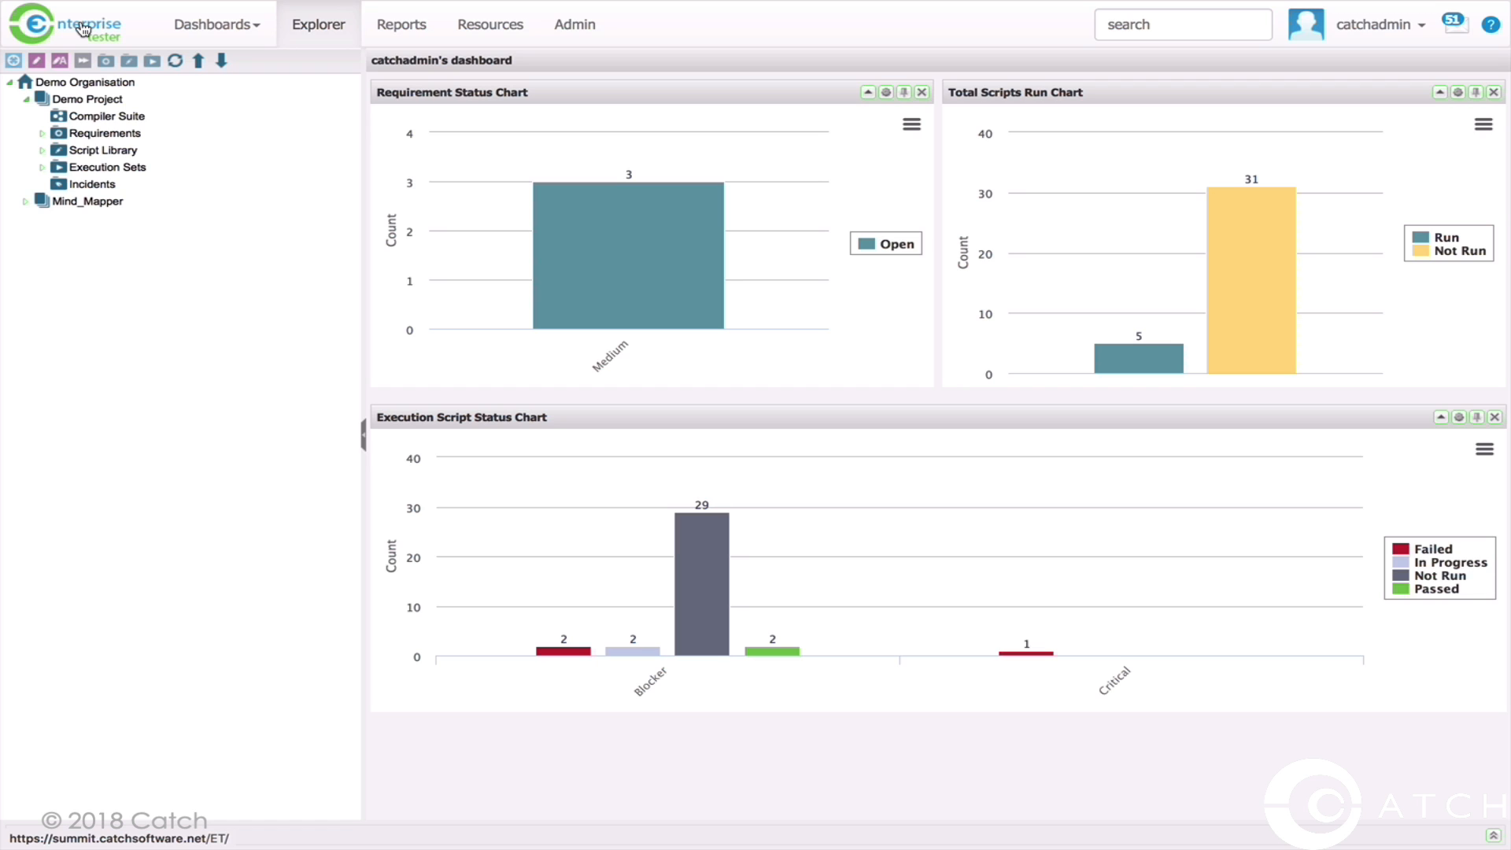
Look through the Reports, Resources and Admin sections, and view the account options
{"action": "left_click", "coordinate": [248, 24]}
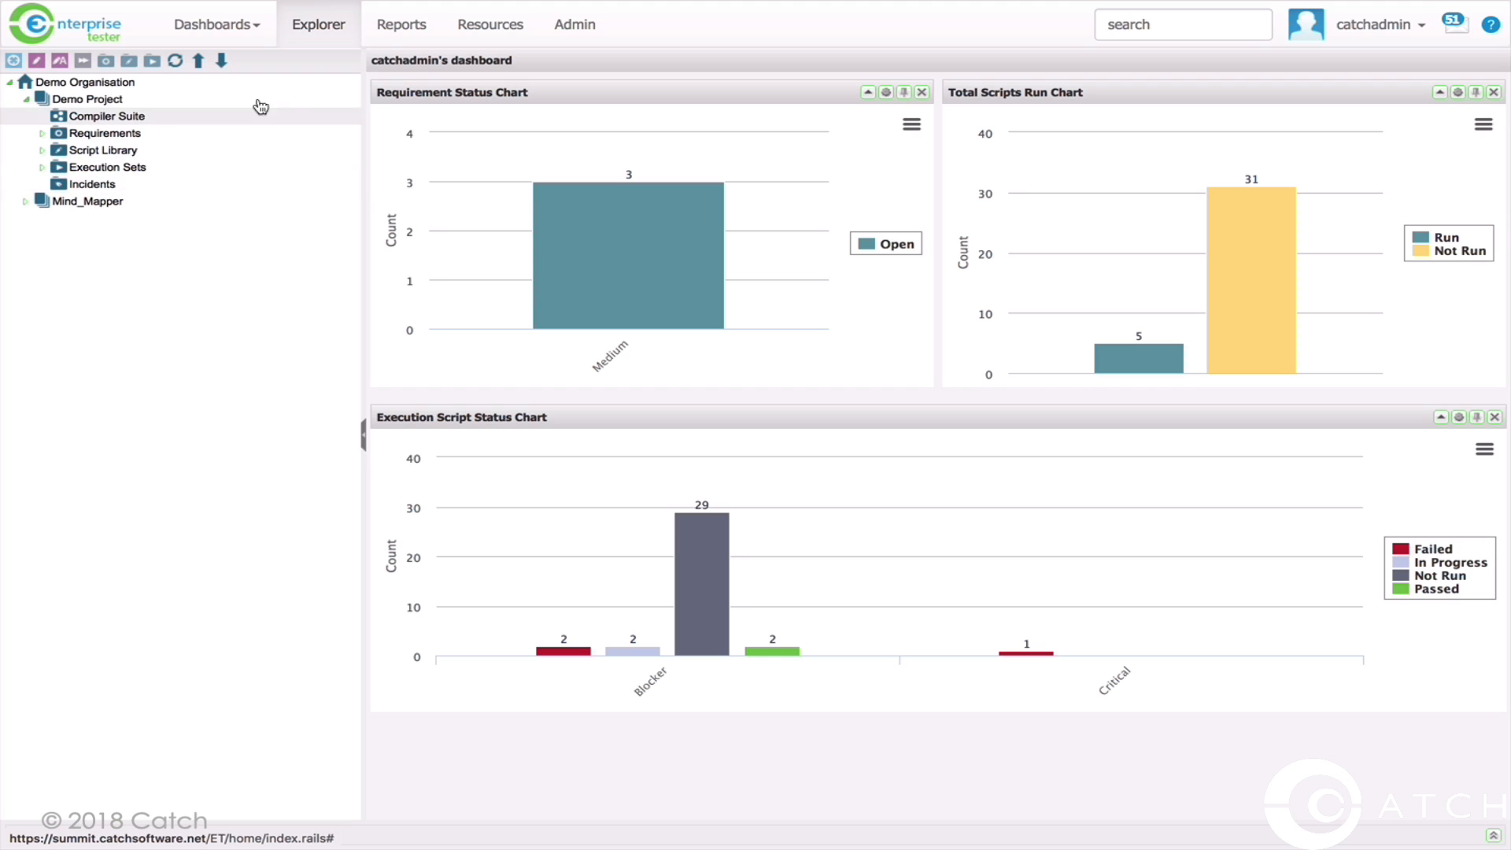
{"action": "left_click", "coordinate": [384, 35]}
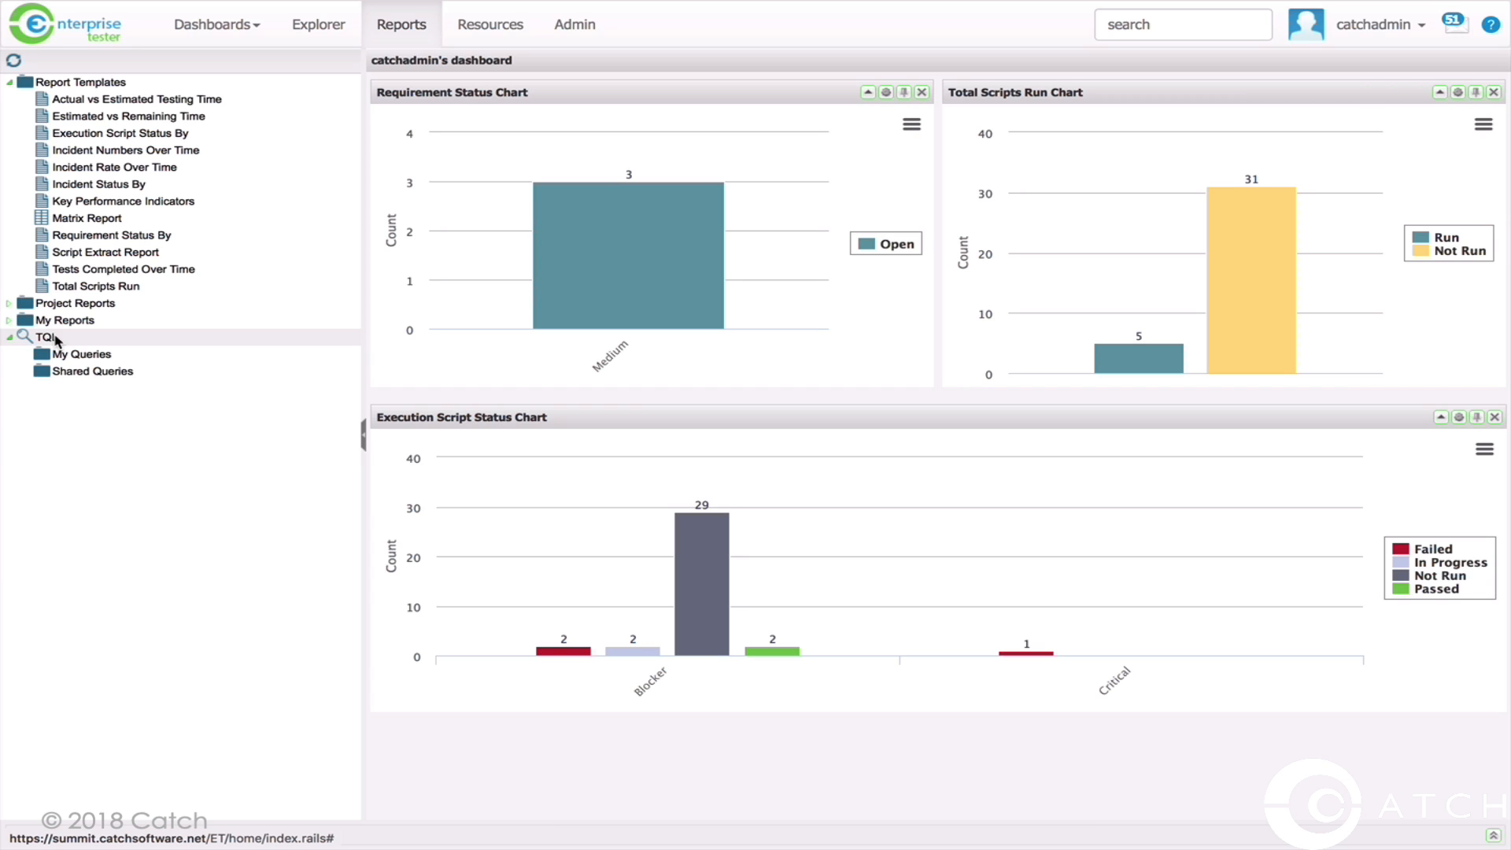
{"action": "left_click", "coordinate": [501, 35]}
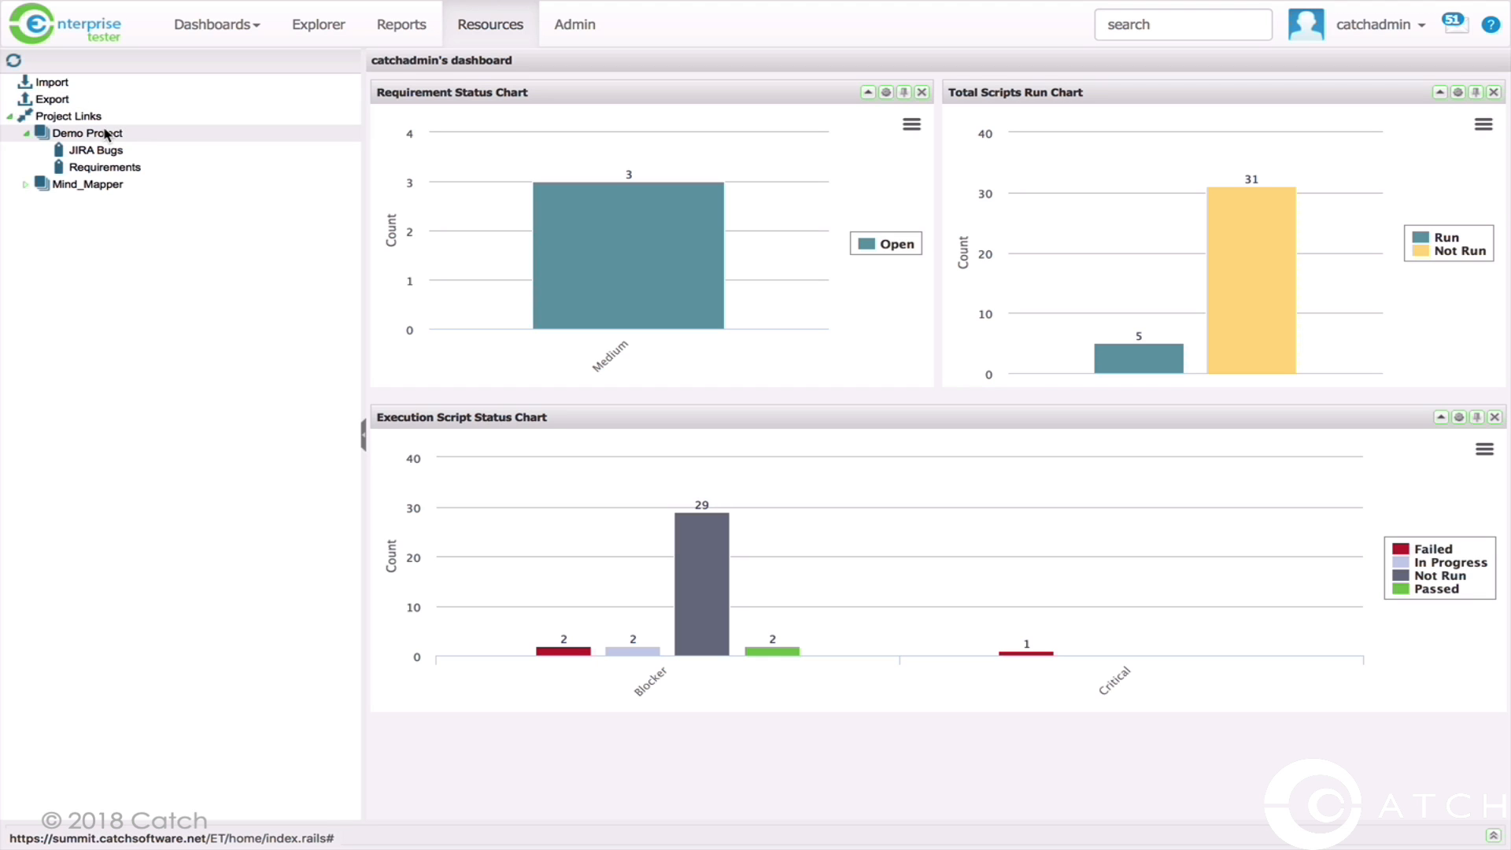
{"action": "left_click", "coordinate": [585, 30]}
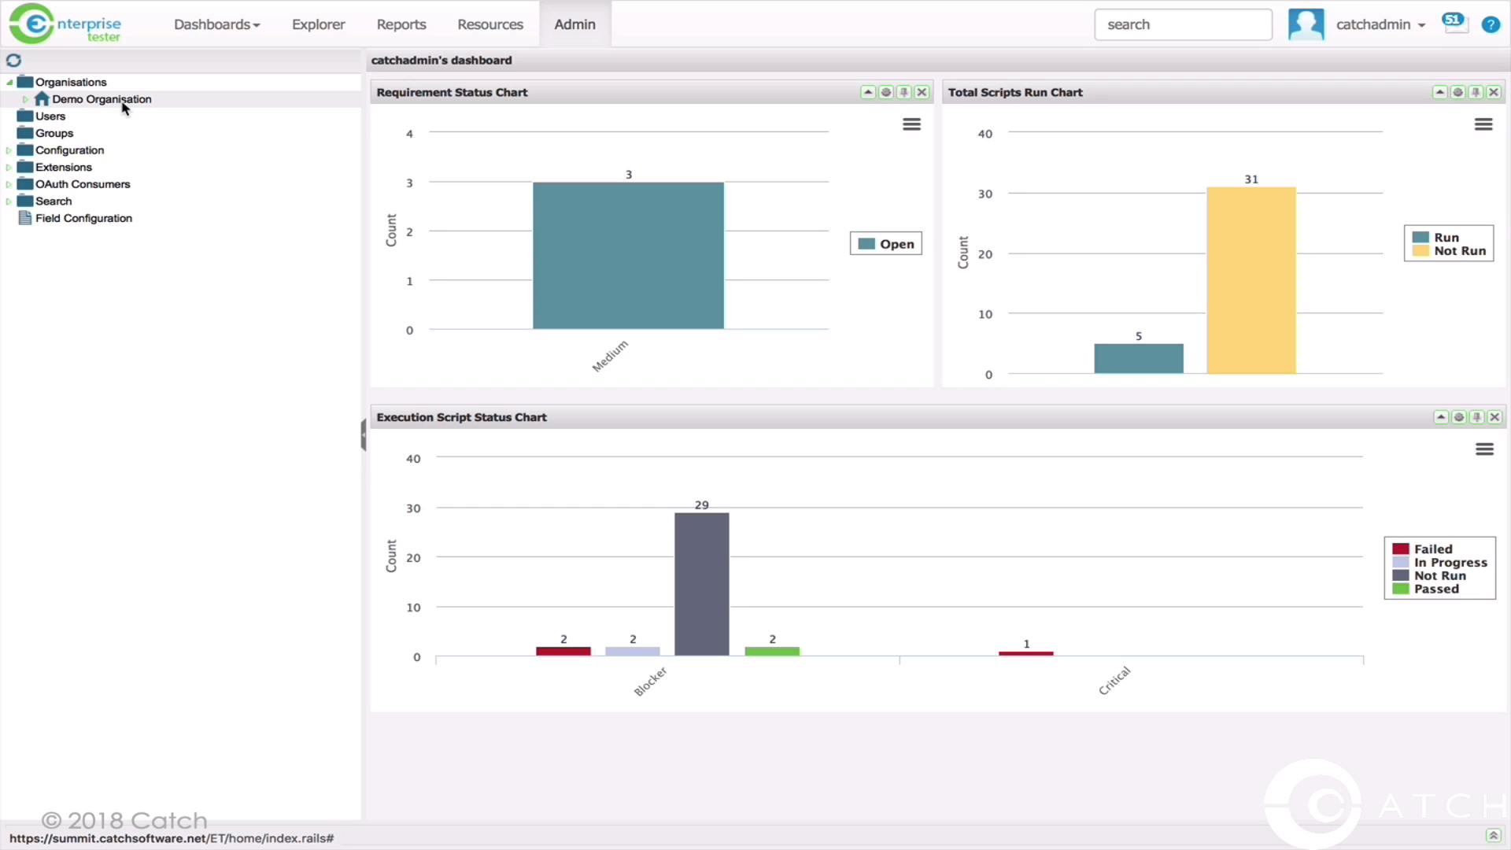
{"action": "left_click", "coordinate": [1127, 19]}
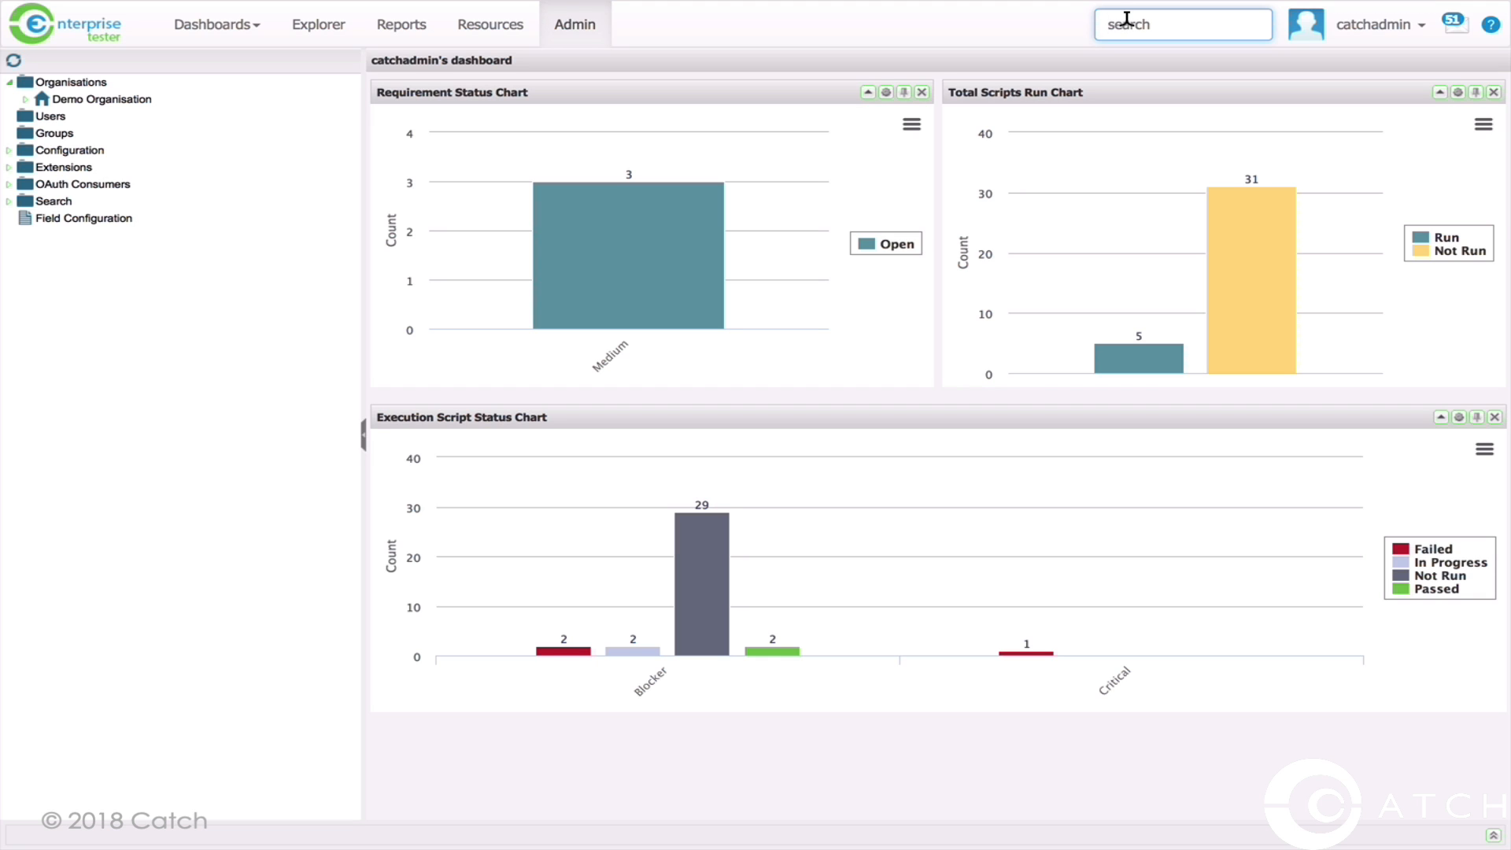
{"action": "left_click", "coordinate": [1424, 36]}
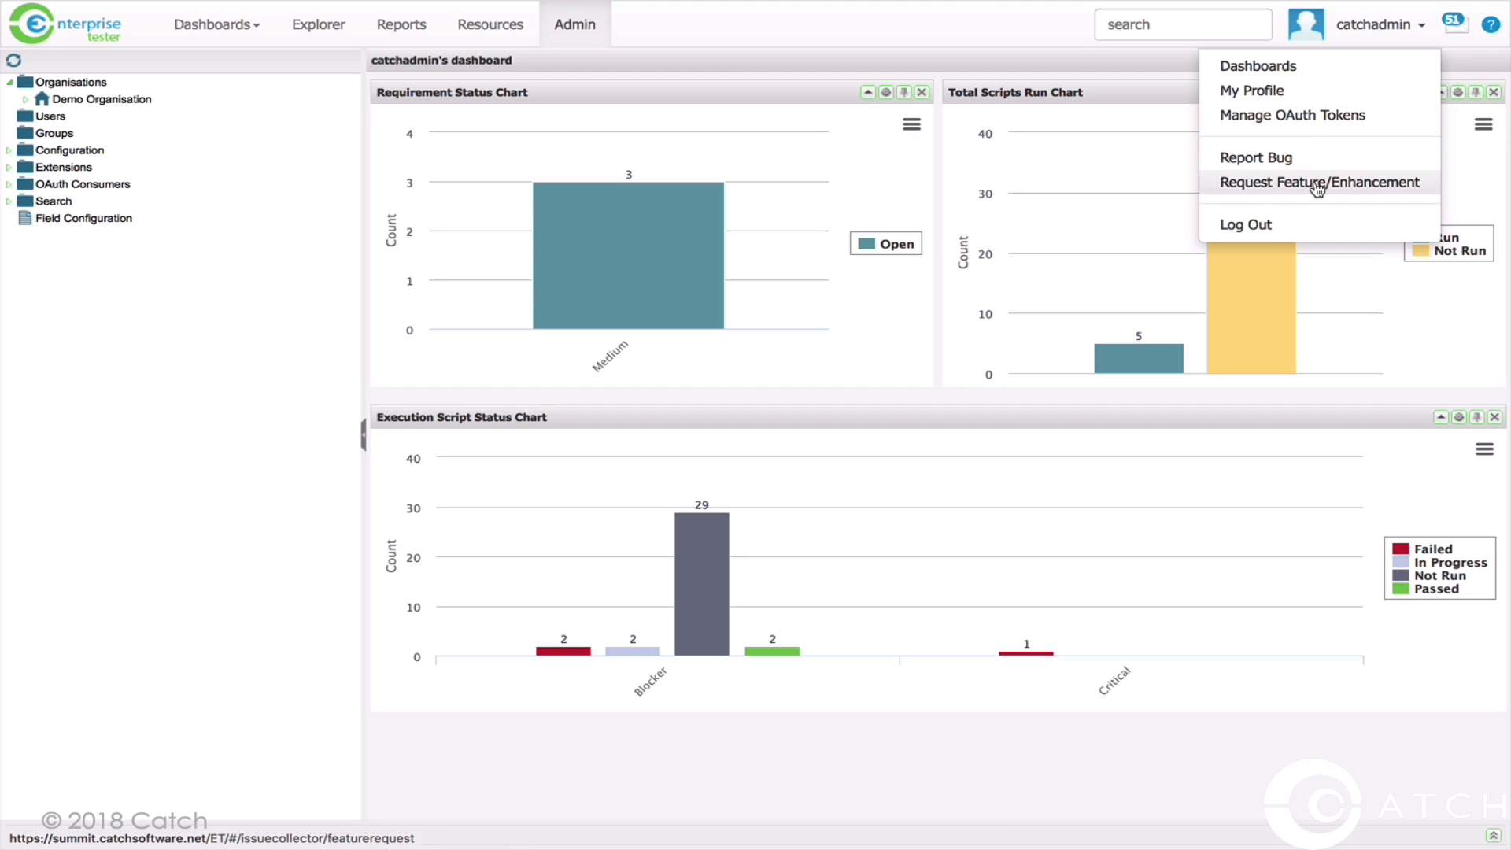
Review the notifications list and the in-app help's start page, closing each one
{"action": "left_click", "coordinate": [1454, 24]}
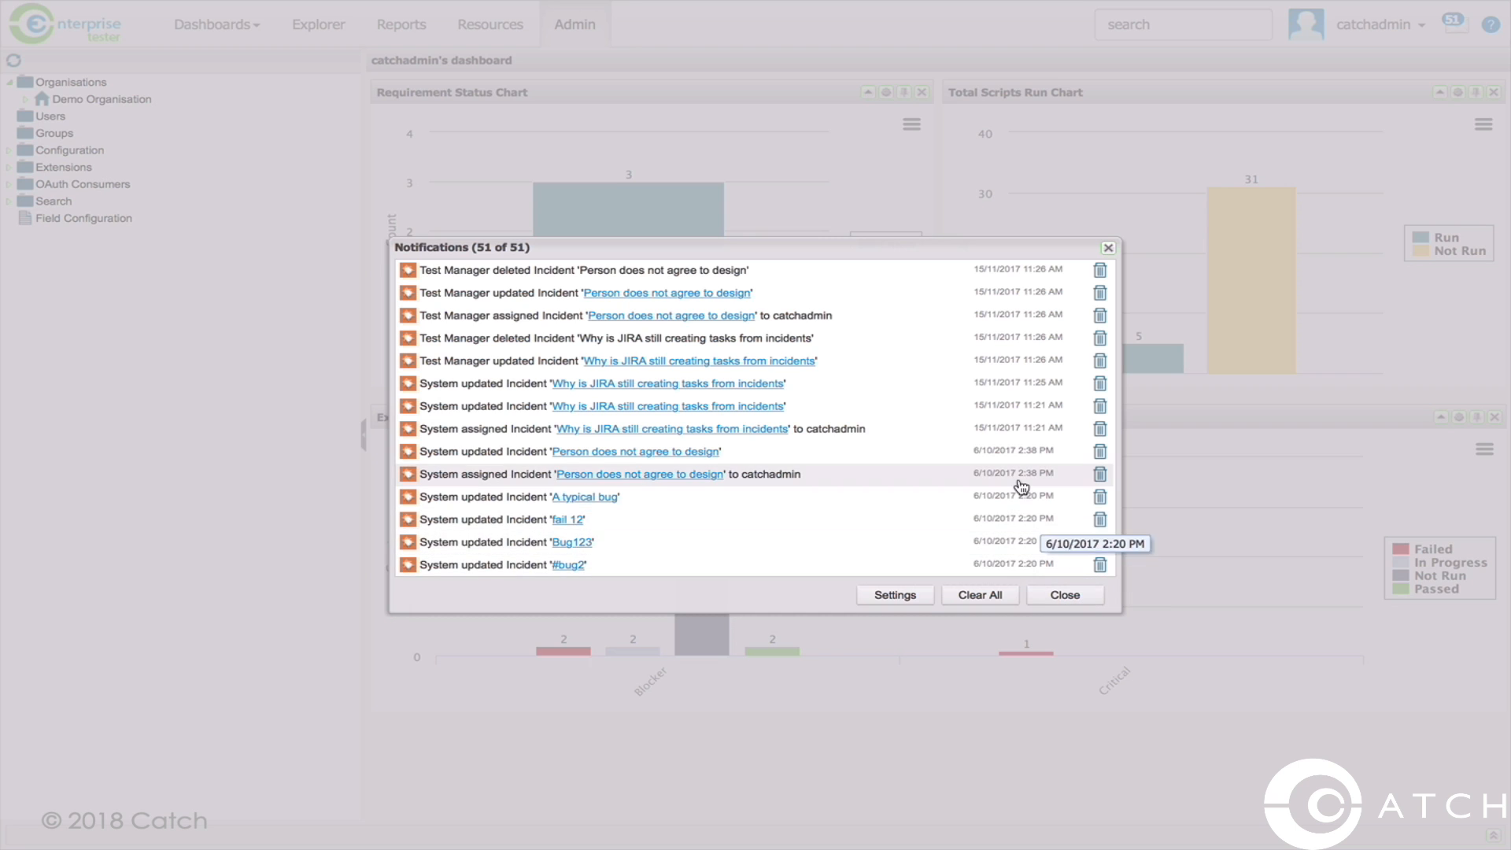
{"action": "scroll", "coordinate": [1021, 486], "scroll_direction": "down", "scroll_amount": 2}
{"action": "scroll", "coordinate": [1020, 486], "scroll_direction": "down", "scroll_amount": 4}
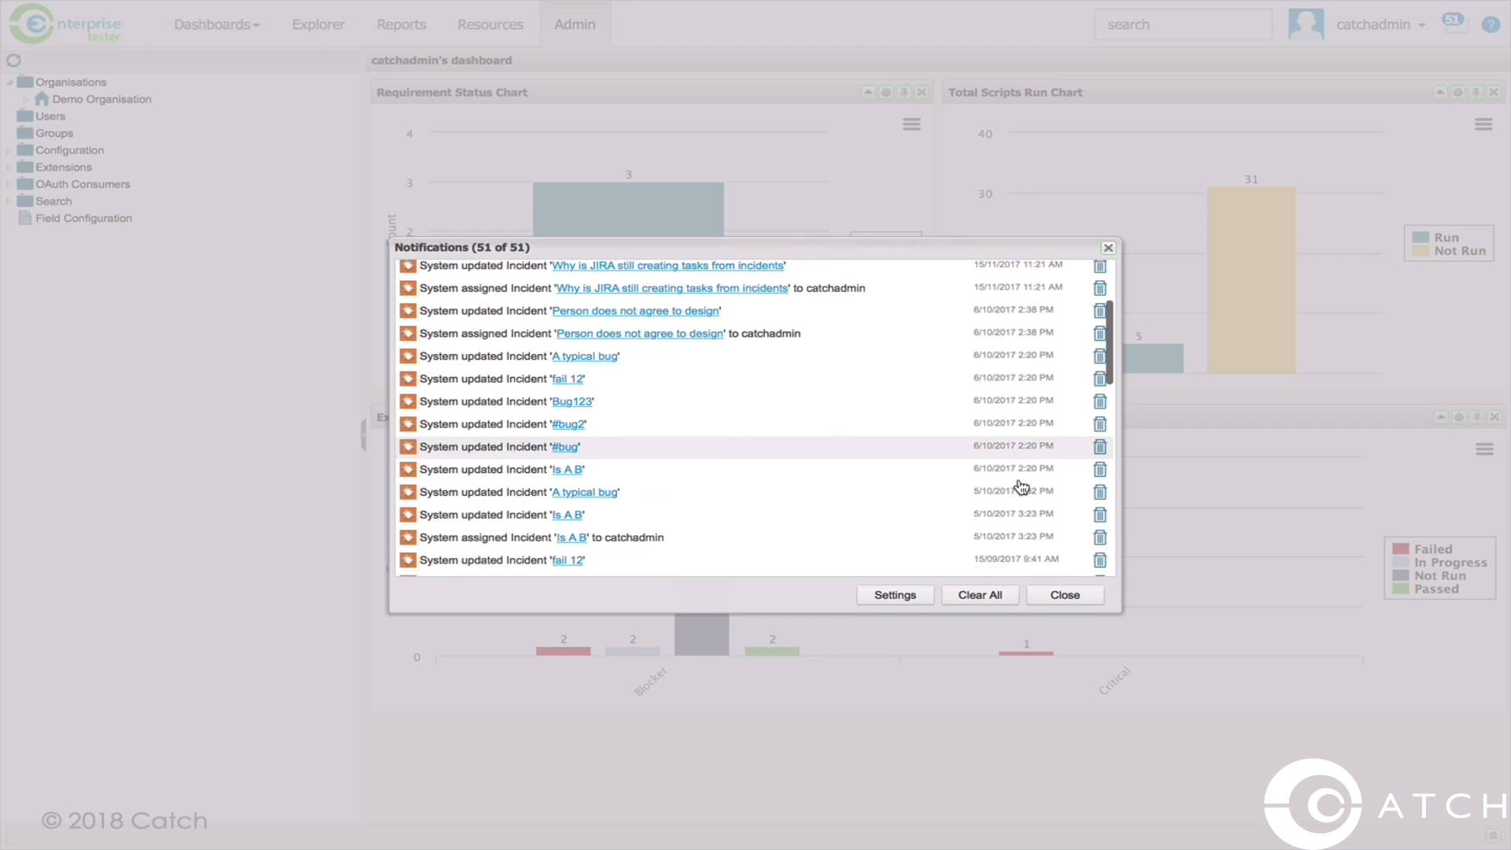
{"action": "left_click", "coordinate": [1064, 595]}
{"action": "left_click", "coordinate": [1498, 33]}
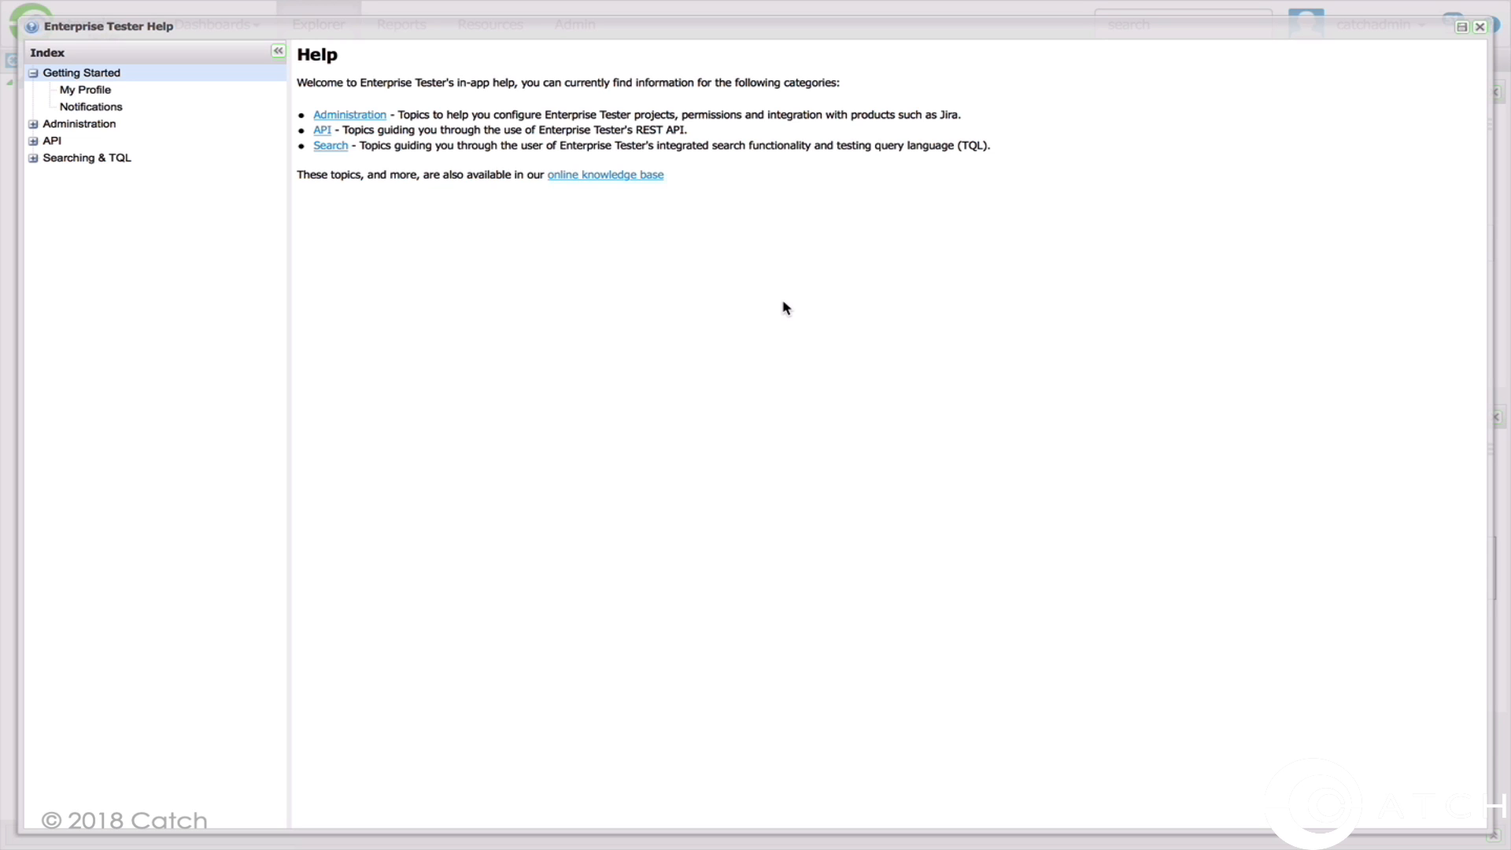
{"action": "left_click", "coordinate": [1479, 26]}
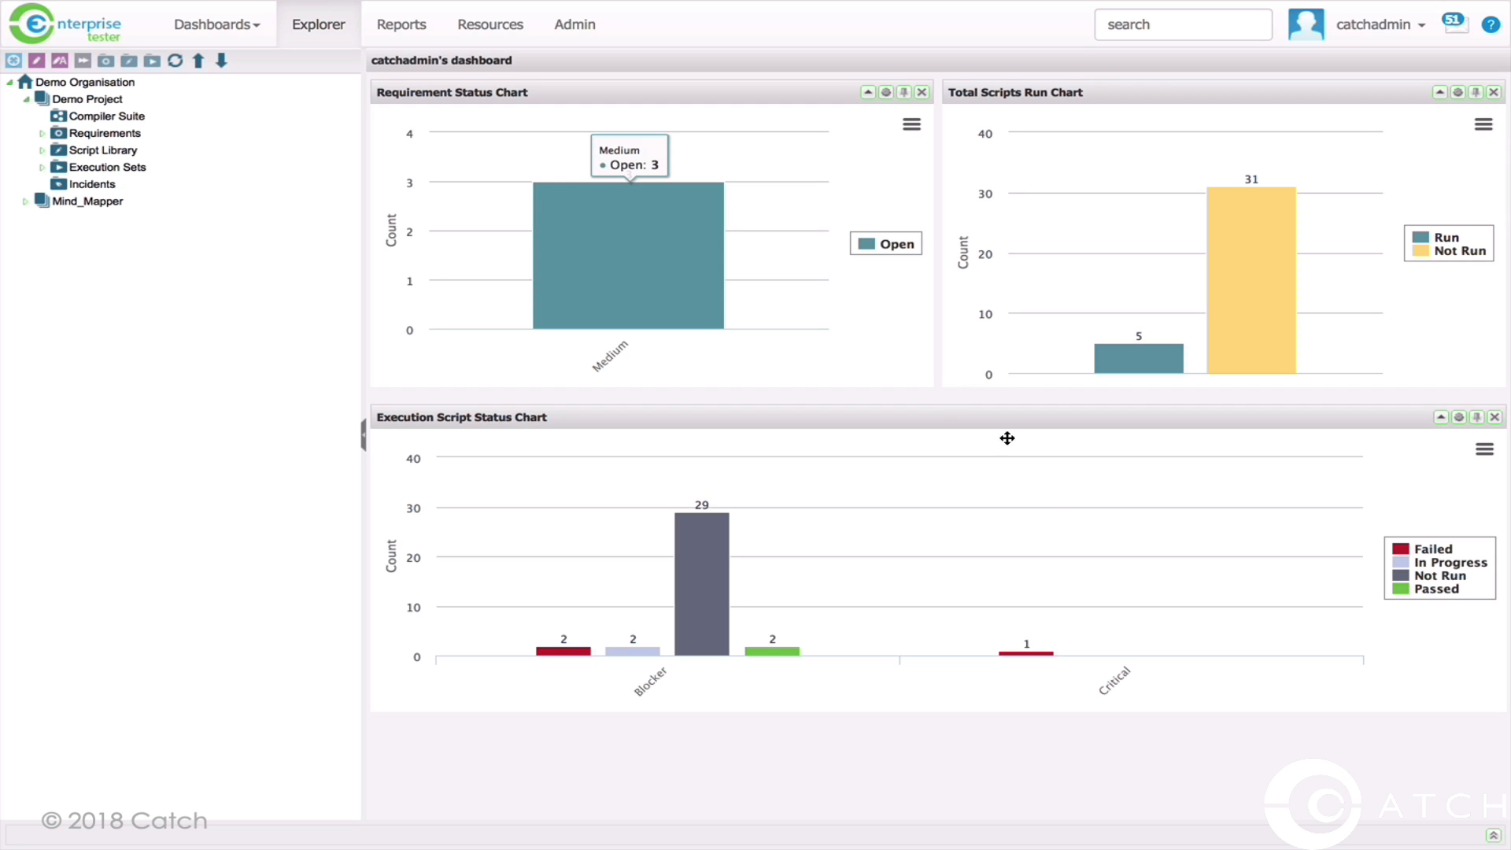
Browse the full set of available dashboard portlets and hide it again
{"action": "left_click", "coordinate": [1490, 838]}
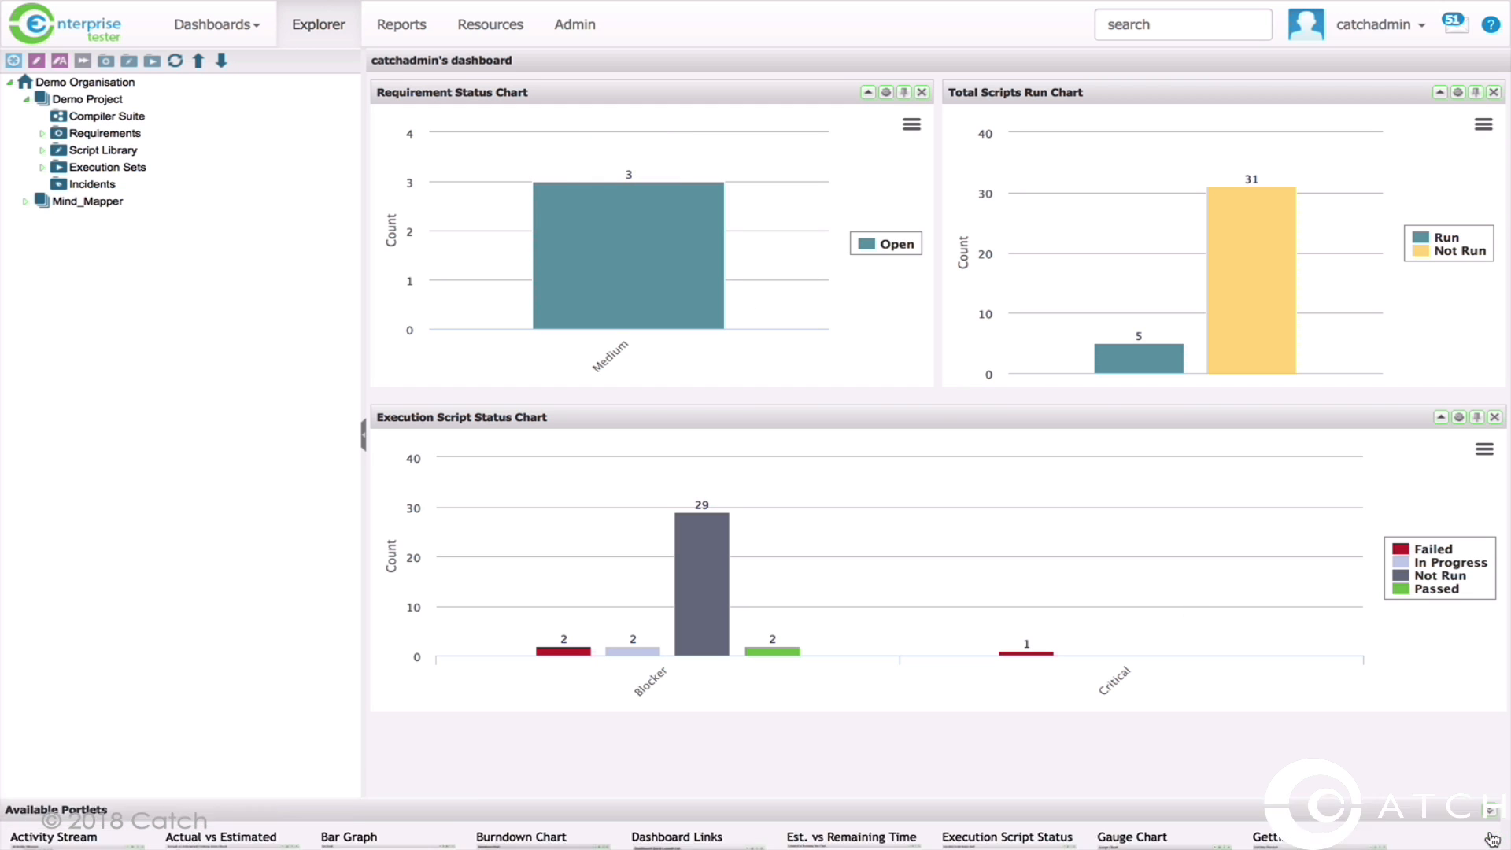
{"action": "scroll", "coordinate": [1335, 802], "scroll_direction": "down", "scroll_amount": 2}
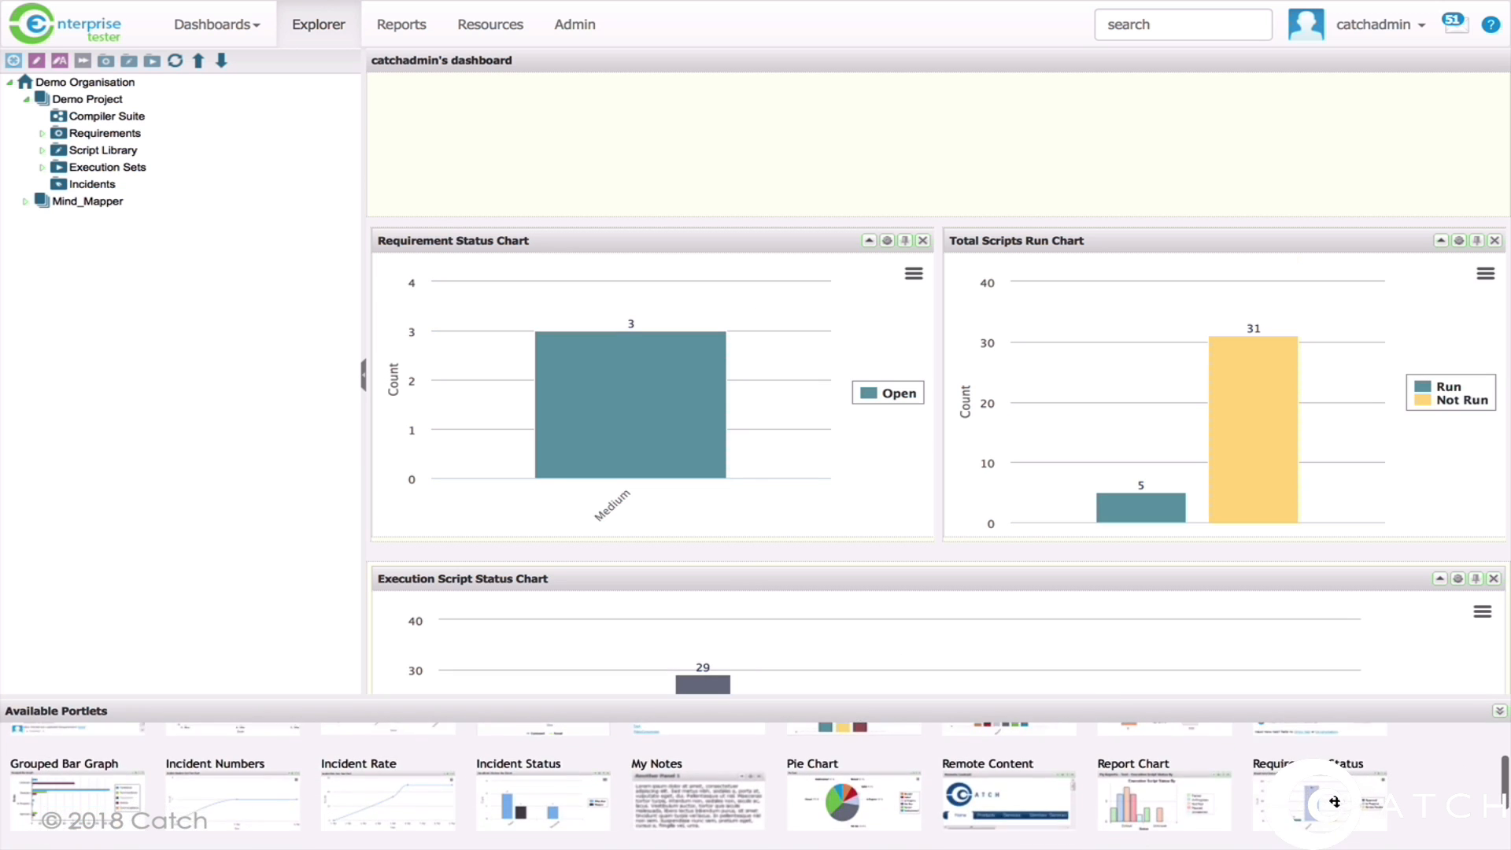
{"action": "scroll", "coordinate": [1335, 802], "scroll_direction": "down", "scroll_amount": 2}
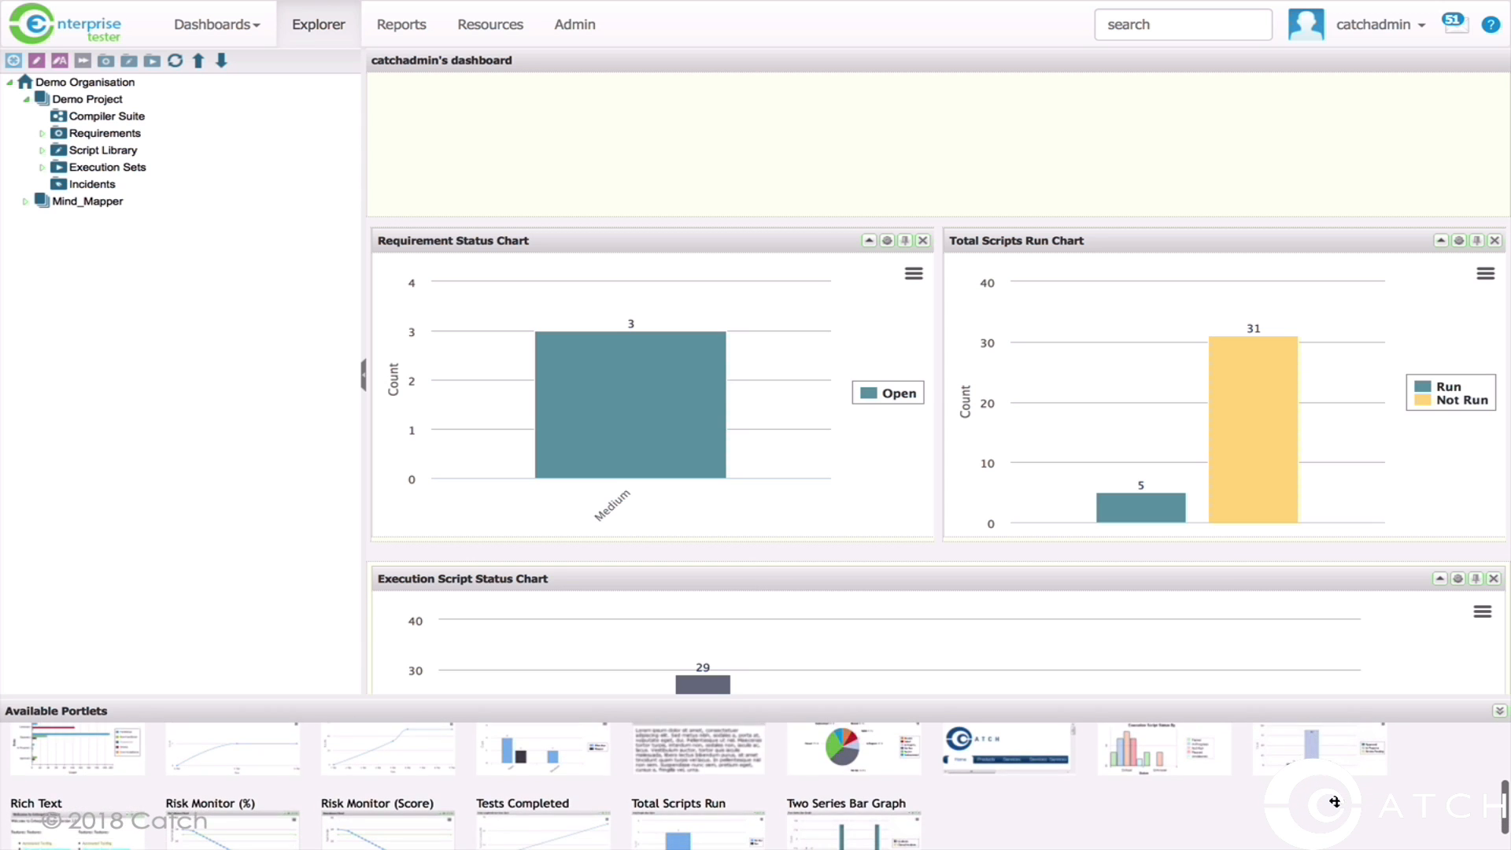
{"action": "scroll", "coordinate": [1338, 804], "scroll_direction": "up", "scroll_amount": 3}
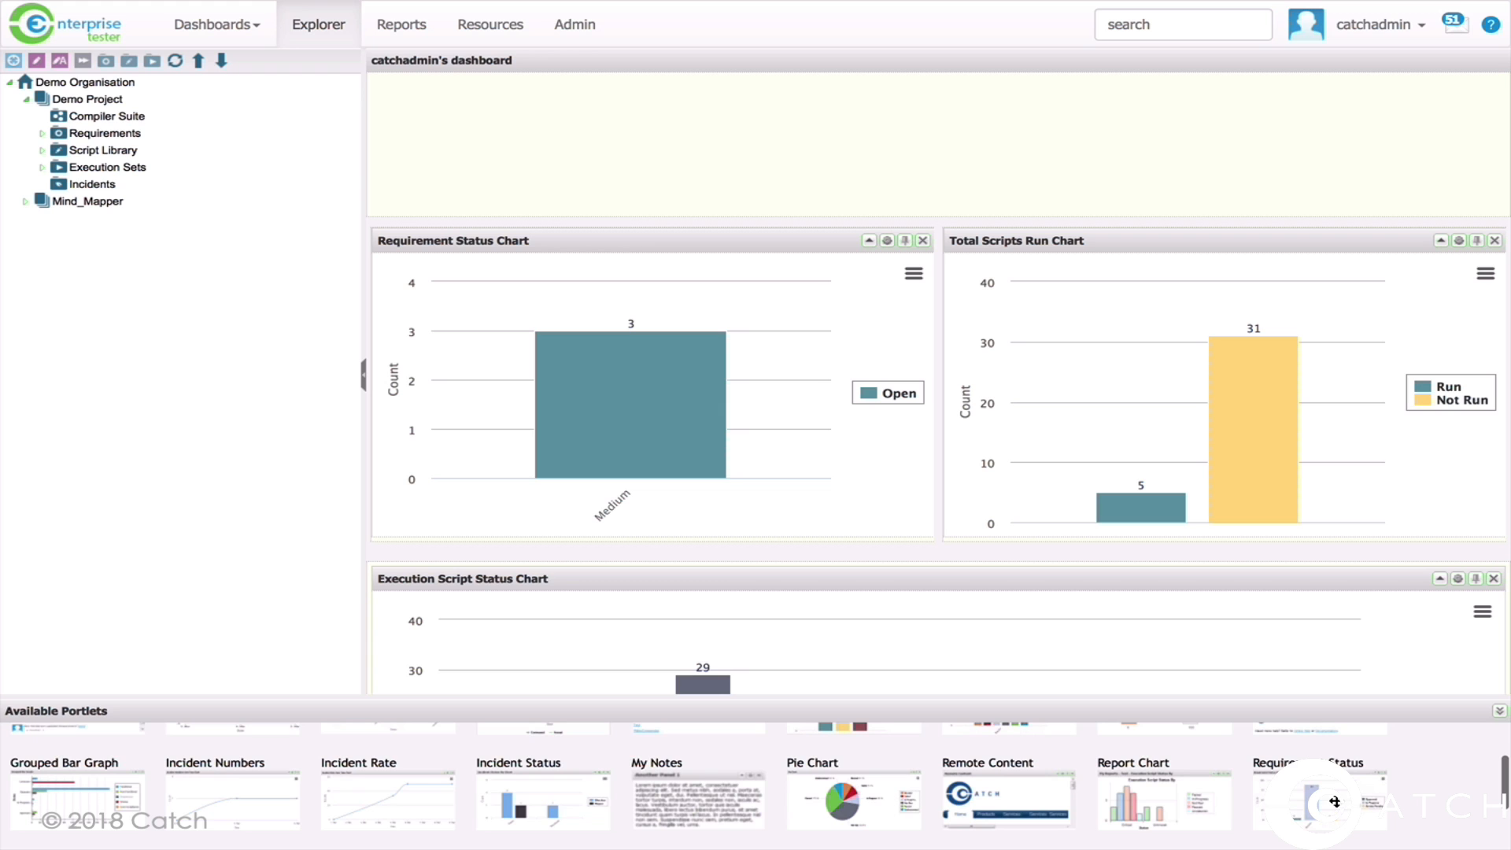
{"action": "scroll", "coordinate": [1338, 805], "scroll_direction": "up", "scroll_amount": 2}
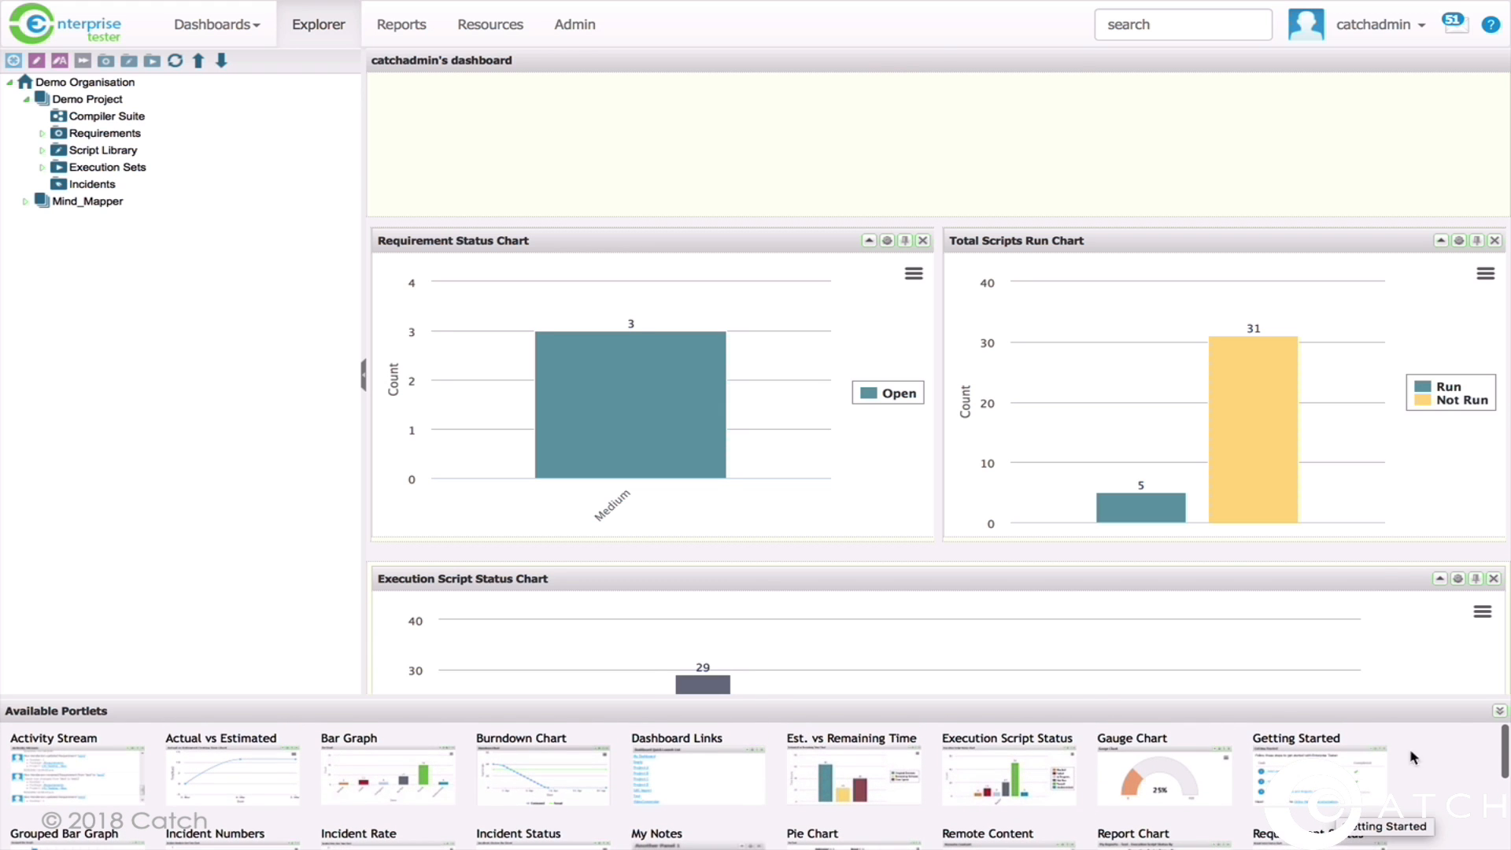
{"action": "left_click", "coordinate": [1500, 711]}
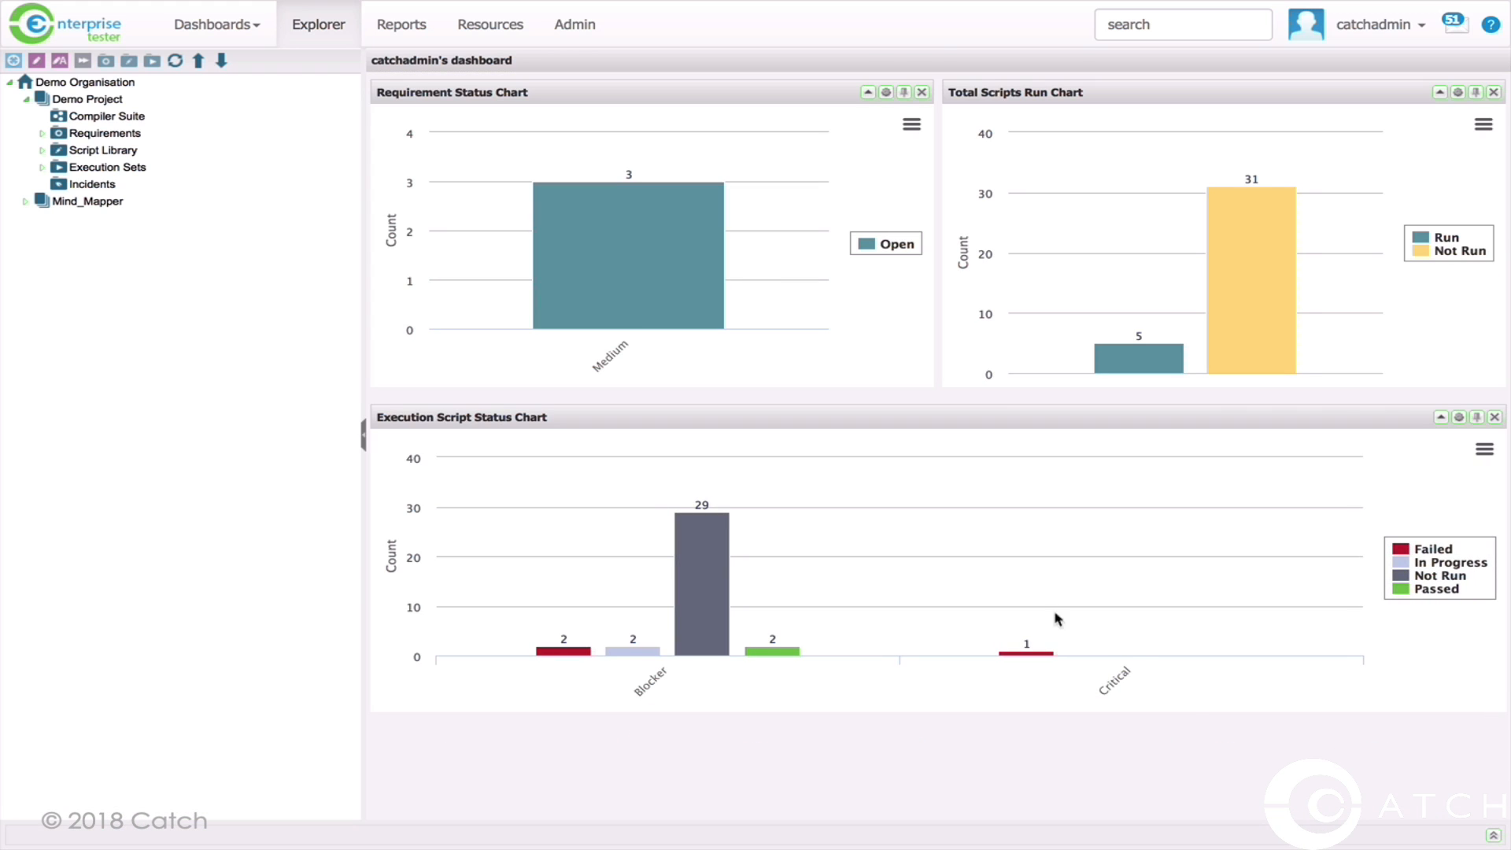
Inspect the configuration of the Requirement Status Chart portlet and close it without saving
{"action": "left_click", "coordinate": [887, 93]}
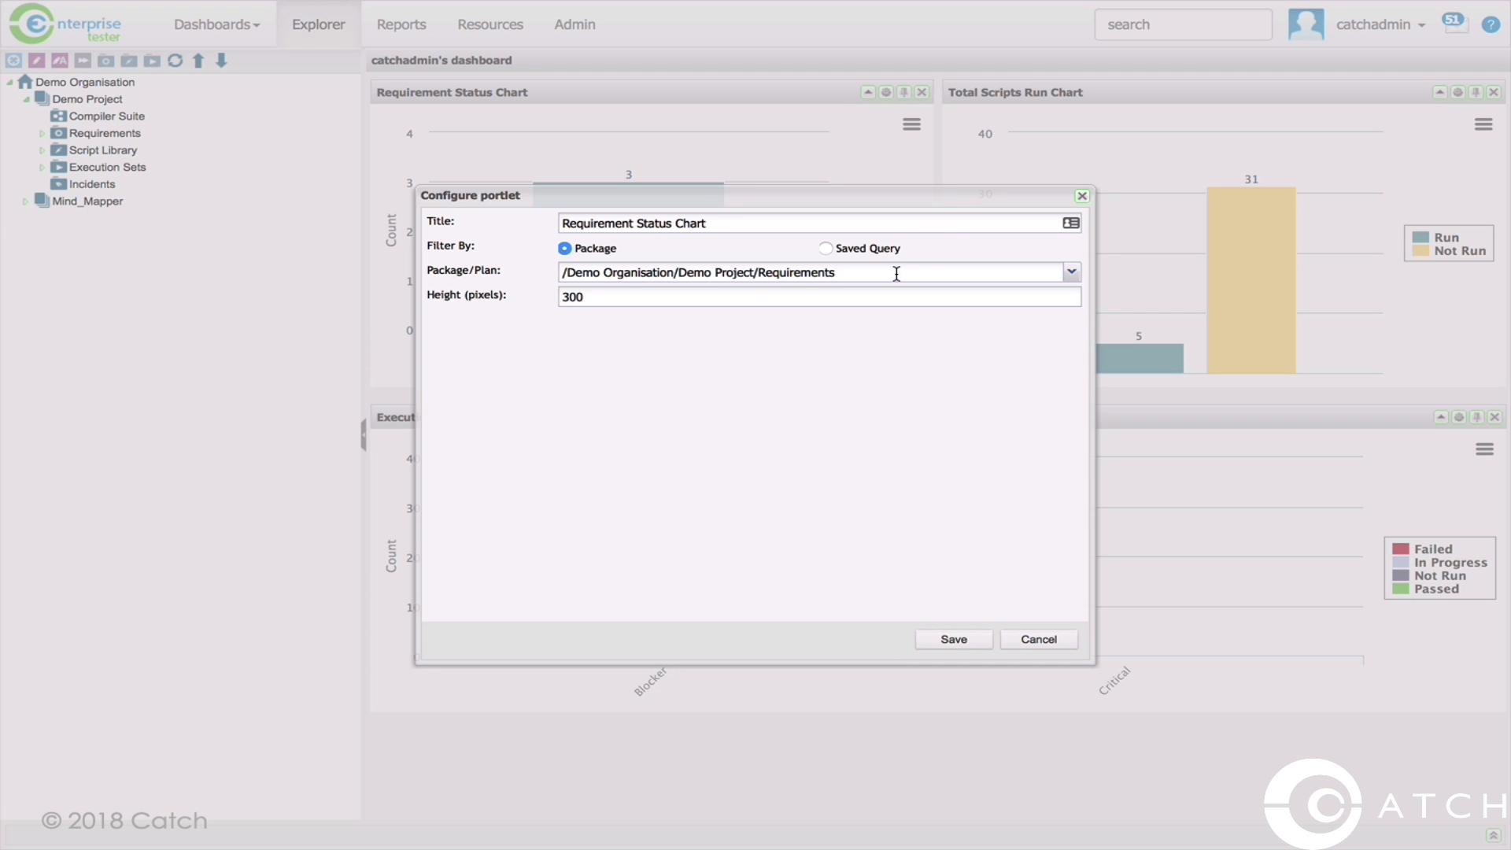
{"action": "left_click", "coordinate": [1027, 640]}
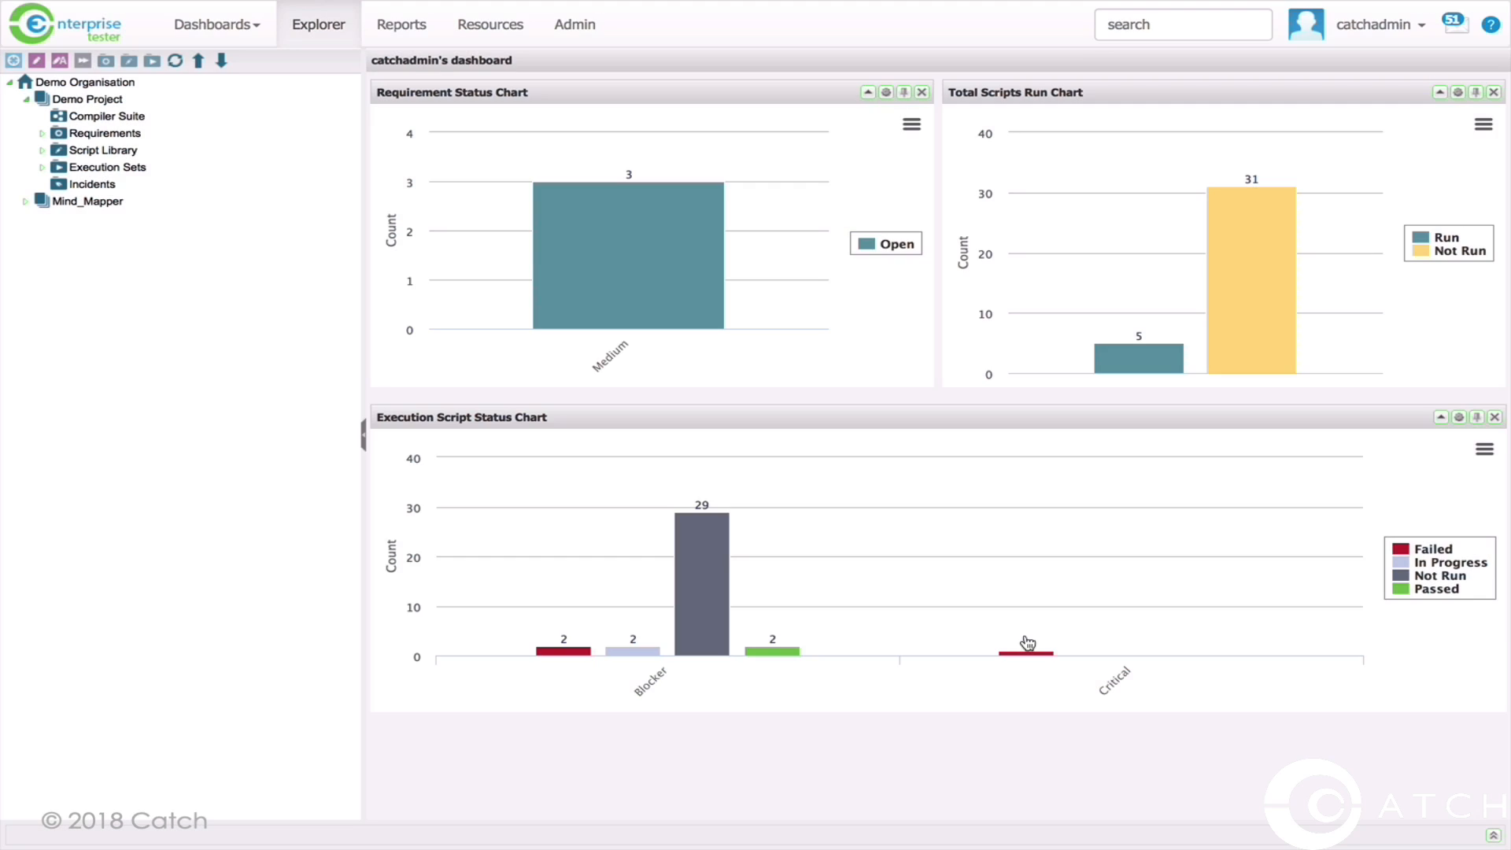
{"action": "mouse_move", "coordinate": [1275, 181]}
{"action": "mouse_move", "coordinate": [1143, 373]}
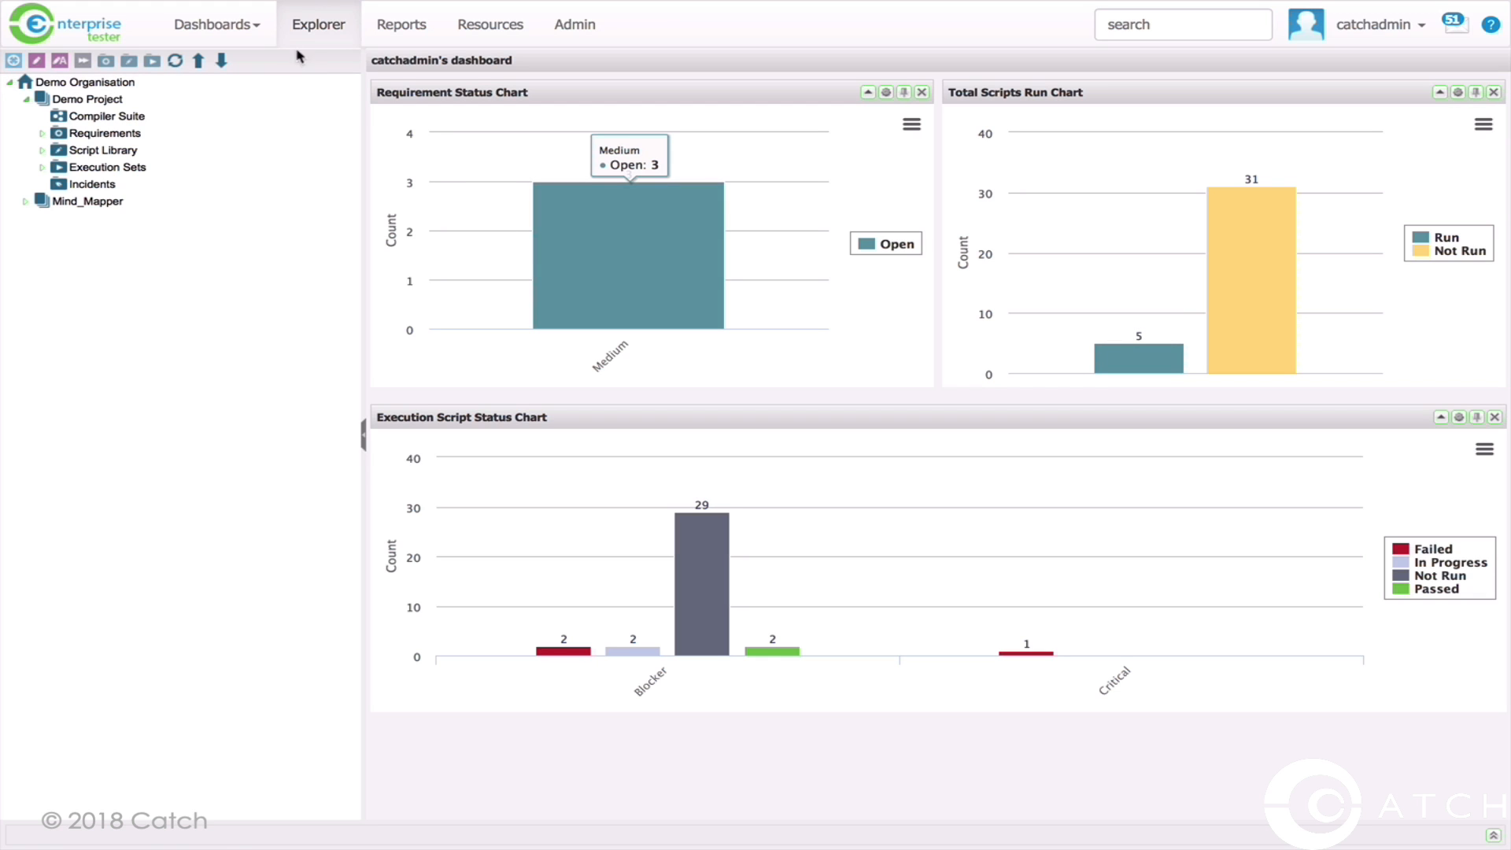
Go to dashboard management and view the existing dashboard's properties, leaving them unsaved
{"action": "left_click", "coordinate": [258, 29]}
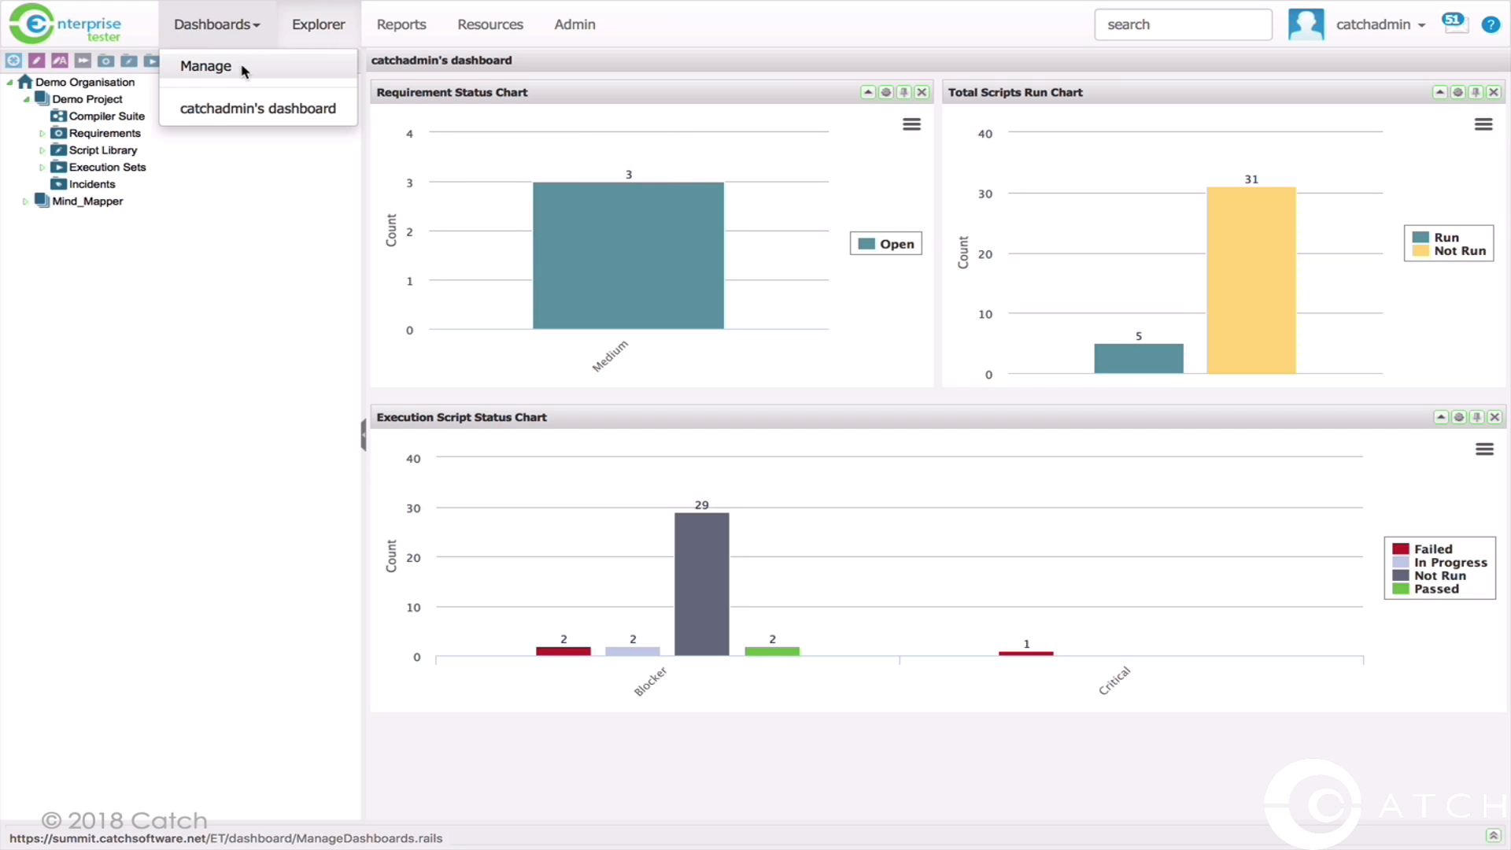
{"action": "left_click", "coordinate": [243, 68]}
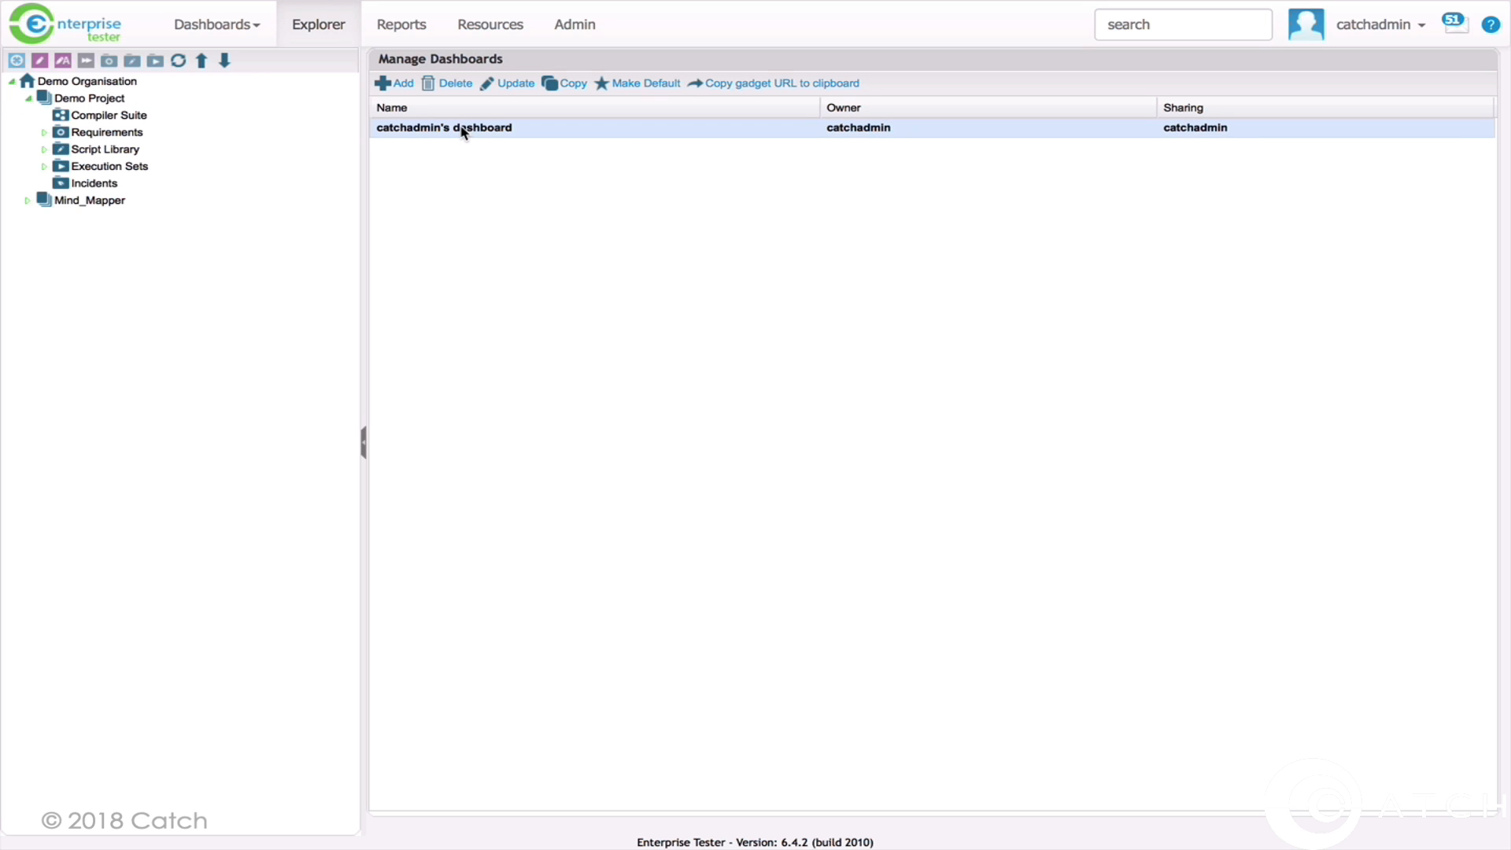
{"action": "left_click", "coordinate": [519, 89]}
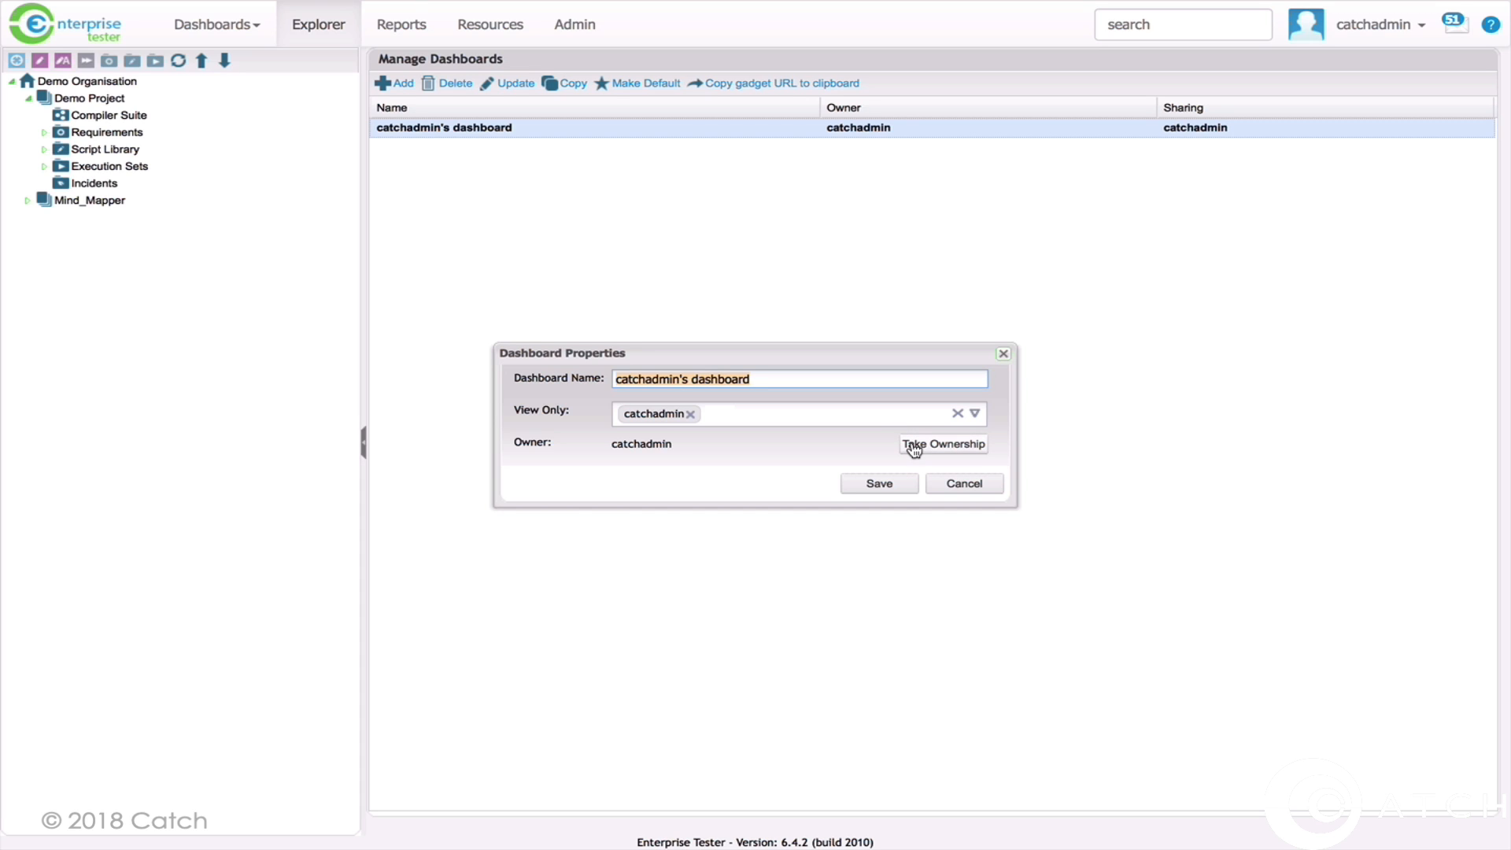
{"action": "left_click", "coordinate": [955, 485]}
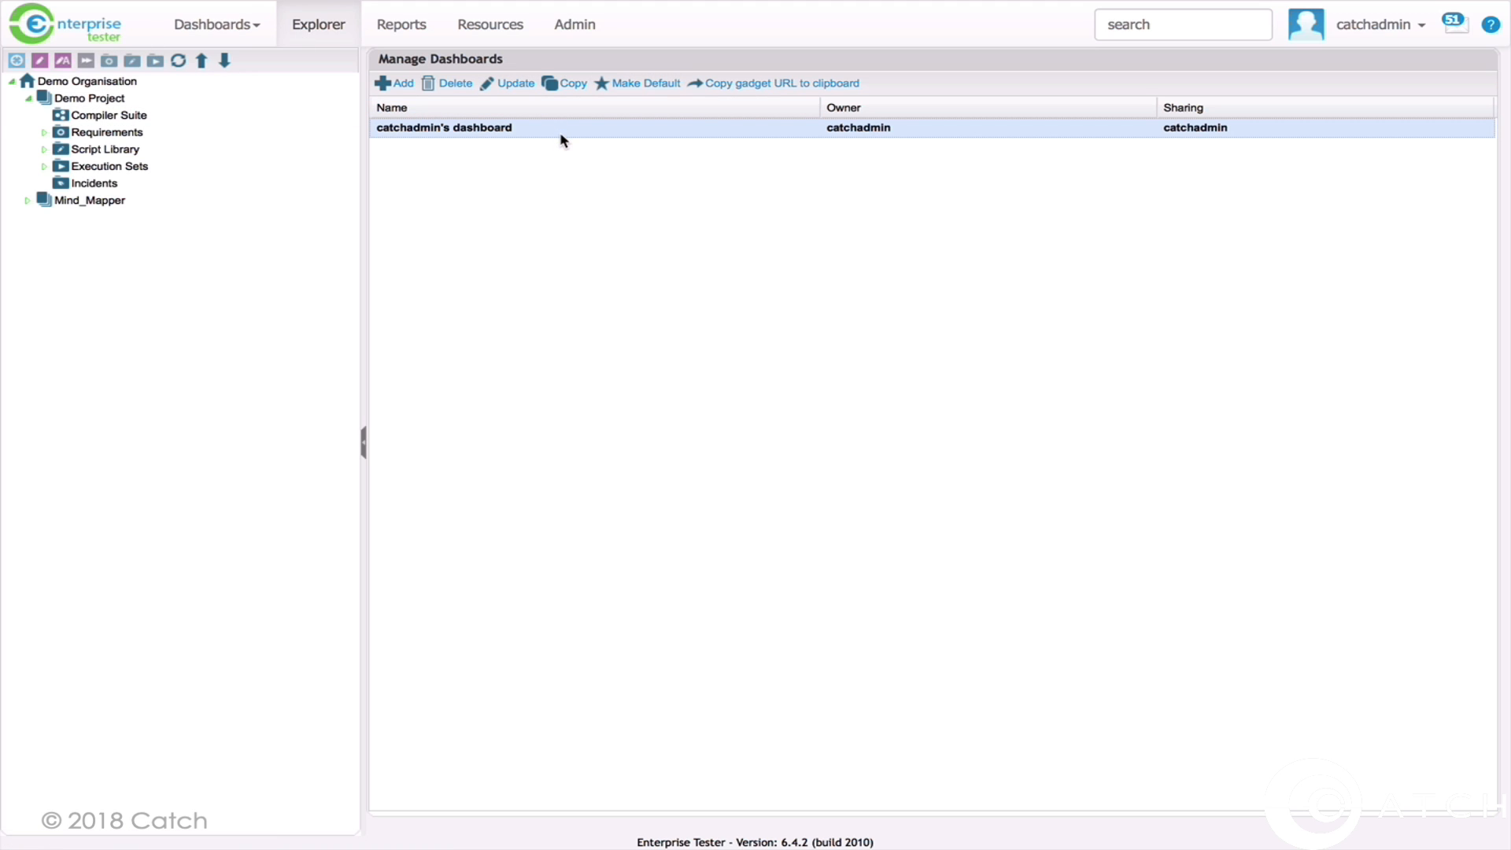
Examine the new dashboard form and its View Only user choices, and close it without creating a dashboard
{"action": "left_click", "coordinate": [402, 89]}
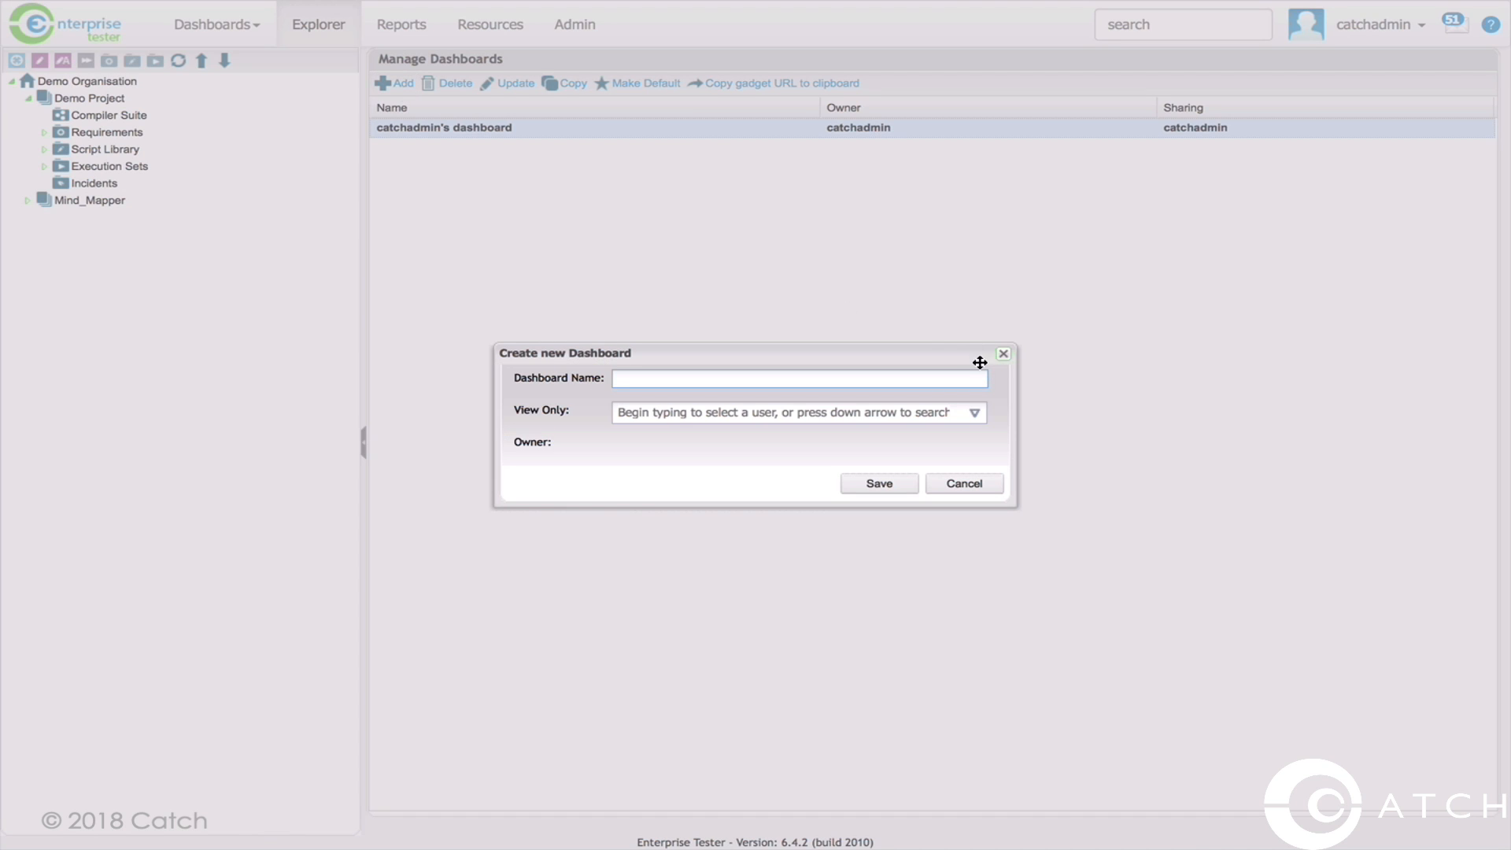
{"action": "left_click", "coordinate": [977, 414]}
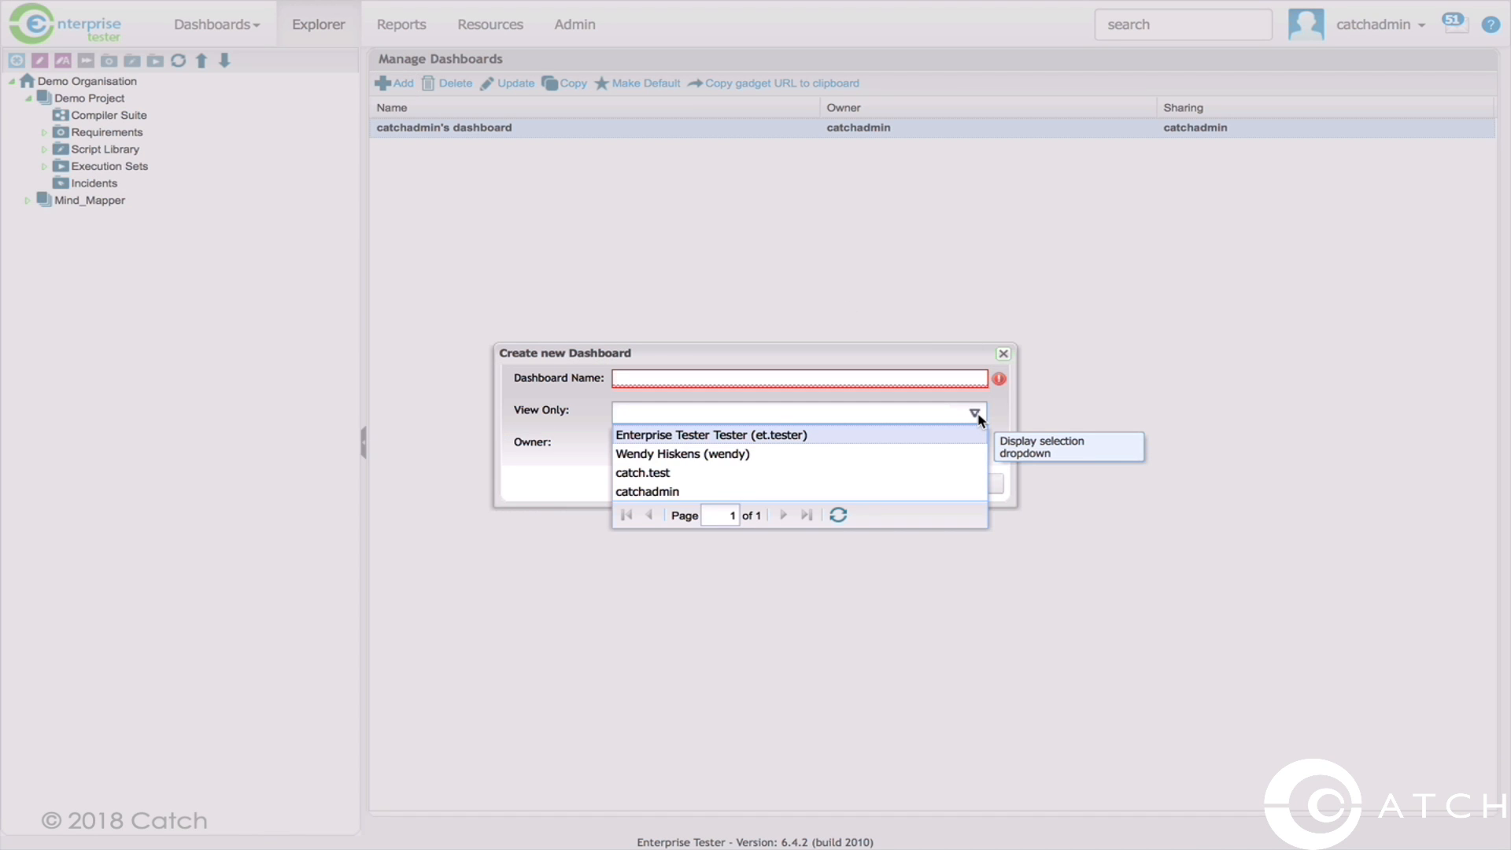
{"action": "left_click", "coordinate": [977, 415]}
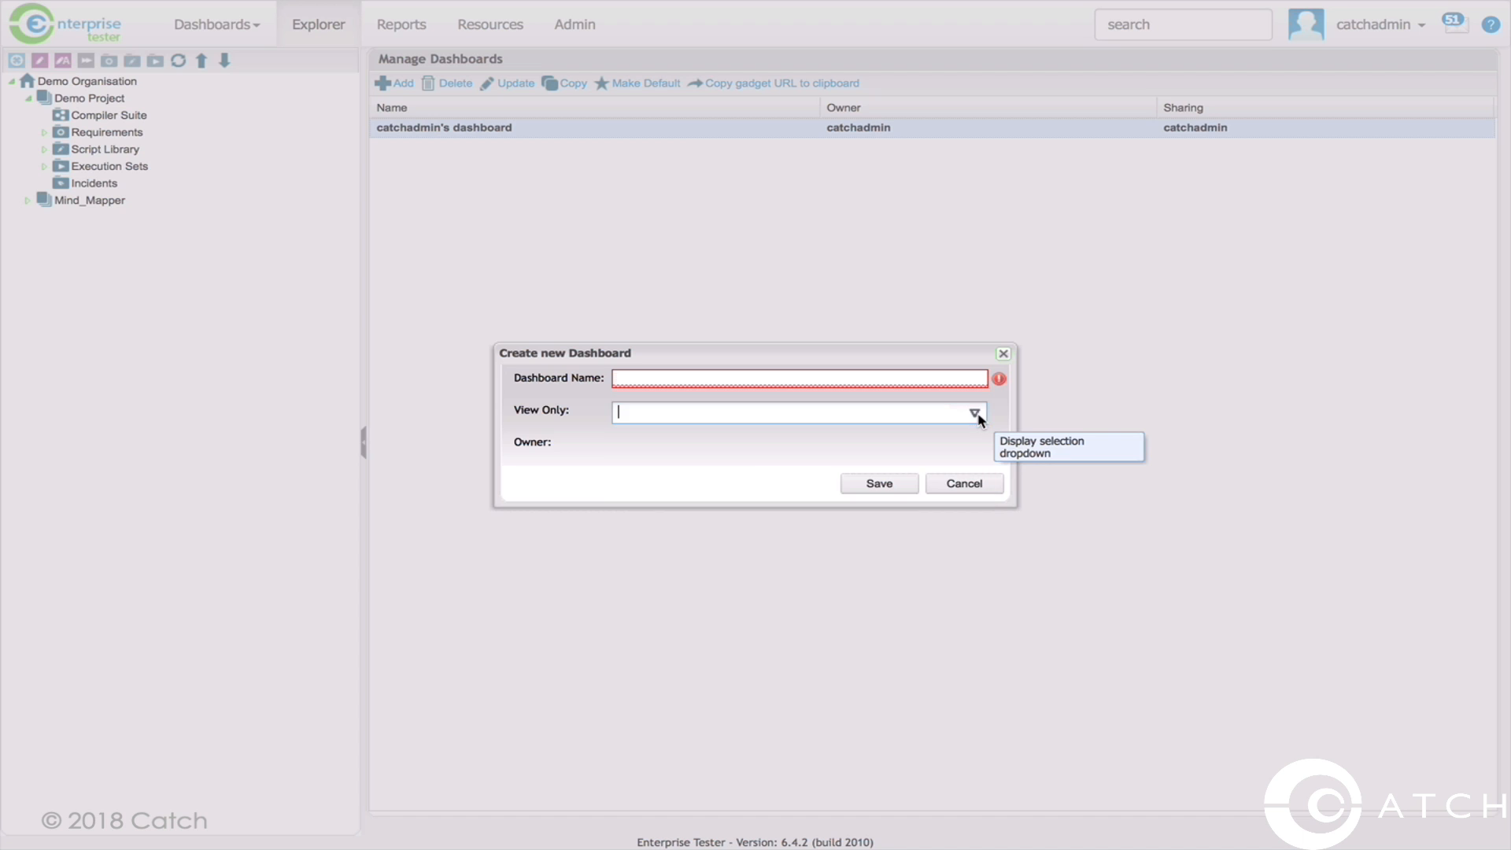
{"action": "left_click", "coordinate": [965, 483]}
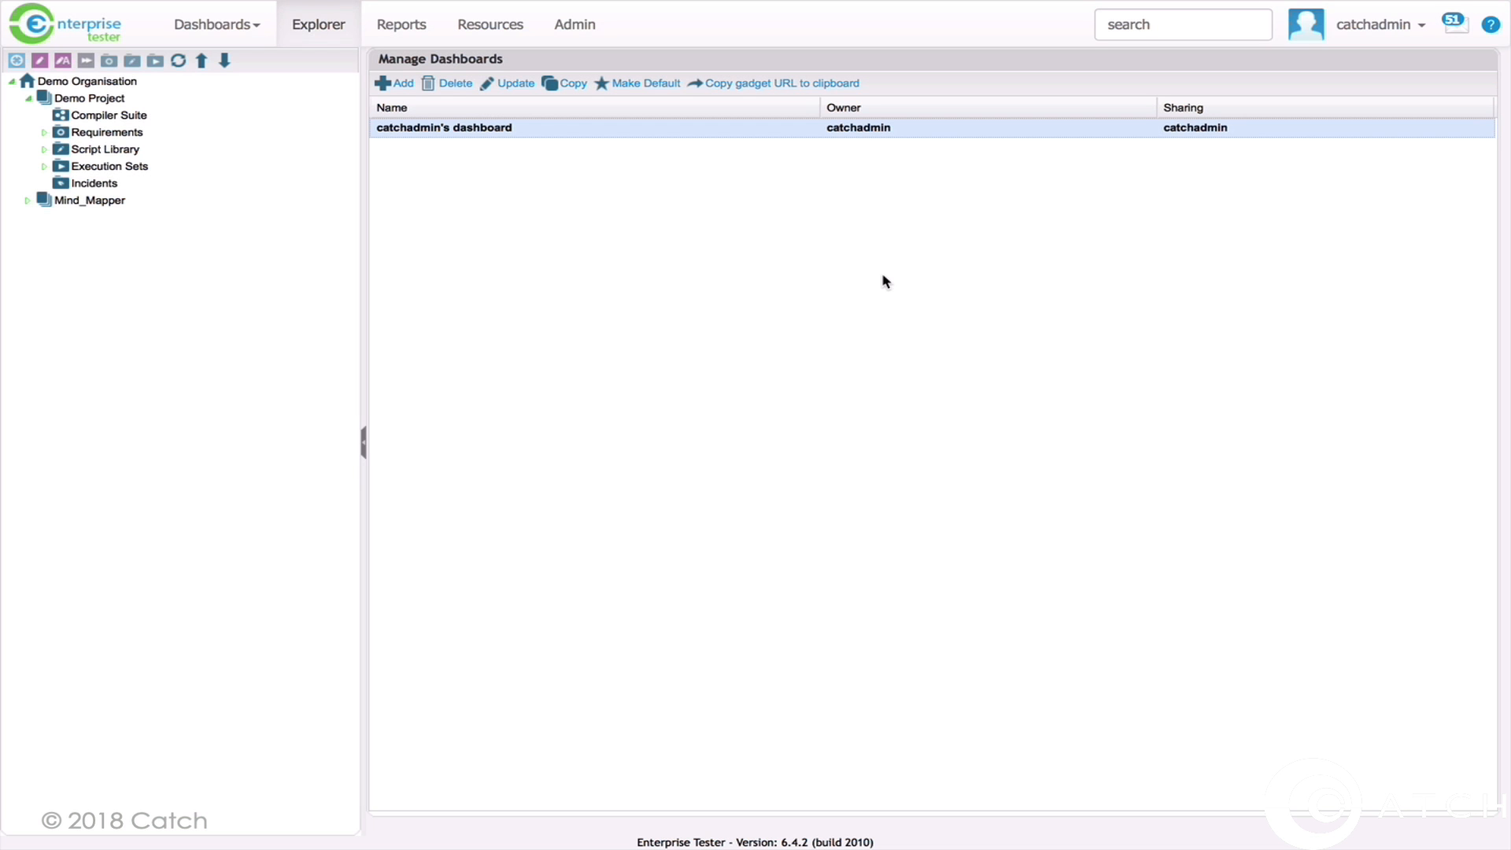
Return to the existing dashboard and expand Demo Organisation and the Demo Project's Execution Sets in the project tree
{"action": "left_click", "coordinate": [230, 23]}
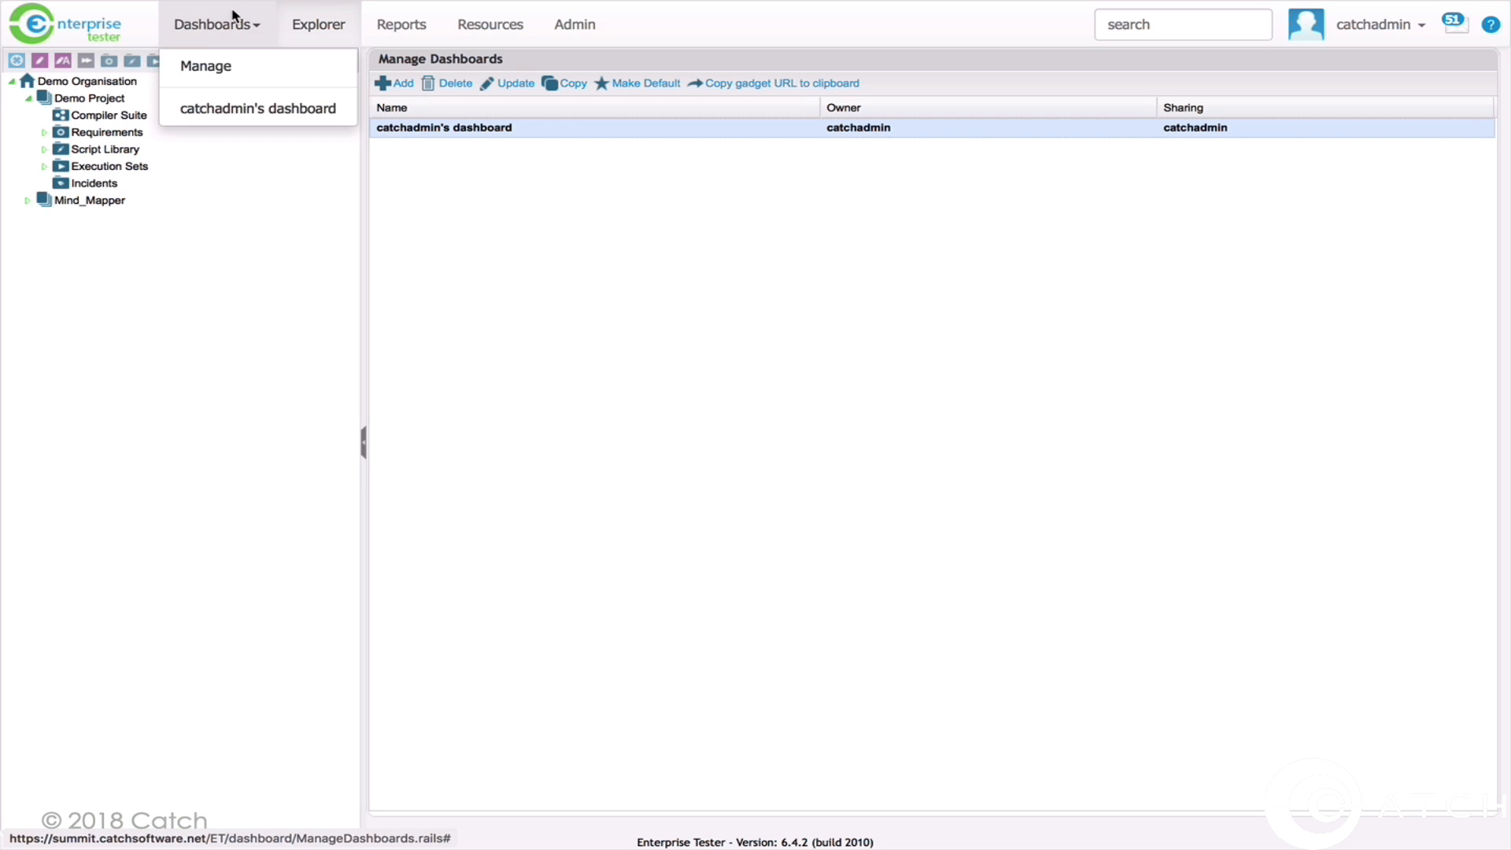
{"action": "left_click", "coordinate": [265, 114]}
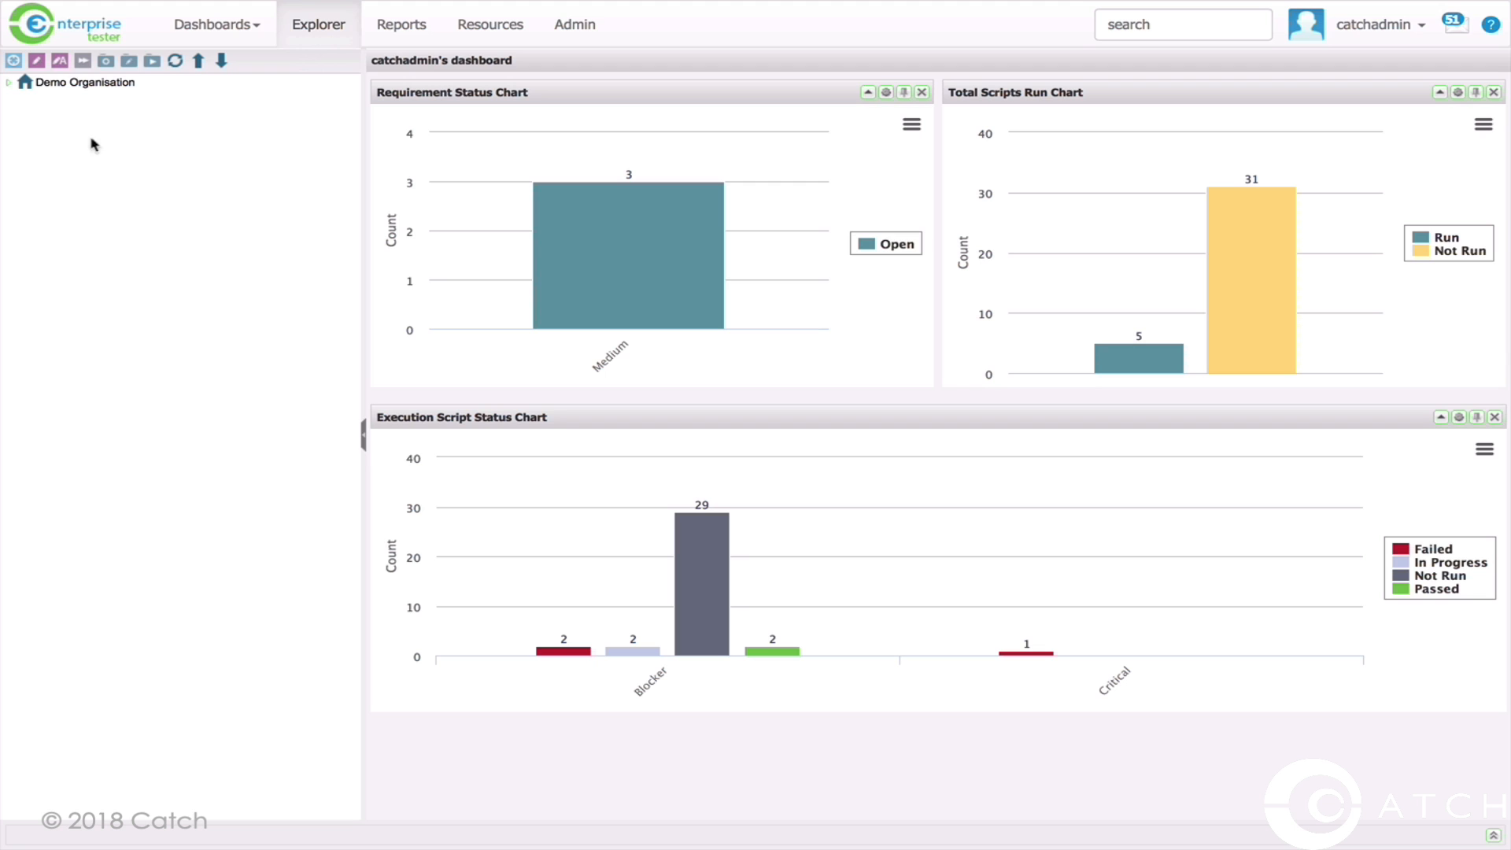
{"action": "left_click", "coordinate": [10, 83]}
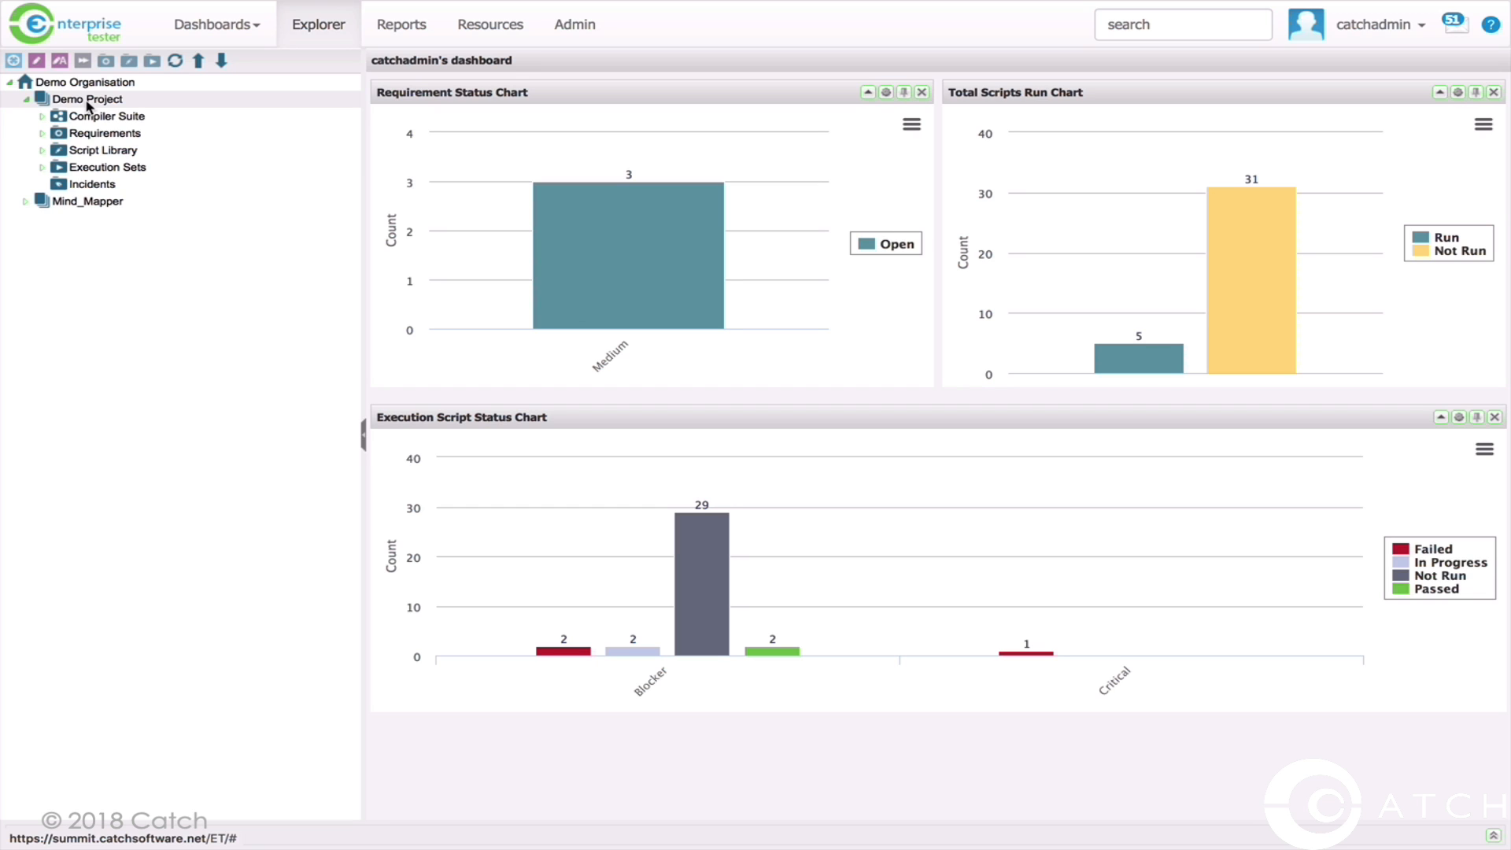
{"action": "left_click", "coordinate": [43, 169]}
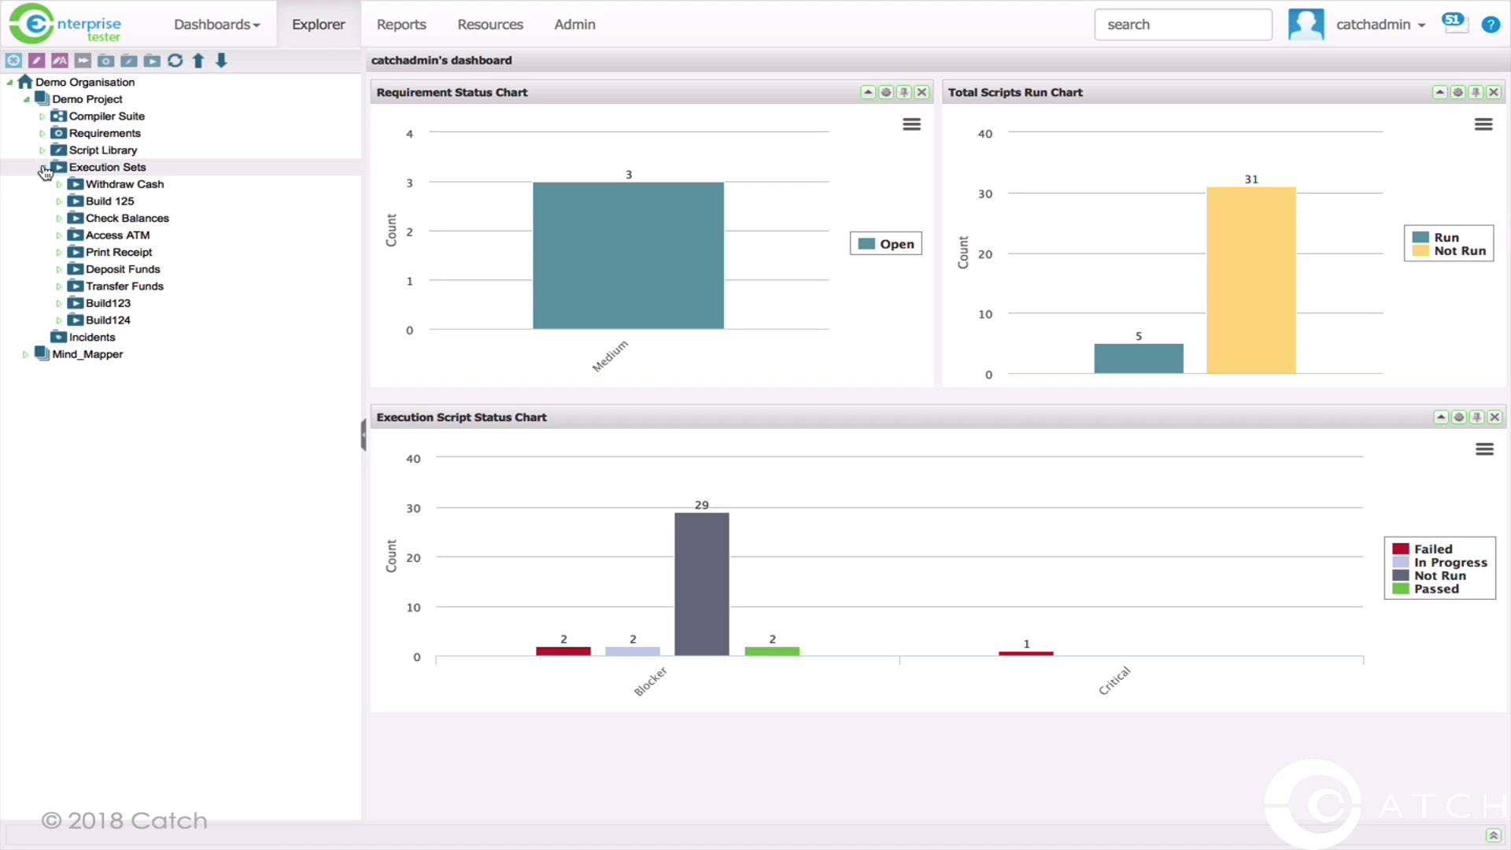
View the "Sucessfully Withdraw the Money" script in the Withdraw Cash execution set, close it and collapse Execution Sets
{"action": "left_click", "coordinate": [83, 187]}
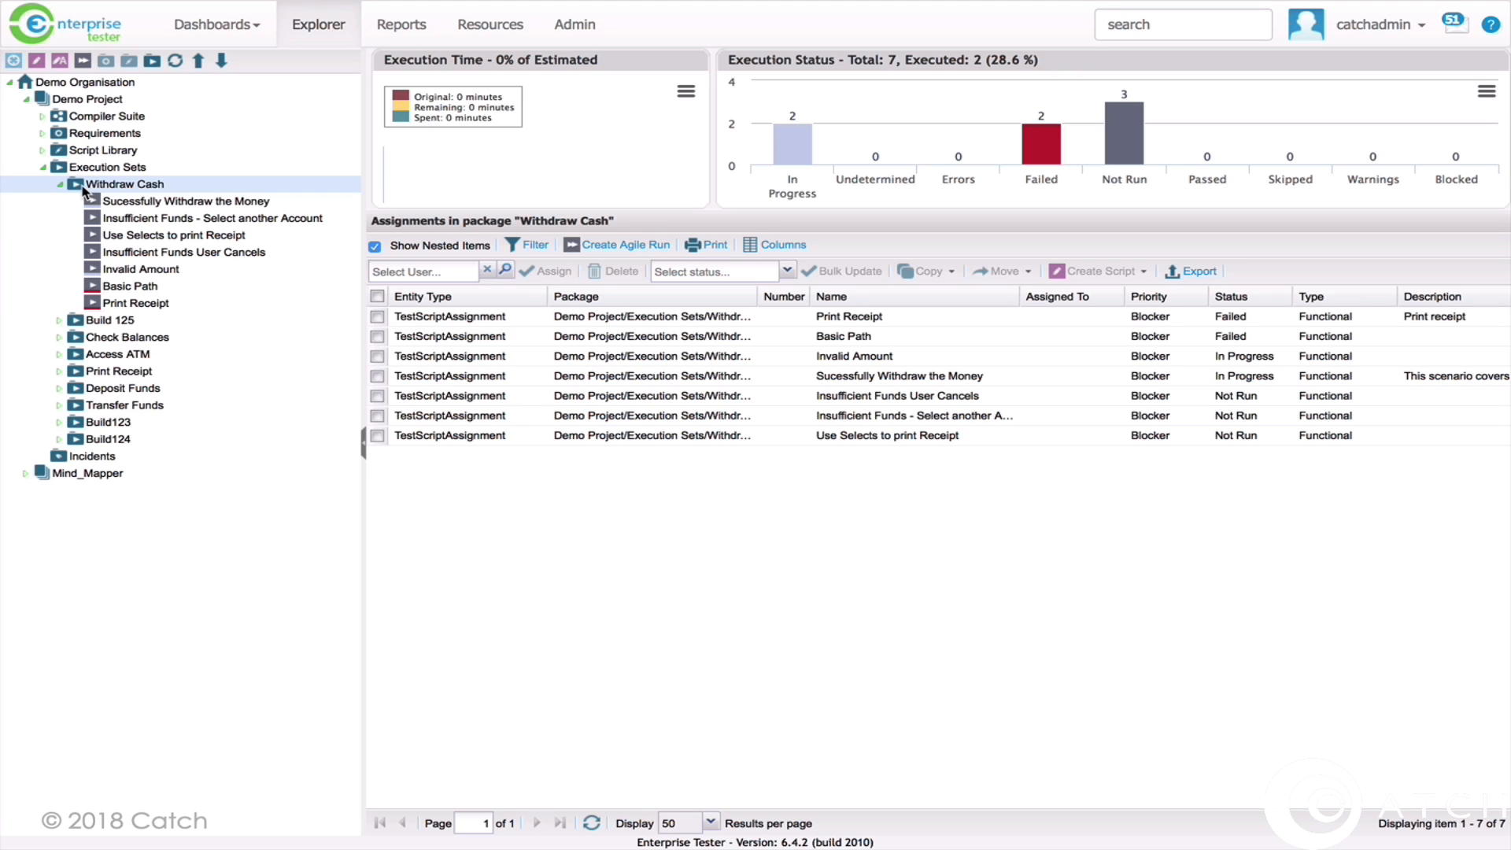
{"action": "double_click", "coordinate": [105, 202]}
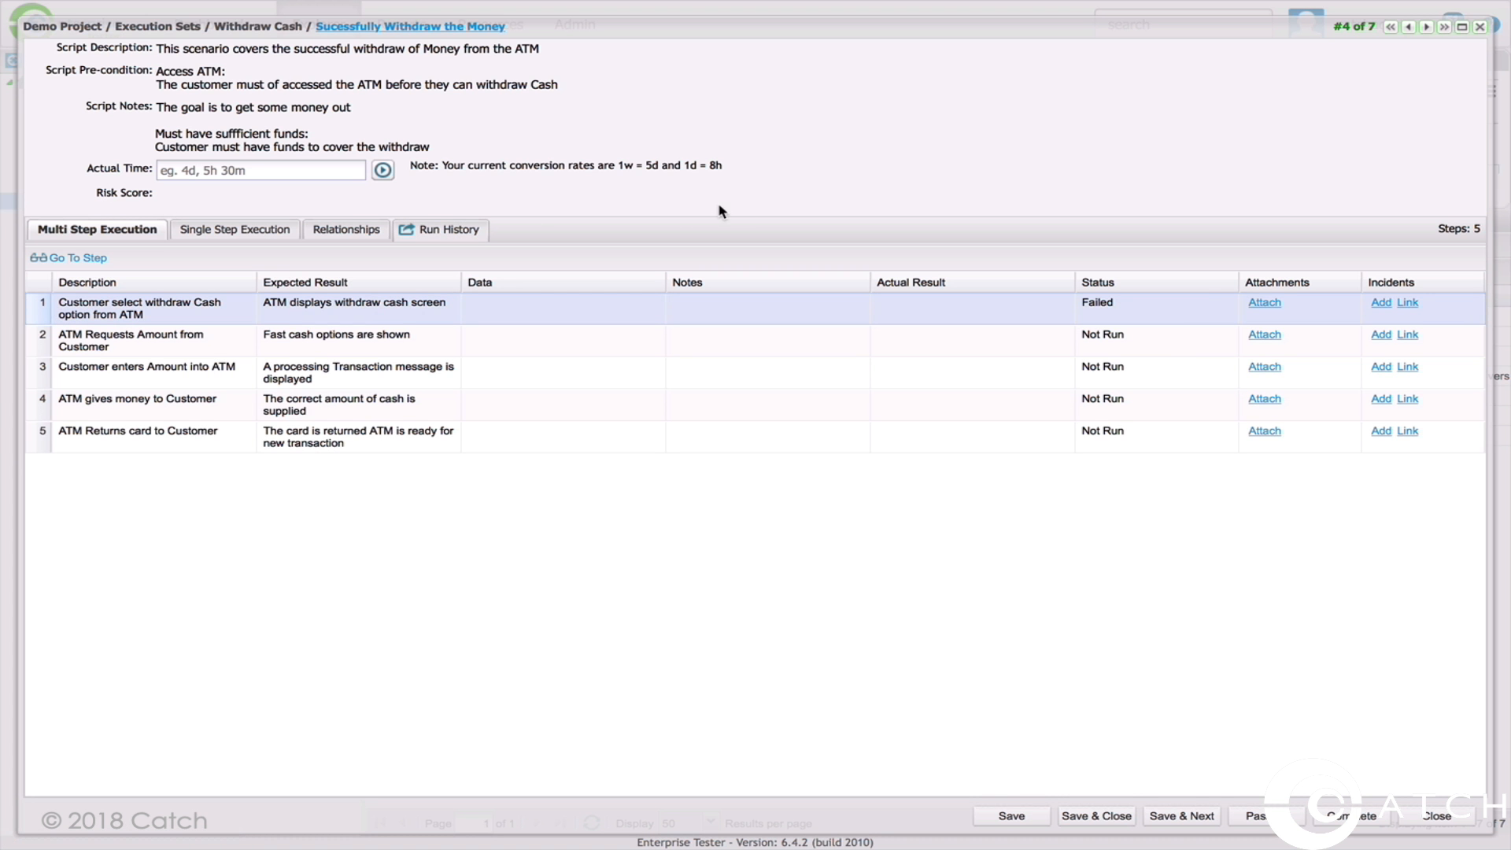
{"action": "left_click", "coordinate": [1447, 818]}
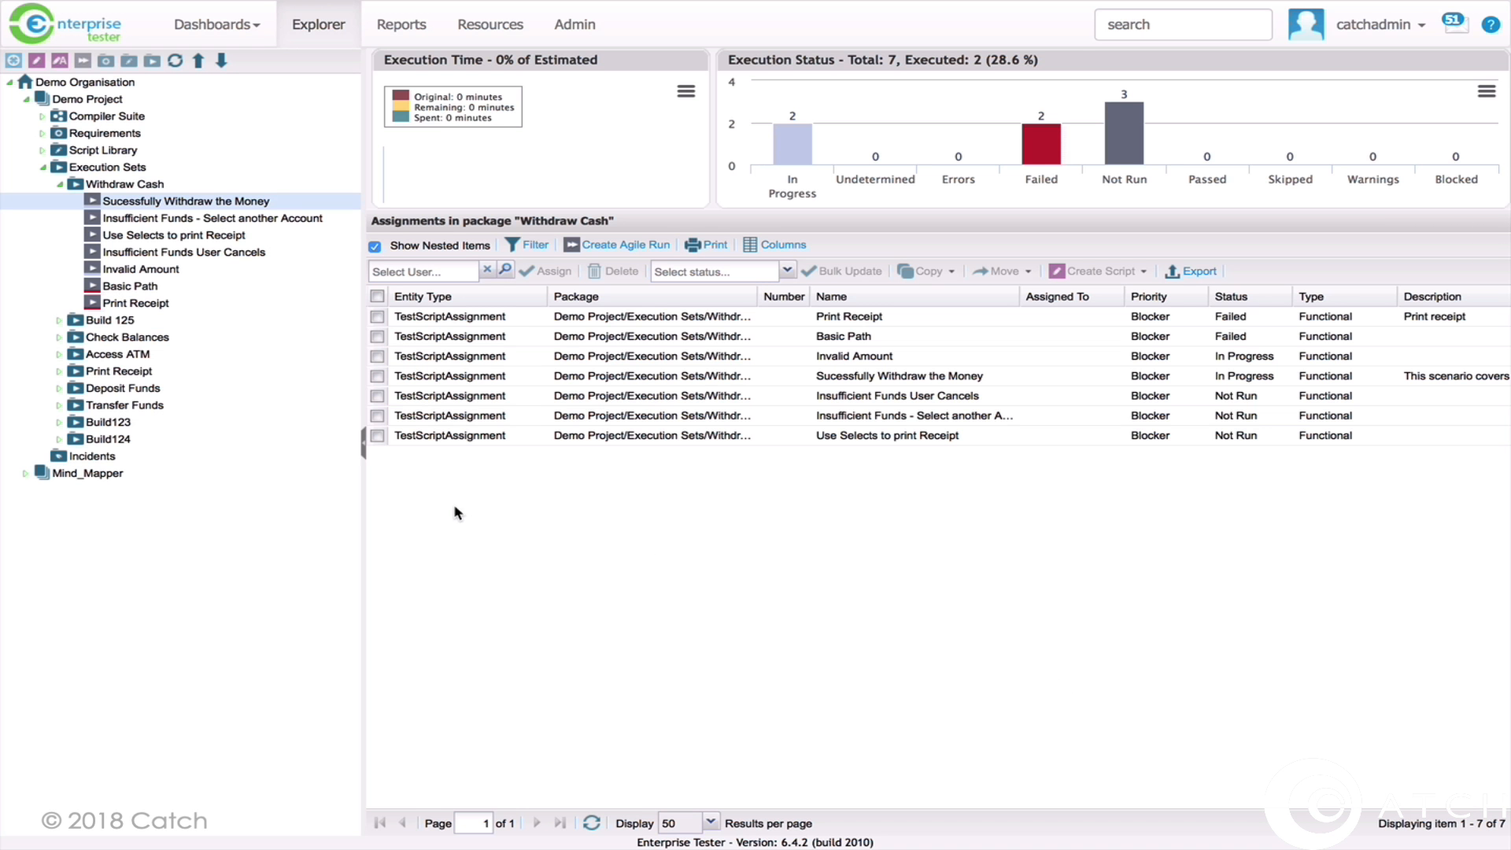
{"action": "left_click", "coordinate": [43, 167]}
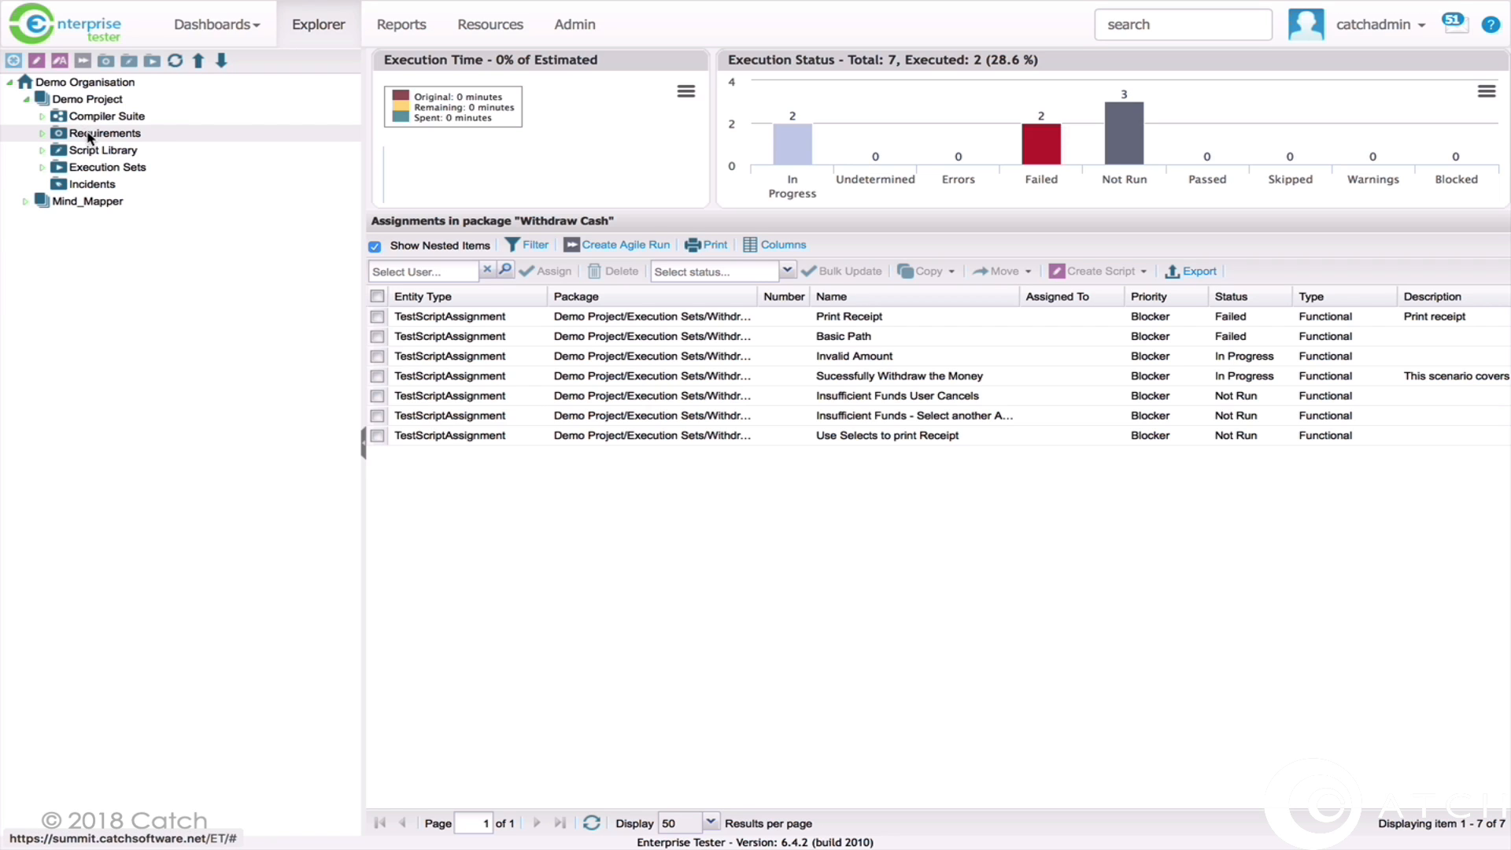
Open the Demo Project's Requirements package list and expand the Script Library in the project tree
{"action": "left_click", "coordinate": [67, 135]}
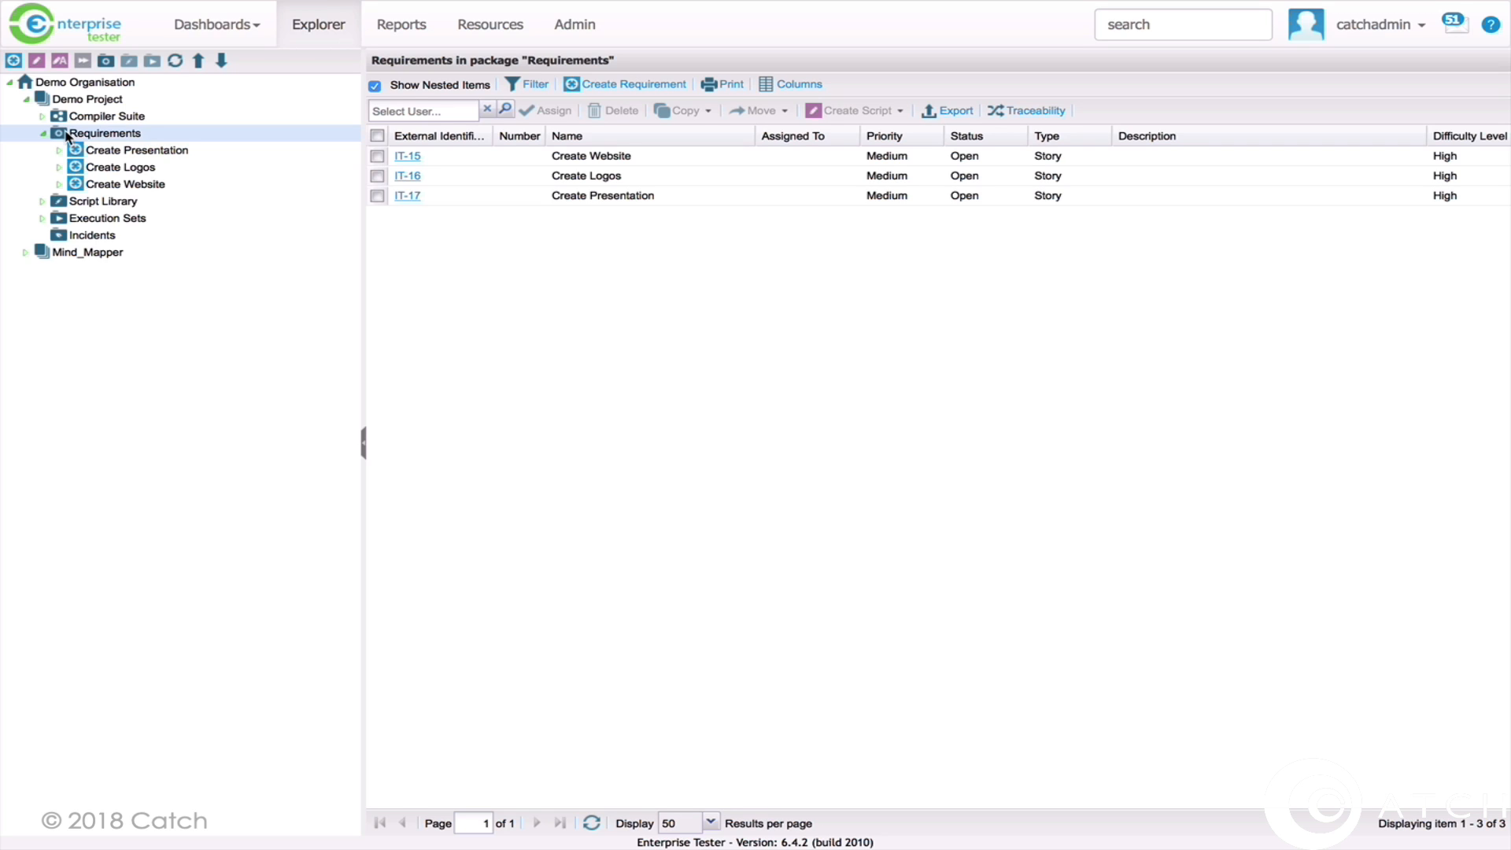
{"action": "left_click", "coordinate": [63, 202]}
{"action": "left_click", "coordinate": [42, 202]}
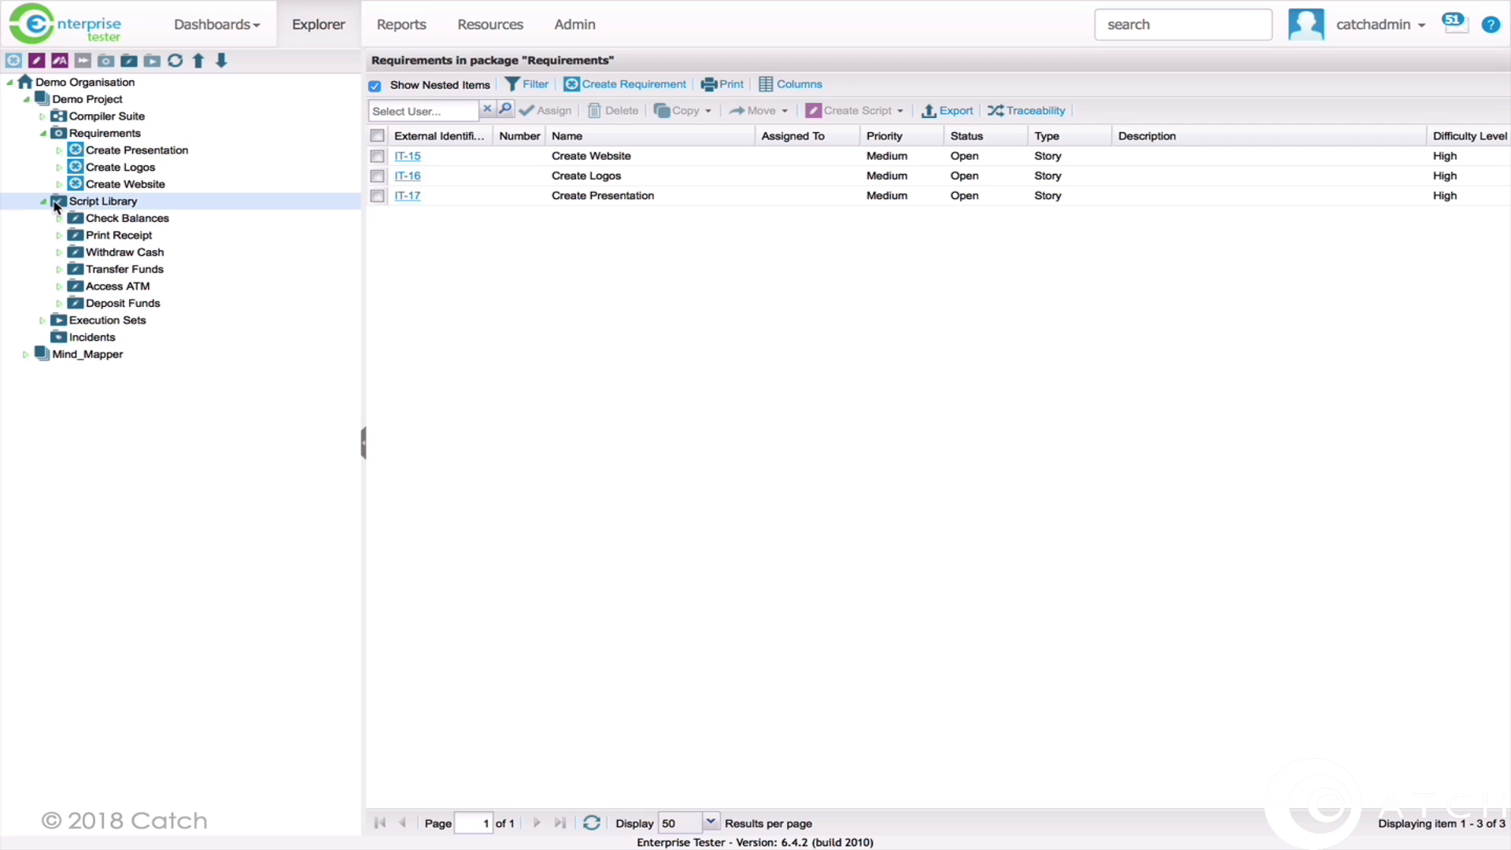
Expand Execution Sets, collapse its Withdraw Cash set and Execution Sets itself, and select Incidents in the Demo Project
{"action": "left_click", "coordinate": [82, 327]}
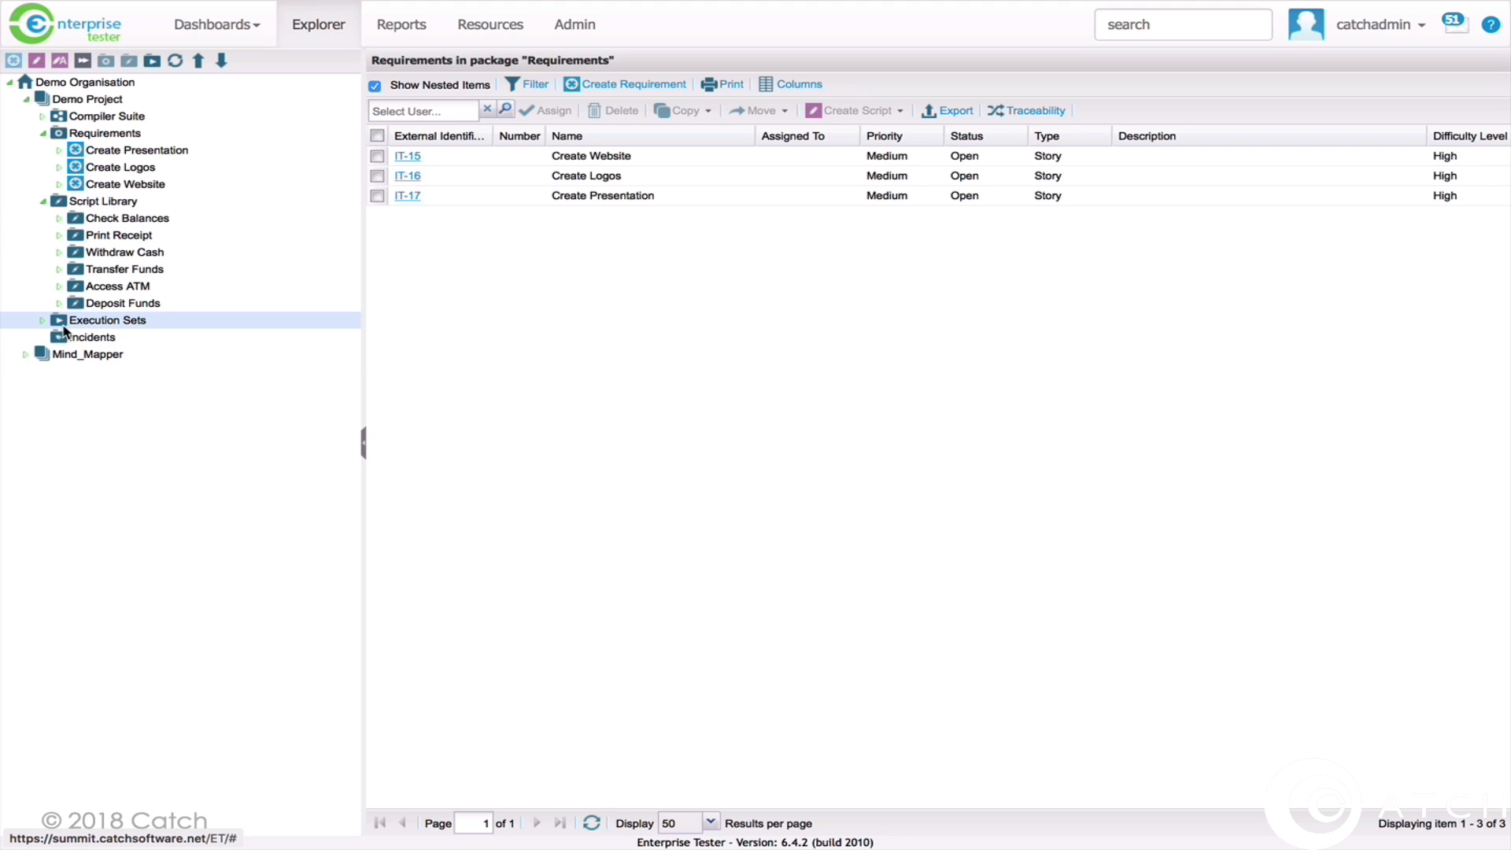
{"action": "left_click", "coordinate": [43, 321]}
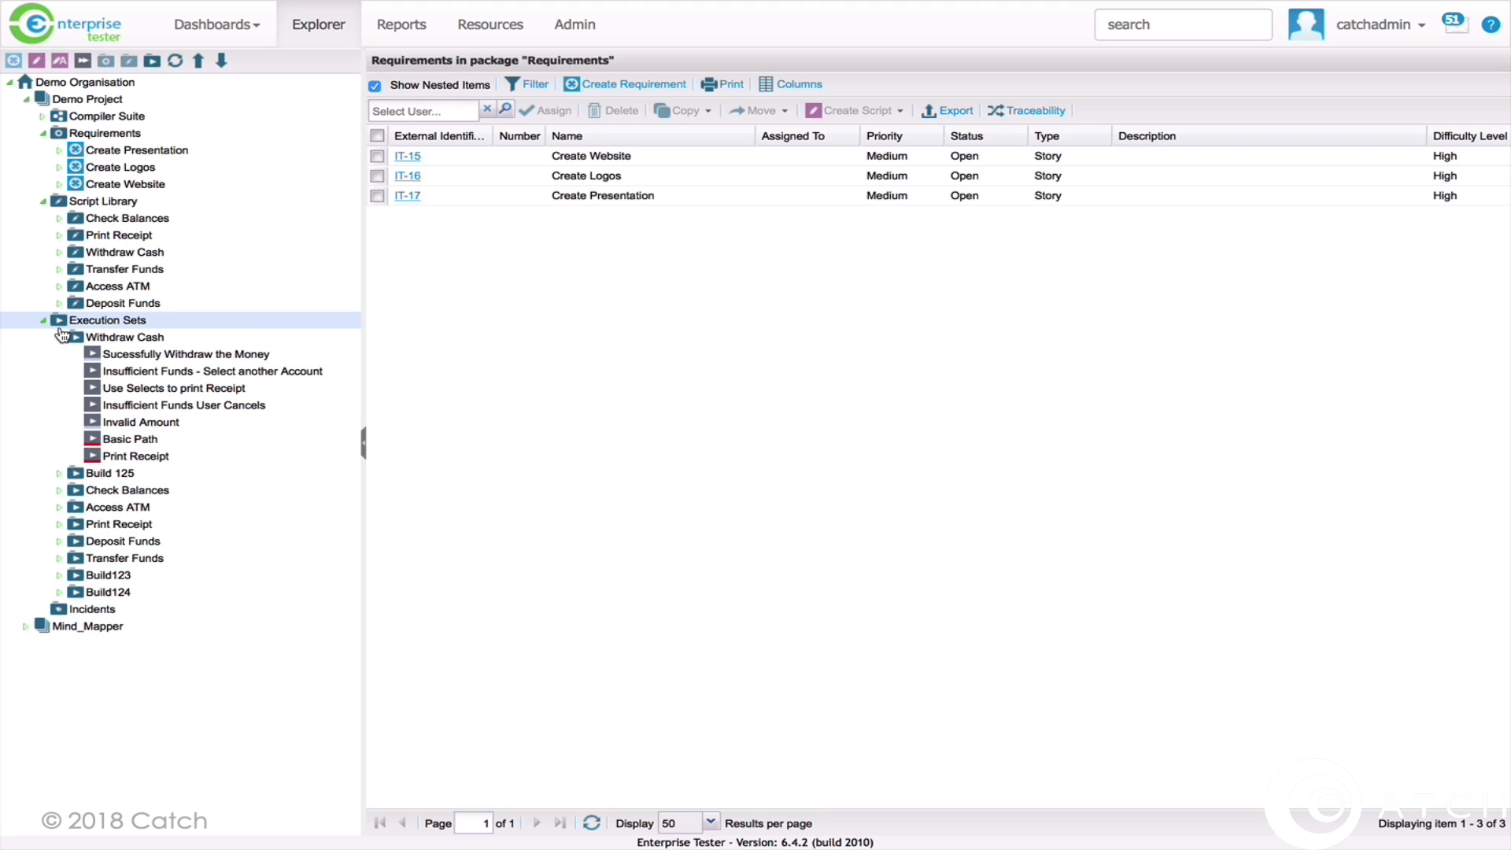
{"action": "left_click", "coordinate": [60, 337]}
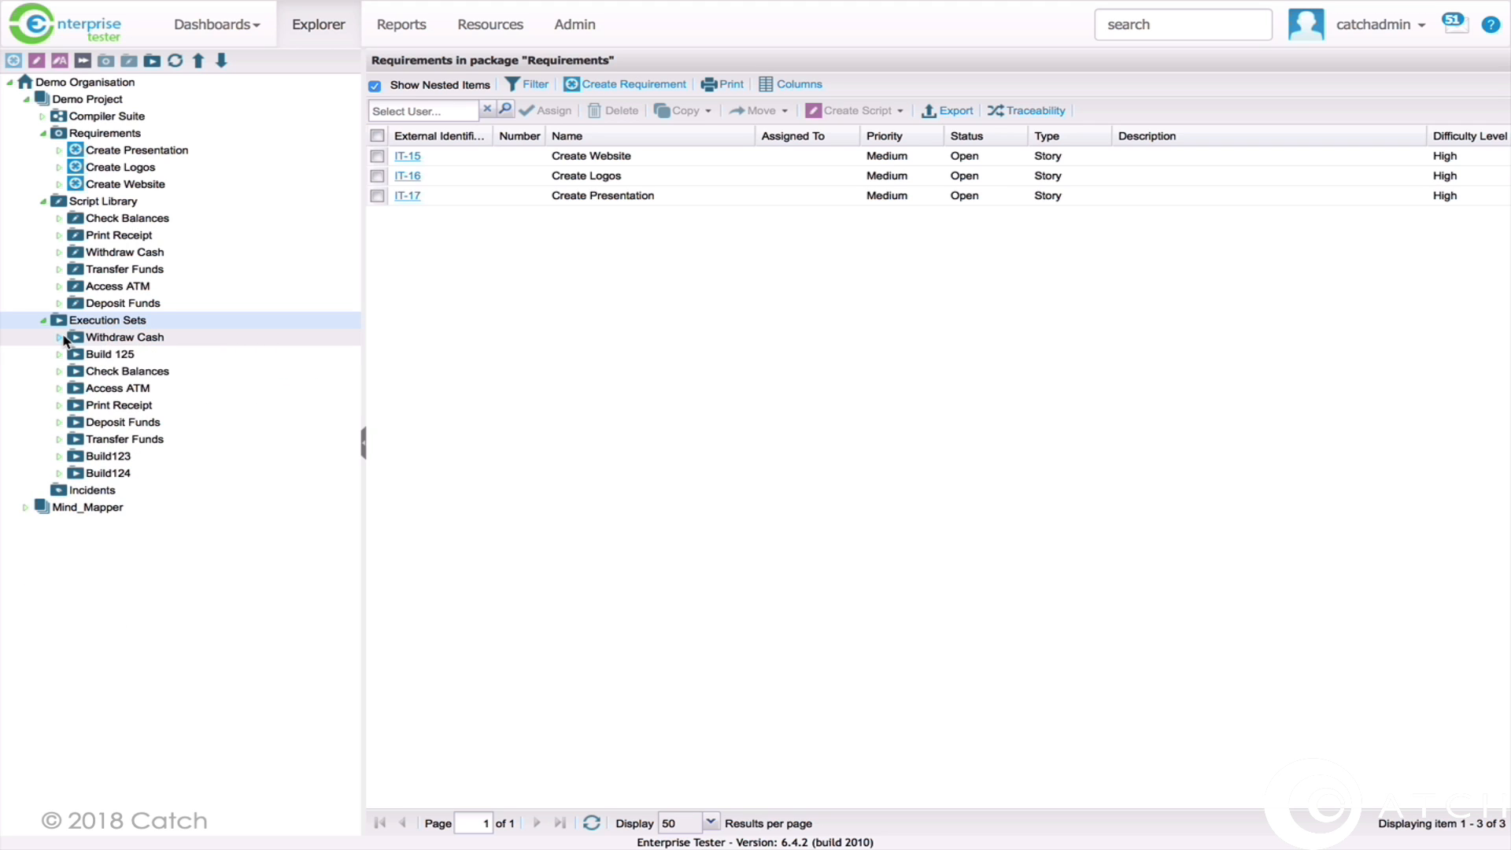
{"action": "left_click", "coordinate": [43, 321]}
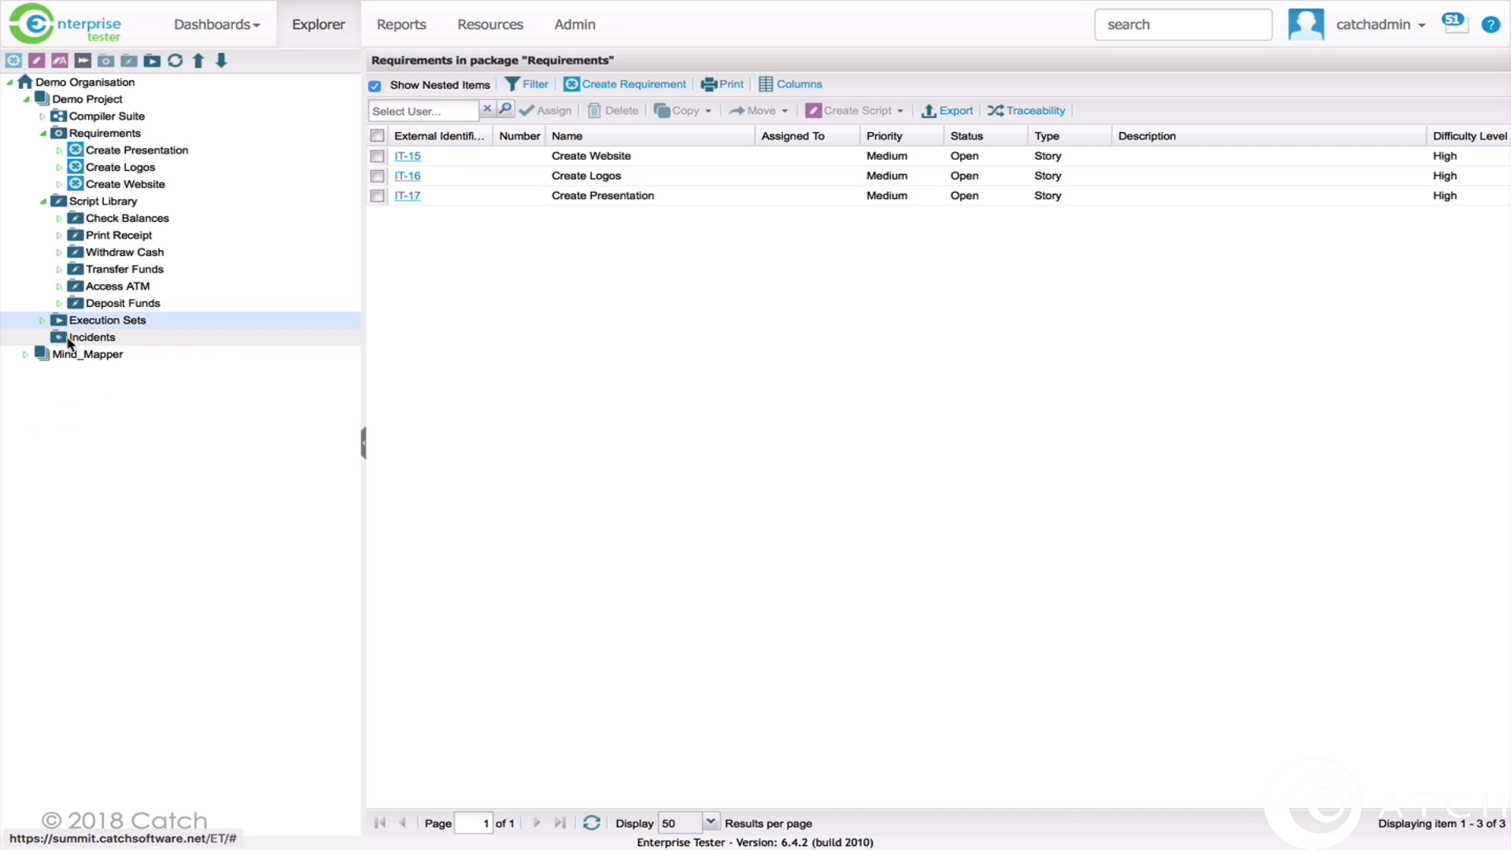
{"action": "left_click", "coordinate": [69, 340]}
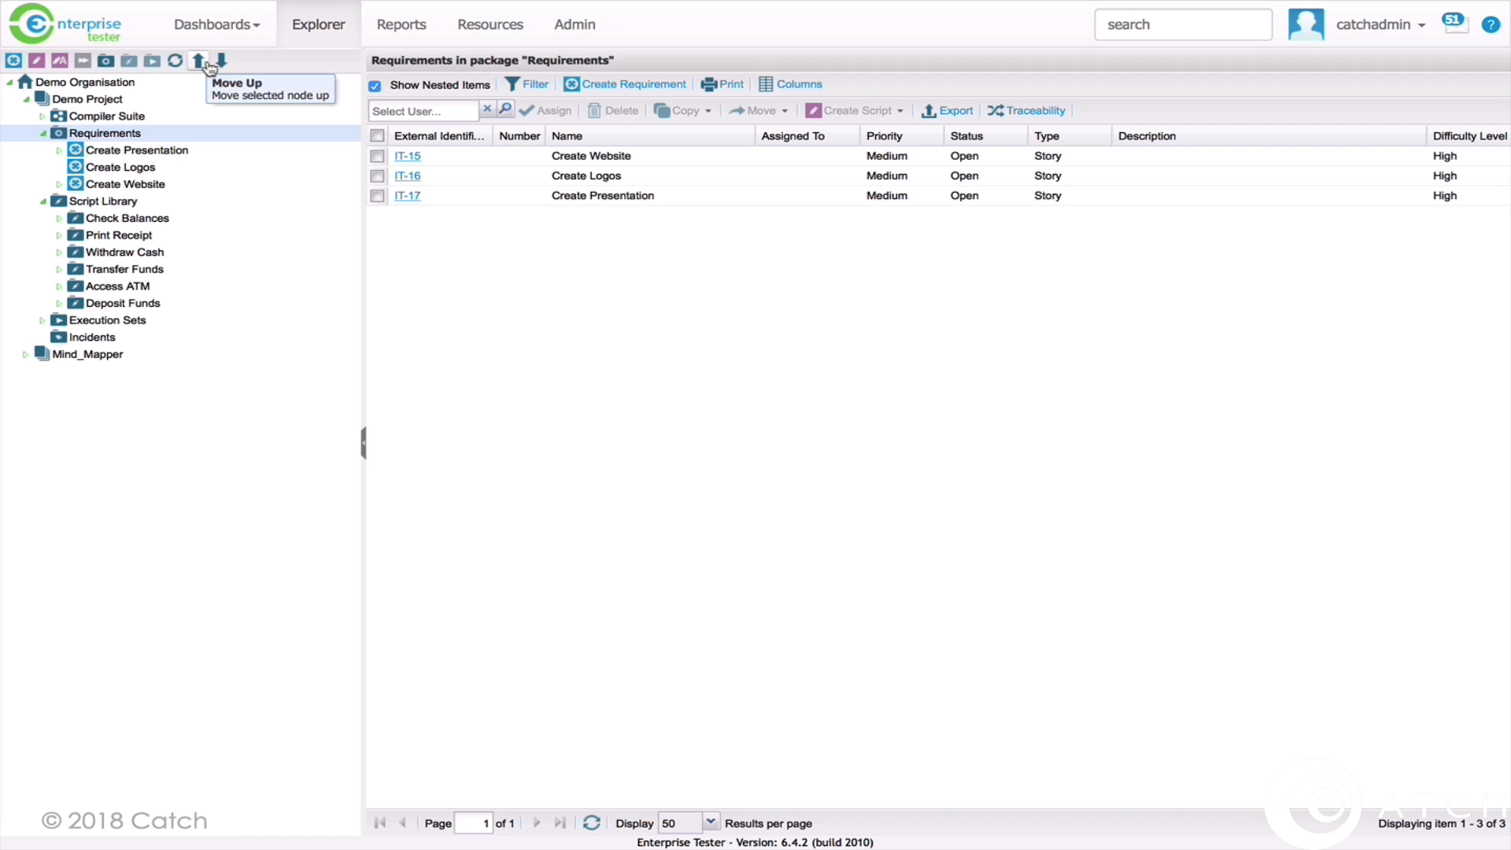
Move the Create Logos requirement up one place in the project tree and back down again
{"action": "left_click", "coordinate": [130, 166]}
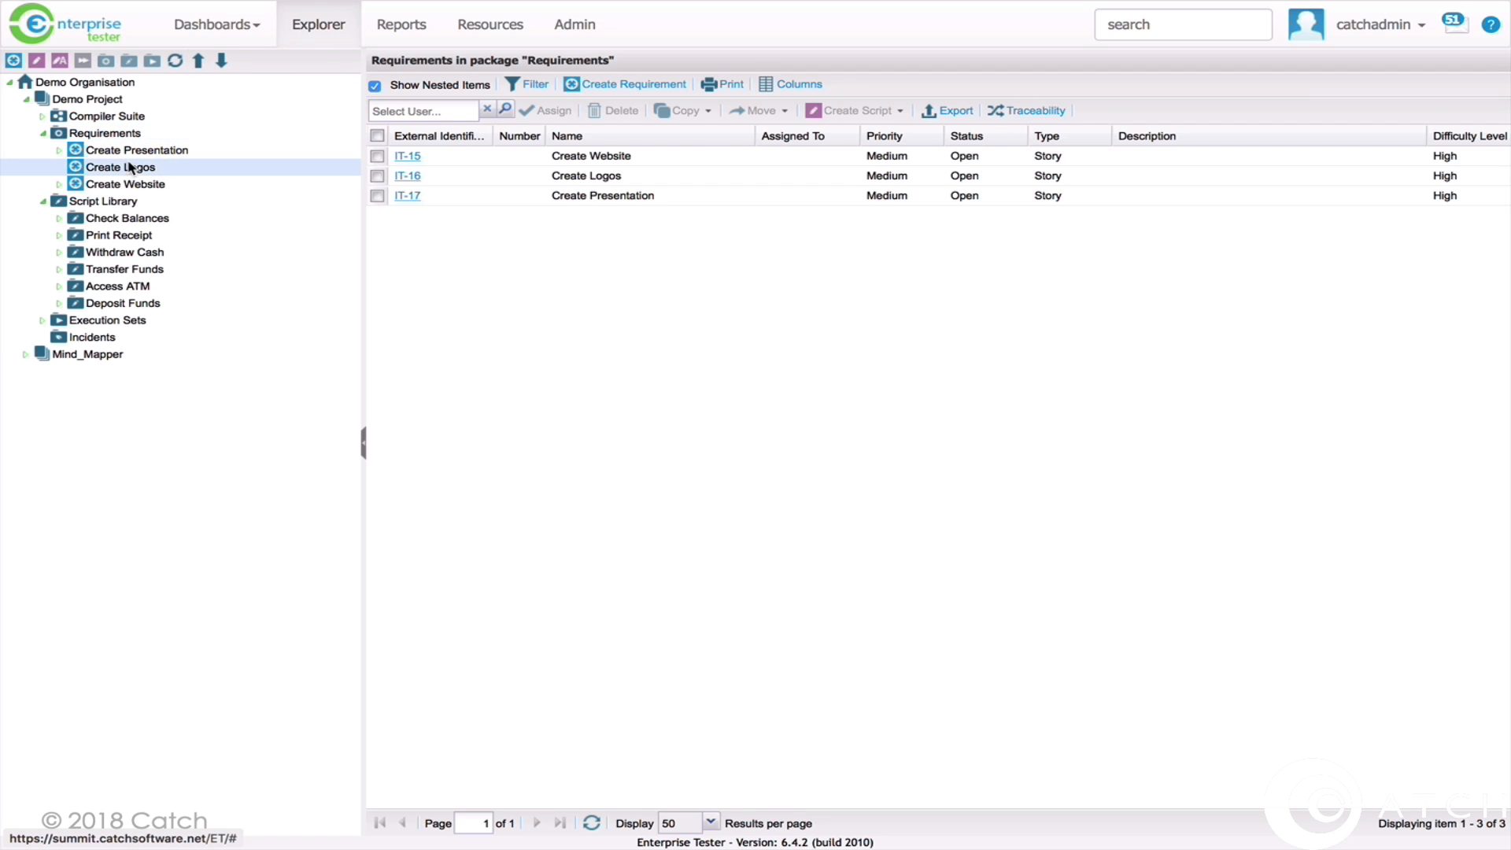
{"action": "left_click", "coordinate": [199, 62]}
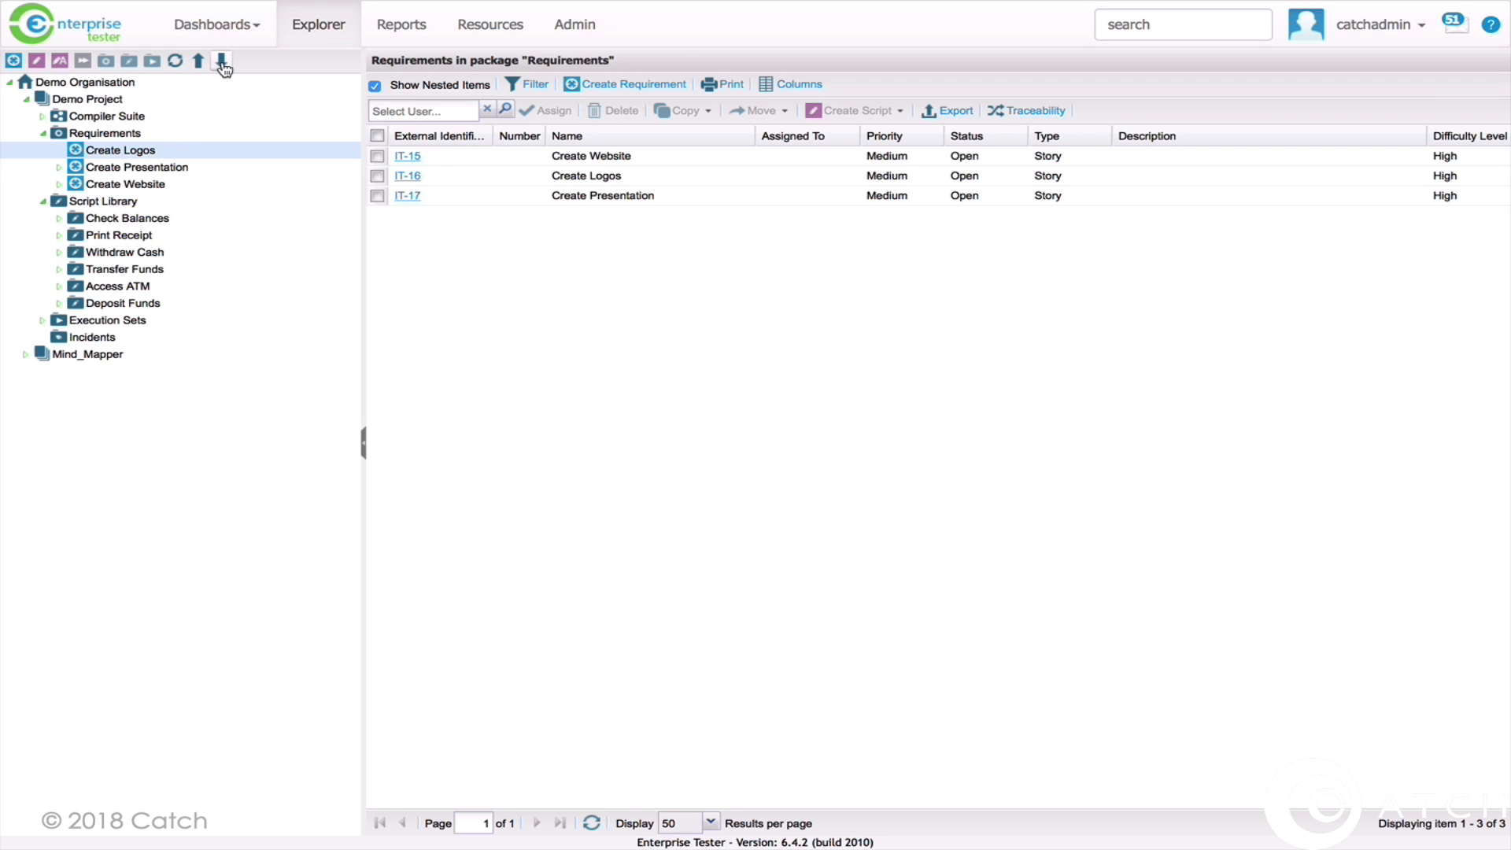
{"action": "left_click", "coordinate": [223, 63]}
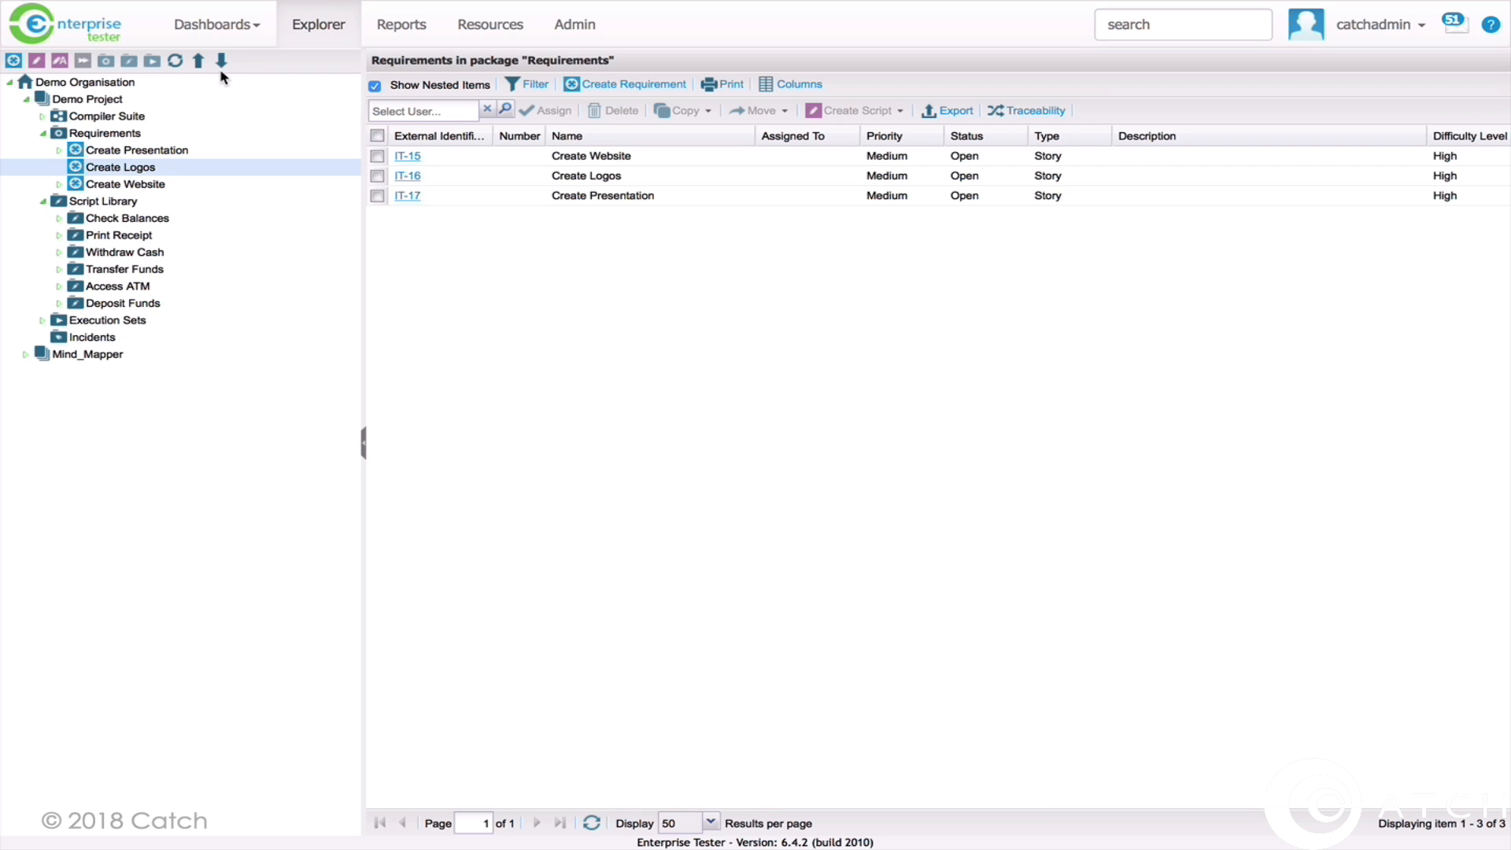
Review the actions available for the Create Logos requirement and the Script Library, and dismiss them without choosing any
{"action": "right_click", "coordinate": [133, 171]}
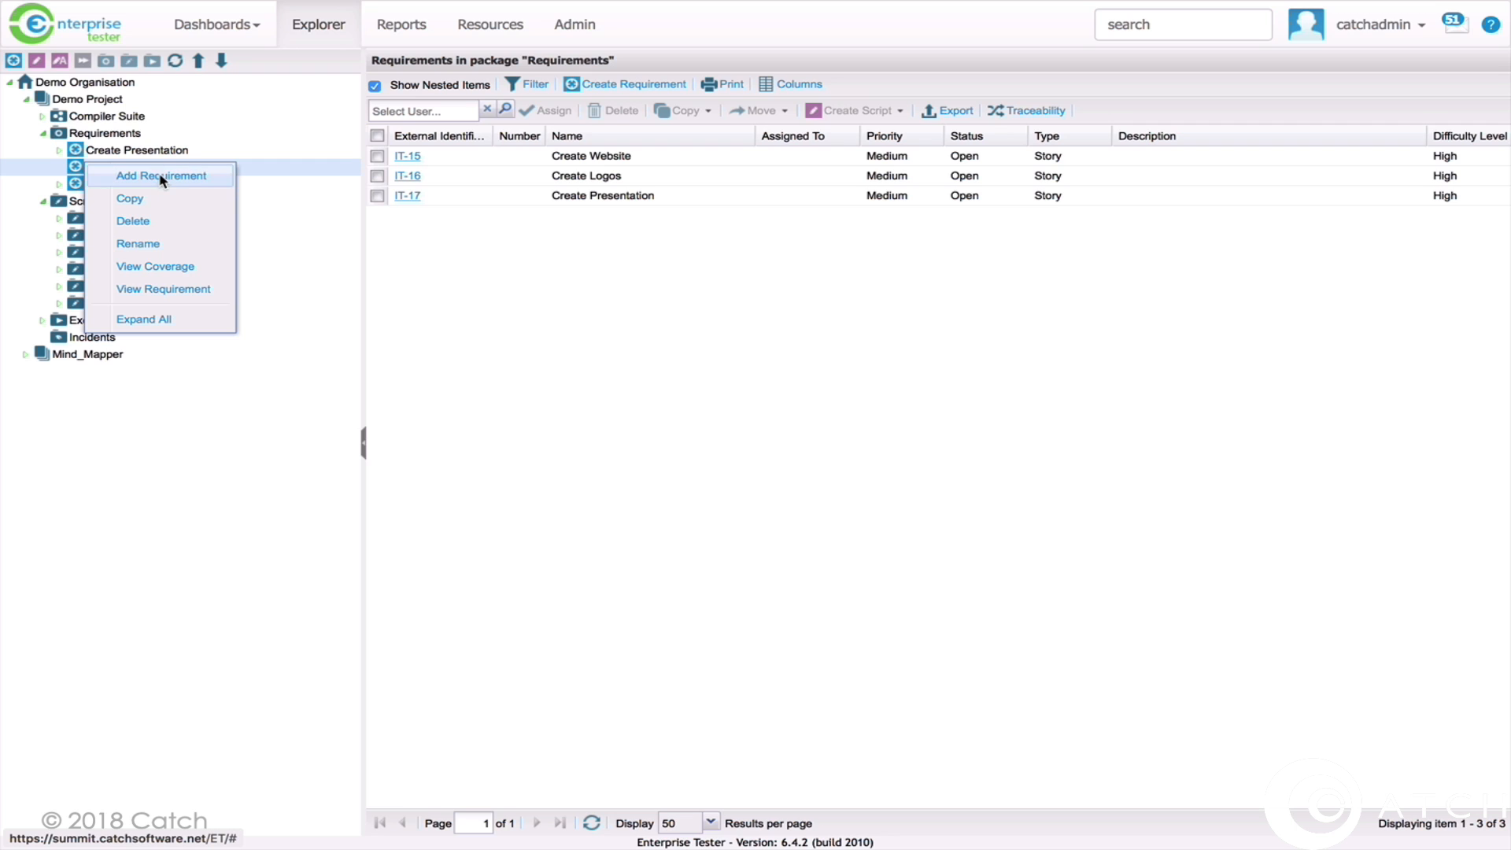
{"action": "left_click", "coordinate": [60, 203]}
{"action": "right_click", "coordinate": [108, 206]}
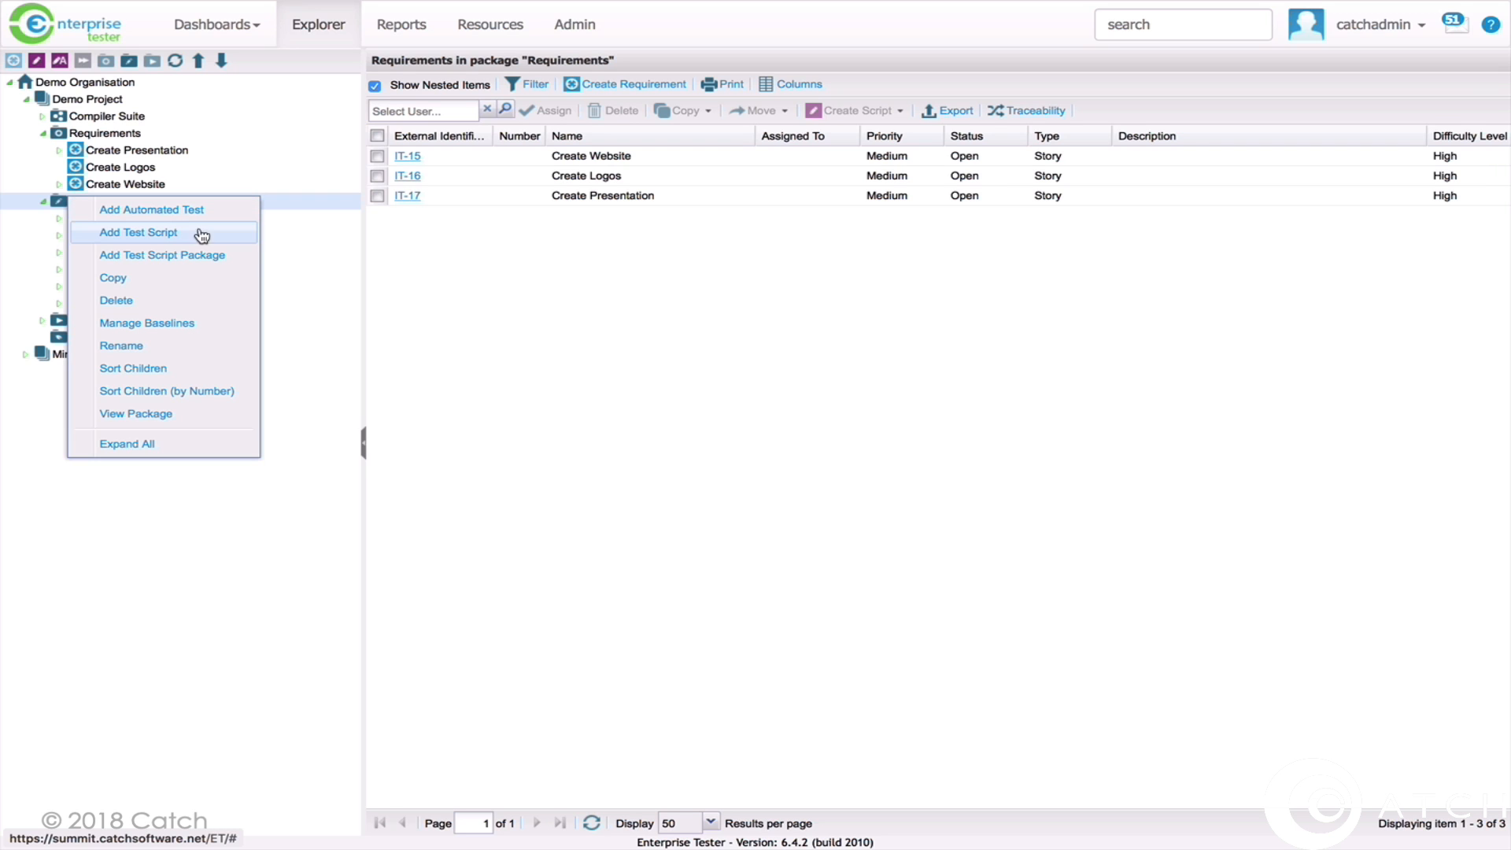
{"action": "left_click", "coordinate": [302, 209]}
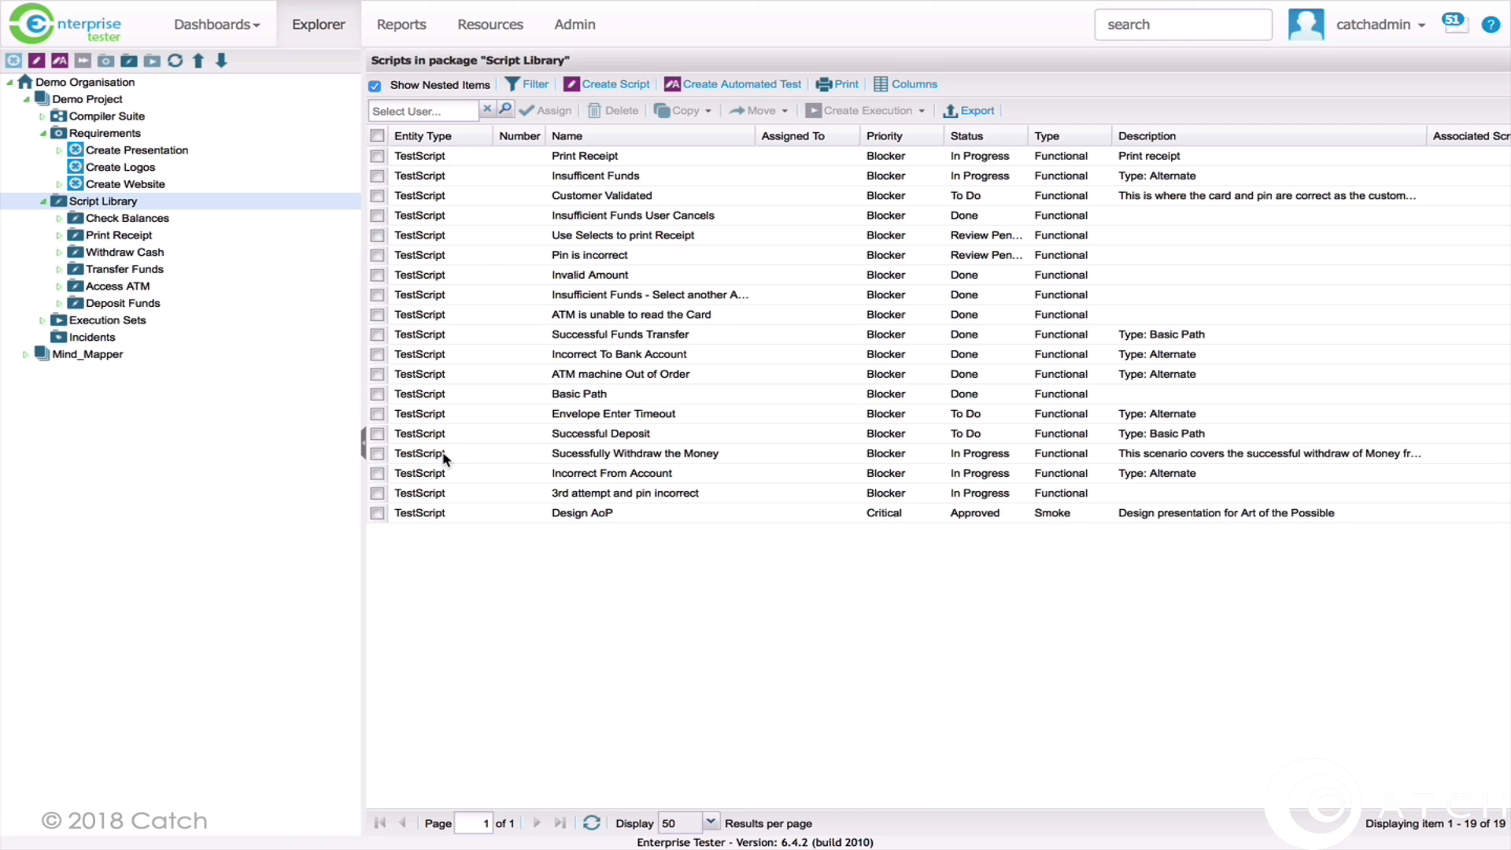
Narrow the project tree pane to widen the Script Library's script list, and select Execution Sets
{"action": "left_click_drag", "start_coordinate": [364, 446], "coordinate": [272, 445]}
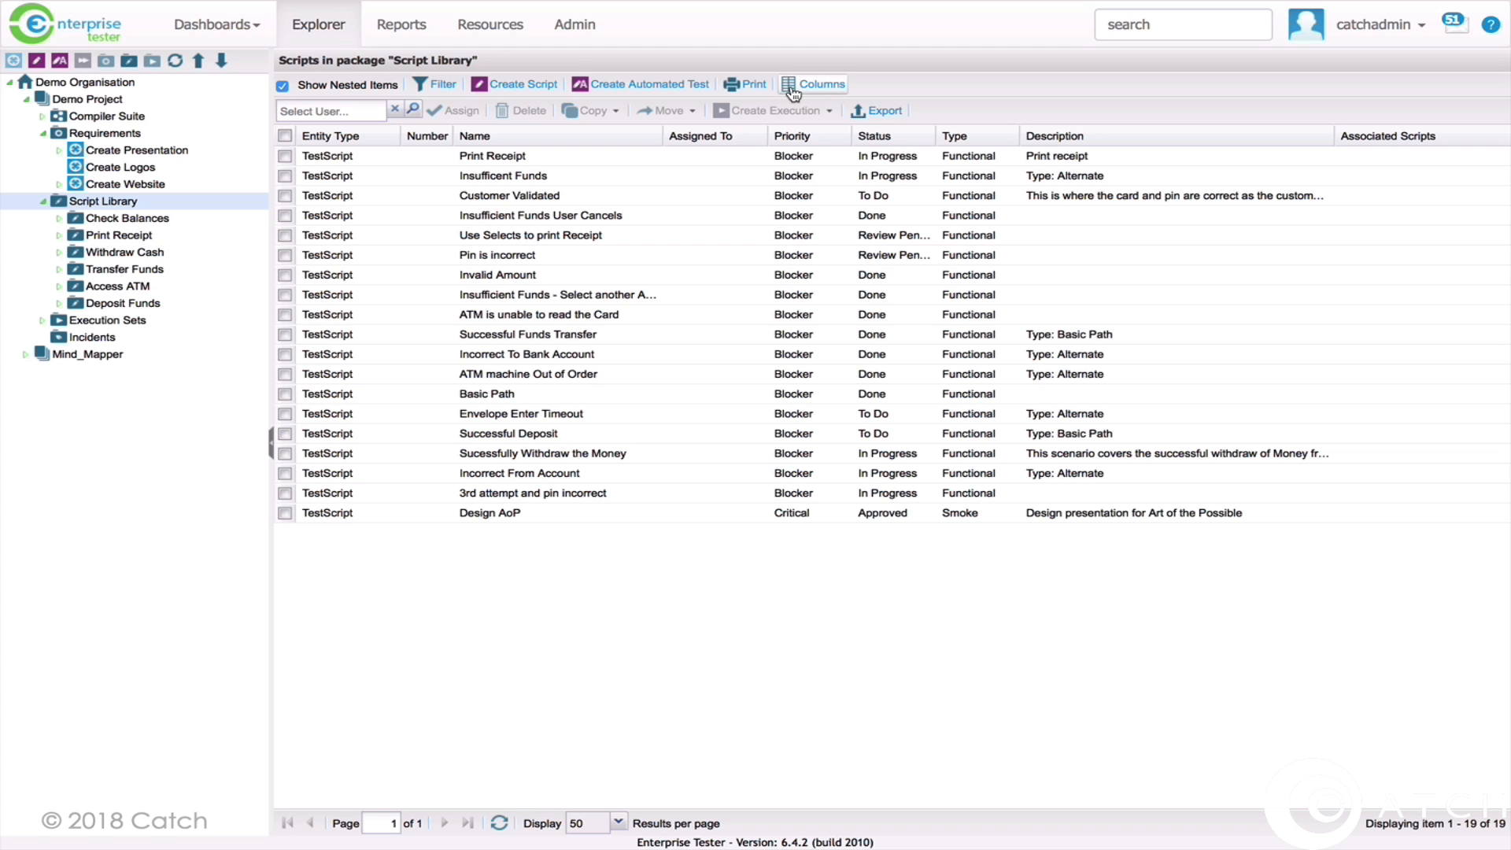
{"action": "left_click", "coordinate": [76, 322]}
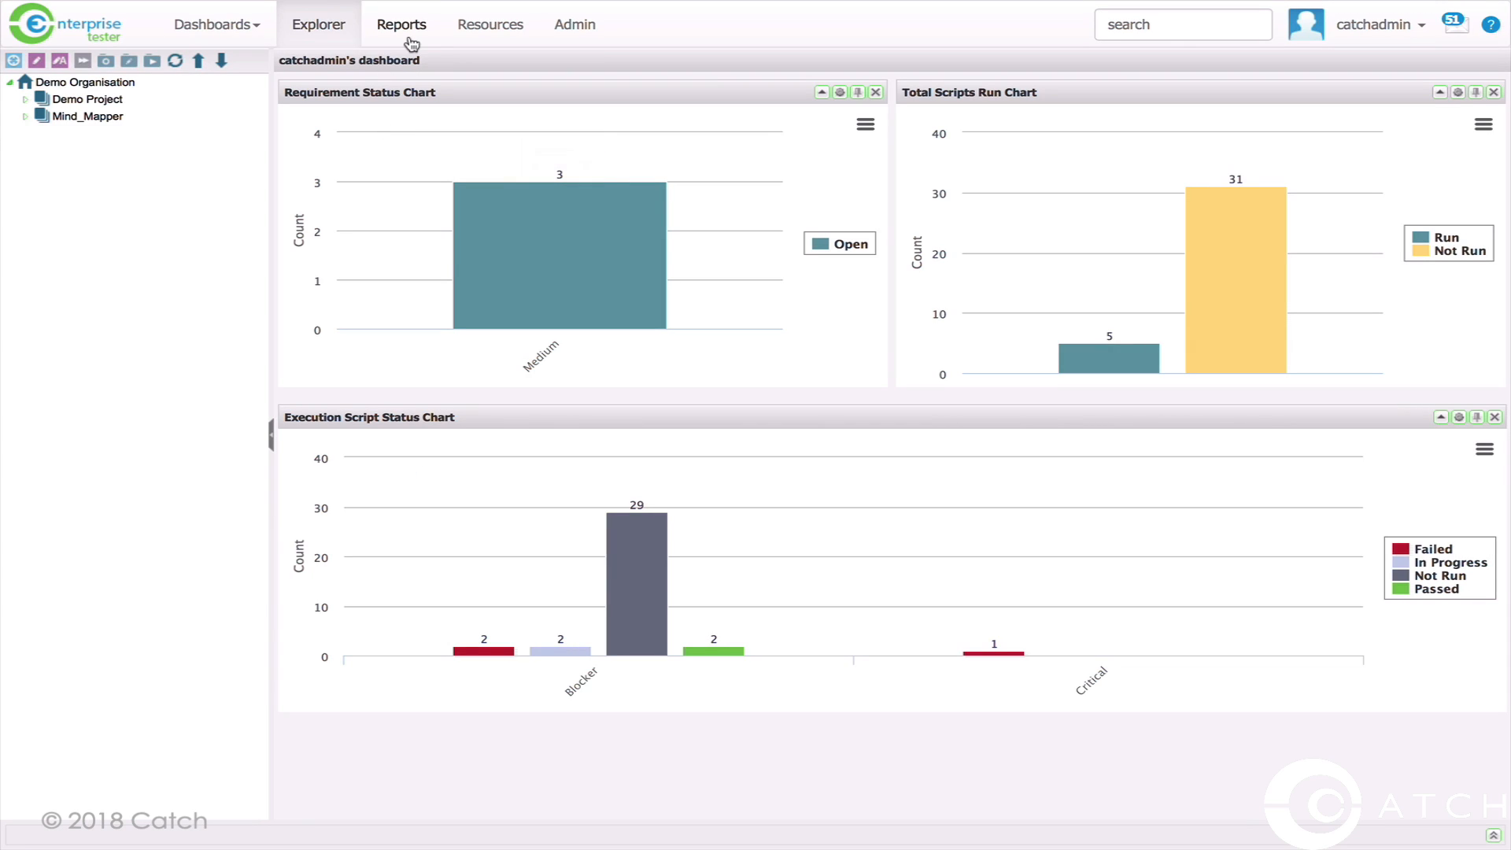
Go to the Reports section and expand Report Templates to view the available templates
{"action": "left_click", "coordinate": [411, 43]}
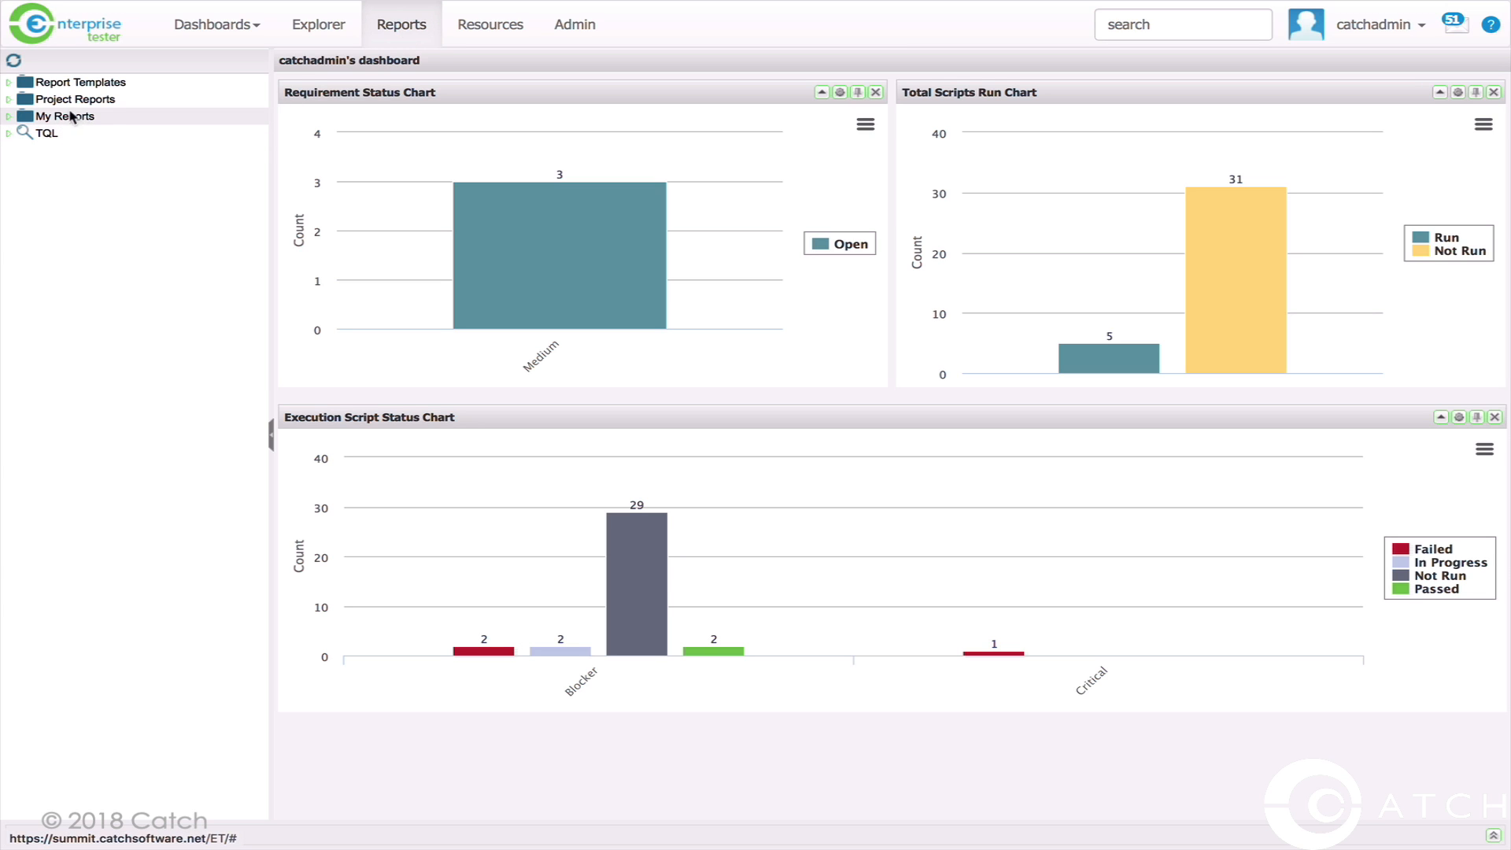
{"action": "left_click", "coordinate": [9, 84]}
{"action": "left_click", "coordinate": [8, 82]}
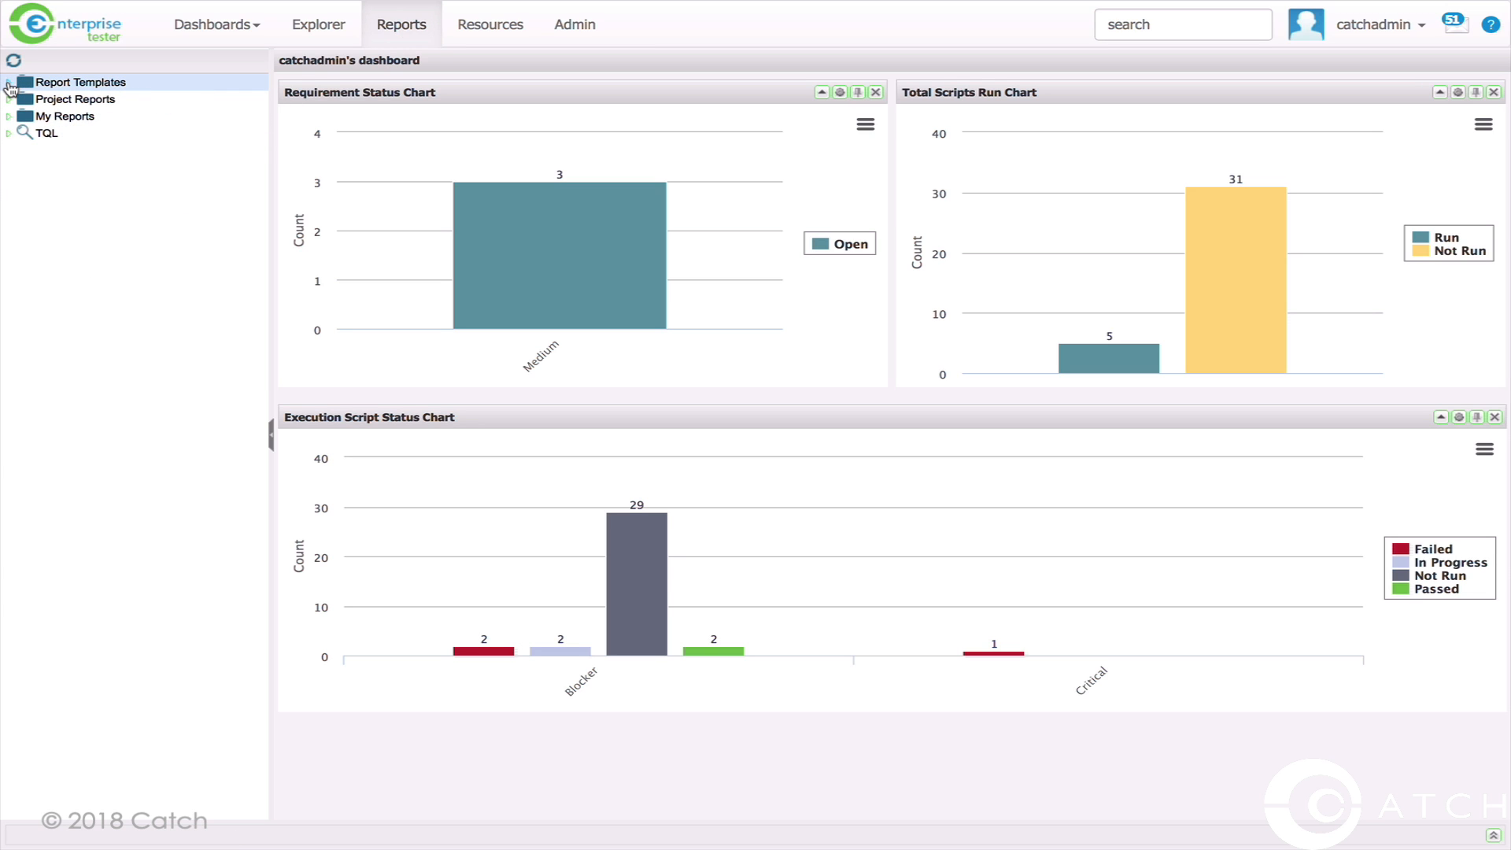
{"action": "left_click", "coordinate": [9, 83]}
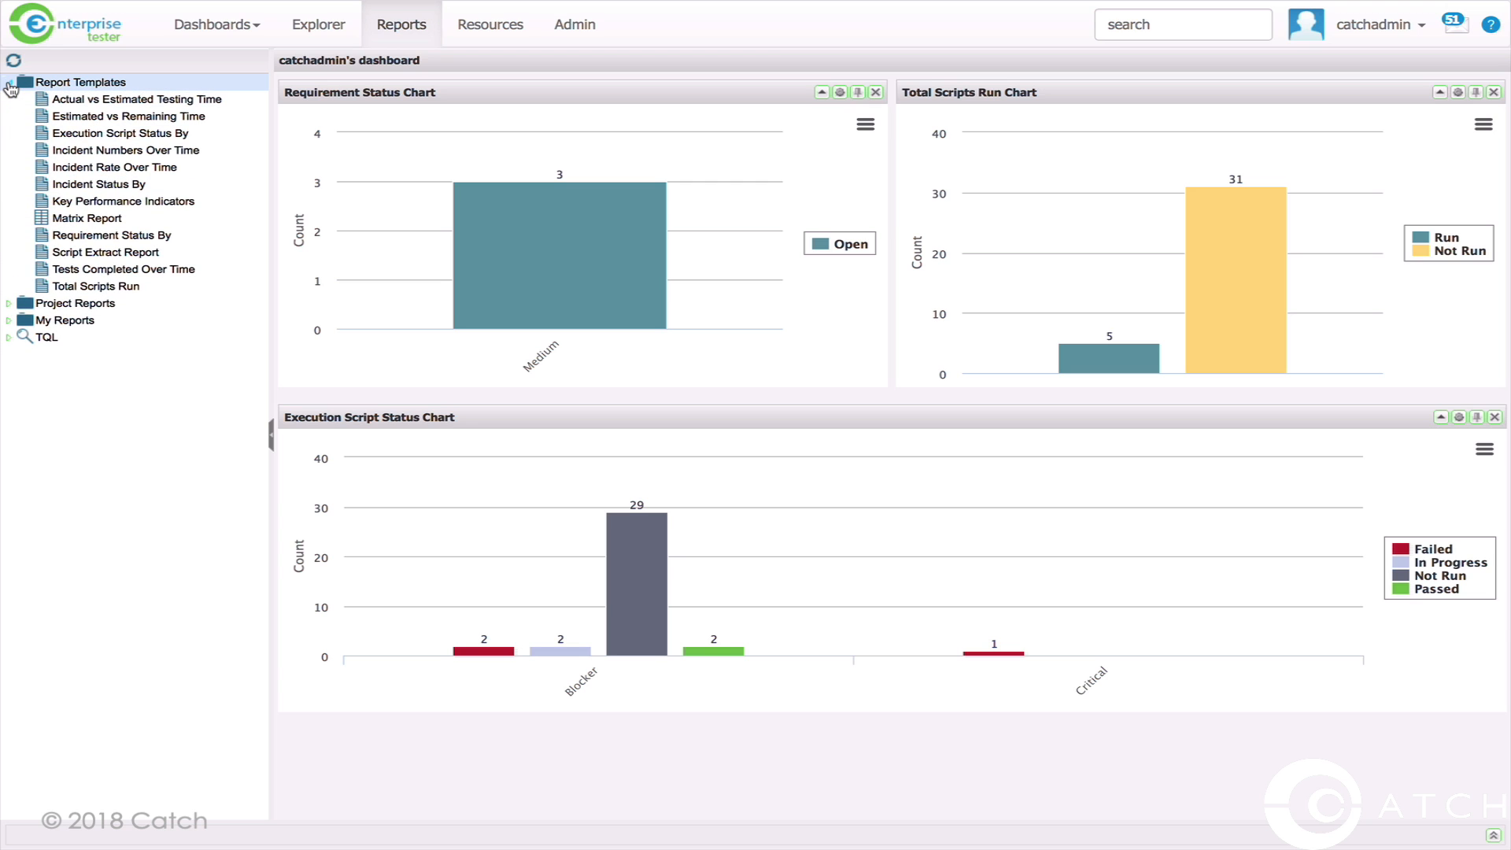
Expand Project Reports, My Reports and TQL in the reports tree
{"action": "left_click", "coordinate": [9, 304]}
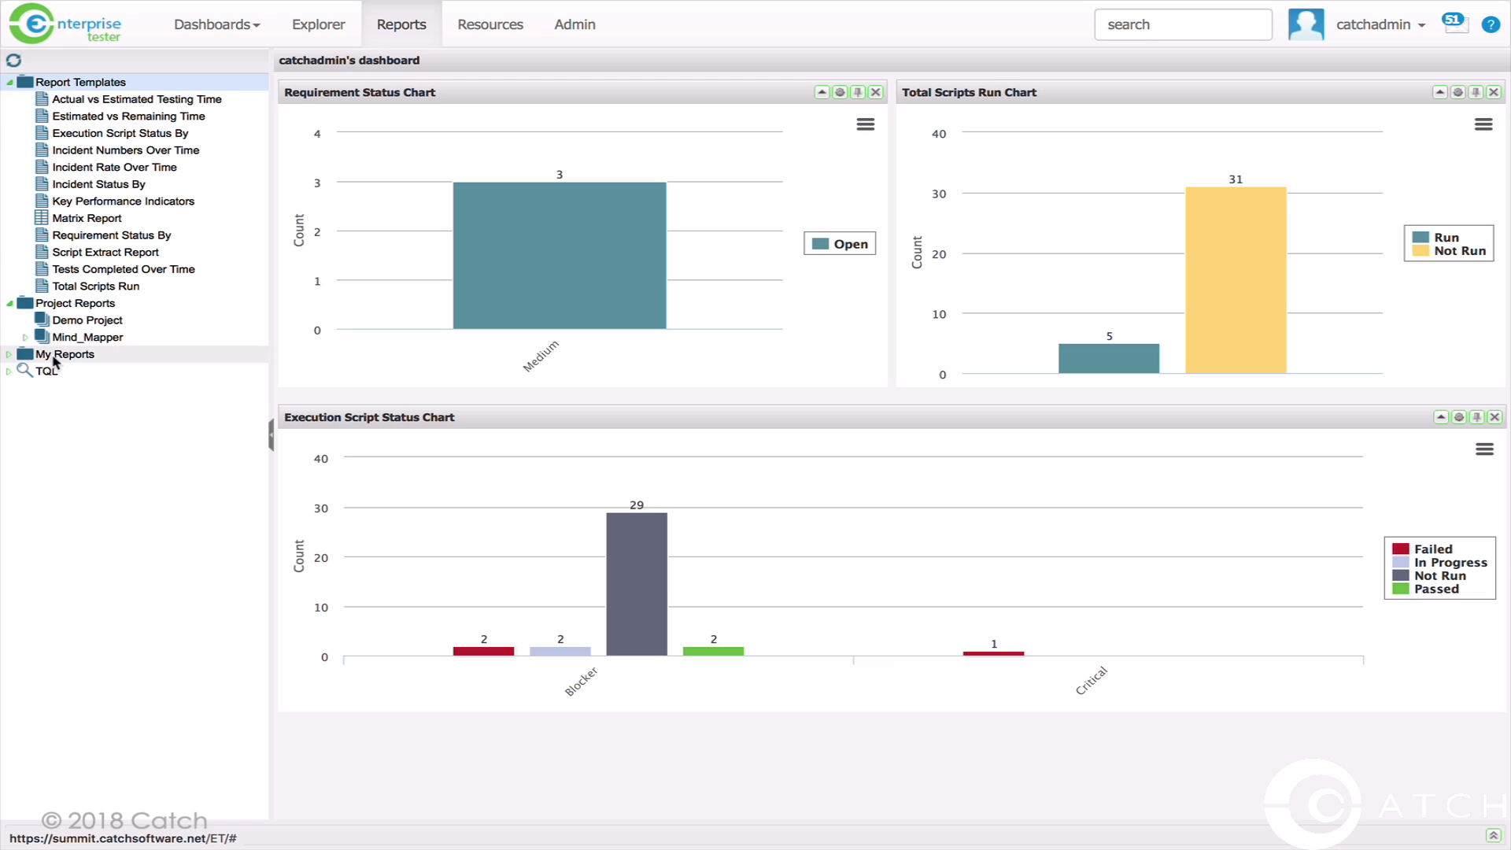
{"action": "left_click", "coordinate": [9, 355]}
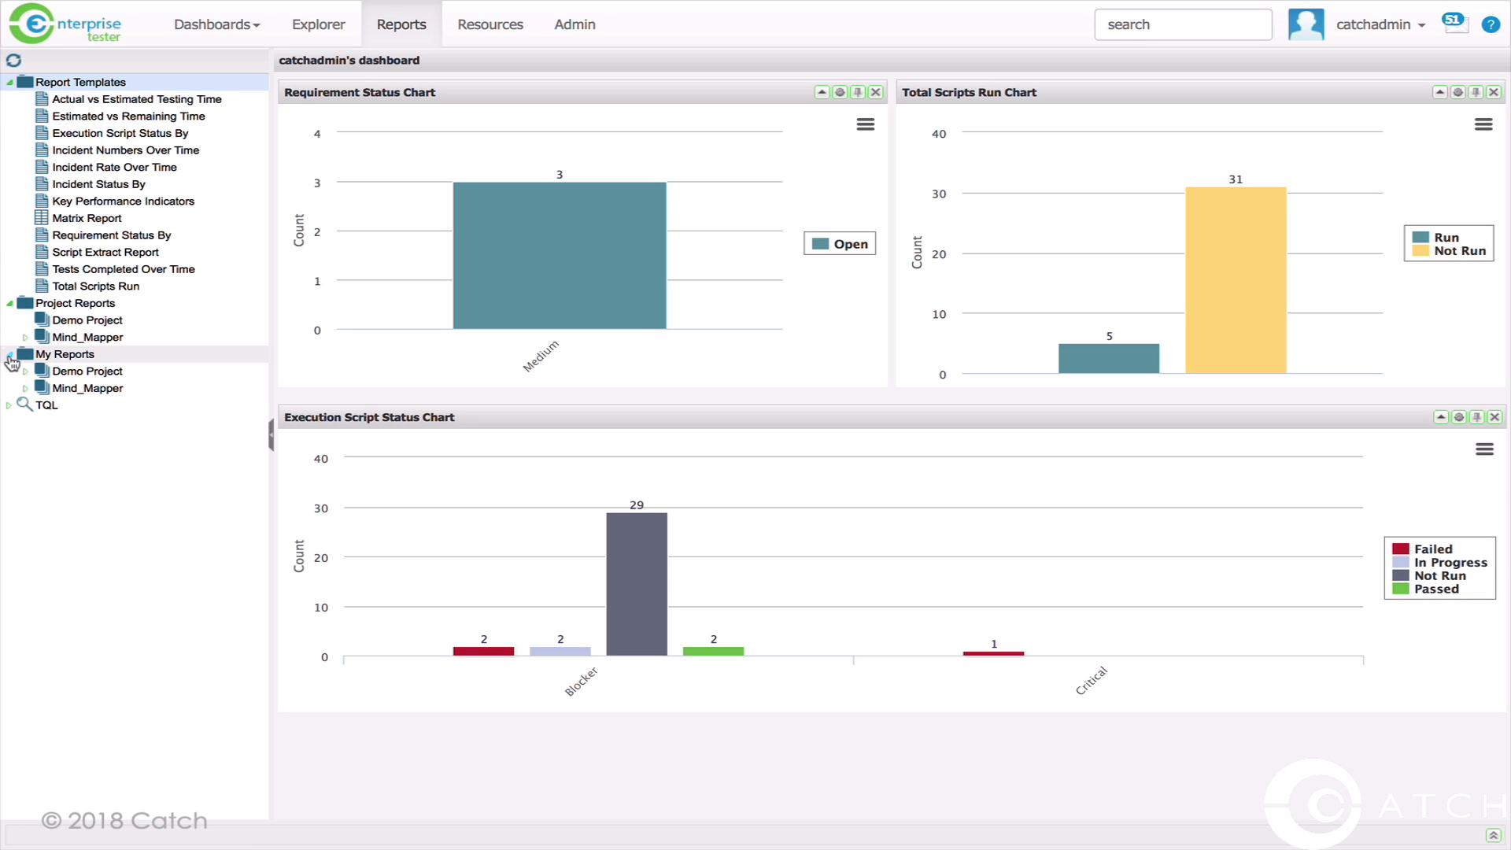
{"action": "left_click", "coordinate": [46, 406]}
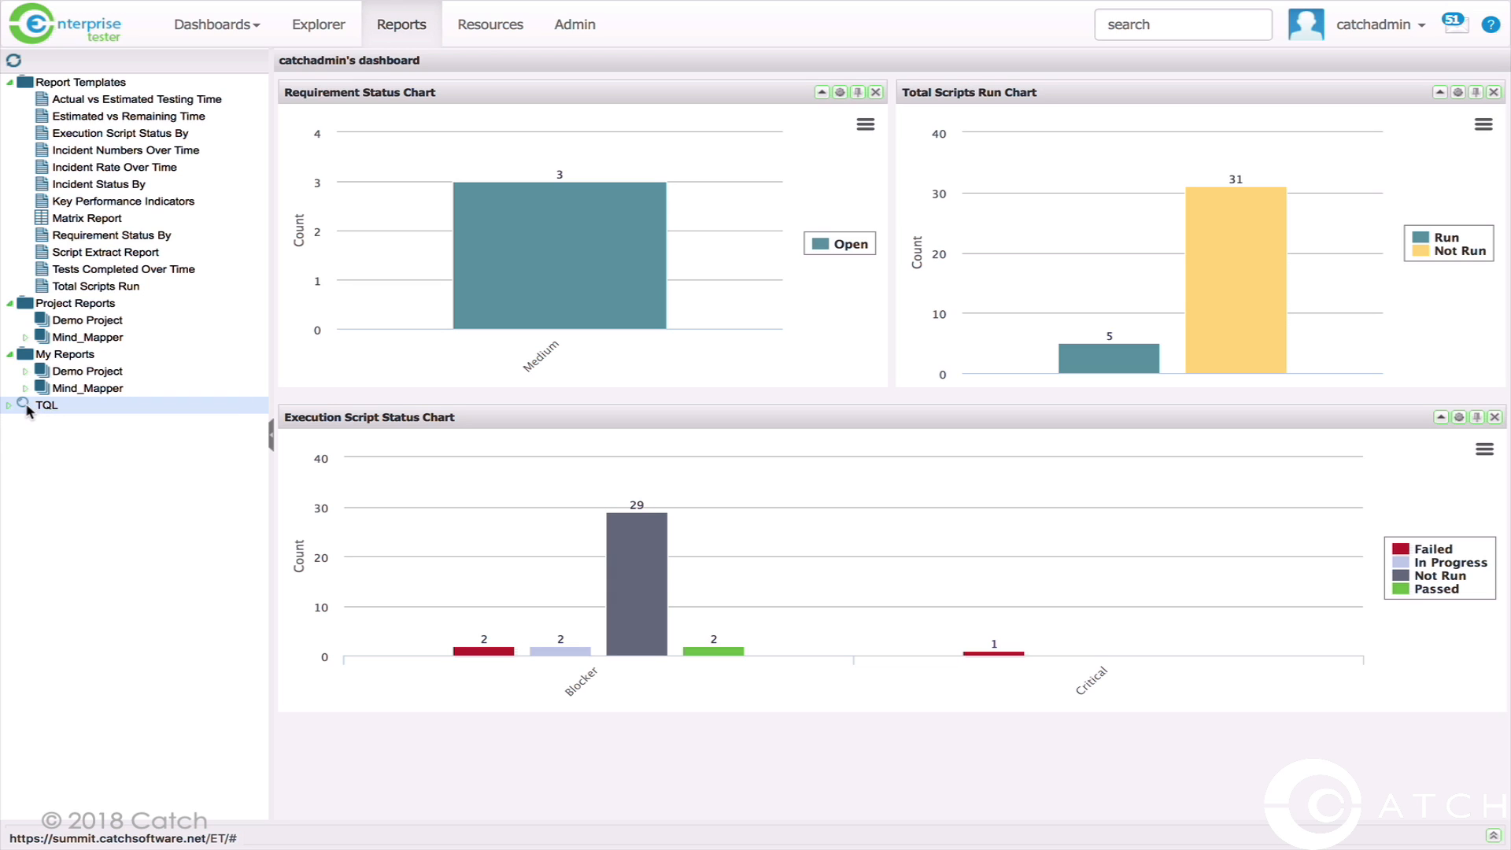
{"action": "left_click", "coordinate": [10, 406]}
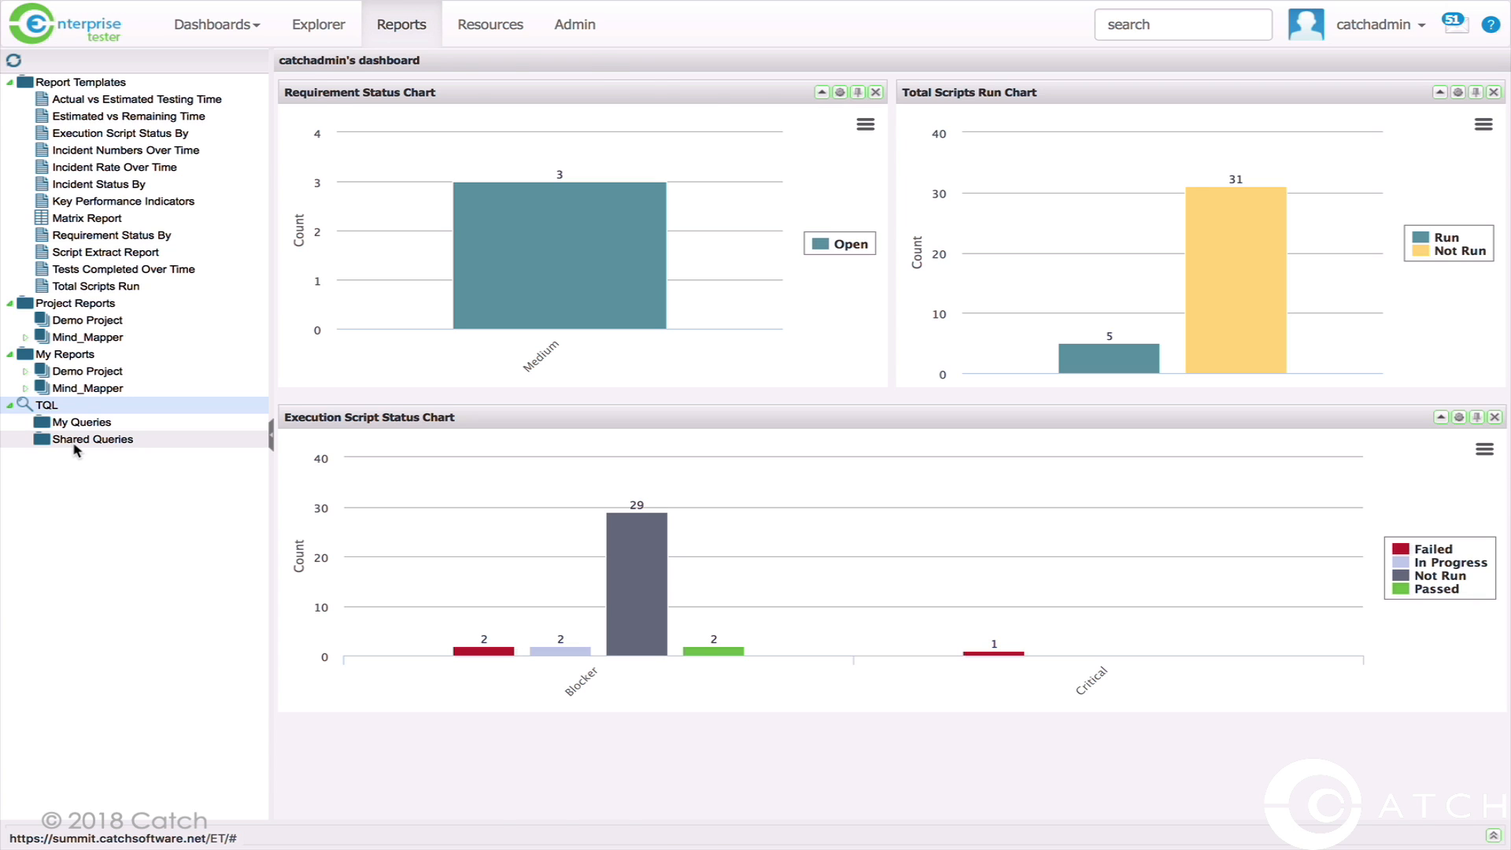
Return to the Explorer, switch to the Resources section and select Export
{"action": "left_click", "coordinate": [353, 35]}
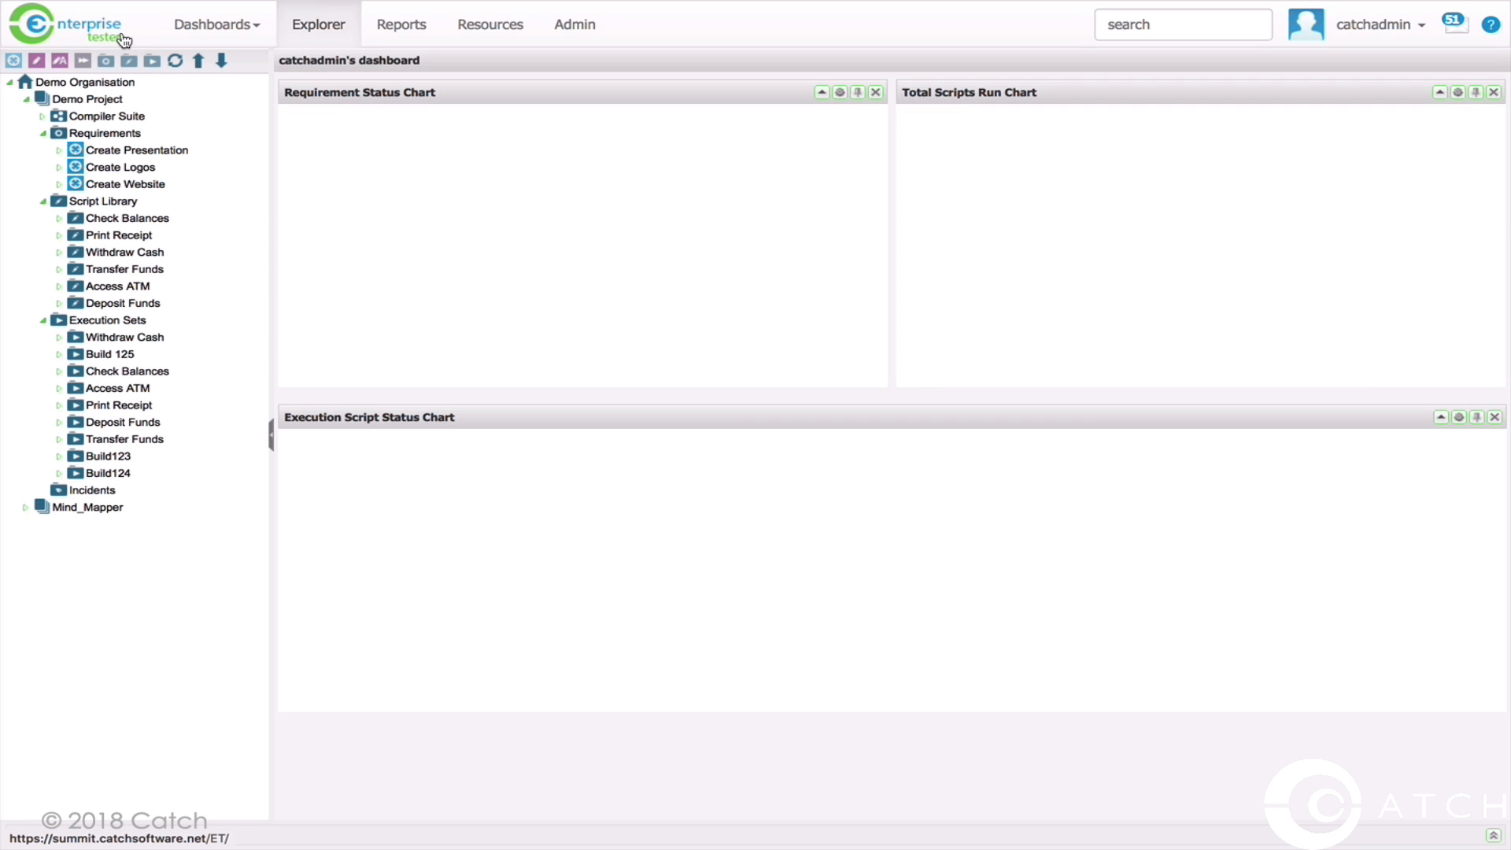
{"action": "left_click", "coordinate": [472, 25]}
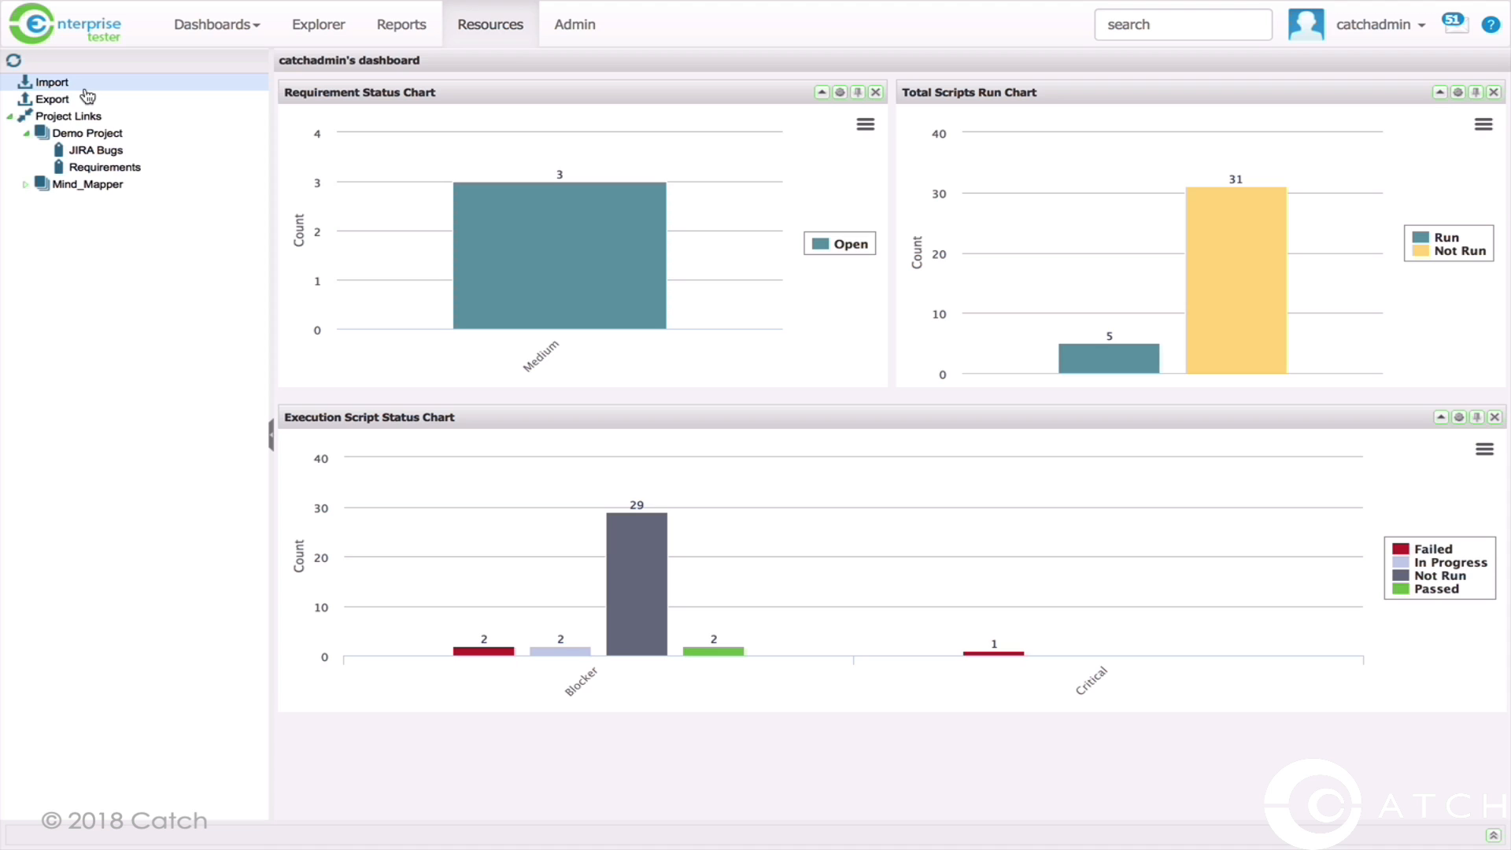
{"action": "left_click", "coordinate": [62, 101]}
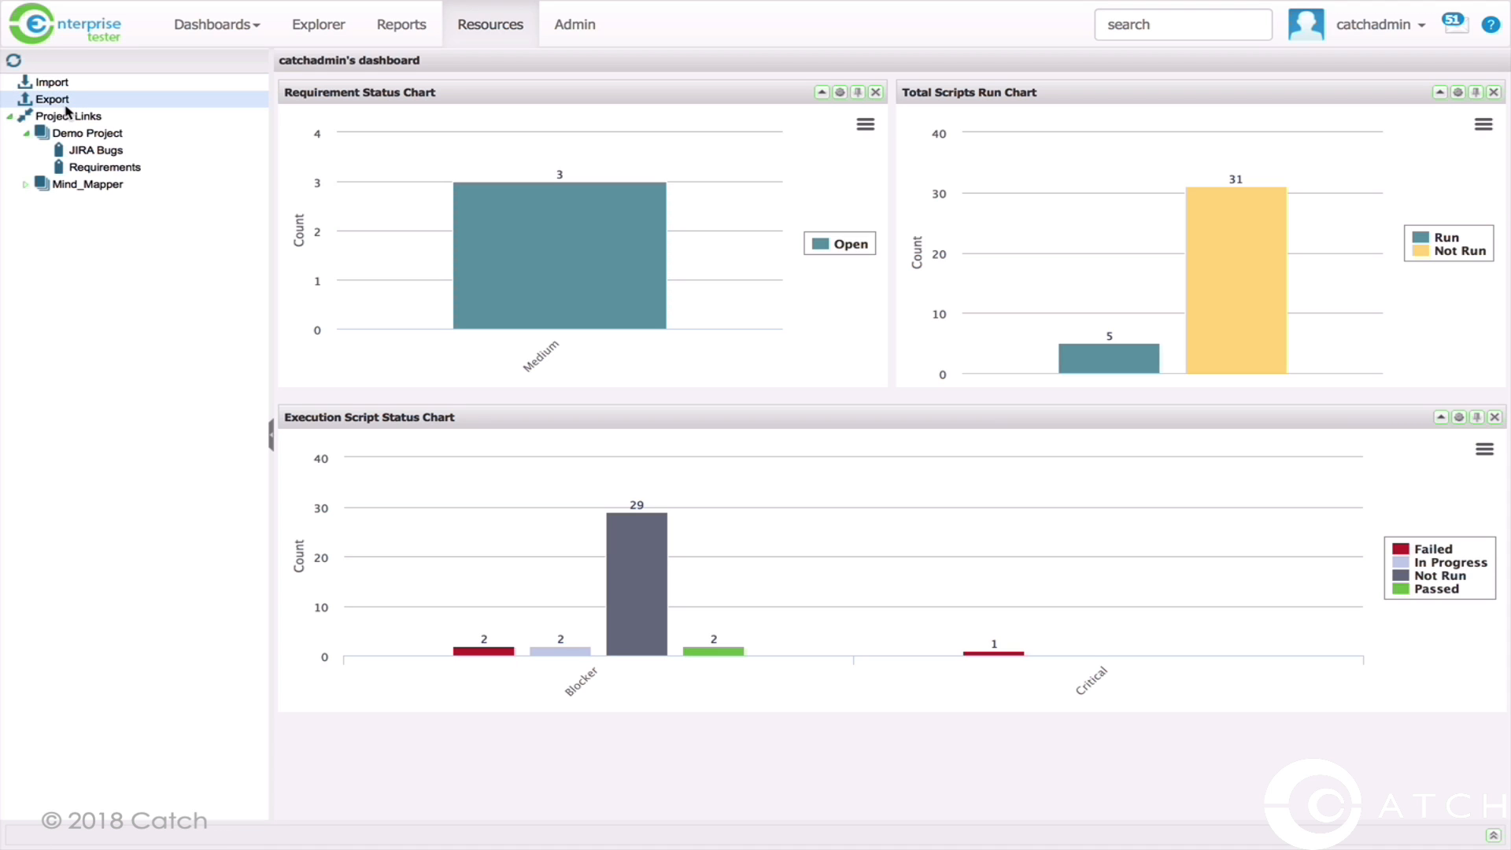
View the Demo Project's Requirements package in the Explorer, and return to the Demo Project's links in Resources
{"action": "left_click", "coordinate": [308, 33]}
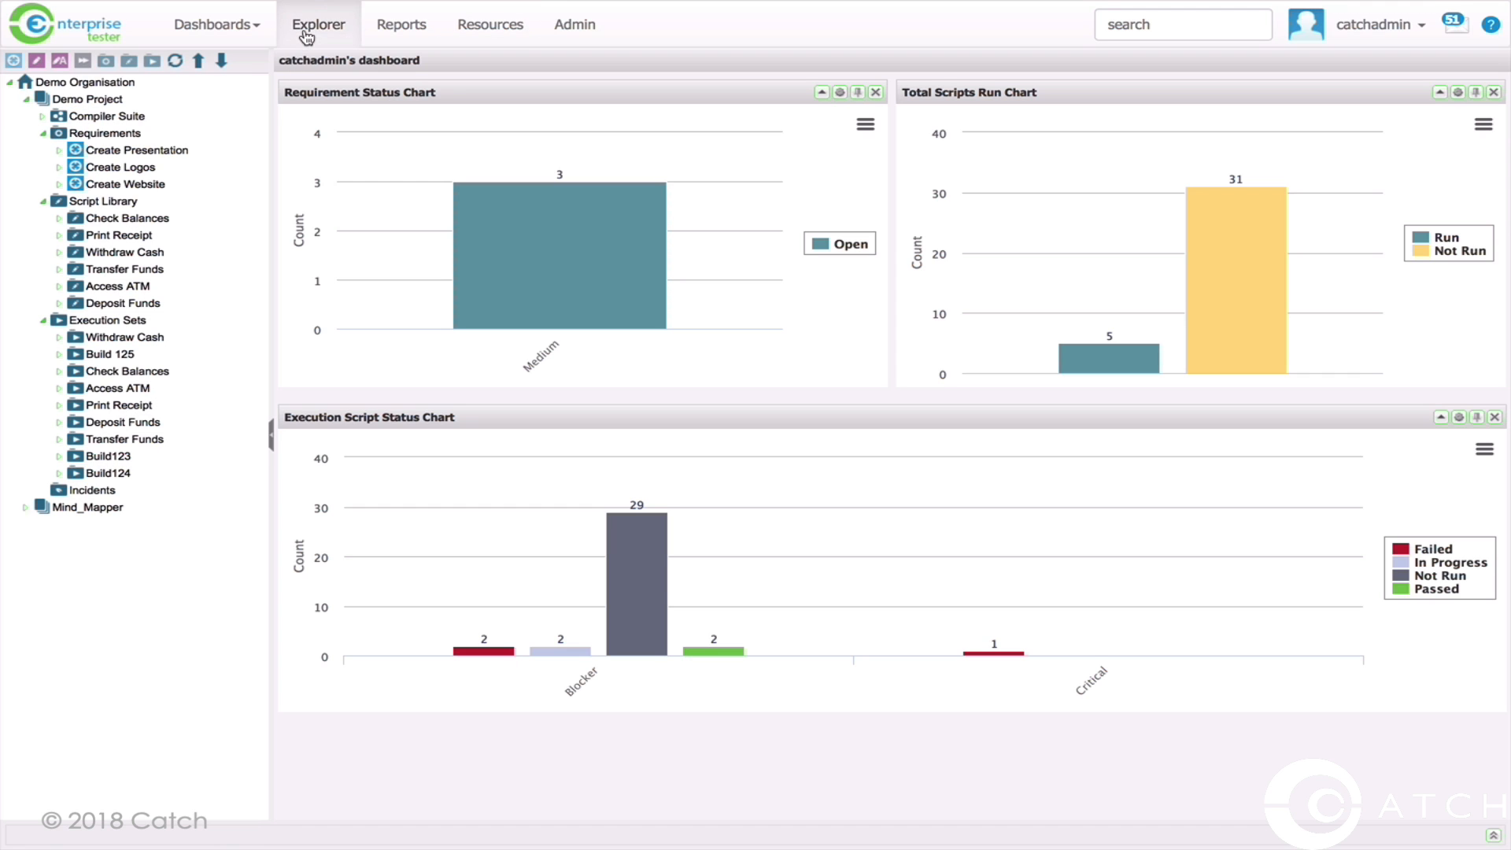
{"action": "left_click", "coordinate": [155, 133]}
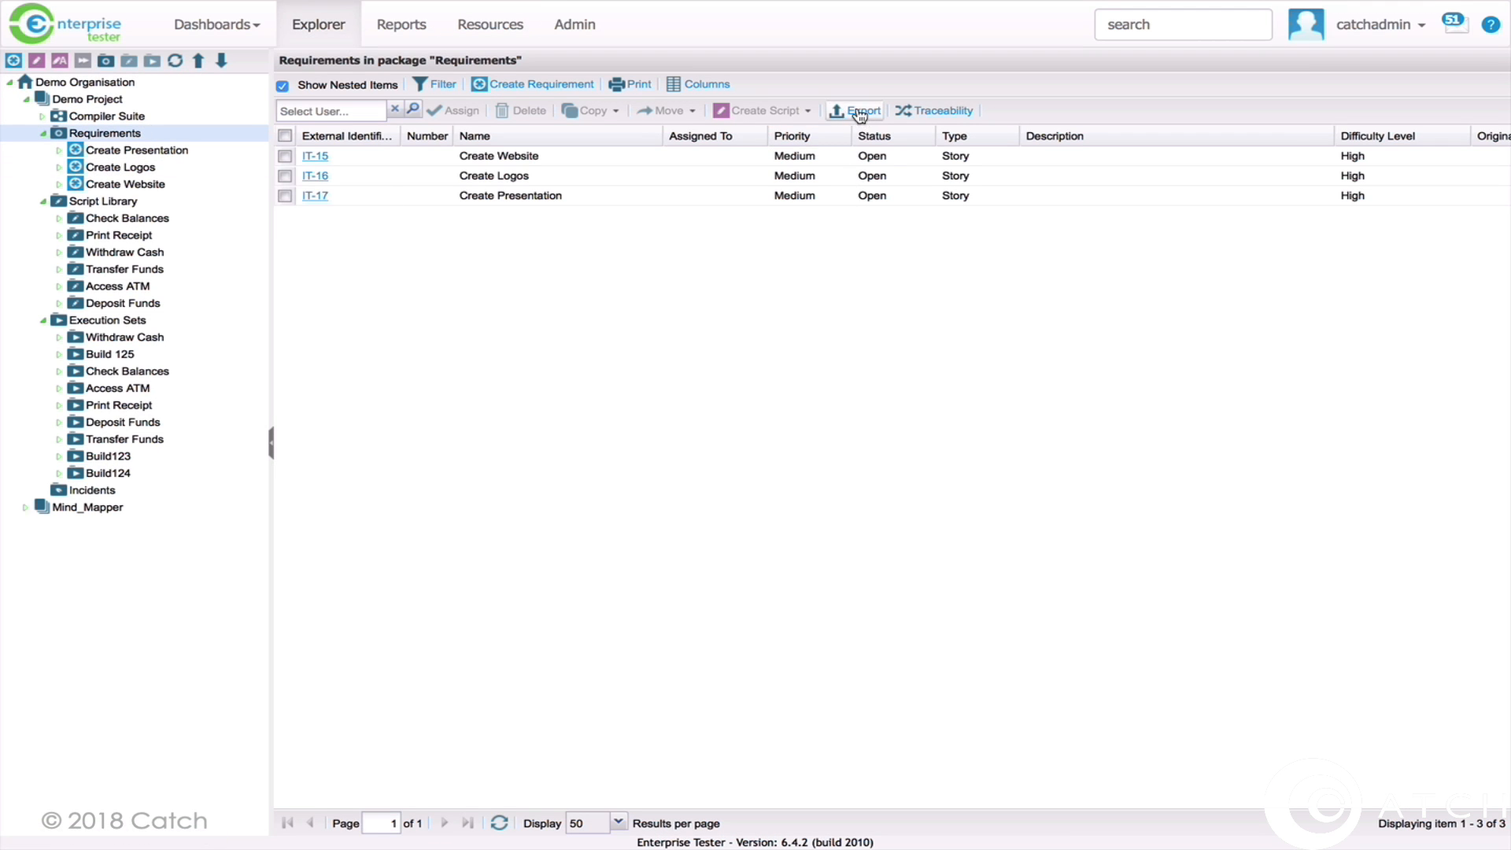
{"action": "left_click", "coordinate": [518, 37]}
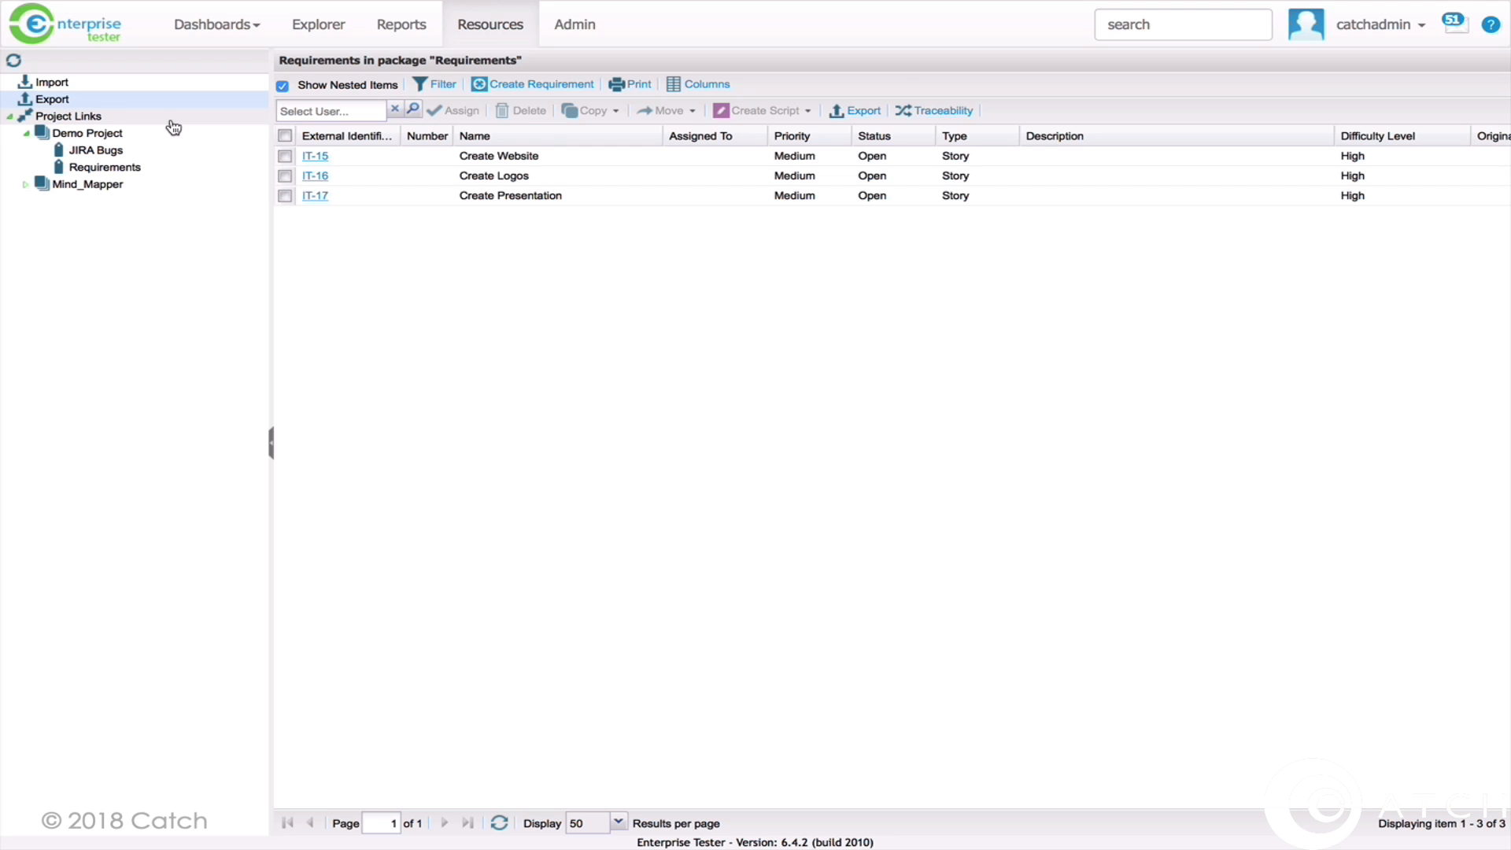
{"action": "left_click", "coordinate": [126, 135]}
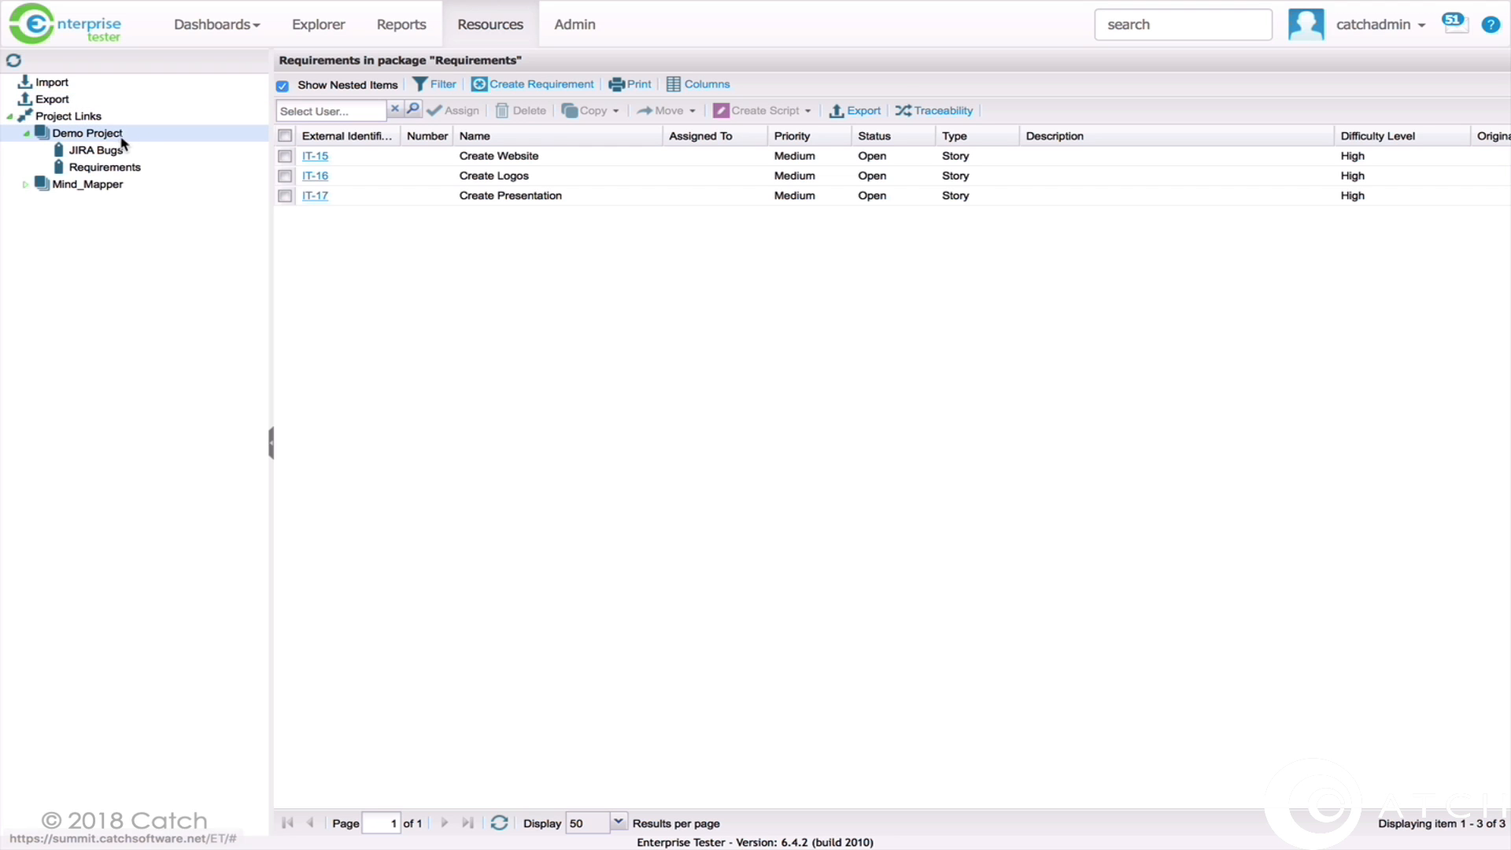
View the mappings, schedules and tasks of the JIRA Bugs link, close it without saving and select the Requirements link
{"action": "double_click", "coordinate": [116, 151]}
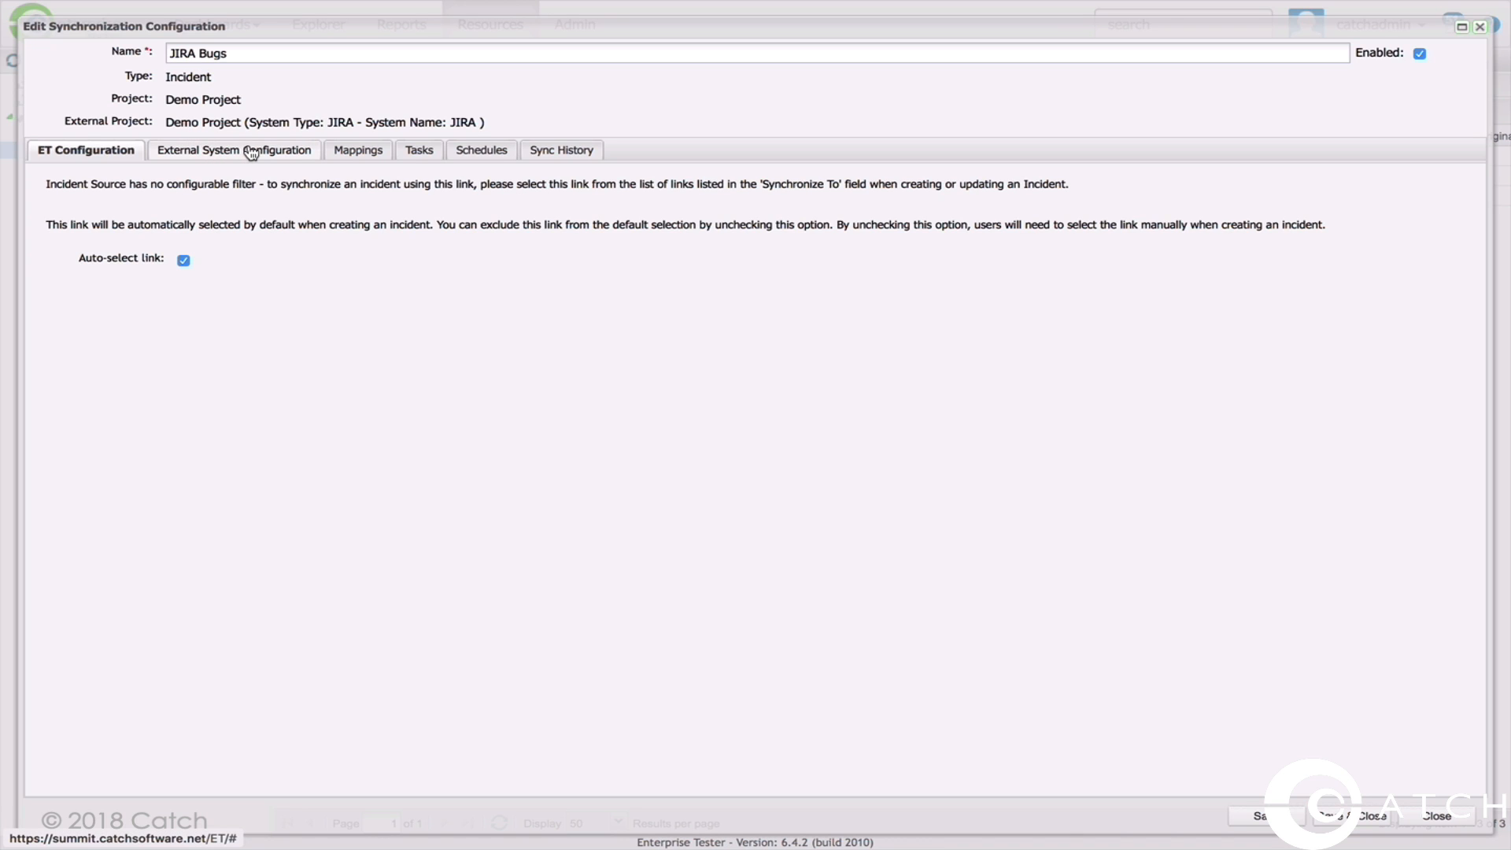
{"action": "left_click", "coordinate": [361, 155]}
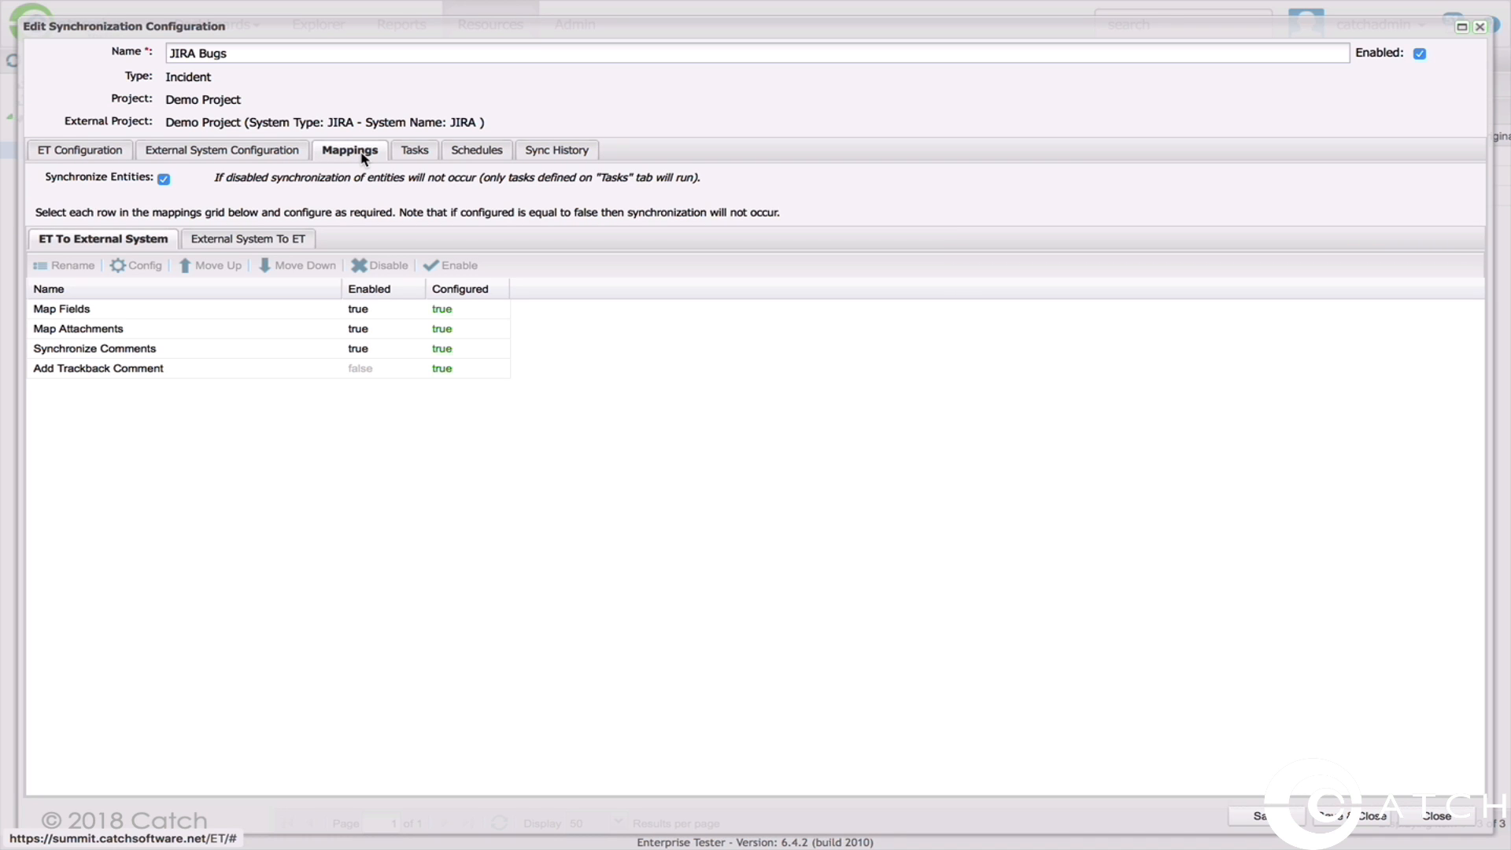
{"action": "left_click", "coordinate": [473, 161]}
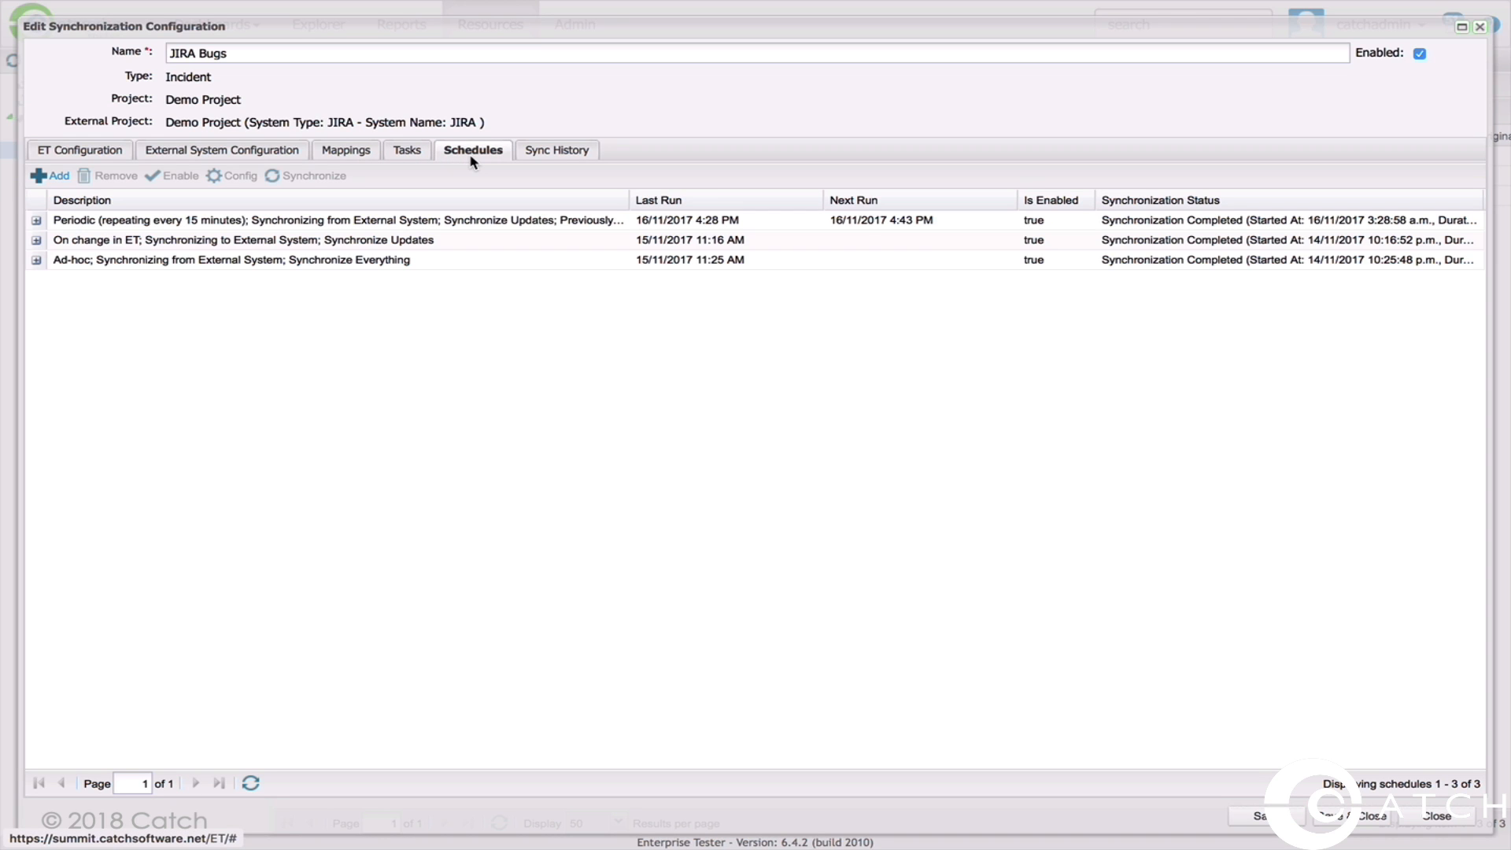
{"action": "left_click", "coordinate": [415, 155]}
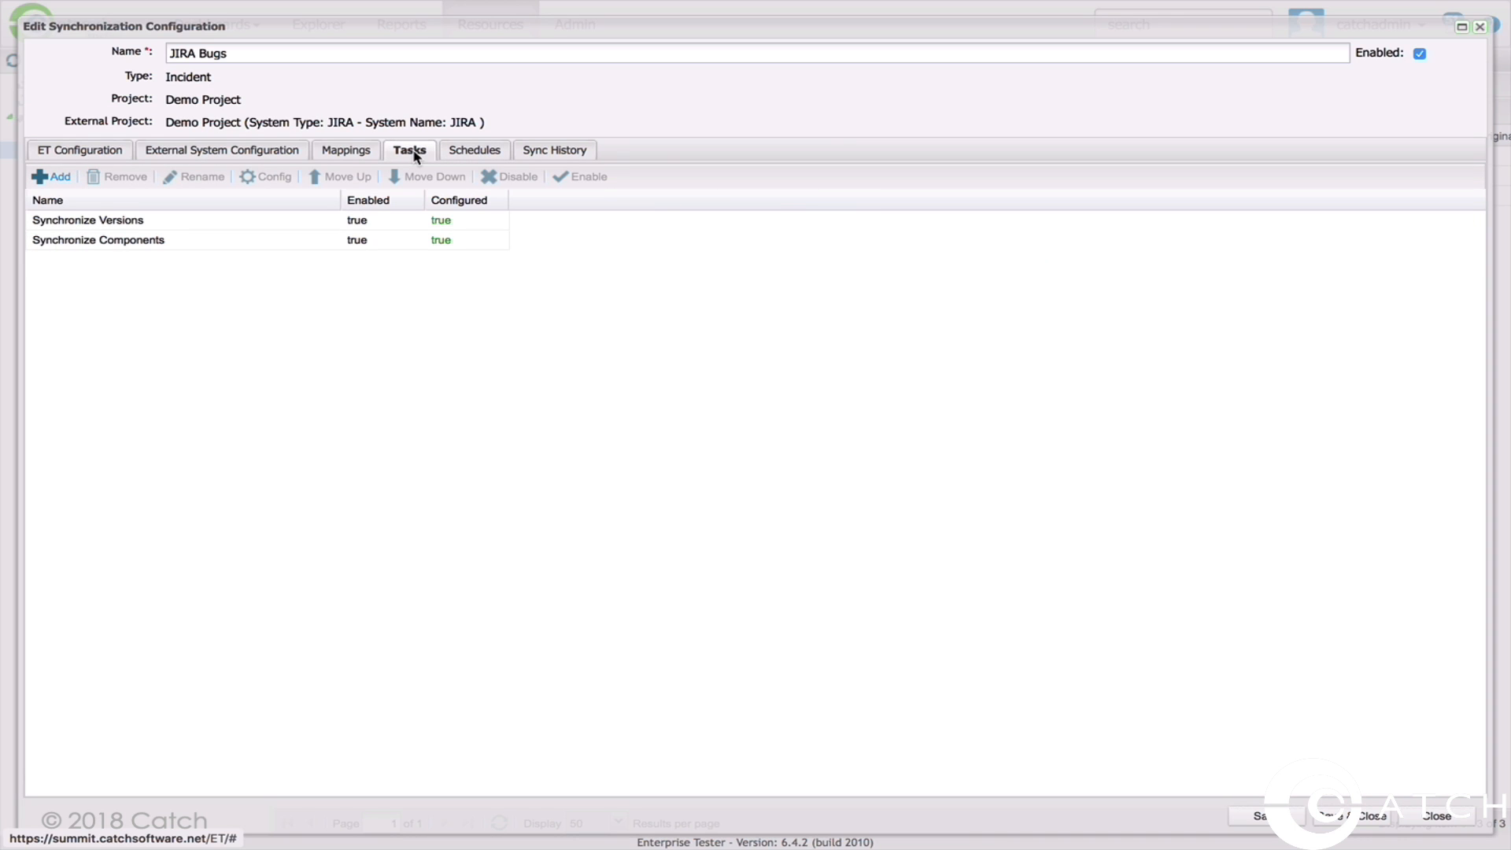
{"action": "left_click", "coordinate": [1437, 815]}
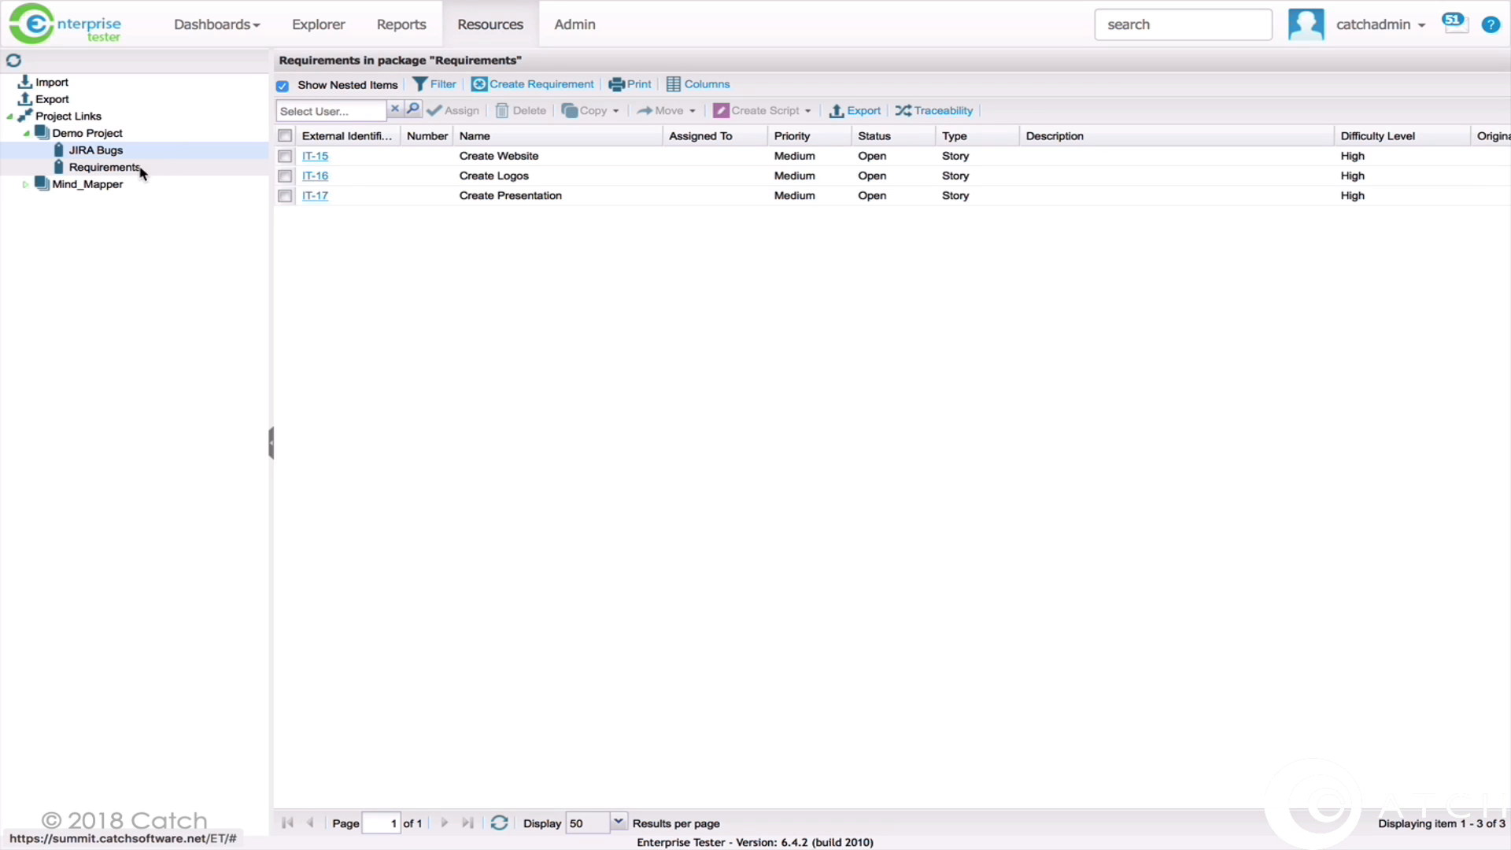
{"action": "left_click", "coordinate": [140, 168]}
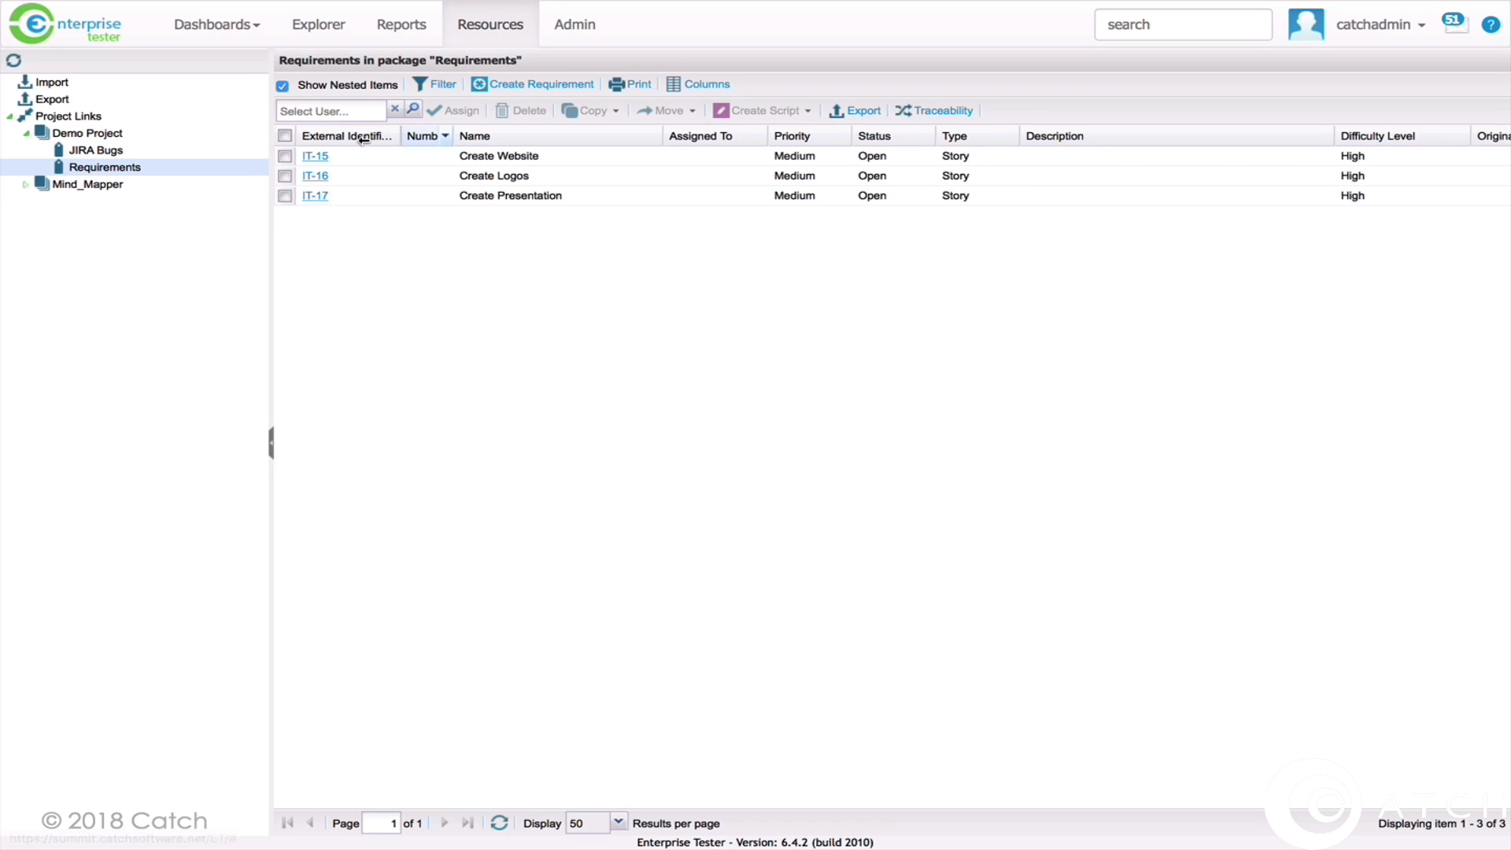
View the synchronization schedules of the Demo Project's Requirements link and close the configuration without saving
{"action": "double_click", "coordinate": [148, 172]}
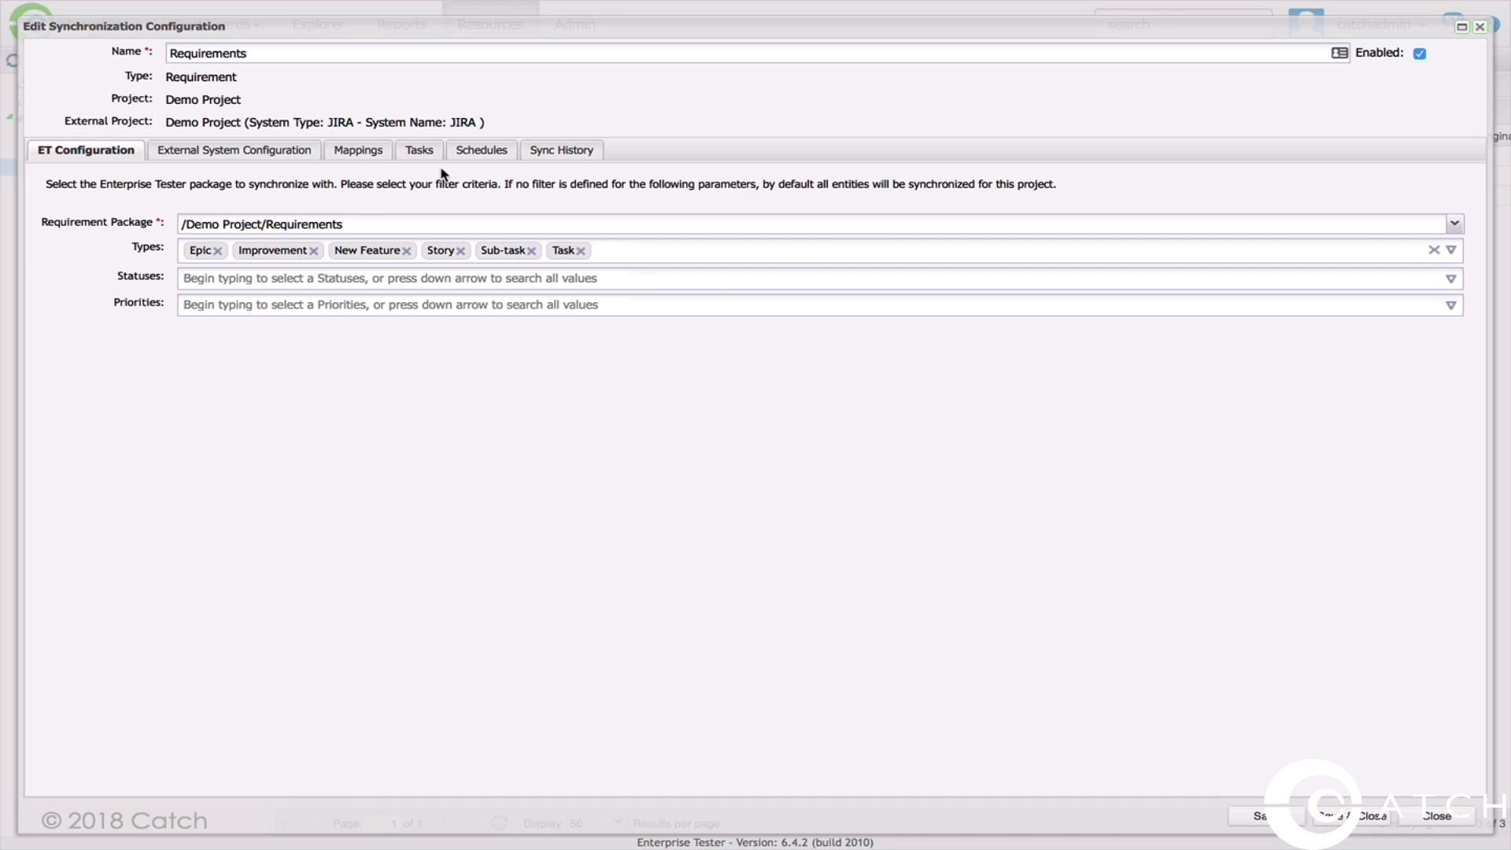
{"action": "left_click", "coordinate": [482, 152]}
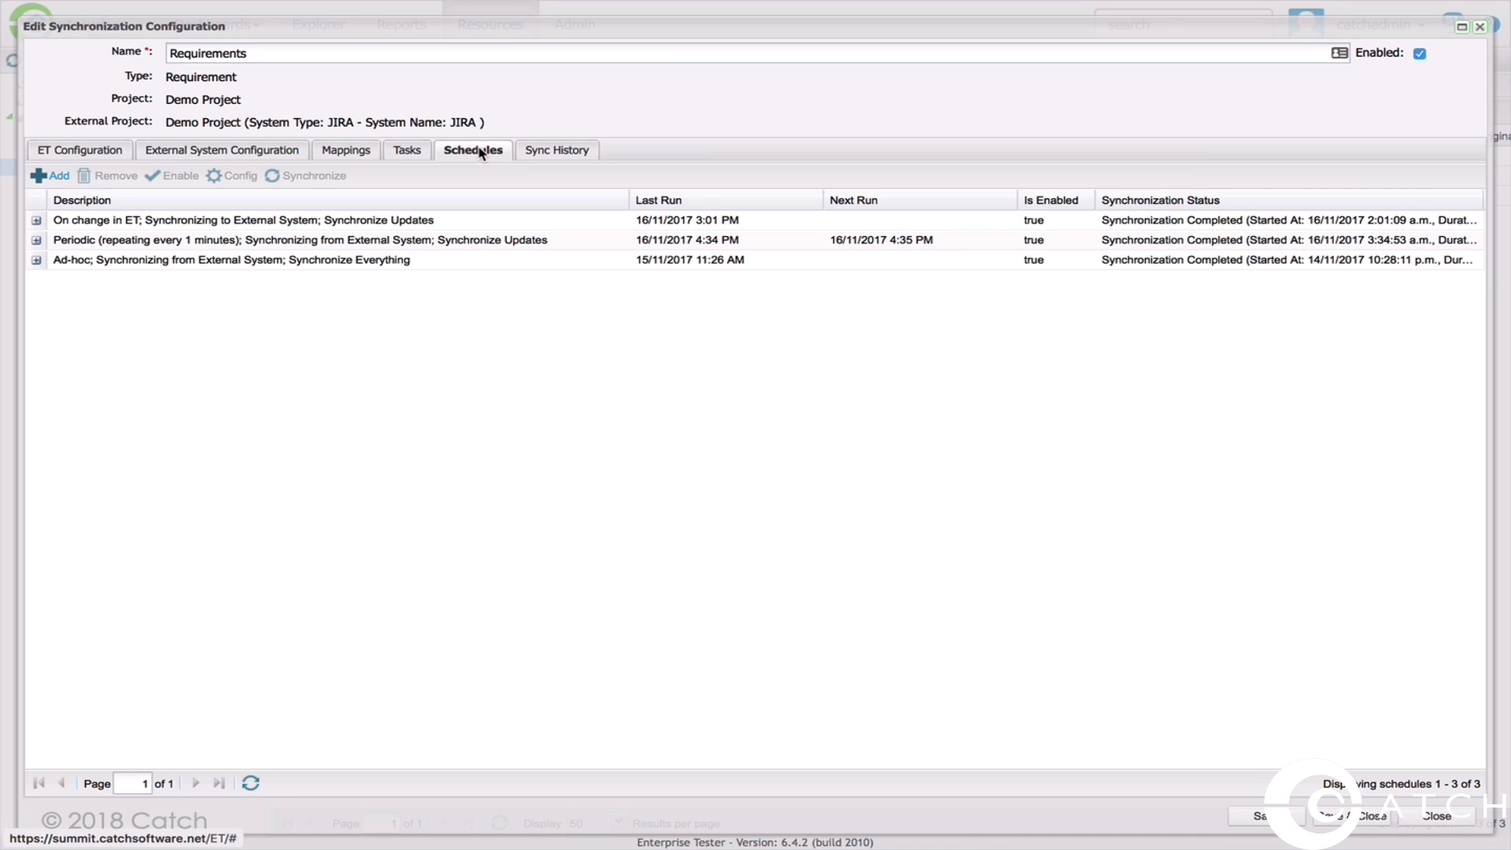
{"action": "left_click", "coordinate": [1439, 816]}
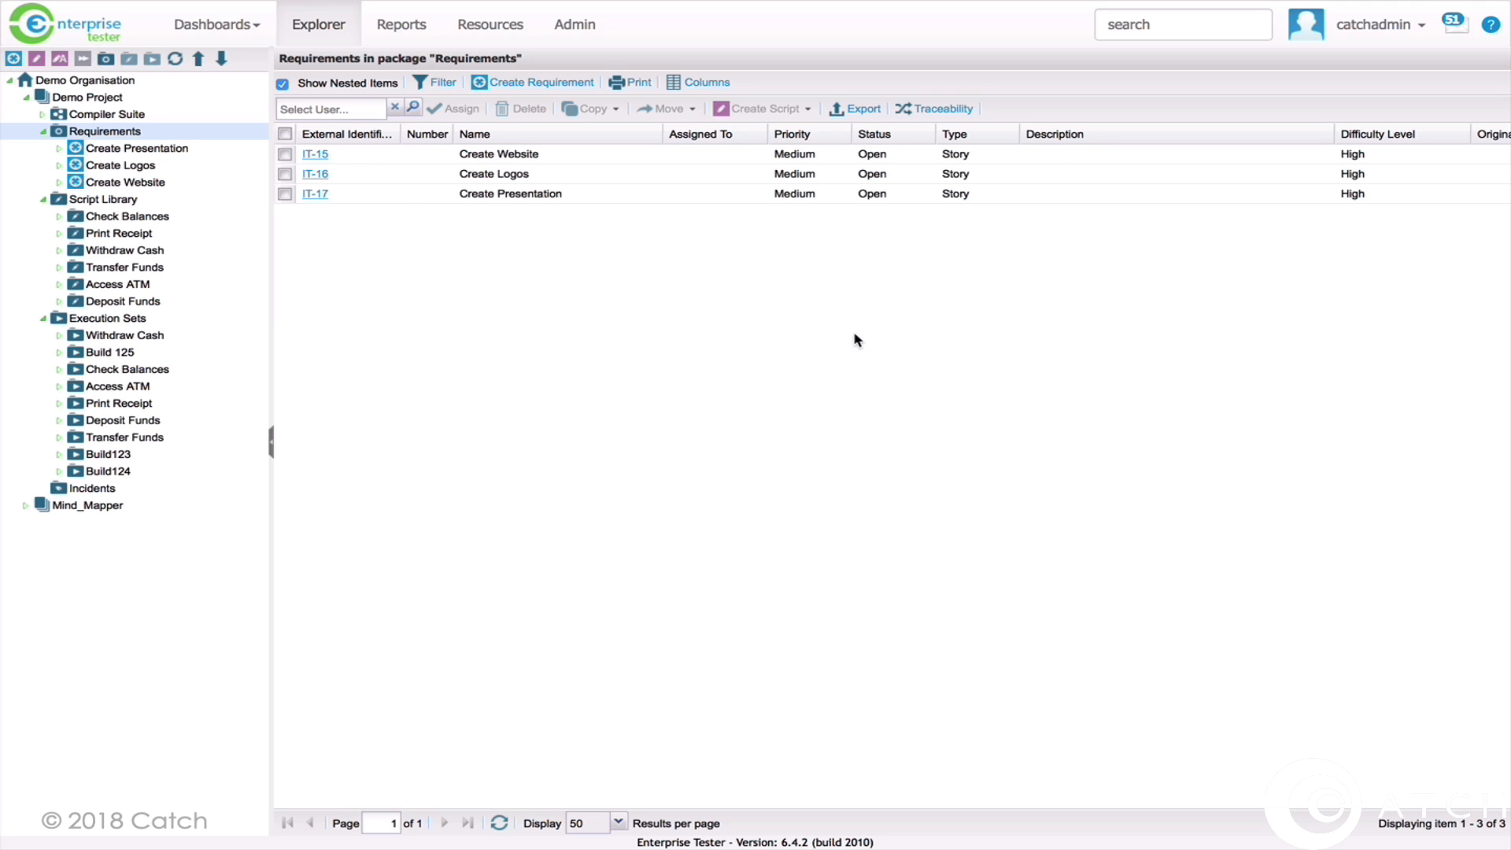
View the column configuration of the Requirements package list, cancel it, and view the sort options of the Assigned To column
{"action": "left_click", "coordinate": [699, 84]}
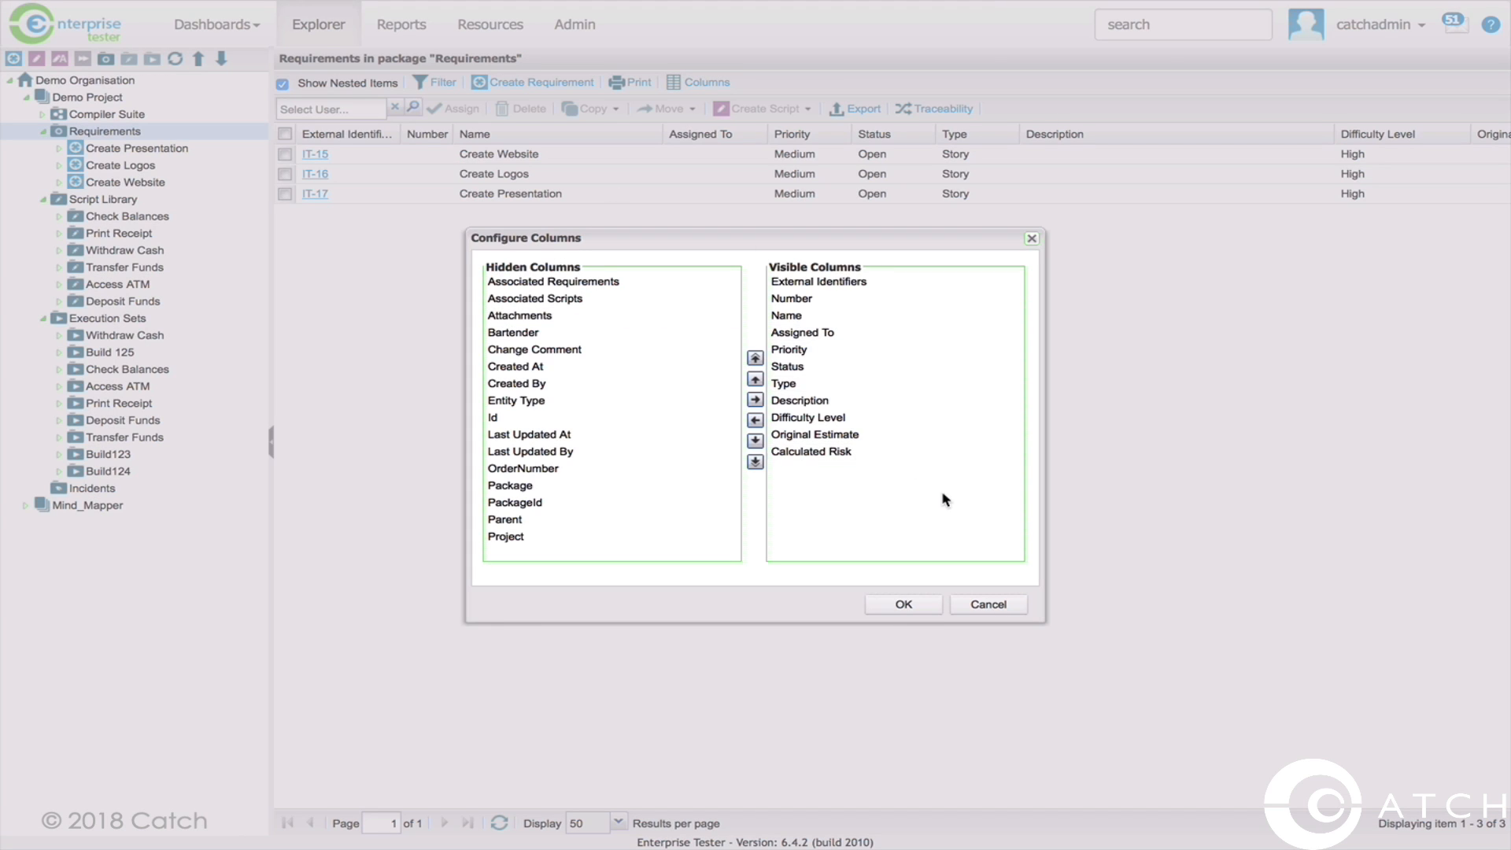
{"action": "left_click", "coordinate": [987, 604]}
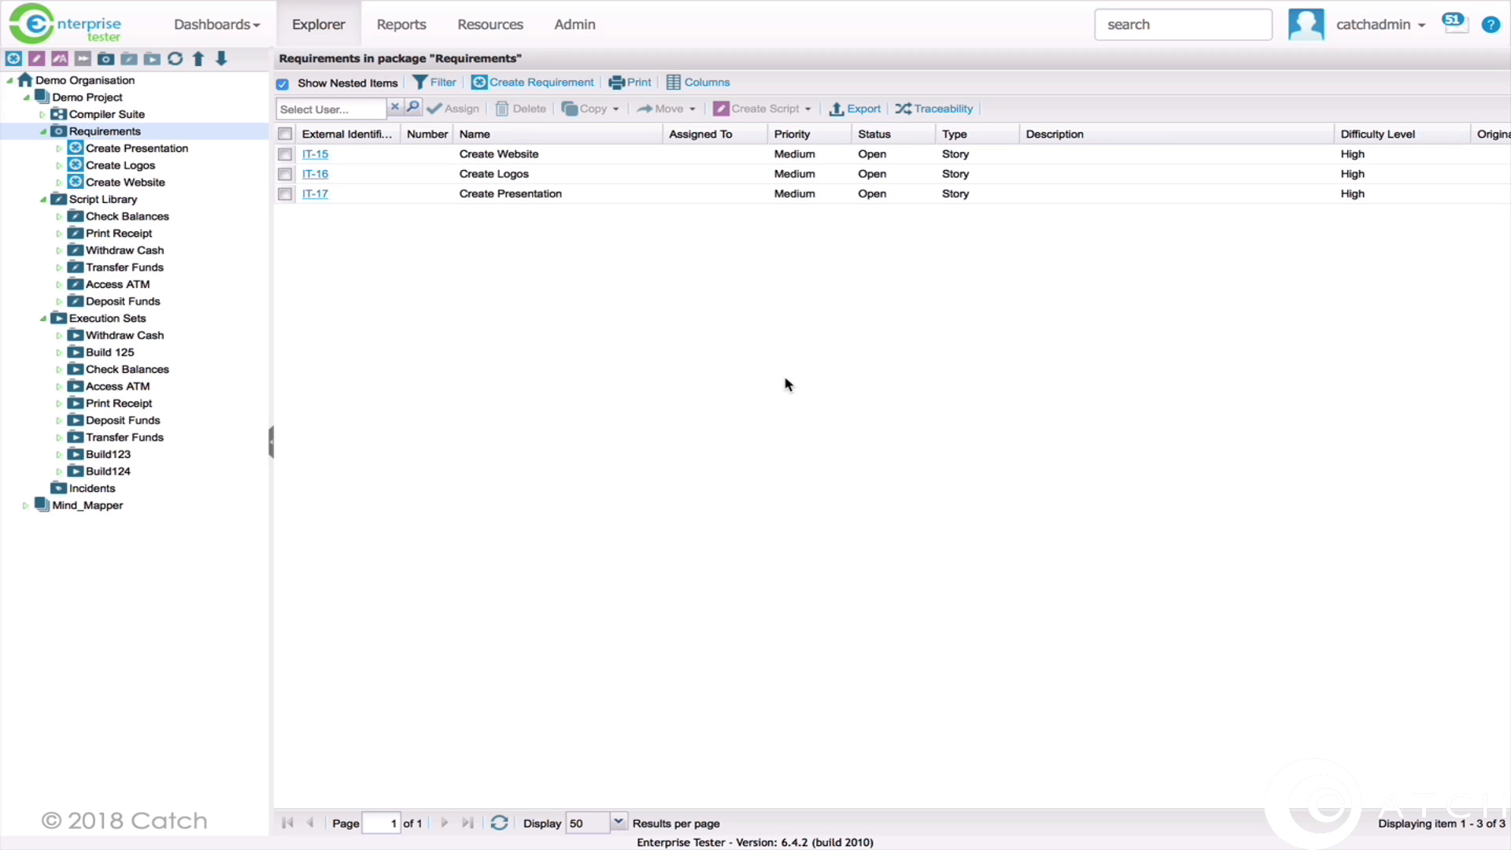
{"action": "left_click", "coordinate": [761, 137]}
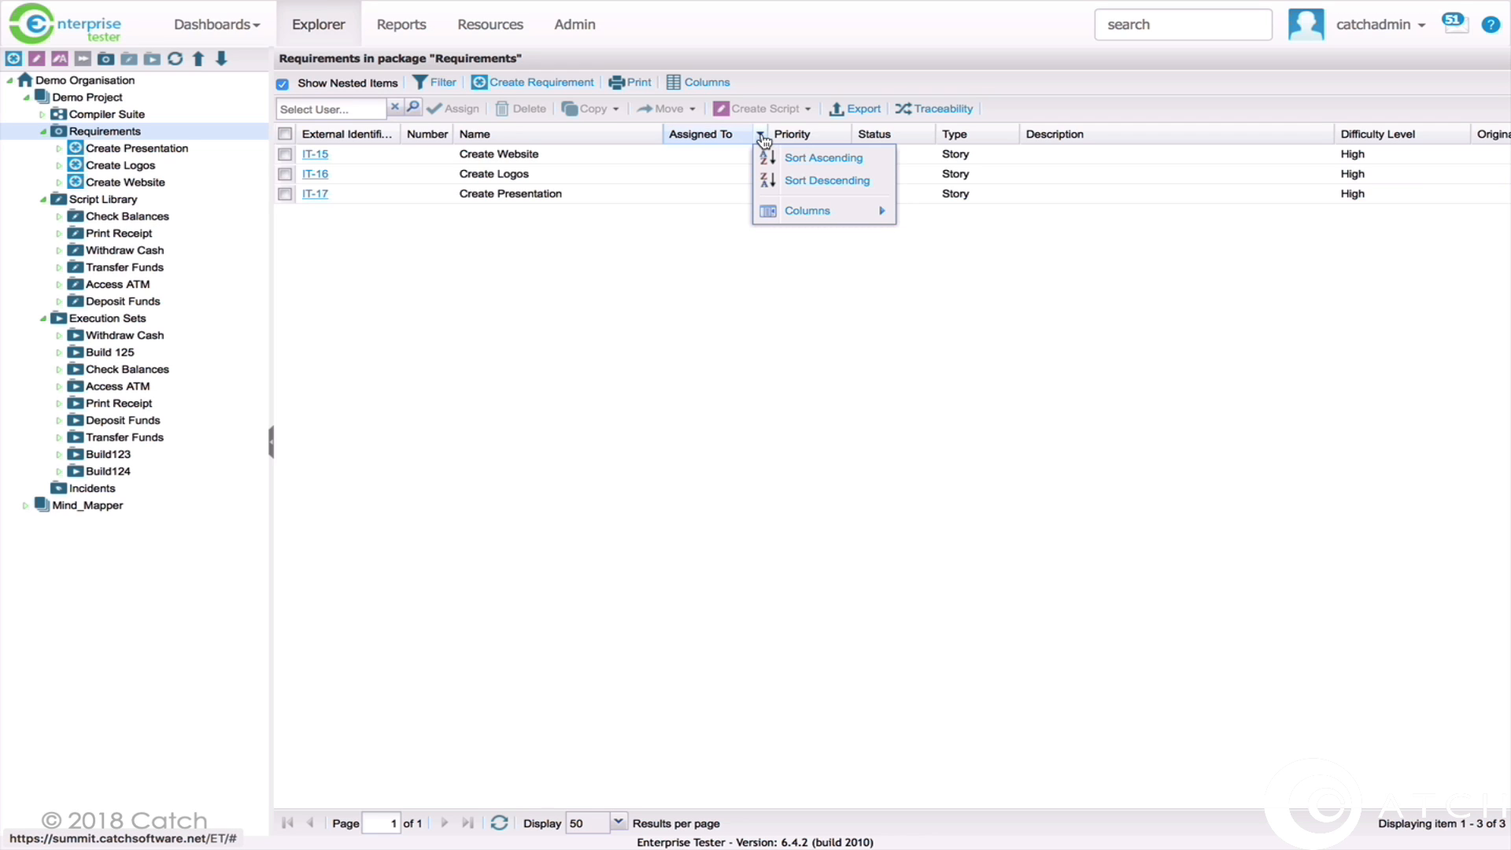
{"action": "left_click", "coordinate": [638, 300]}
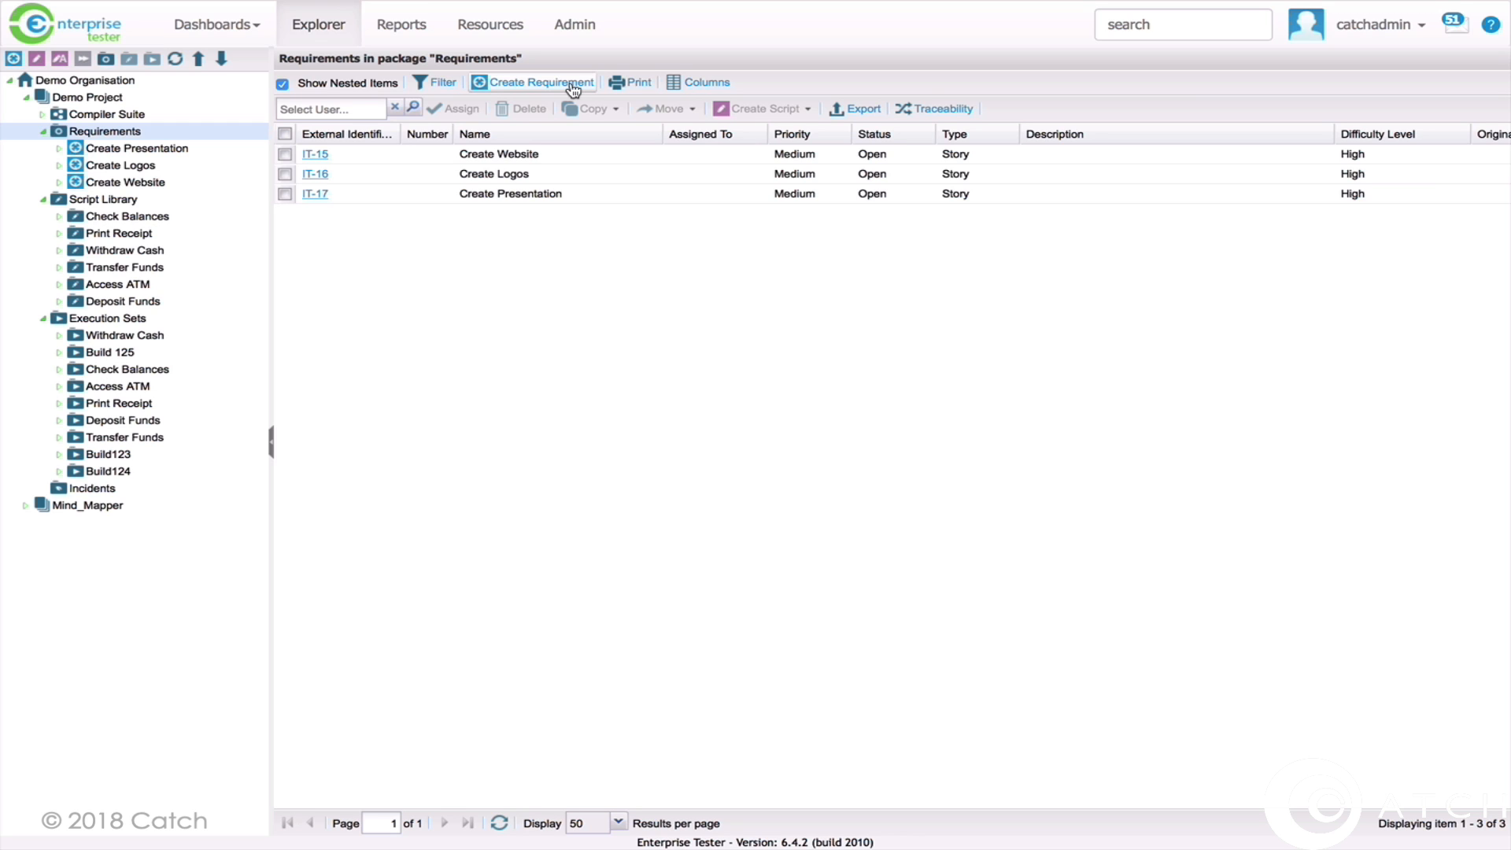
Select the Basic Path script in the Check Balances package of the Script Library and view its Create Execution options
{"action": "left_click", "coordinate": [157, 217]}
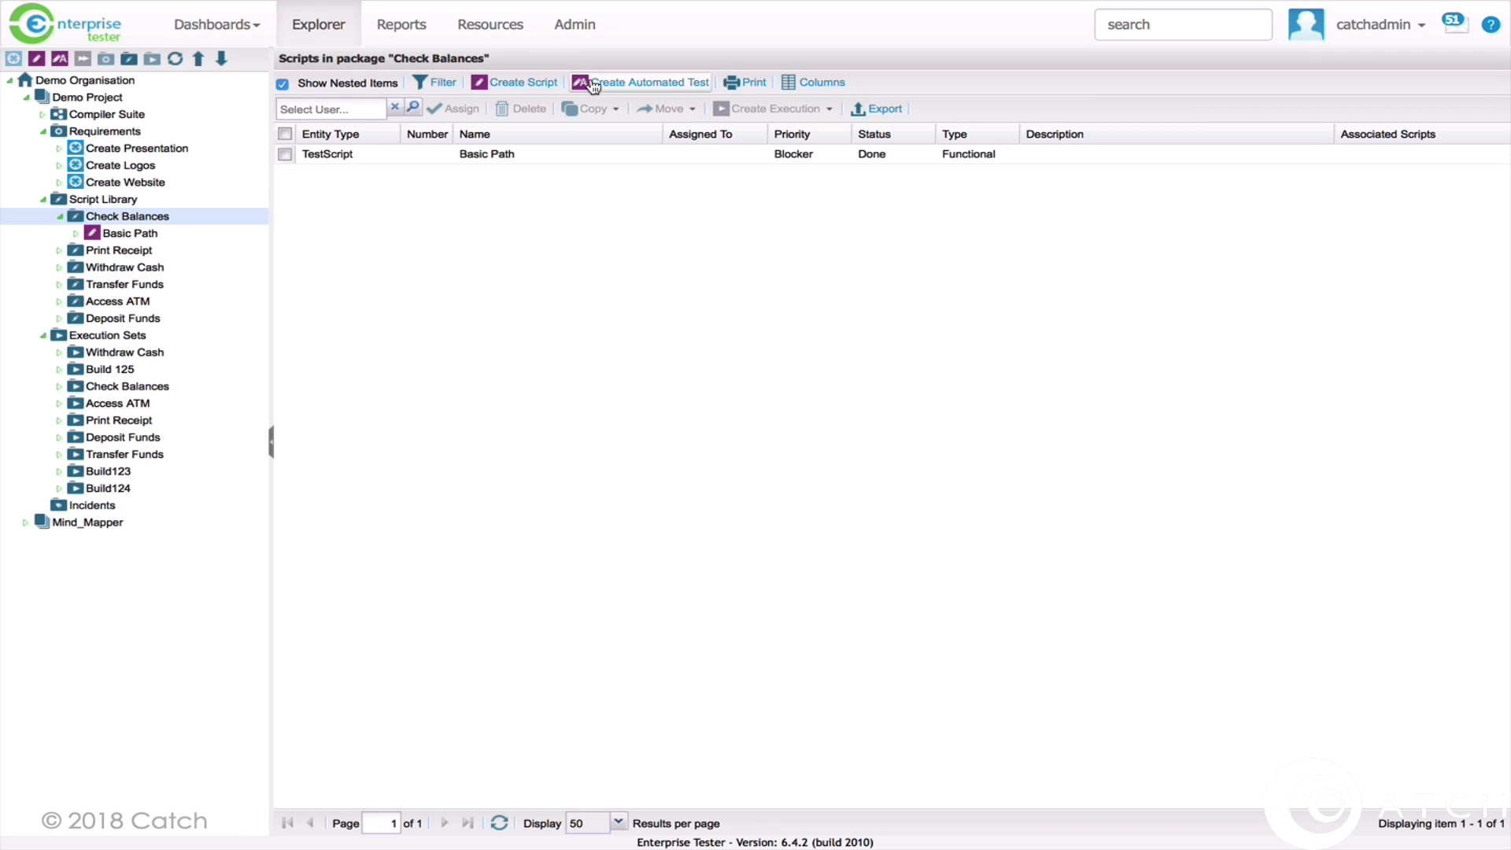
{"action": "left_click", "coordinate": [286, 156]}
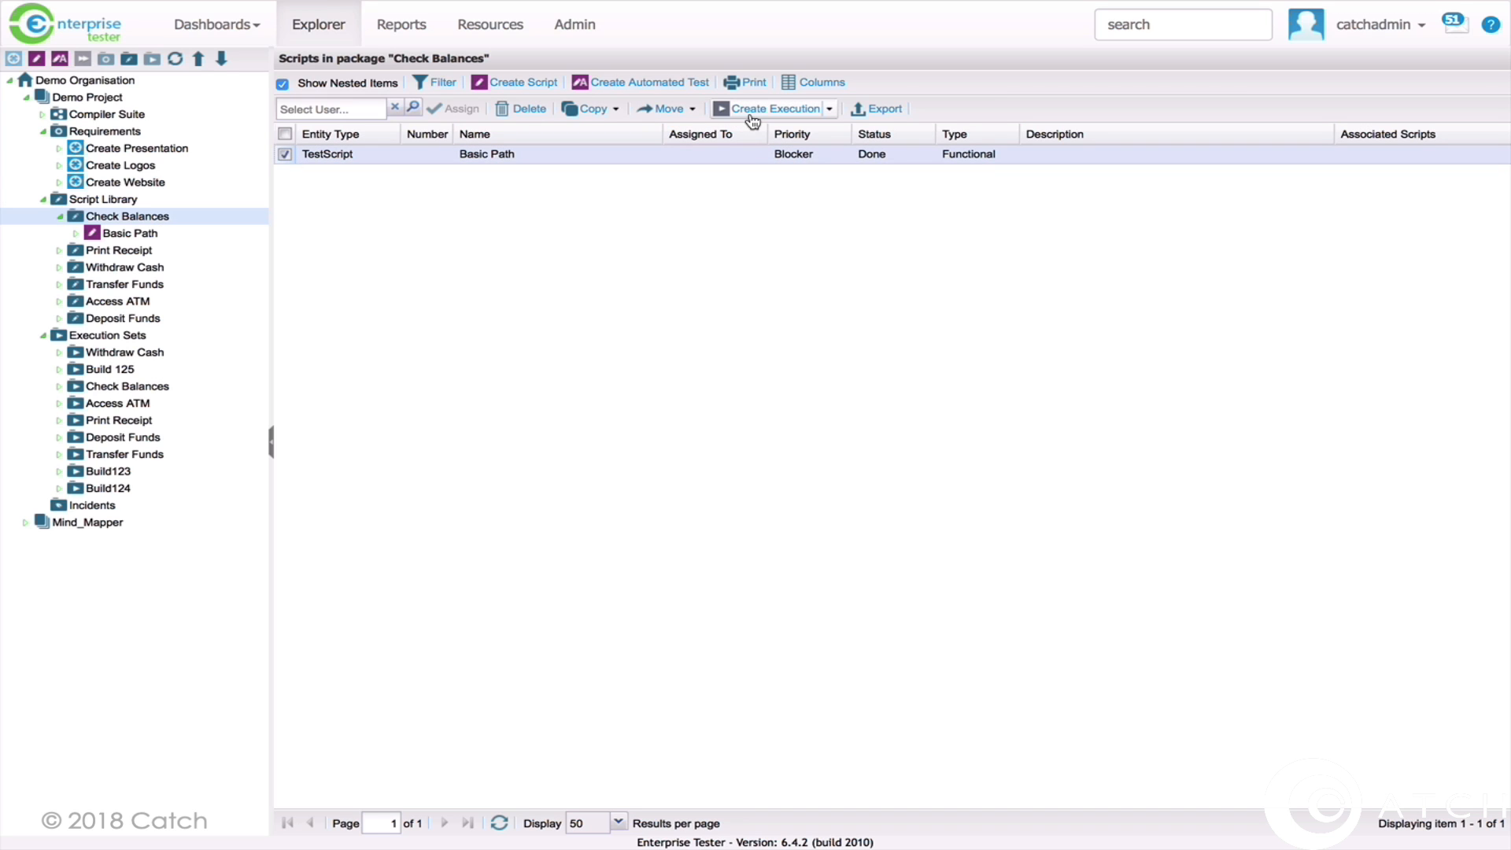
{"action": "left_click", "coordinate": [829, 110]}
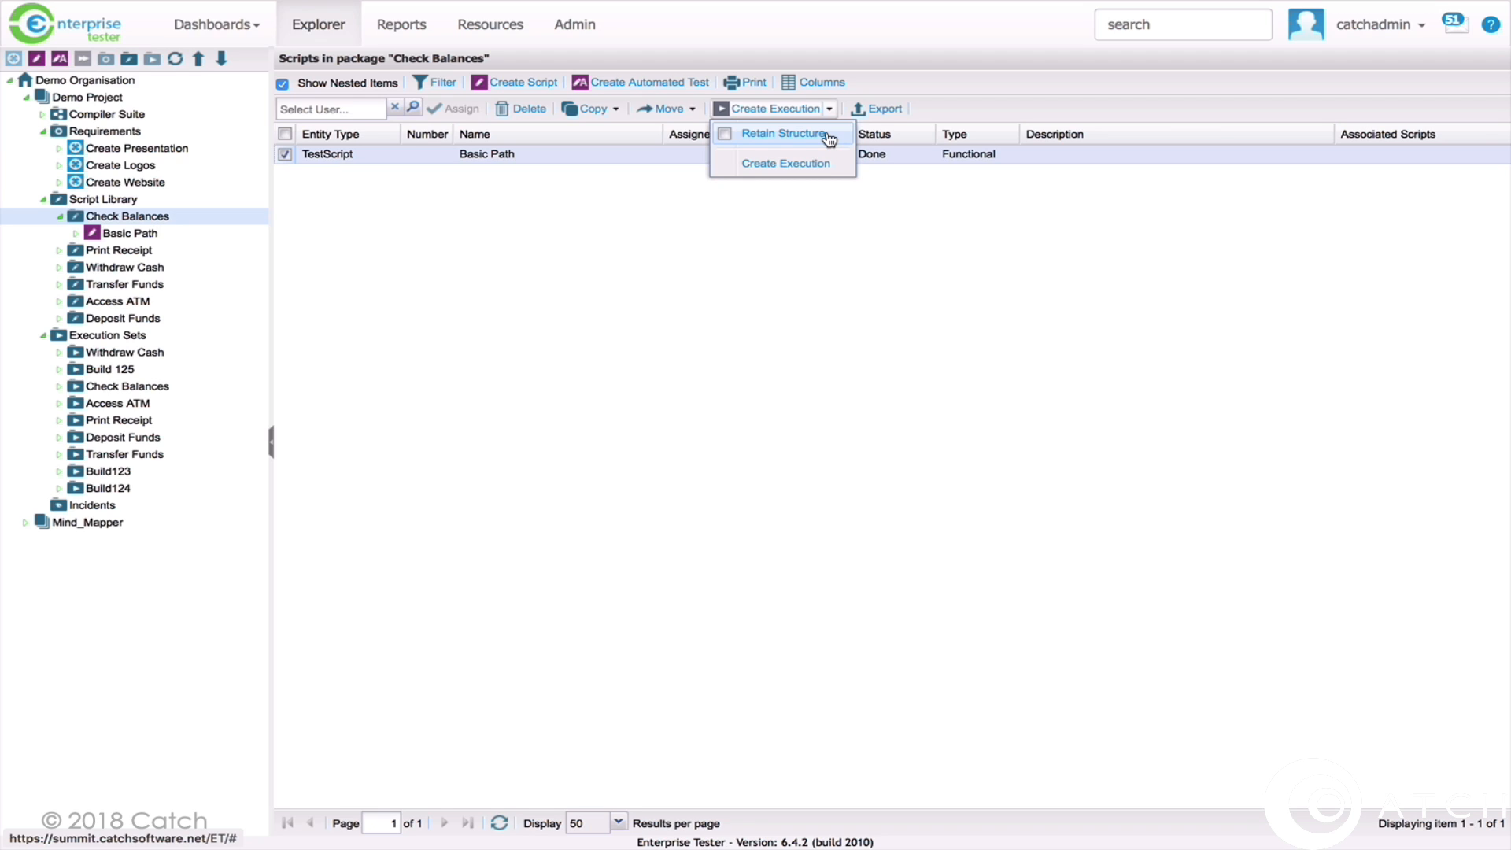
{"action": "left_click", "coordinate": [548, 262]}
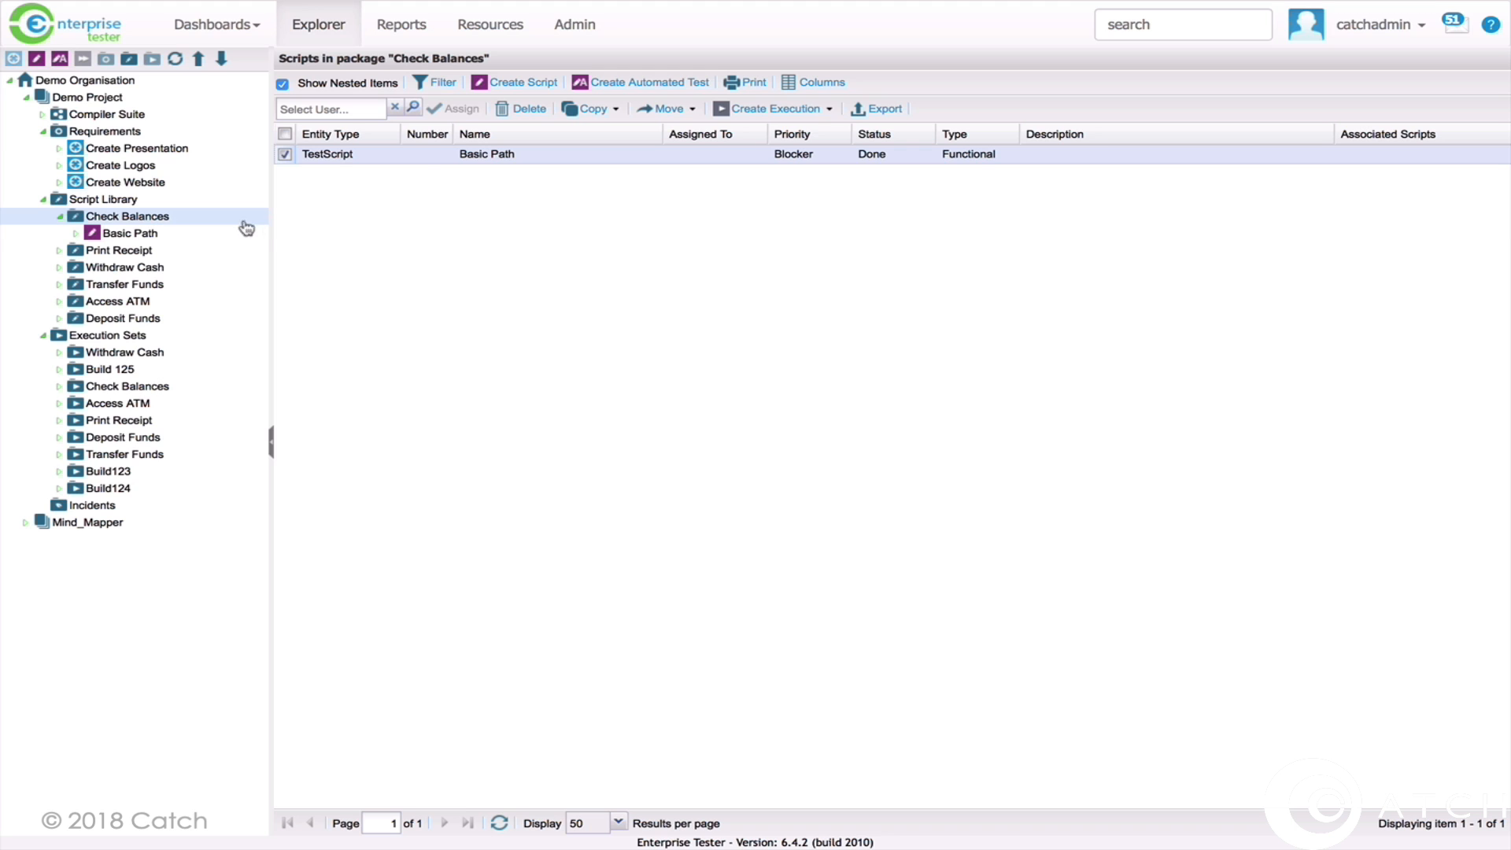
View the bulk status options for all Execution Sets assignments, and reduce the selection to the Agile Run only
{"action": "left_click", "coordinate": [107, 335]}
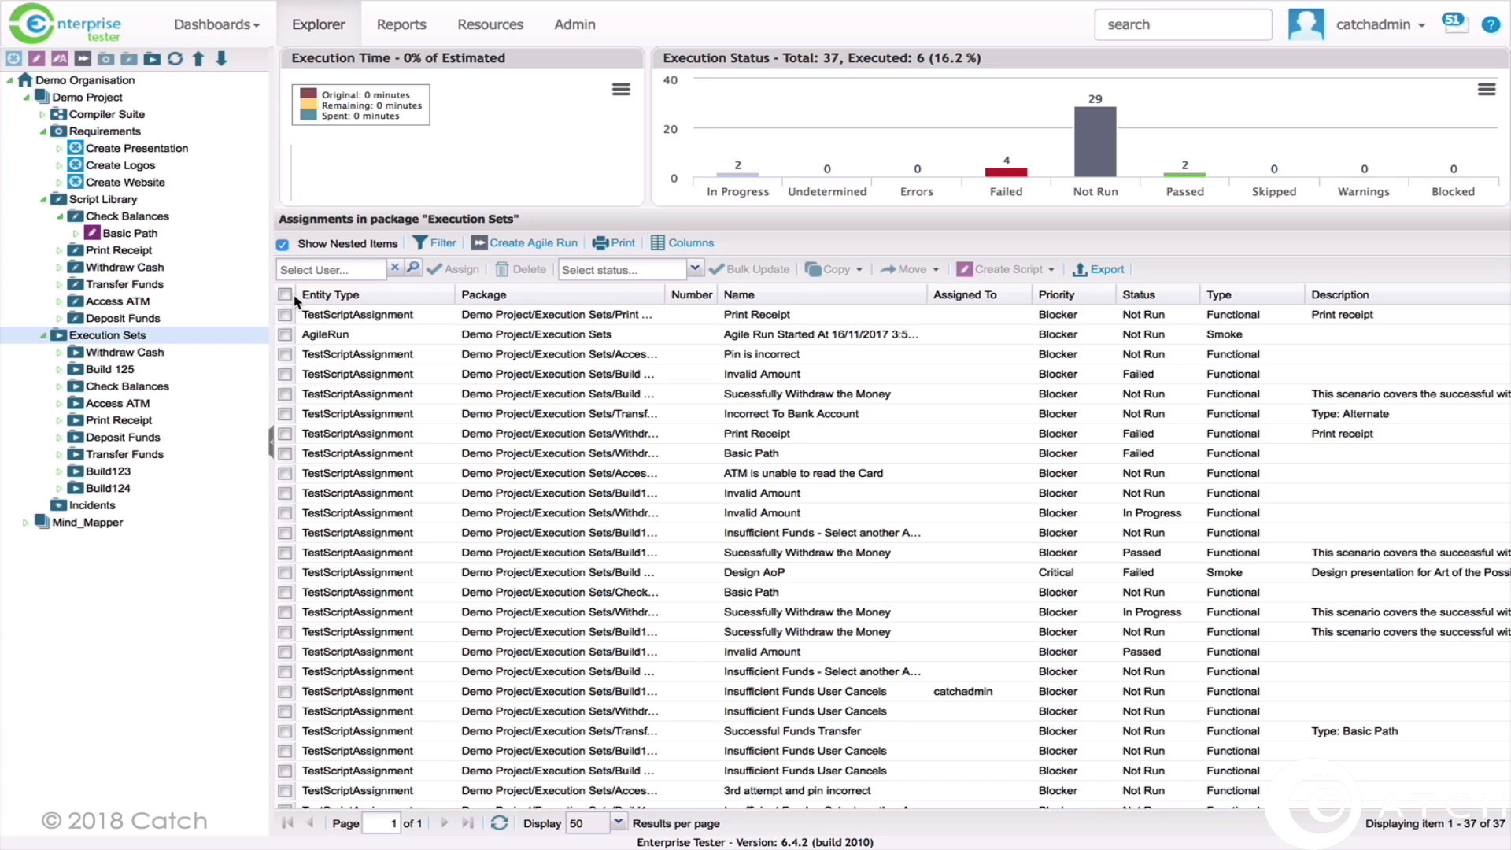
{"action": "left_click", "coordinate": [288, 295]}
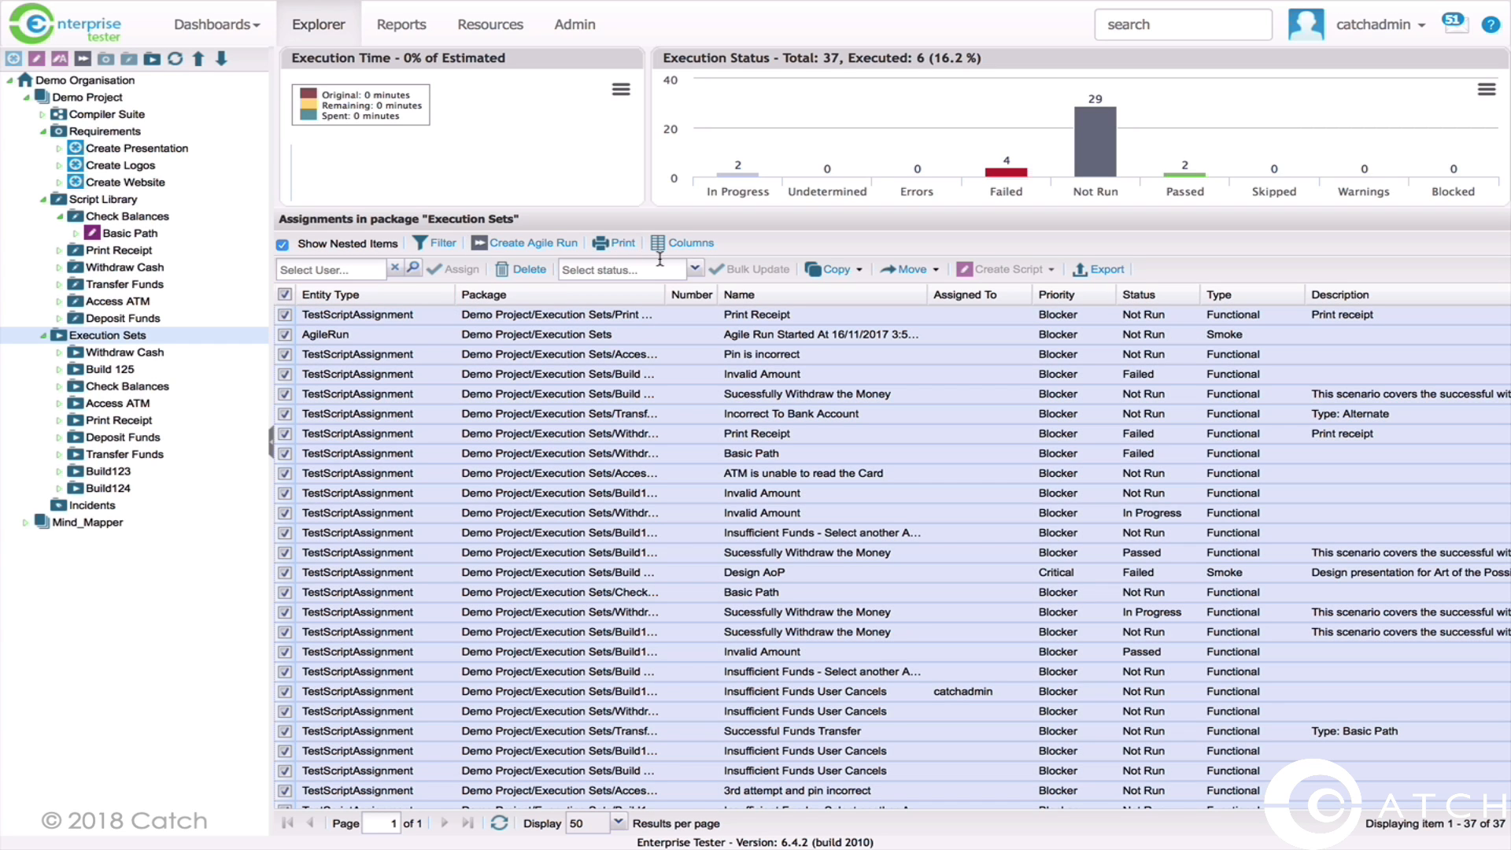
{"action": "left_click", "coordinate": [695, 270]}
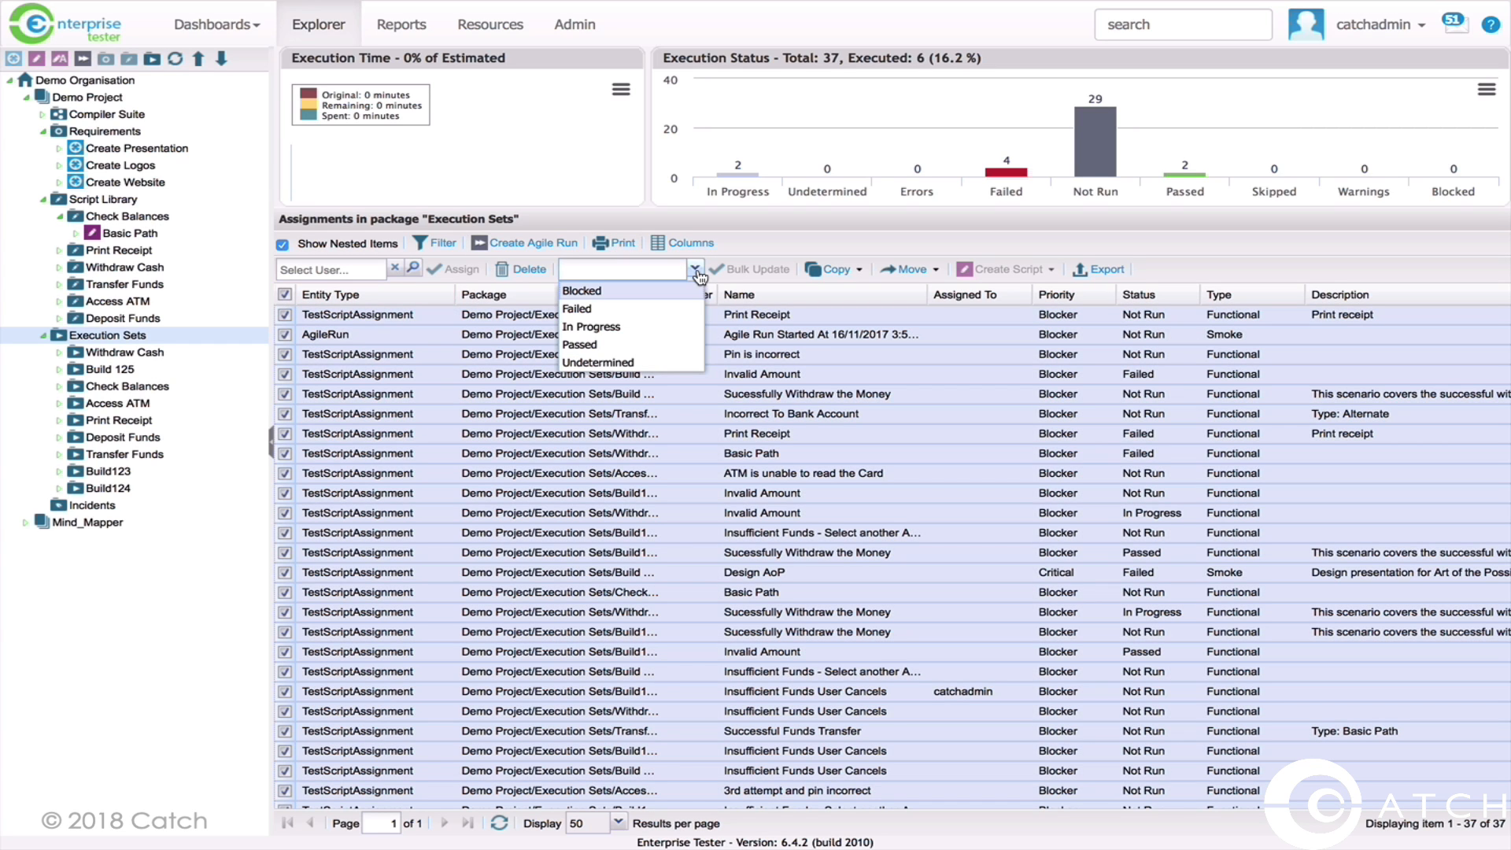
{"action": "left_click", "coordinate": [699, 273]}
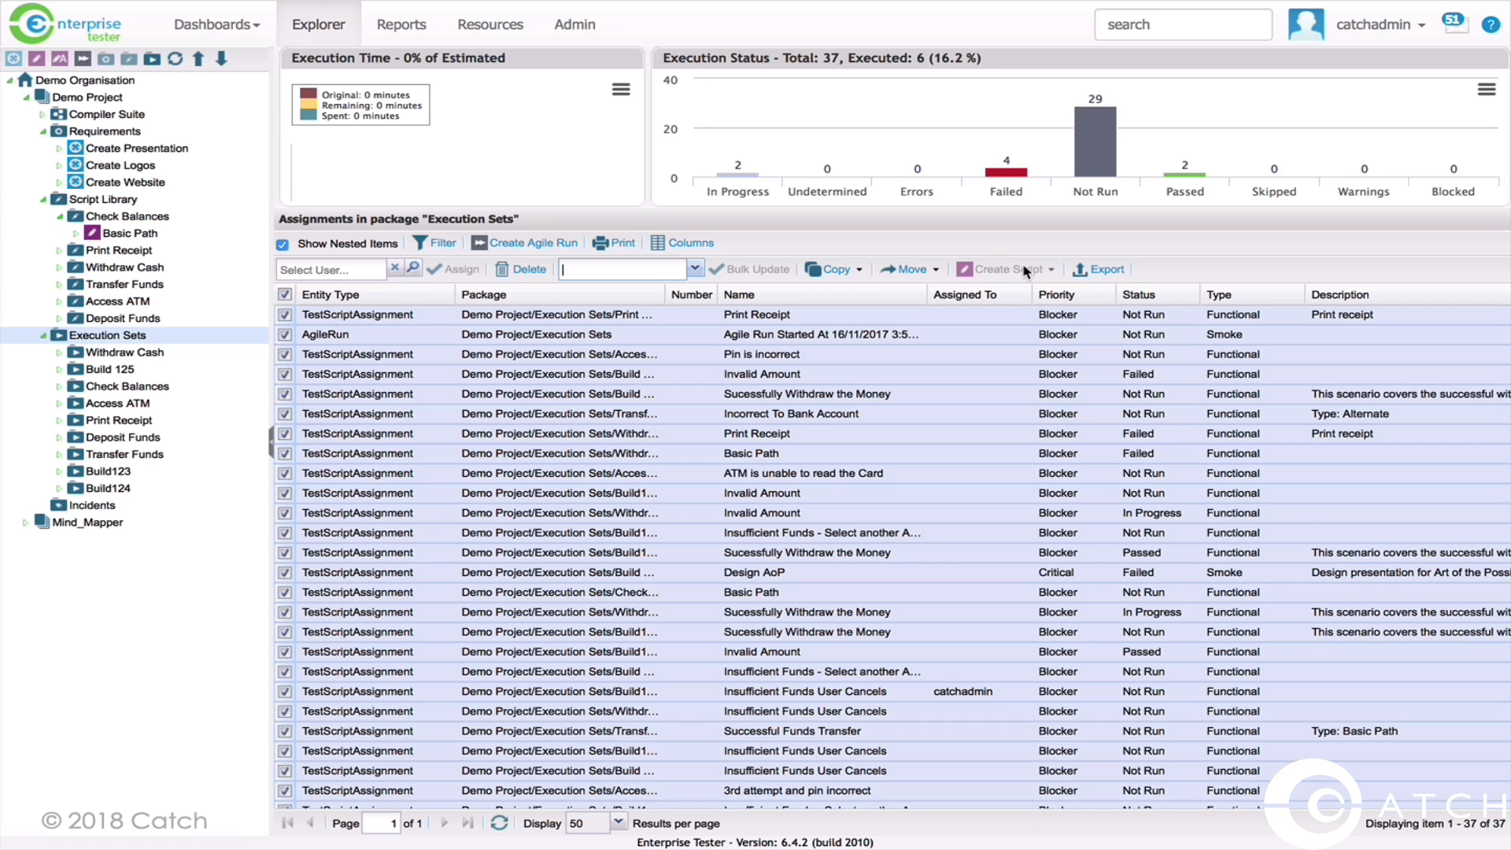
{"action": "left_click", "coordinate": [285, 294]}
{"action": "left_click", "coordinate": [285, 334]}
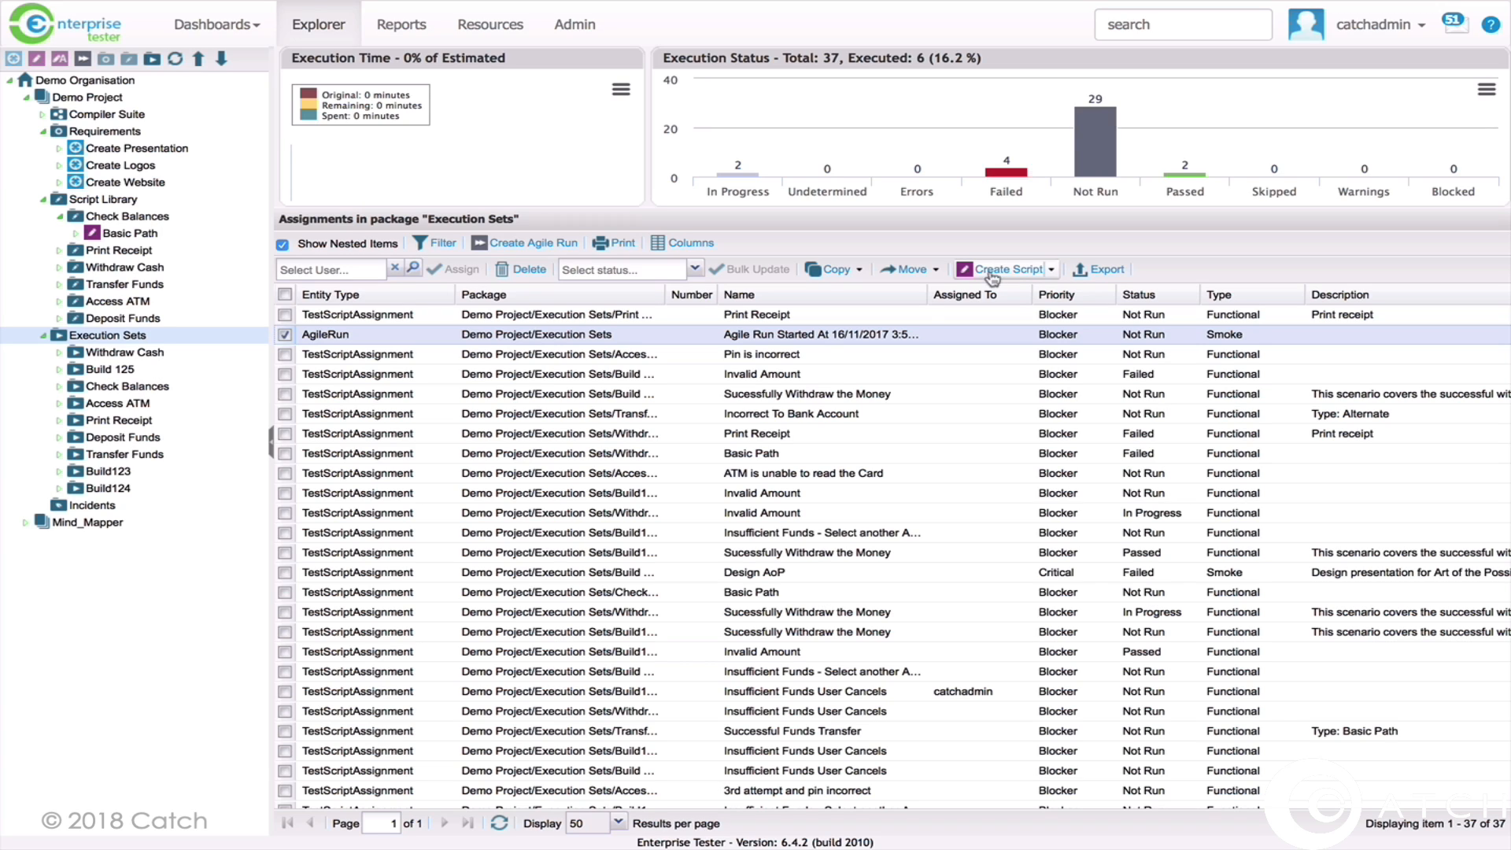
View the Demo Project's Incidents, and view the bulk status options of the TQL search results in Reports
{"action": "left_click", "coordinate": [92, 505]}
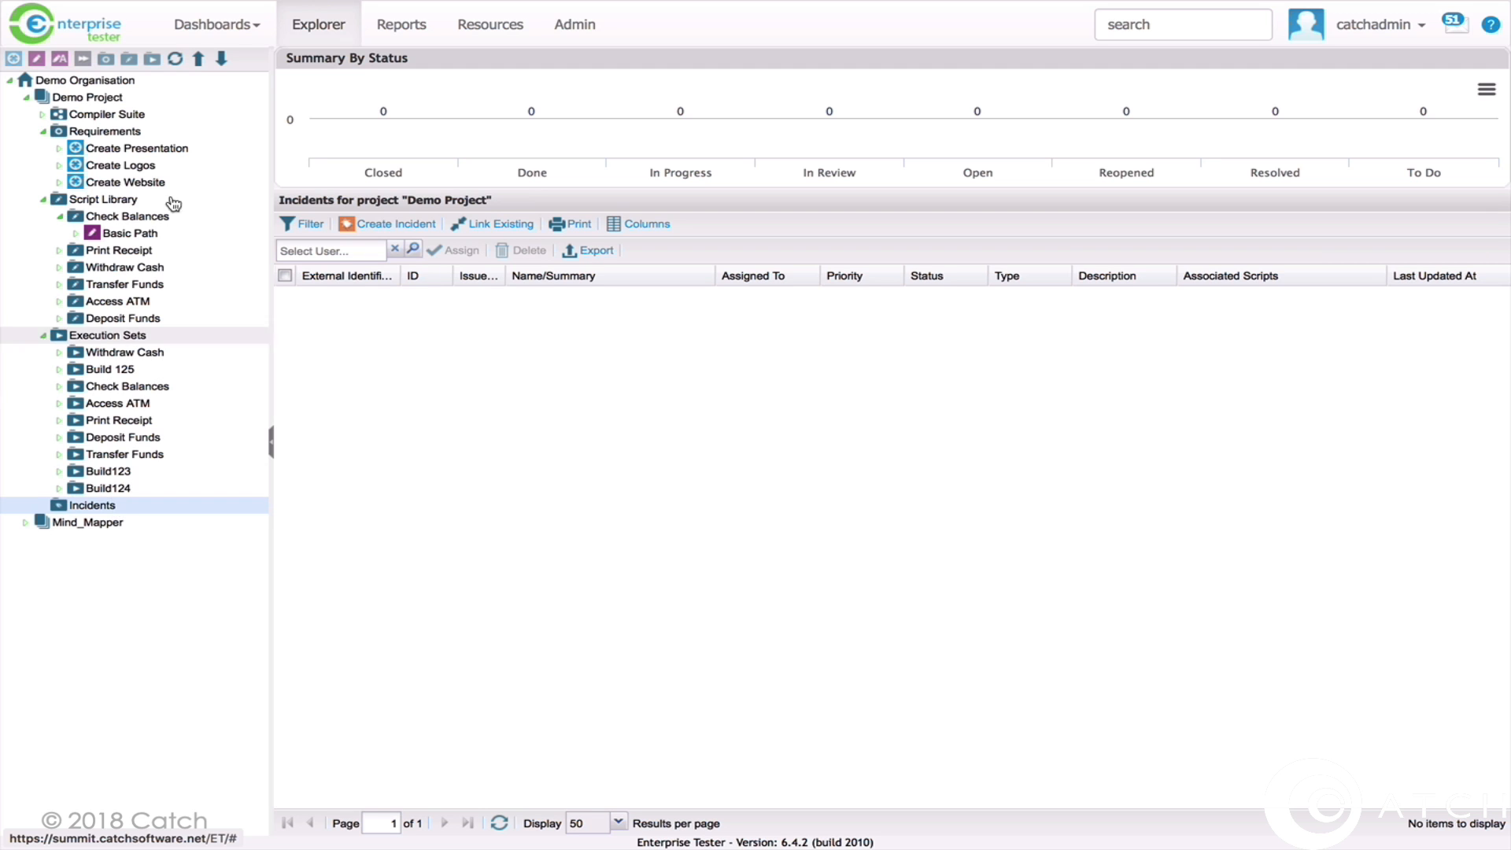
{"action": "left_click", "coordinate": [391, 29]}
{"action": "left_click", "coordinate": [46, 403]}
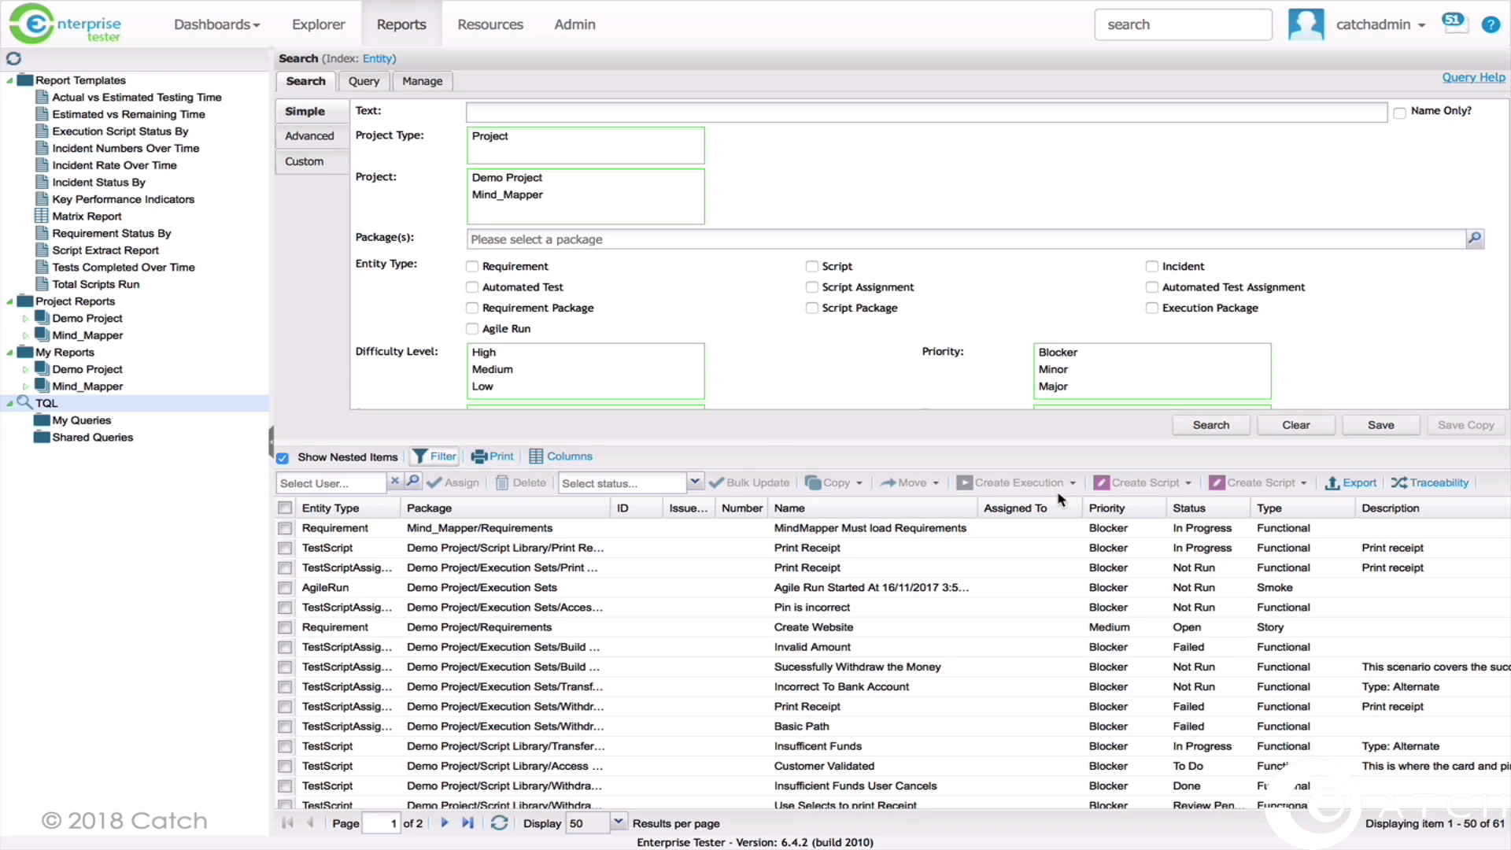
{"action": "left_click", "coordinate": [695, 483]}
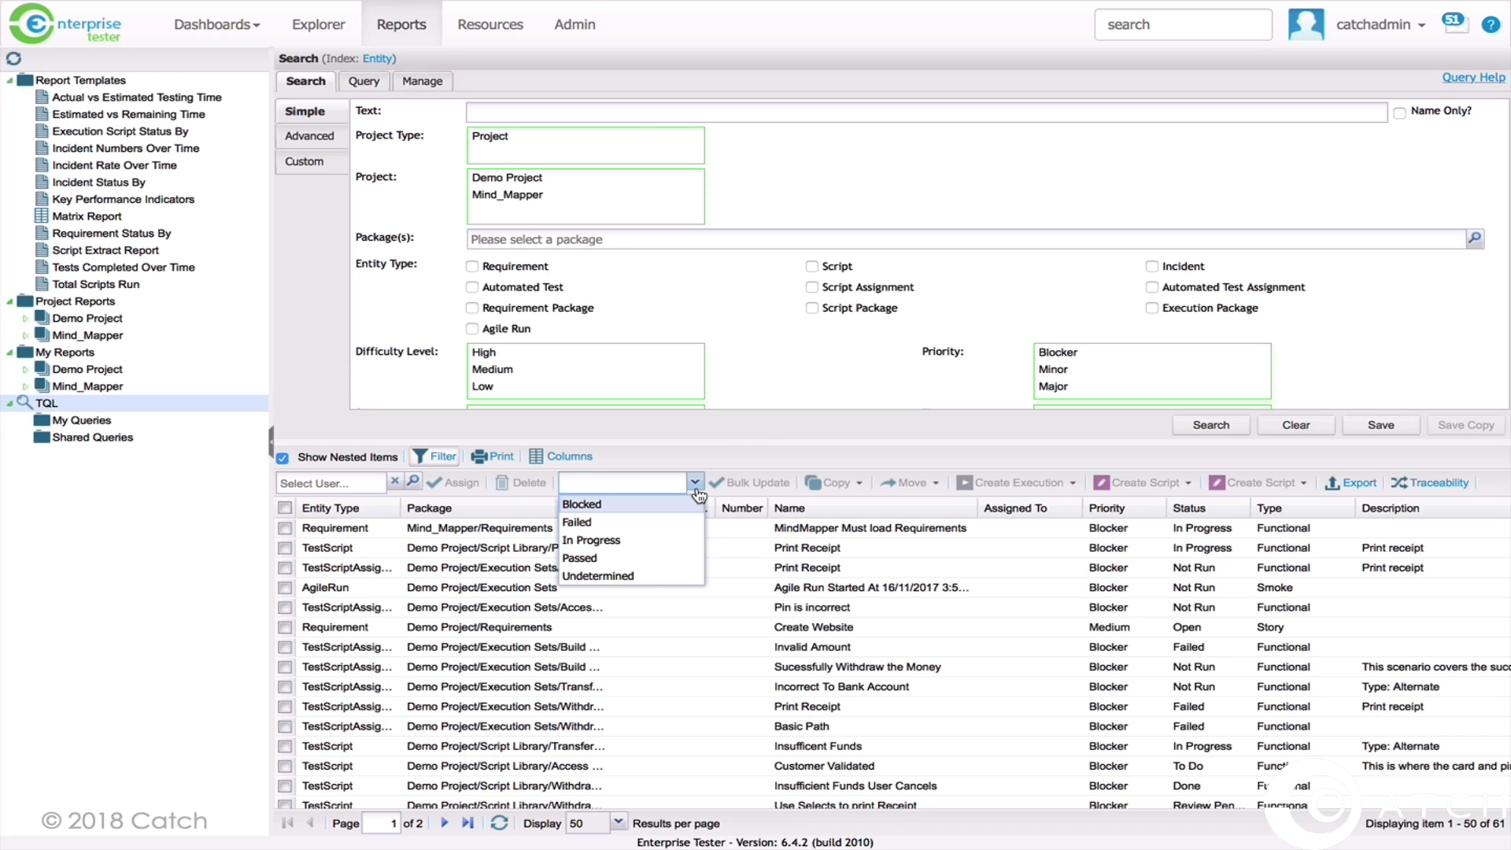
{"action": "left_click", "coordinate": [696, 488]}
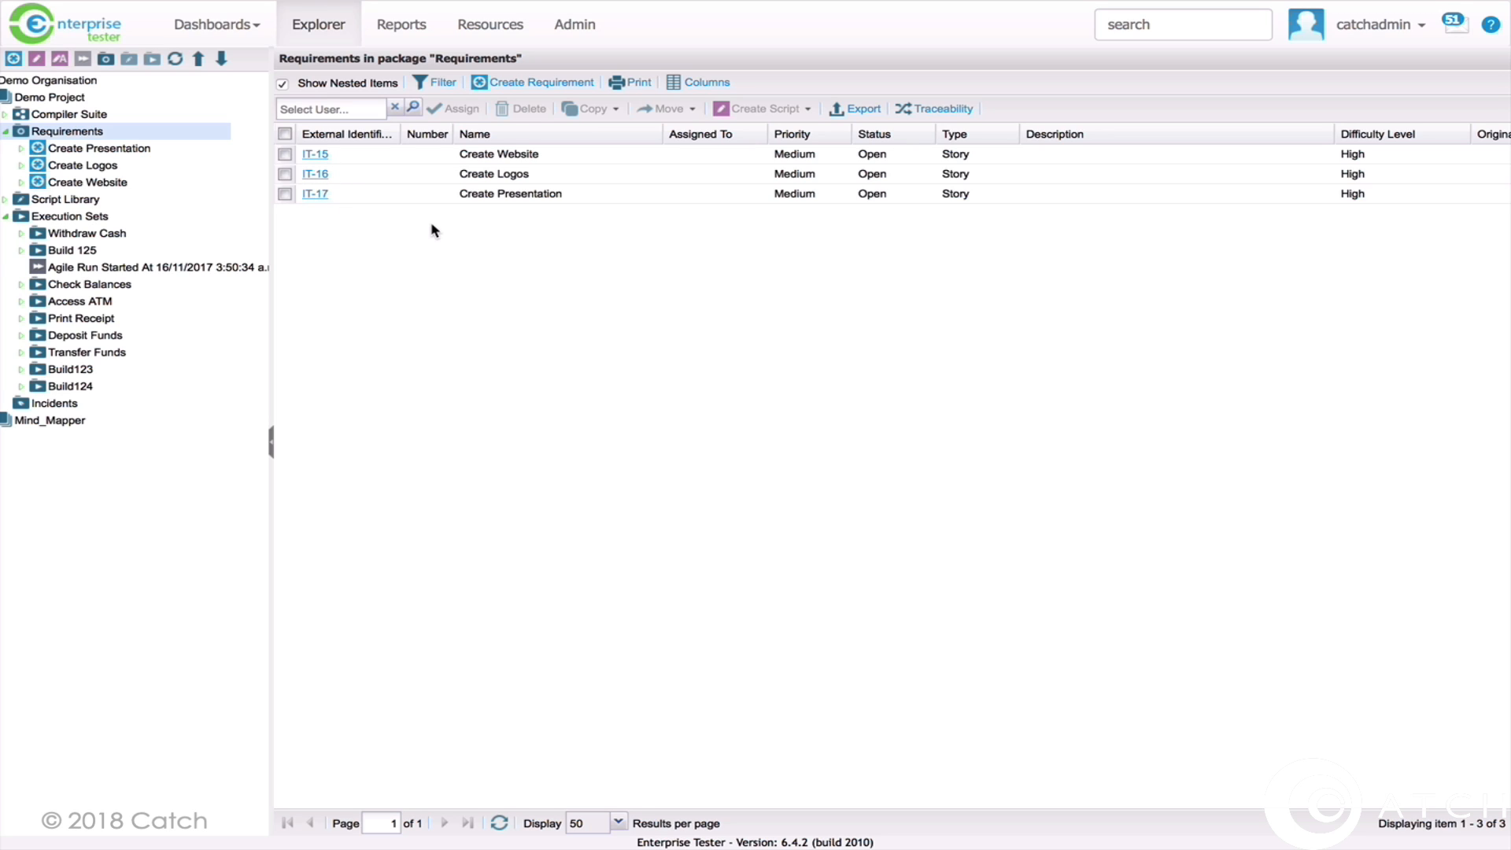
View the Attachments and Details sections of a new requirement form for the Requirements package and close it without saving
{"action": "left_click", "coordinate": [515, 85]}
{"action": "left_click", "coordinate": [514, 85]}
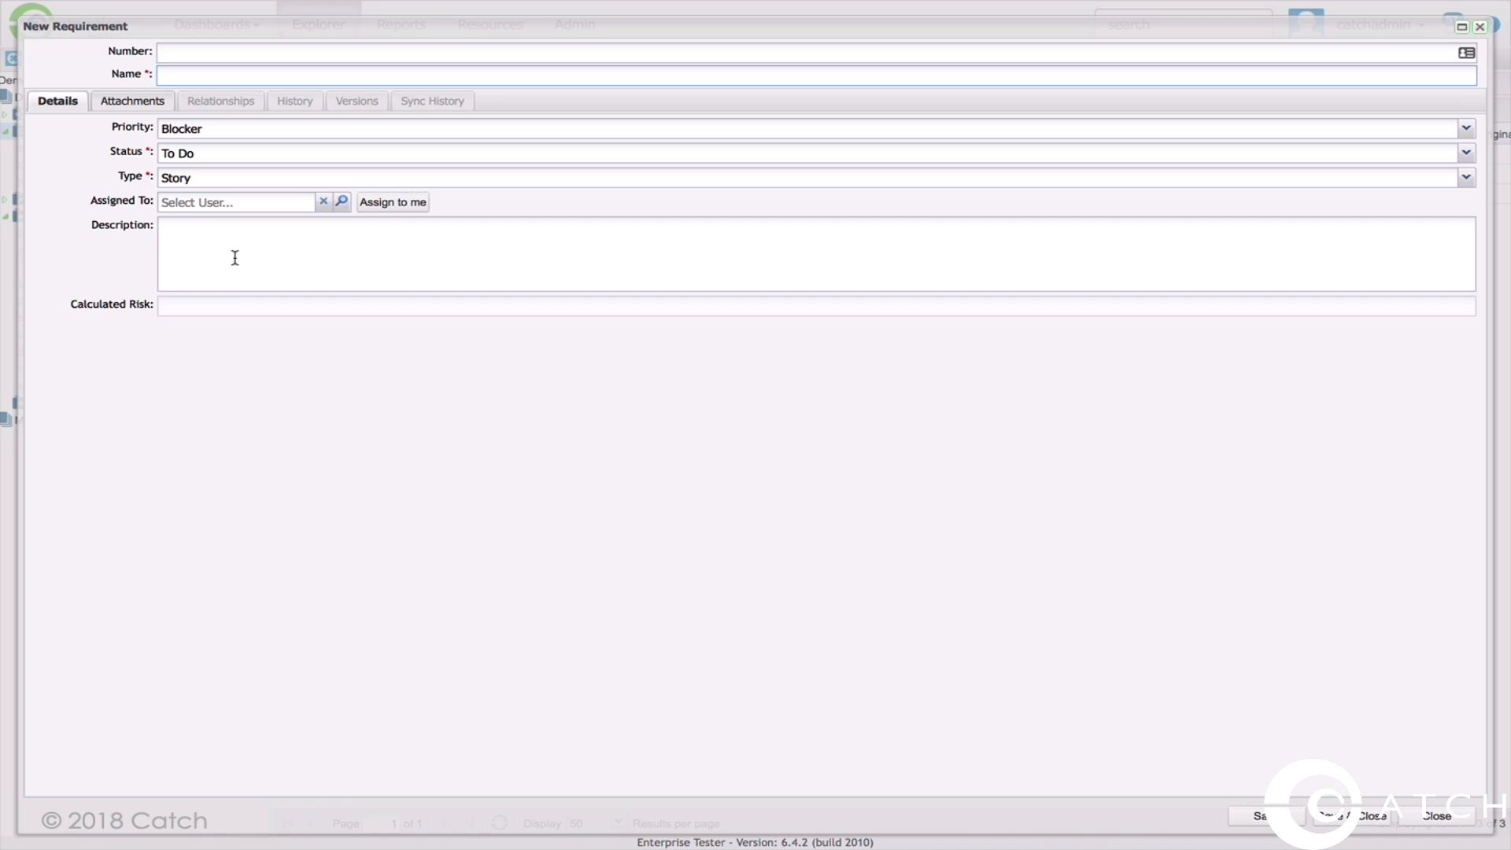
{"action": "left_click", "coordinate": [132, 102]}
{"action": "left_click", "coordinate": [68, 104]}
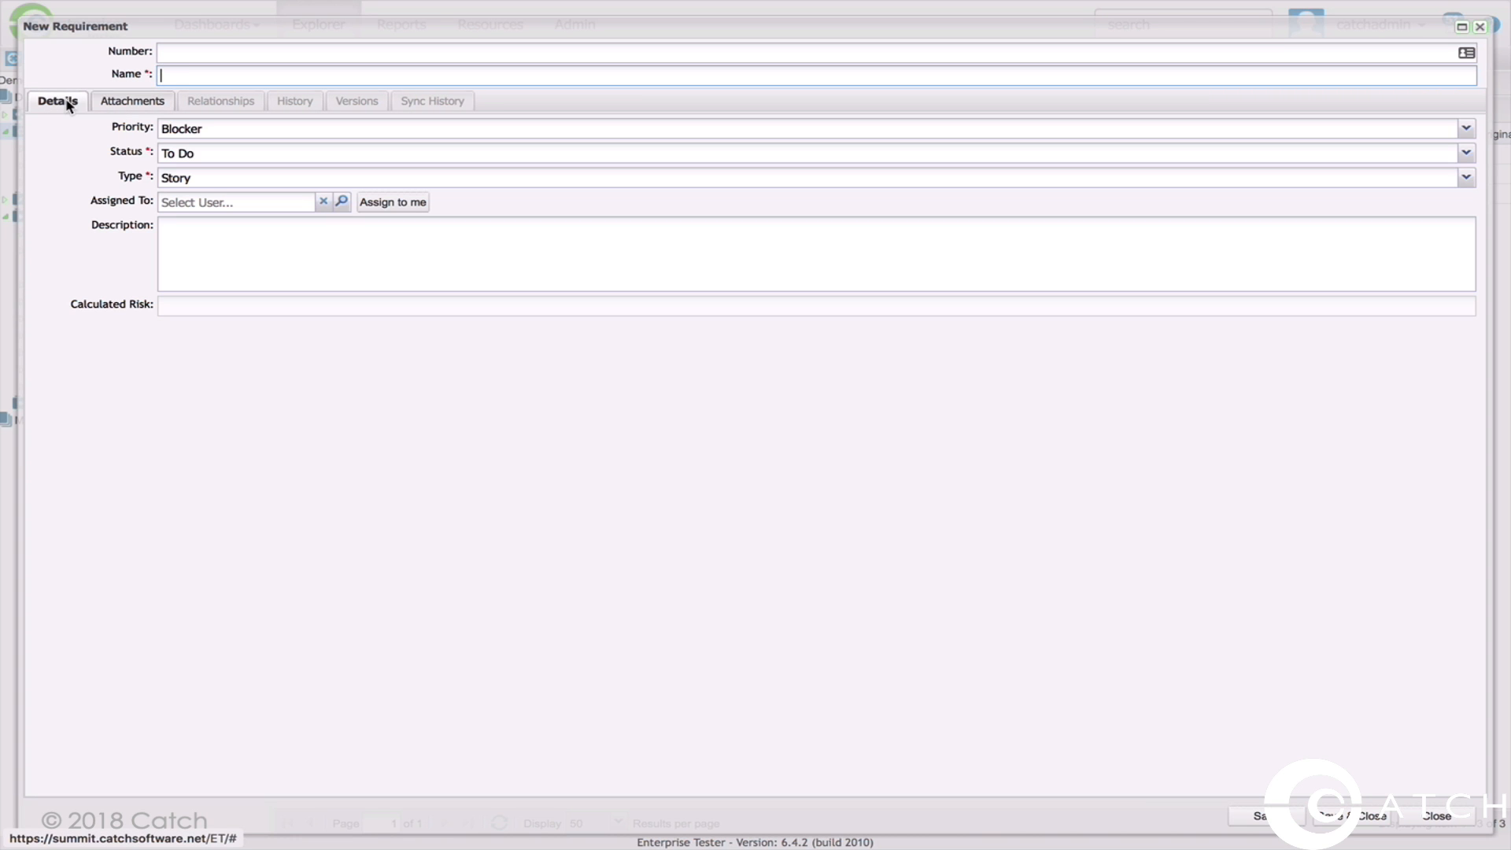
{"action": "left_click", "coordinate": [1432, 813]}
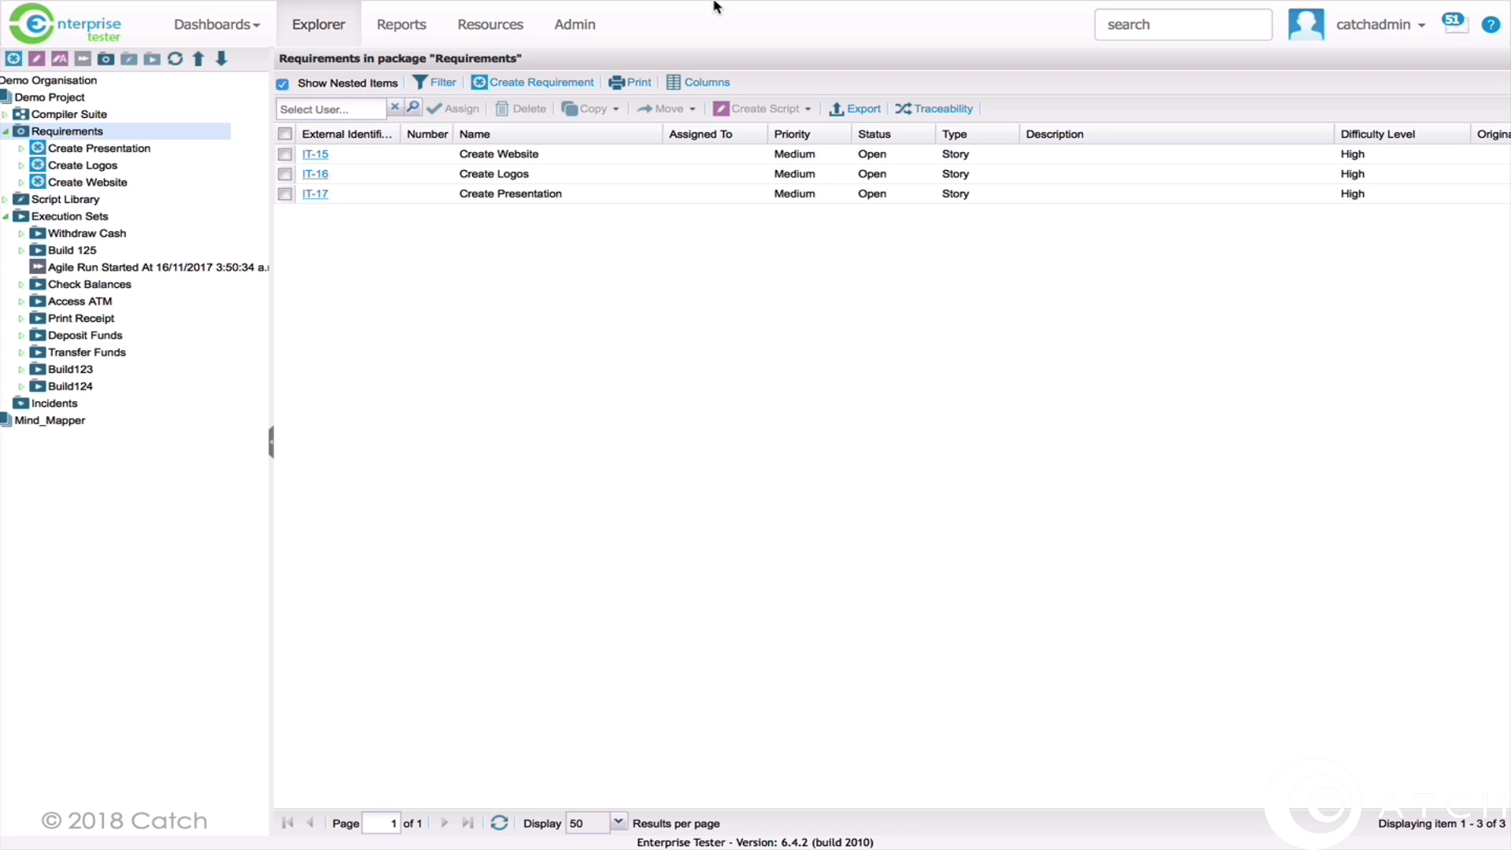
Switch to JIRA and create the Demo Project (IT) story with the summary "Create white paper"
{"action": "left_click", "coordinate": [983, 92]}
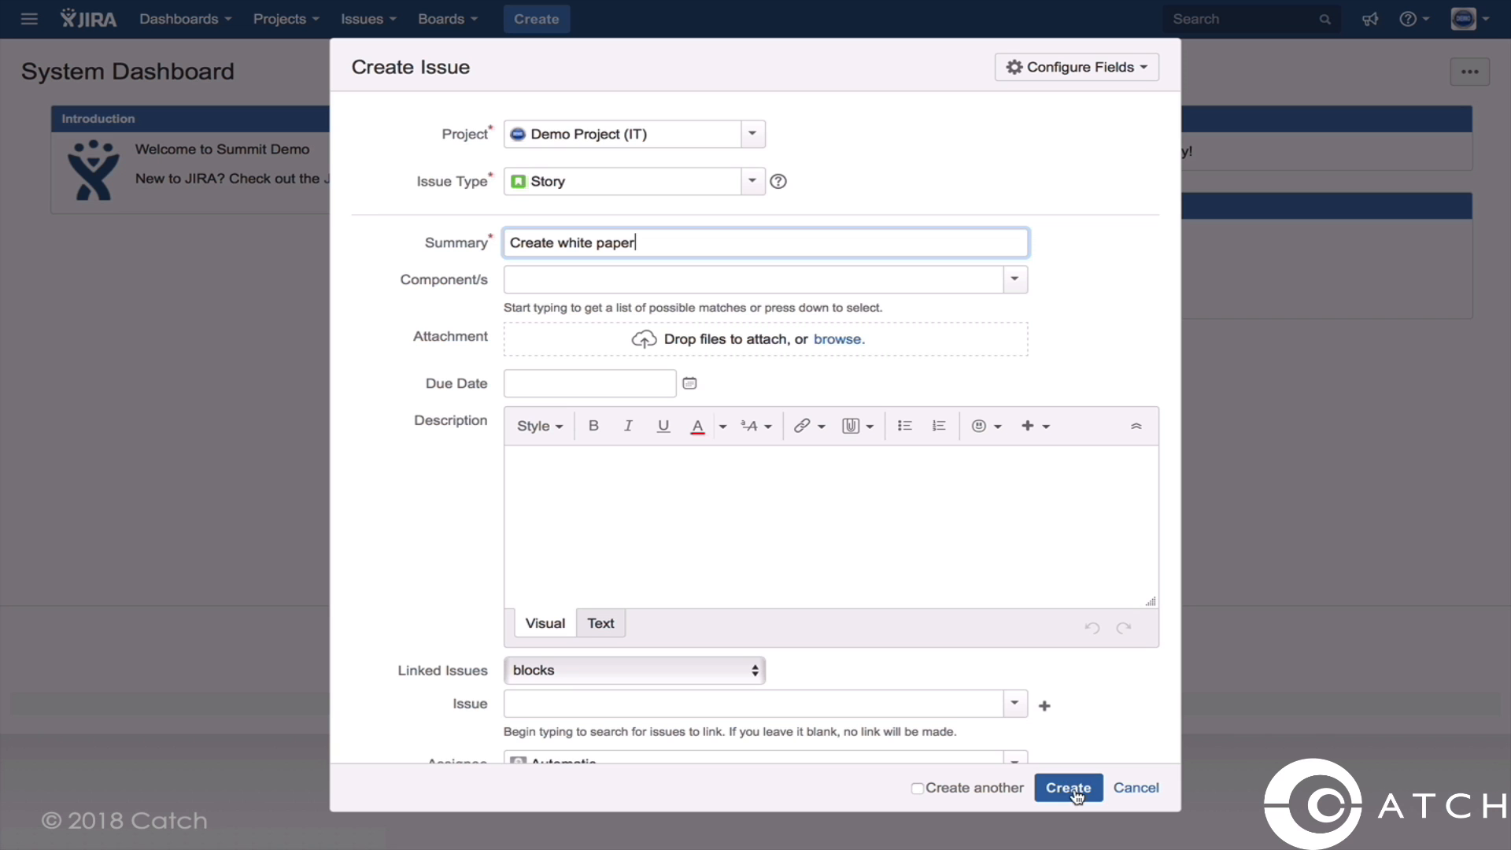
{"action": "scroll", "coordinate": [1050, 596], "scroll_direction": "down", "scroll_amount": 4}
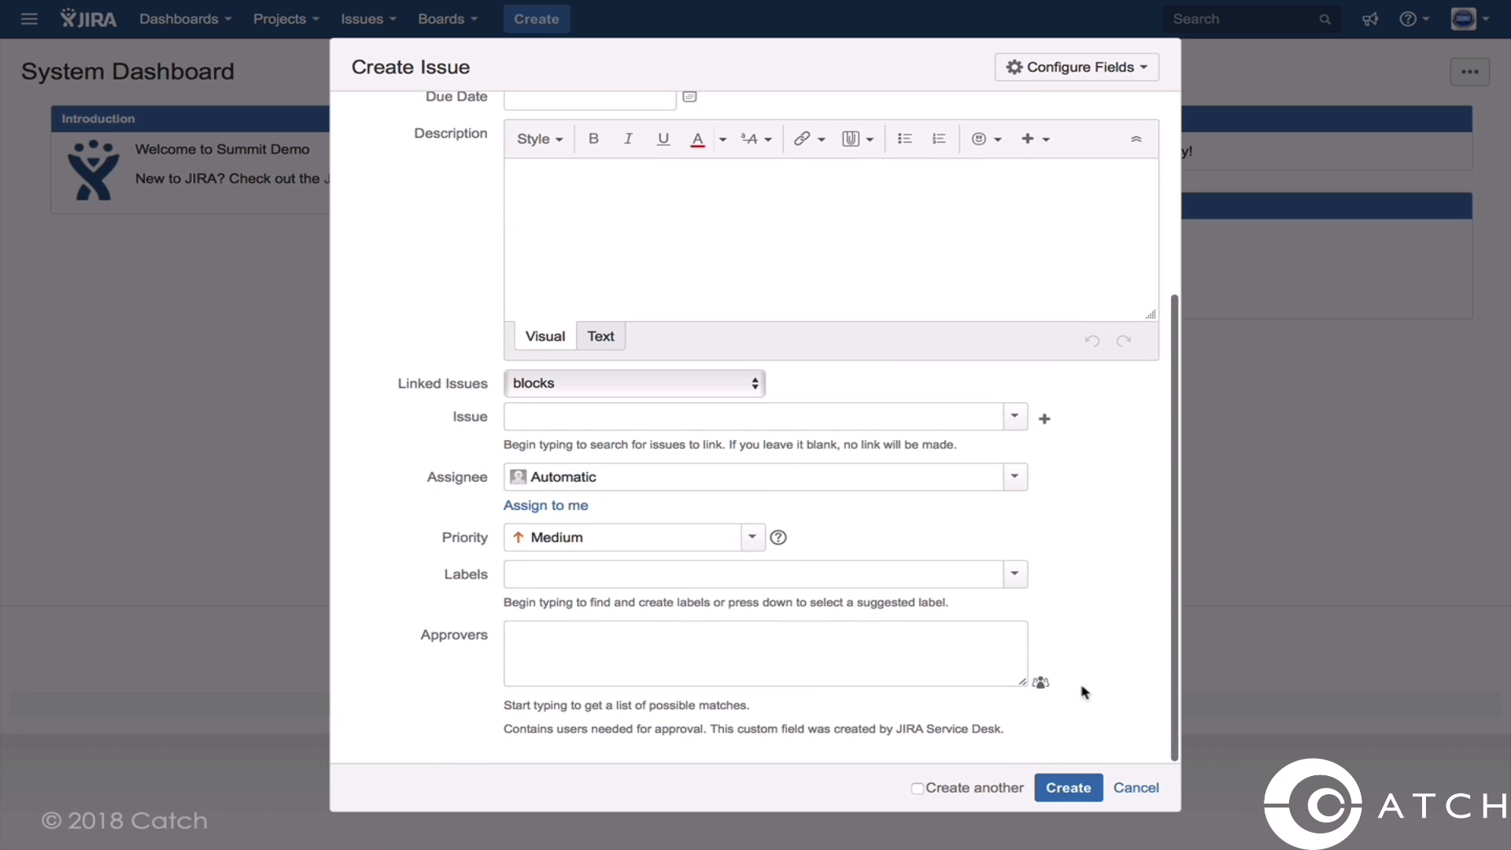
{"action": "left_click", "coordinate": [1070, 787]}
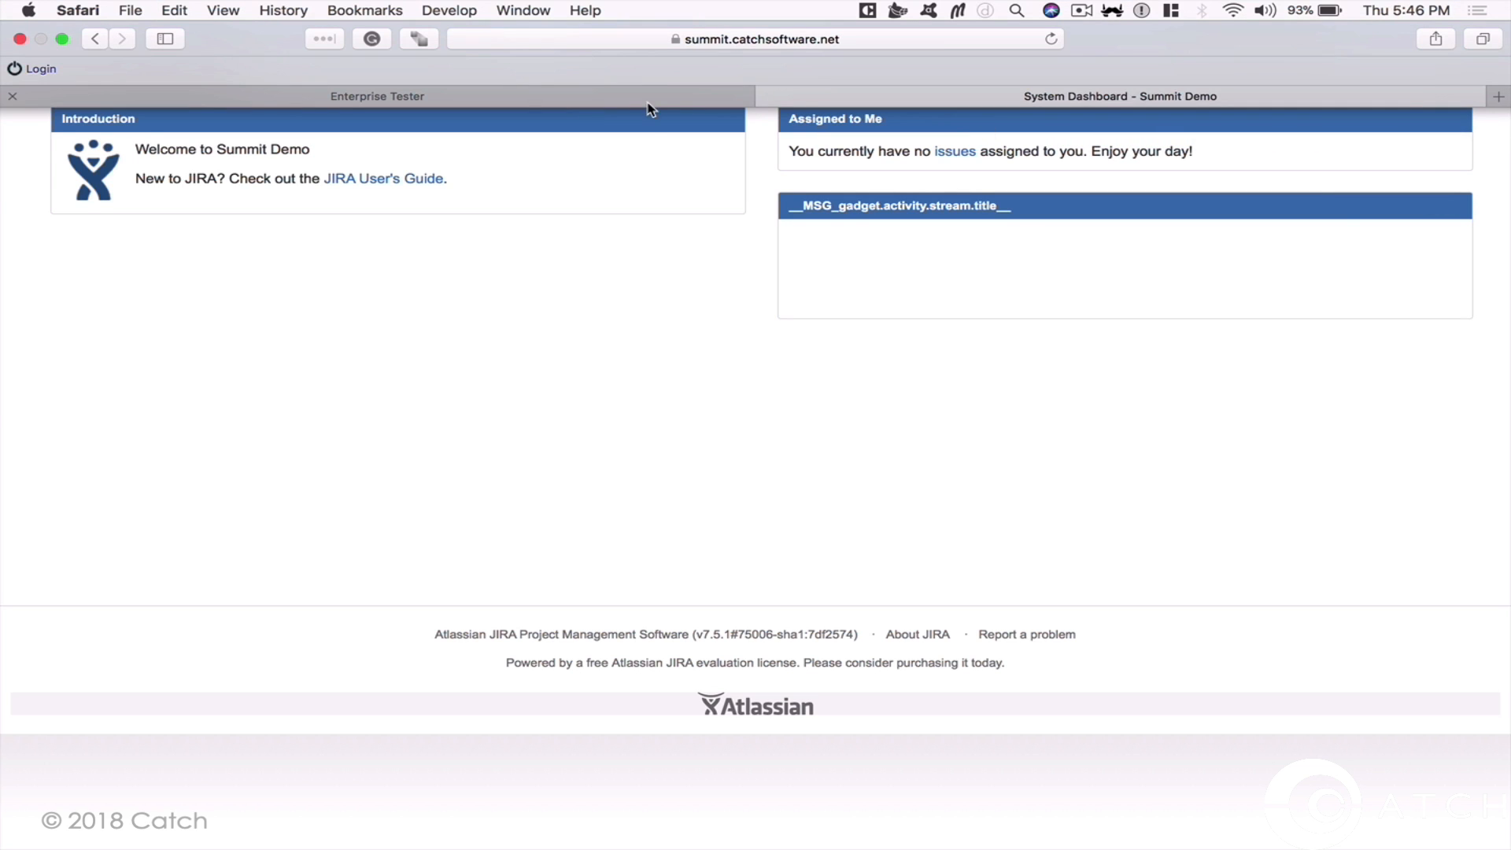
Switch back to Enterprise Tester, refresh the project tree and Requirements list, and open the Create white paper requirement's linked JIRA issue
{"action": "left_click", "coordinate": [641, 99]}
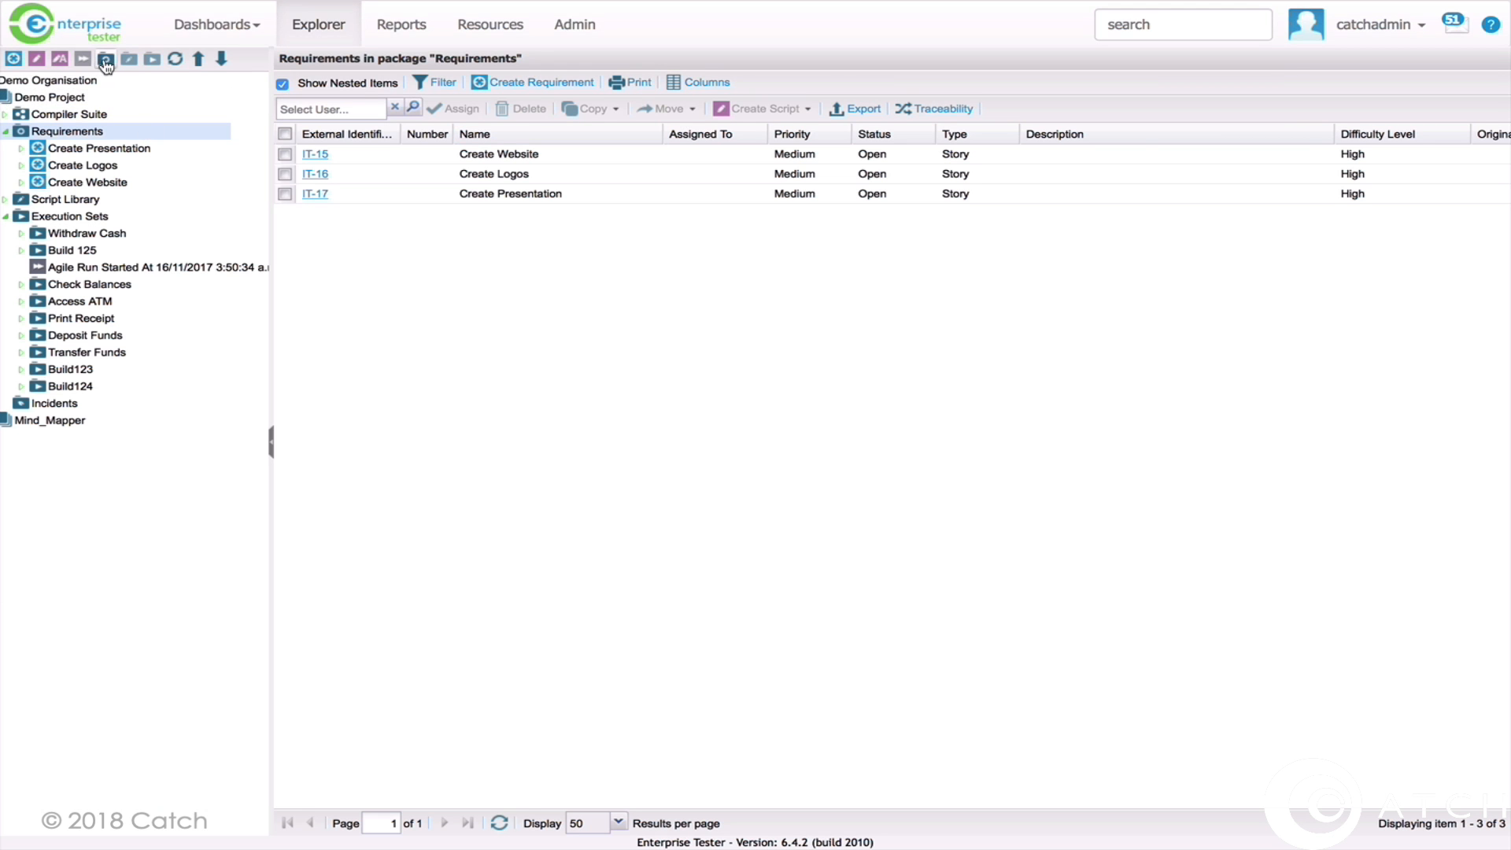
{"action": "left_click", "coordinate": [174, 61]}
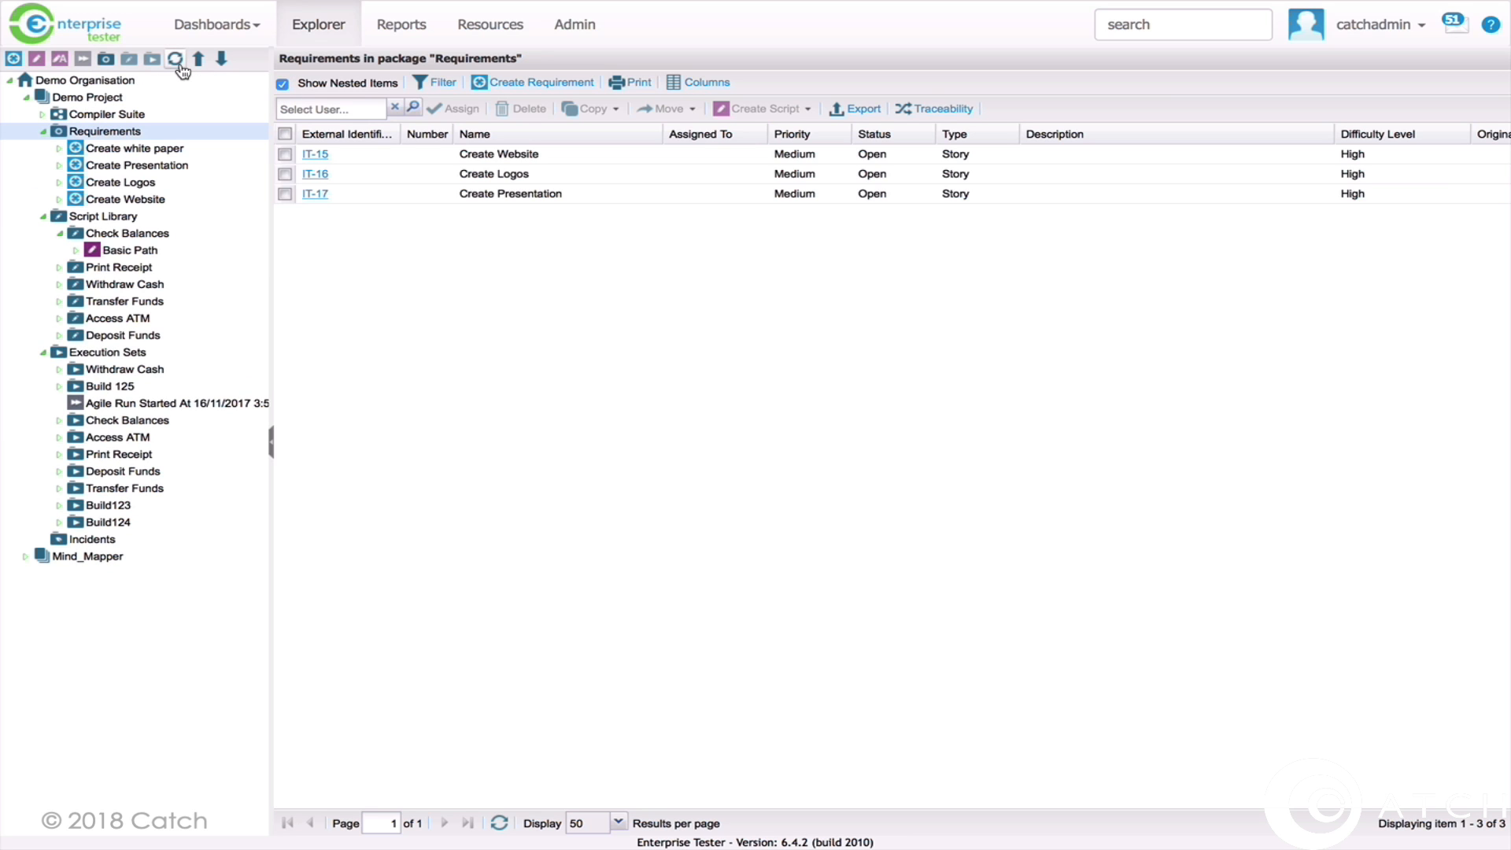
{"action": "left_click", "coordinate": [139, 133]}
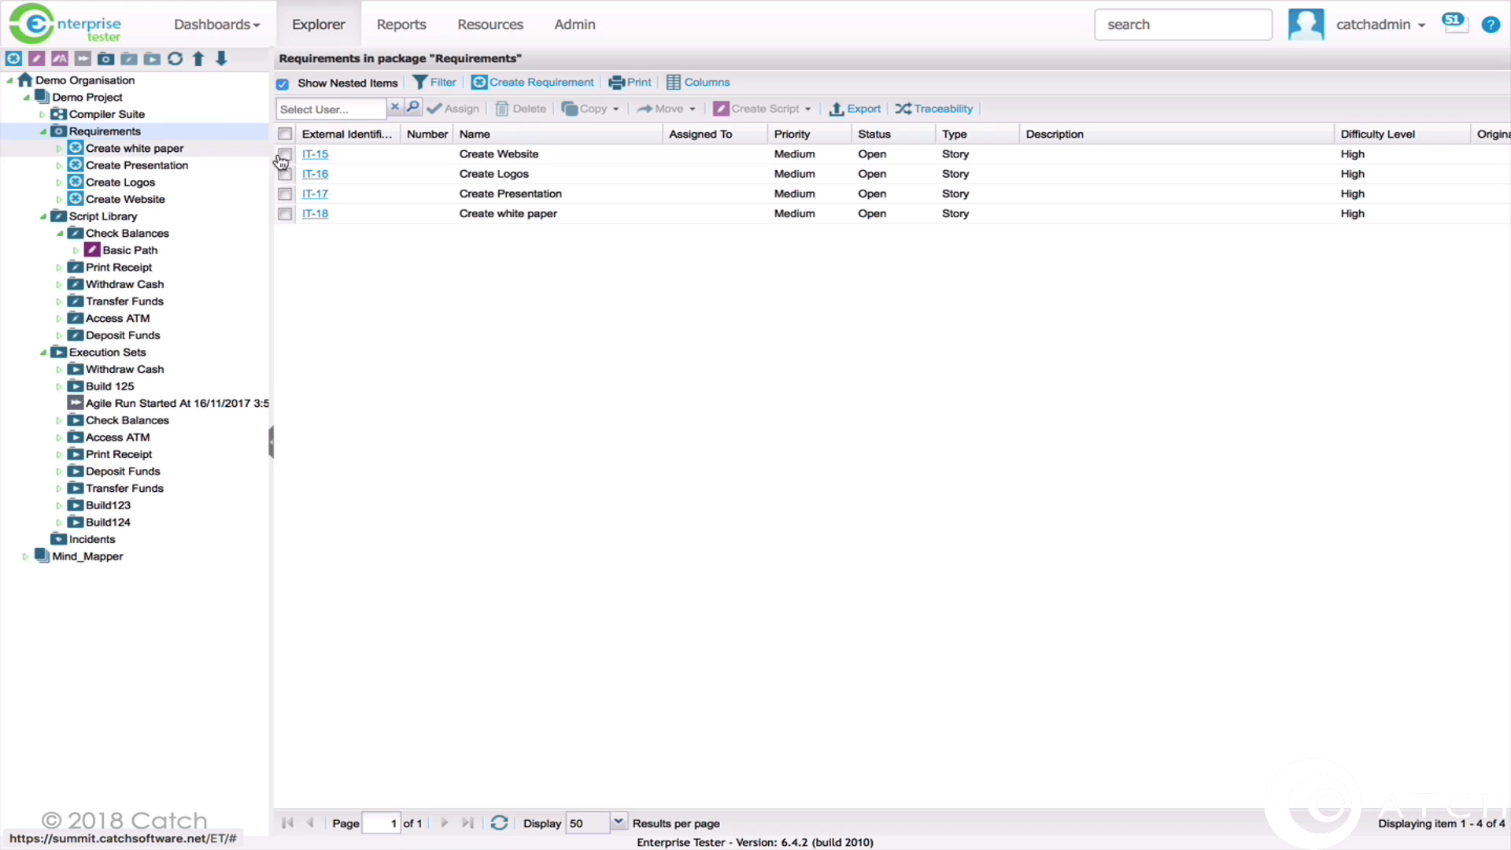
{"action": "left_click", "coordinate": [311, 214]}
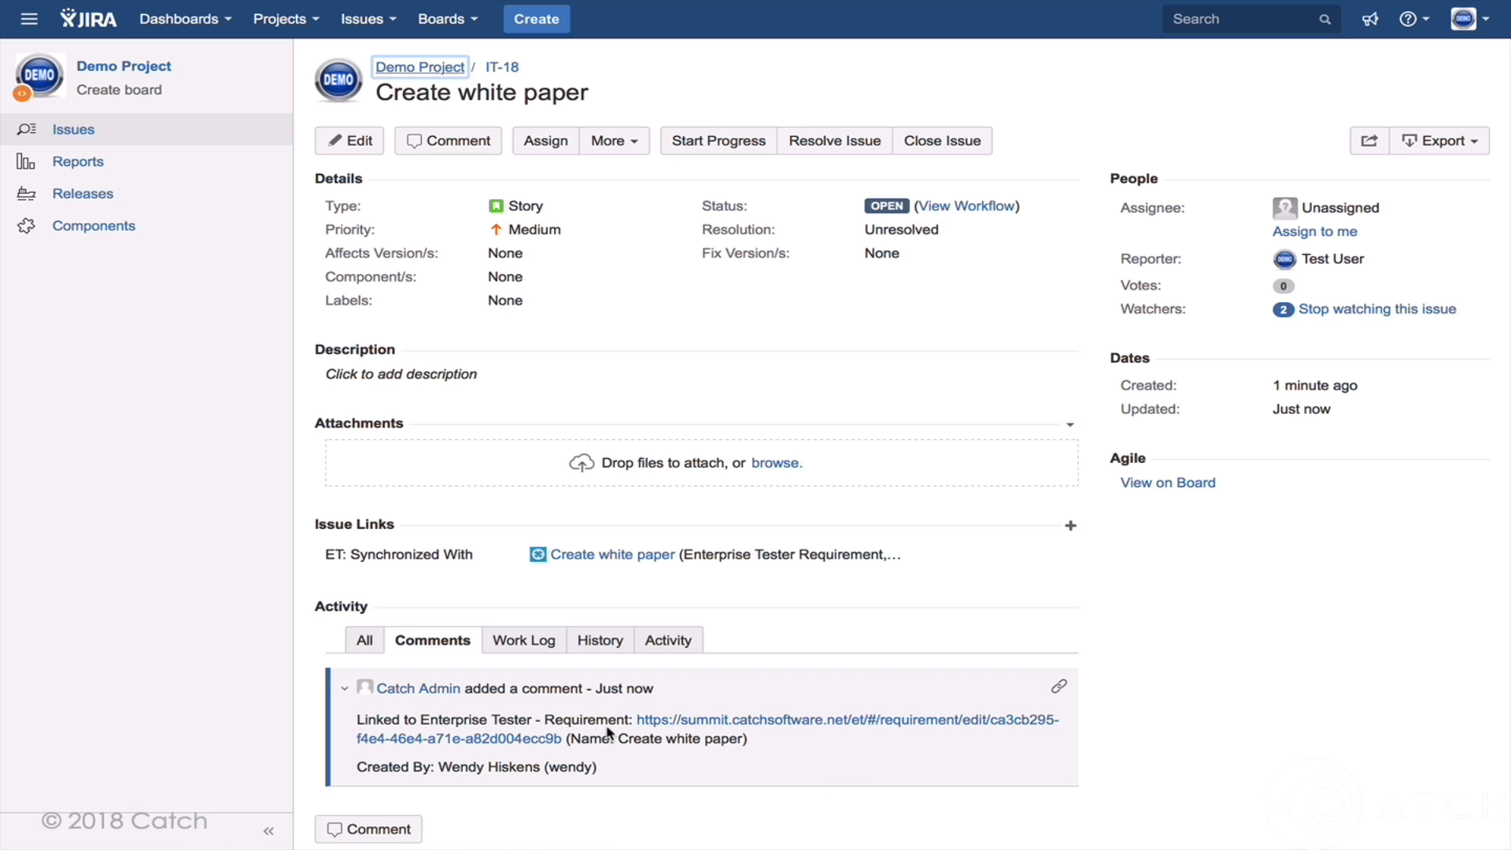
Return to Enterprise Tester, add a requirement package named Website under Requirements, and move the Create Website requirement into it
{"action": "mouse_move", "coordinate": [307, 4]}
{"action": "left_click", "coordinate": [306, 96]}
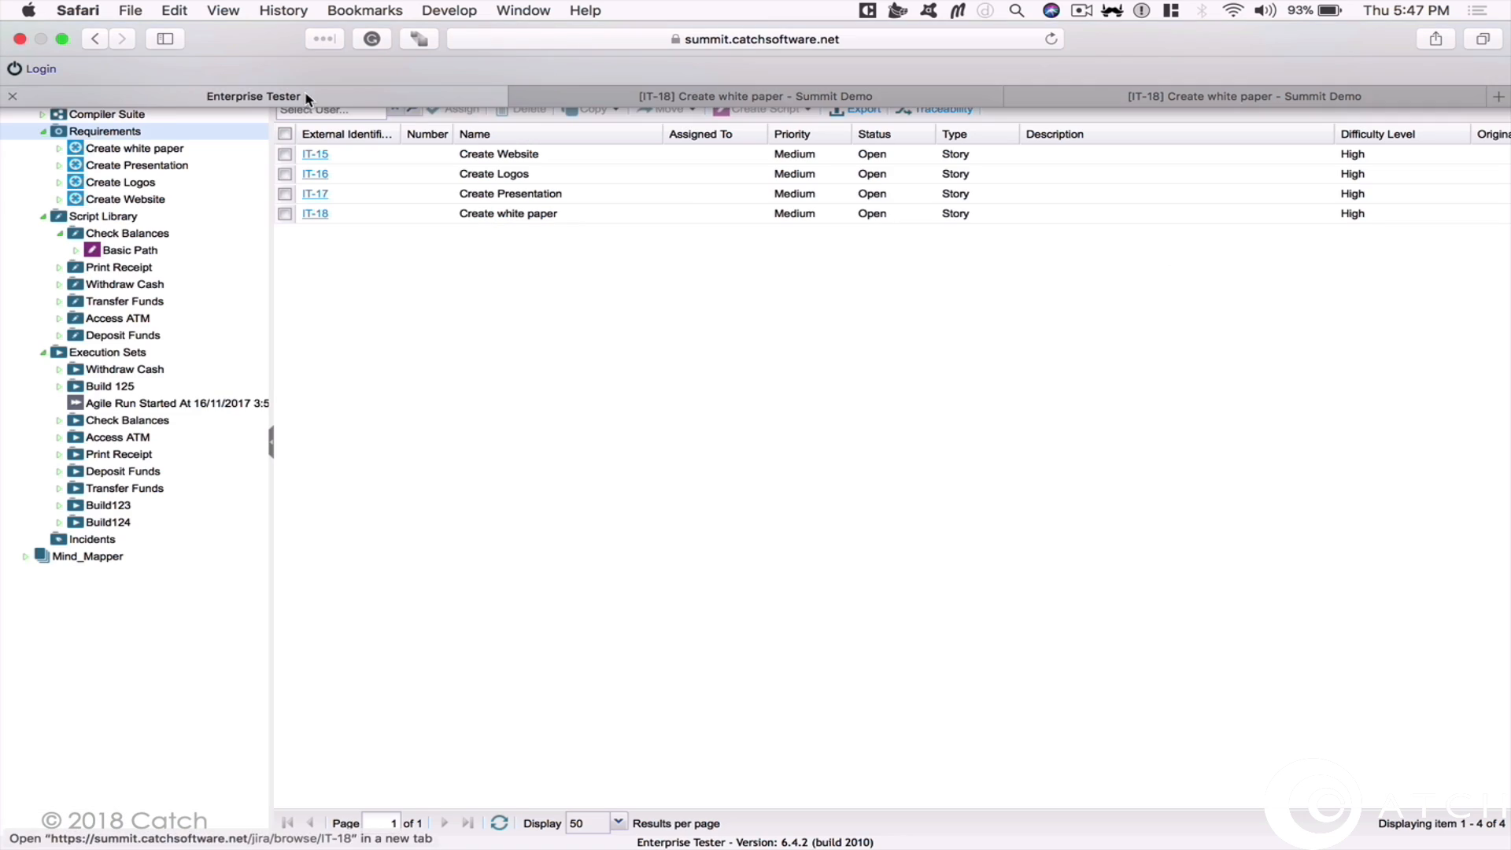
{"action": "right_click", "coordinate": [138, 134]}
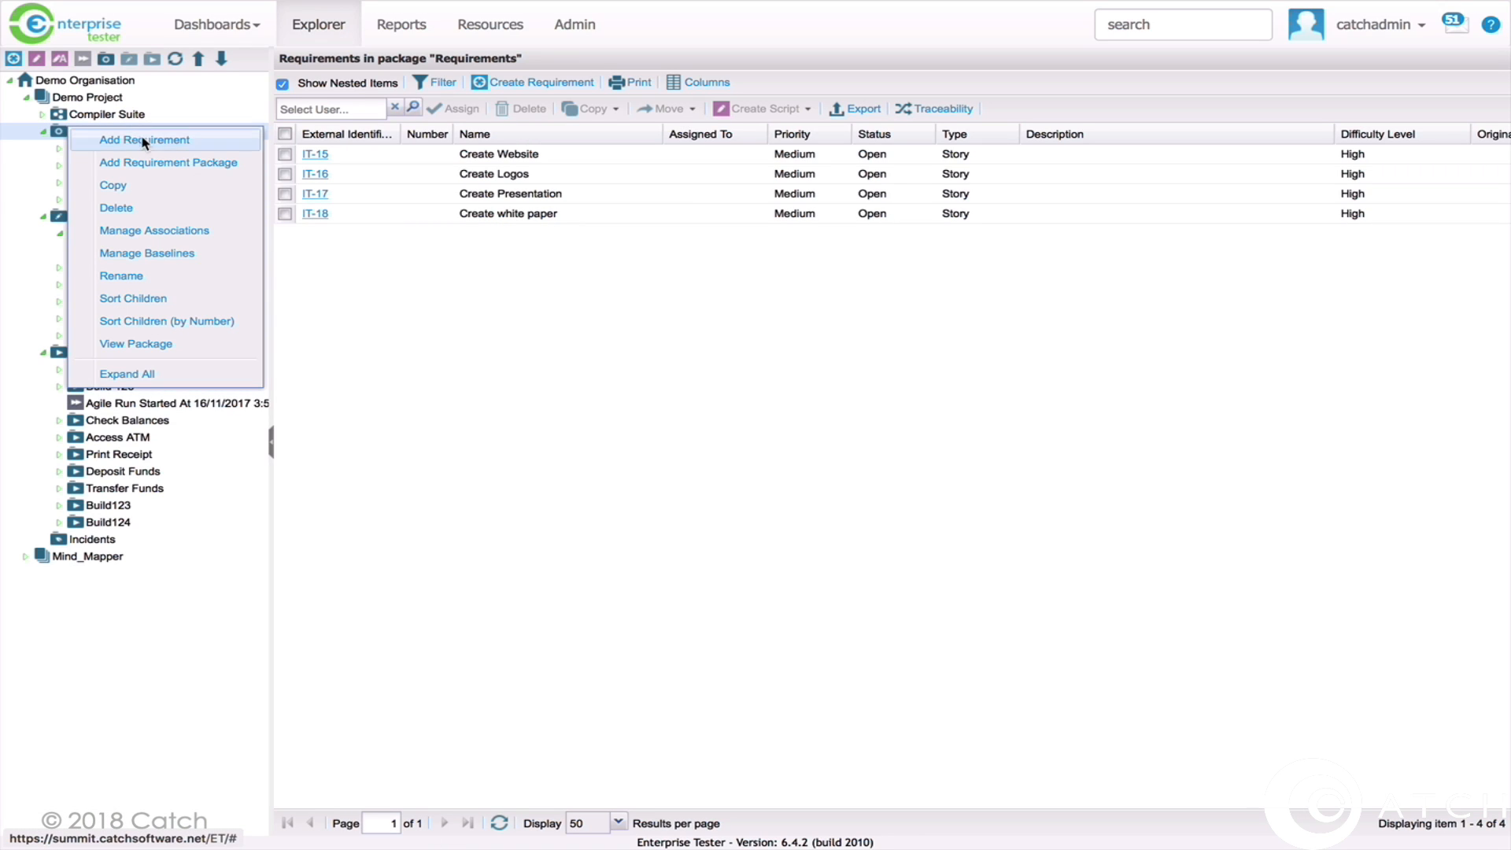
{"action": "left_click", "coordinate": [153, 162]}
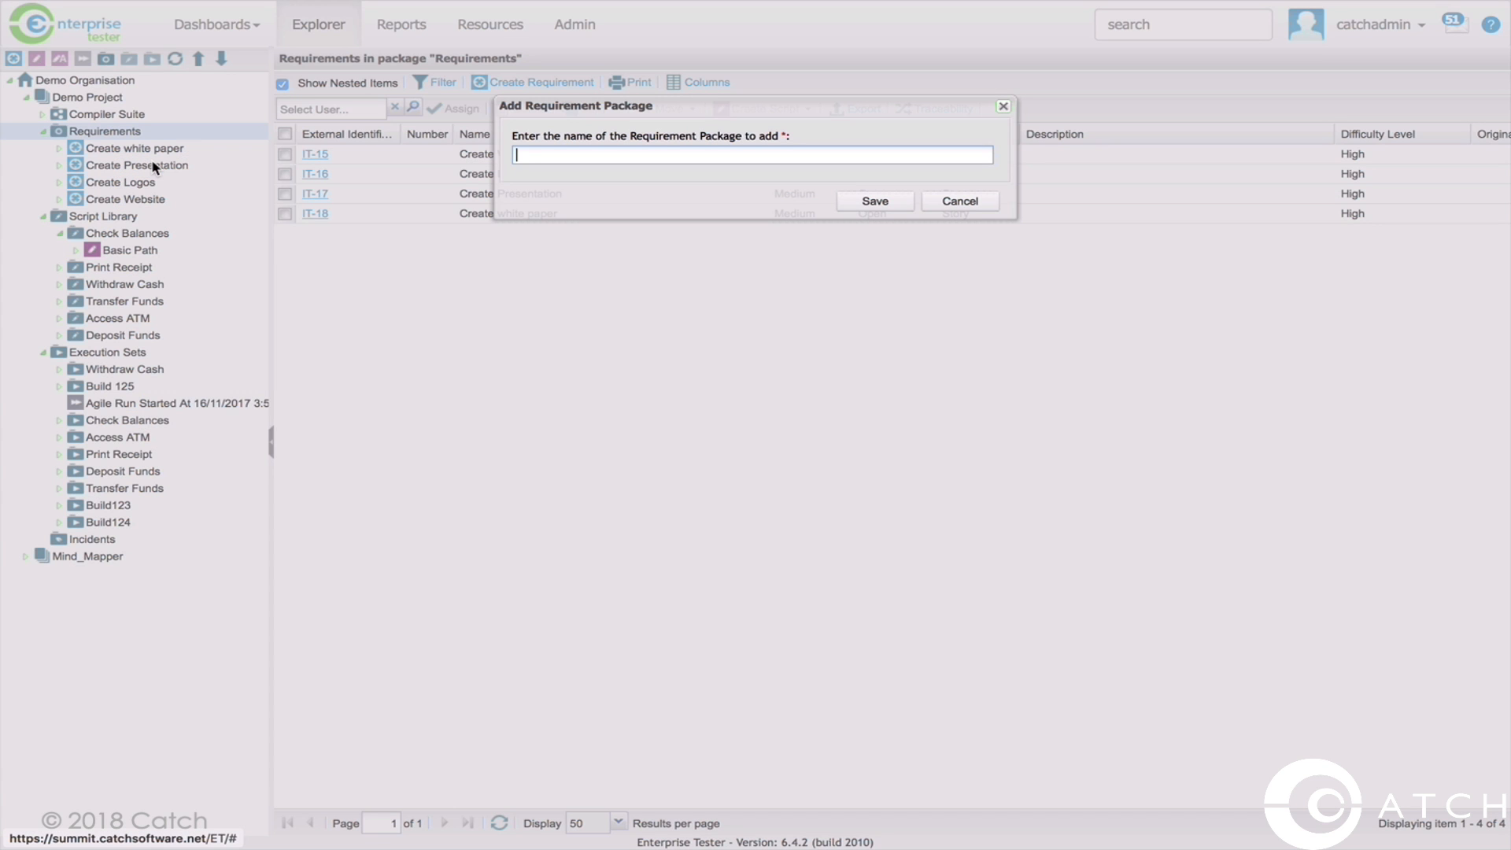
{"action": "type", "text": "Website"}
{"action": "key", "text": "Return"}
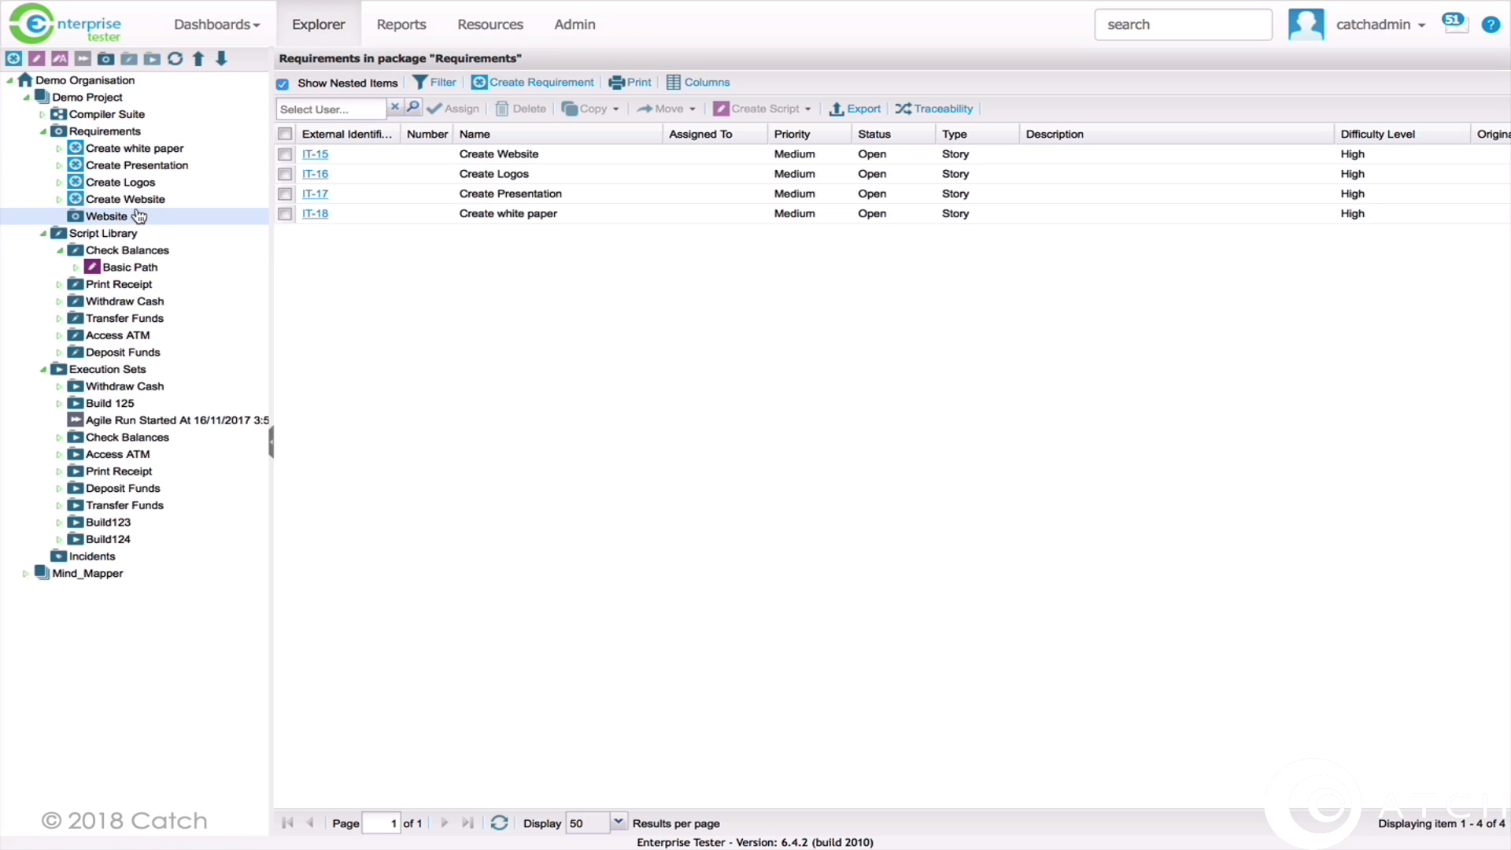
{"action": "left_click_drag", "start_coordinate": [110, 199], "coordinate": [118, 218]}
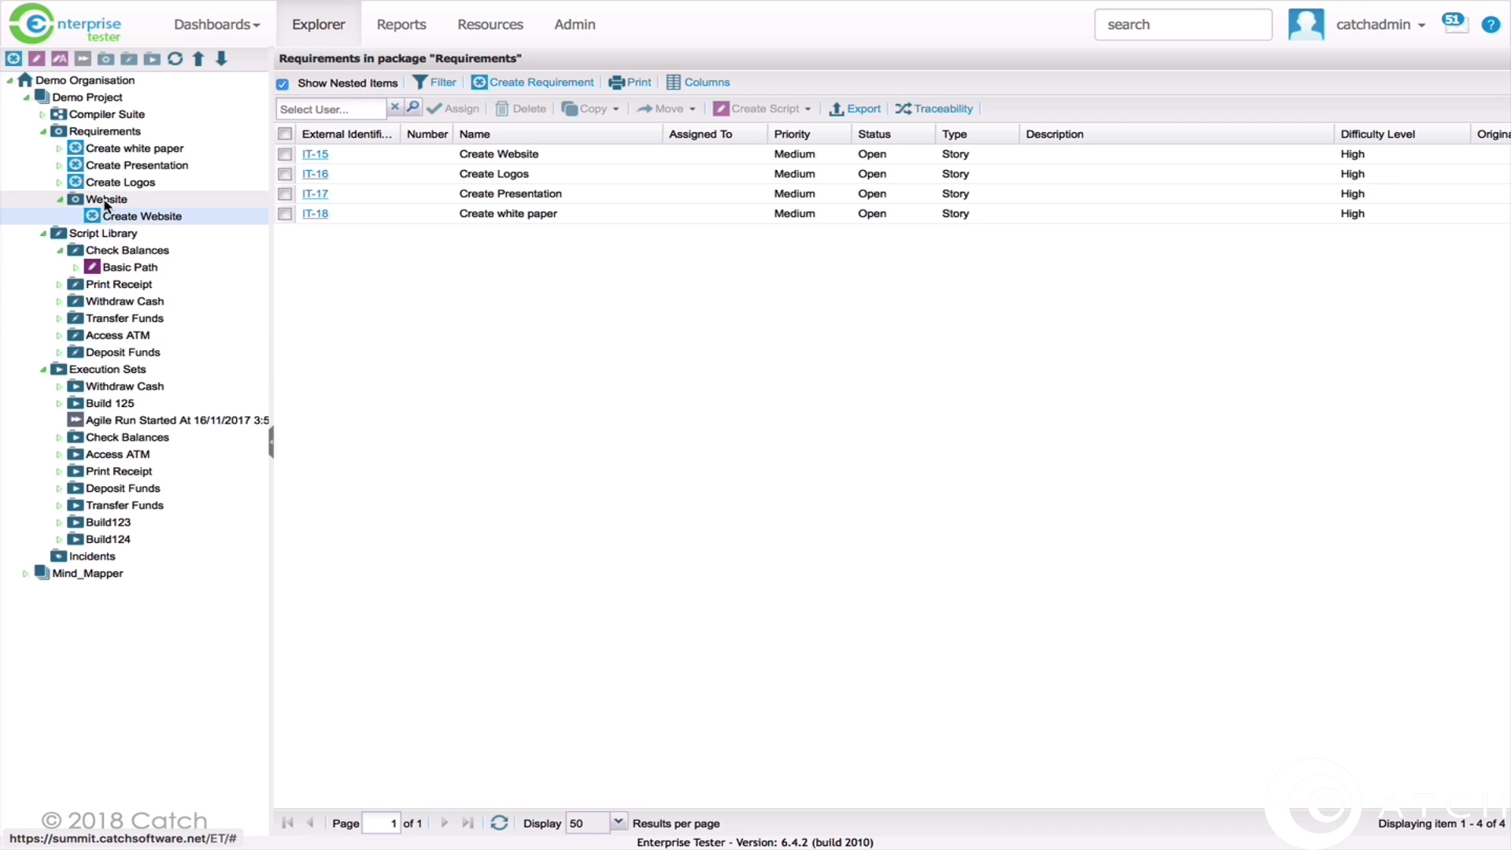
Move the Create Logos requirement into the Website package and collapse that package
{"action": "left_click_drag", "start_coordinate": [122, 183], "coordinate": [116, 206]}
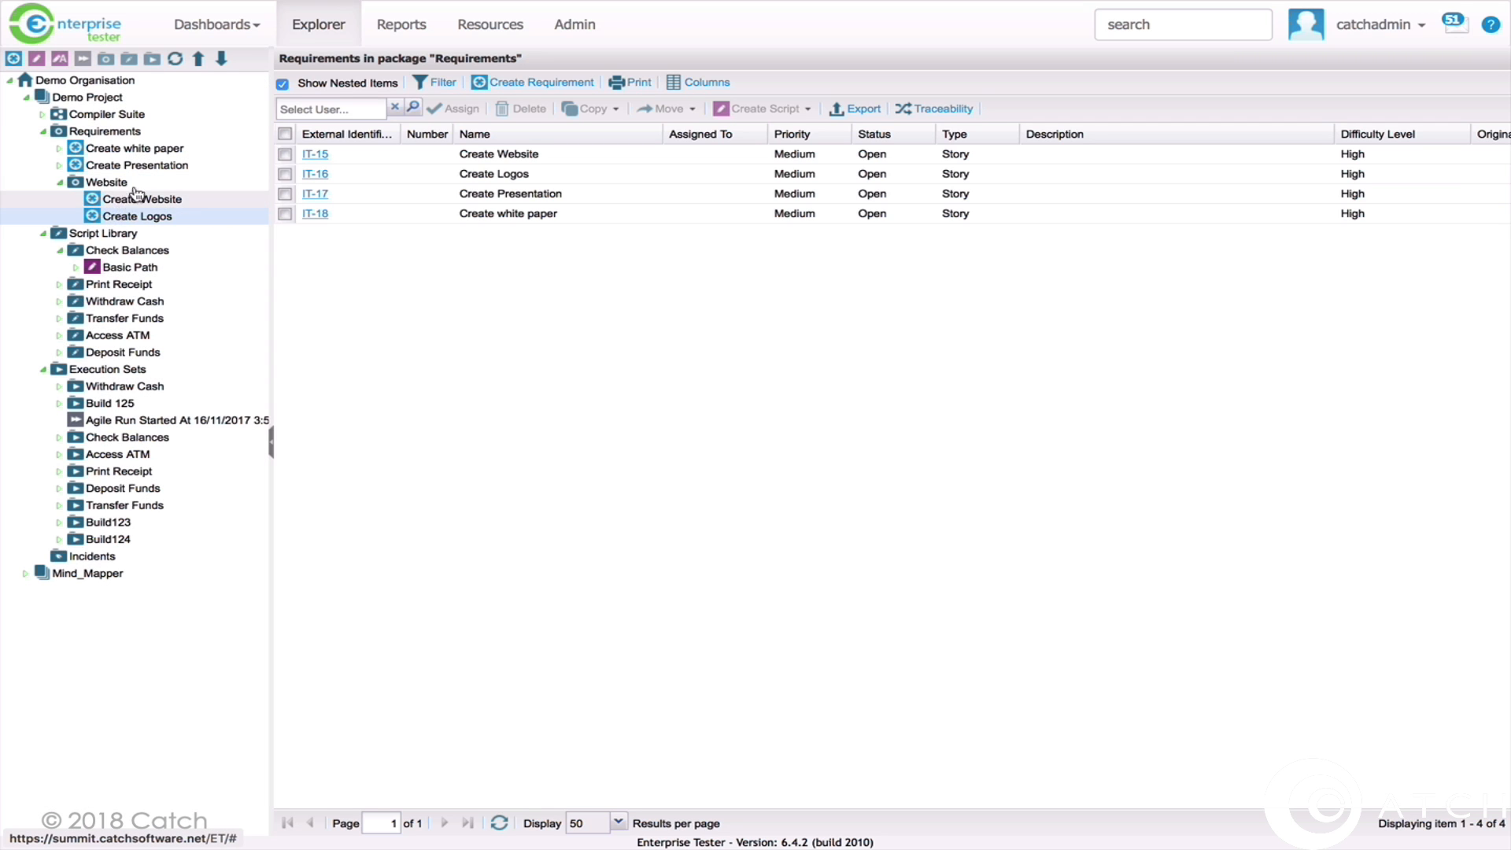
{"action": "left_click", "coordinate": [59, 181]}
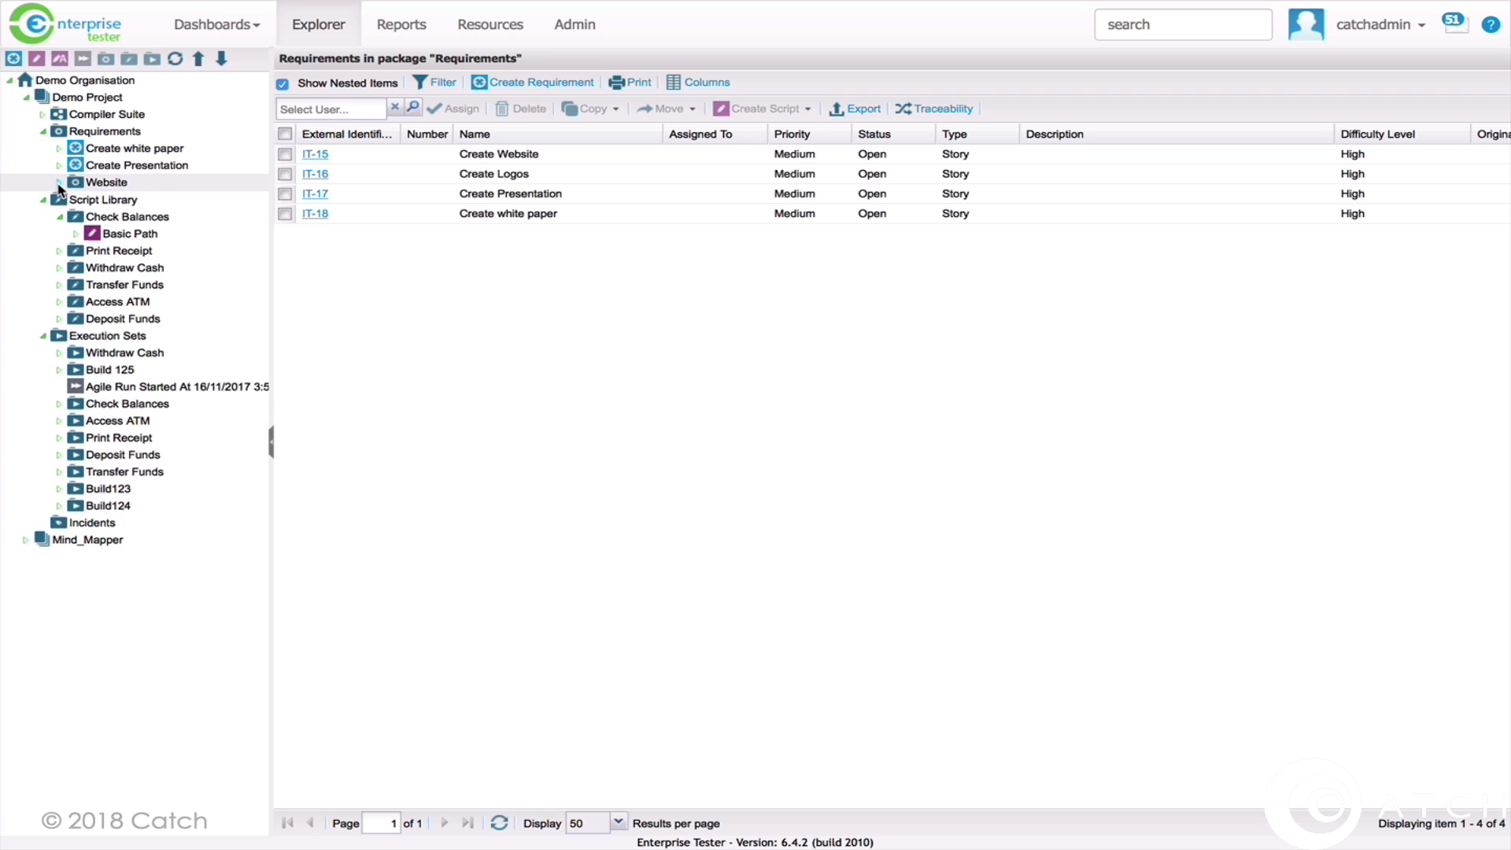
Add two requirement packages named Documentation and Design under Requirements
{"action": "right_click", "coordinate": [118, 133]}
{"action": "left_click", "coordinate": [150, 163]}
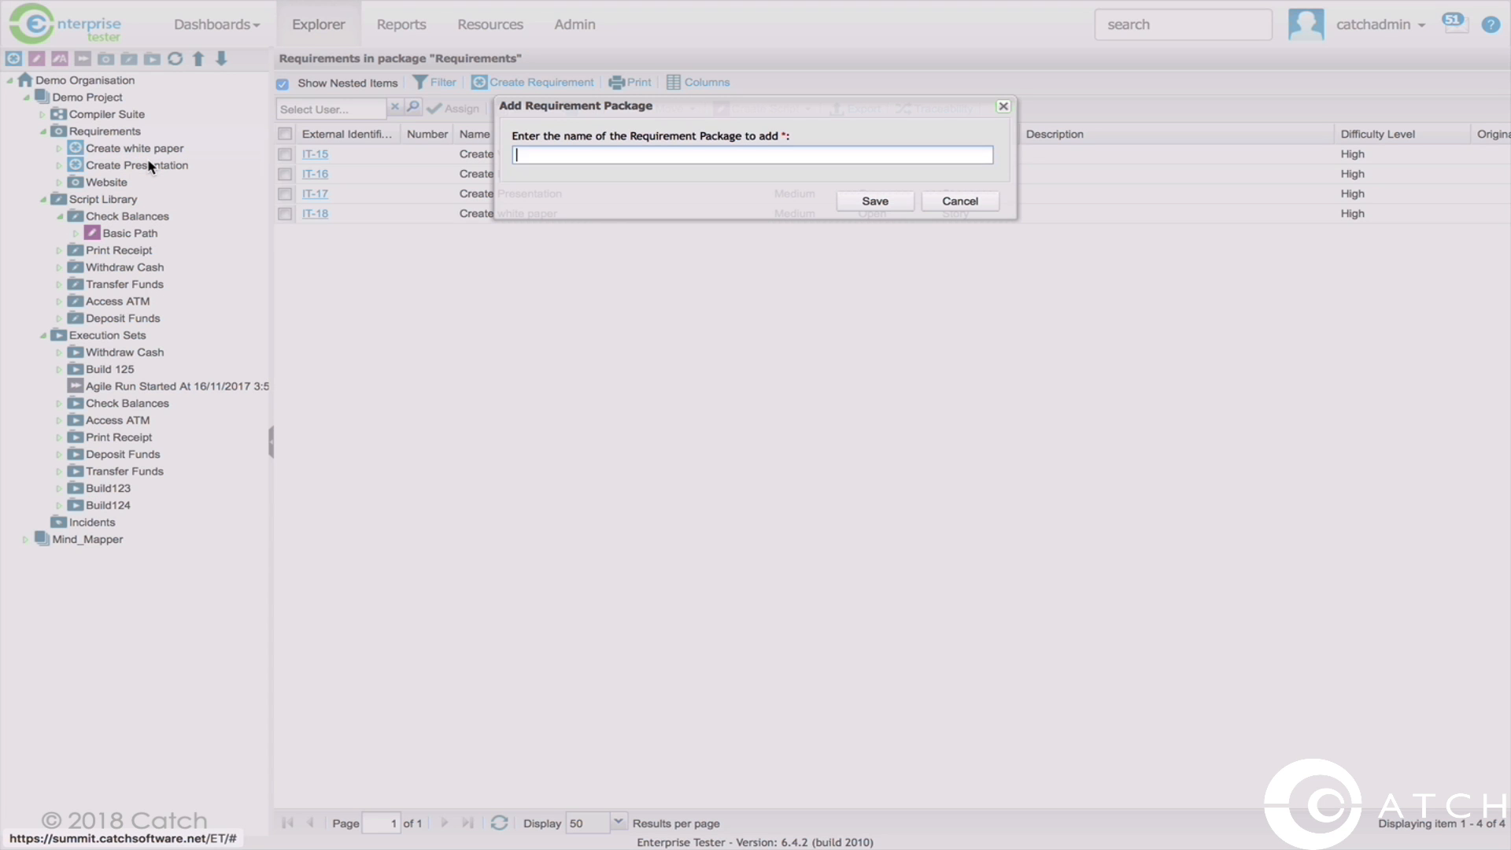
{"action": "type", "text": "Documentation"}
{"action": "key", "text": "Return"}
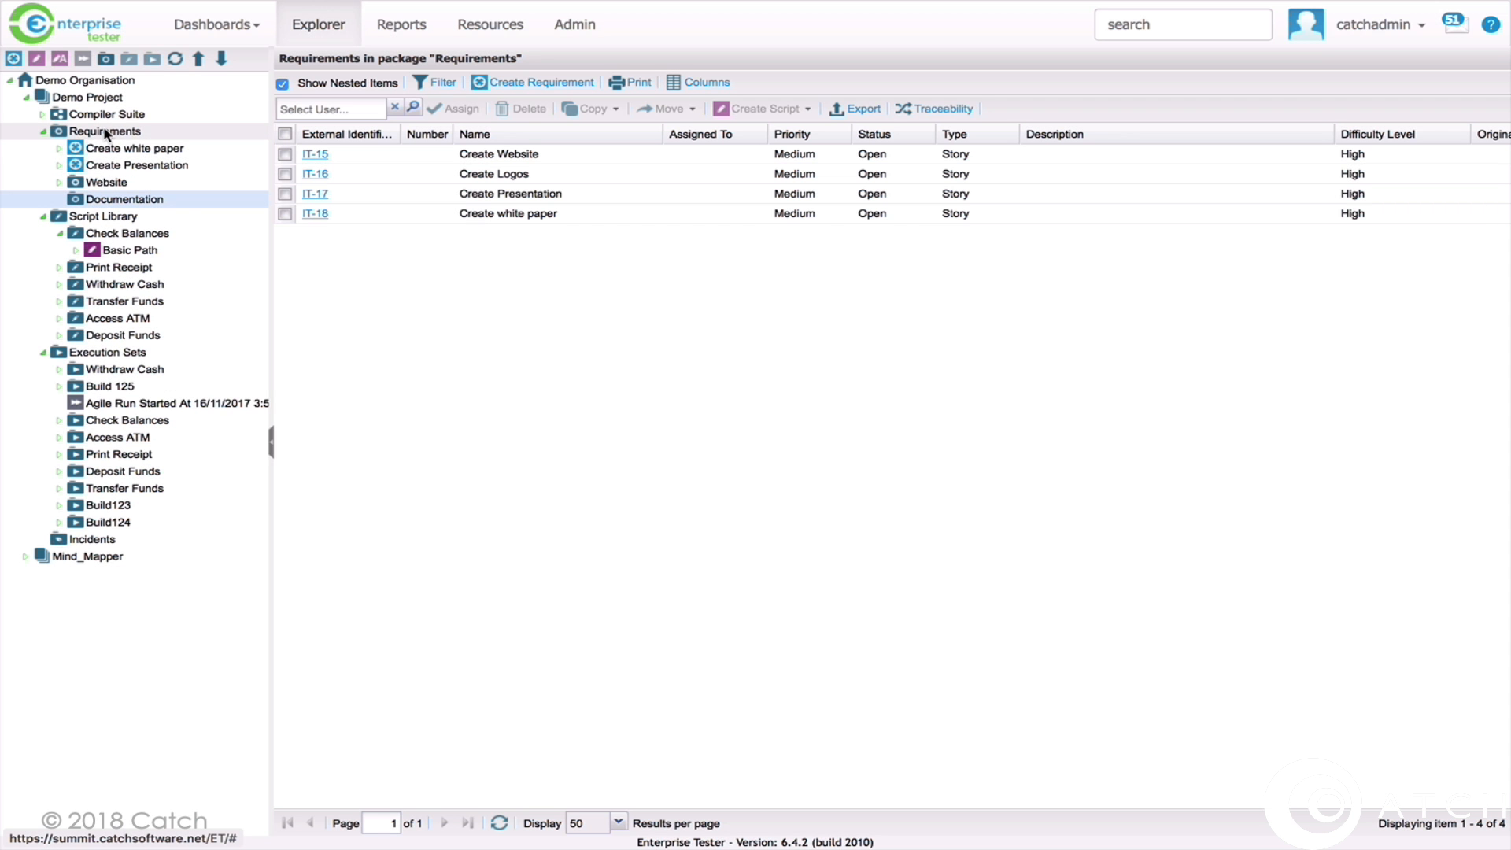
{"action": "right_click", "coordinate": [106, 132]}
{"action": "left_click", "coordinate": [150, 163]}
{"action": "type", "text": "Design"}
{"action": "key", "text": "Return"}
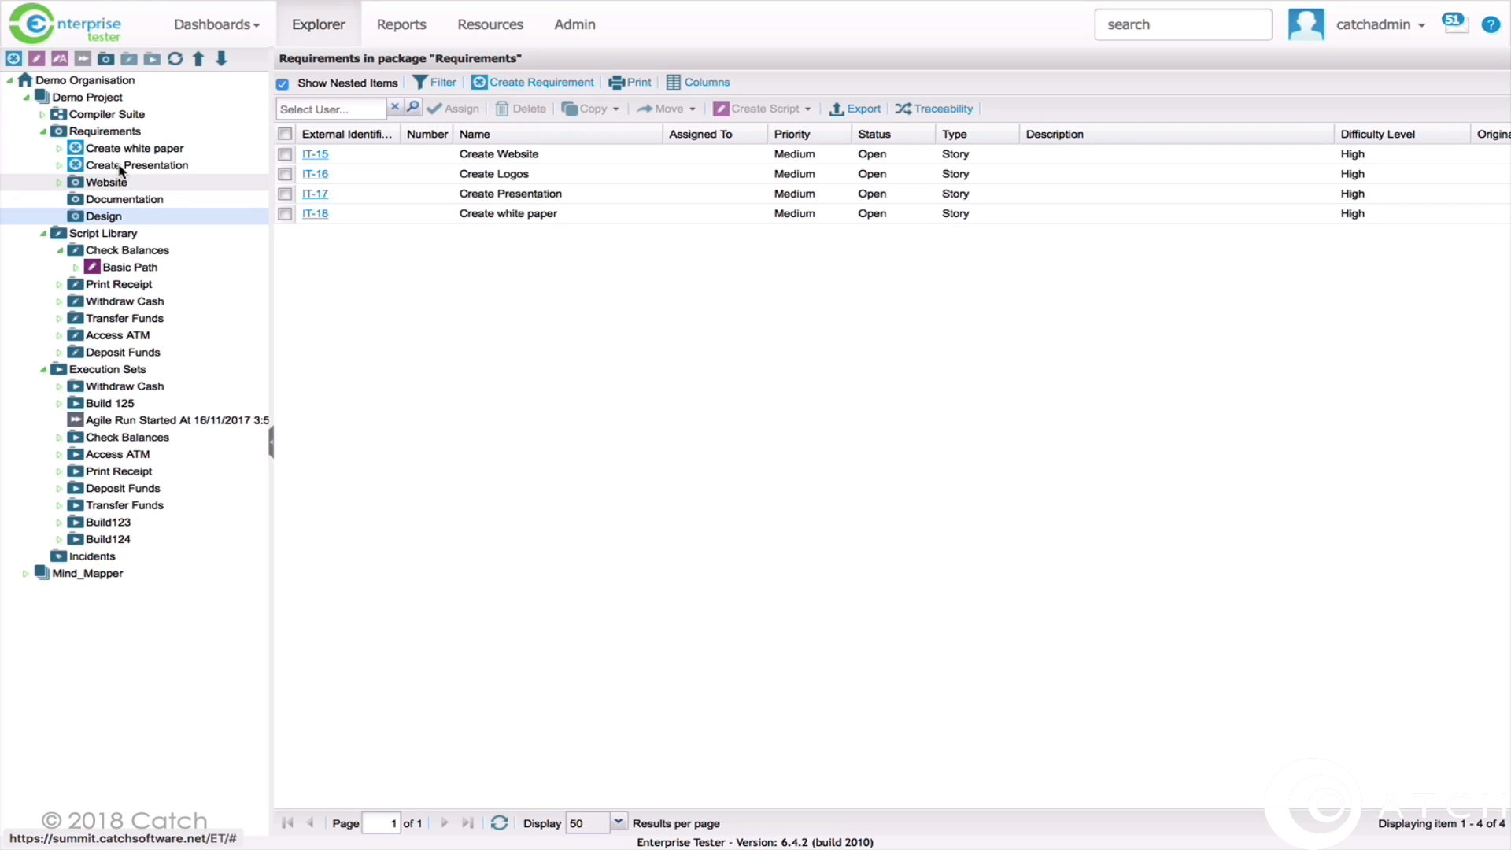
Move Create Presentation into the Design package and Create white paper into the Documentation package, and collapse both packages
{"action": "left_click_drag", "start_coordinate": [122, 169], "coordinate": [109, 217]}
{"action": "left_click_drag", "start_coordinate": [145, 149], "coordinate": [118, 185]}
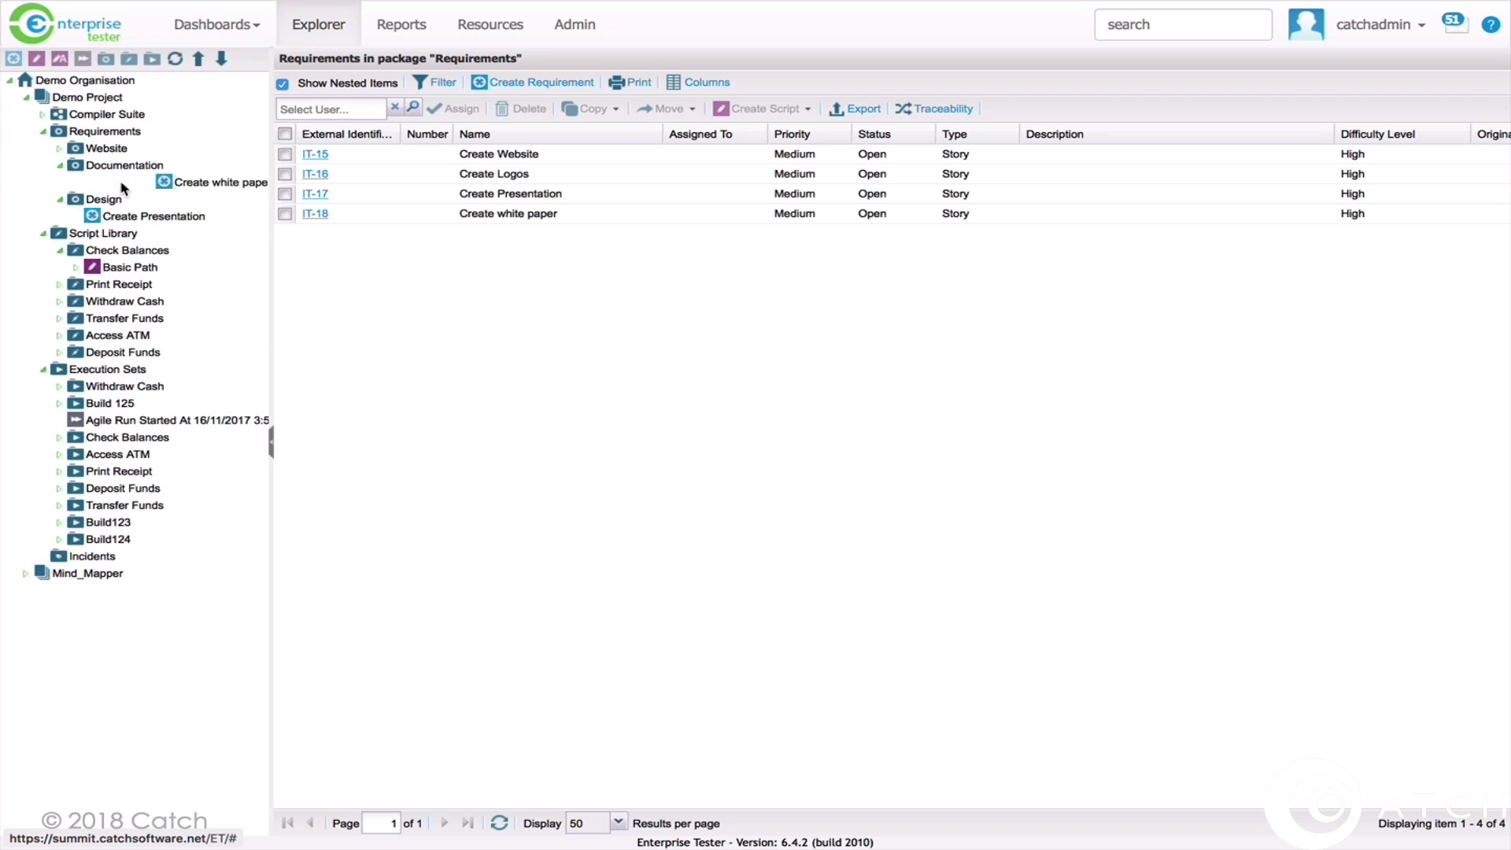
{"action": "left_click", "coordinate": [62, 200]}
{"action": "left_click", "coordinate": [59, 166]}
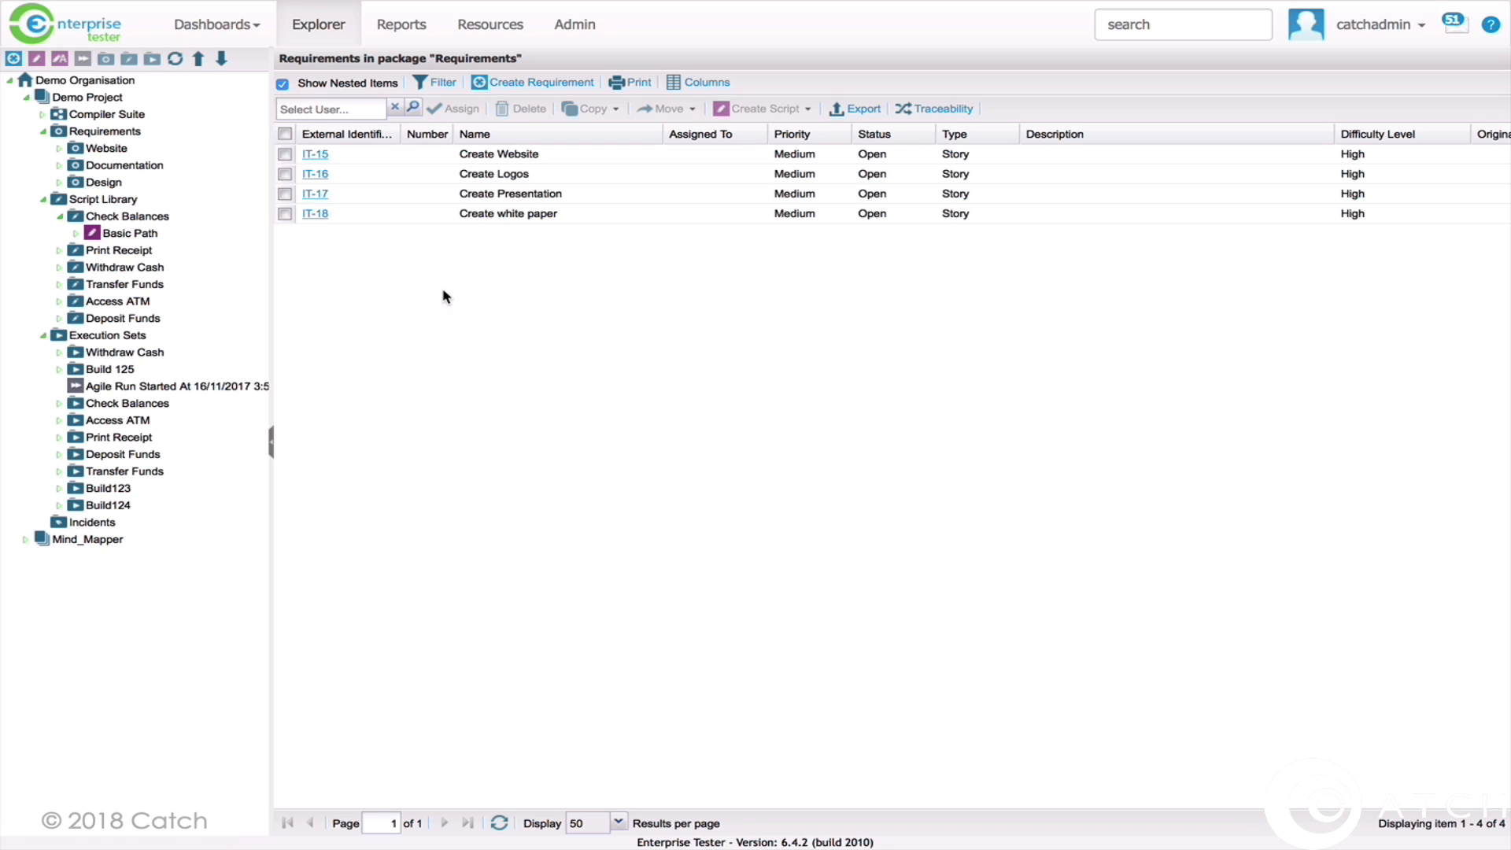
Create a test script from the Create white paper requirement in Demo Project's Script Library, with Retain Structure enabled
{"action": "left_click", "coordinate": [284, 214]}
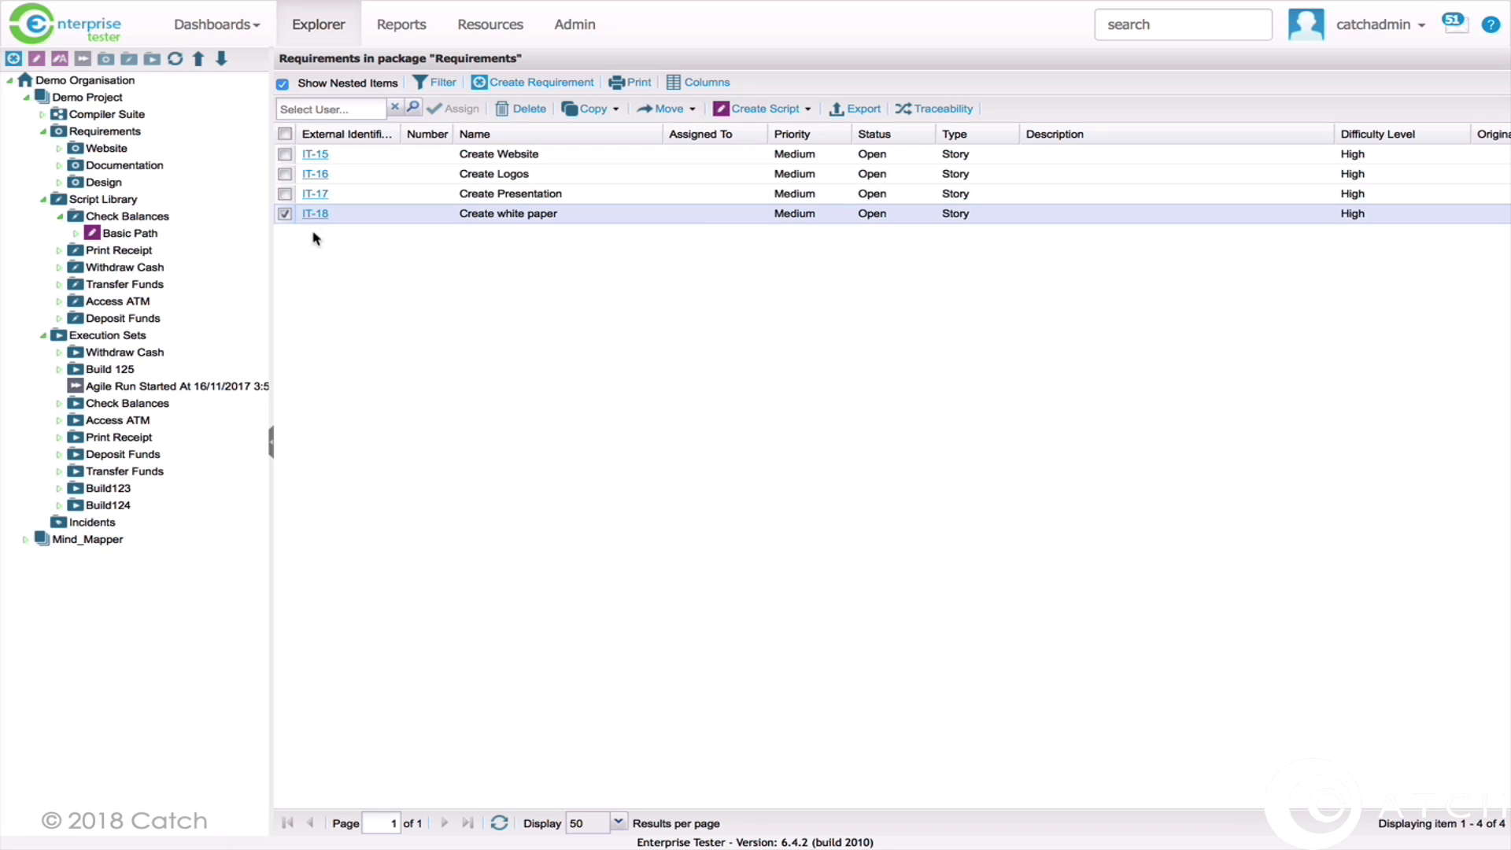
{"action": "left_click", "coordinate": [809, 109]}
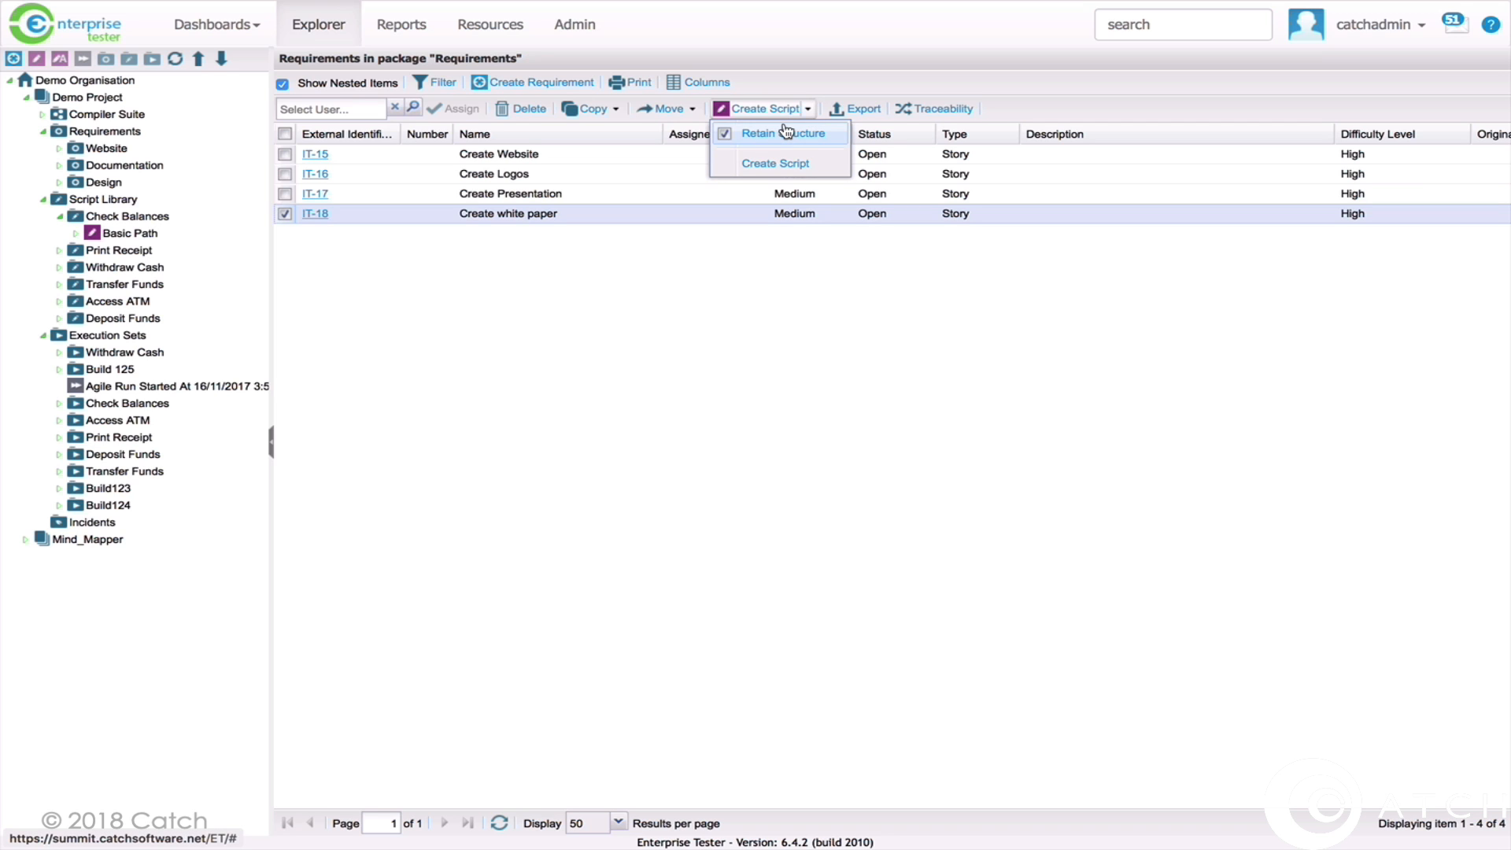
{"action": "left_click", "coordinate": [758, 163]}
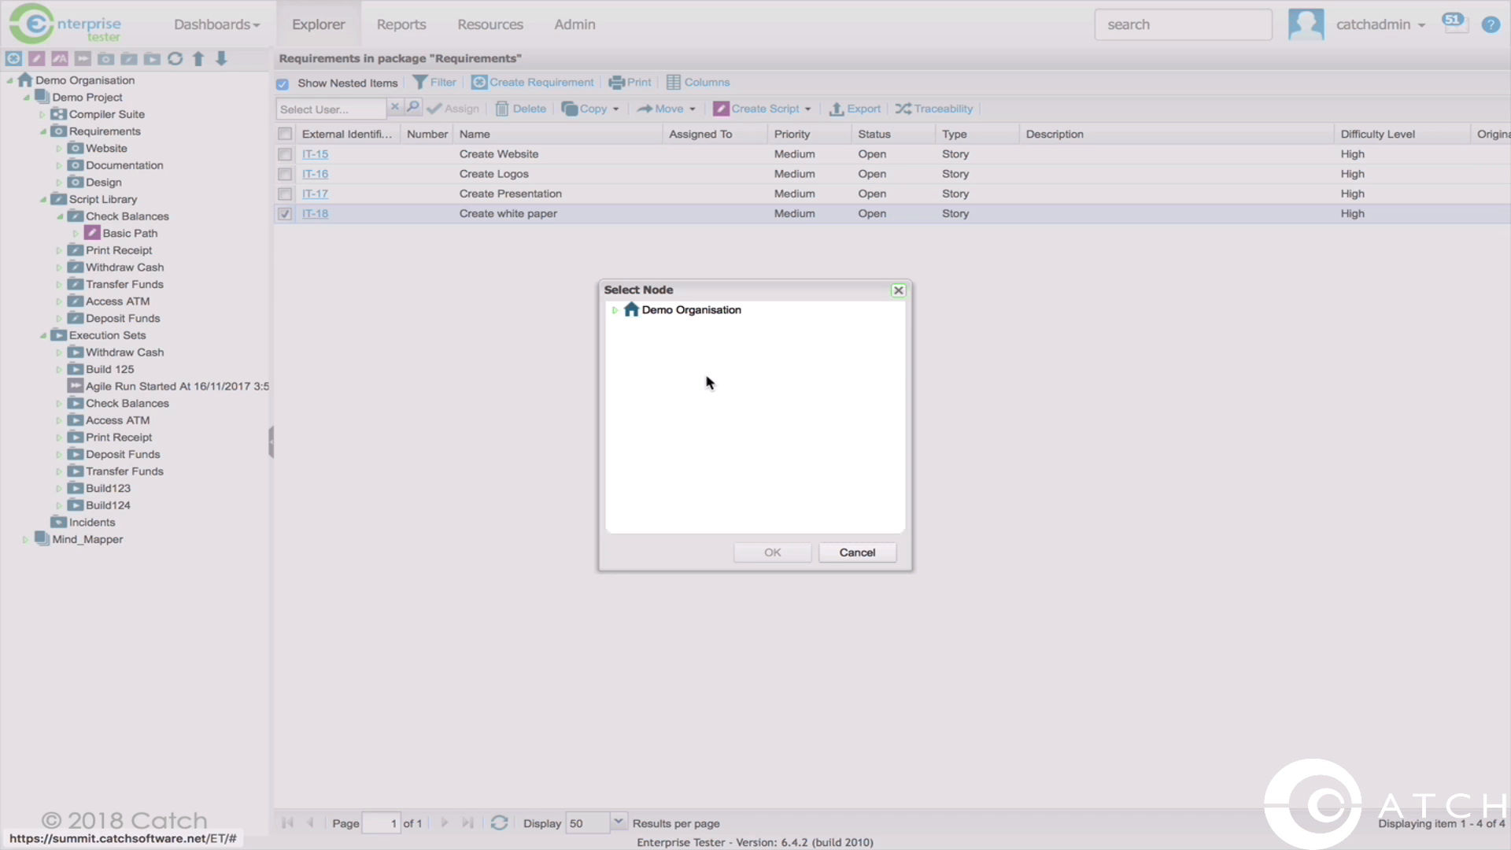
{"action": "left_click", "coordinate": [619, 312]}
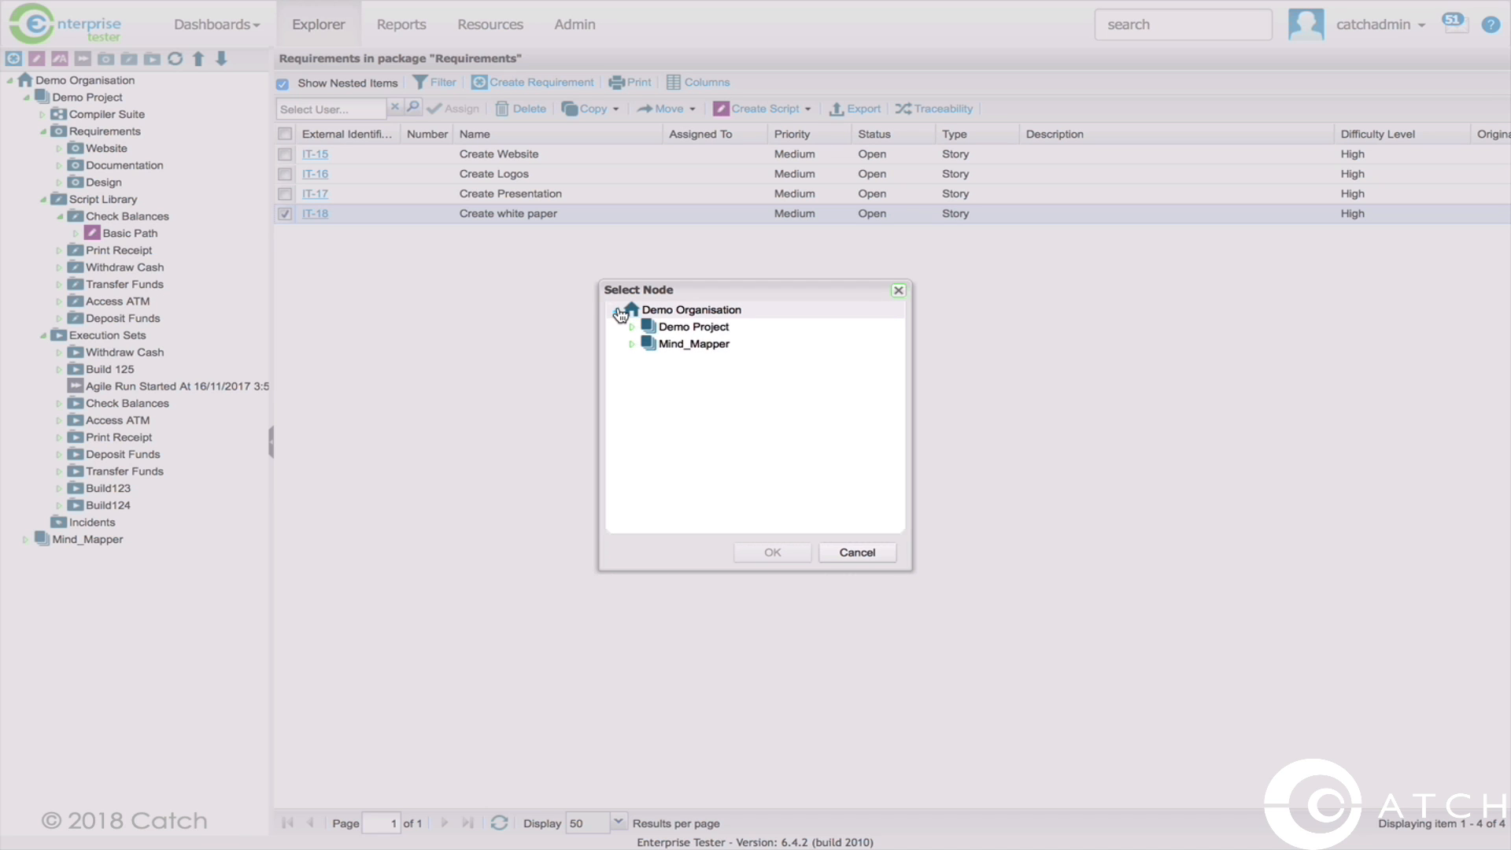
{"action": "left_click", "coordinate": [633, 327]}
{"action": "left_click", "coordinate": [649, 344]}
{"action": "left_click", "coordinate": [697, 347]}
{"action": "left_click", "coordinate": [775, 551]}
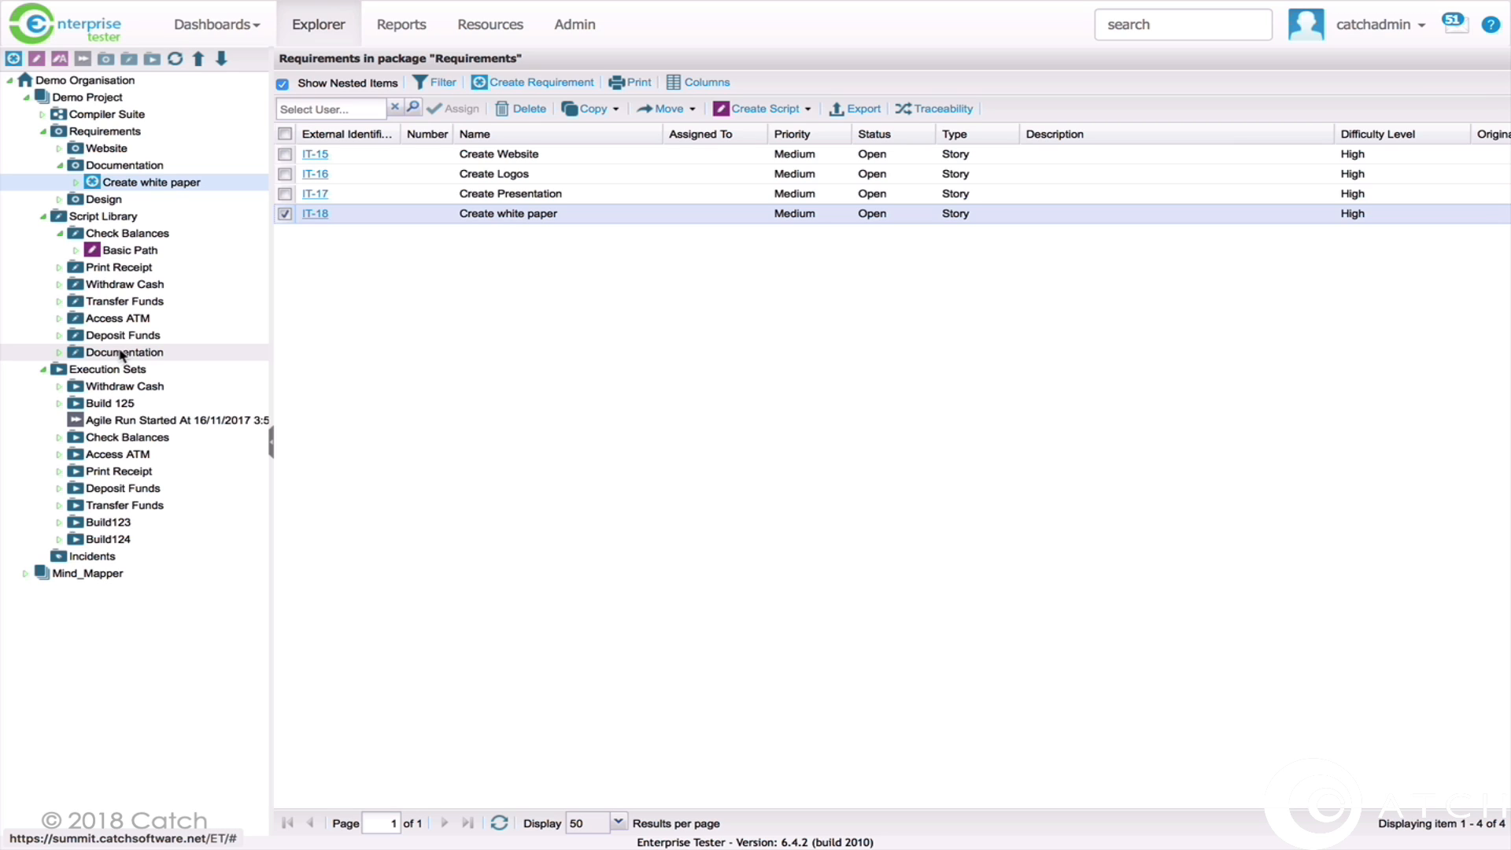
Open the Create white paper test script in the Script Library's Documentation package and view its Steps and Relationships
{"action": "left_click", "coordinate": [59, 352]}
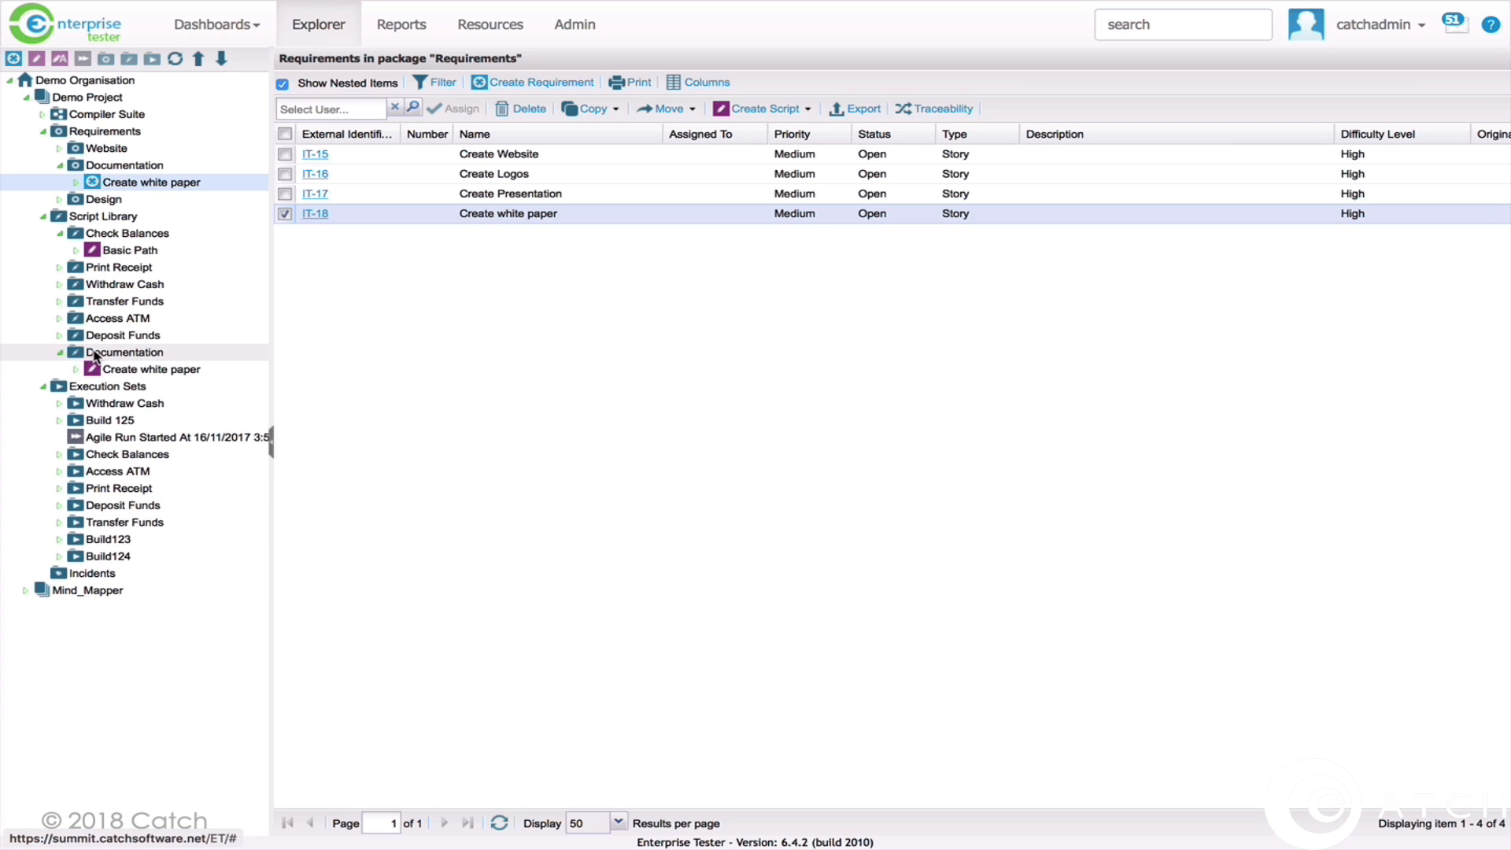
{"action": "left_click", "coordinate": [124, 352]}
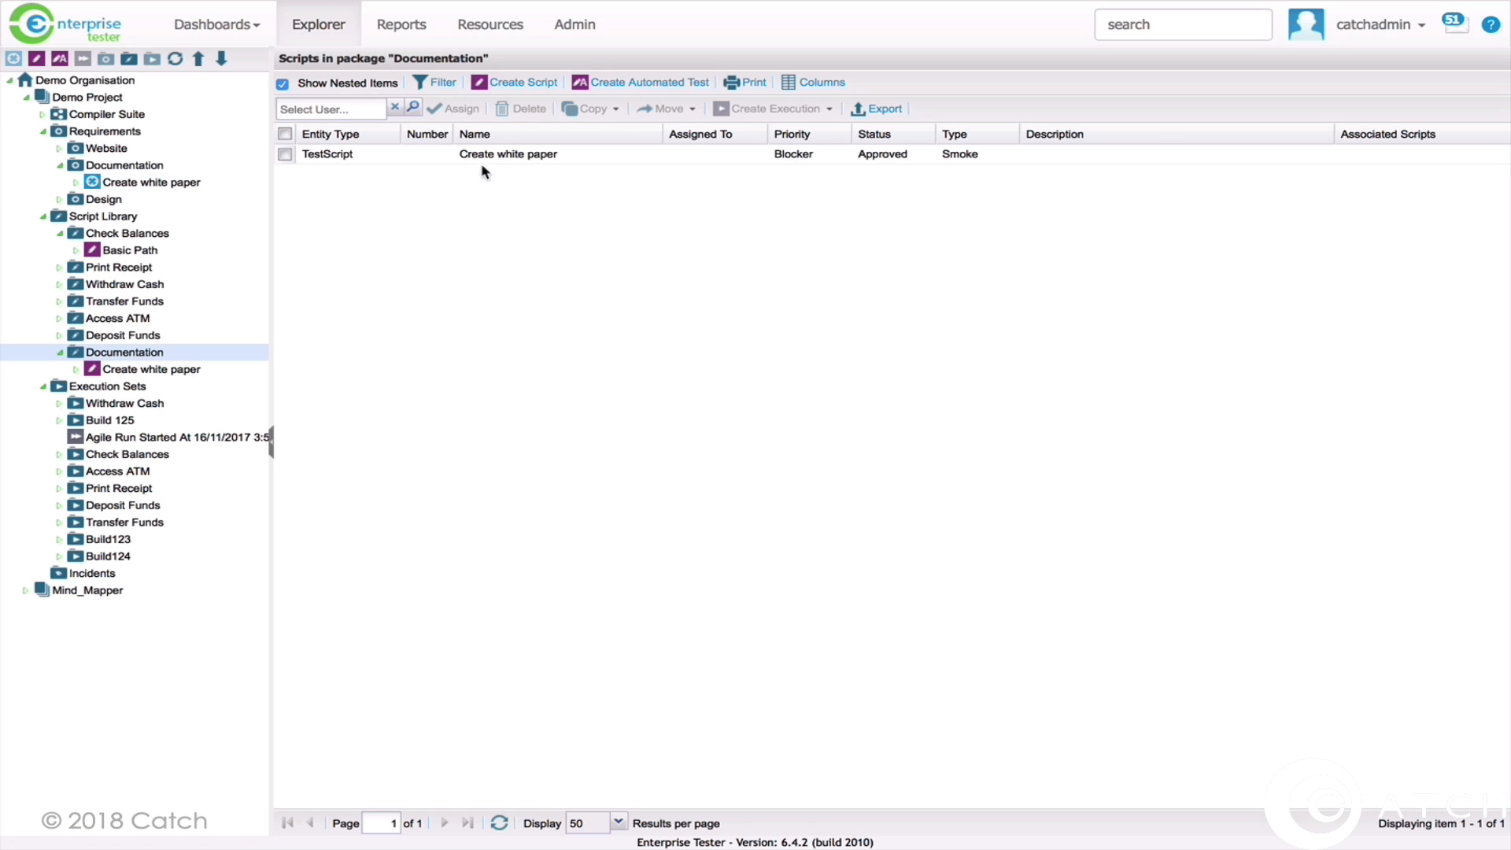
{"action": "left_click", "coordinate": [285, 154]}
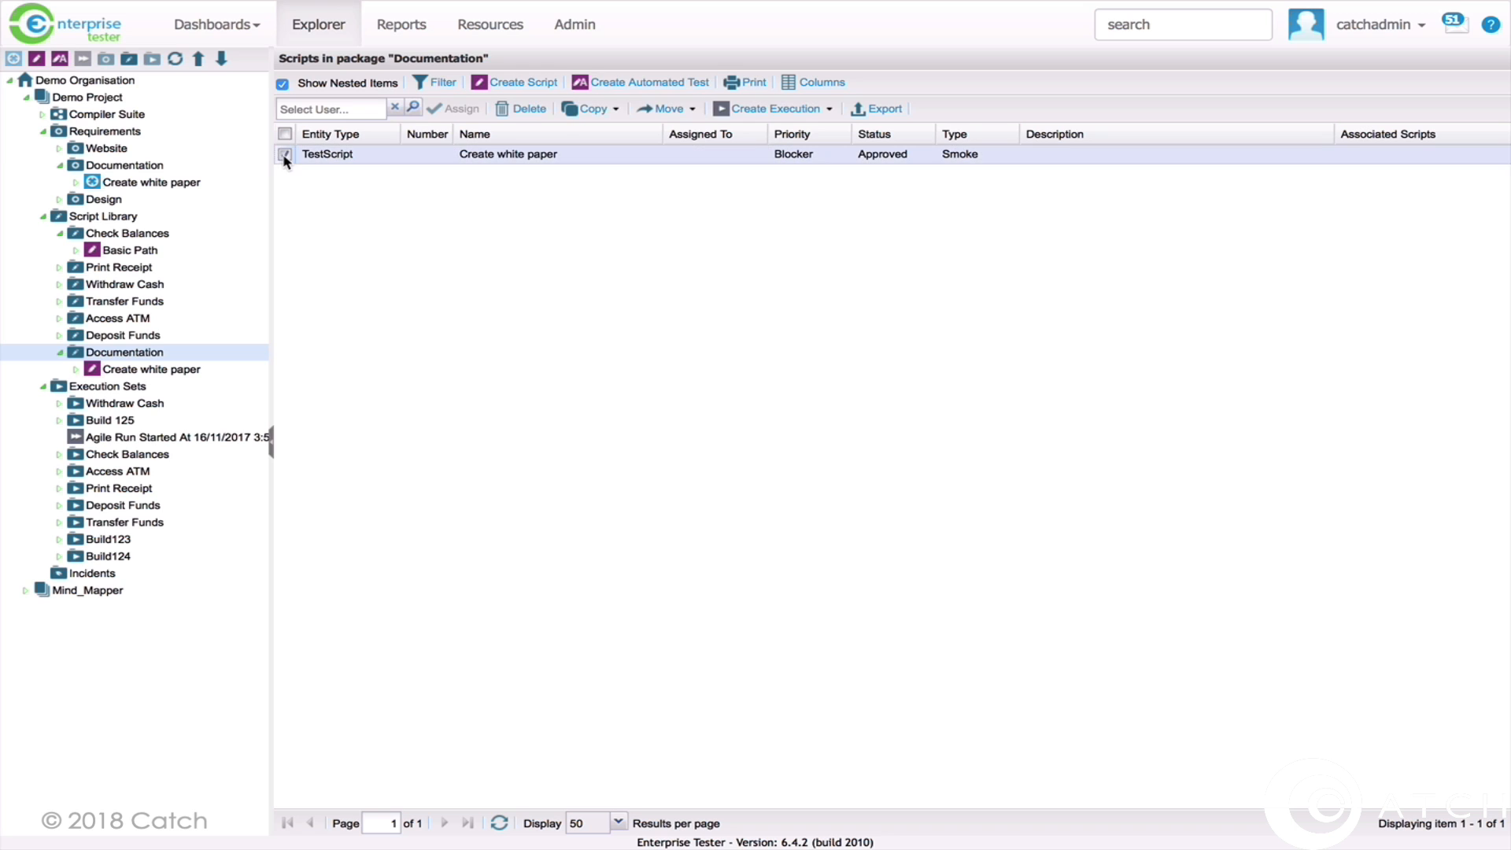
{"action": "double_click", "coordinate": [551, 155]}
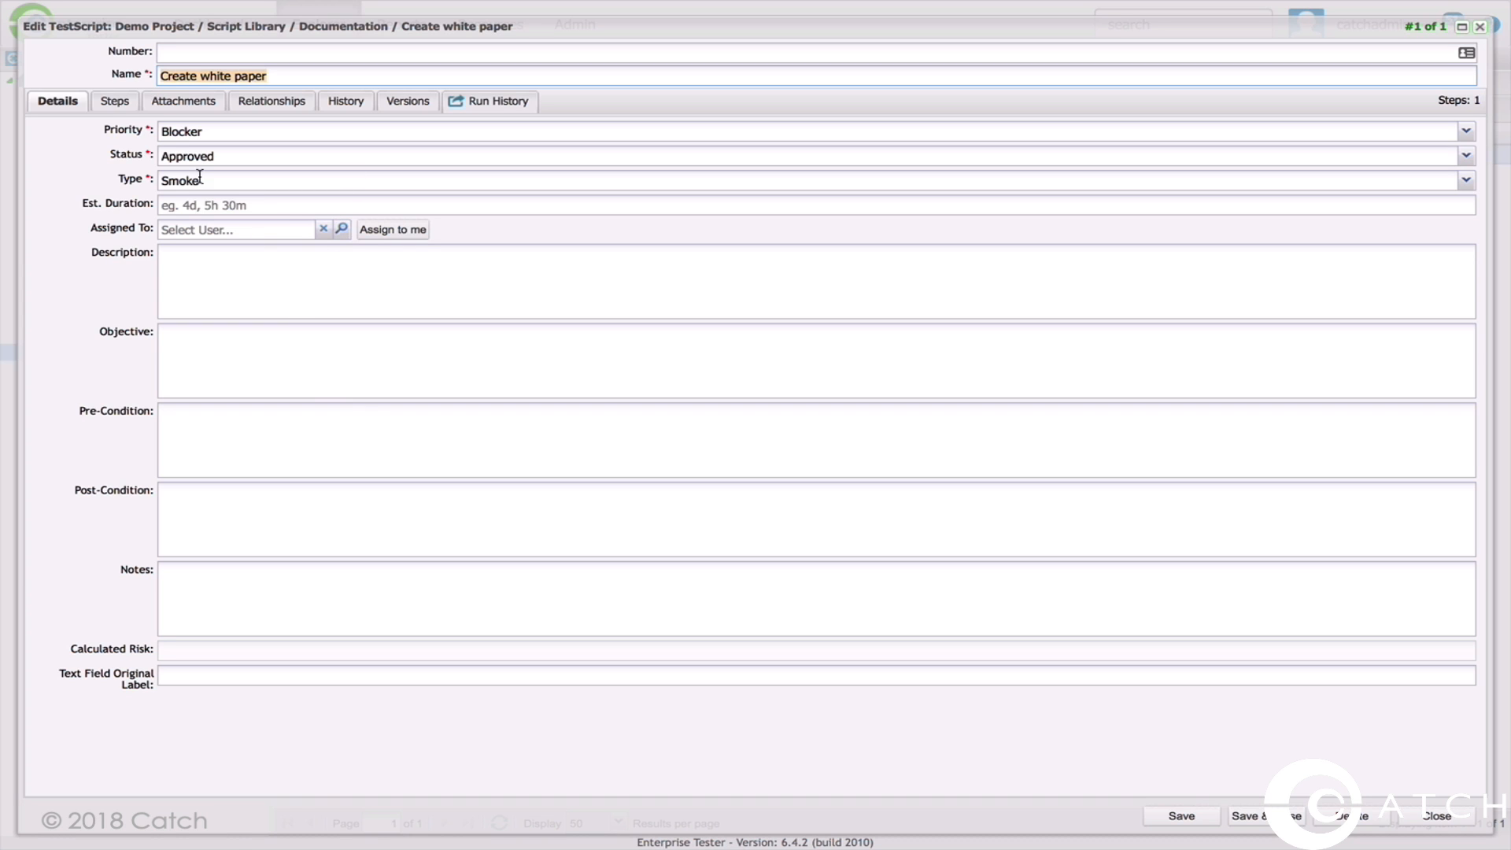
{"action": "left_click", "coordinate": [115, 101]}
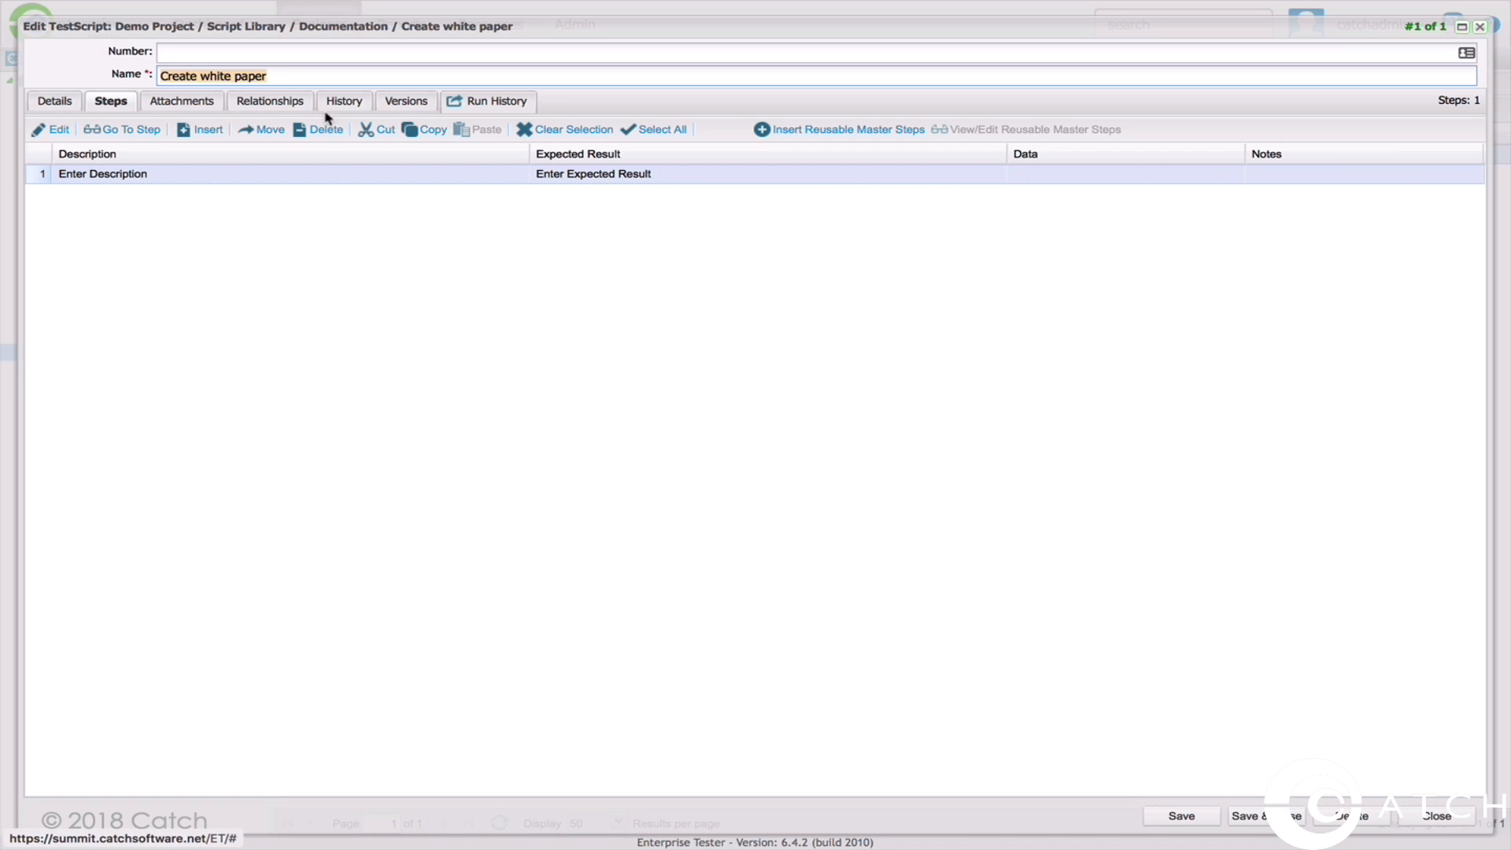
{"action": "left_click", "coordinate": [294, 102]}
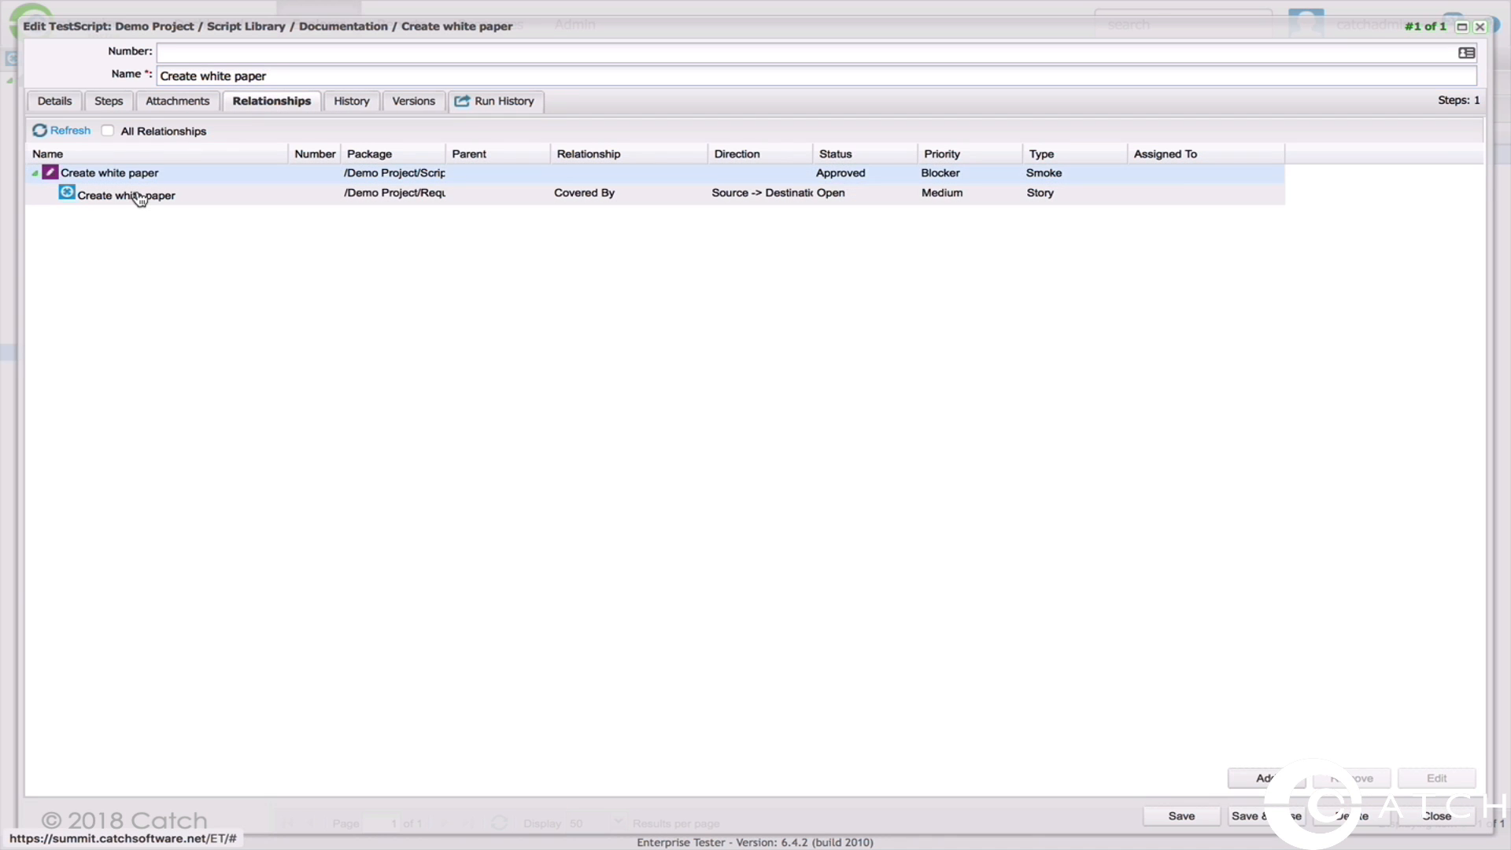
Open the related Create white paper requirement from the script's relationships, view its Relationships, and close it
{"action": "left_click", "coordinate": [144, 175]}
{"action": "left_click", "coordinate": [145, 197]}
{"action": "double_click", "coordinate": [145, 197]}
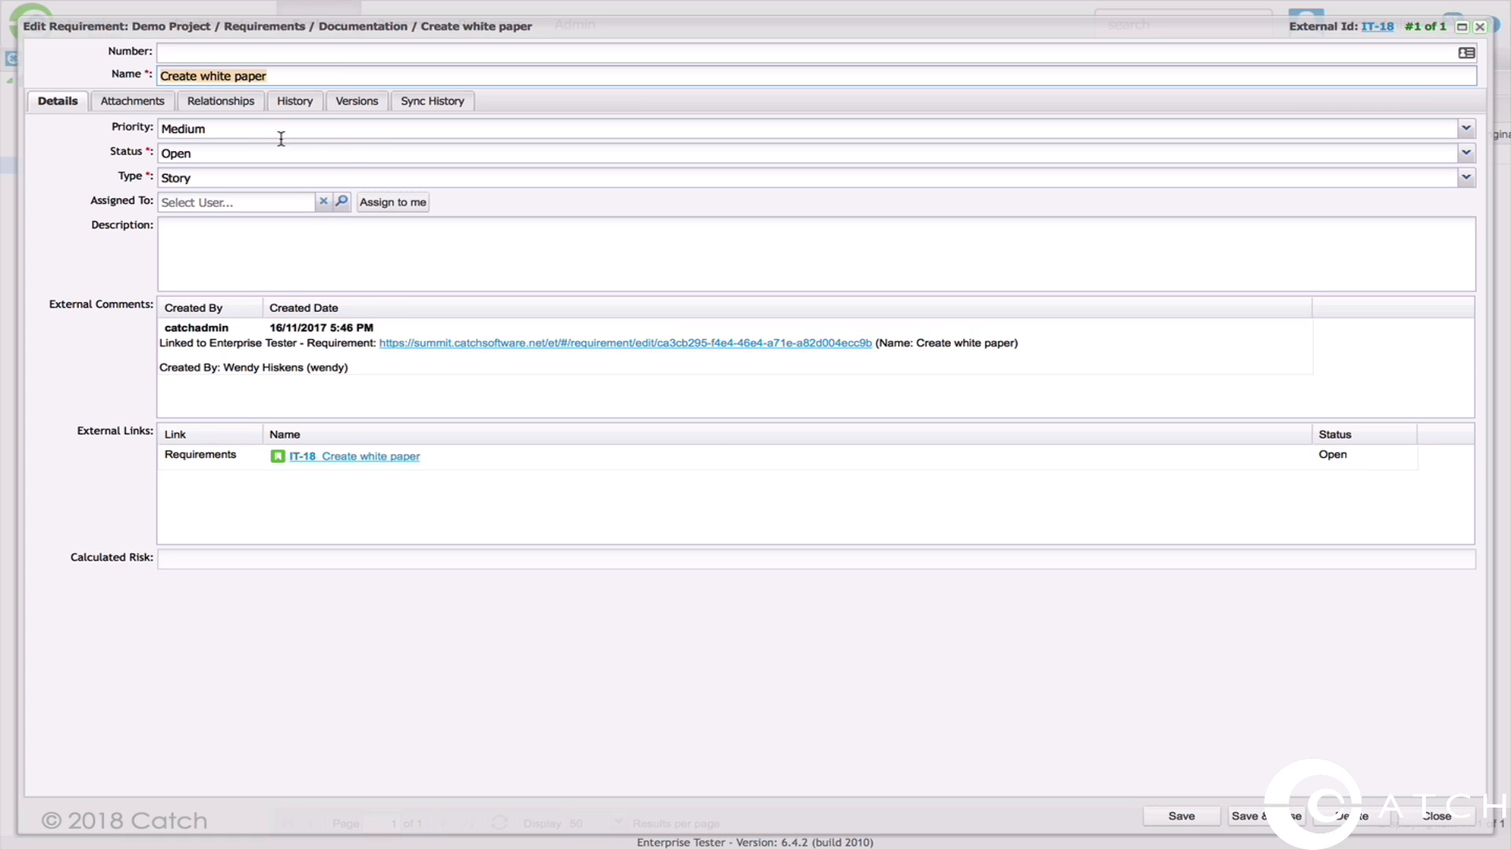
{"action": "left_click", "coordinate": [236, 106]}
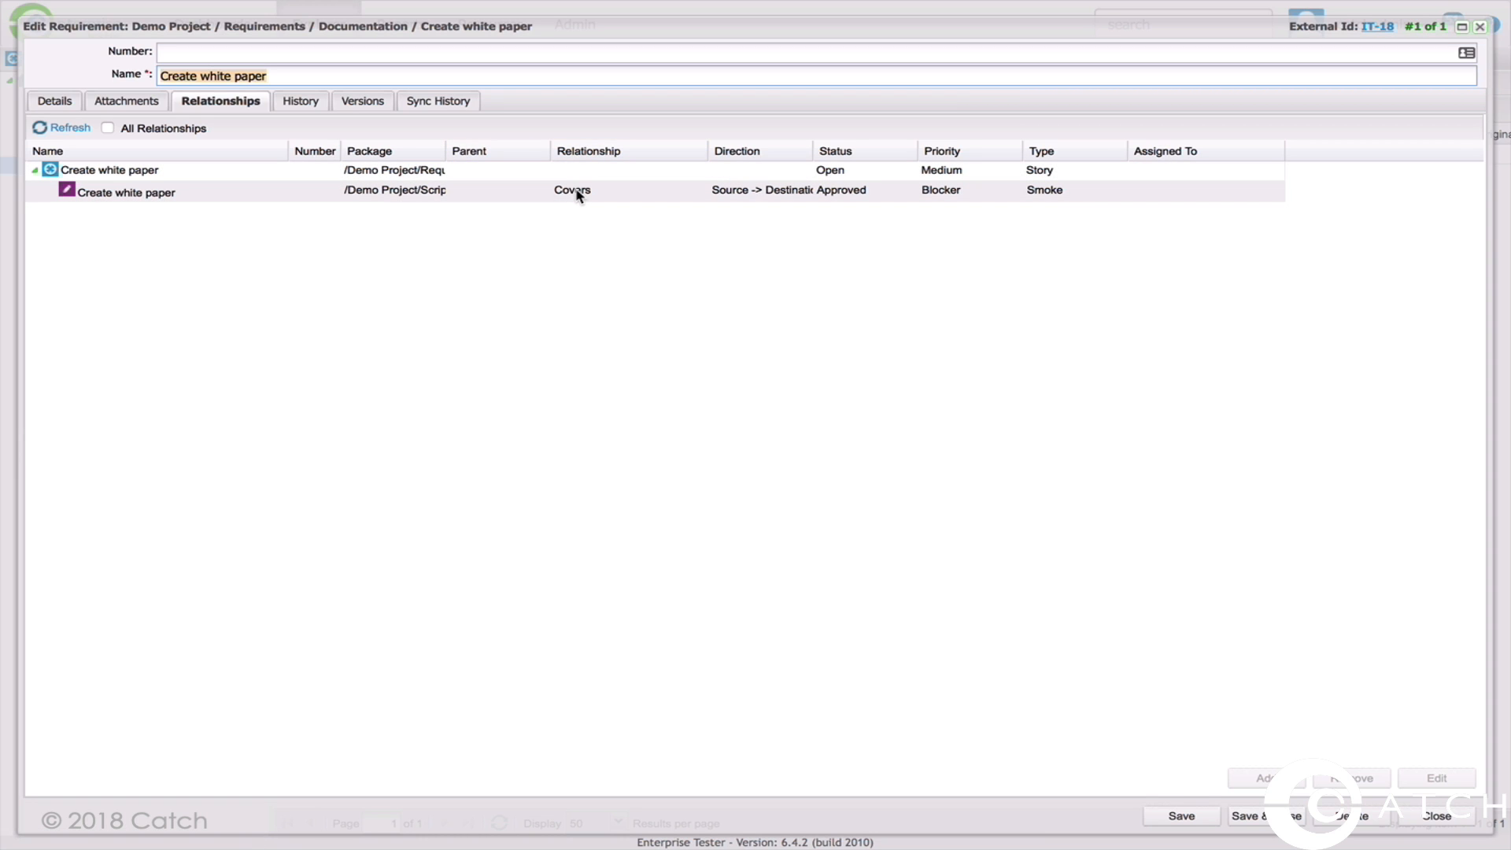
{"action": "left_click", "coordinate": [1443, 820]}
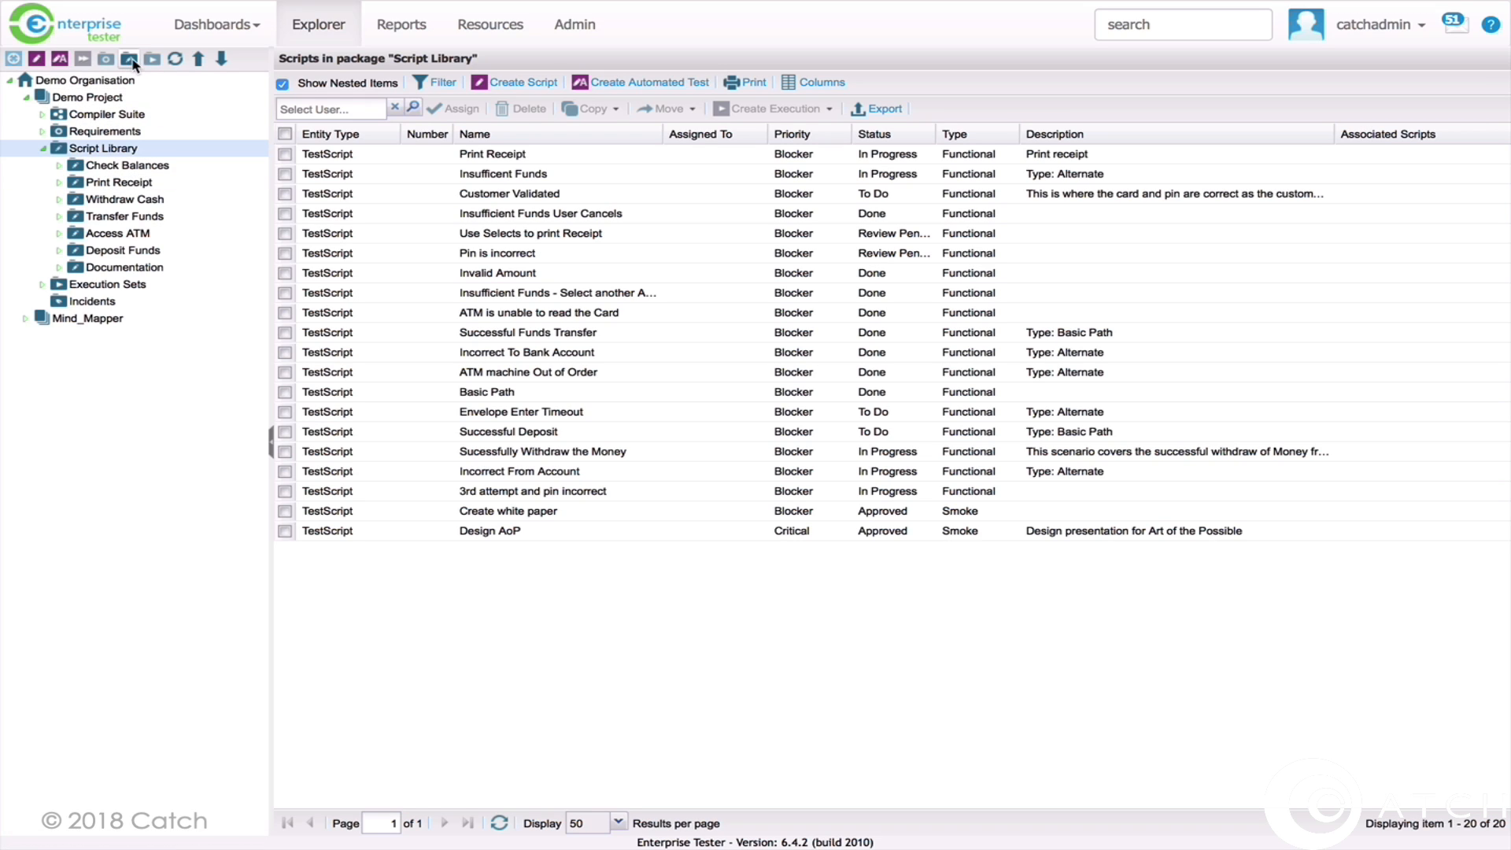
View the available actions for the Script Library and its Check Balances package without choosing any
{"action": "right_click", "coordinate": [97, 152]}
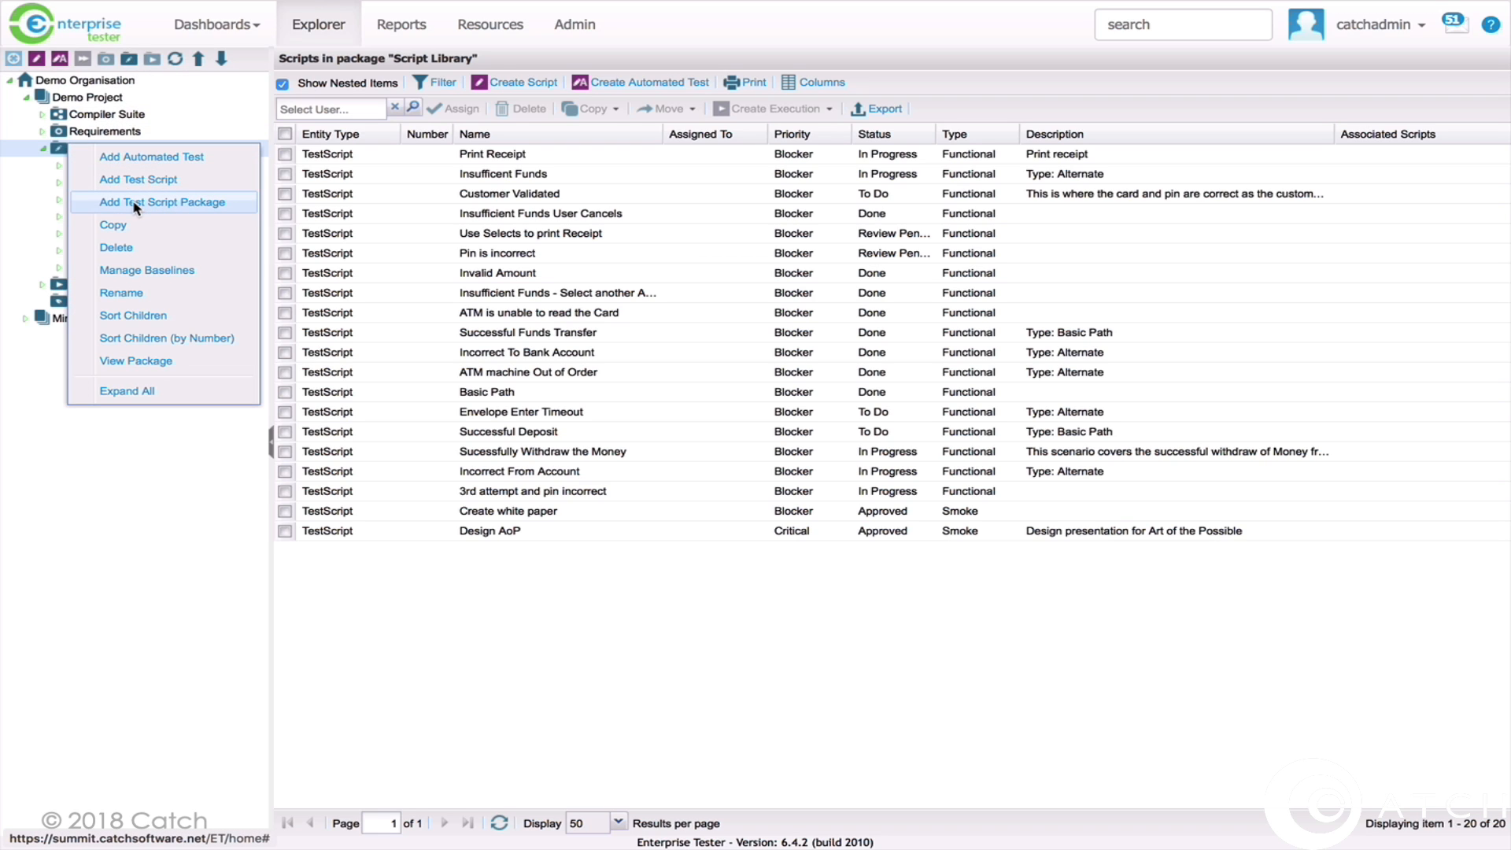
{"action": "left_click", "coordinate": [60, 153]}
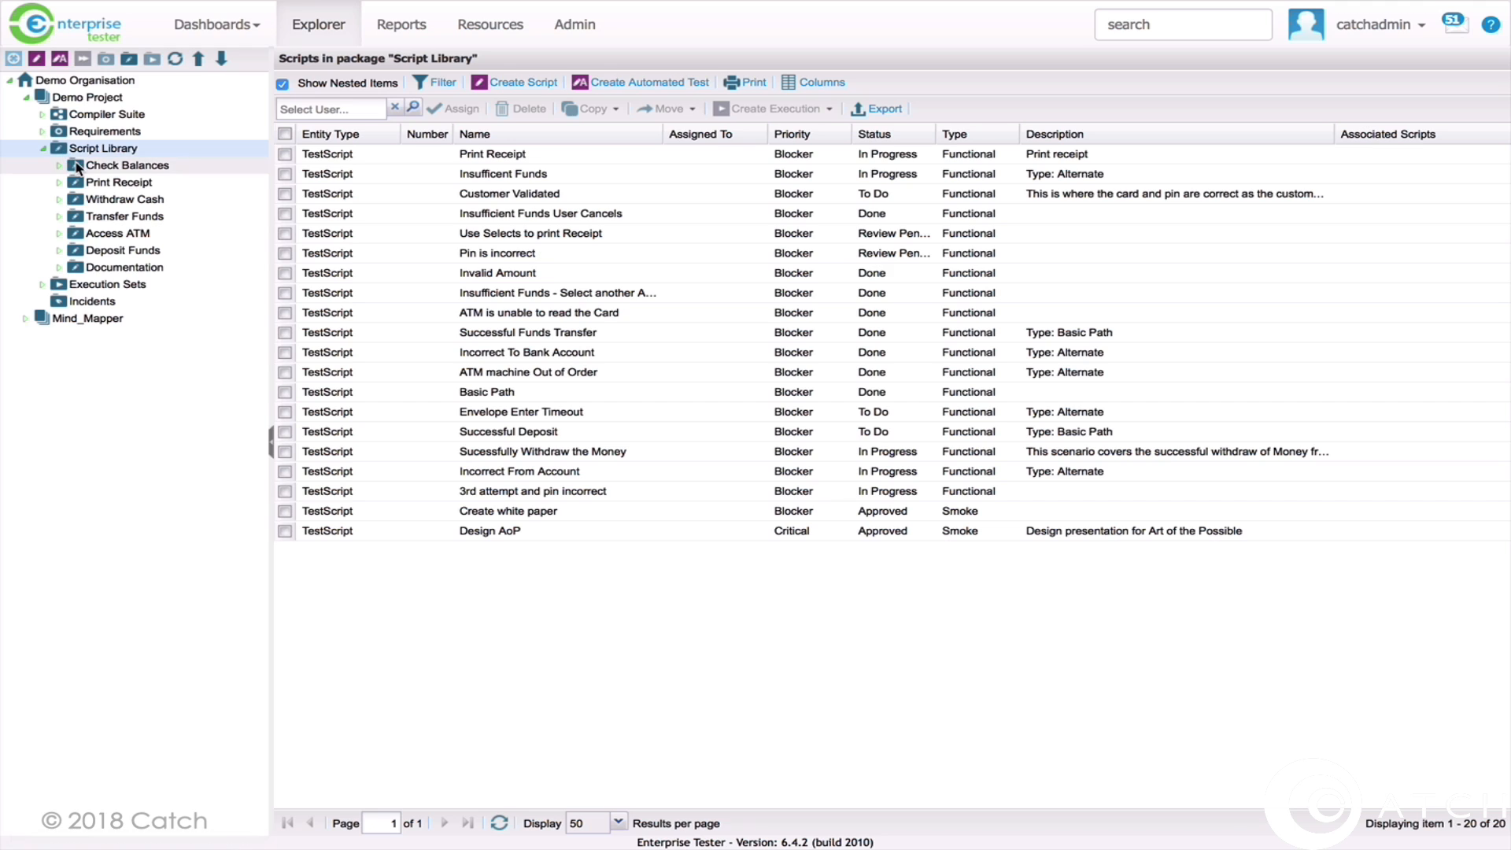
{"action": "left_click", "coordinate": [79, 167]}
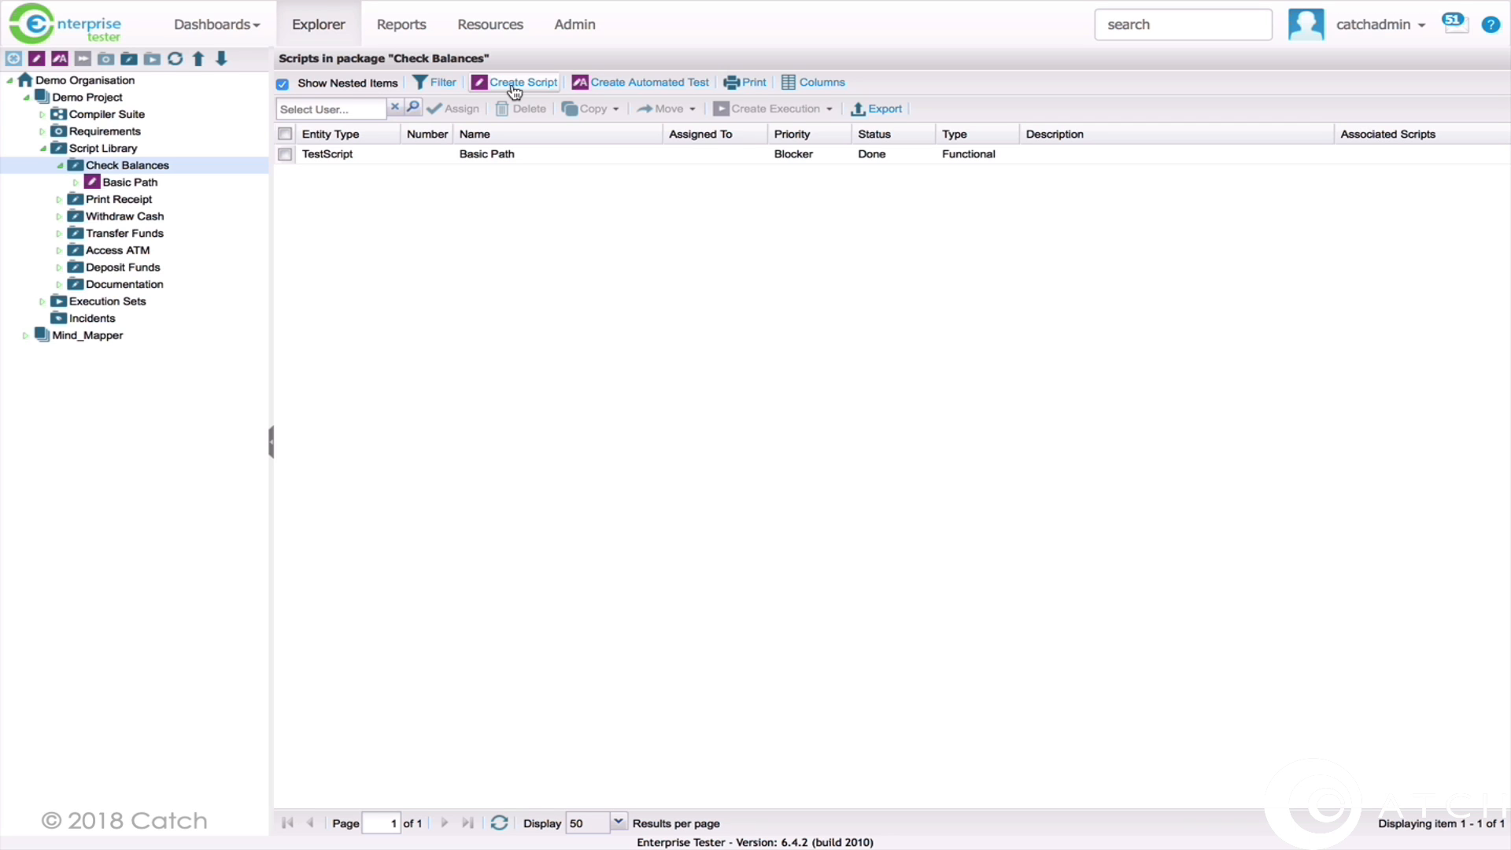
{"action": "right_click", "coordinate": [144, 167]}
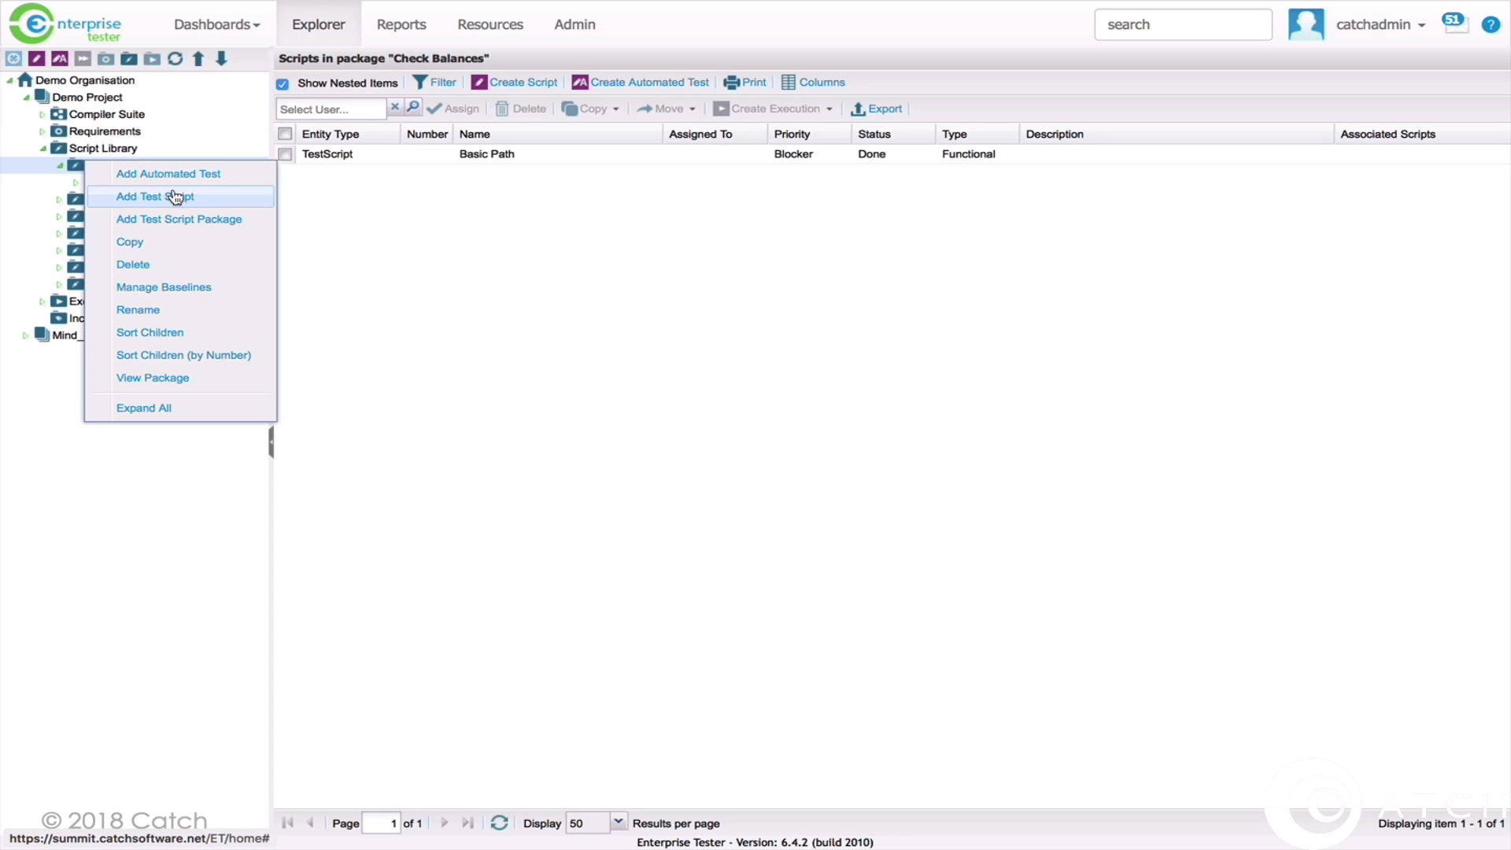
{"action": "left_click", "coordinate": [482, 229]}
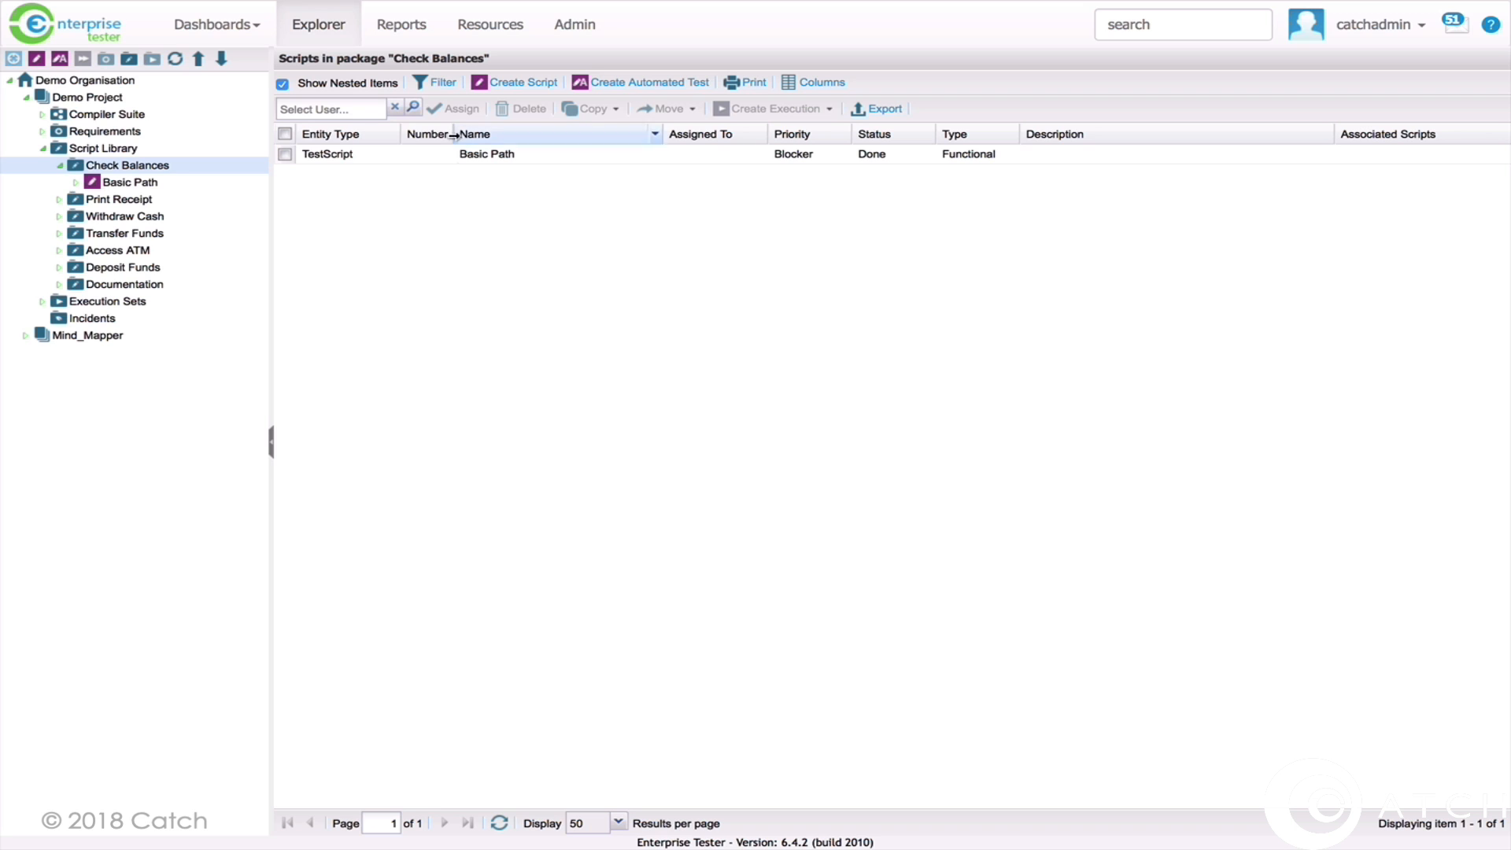
Open the Basic Path test script in Check Balances and review its detail fields, including the Priority and Type options
{"action": "double_click", "coordinate": [341, 156]}
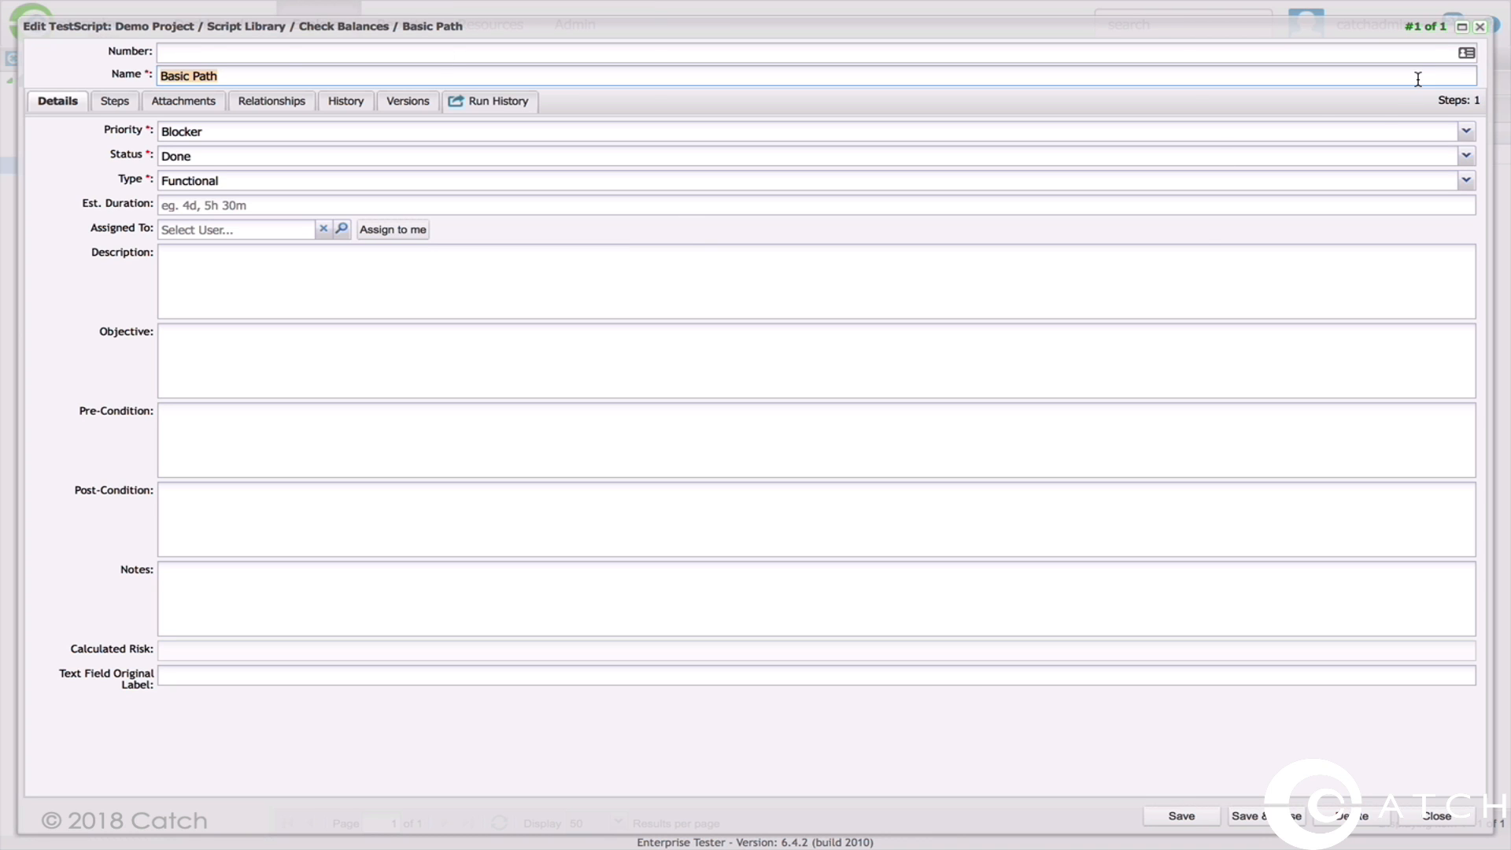
{"action": "left_click", "coordinate": [1467, 134]}
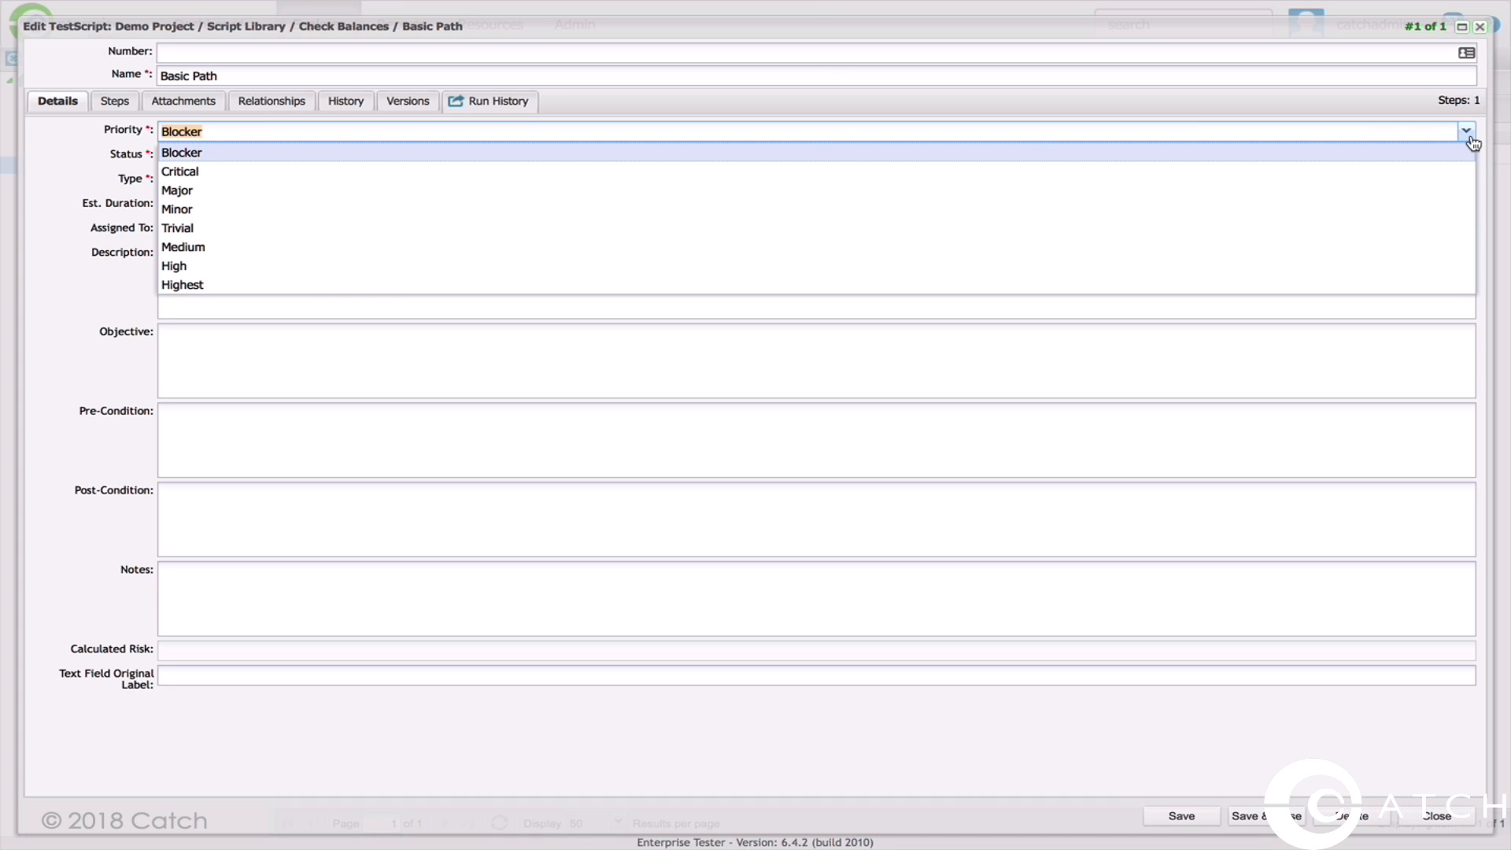
{"action": "left_click", "coordinate": [1469, 134]}
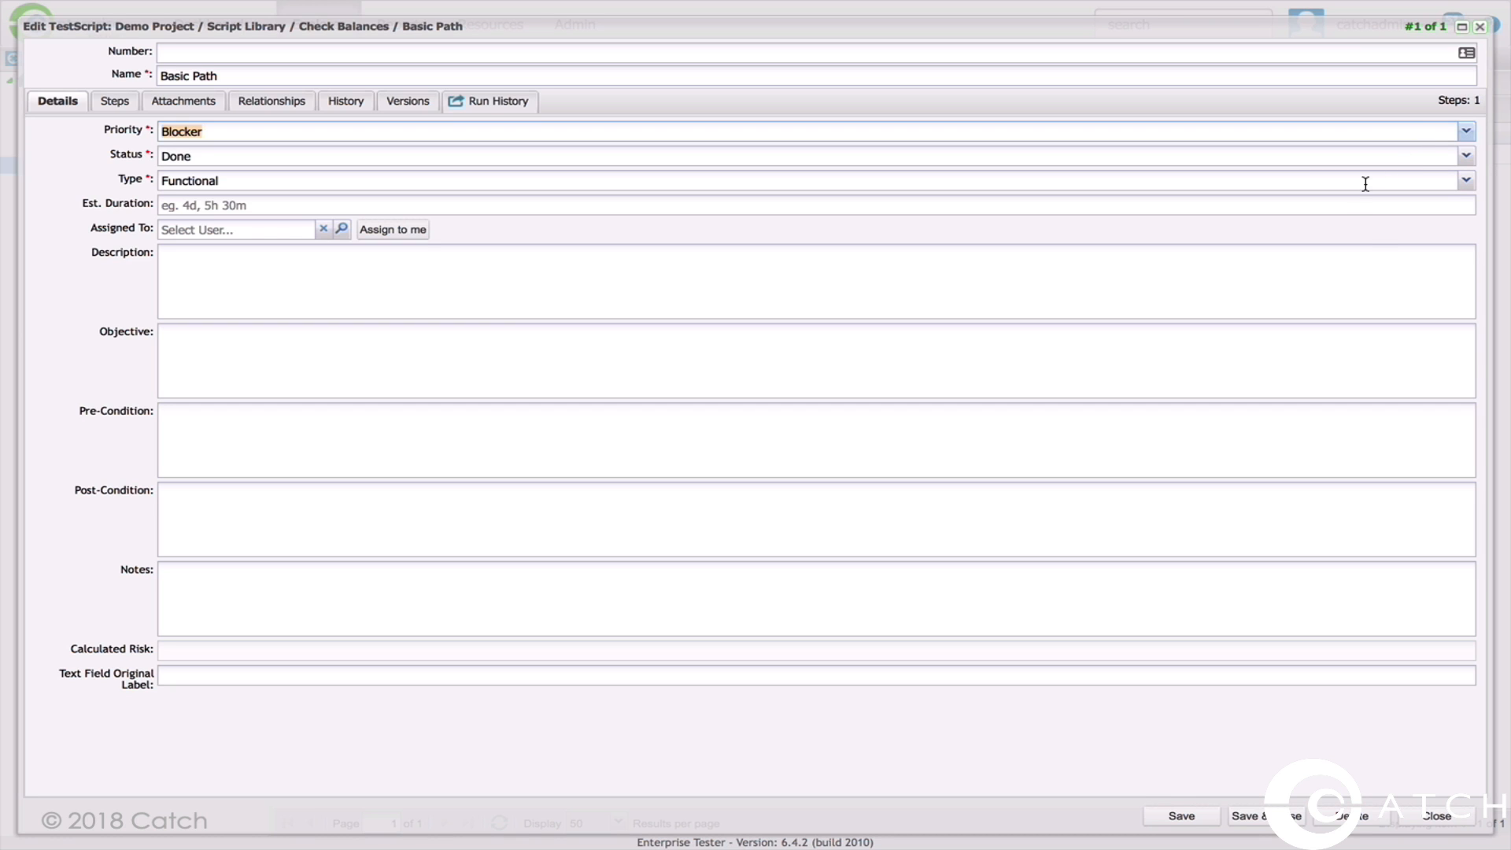
{"action": "left_click", "coordinate": [1466, 183]}
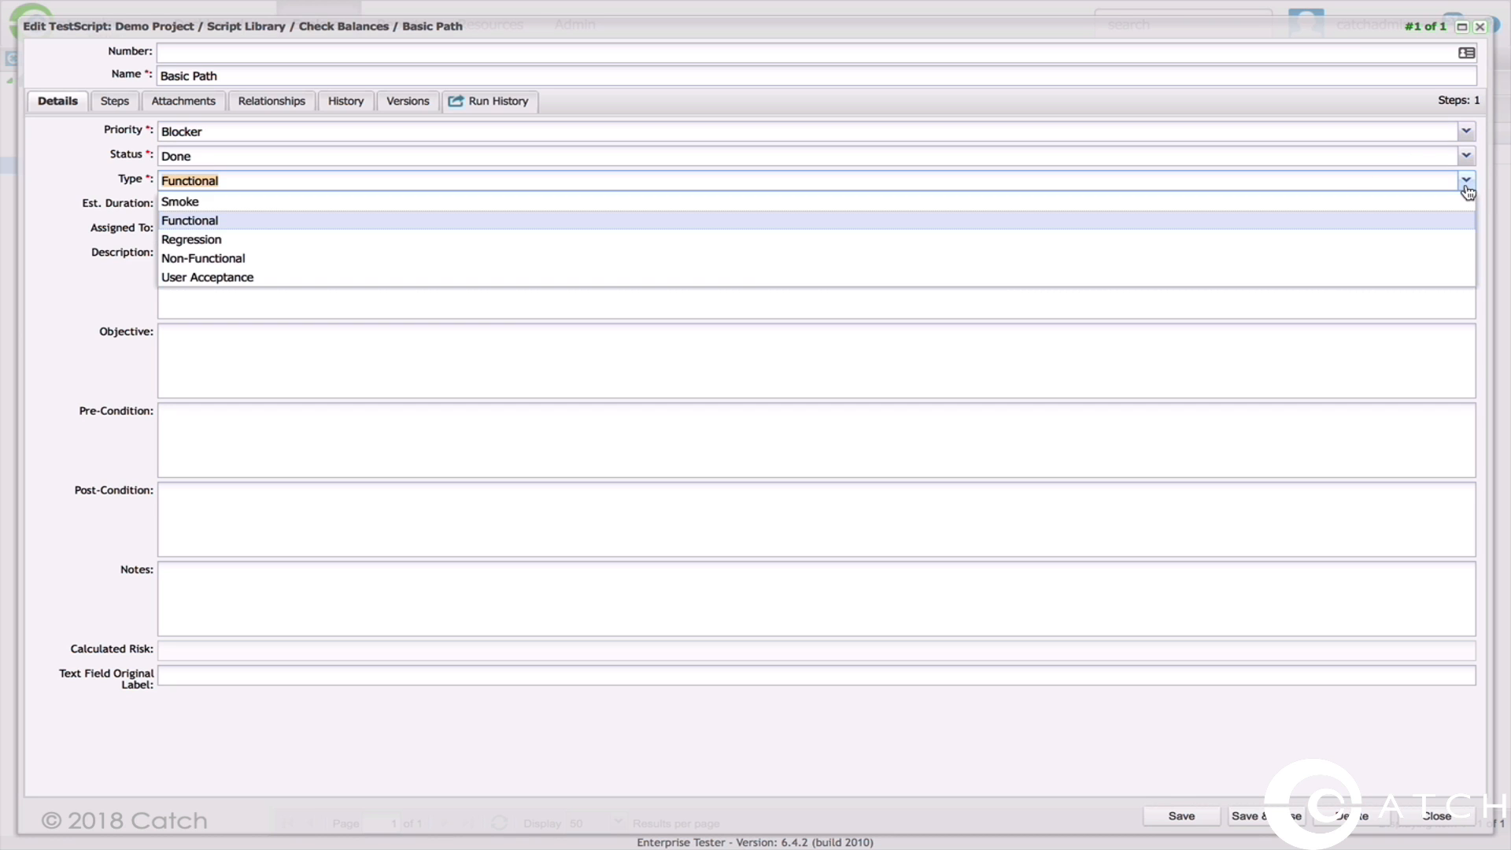
{"action": "left_click", "coordinate": [1467, 183]}
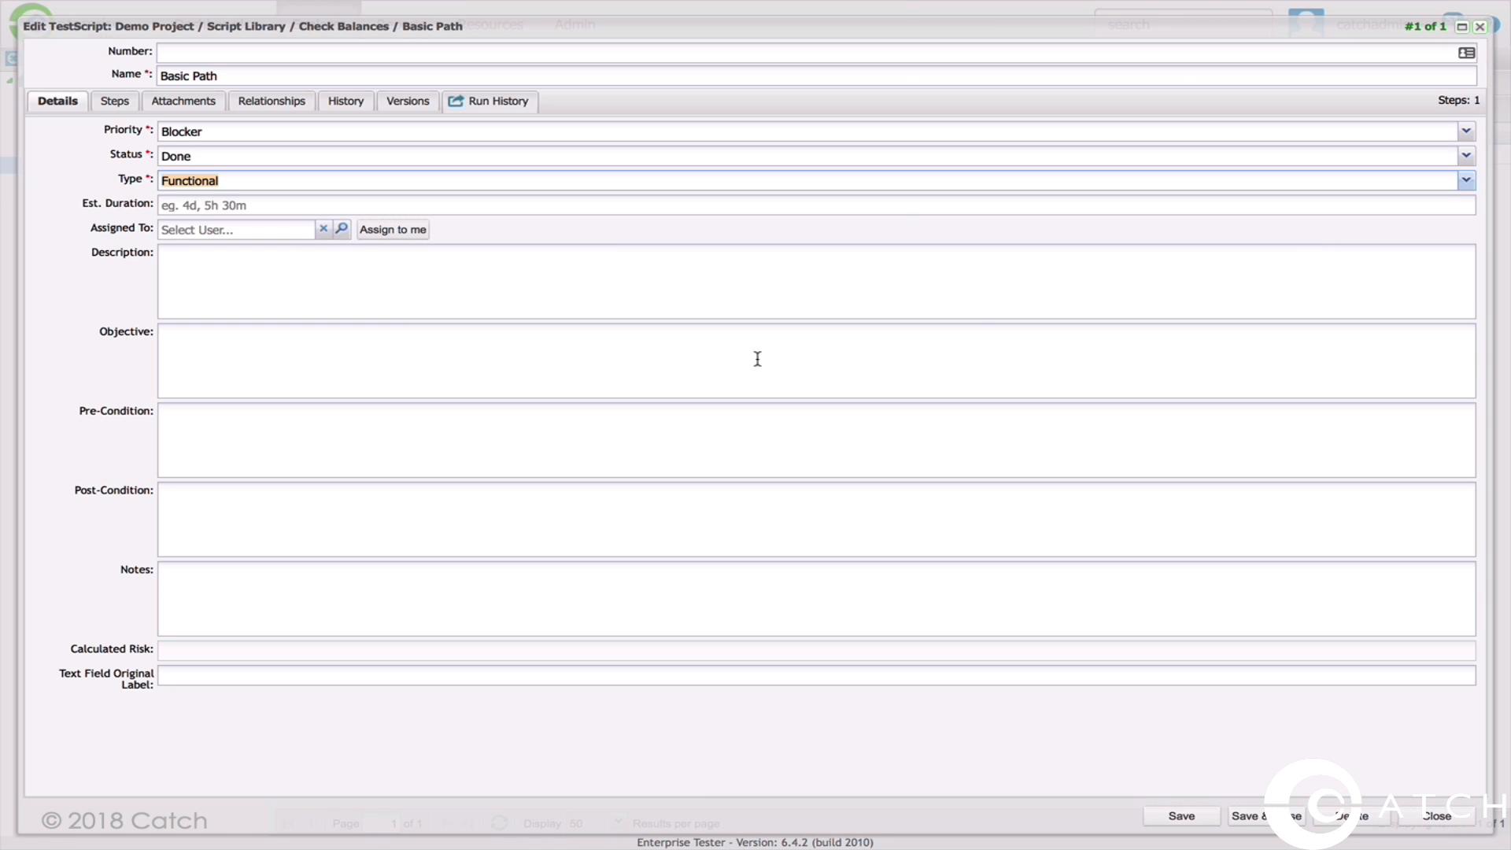
{"action": "left_click", "coordinate": [476, 302]}
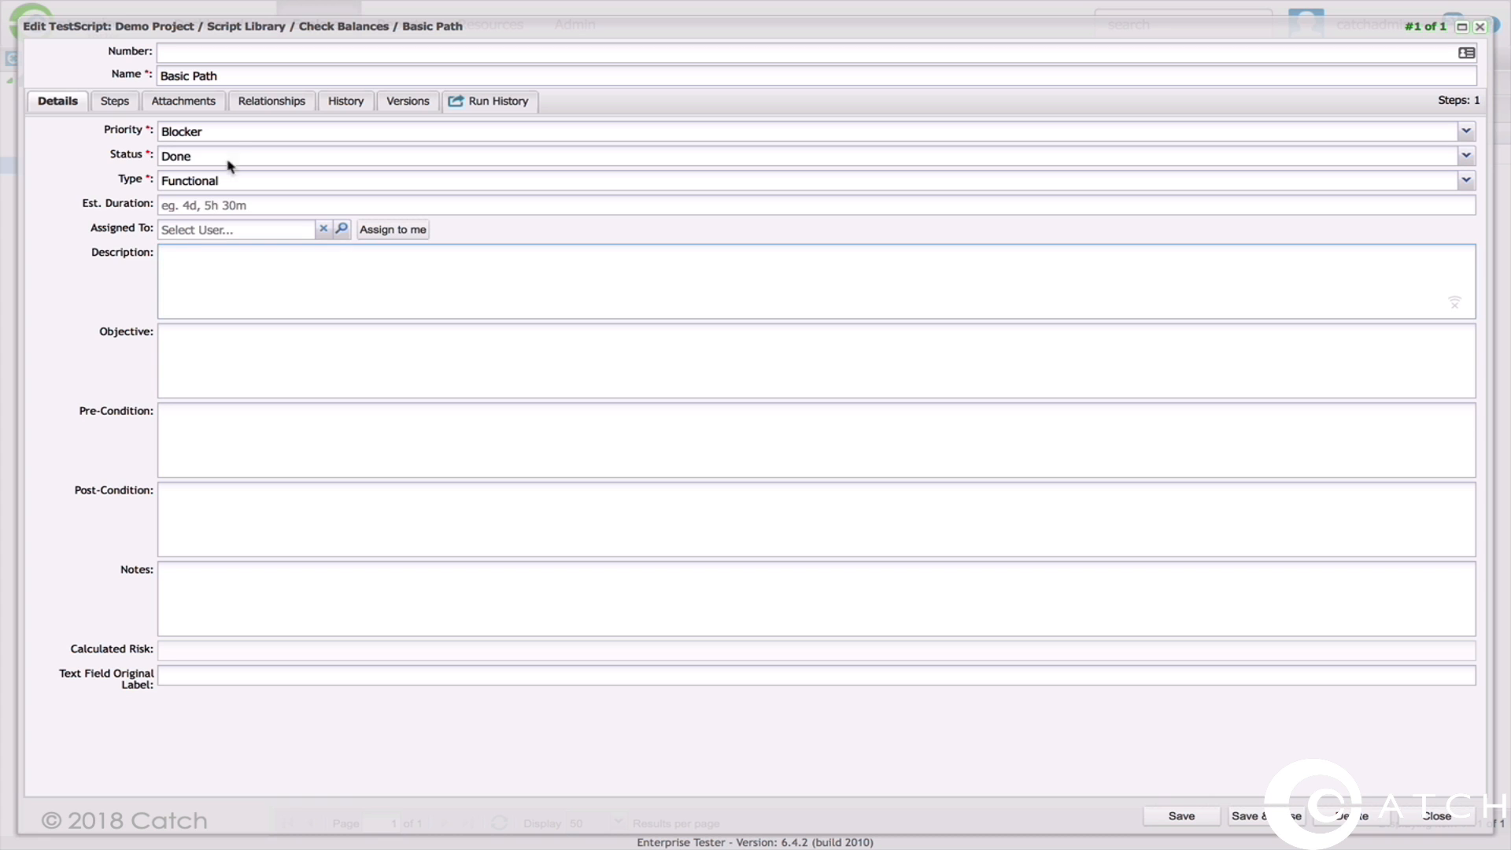
Insert a second step in the Basic Path script with Description "Test" and Expected Result, Data and Notes all set to 1
{"action": "left_click", "coordinate": [119, 108]}
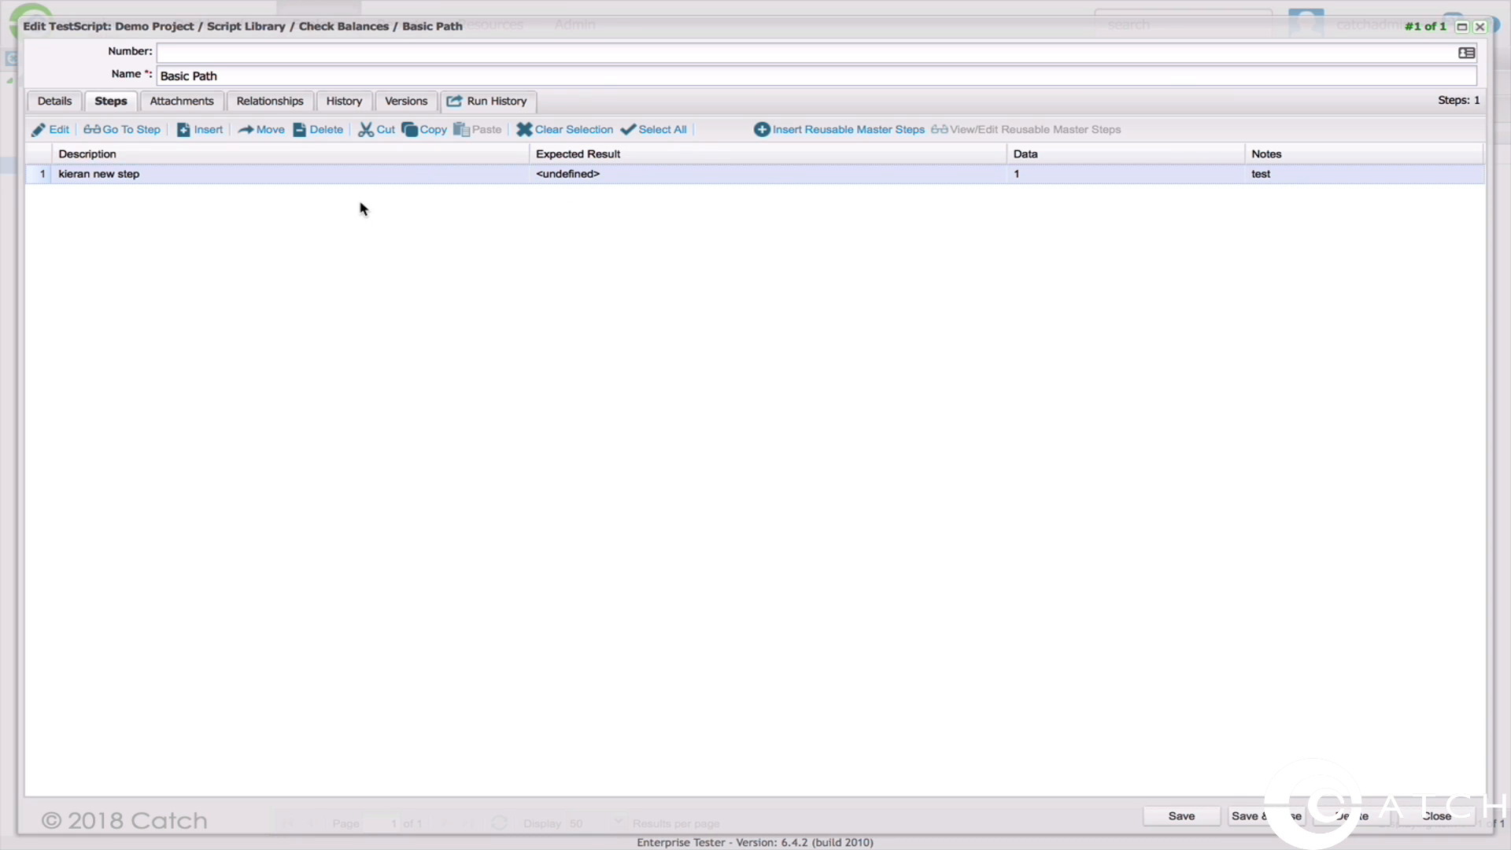
{"action": "left_click", "coordinate": [203, 131]}
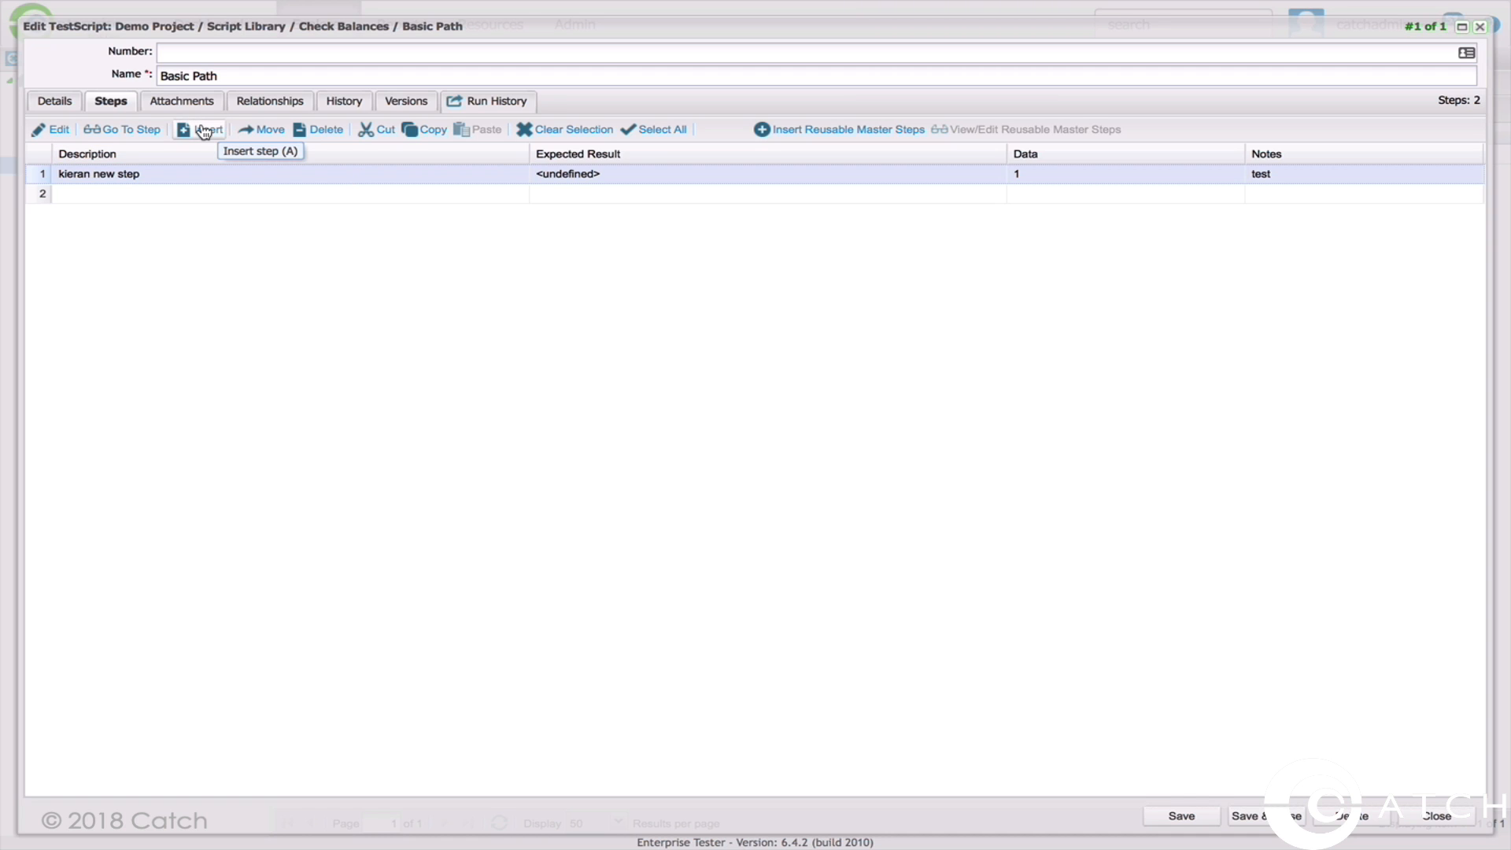
{"action": "left_click", "coordinate": [111, 195]}
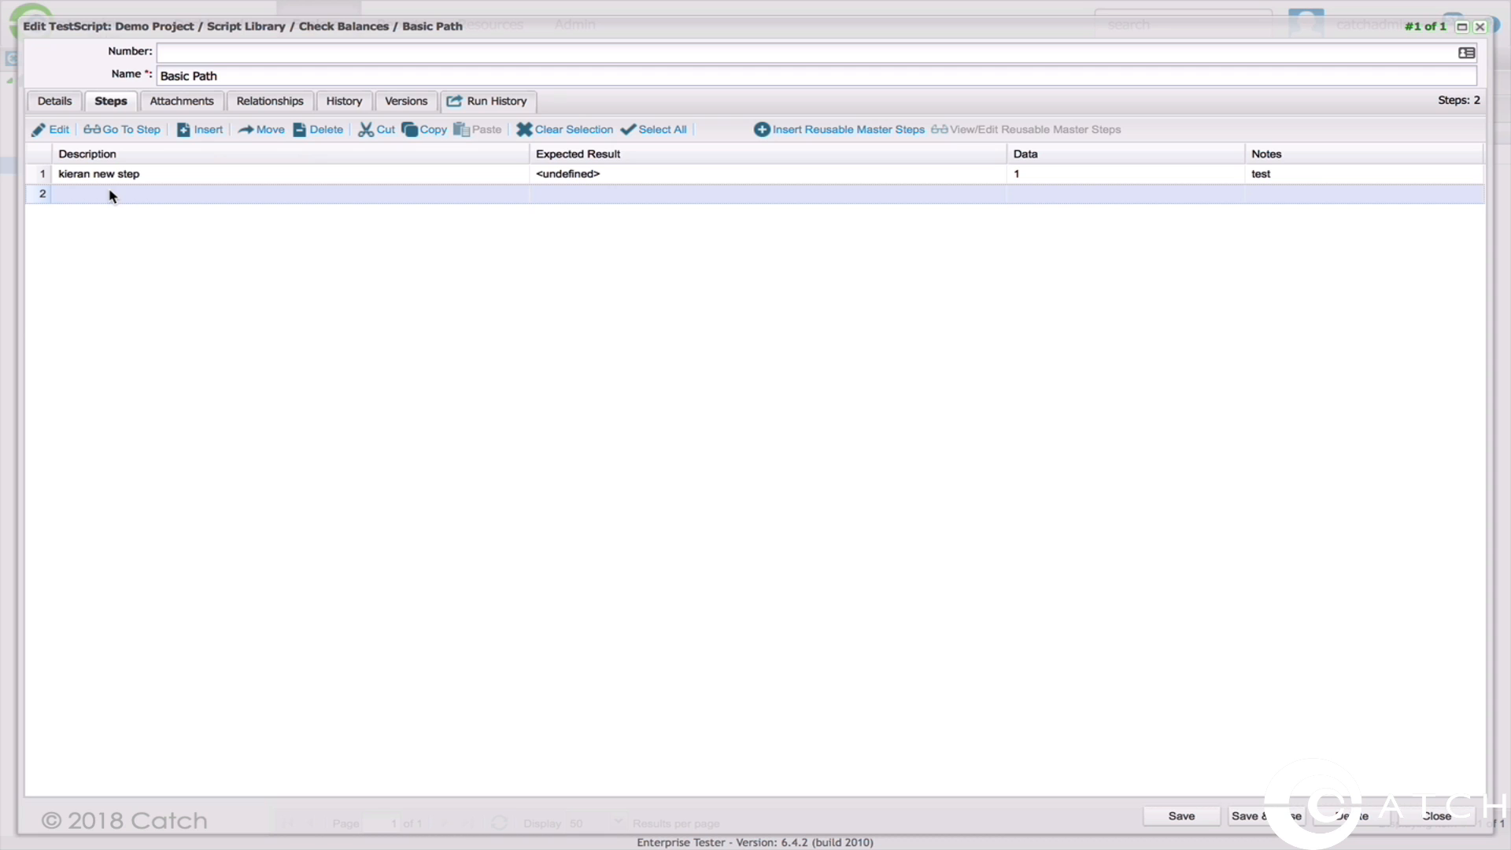
{"action": "left_click", "coordinate": [111, 195]}
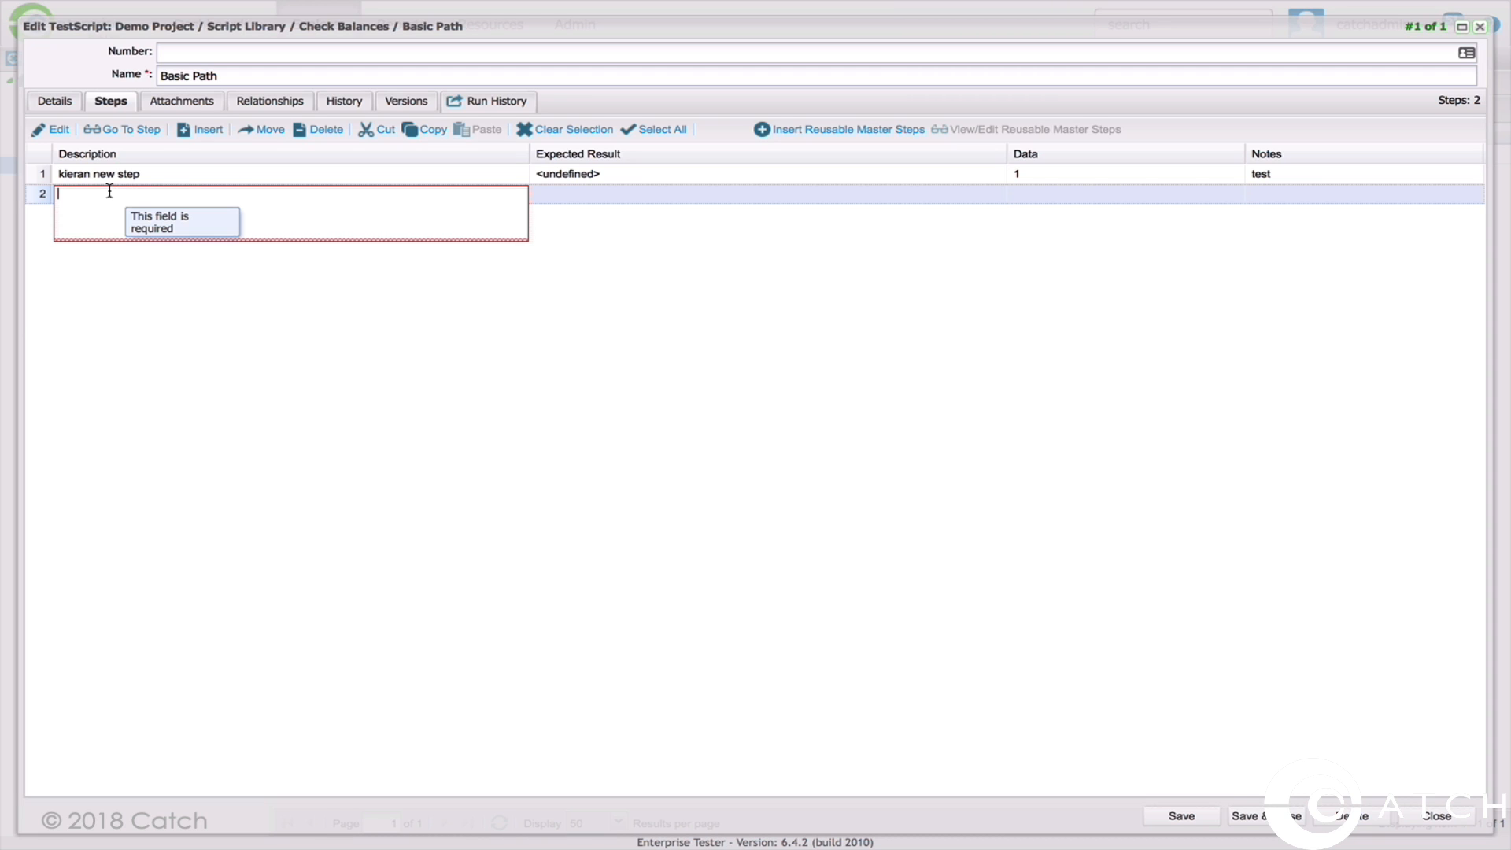
{"action": "type", "text": "Test"}
{"action": "key", "text": "Tab"}
{"action": "type", "text": "1"}
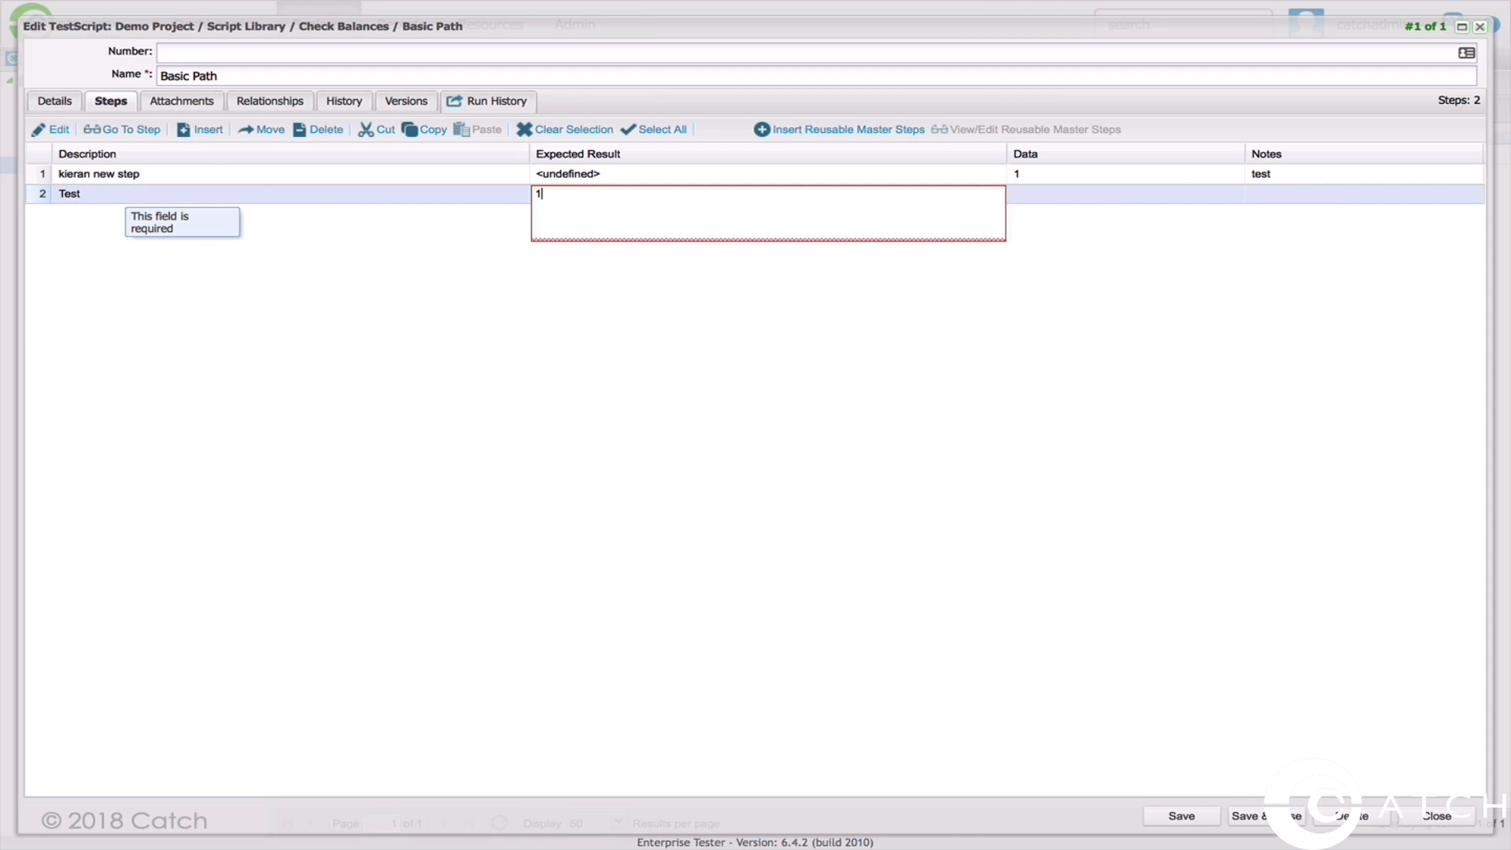
{"action": "key", "text": "Tab"}
{"action": "type", "text": "1"}
{"action": "key", "text": "Tab"}
{"action": "type", "text": "1"}
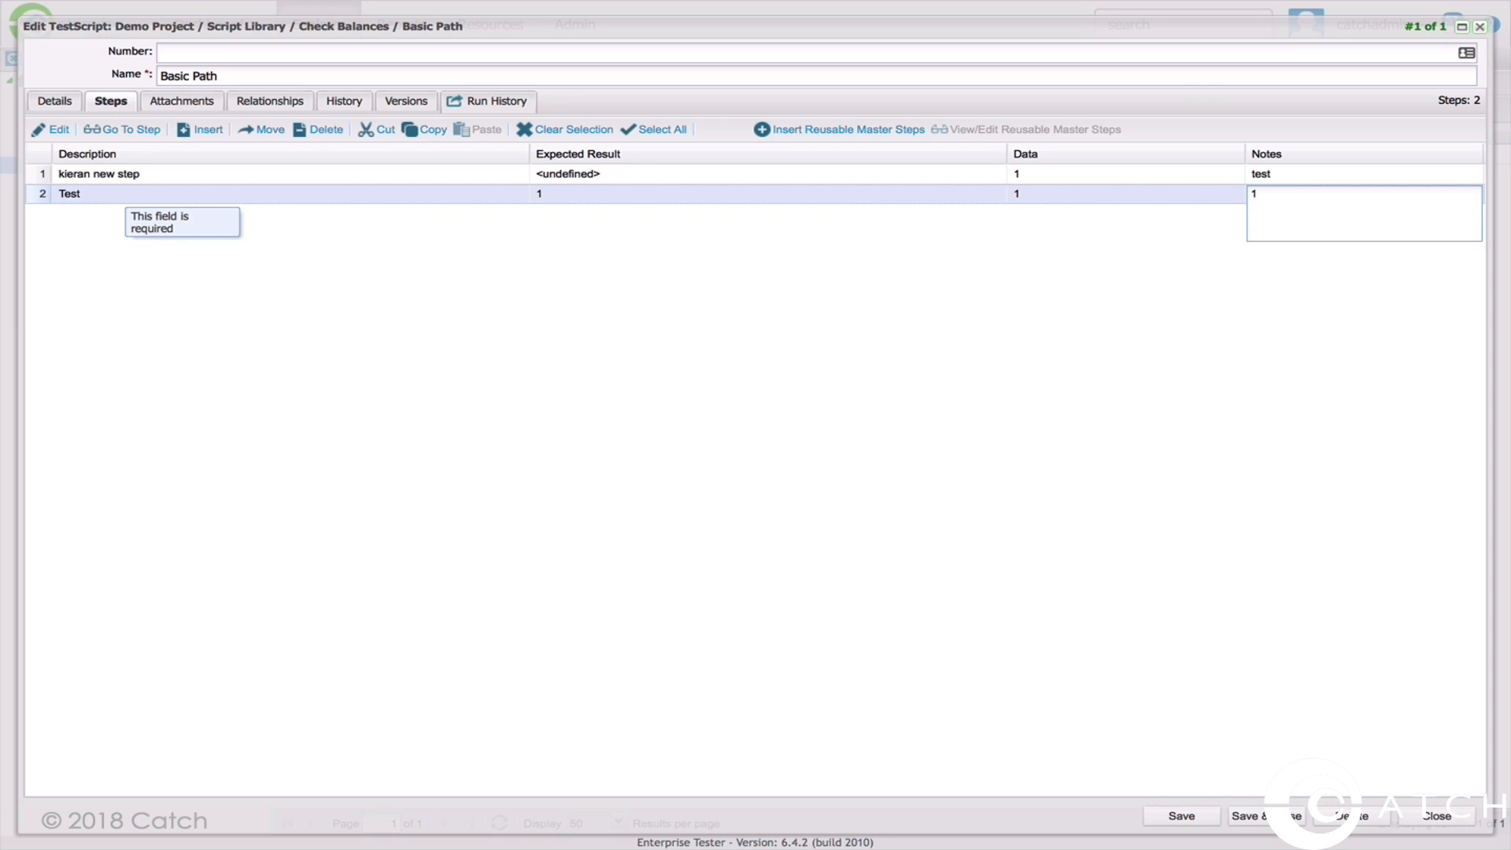
Add a third step with Description, Expected Result and Notes set to 1, leaving Data blank, followed by an empty fourth step
{"action": "key", "text": "Tab"}
{"action": "type", "text": "1"}
{"action": "key", "text": "Tab"}
{"action": "type", "text": "1"}
{"action": "key", "text": "Tab"}
{"action": "key", "text": "Tab"}
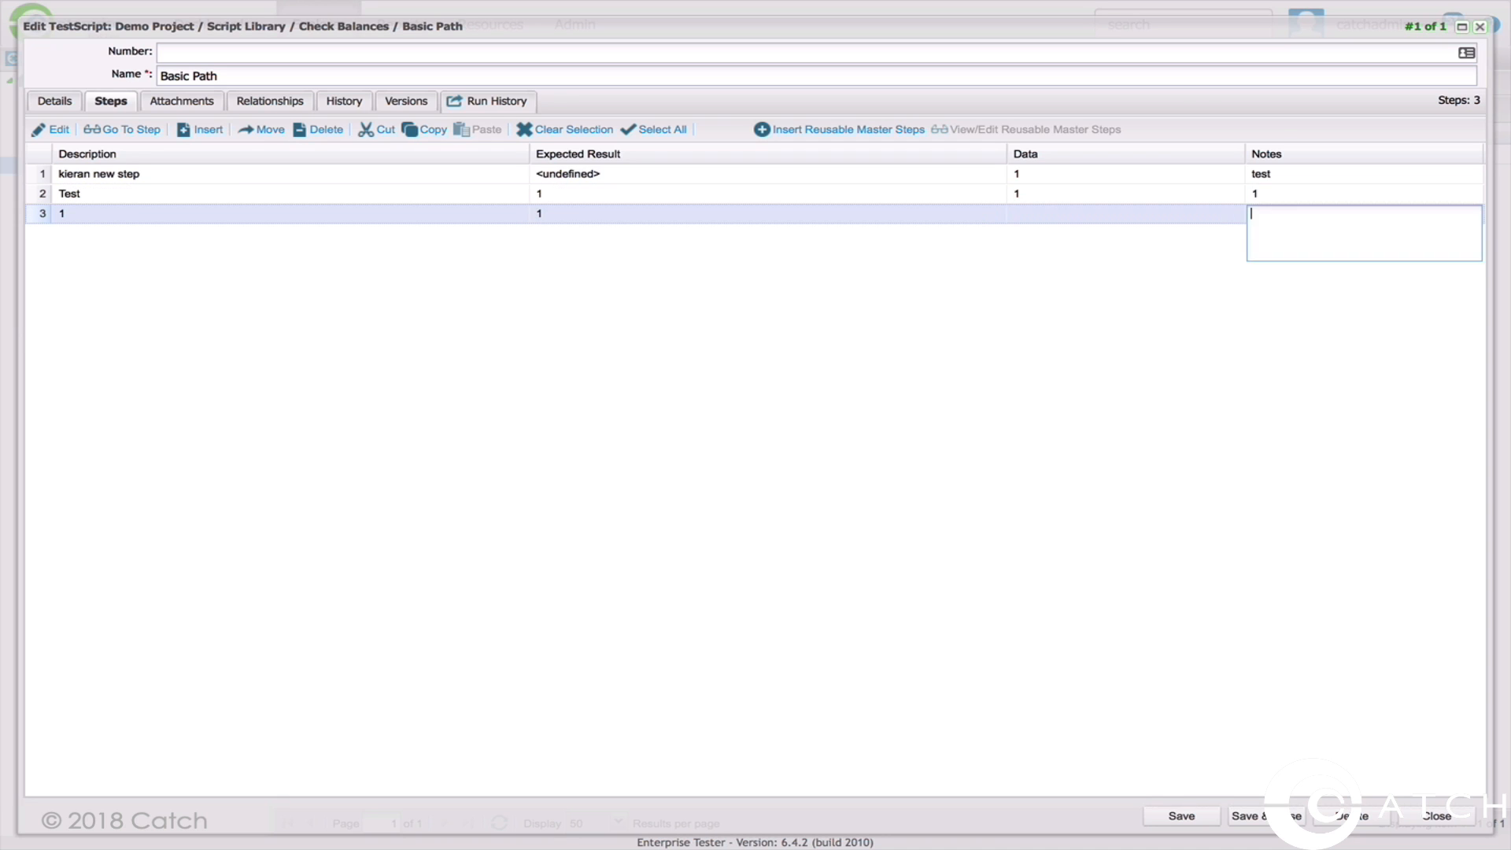
{"action": "type", "text": "1"}
{"action": "key", "text": "Tab"}
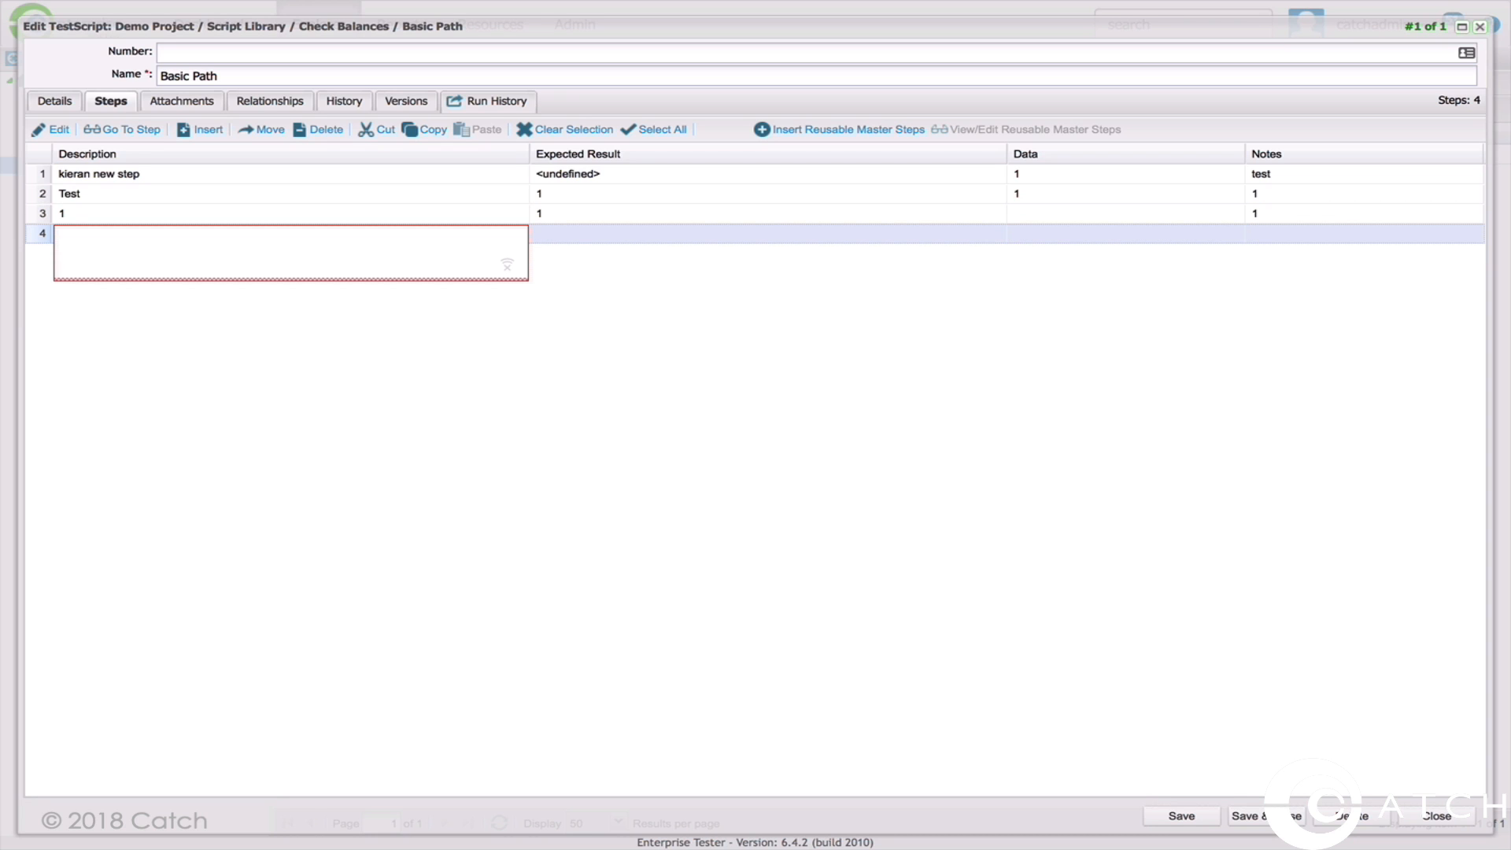
Move the "Test" step to row 1 of the Basic Path script's steps
{"action": "left_click", "coordinate": [160, 193]}
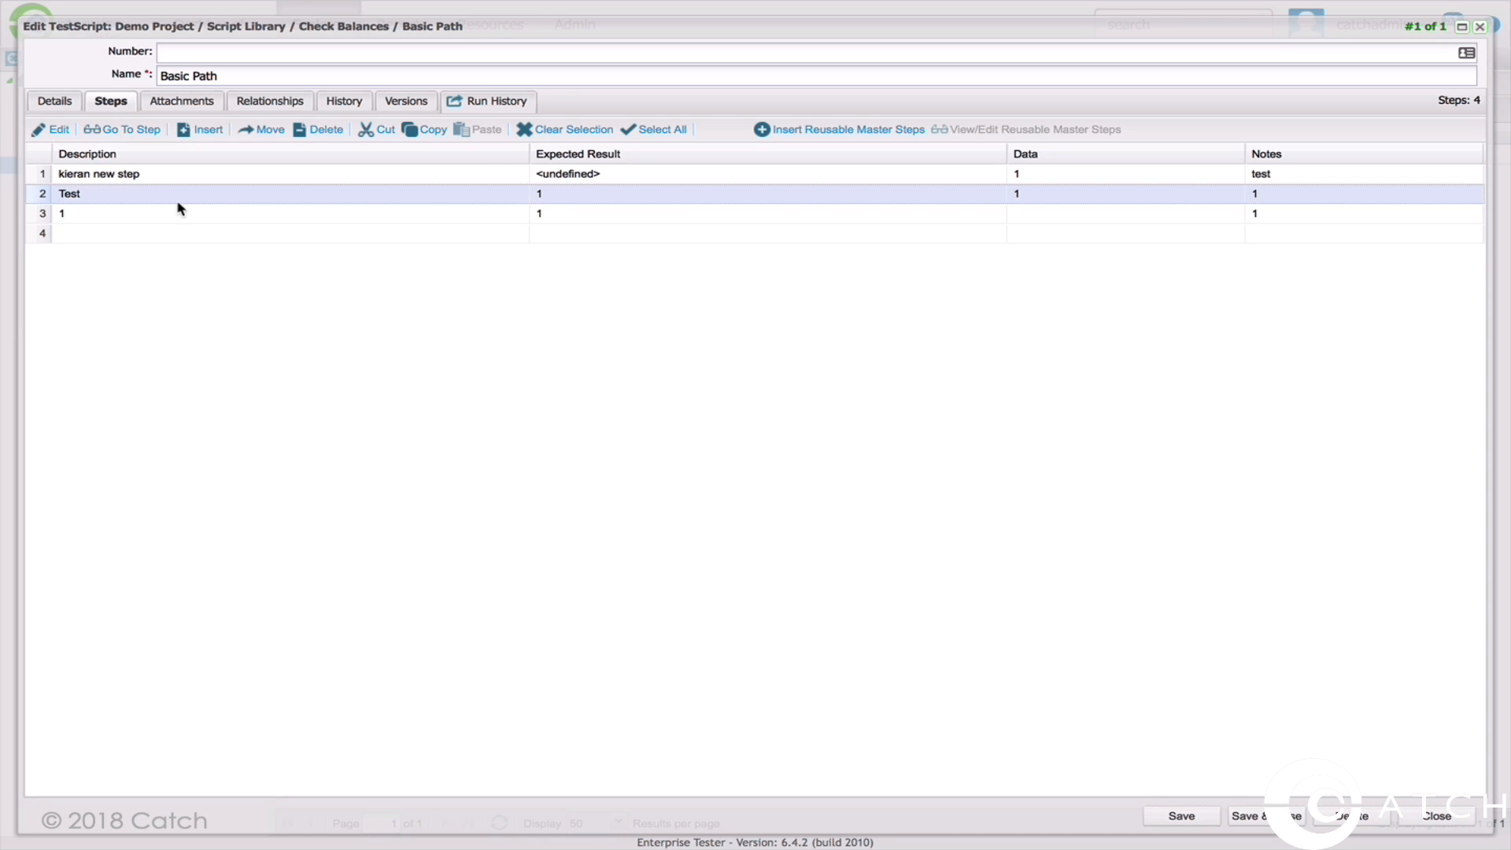
{"action": "left_click", "coordinate": [263, 131]}
{"action": "left_click", "coordinate": [714, 418]}
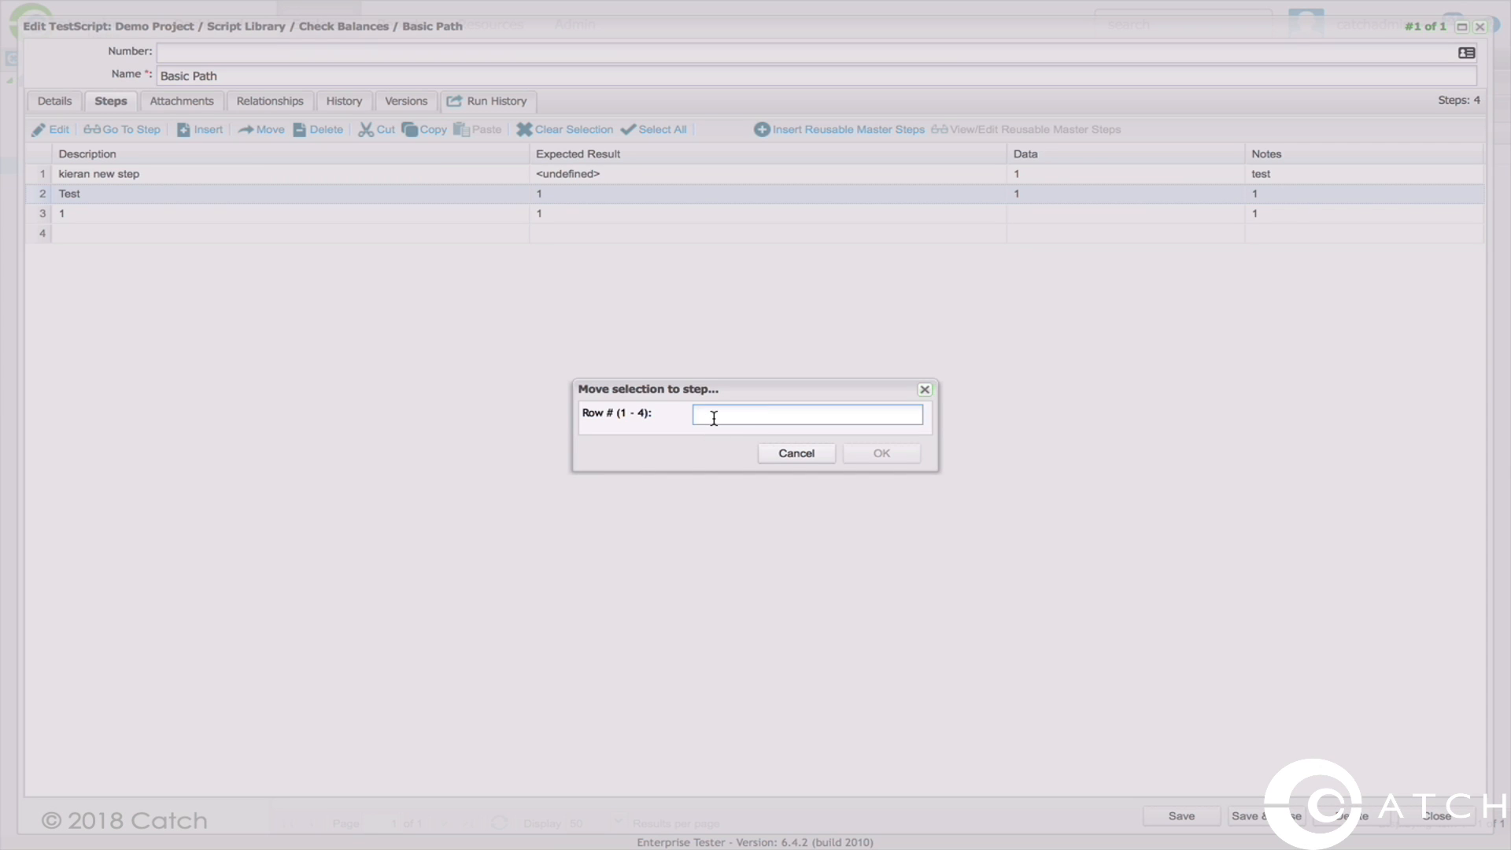
{"action": "type", "text": "1"}
{"action": "key", "text": "Return"}
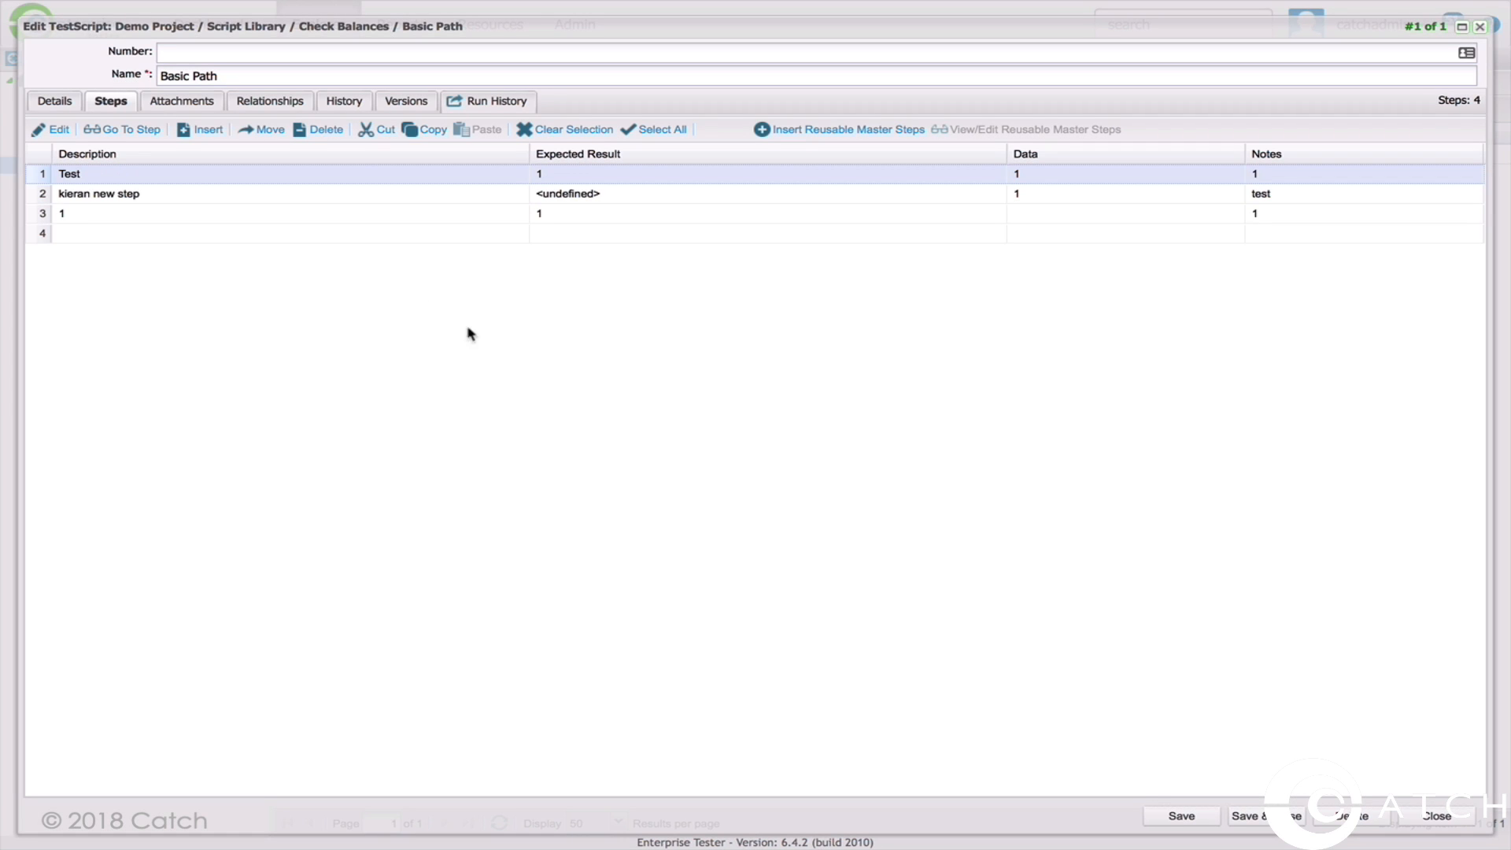
{"action": "left_click_drag", "start_coordinate": [48, 194], "coordinate": [51, 197]}
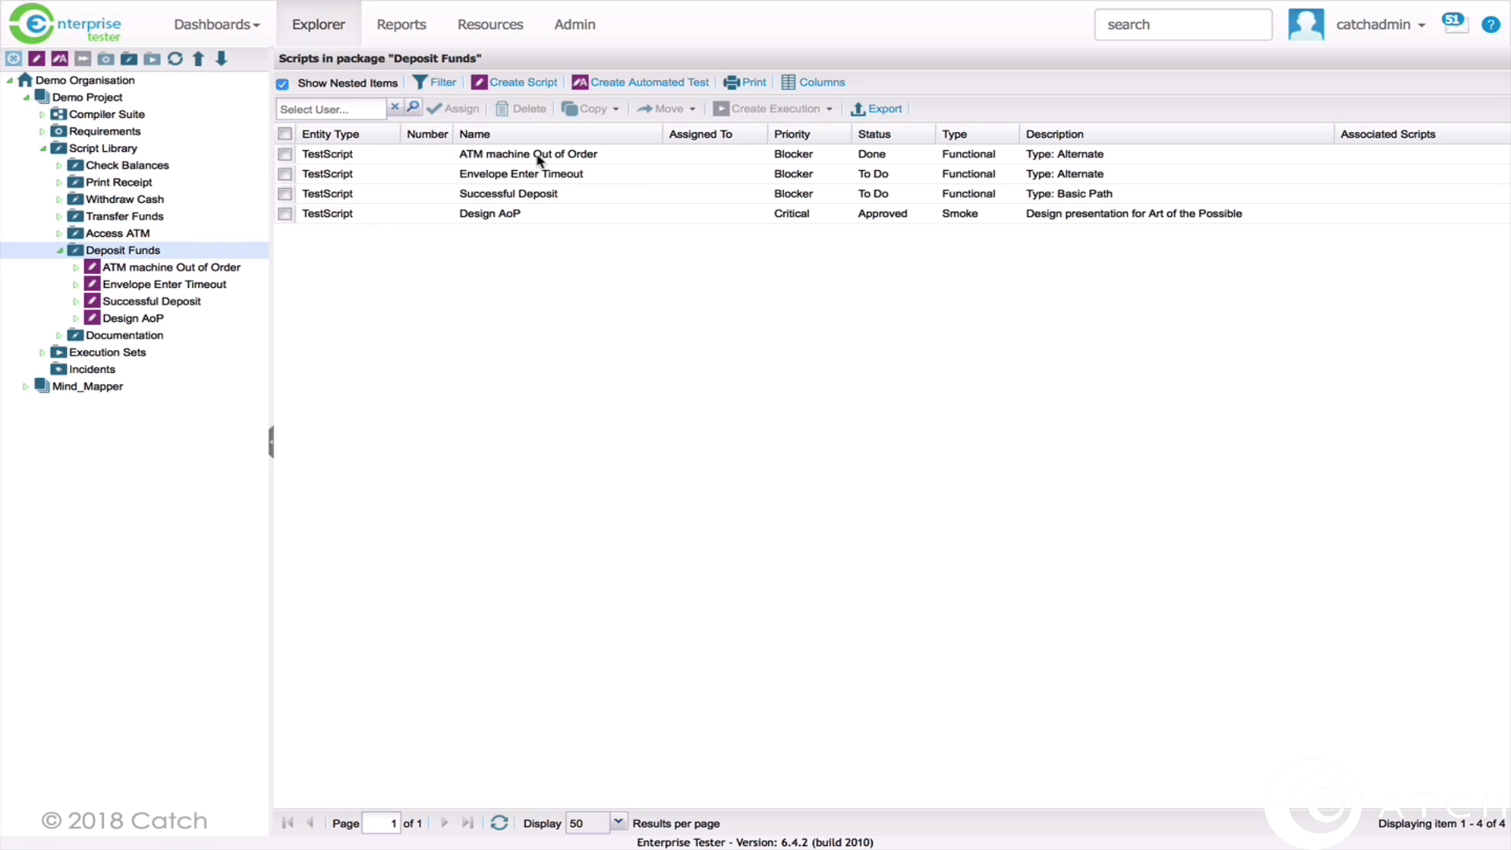
Check the Name column's sort options in the script grid and sort the children of the Deposit Funds package in the tree
{"action": "left_click", "coordinate": [655, 136]}
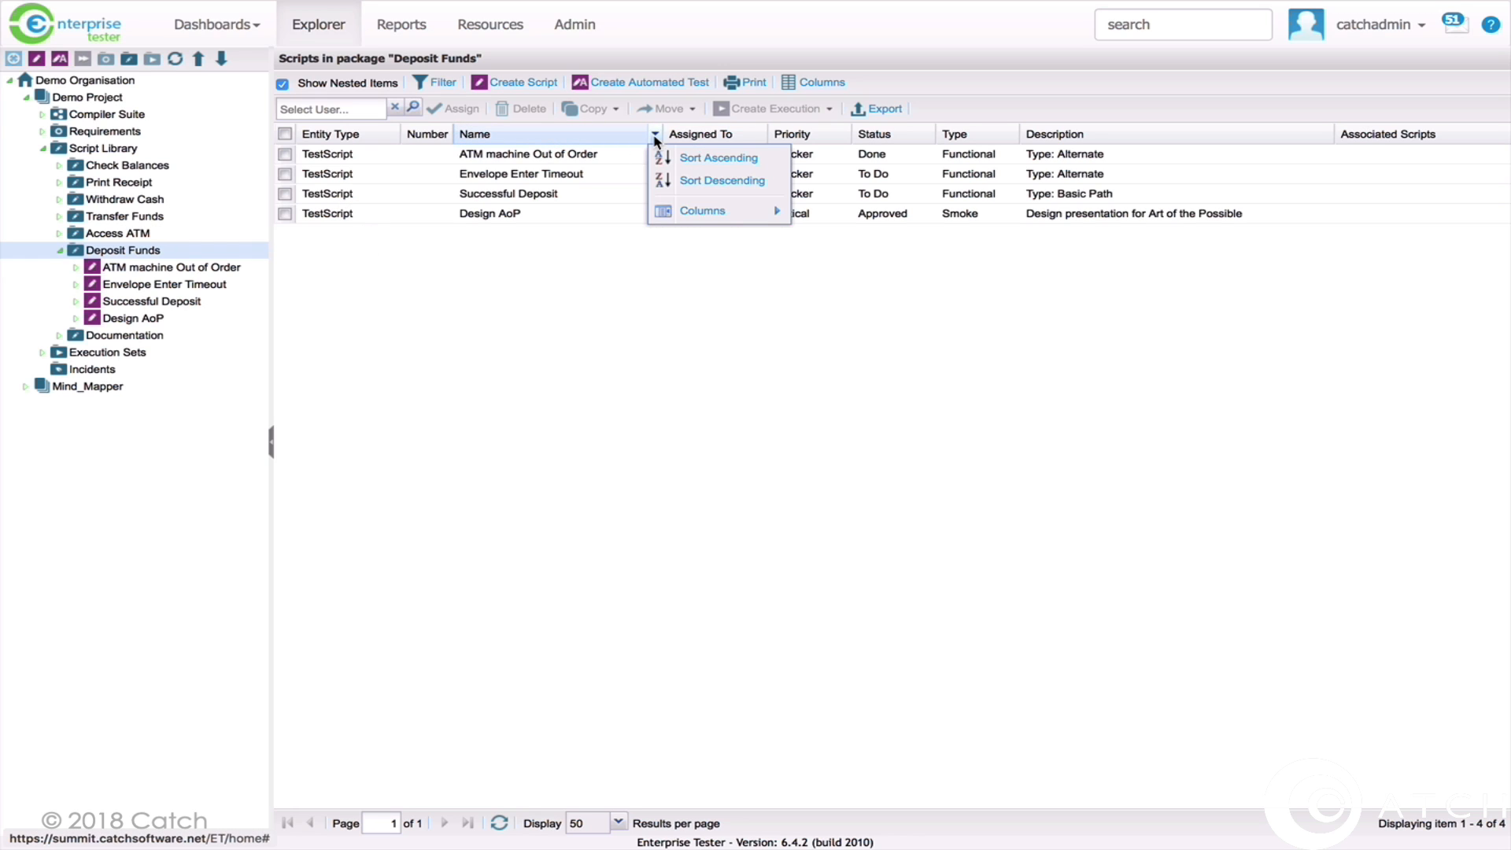
{"action": "left_click", "coordinate": [429, 256]}
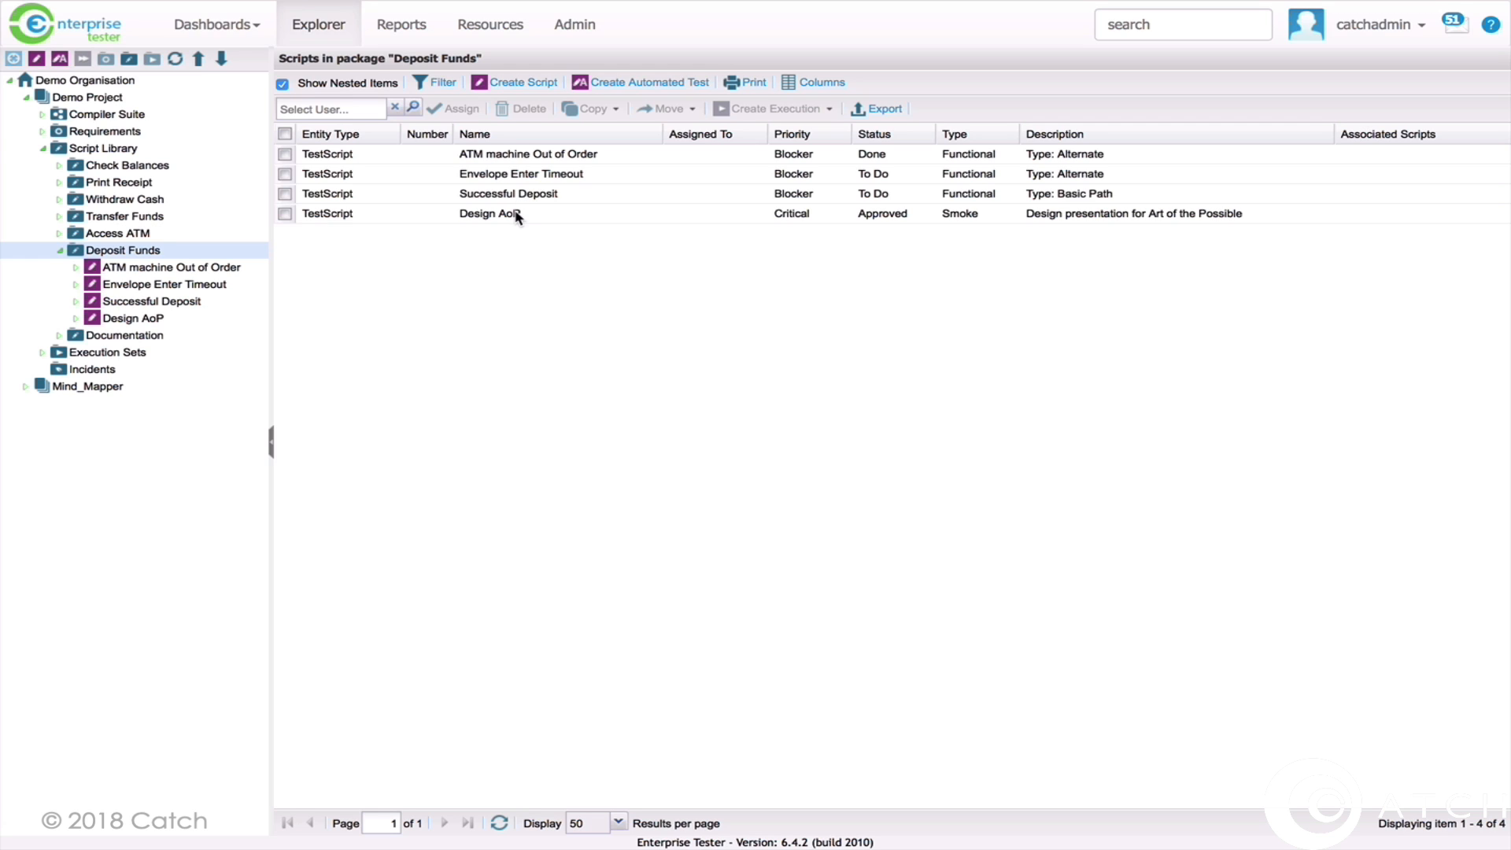
{"action": "right_click", "coordinate": [93, 259]}
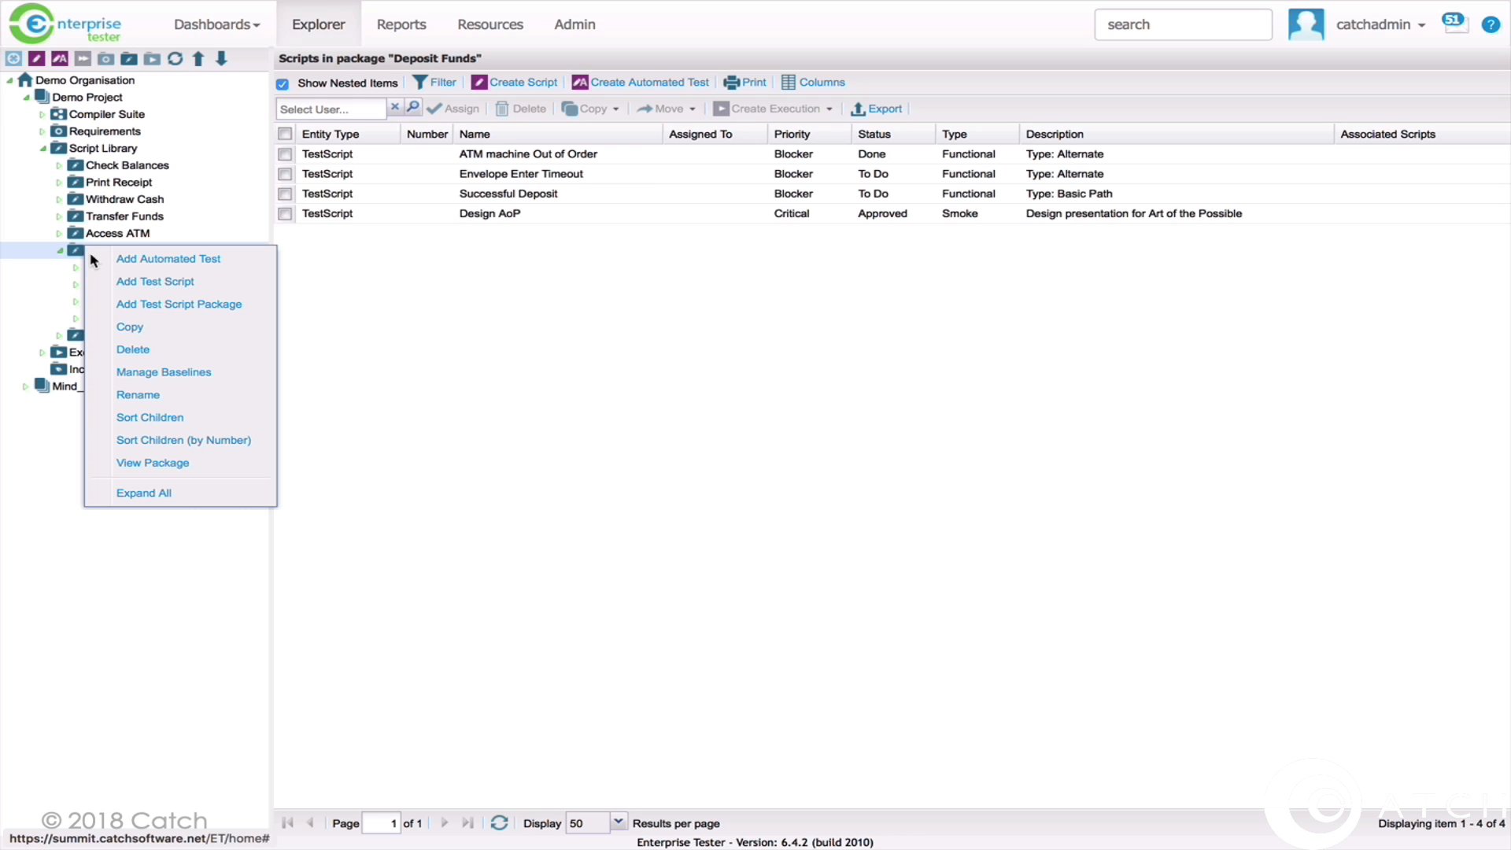
{"action": "left_click", "coordinate": [212, 423]}
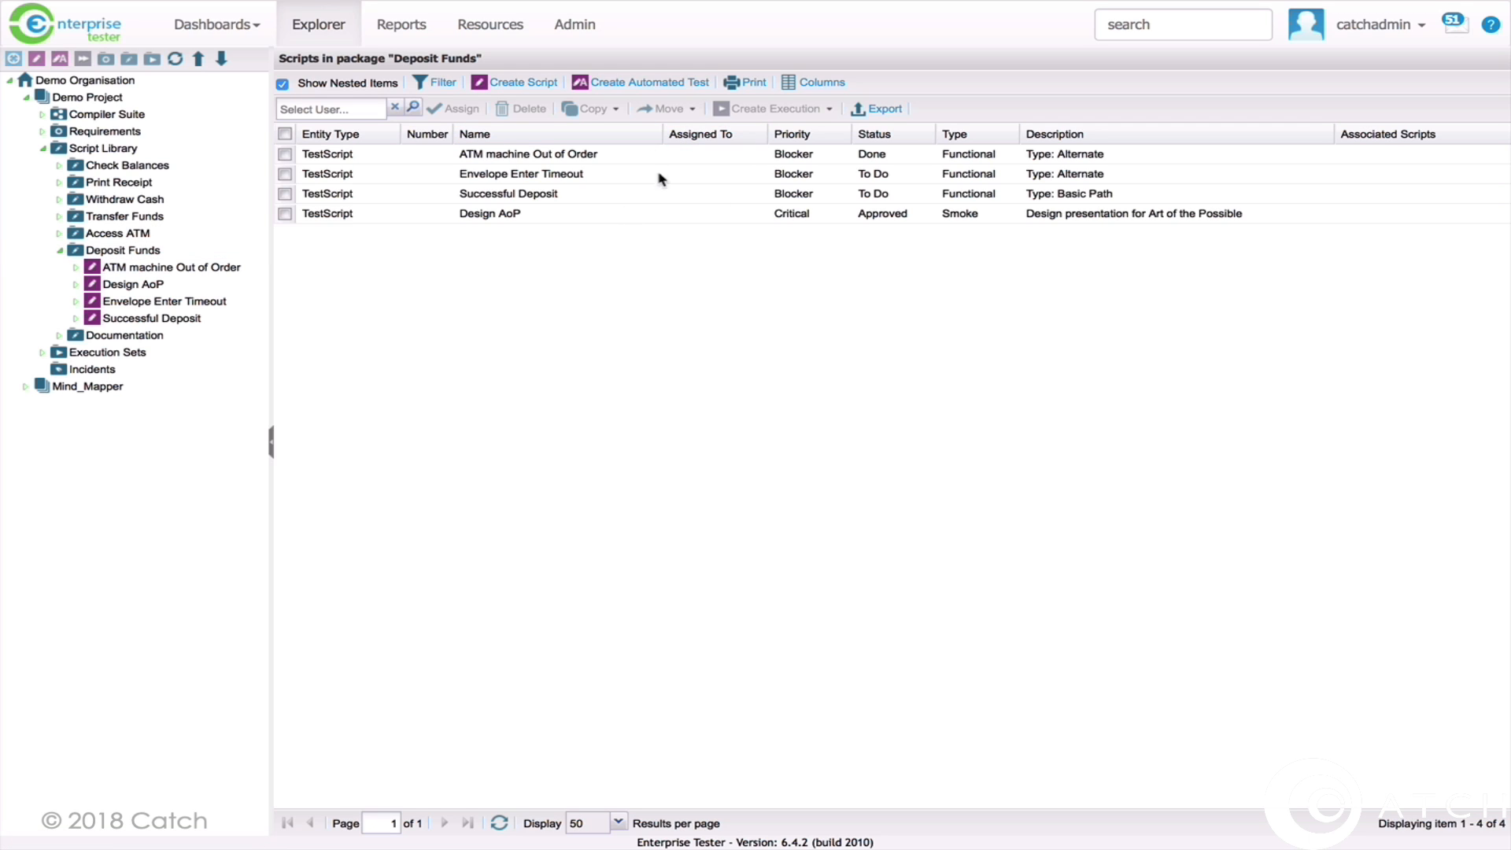
Select the ATM machine Out of Order script in the grid and reorder it directly below Design AoP in the Deposit Funds tree
{"action": "left_click", "coordinate": [285, 155]}
{"action": "left_click", "coordinate": [378, 108]}
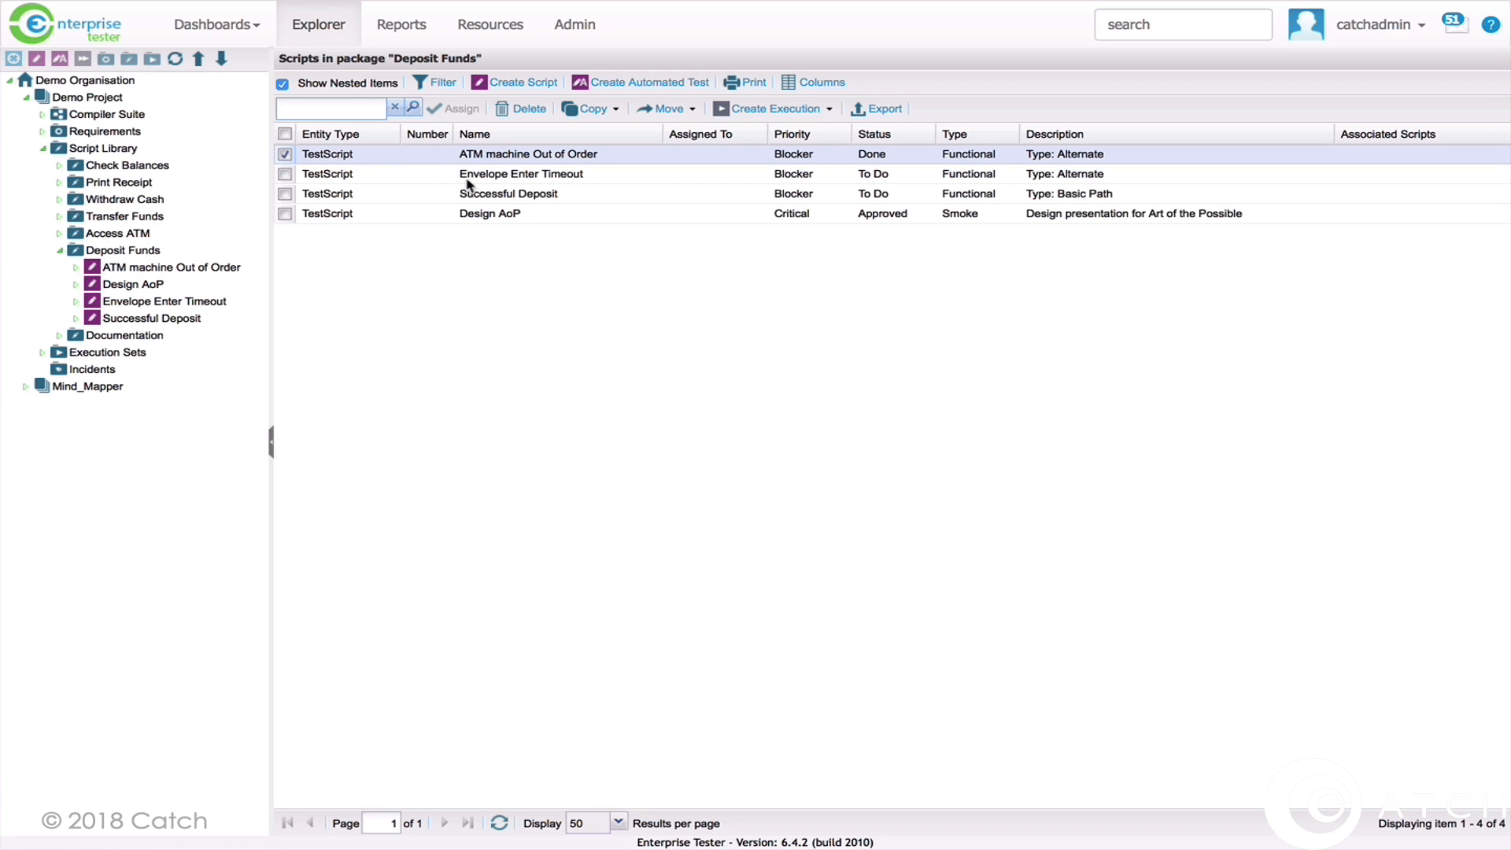
{"action": "left_click", "coordinate": [285, 154]}
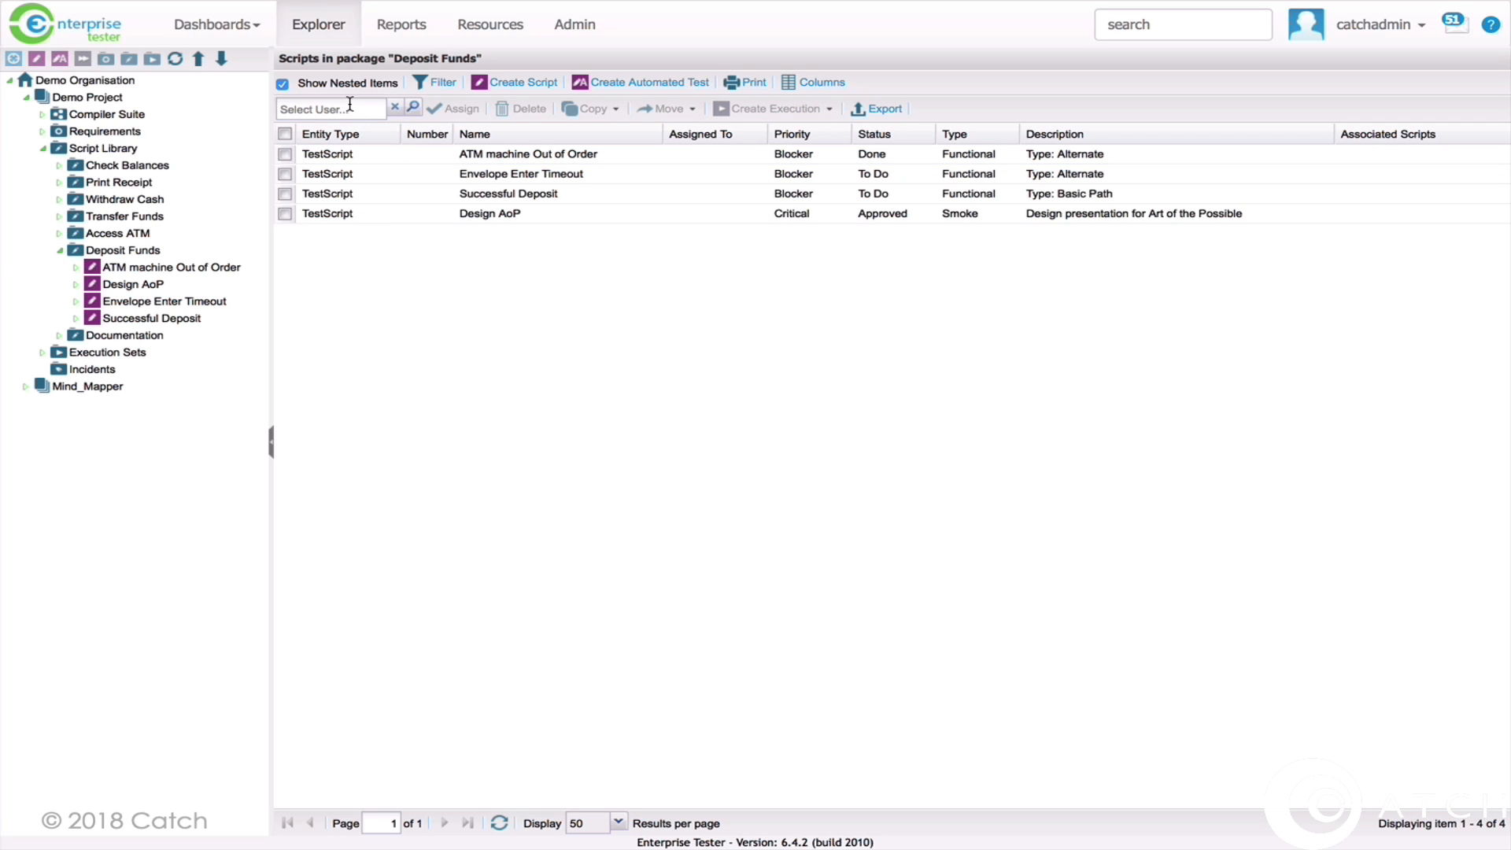
{"action": "left_click", "coordinate": [285, 154]}
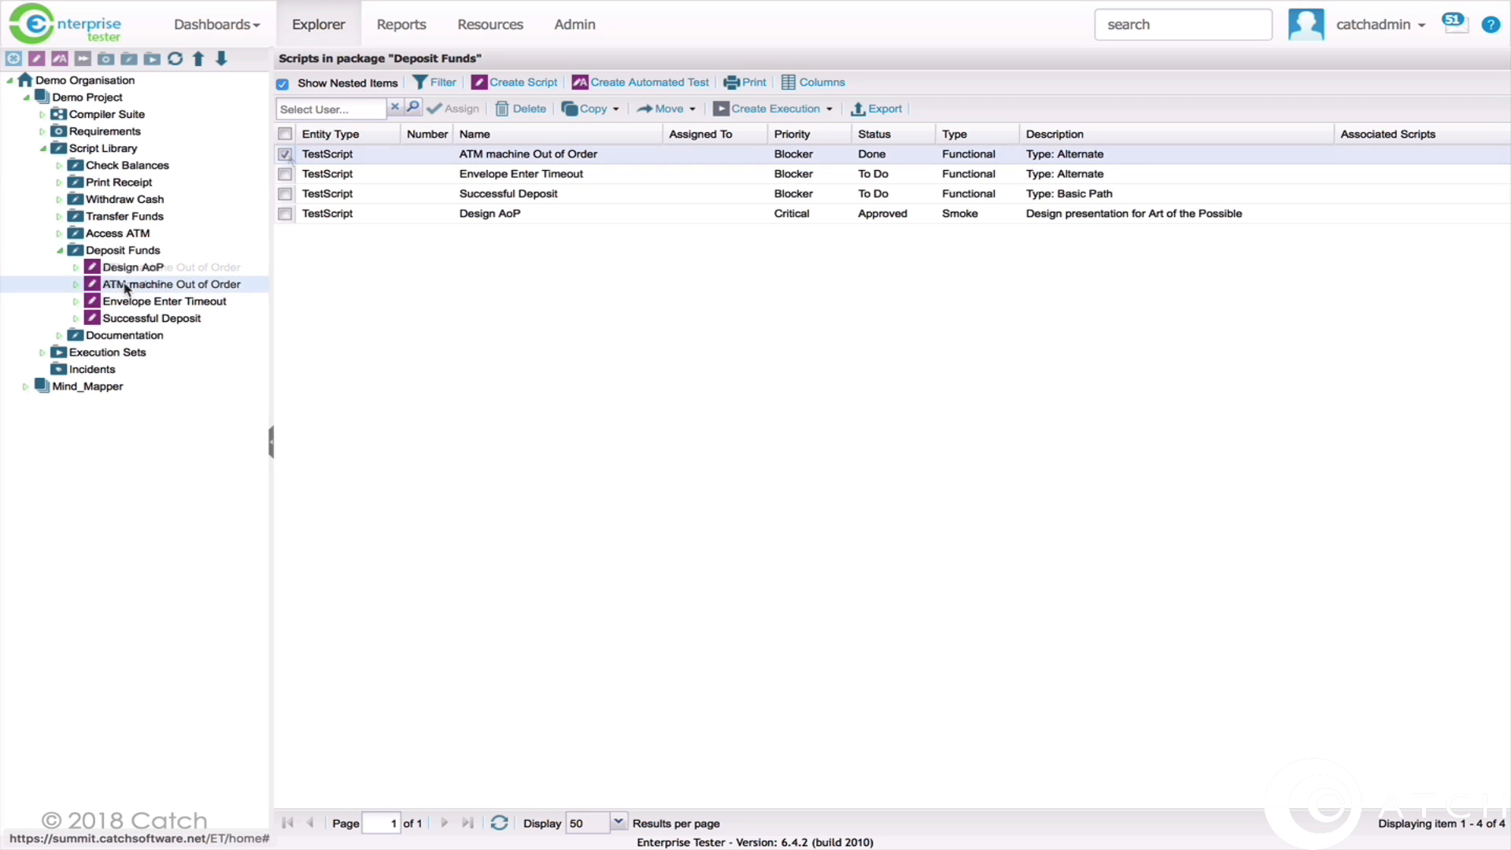
{"action": "left_click_drag", "start_coordinate": [126, 288], "coordinate": [172, 290]}
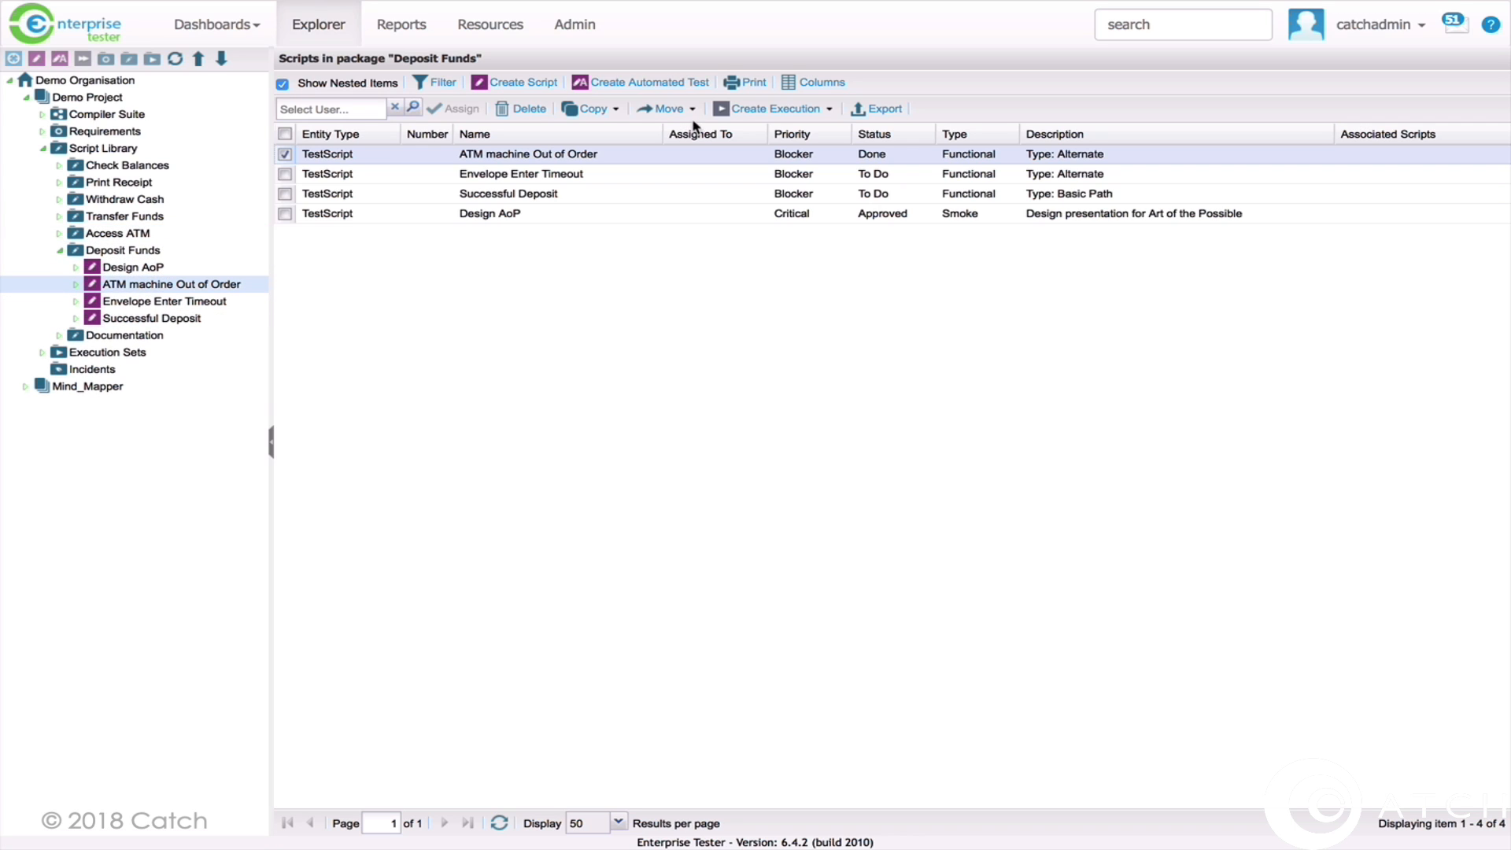
Try to move the ATM machine Out of Order script into the Access ATM package
{"action": "left_click", "coordinate": [693, 110]}
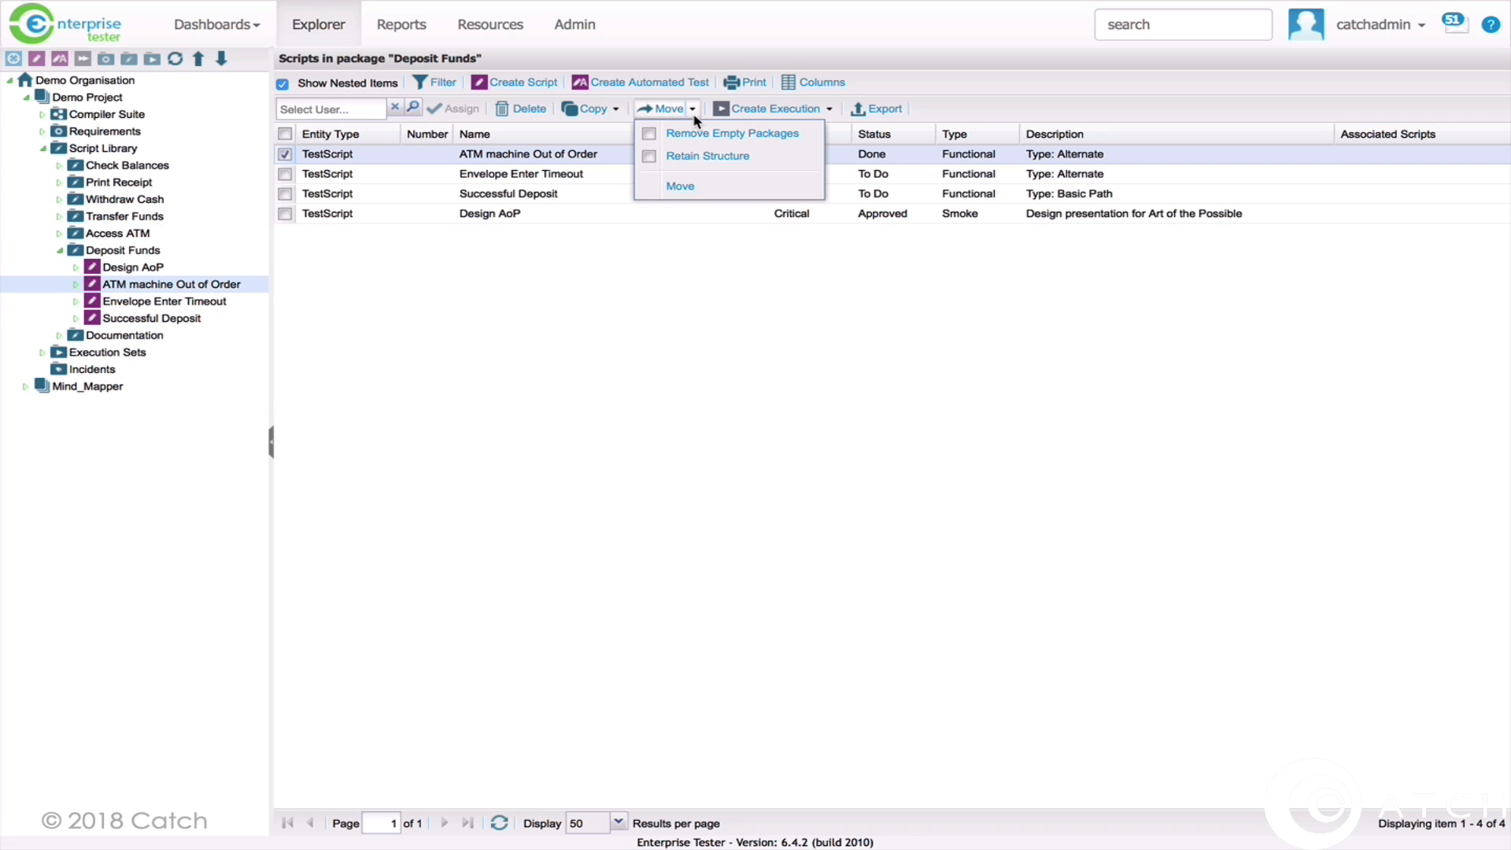
{"action": "left_click", "coordinate": [684, 187]}
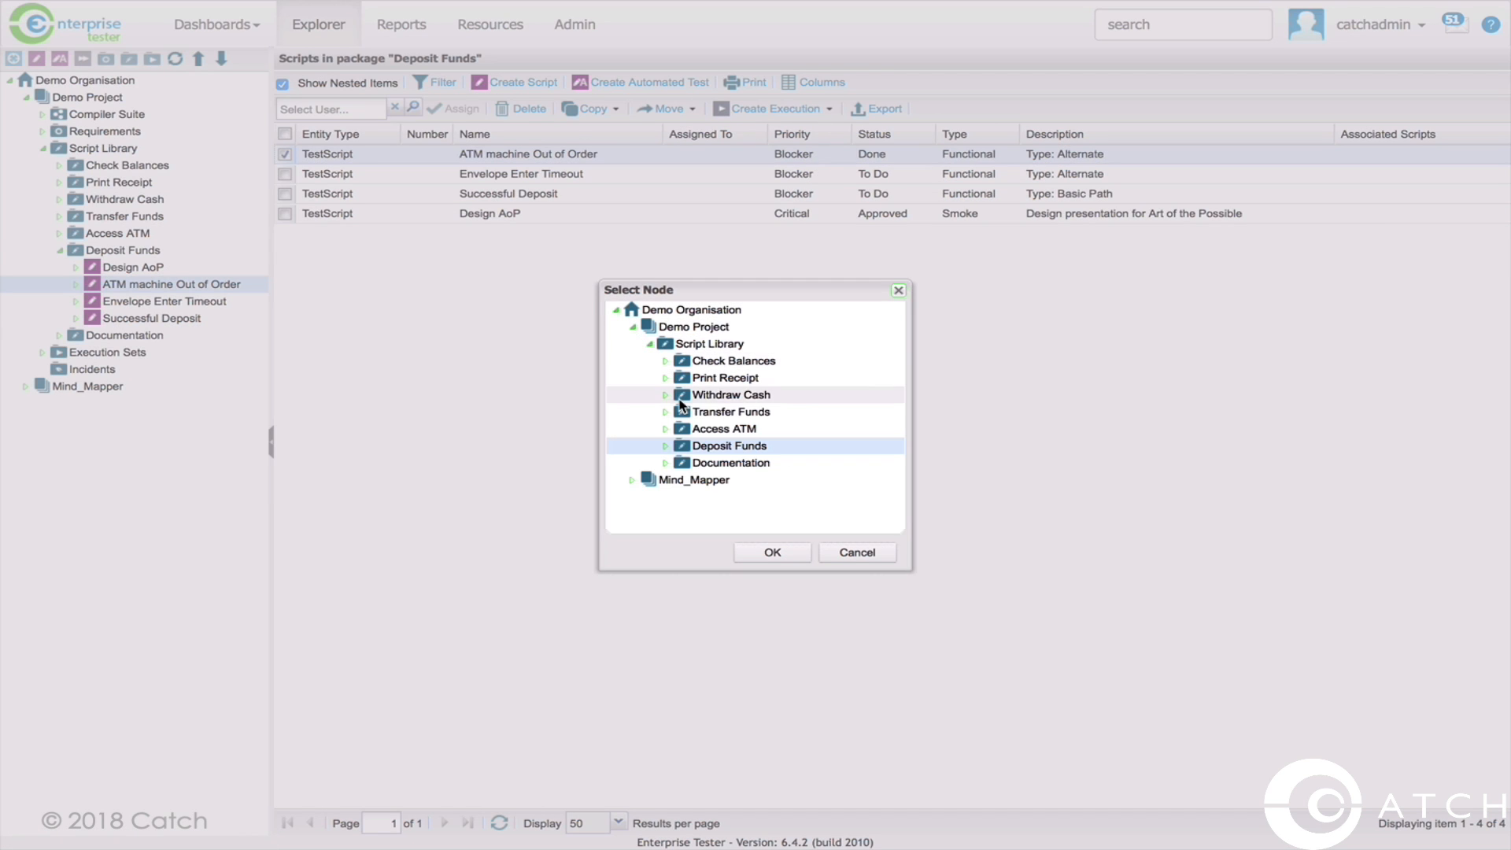
{"action": "left_click", "coordinate": [708, 428]}
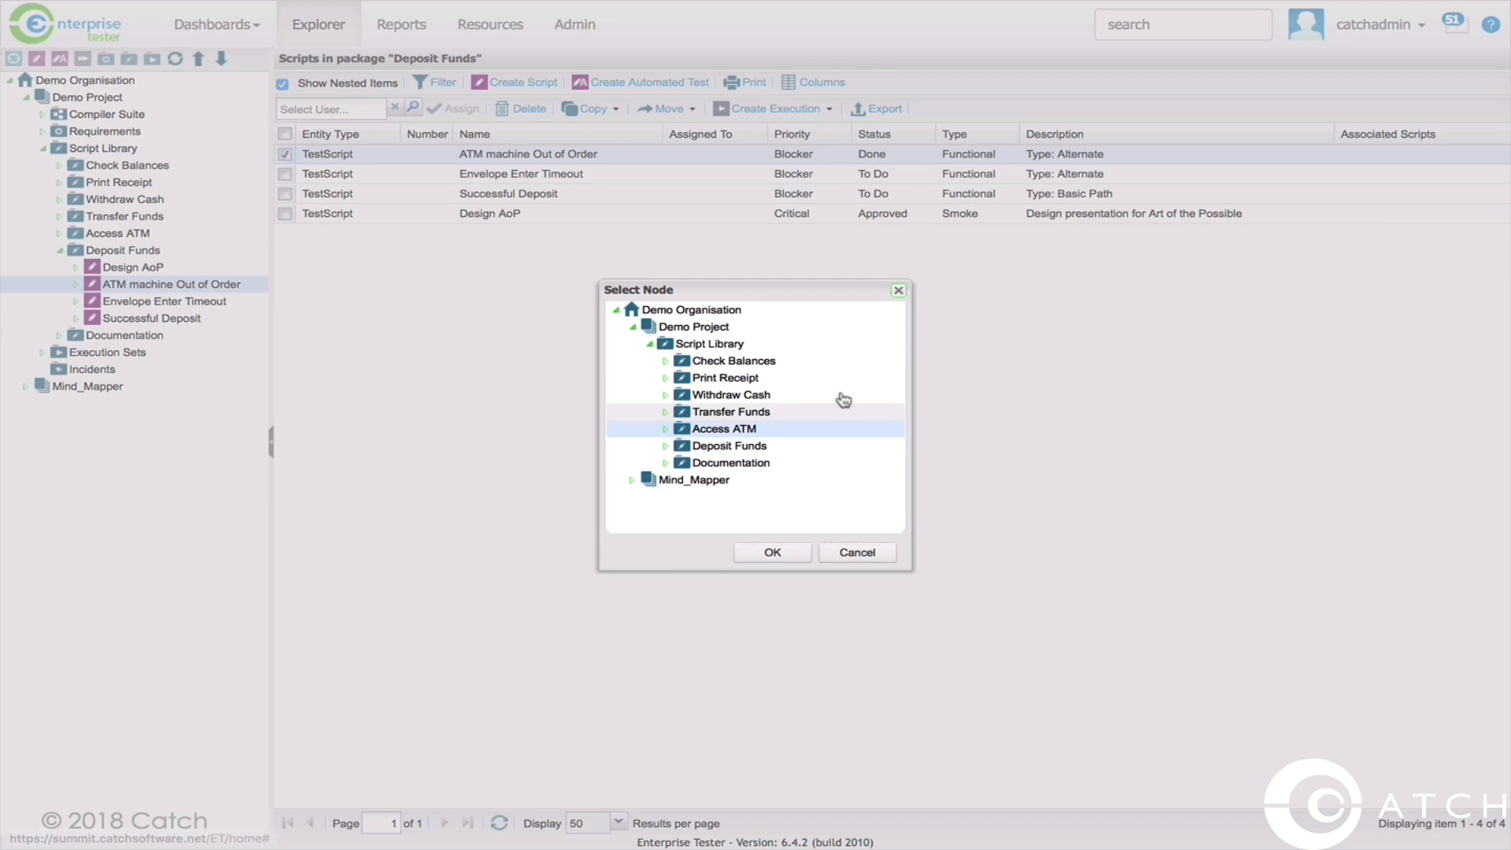
{"action": "left_click", "coordinate": [840, 554]}
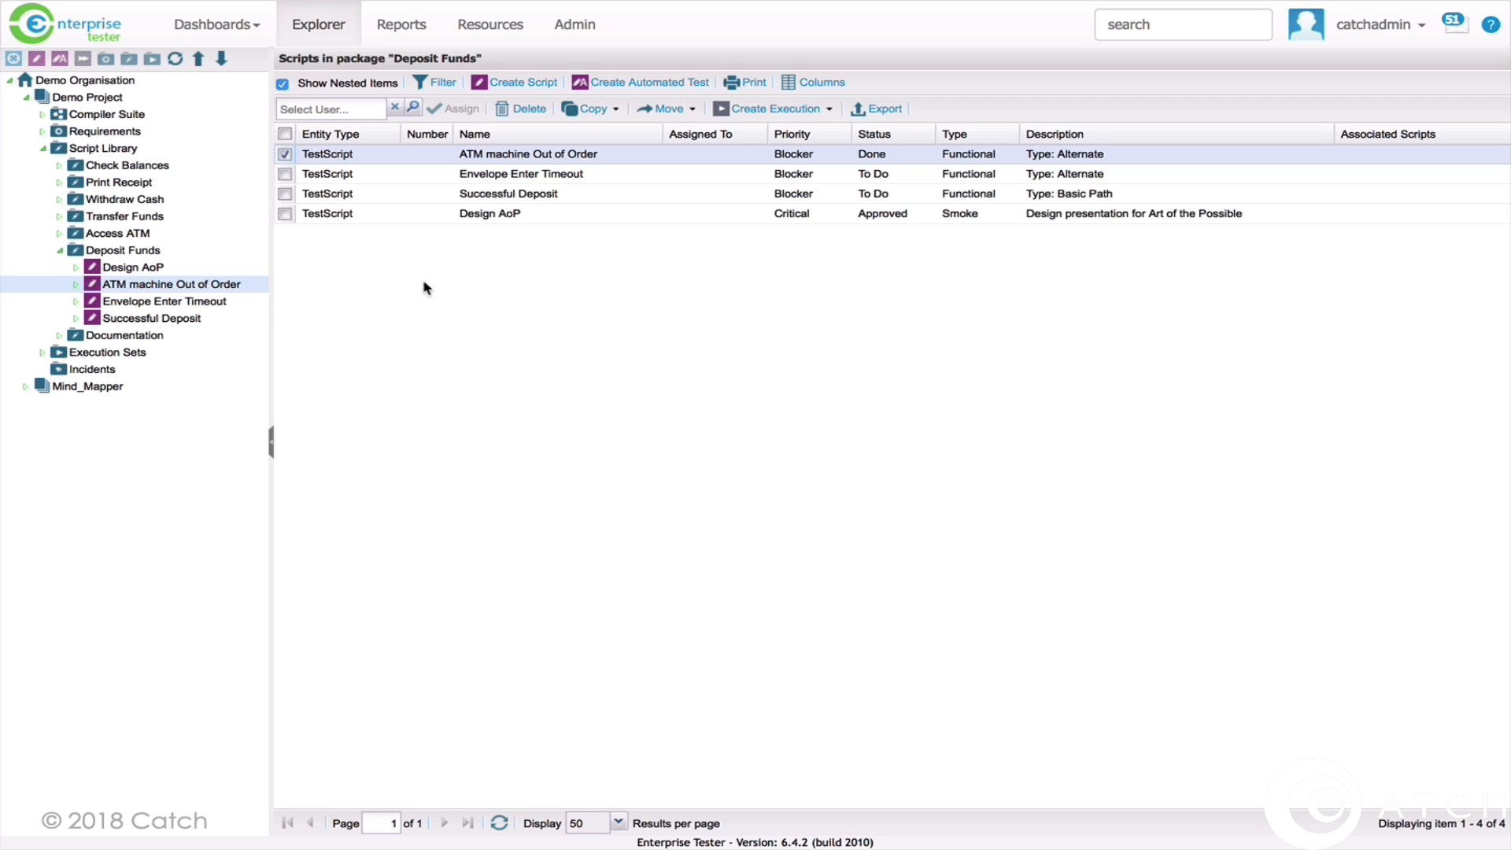
Open the ATM machine Out of Order script and view its Attachments and Relationships, widening the Package column to read the paths
{"action": "right_click", "coordinate": [167, 292]}
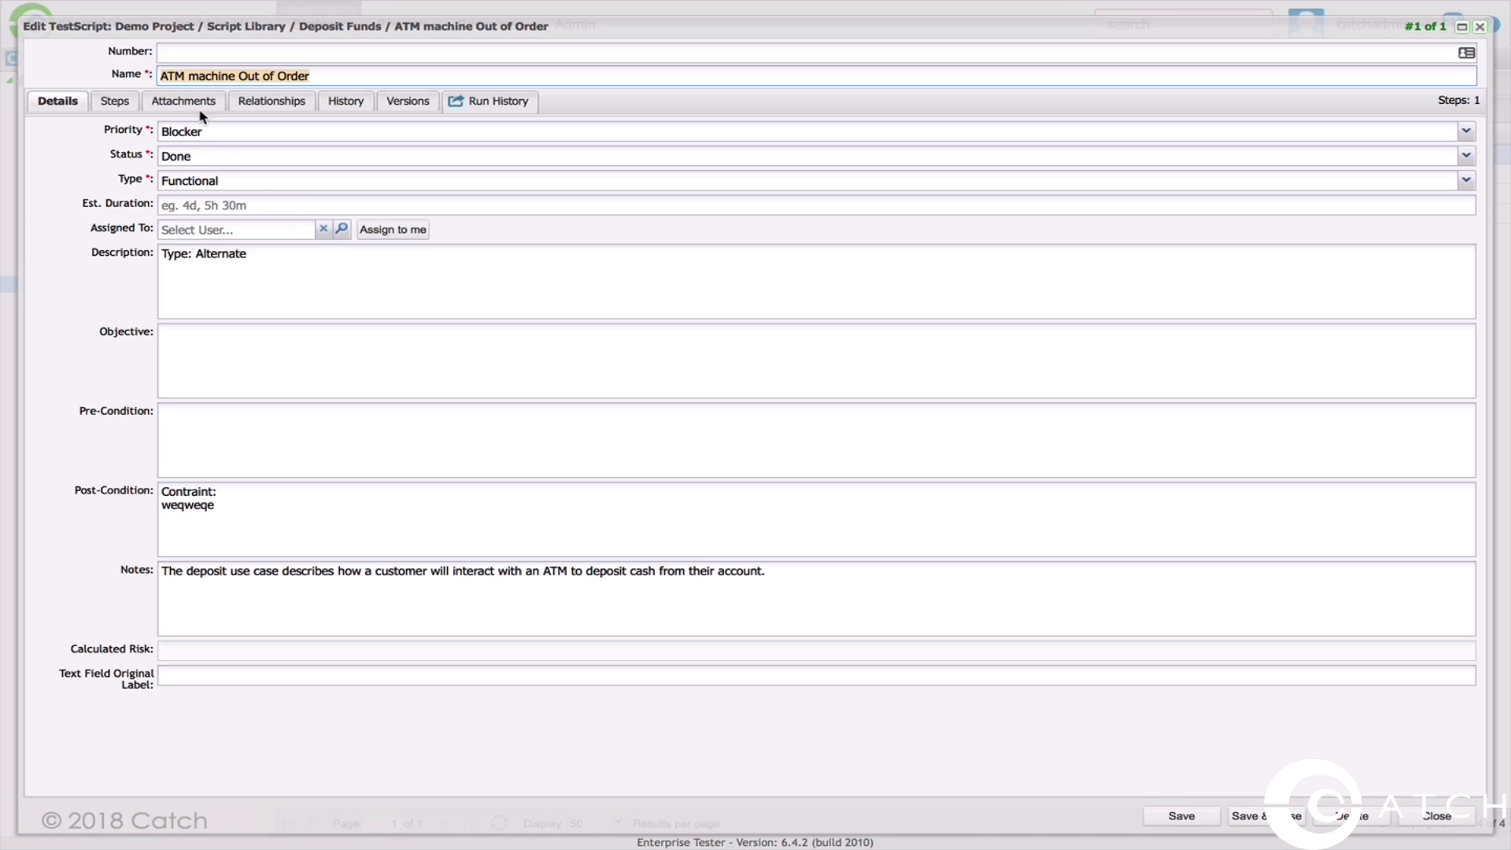
{"action": "left_click", "coordinate": [187, 102]}
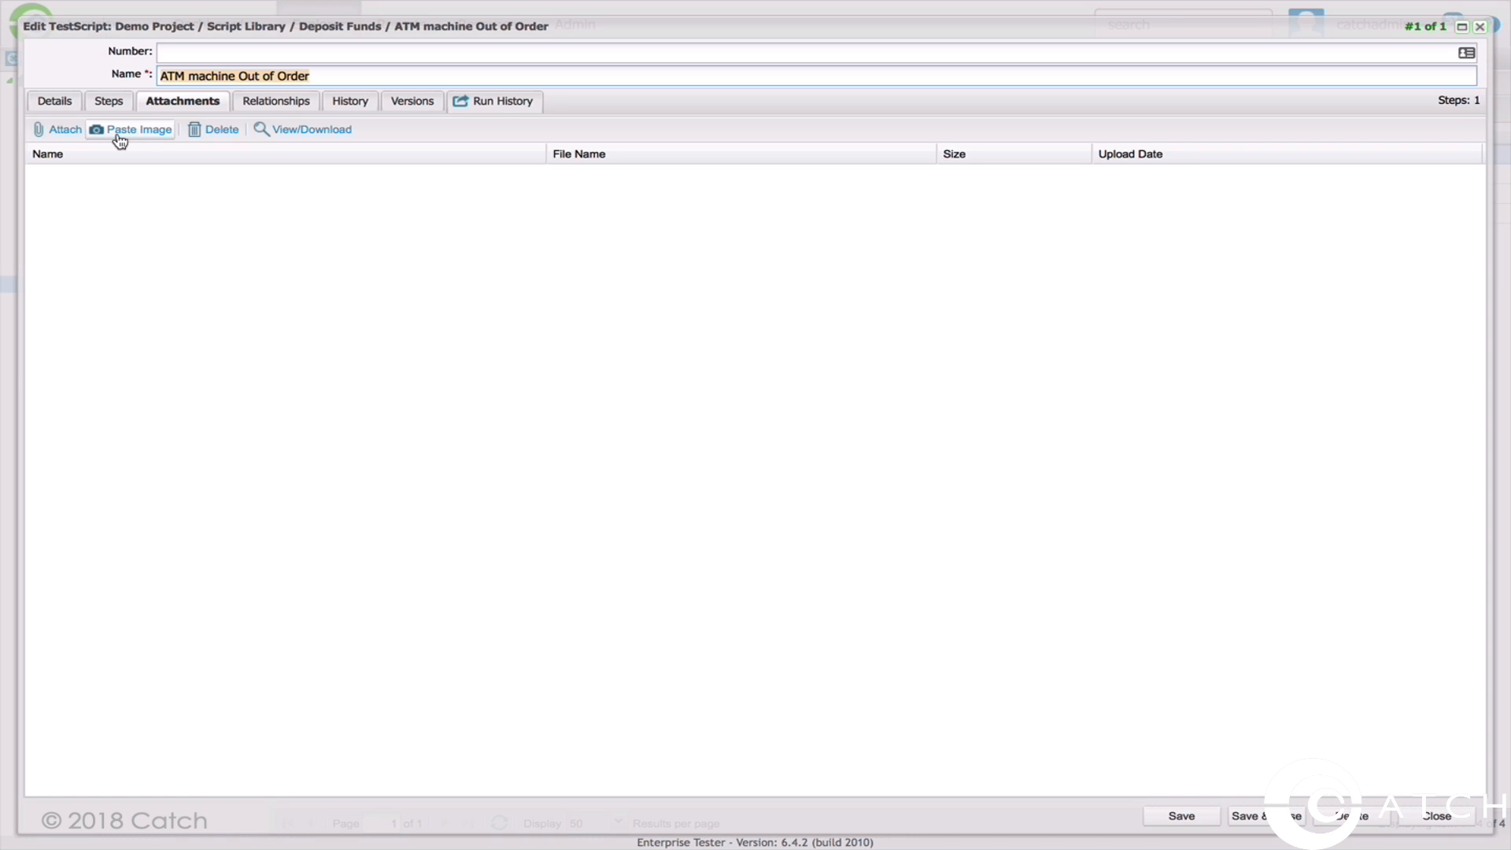
{"action": "left_click", "coordinate": [254, 105]}
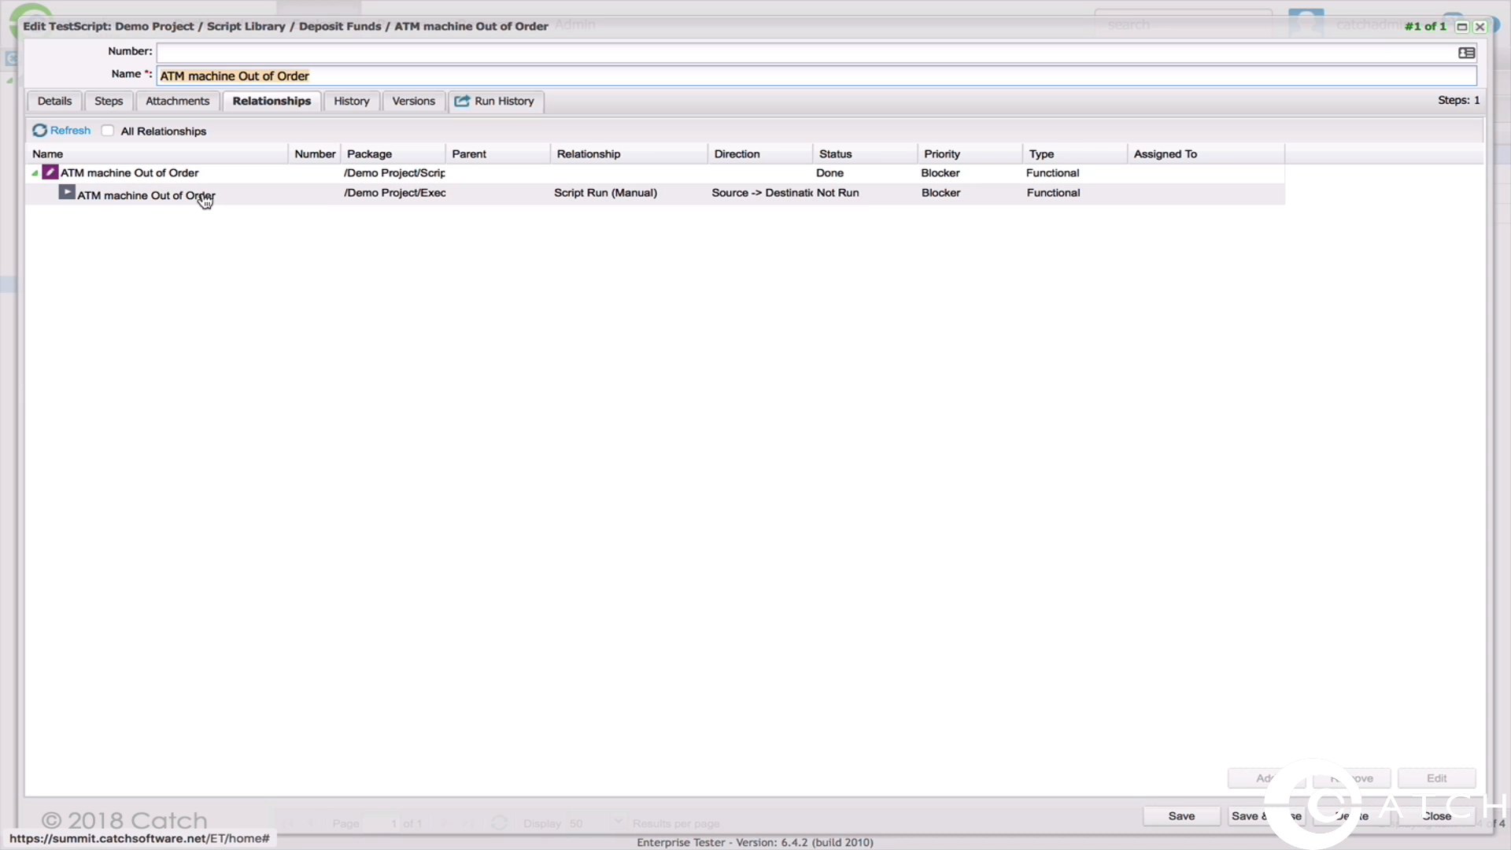
{"action": "left_click_drag", "start_coordinate": [445, 155], "coordinate": [538, 156]}
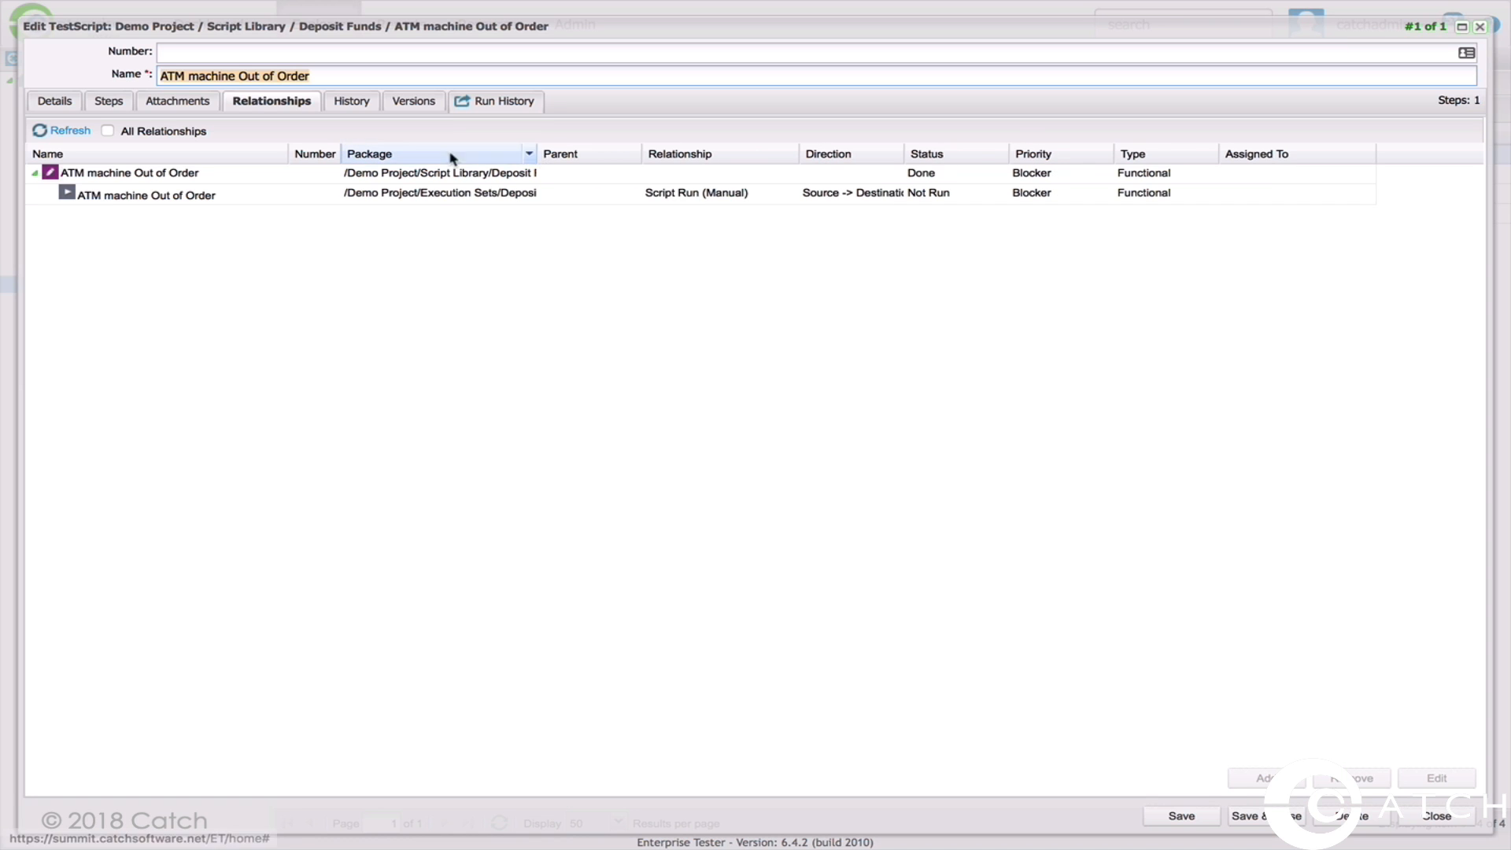
View the ATM machine Out of Order script's History, Versions and Run History, and close the run history window
{"action": "left_click", "coordinate": [363, 108]}
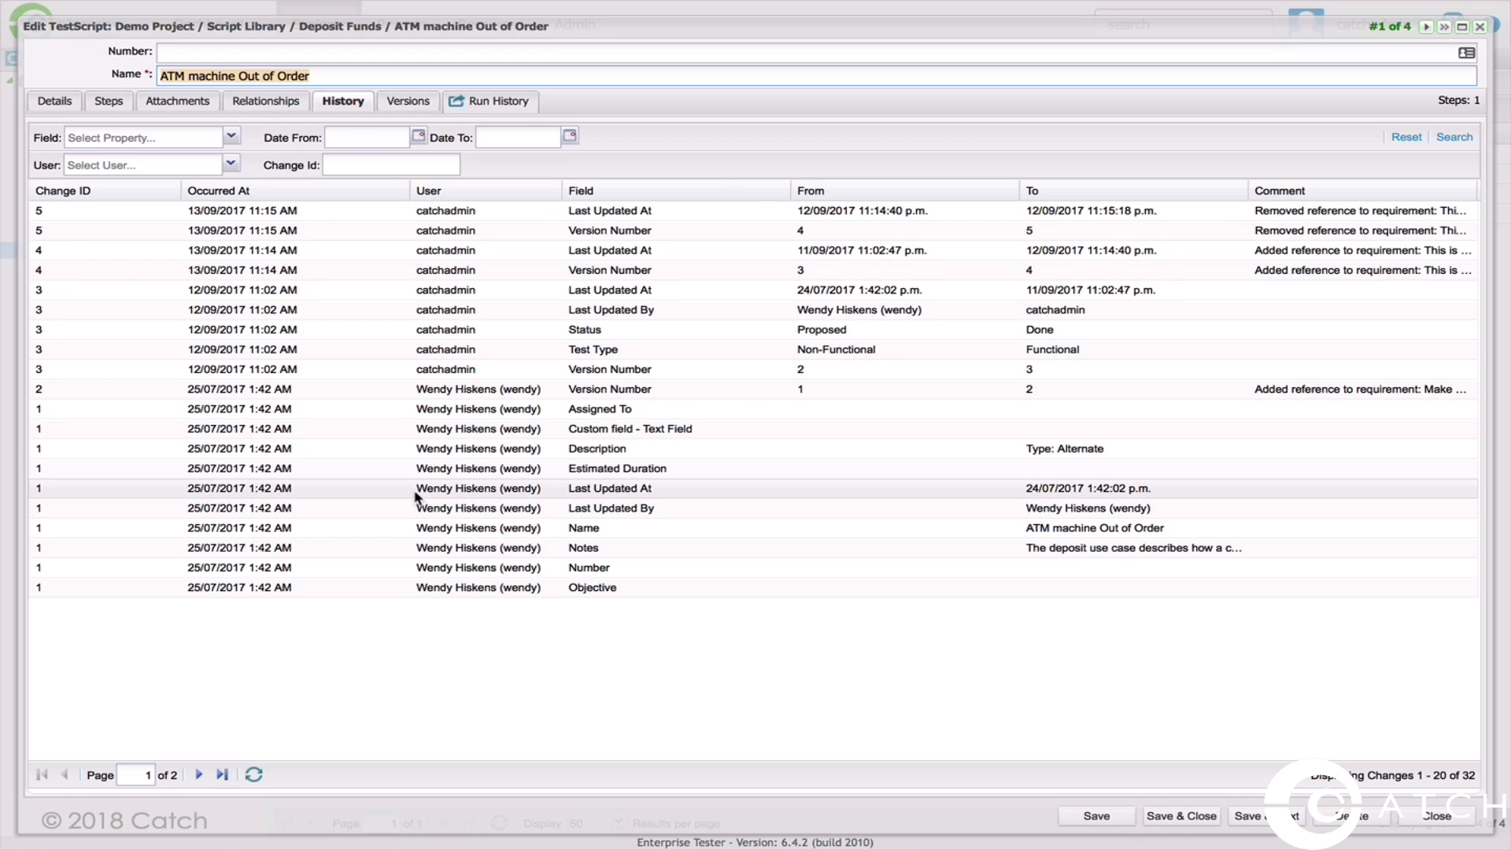
{"action": "left_click", "coordinate": [425, 101]}
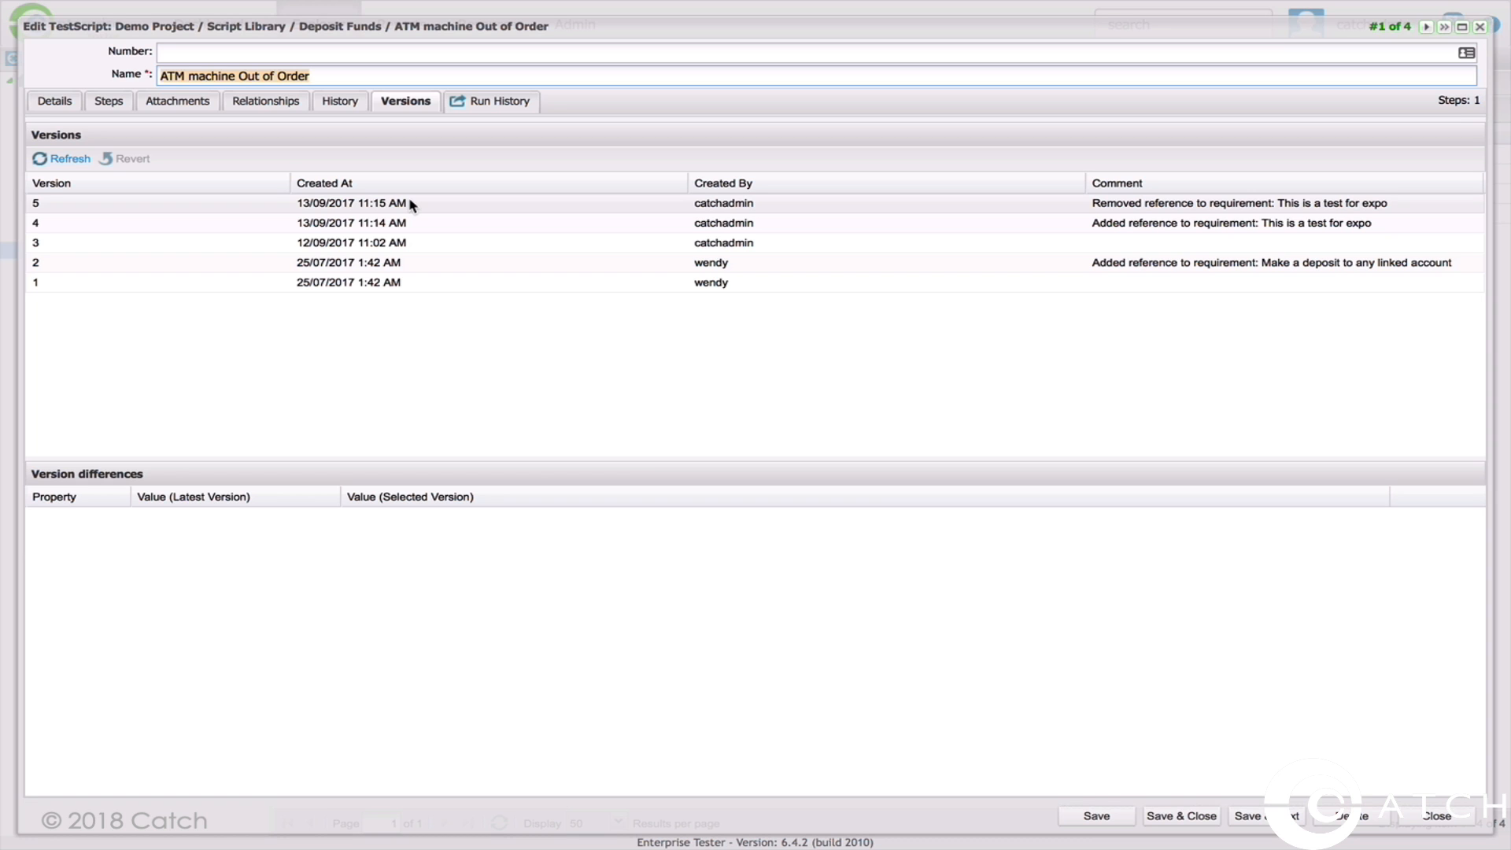
{"action": "left_click", "coordinate": [492, 108]}
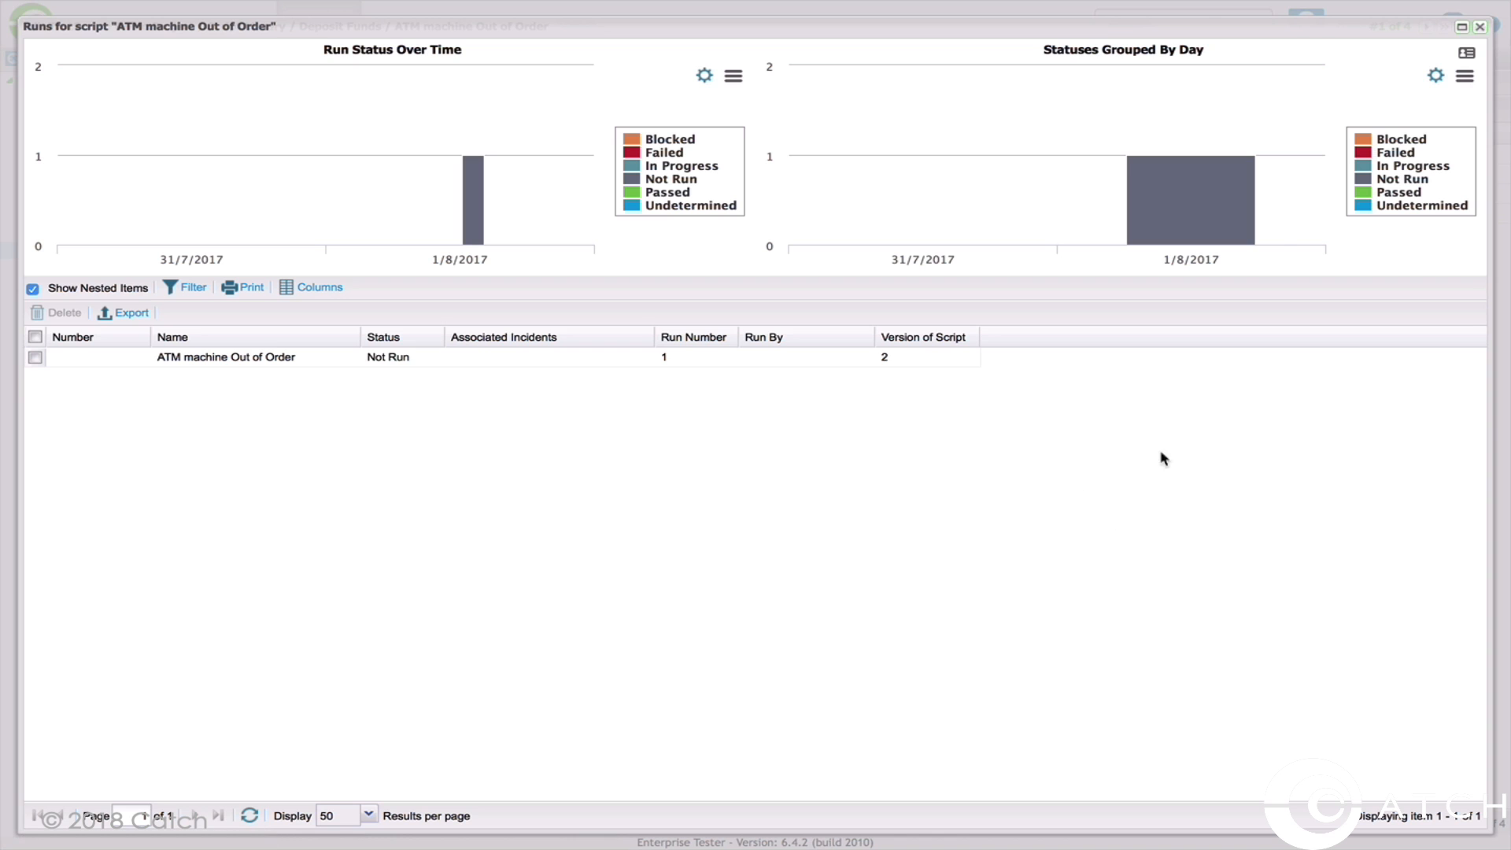
{"action": "left_click", "coordinate": [1481, 29]}
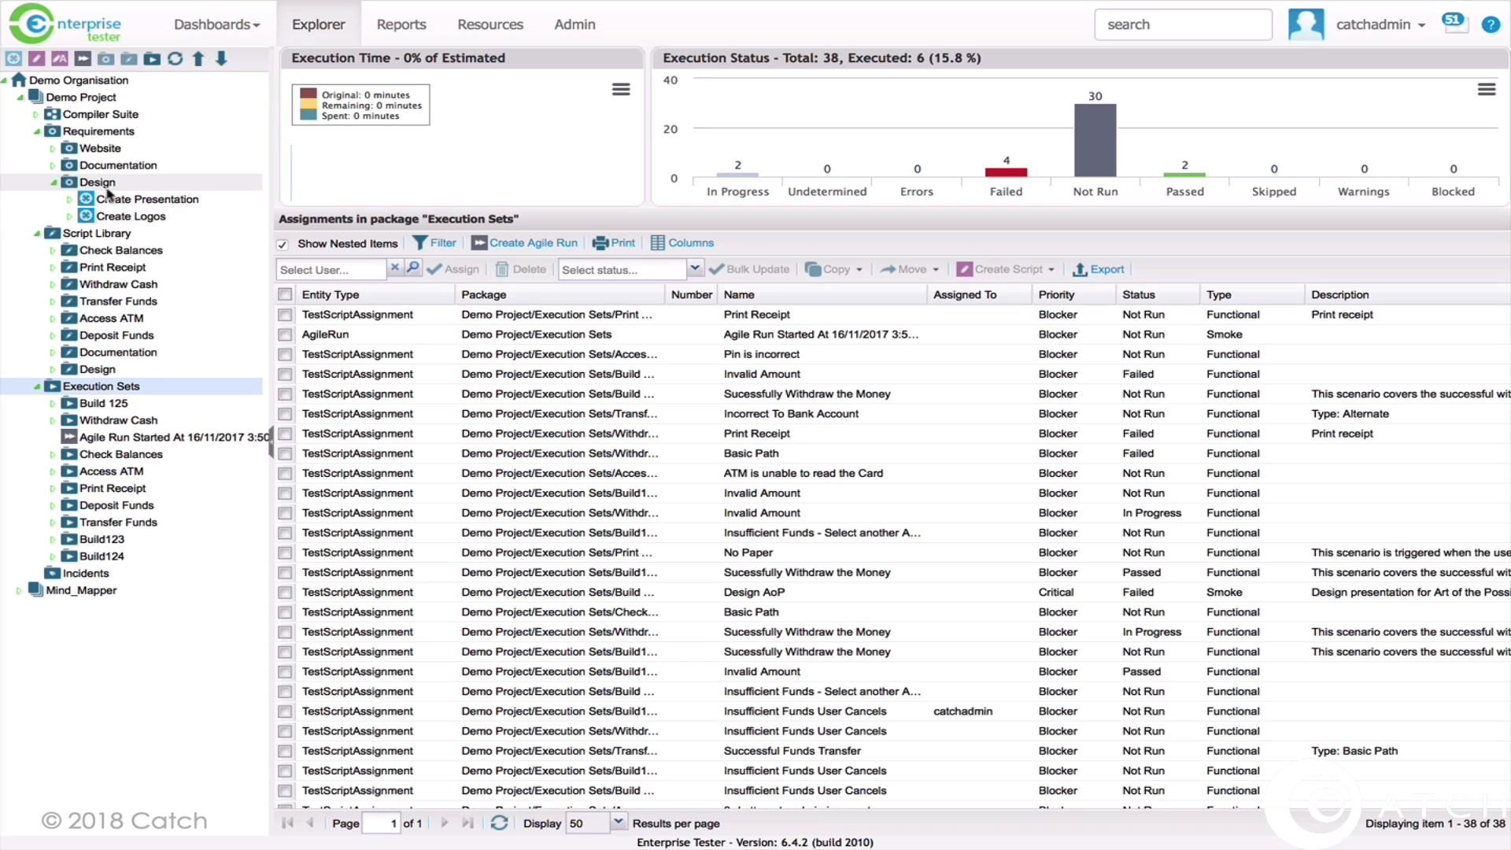
Expand the Script Library's Design package and add a child package named Design to Execution Sets
{"action": "left_click", "coordinate": [53, 369]}
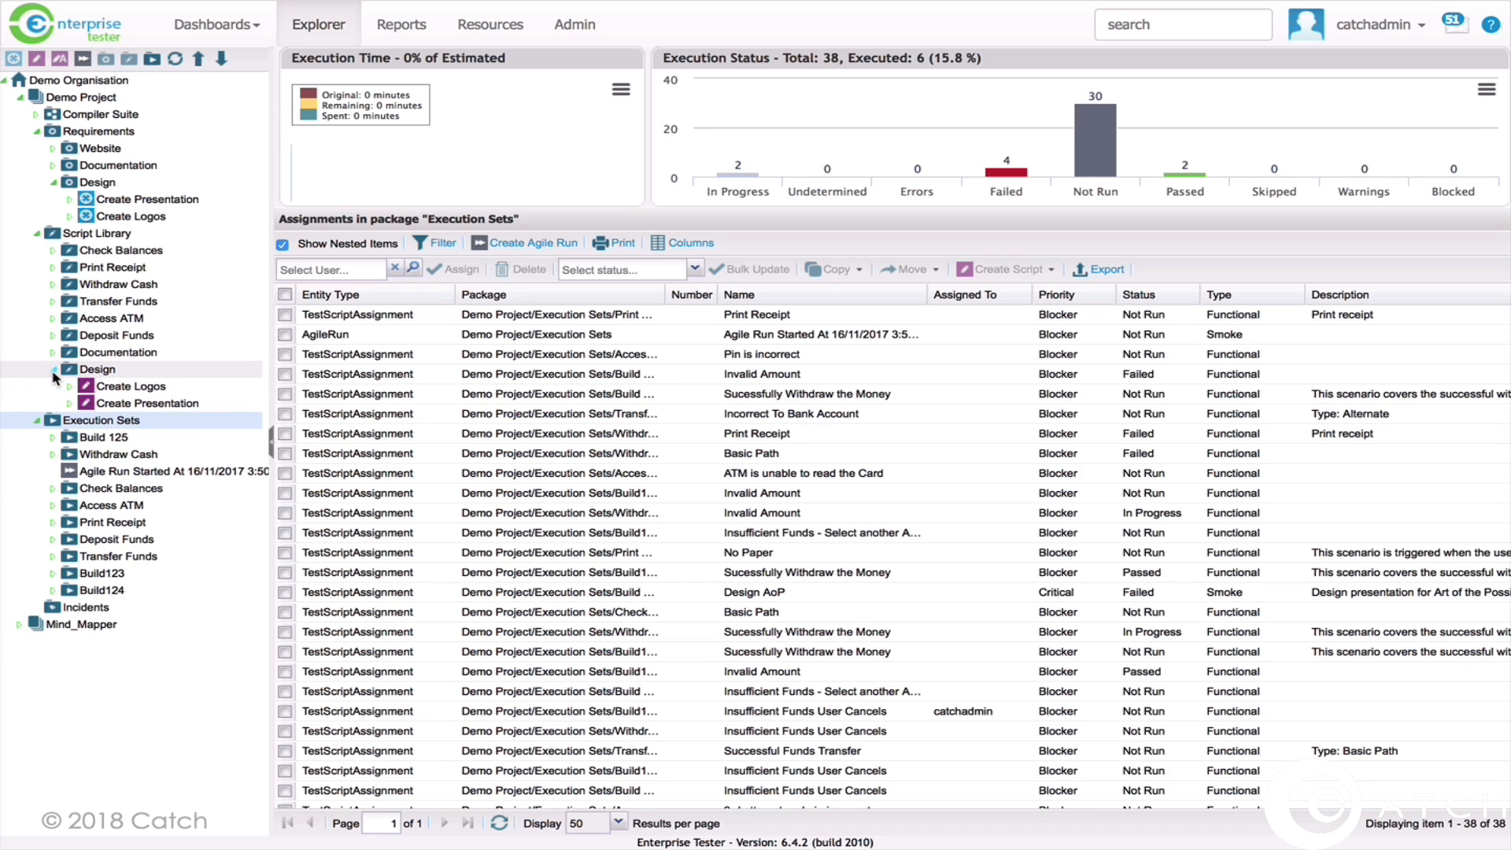
{"action": "left_click", "coordinate": [53, 370]}
{"action": "left_click", "coordinate": [53, 372]}
{"action": "left_click", "coordinate": [93, 421]}
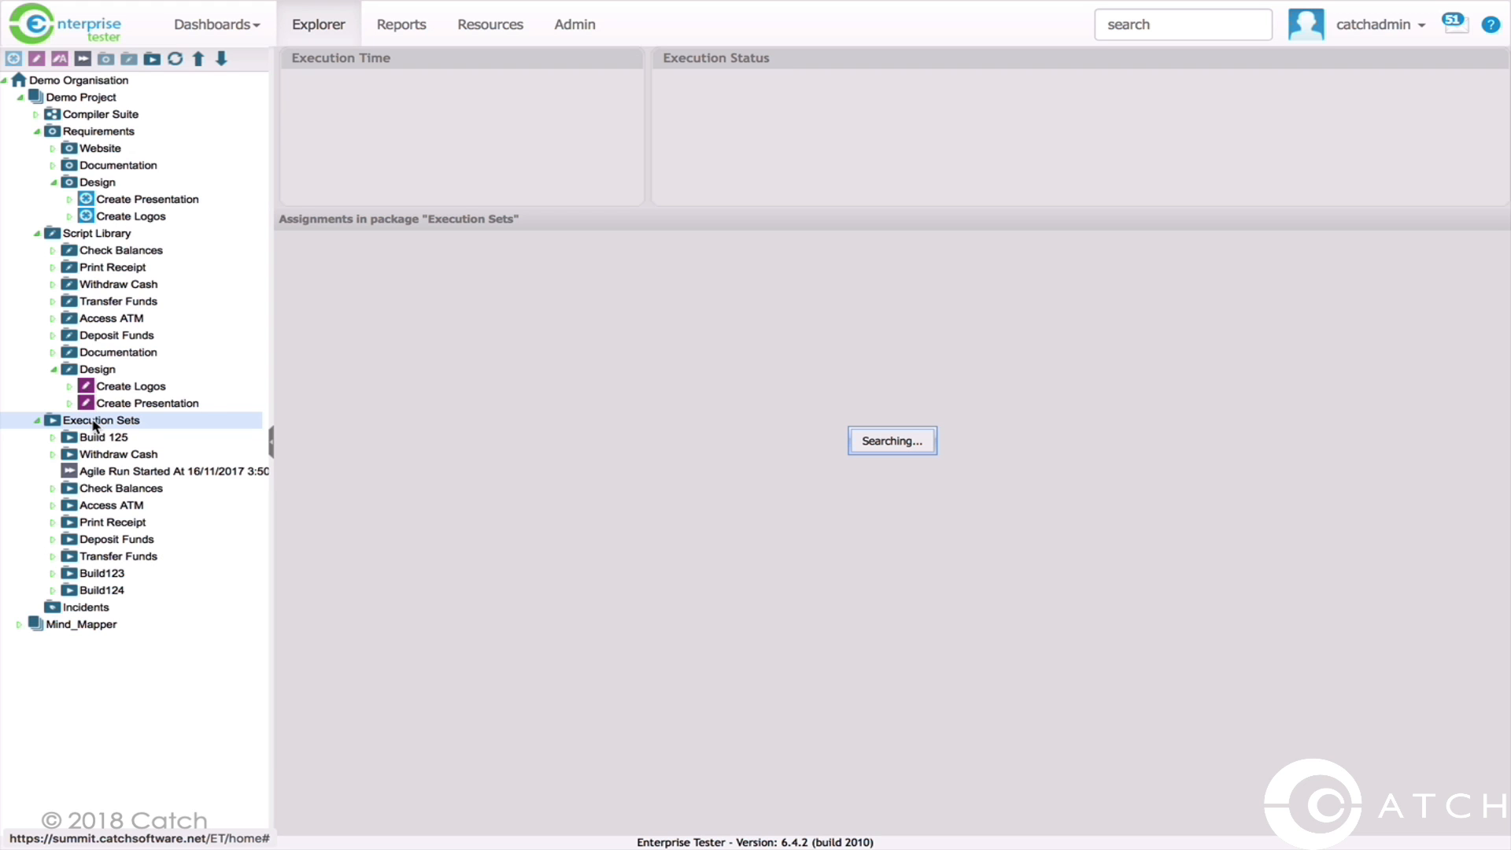
{"action": "right_click", "coordinate": [93, 424]}
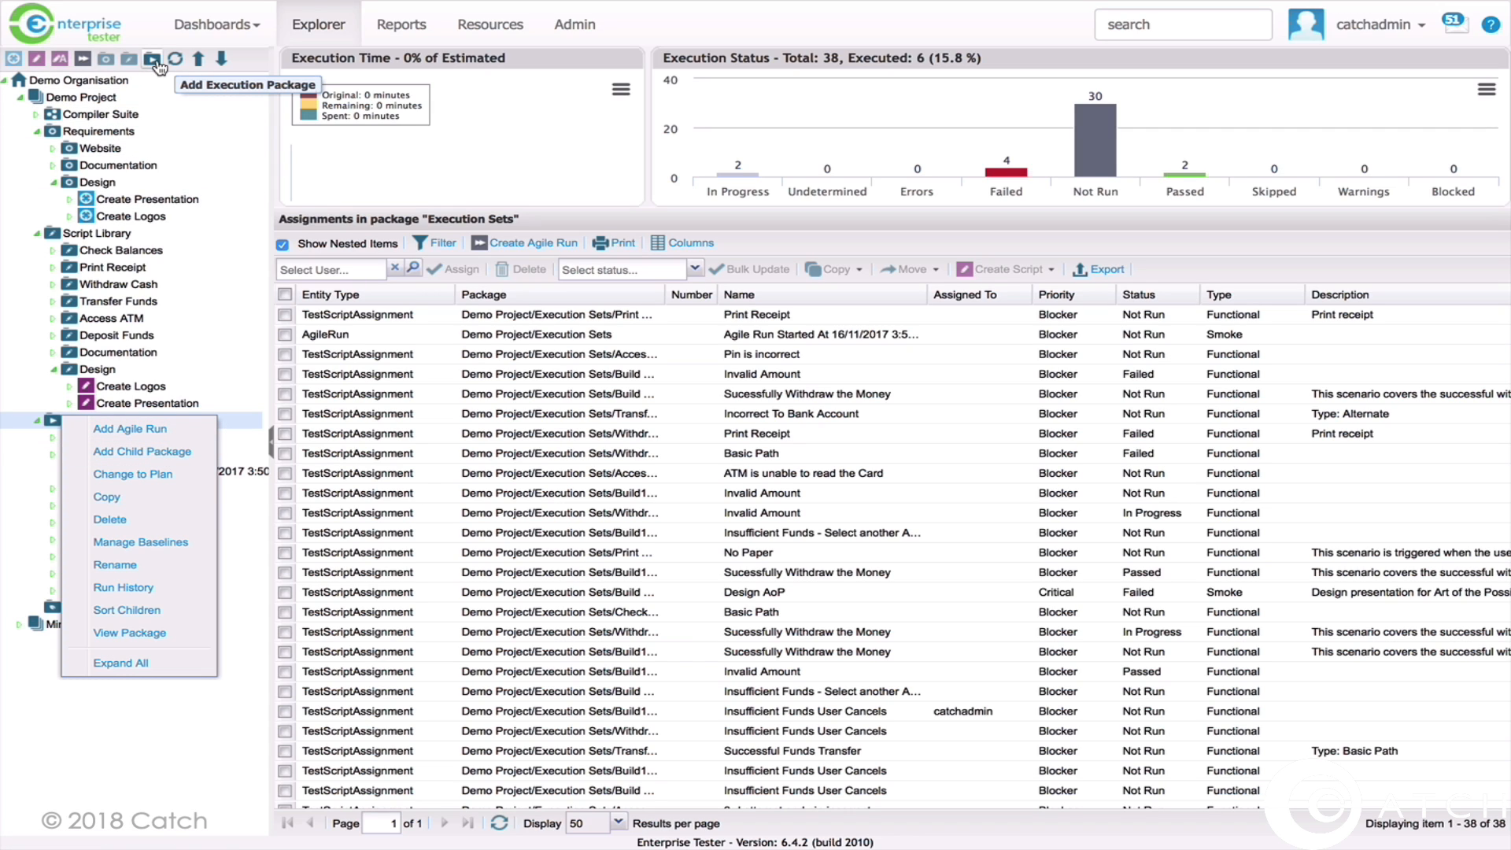
{"action": "left_click", "coordinate": [186, 452]}
{"action": "type", "text": "Design"}
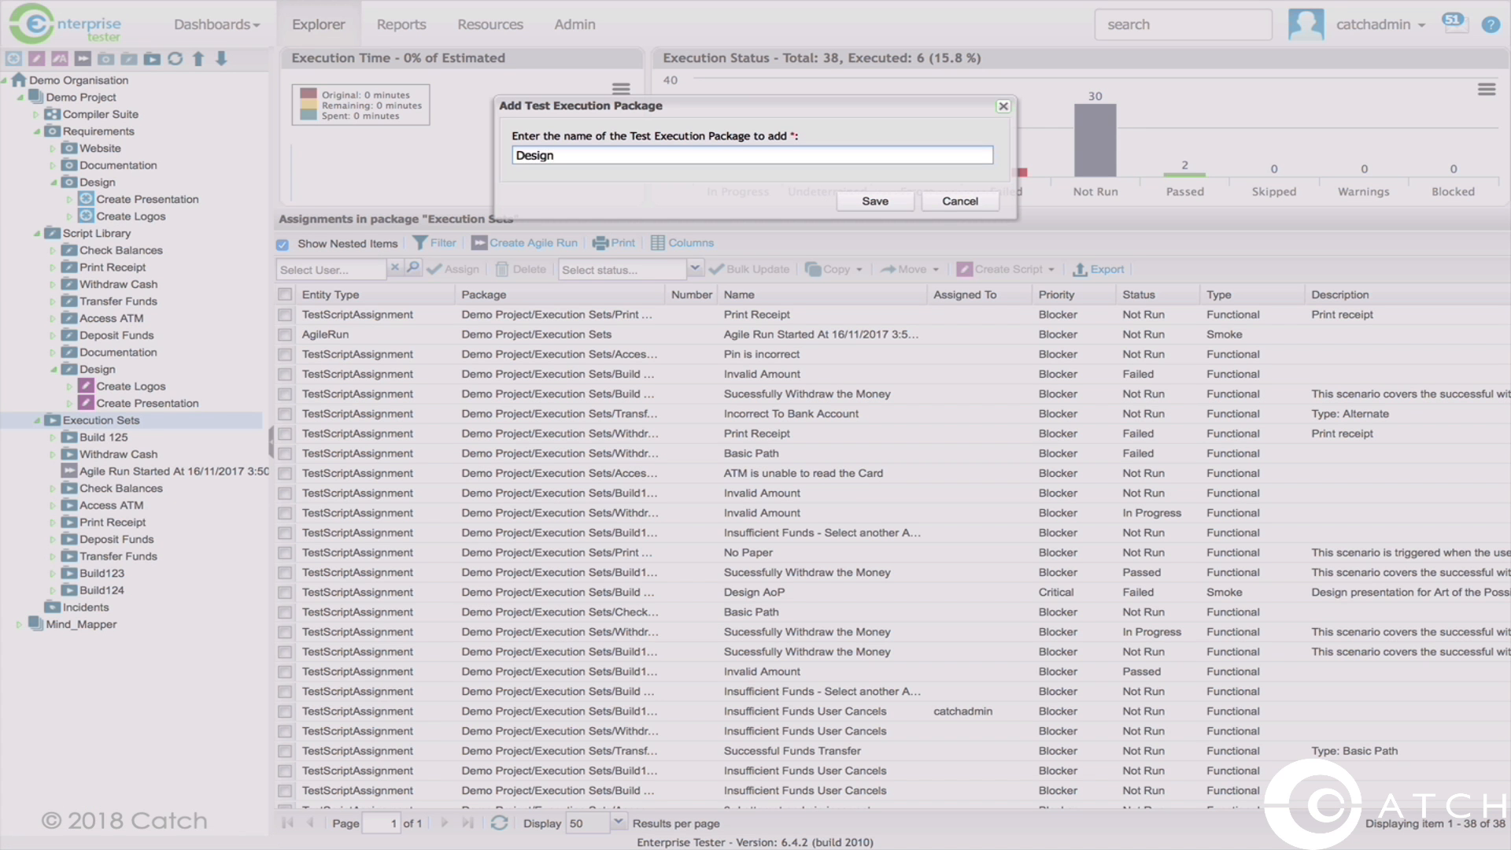
{"action": "left_click", "coordinate": [875, 200]}
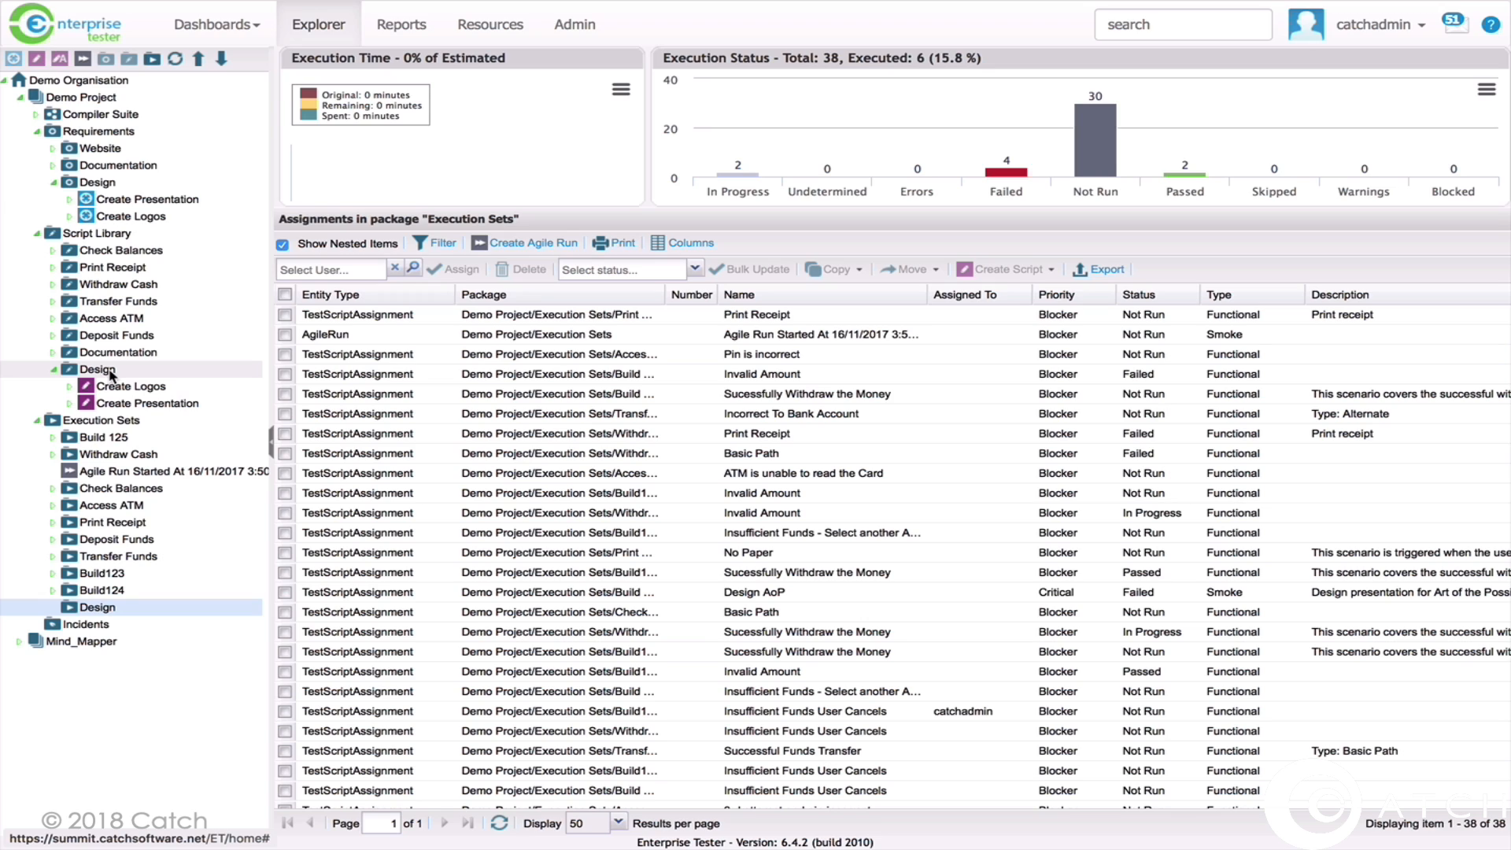
Select the Create Presentation and Create Logos scripts in the Script Library's Design package and try to create executions from them
{"action": "left_click", "coordinate": [111, 374]}
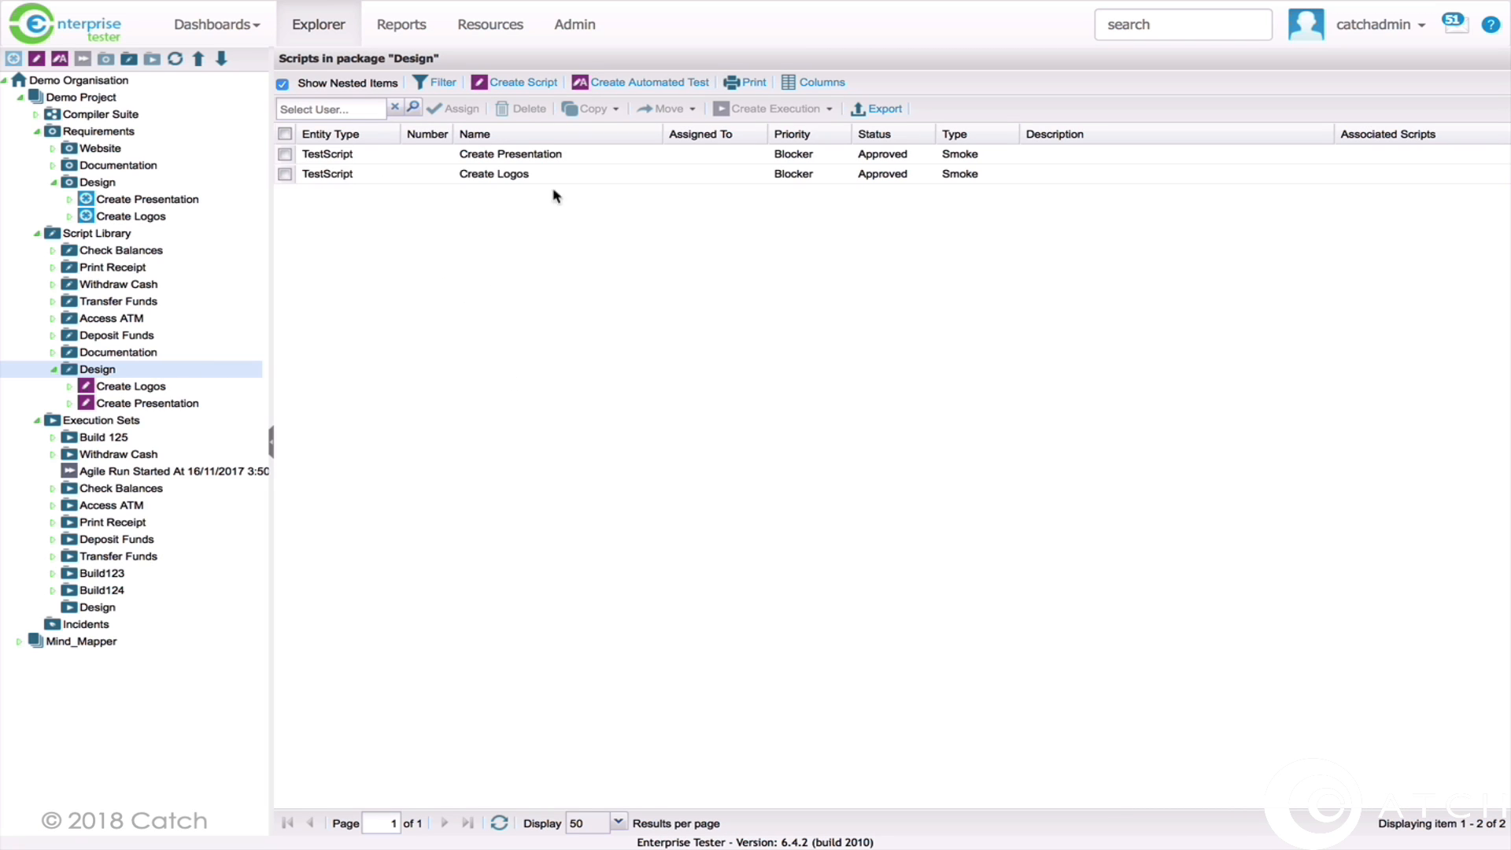
{"action": "left_click", "coordinate": [285, 154]}
{"action": "left_click", "coordinate": [285, 174]}
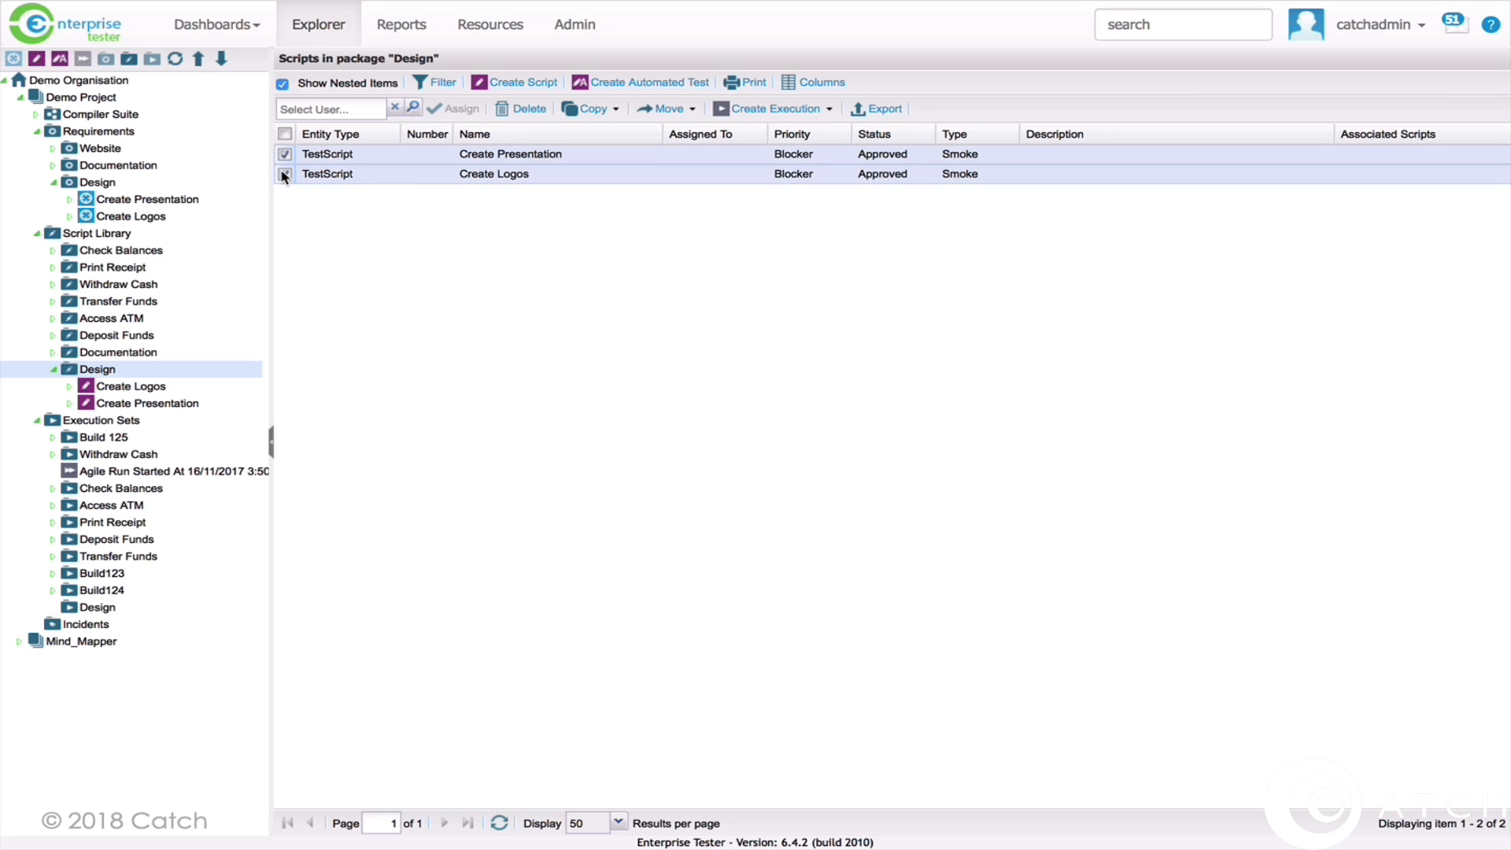
{"action": "left_click", "coordinate": [831, 110]}
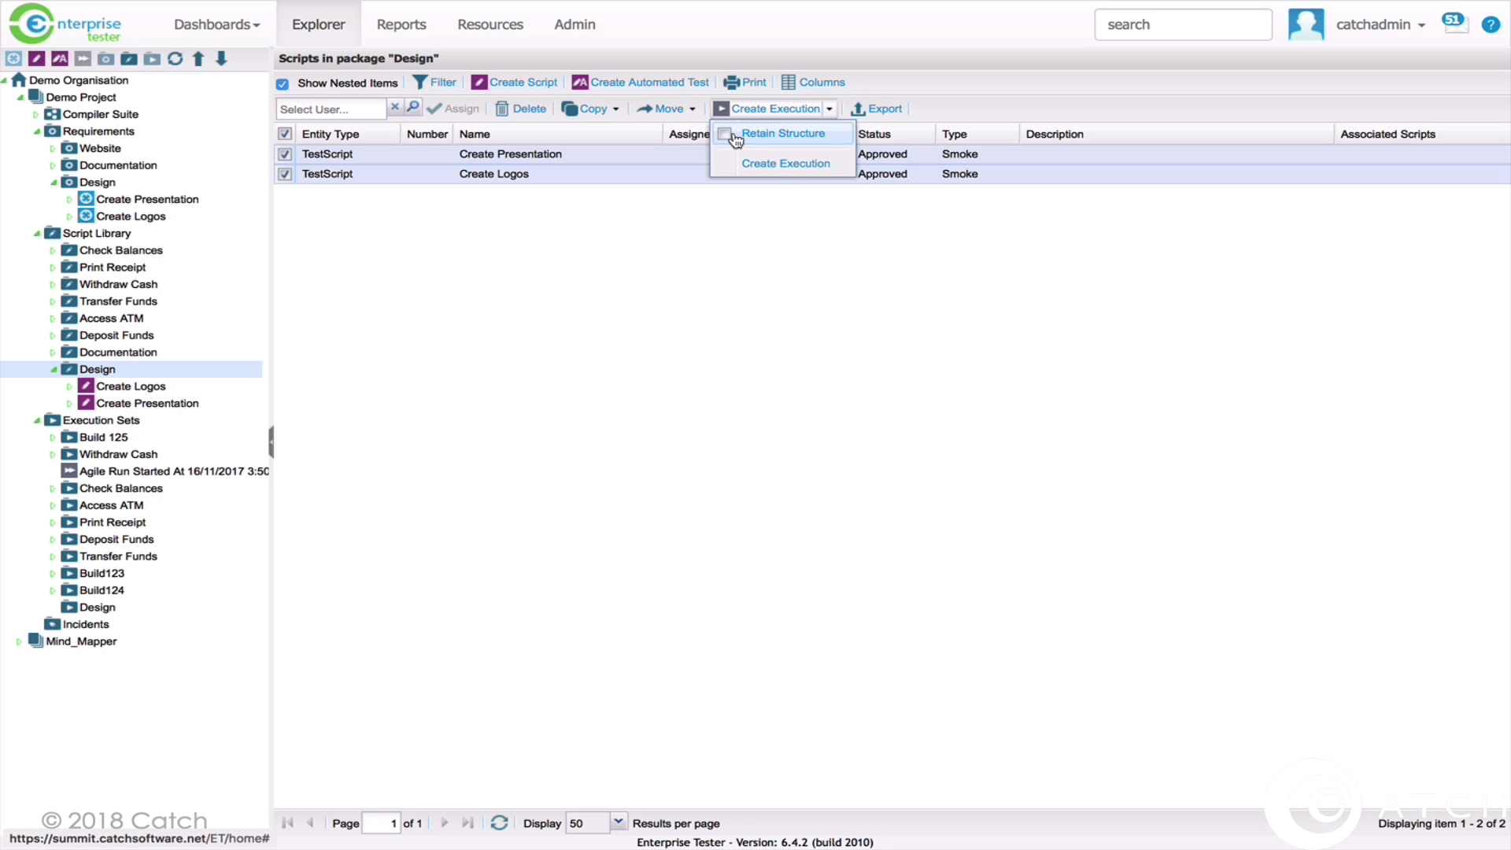
{"action": "left_click", "coordinate": [772, 165]}
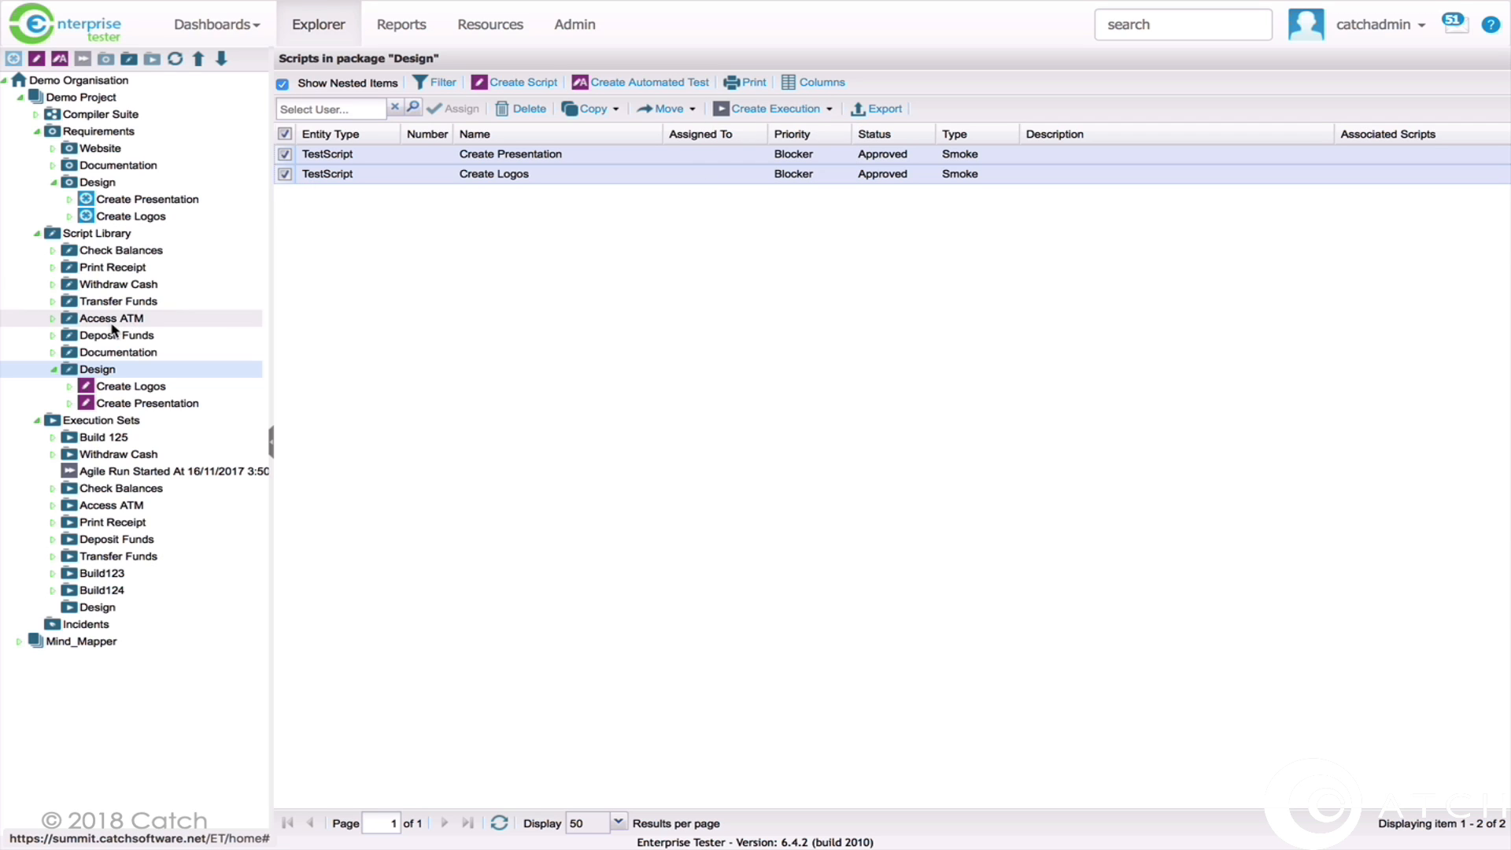
Add the Create Presentation and Create Logos scripts from the library tree to the Design package under Execution Sets
{"action": "left_click", "coordinate": [125, 386]}
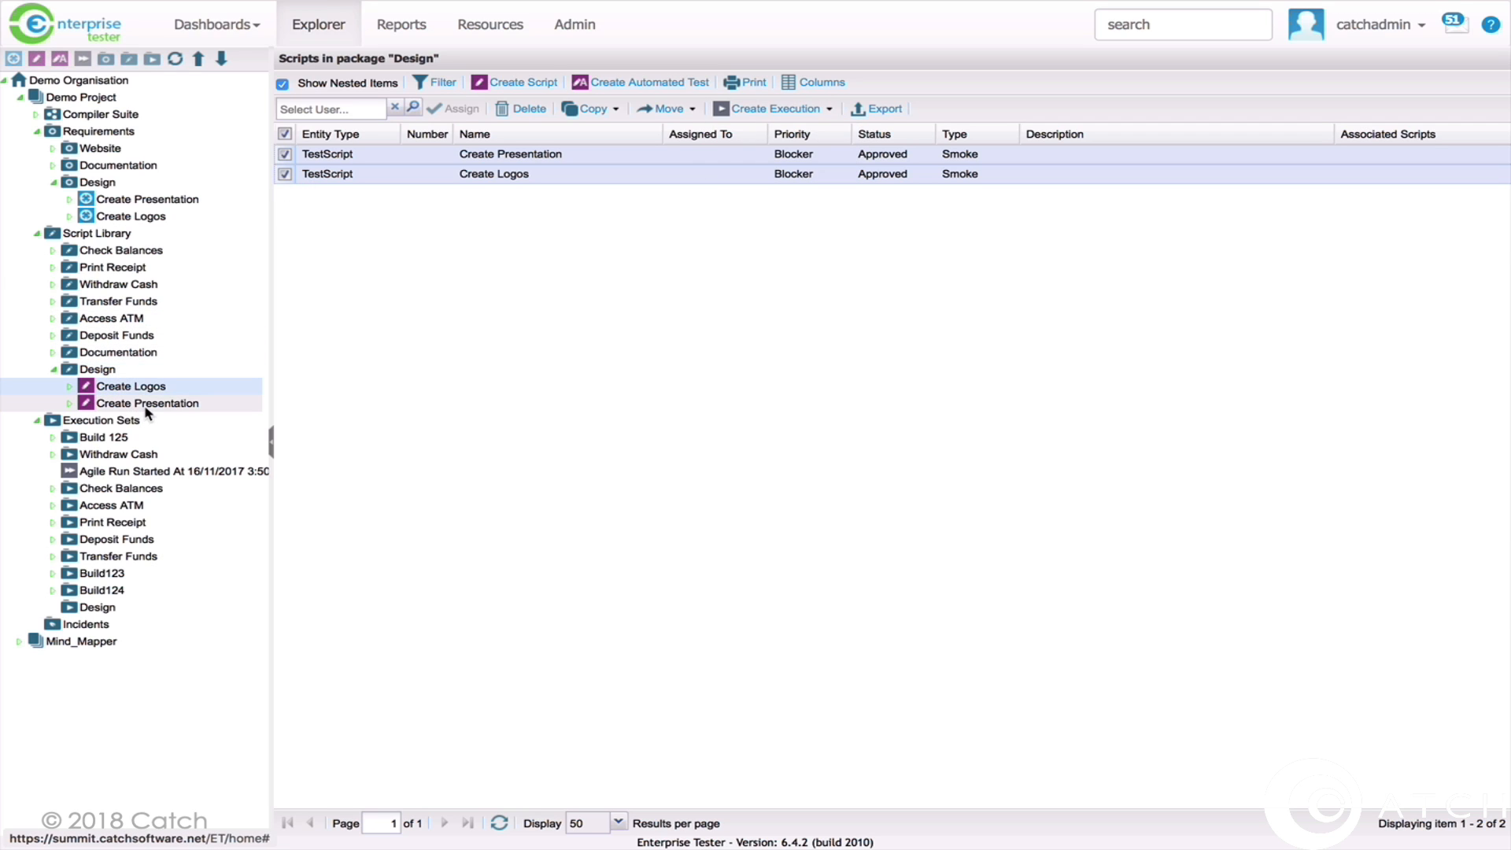
{"action": "left_click", "coordinate": [147, 404]}
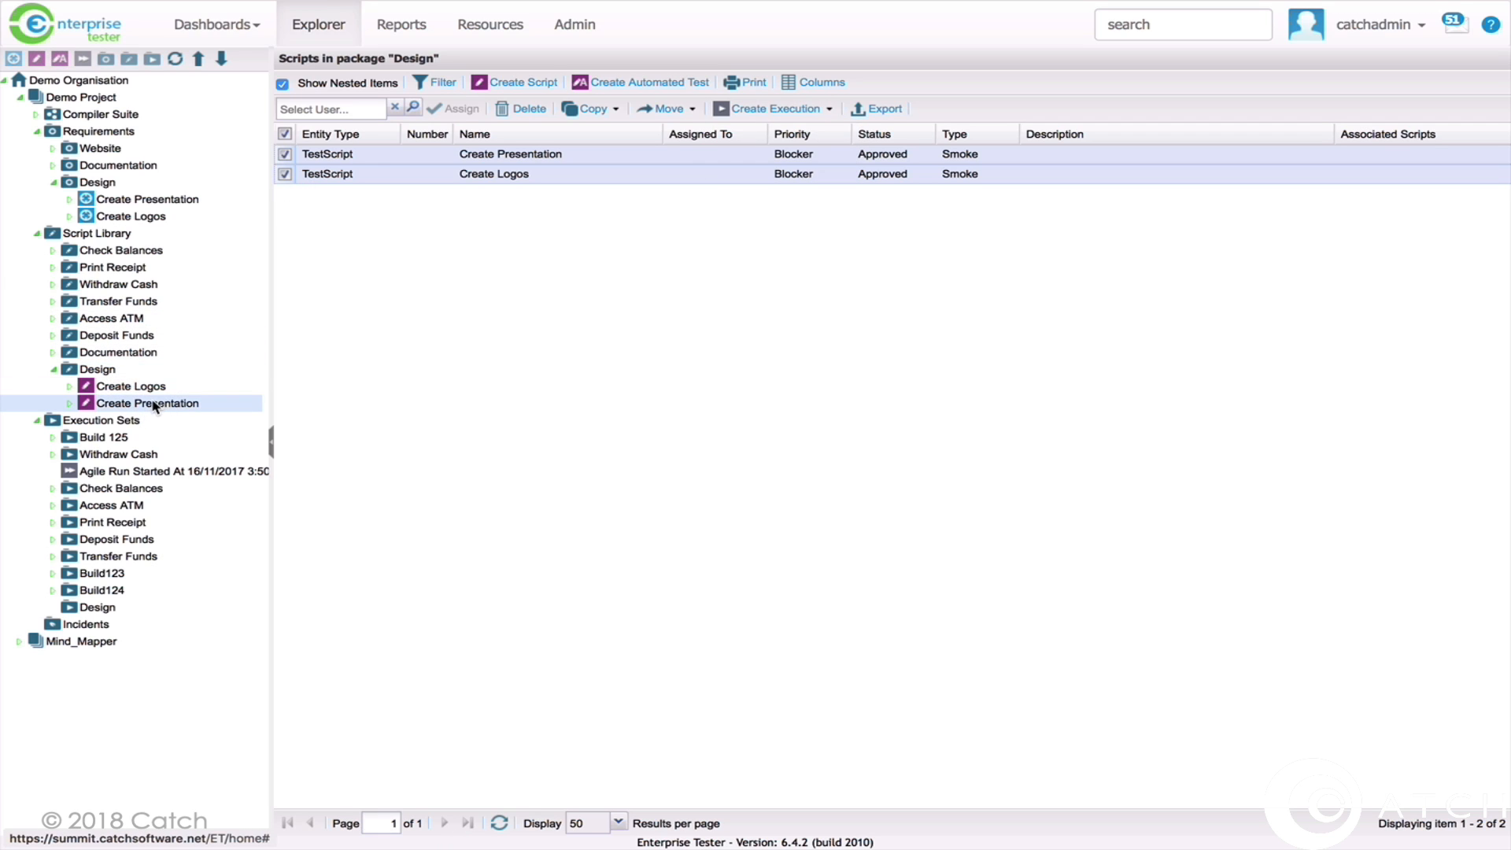
{"action": "left_click_drag", "start_coordinate": [153, 408], "coordinate": [101, 612]}
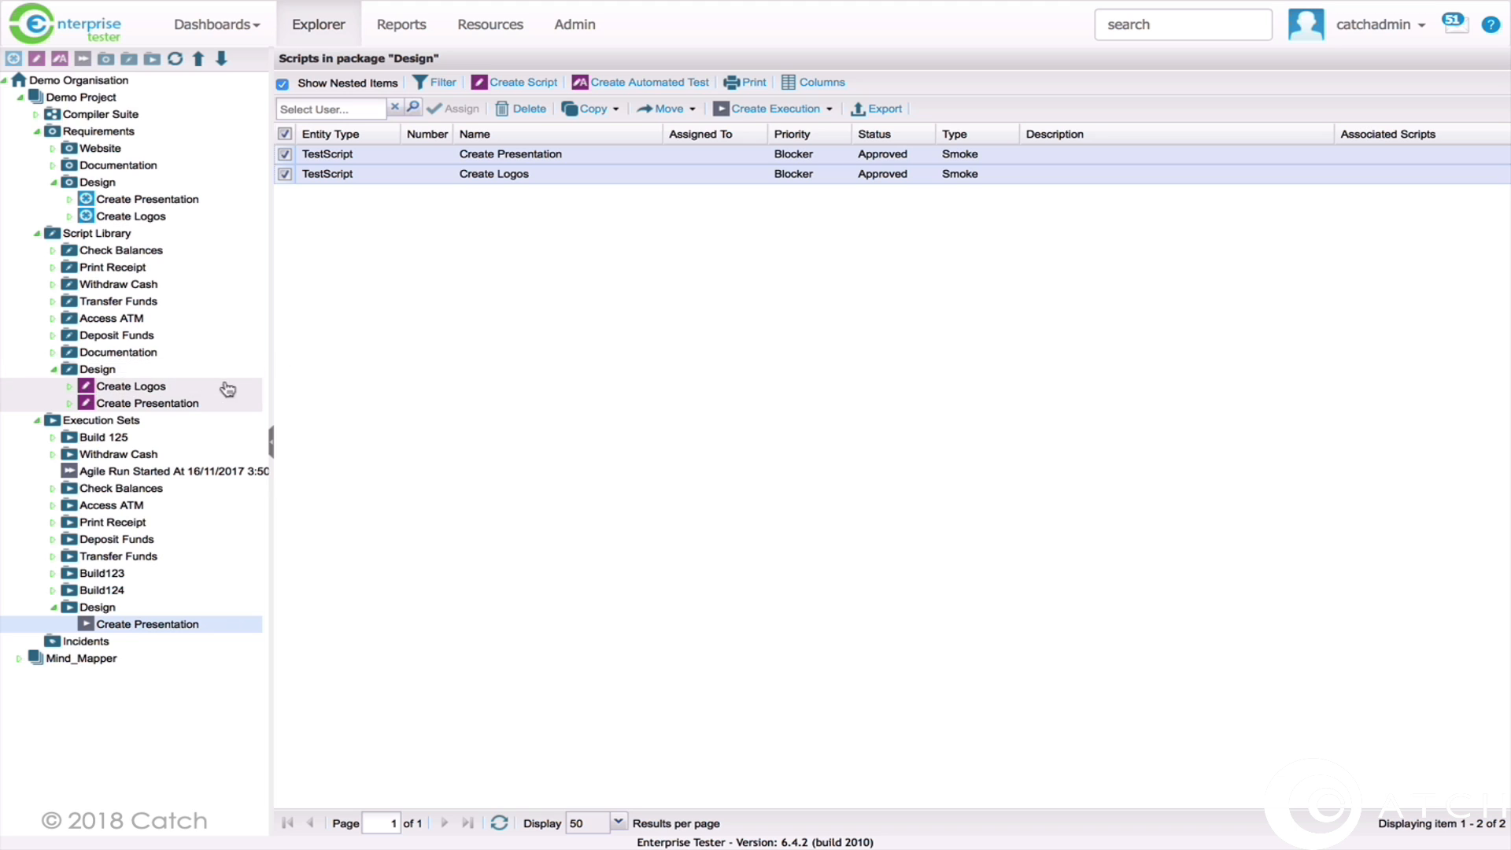
{"action": "left_click_drag", "start_coordinate": [155, 387], "coordinate": [101, 612]}
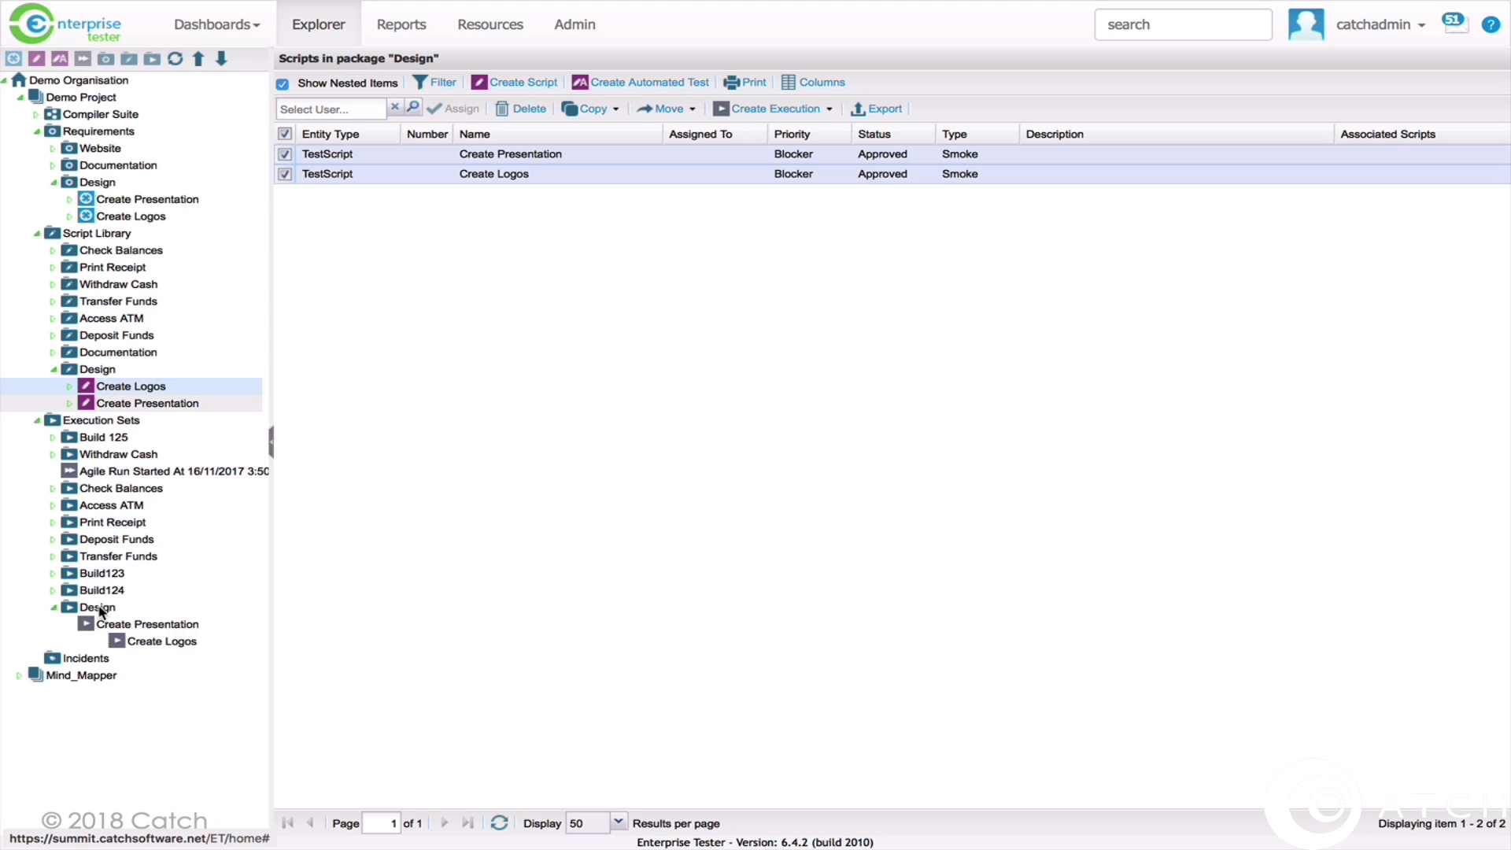
Open the Design execution package and assign its Create Presentation test to the last user in the list
{"action": "left_click", "coordinate": [101, 611]}
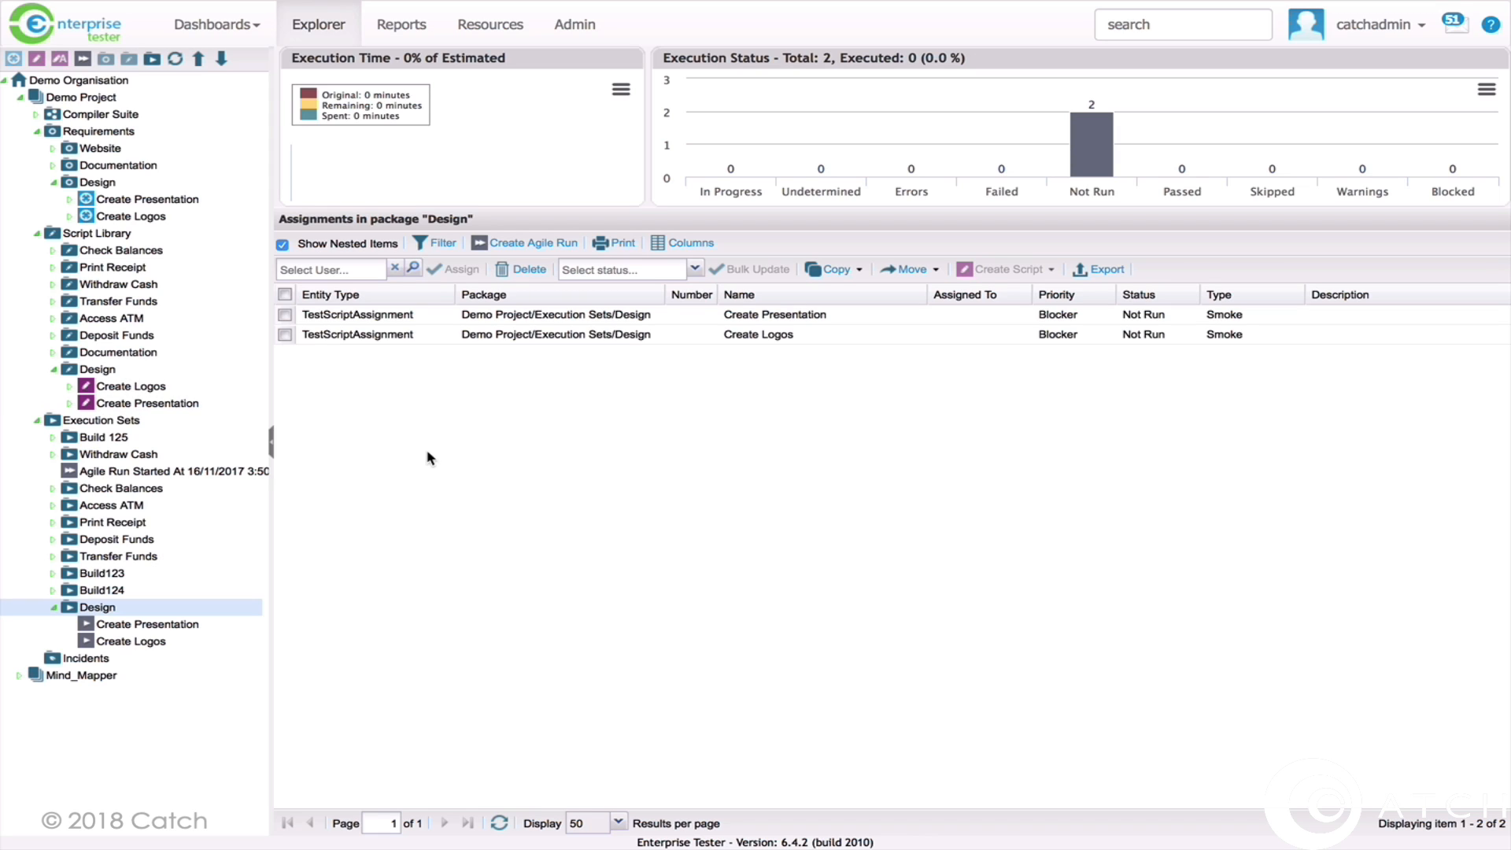
{"action": "left_click", "coordinate": [286, 315]}
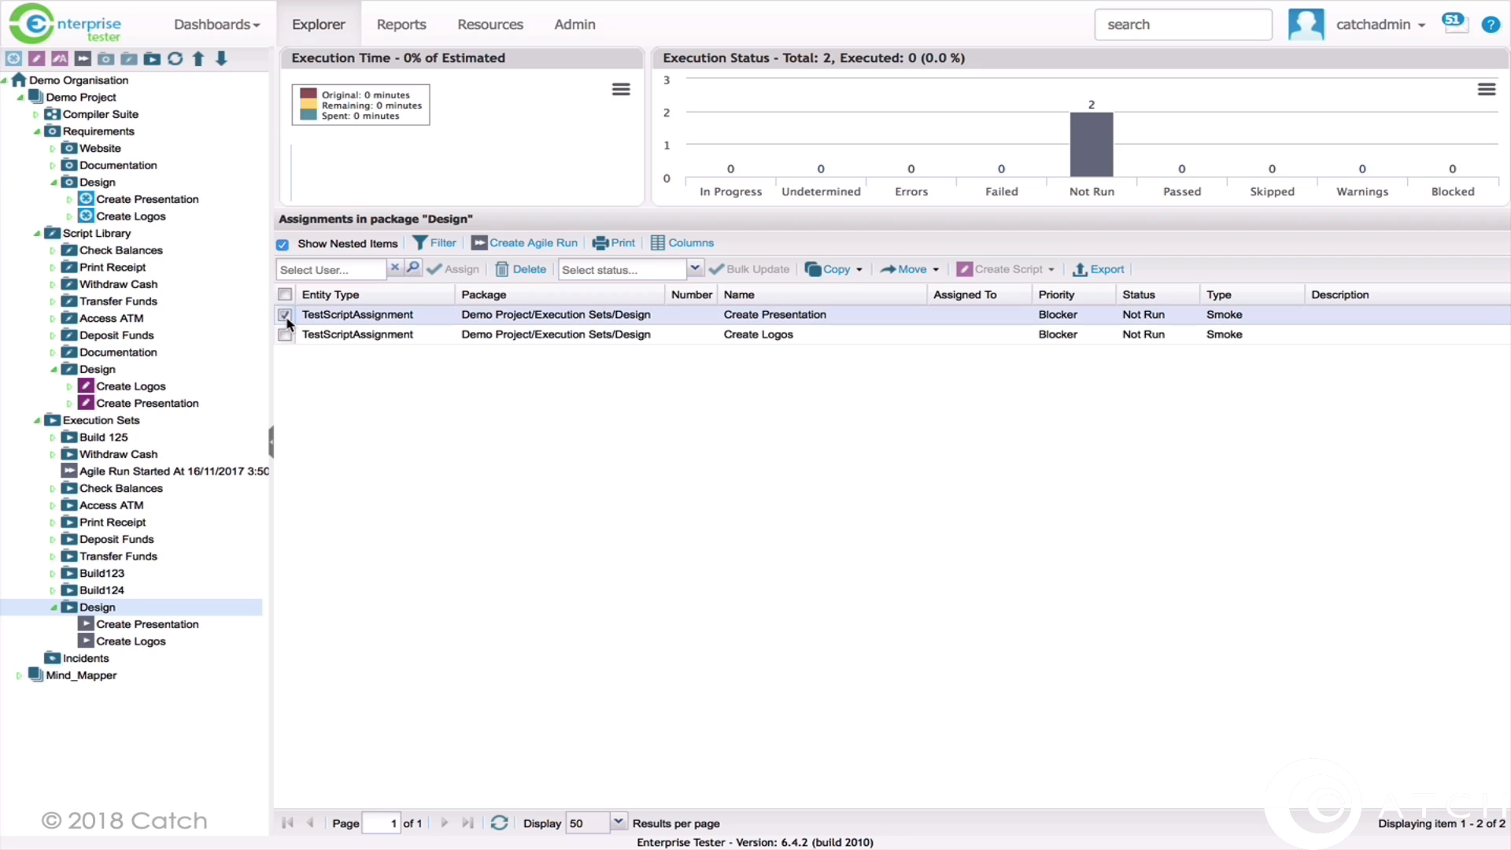
{"action": "left_click", "coordinate": [353, 269]}
{"action": "left_click", "coordinate": [412, 268]}
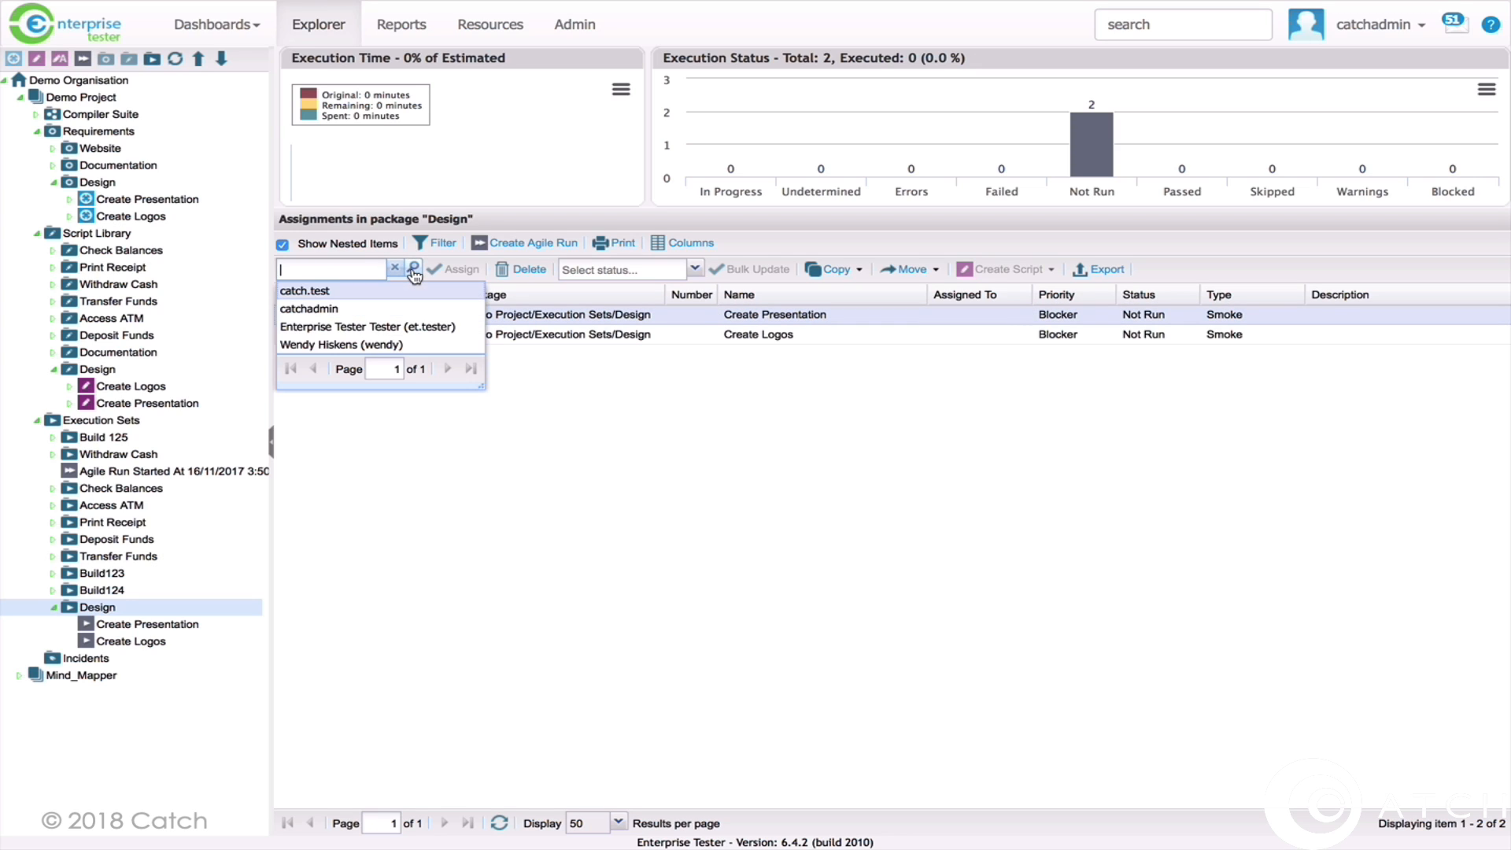
{"action": "left_click", "coordinate": [391, 345]}
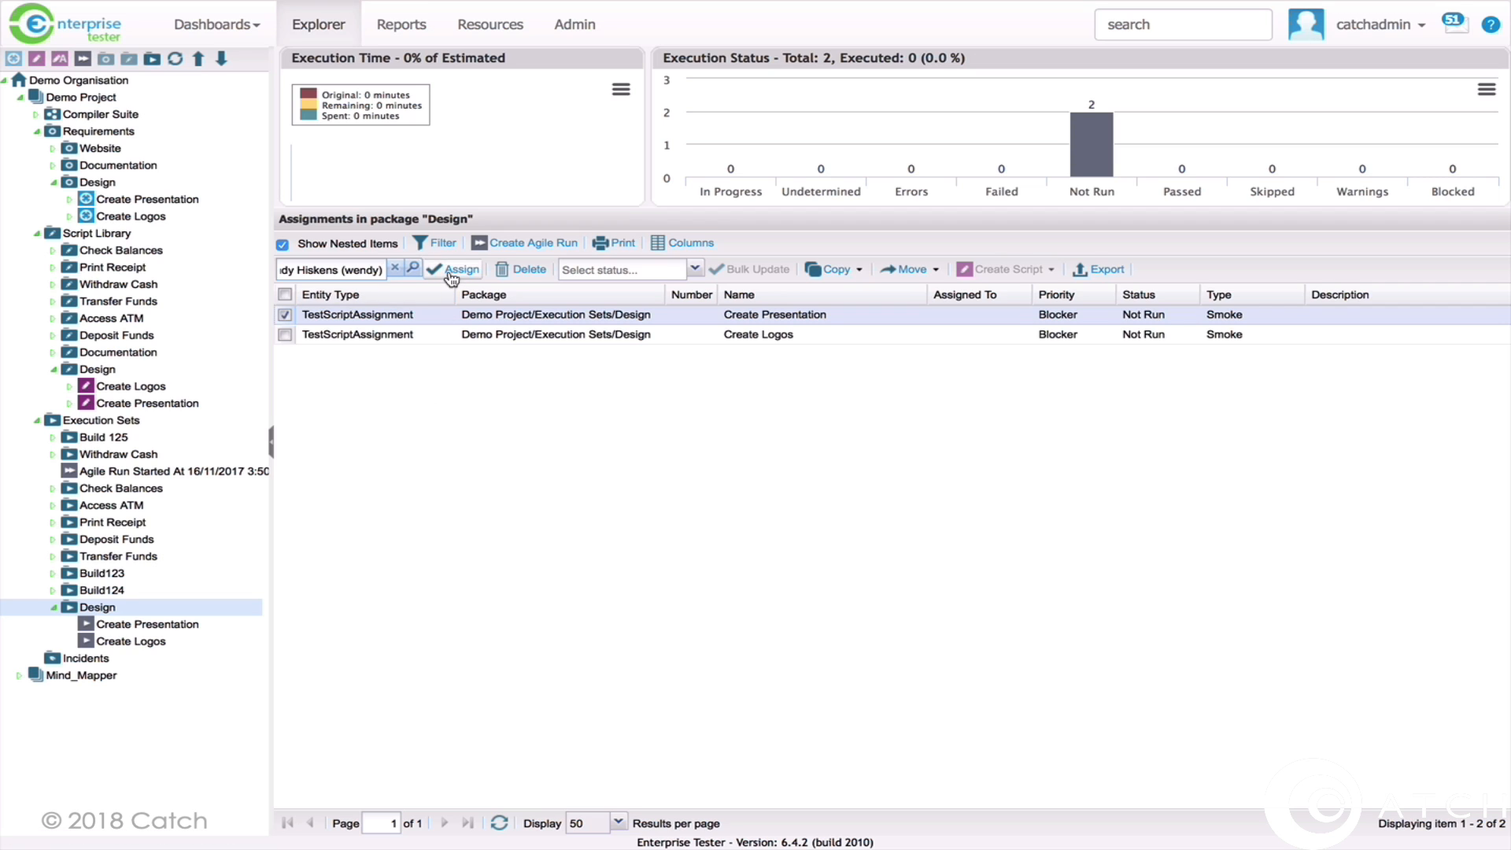
{"action": "left_click", "coordinate": [452, 270]}
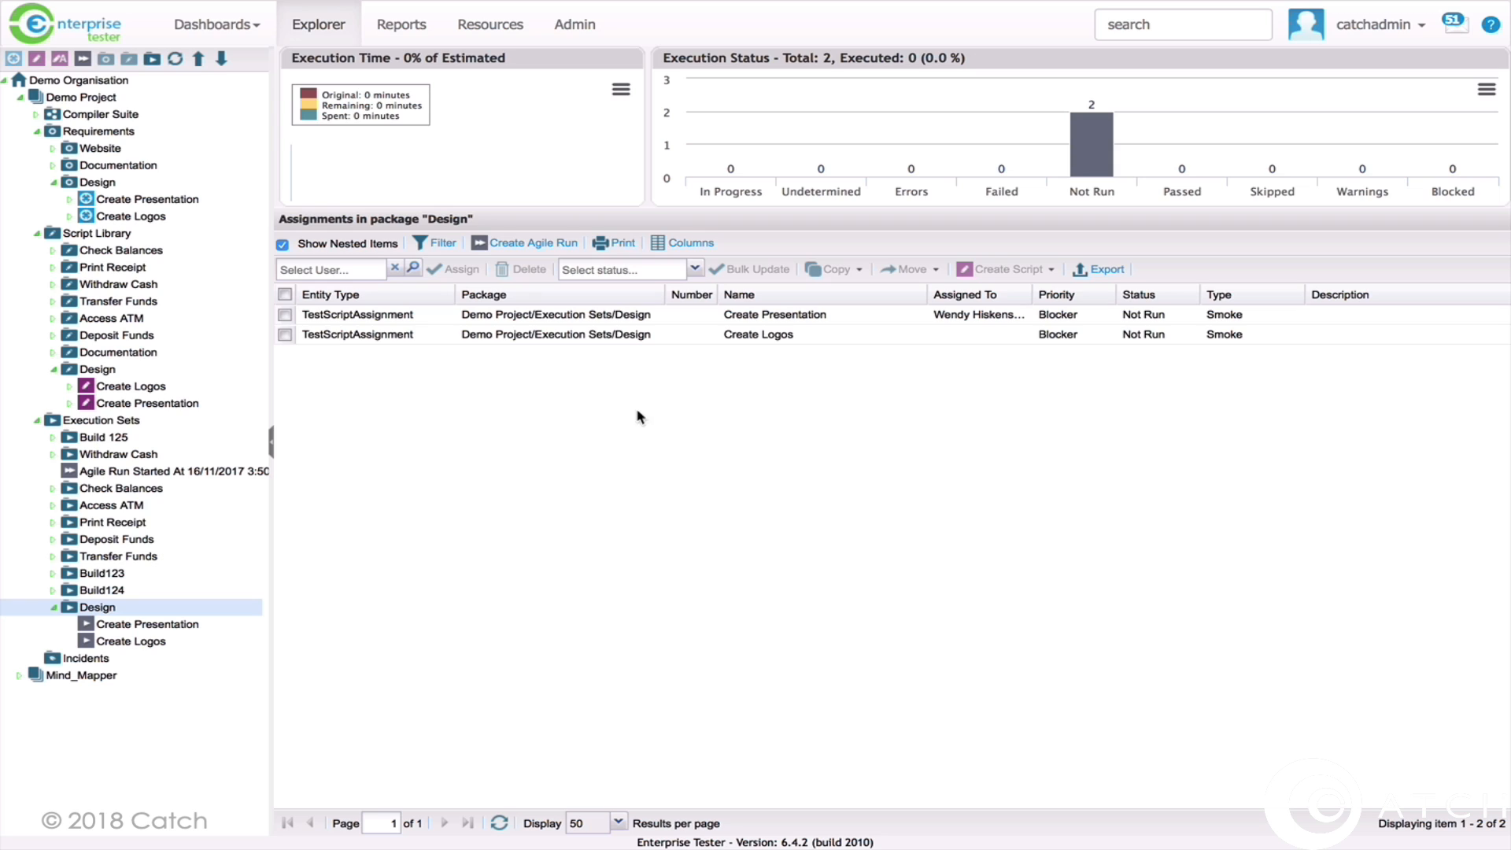
Assign the Create Logos test in the Design execution package to catchadmin
{"action": "left_click", "coordinate": [285, 334]}
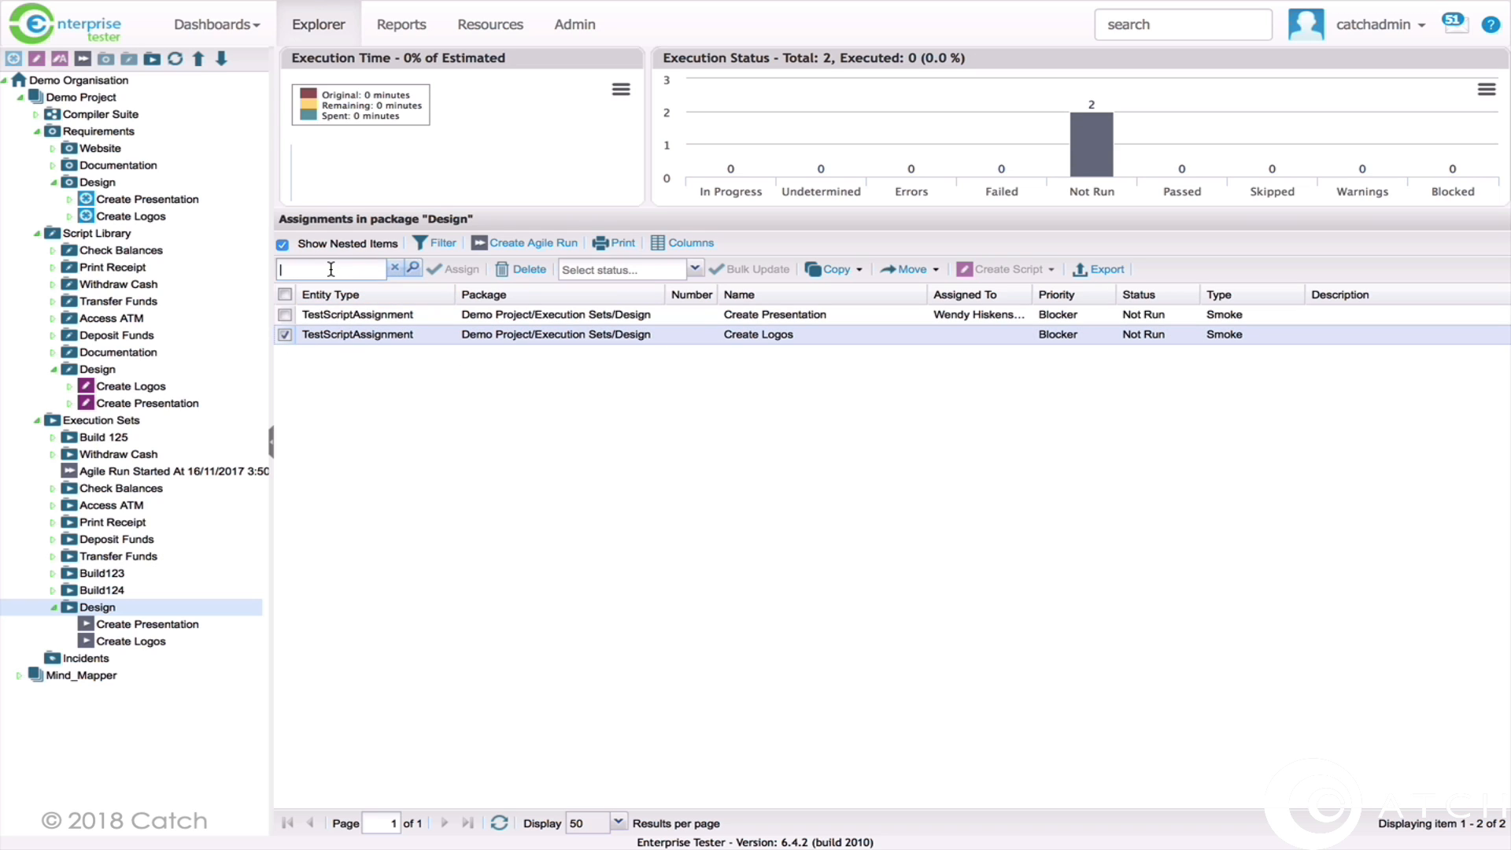
{"action": "left_click", "coordinate": [411, 269]}
{"action": "left_click", "coordinate": [369, 310]}
{"action": "left_click", "coordinate": [445, 269]}
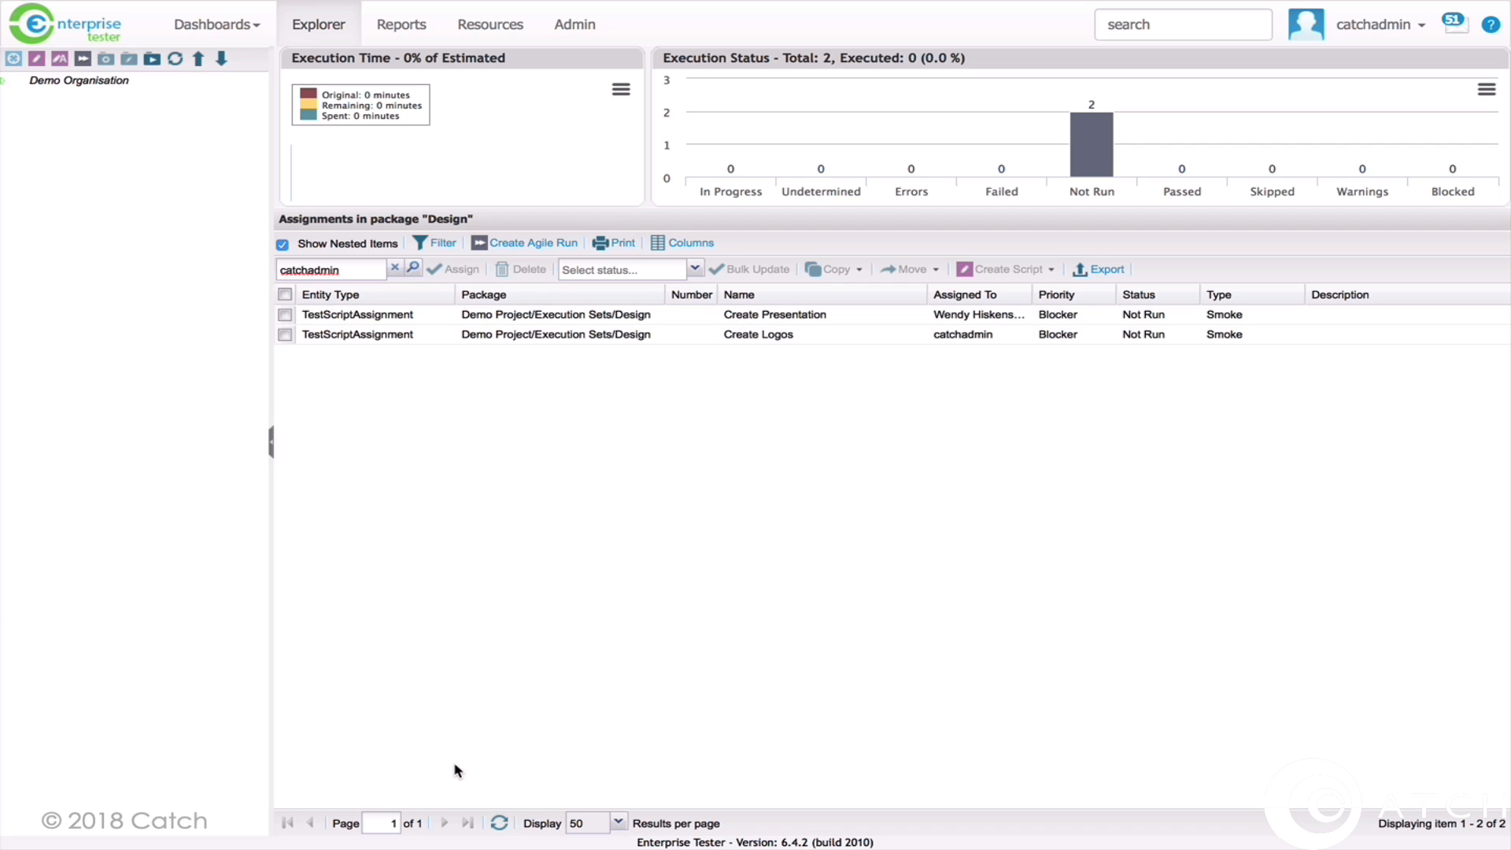
Open the Create Presentation execution and set the status of its "Do first check" step to Passed
{"action": "double_click", "coordinate": [409, 340]}
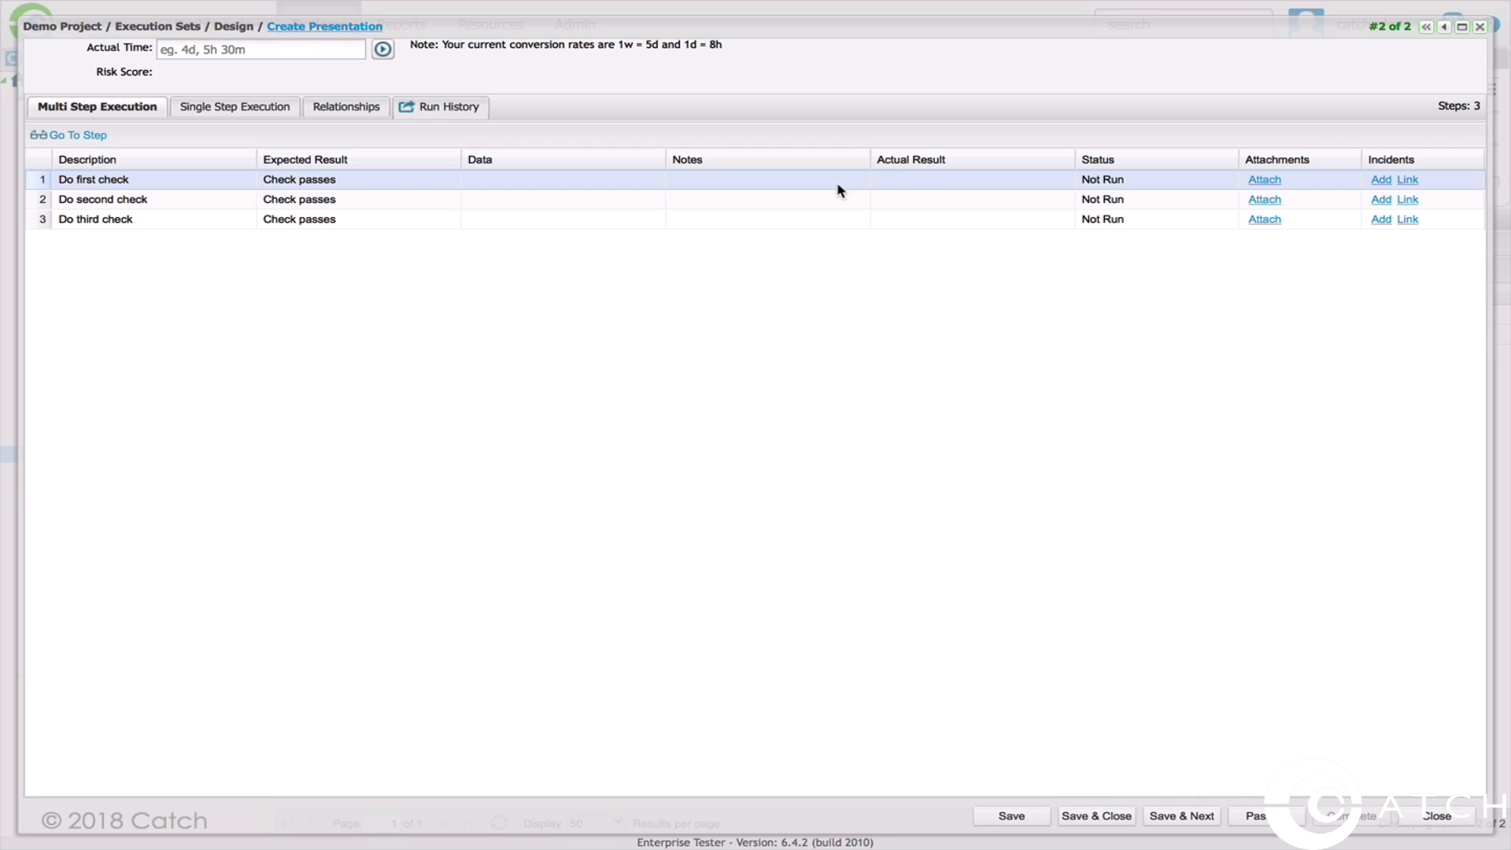
{"action": "left_click", "coordinate": [990, 183]}
{"action": "left_click", "coordinate": [1149, 182]}
{"action": "left_click", "coordinate": [1229, 185]}
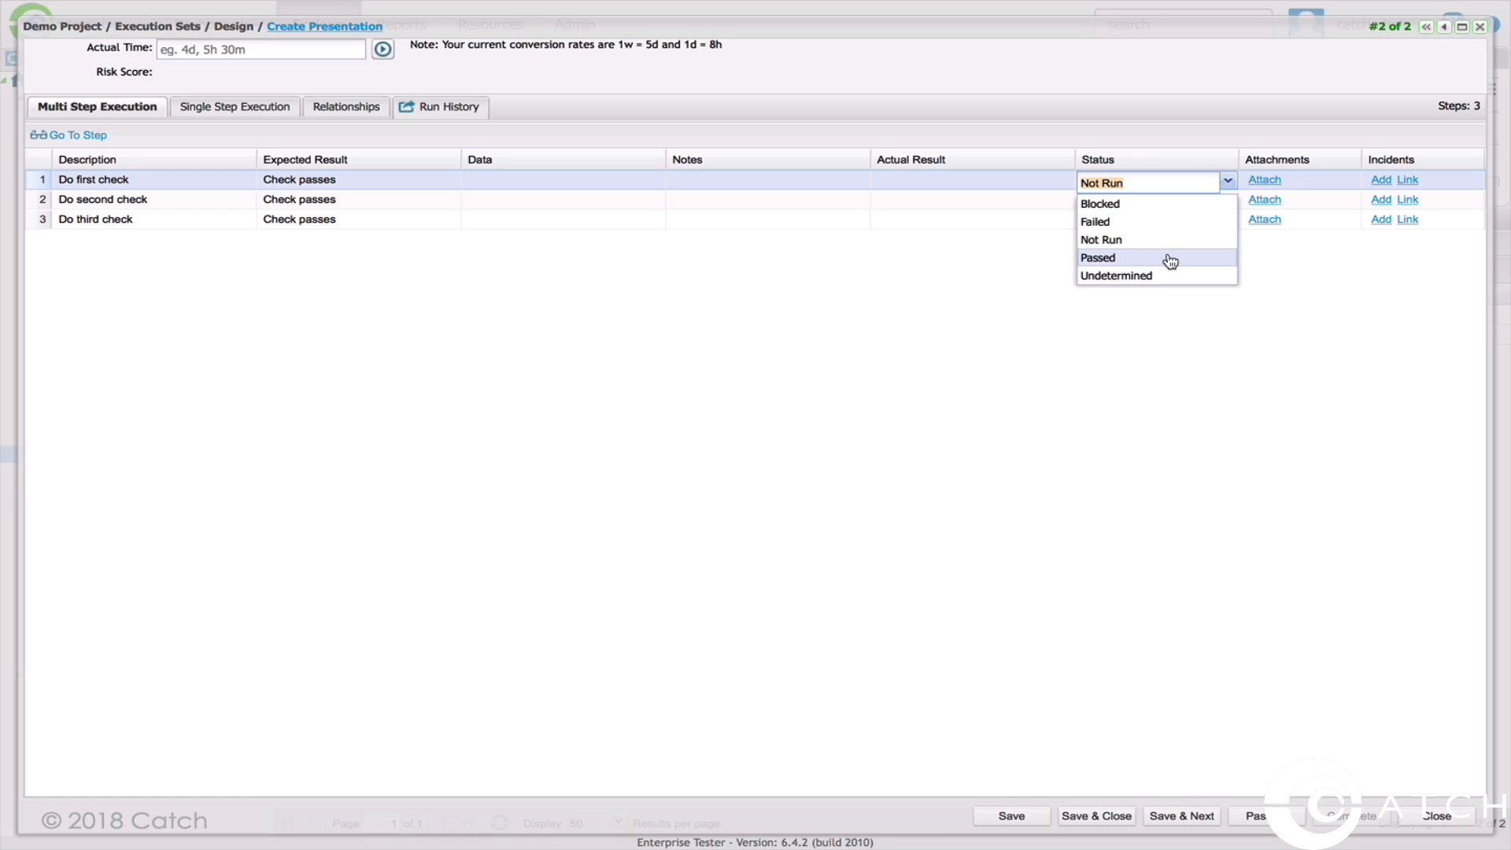
{"action": "left_click", "coordinate": [1167, 256]}
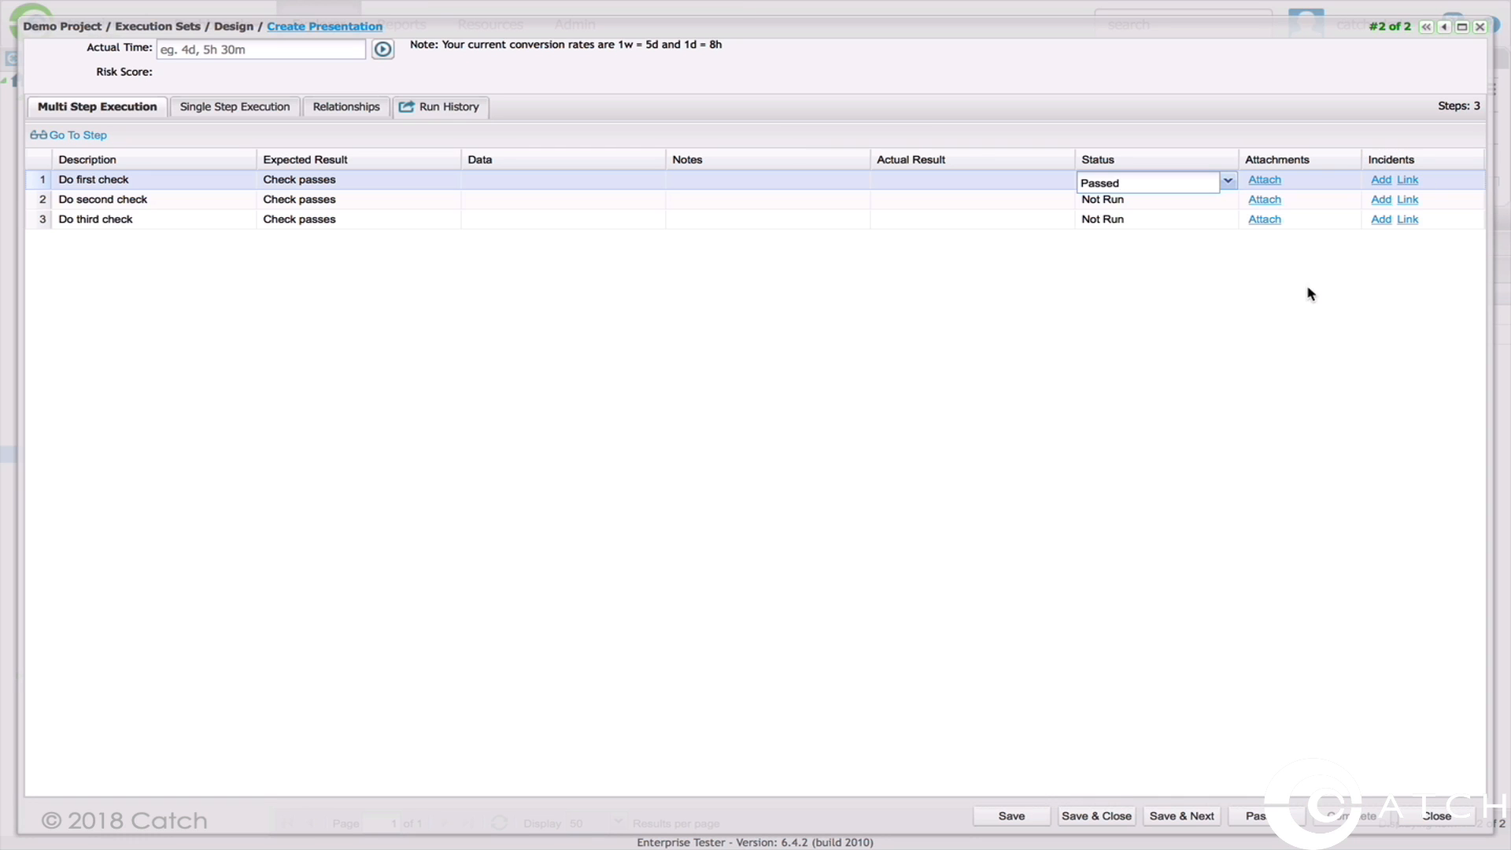
Set the second and third checks to Passed, and complete and close the Create Presentation run
{"action": "key", "text": "Tab"}
{"action": "key", "text": "Tab"}
{"action": "key", "text": "Tab"}
{"action": "key", "text": "Tab"}
{"action": "key", "text": "Tab"}
{"action": "key", "text": "Tab"}
{"action": "key", "text": "Tab"}
{"action": "key", "text": "Tab"}
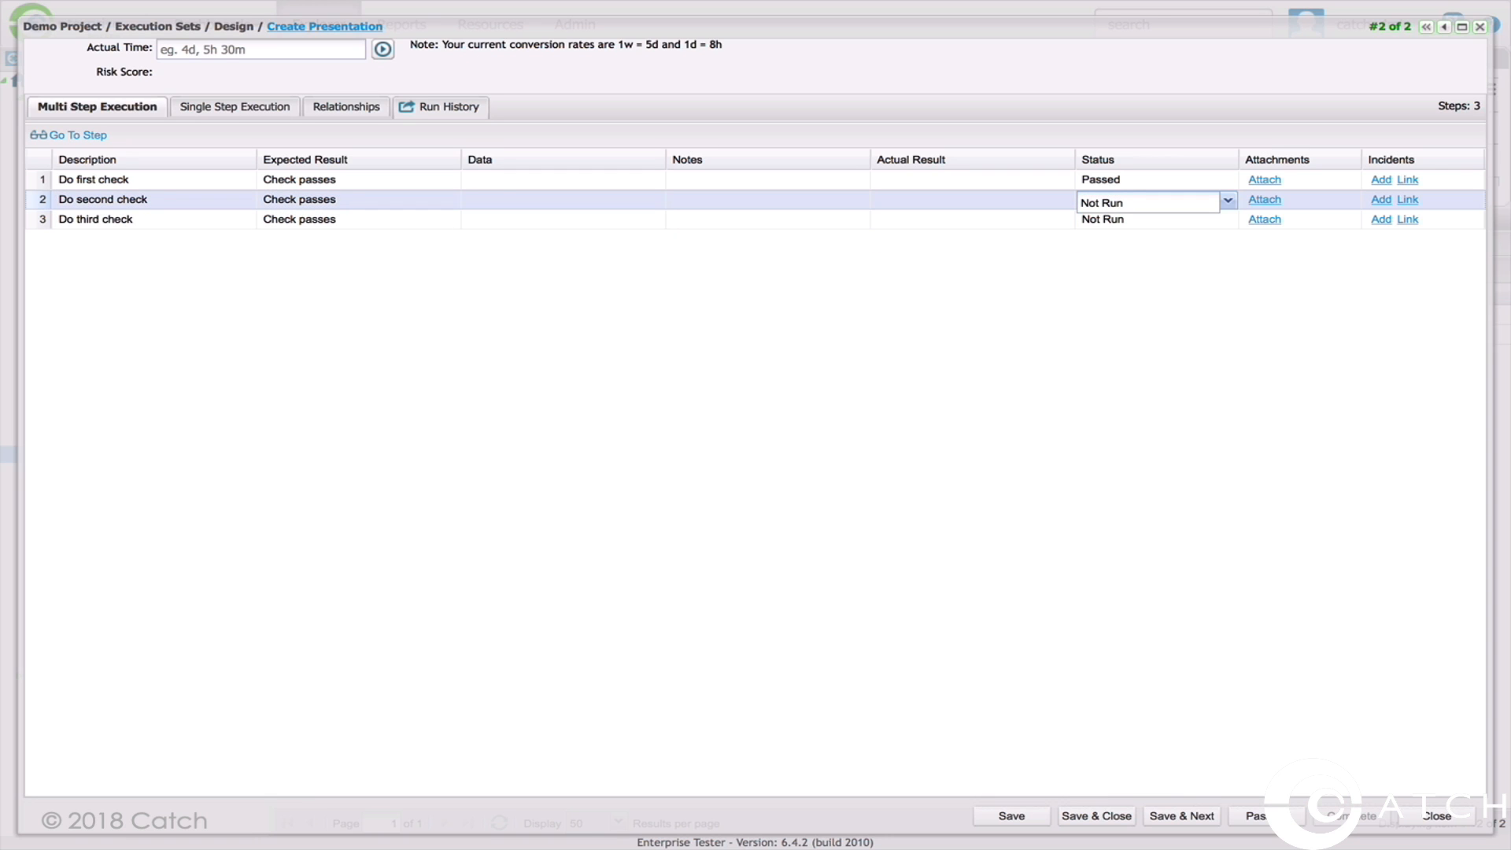
{"action": "key", "text": "p"}
{"action": "key", "text": "Tab"}
{"action": "key", "text": "Tab"}
{"action": "key", "text": "Tab"}
{"action": "key", "text": "Tab"}
{"action": "key", "text": "Tab"}
{"action": "key", "text": "Tab"}
{"action": "key", "text": "Tab"}
{"action": "key", "text": "Tab"}
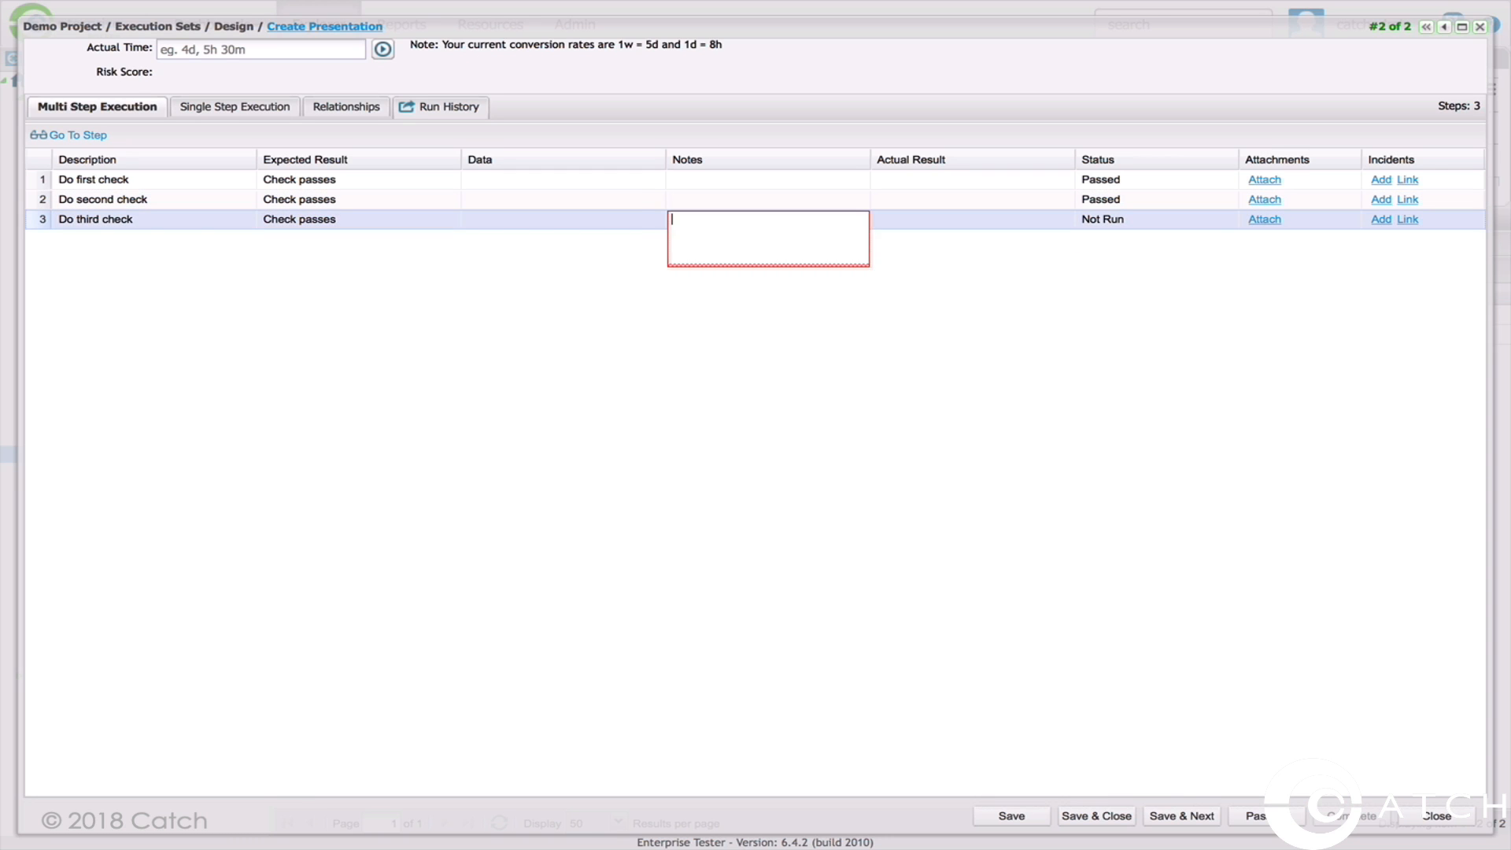
{"action": "key", "text": "p"}
{"action": "key", "text": "Tab"}
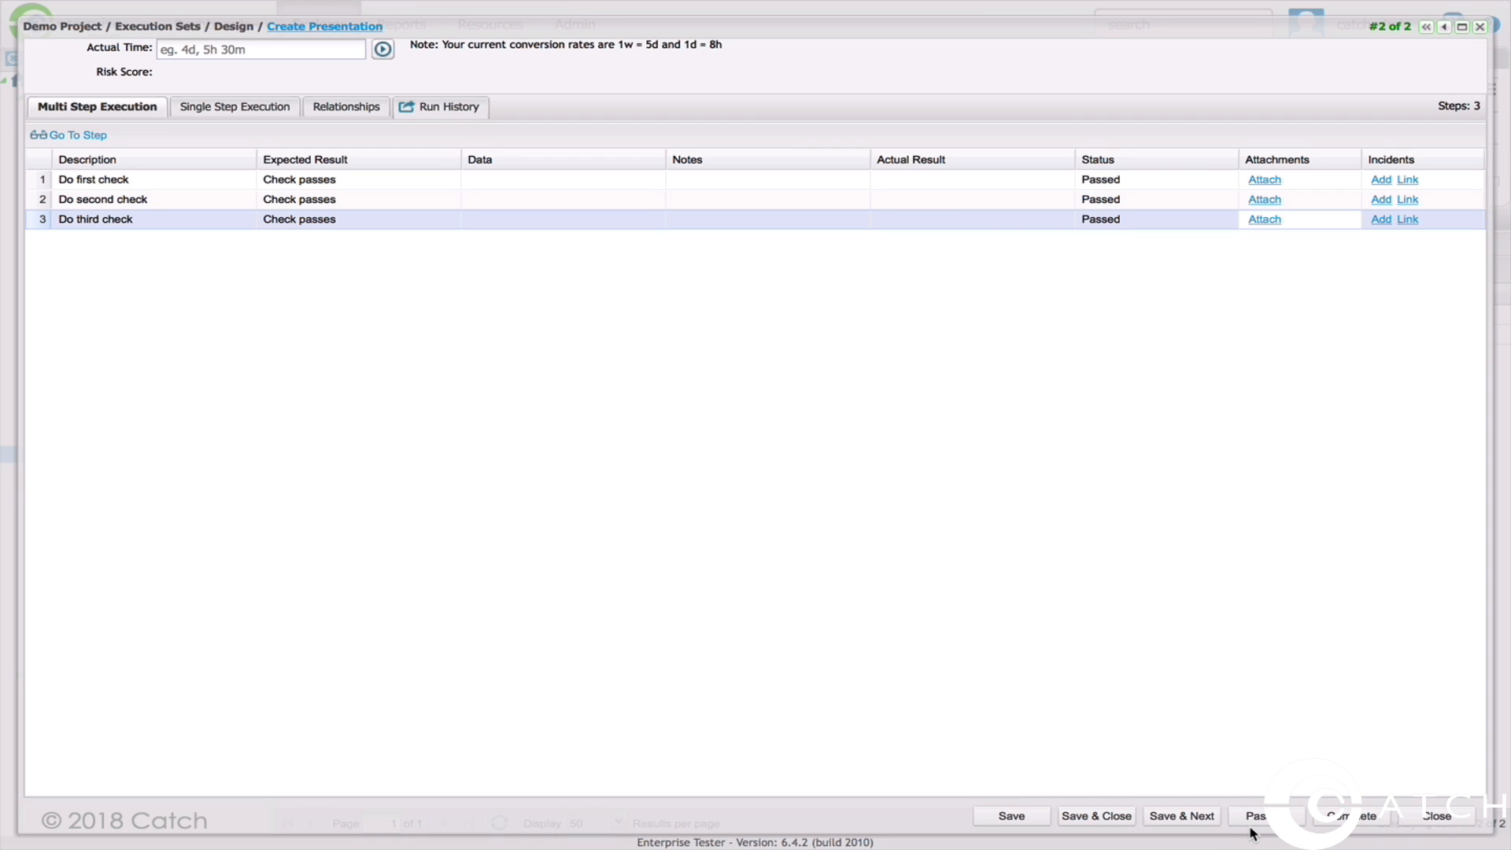
{"action": "left_click", "coordinate": [1338, 817]}
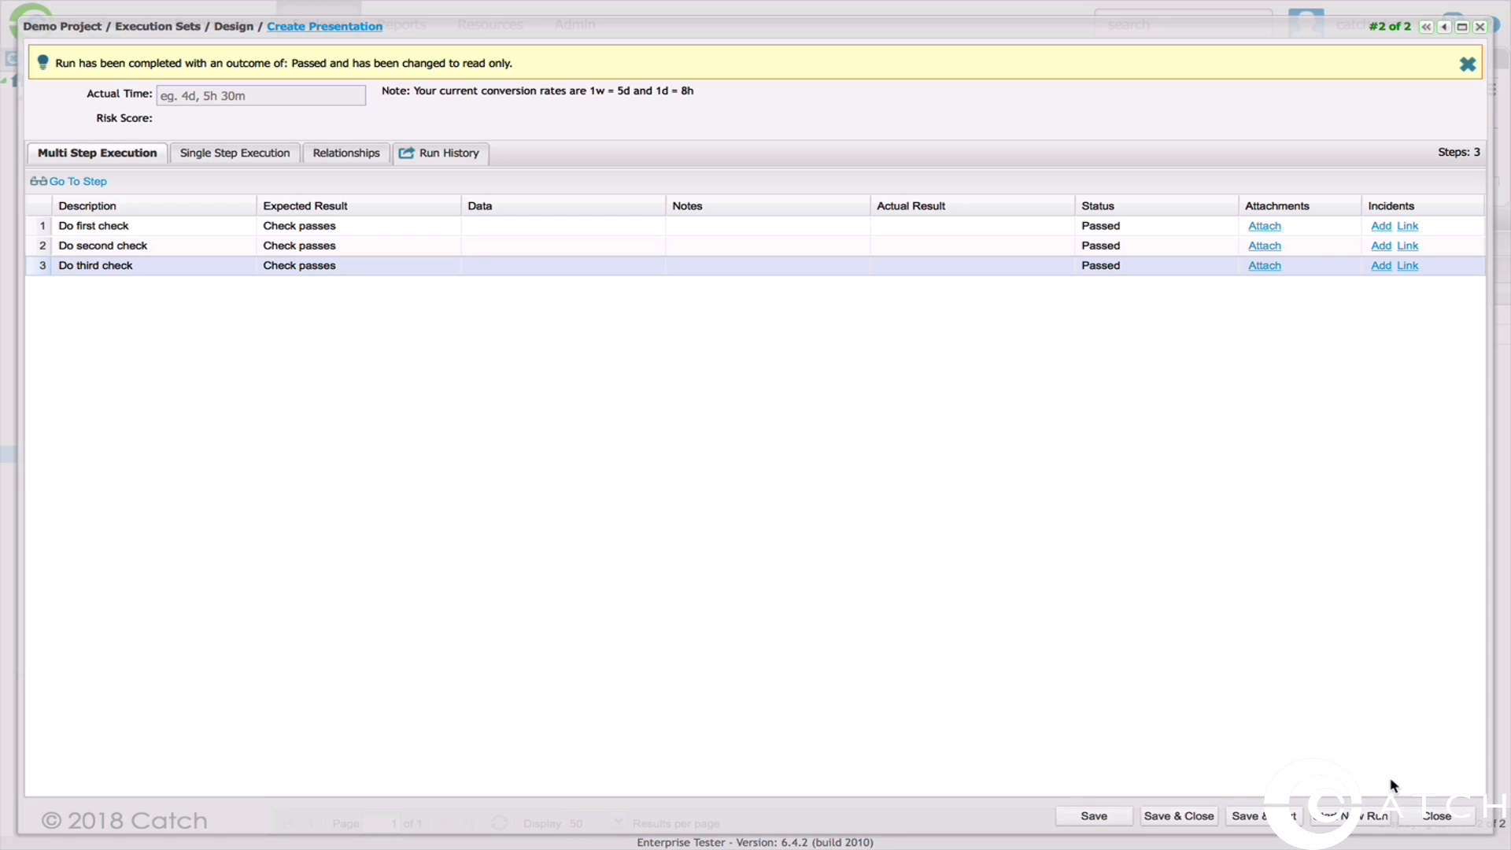
{"action": "left_click", "coordinate": [1437, 816]}
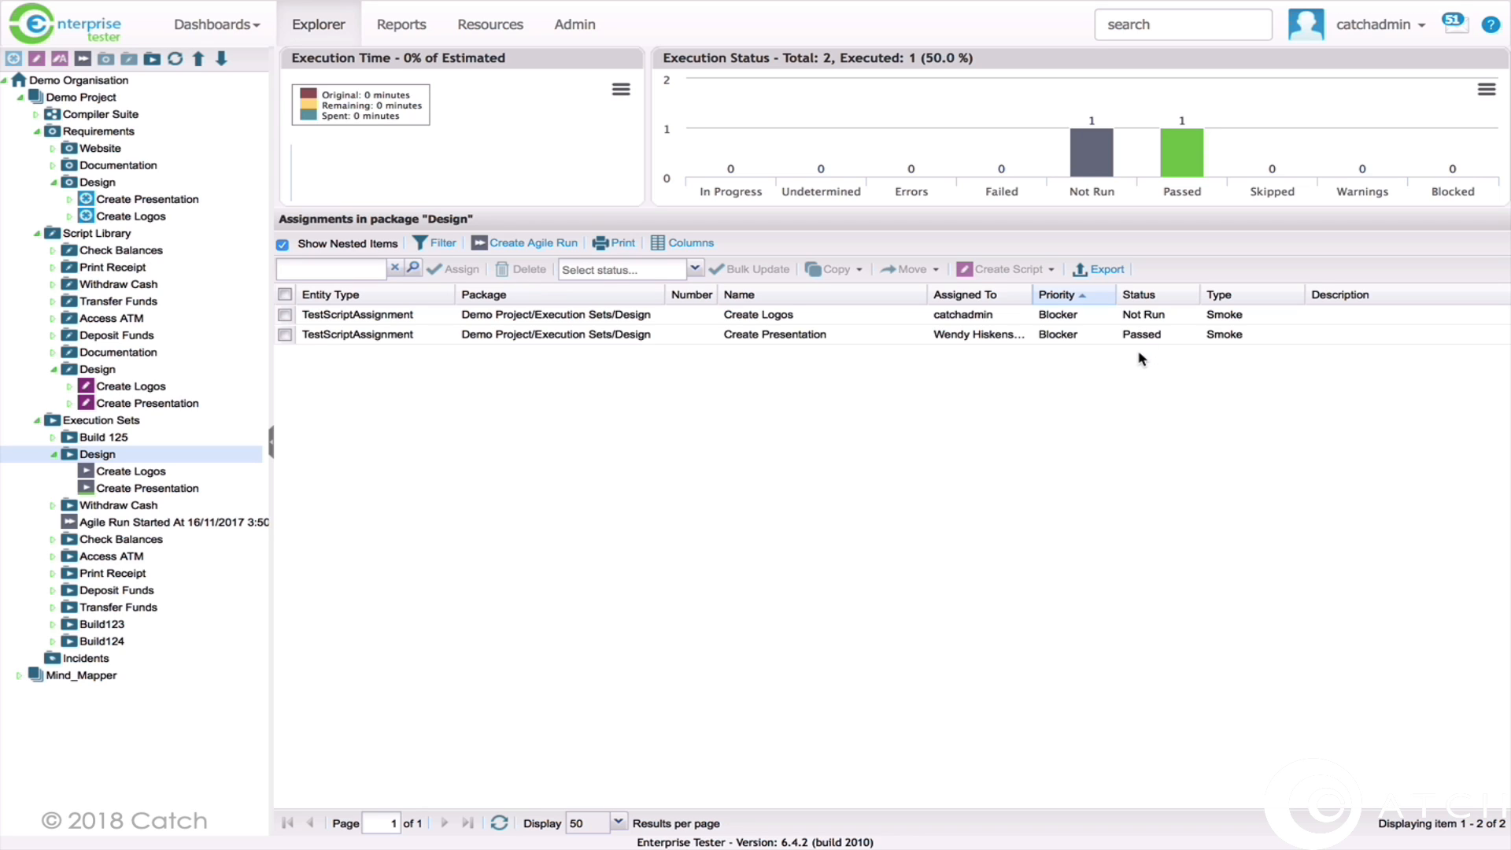
Open the Create Logos execution and set the status of its only step to Failed
{"action": "double_click", "coordinate": [368, 323]}
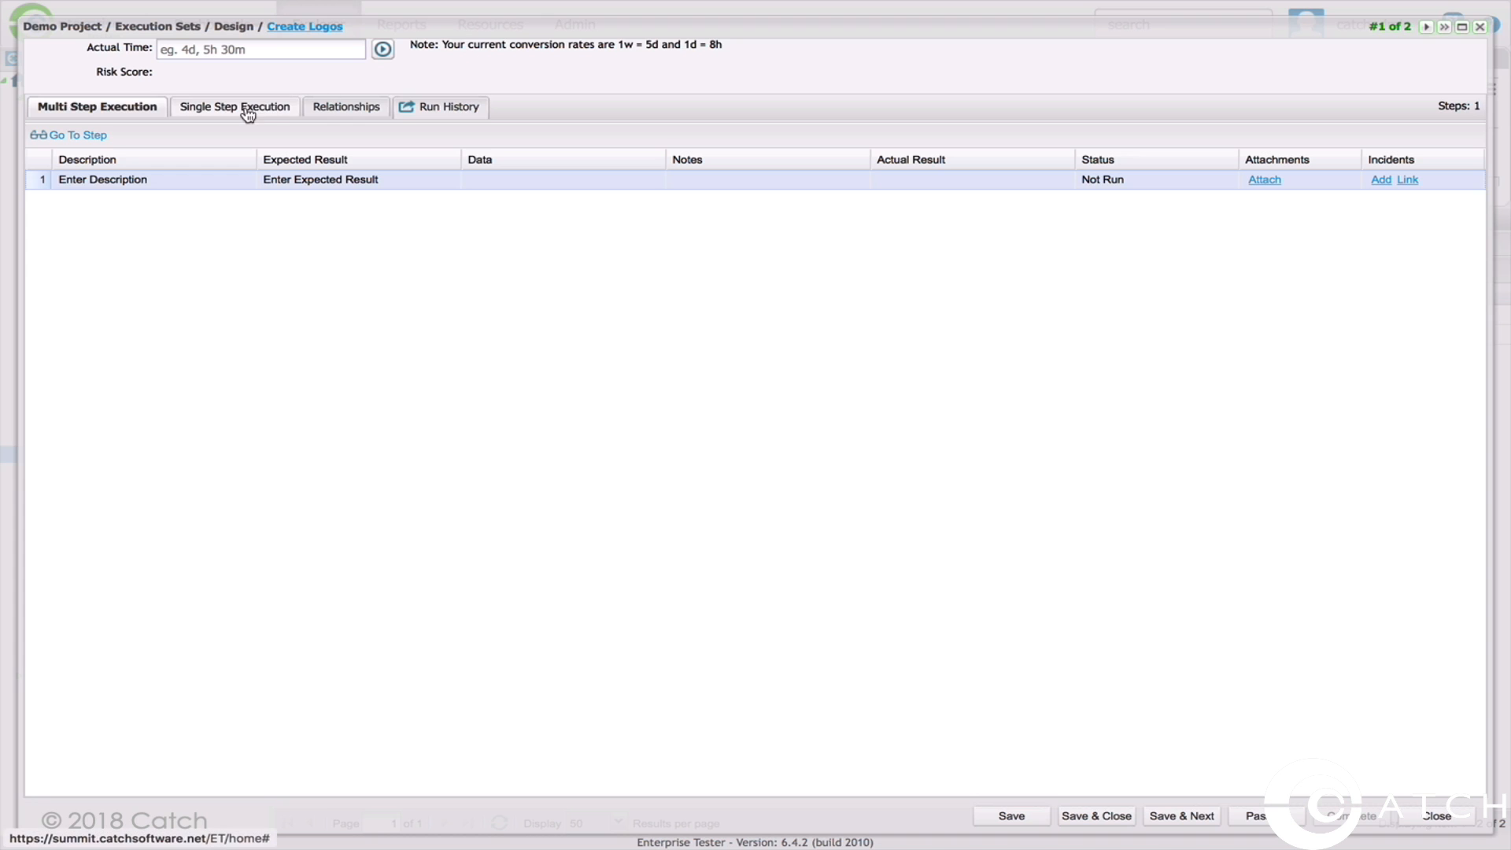
{"action": "left_click", "coordinate": [1082, 182]}
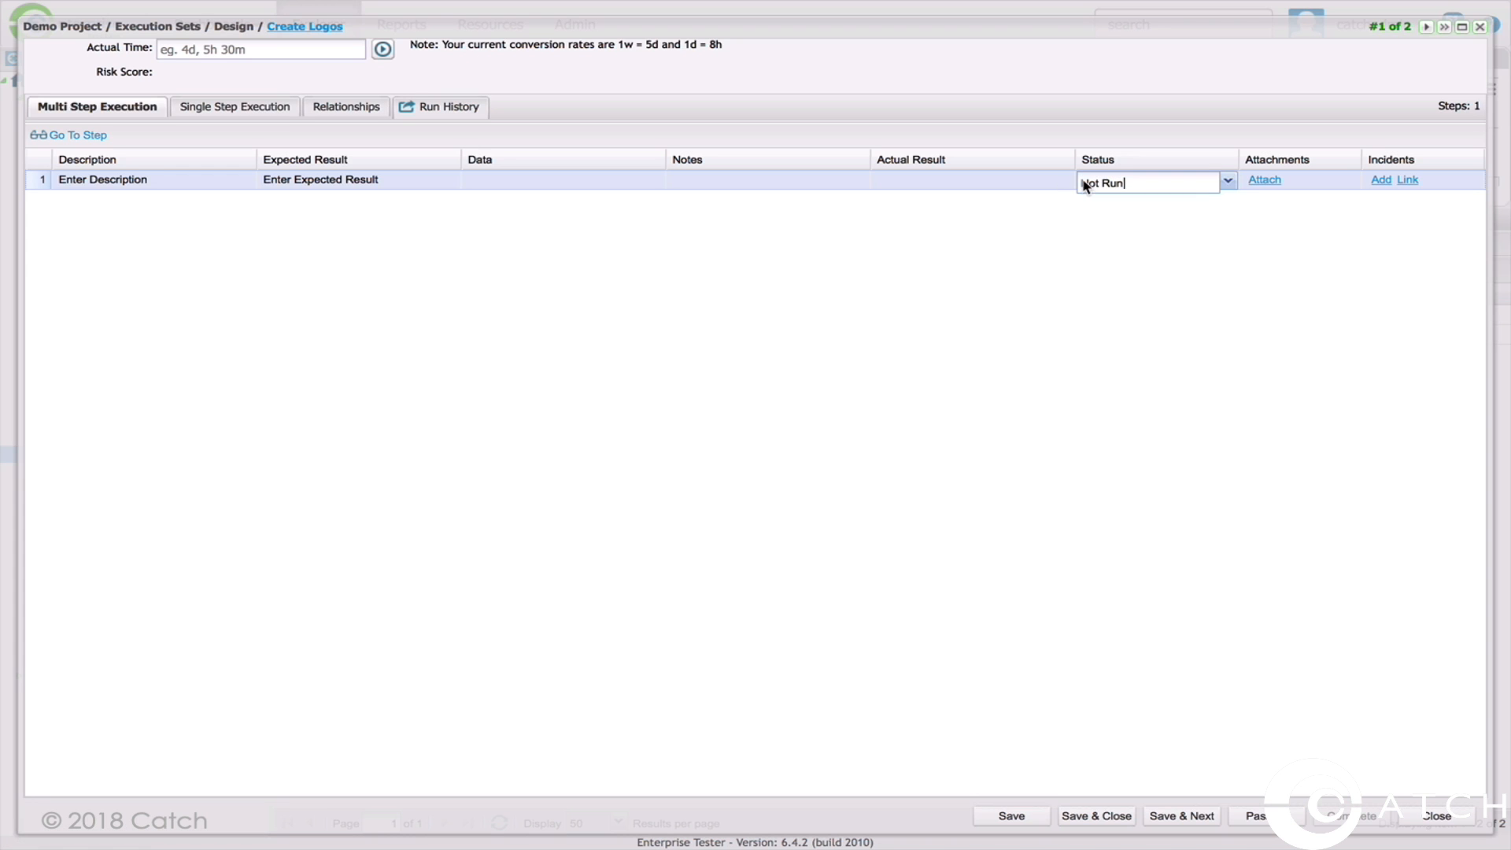
{"action": "left_click", "coordinate": [1228, 180]}
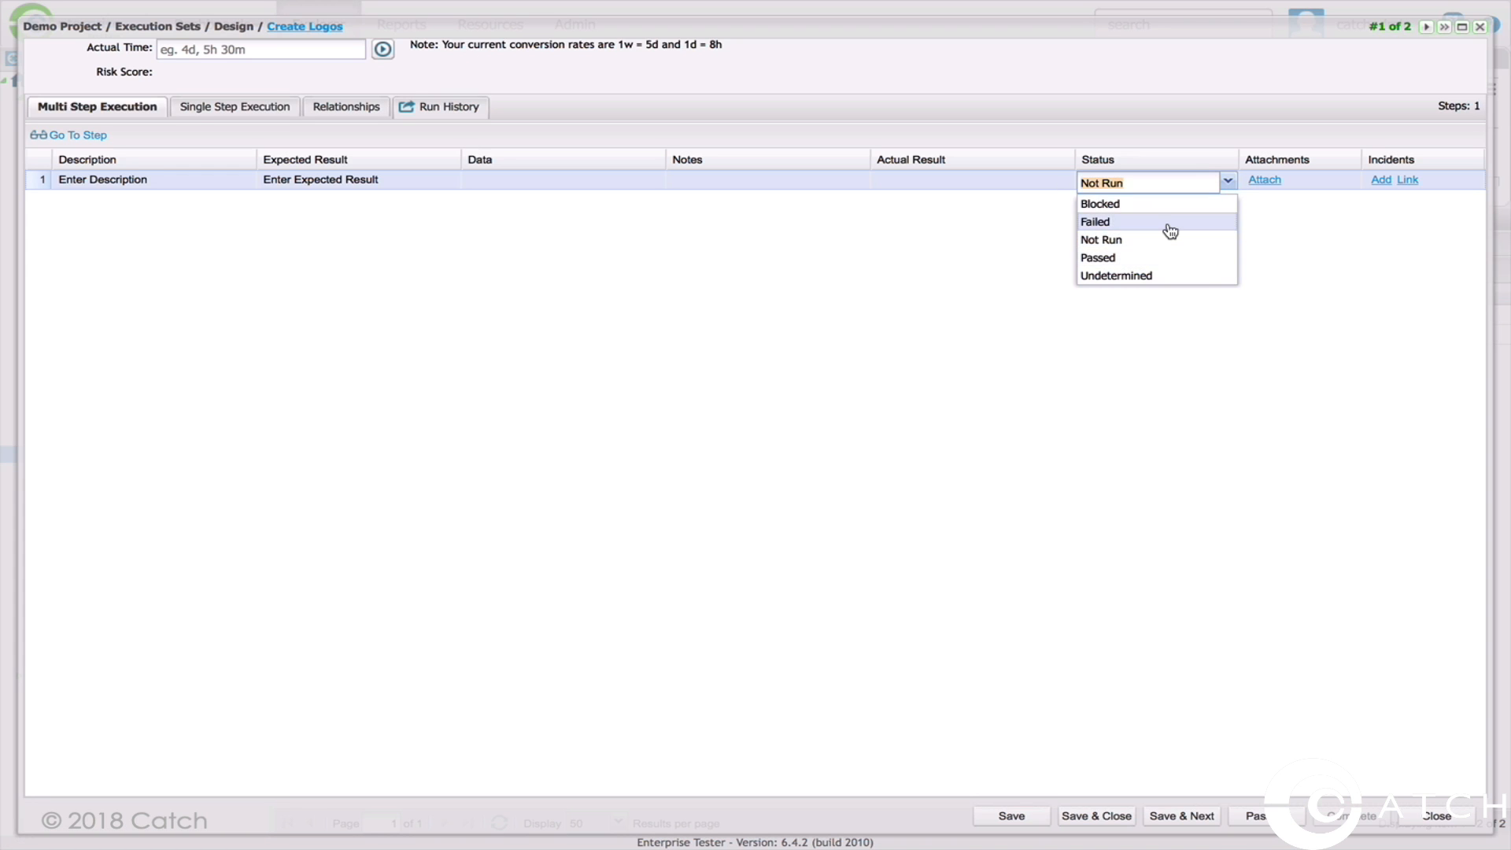
{"action": "left_click", "coordinate": [1171, 230]}
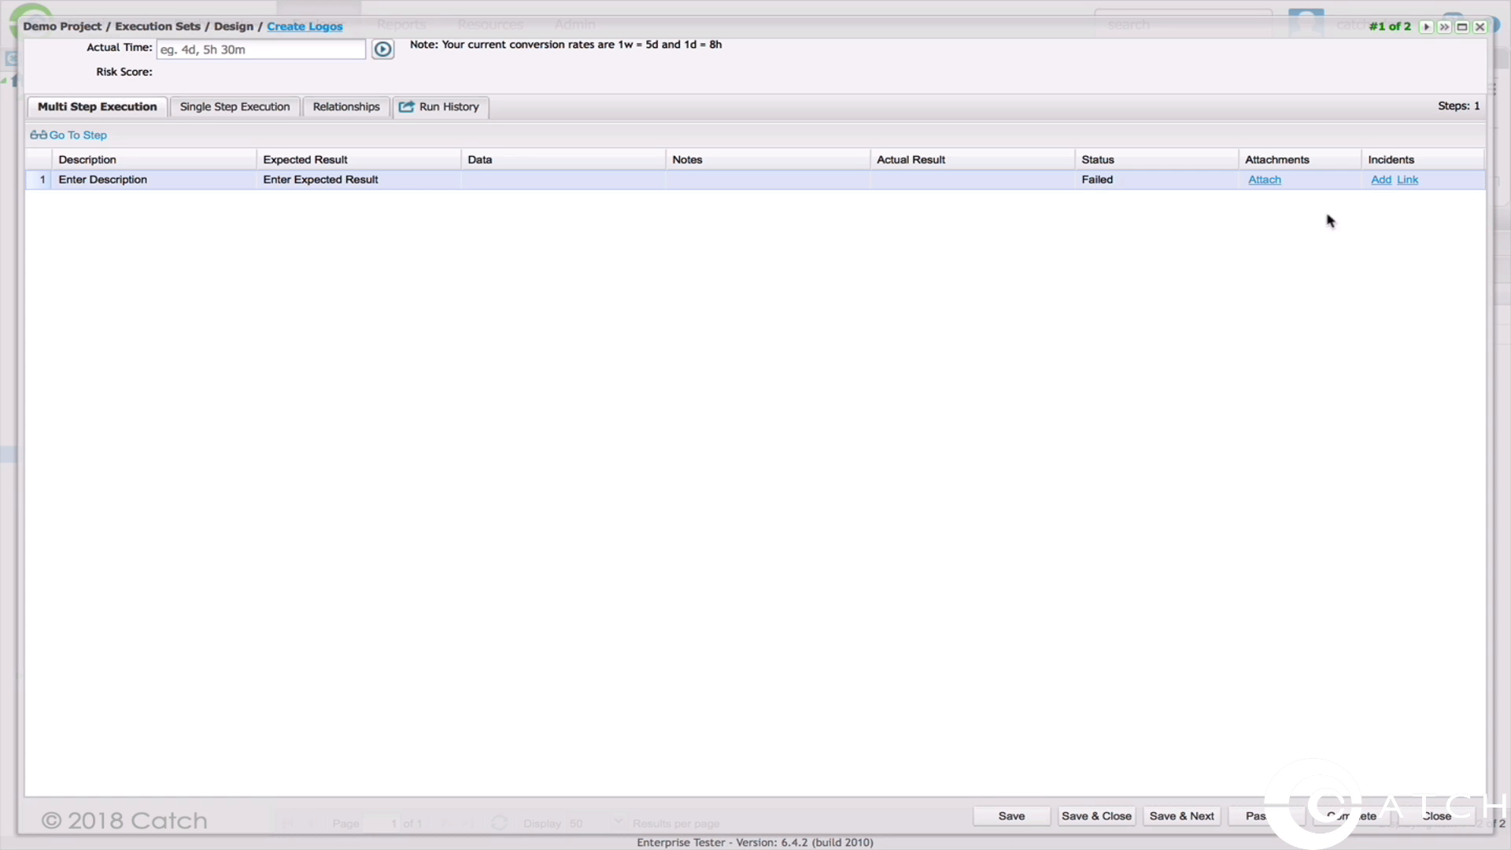
Start a new incident for the failed Create Logos step with the summary "Incident 1 - Presentation was wrong on Chrome"
{"action": "left_click", "coordinate": [1381, 180]}
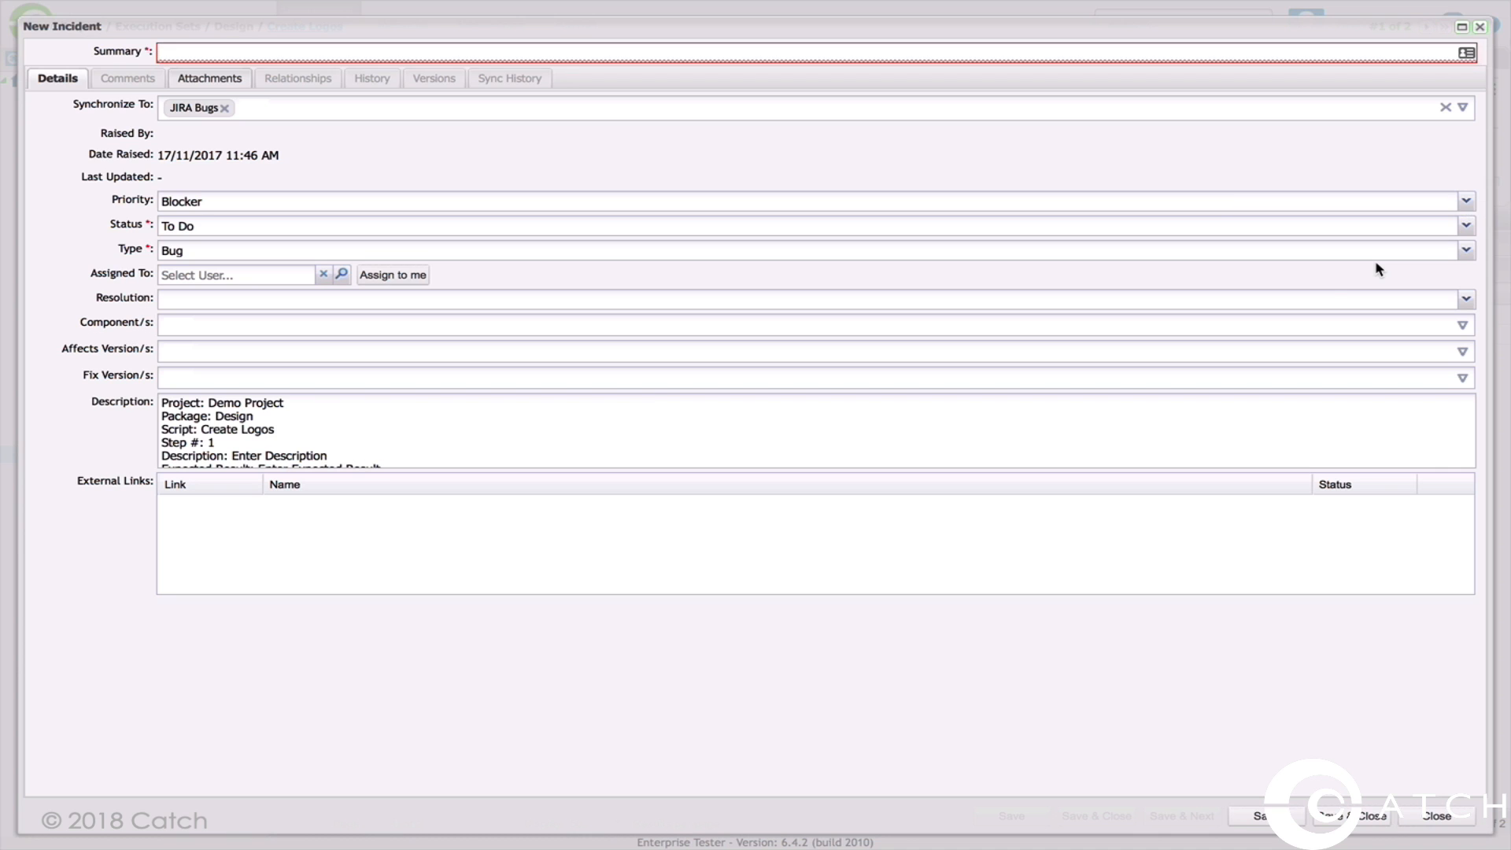
{"action": "left_click", "coordinate": [233, 56]}
{"action": "type", "text": "Incident 1 -"}
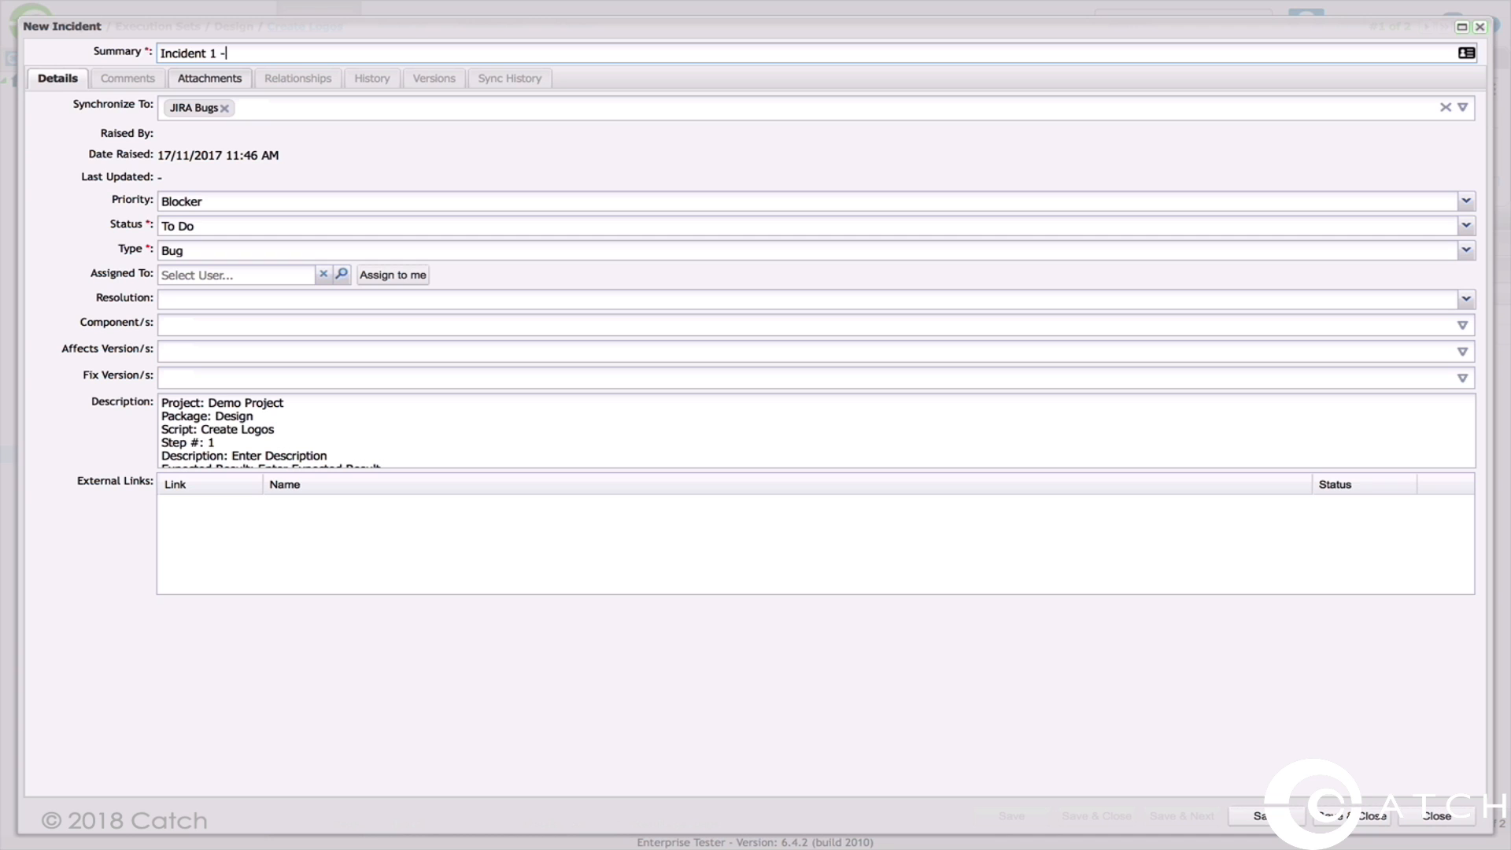
{"action": "type", "text": " Presentation was wrong on Chrome"}
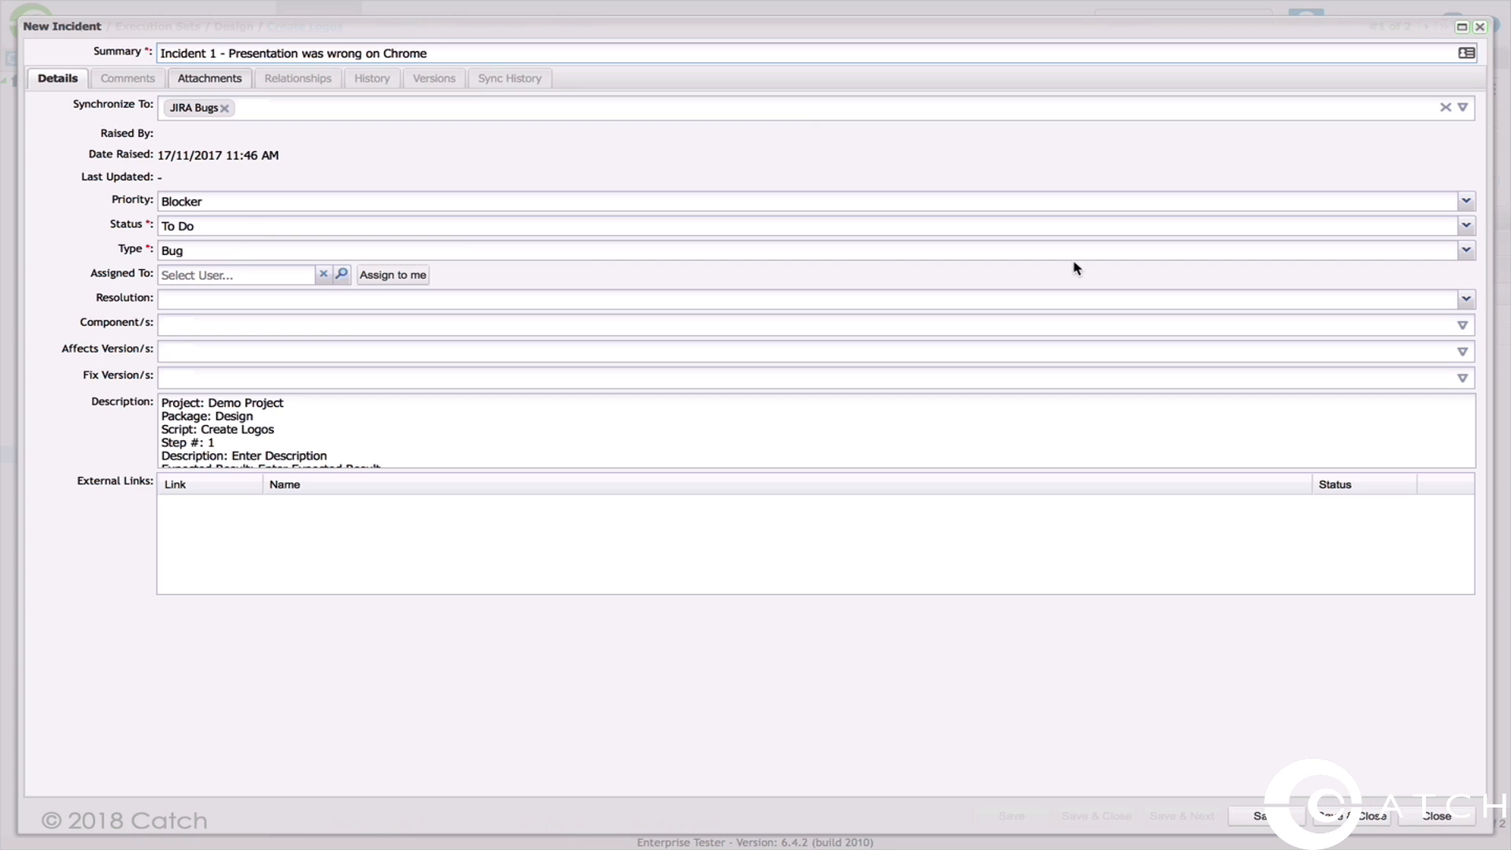
Check the new incident's type and prefilled description, leaving it as a Bug, and save and close the incident
{"action": "left_click", "coordinate": [1466, 250]}
{"action": "left_click", "coordinate": [1467, 252]}
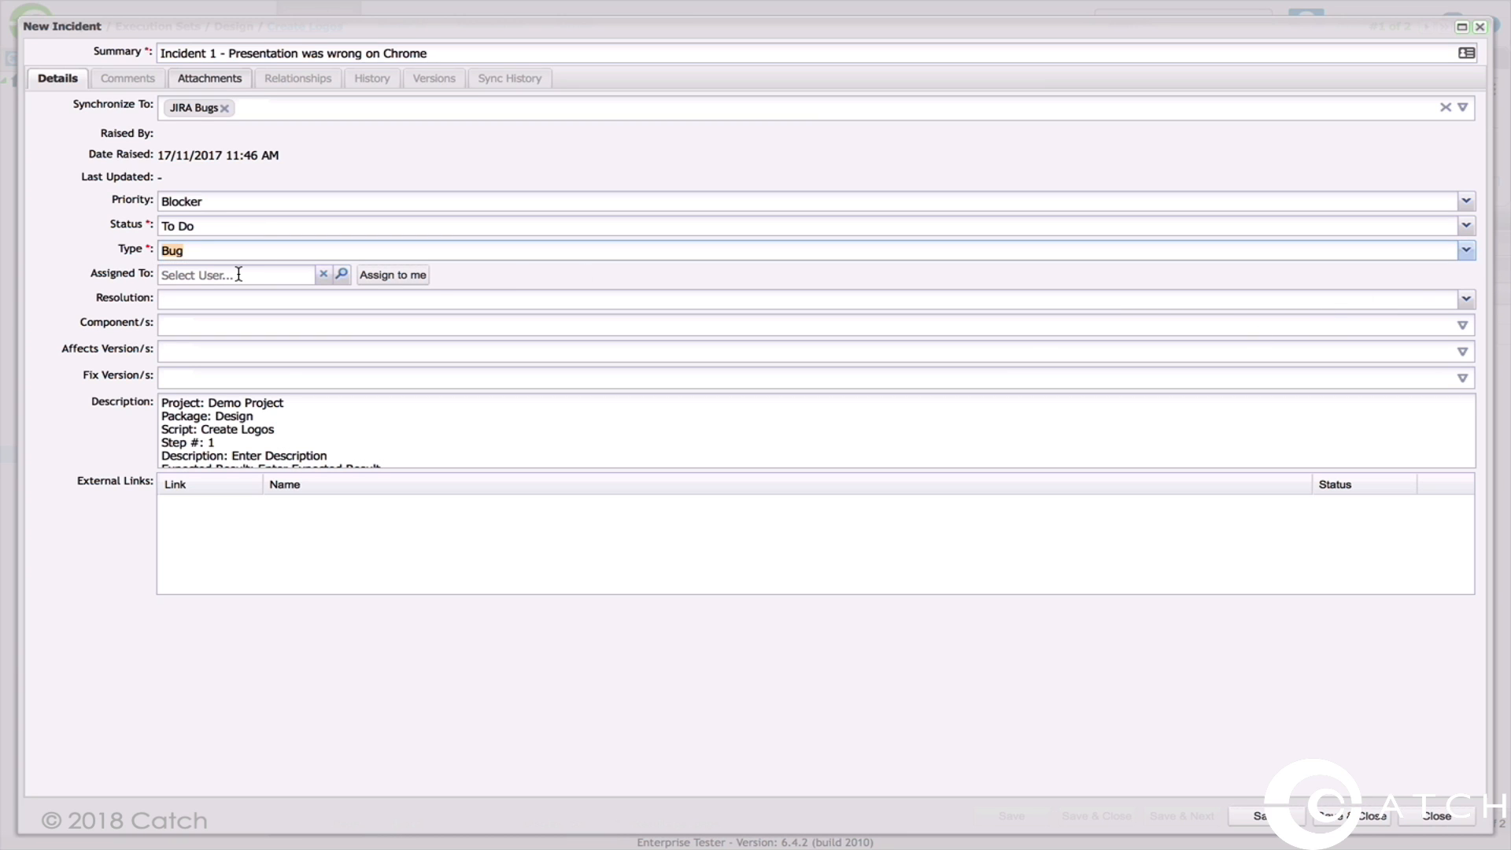
{"action": "scroll", "coordinate": [297, 425], "scroll_direction": "down", "scroll_amount": 3}
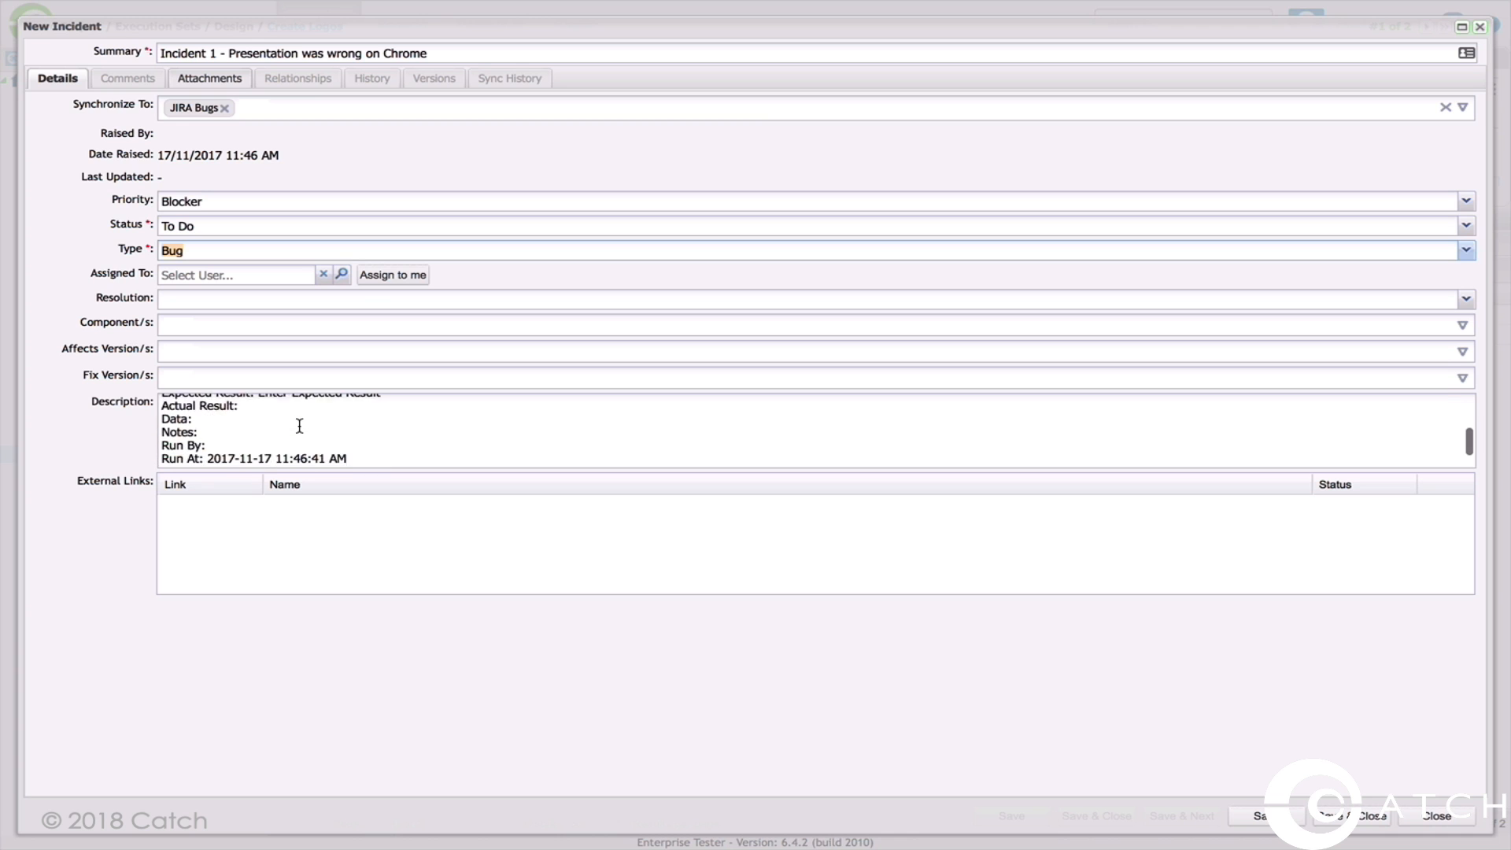
{"action": "scroll", "coordinate": [299, 426], "scroll_direction": "up", "scroll_amount": 3}
{"action": "scroll", "coordinate": [299, 426], "scroll_direction": "up", "scroll_amount": 1}
{"action": "scroll", "coordinate": [299, 426], "scroll_direction": "down", "scroll_amount": 4}
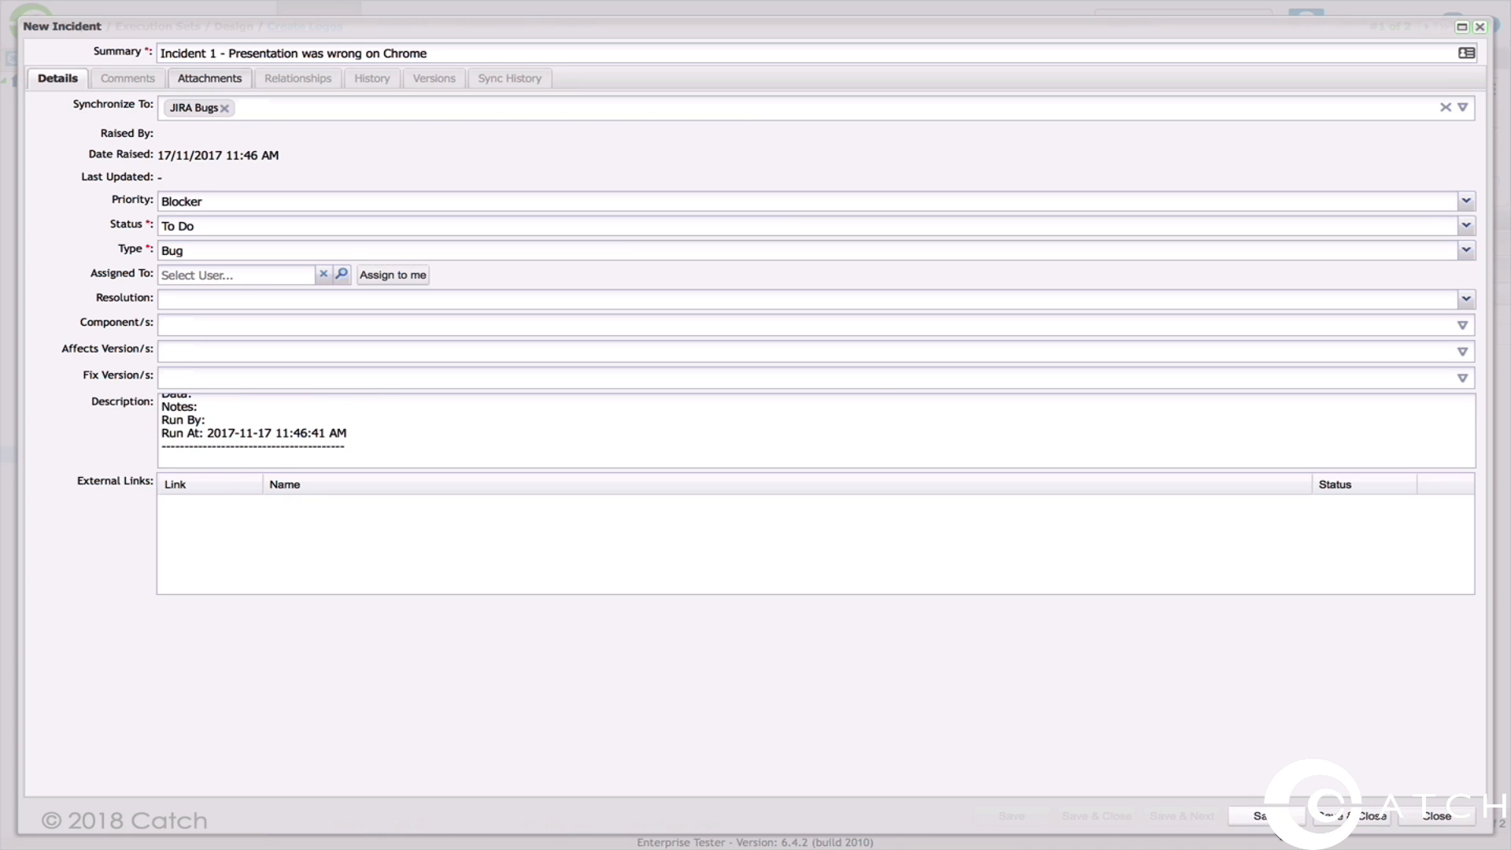
{"action": "left_click", "coordinate": [1263, 815]}
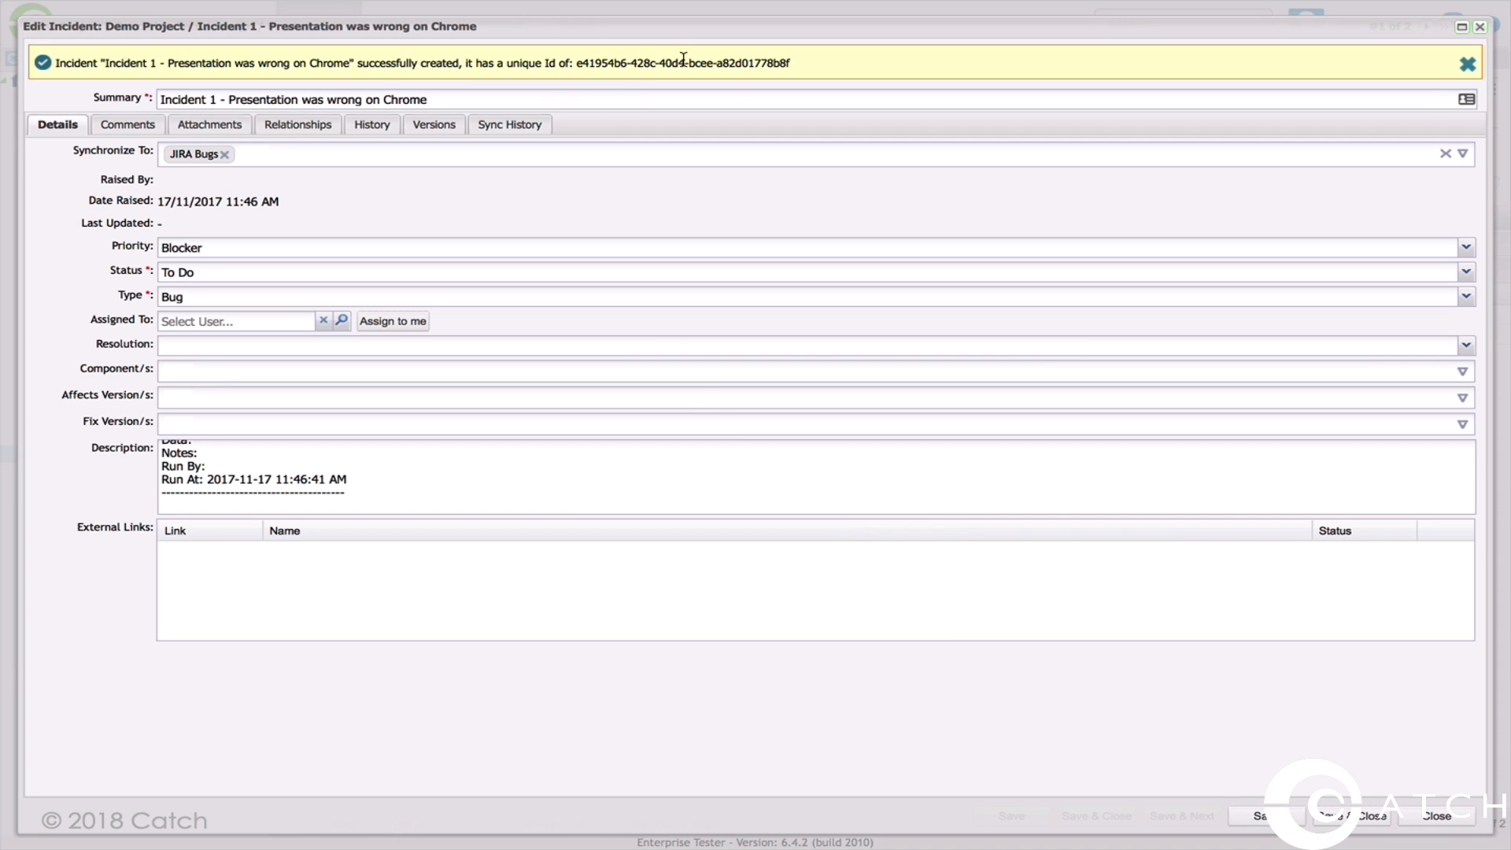
{"action": "left_click", "coordinate": [1436, 819]}
{"action": "left_click", "coordinate": [688, 461]}
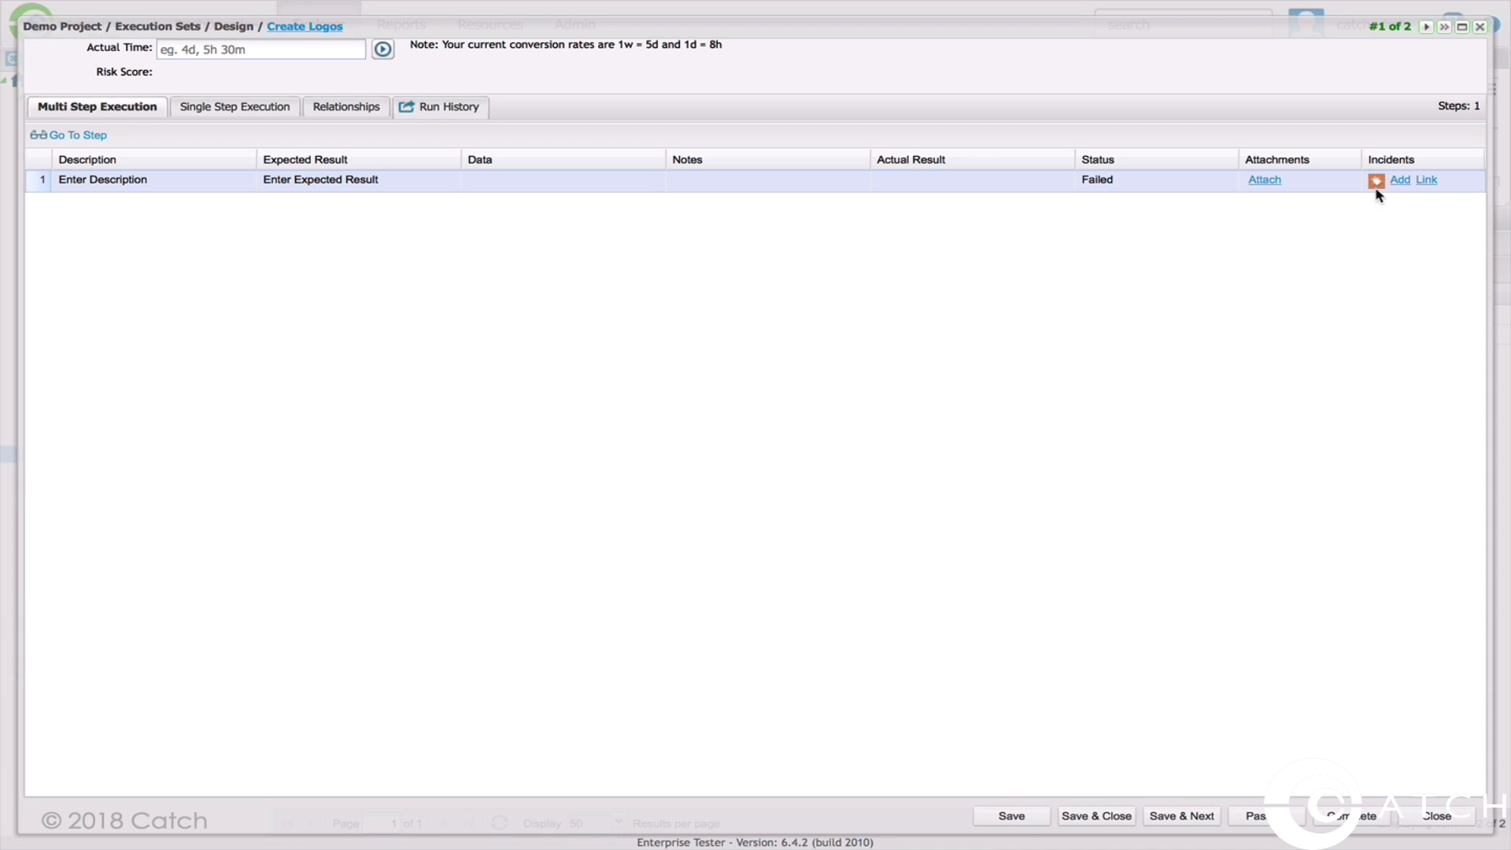
Review the details of the incident linked to the failed step, and close the Create Logos execution with its changes saved
{"action": "left_click", "coordinate": [1376, 183]}
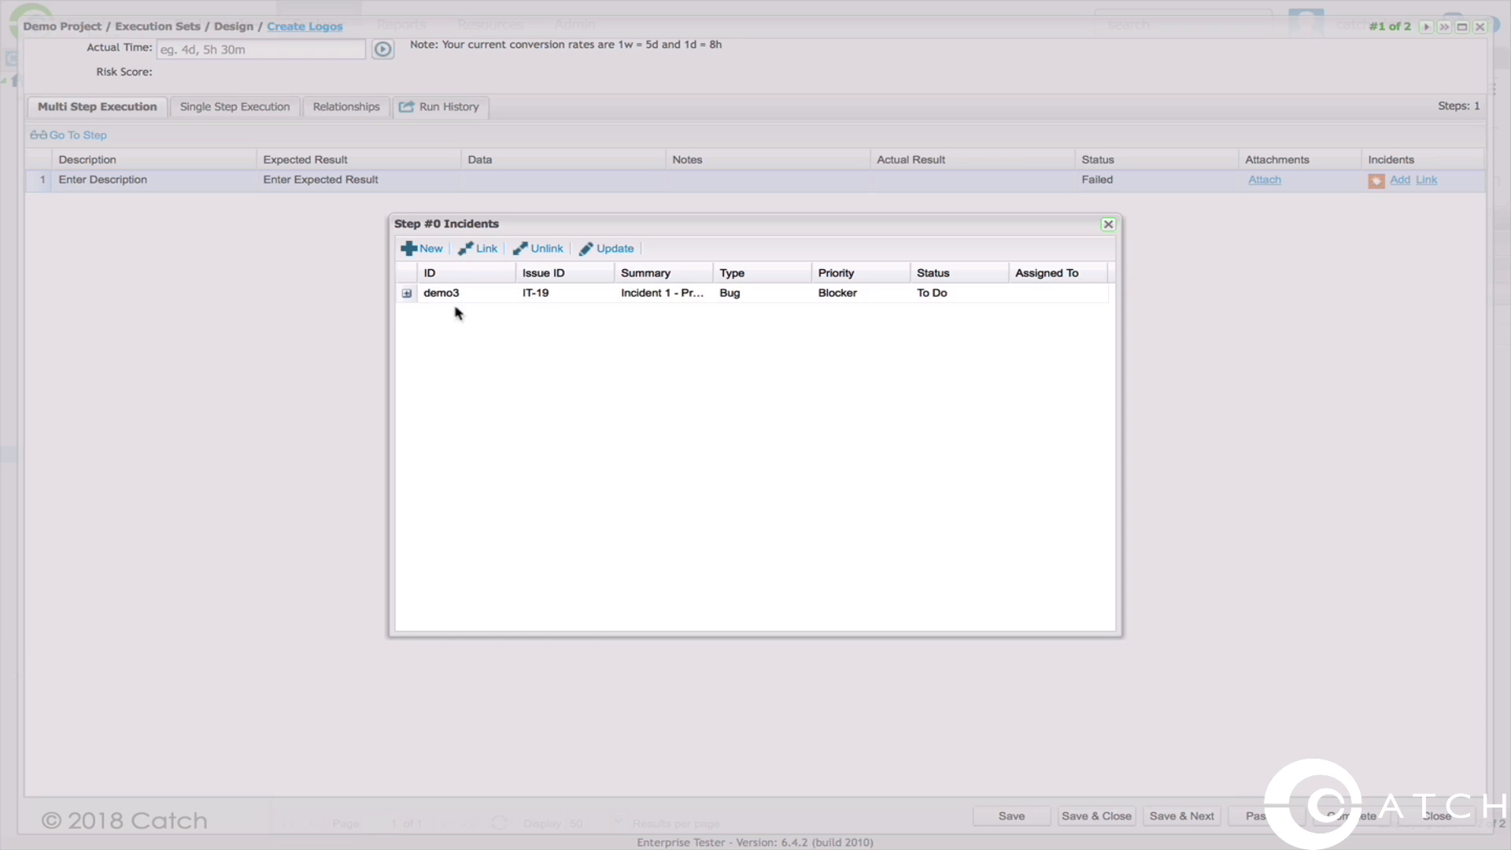
{"action": "left_click", "coordinate": [407, 293]}
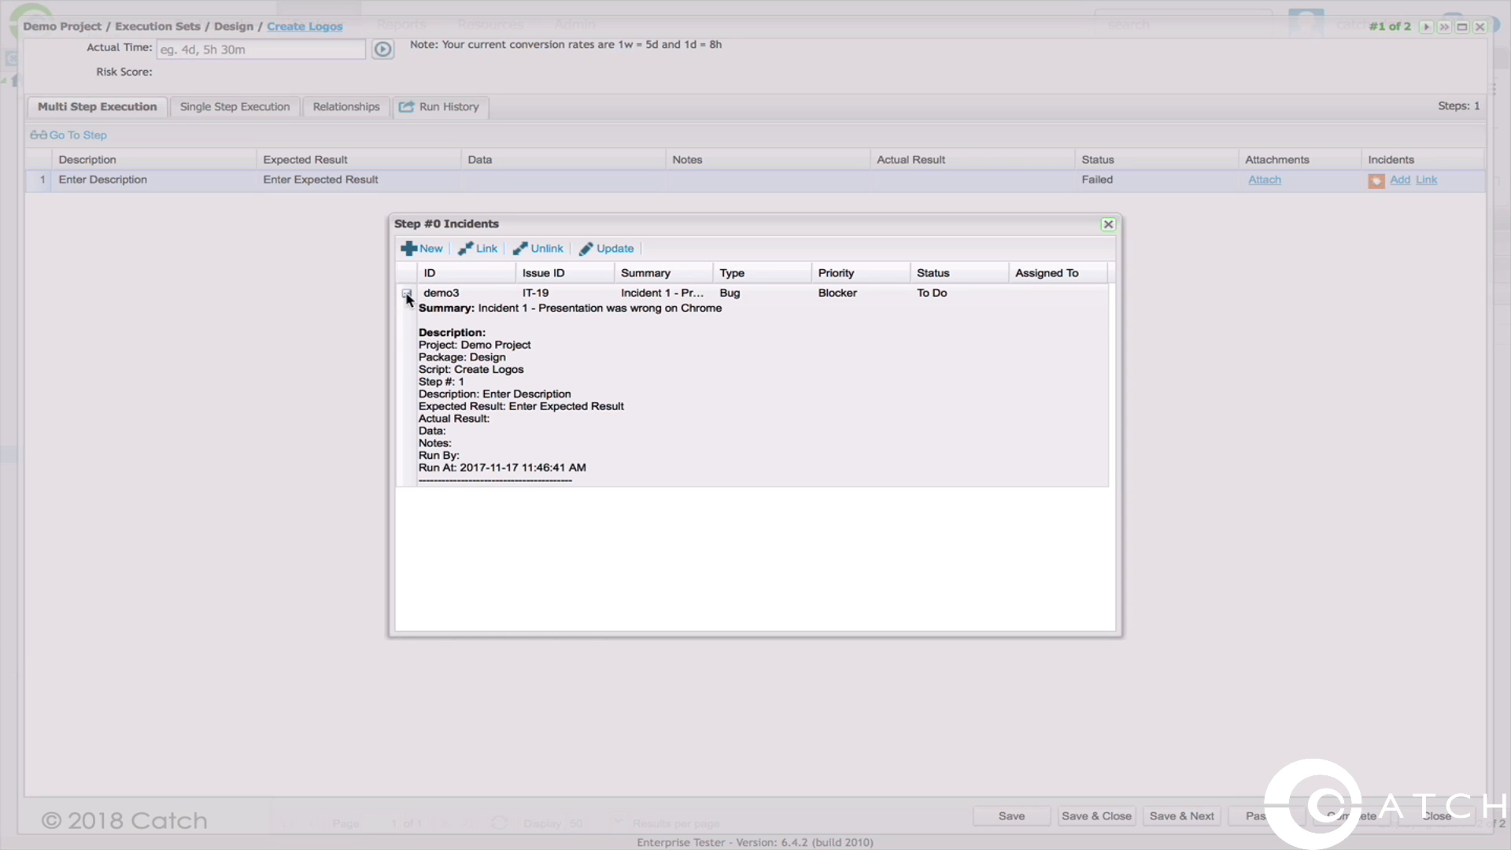
{"action": "left_click", "coordinate": [407, 293]}
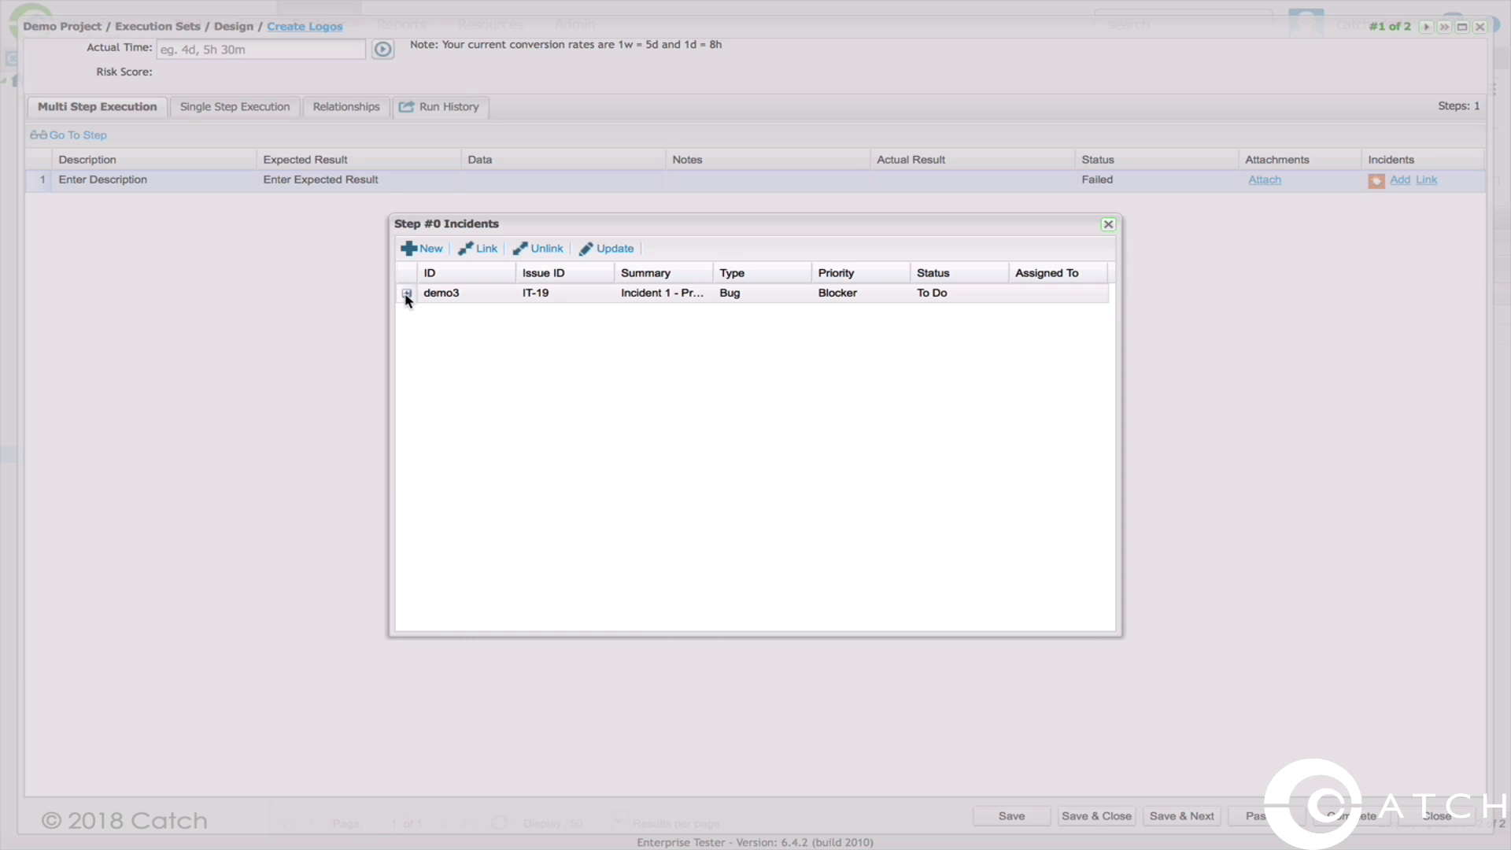
{"action": "left_click", "coordinate": [1108, 225]}
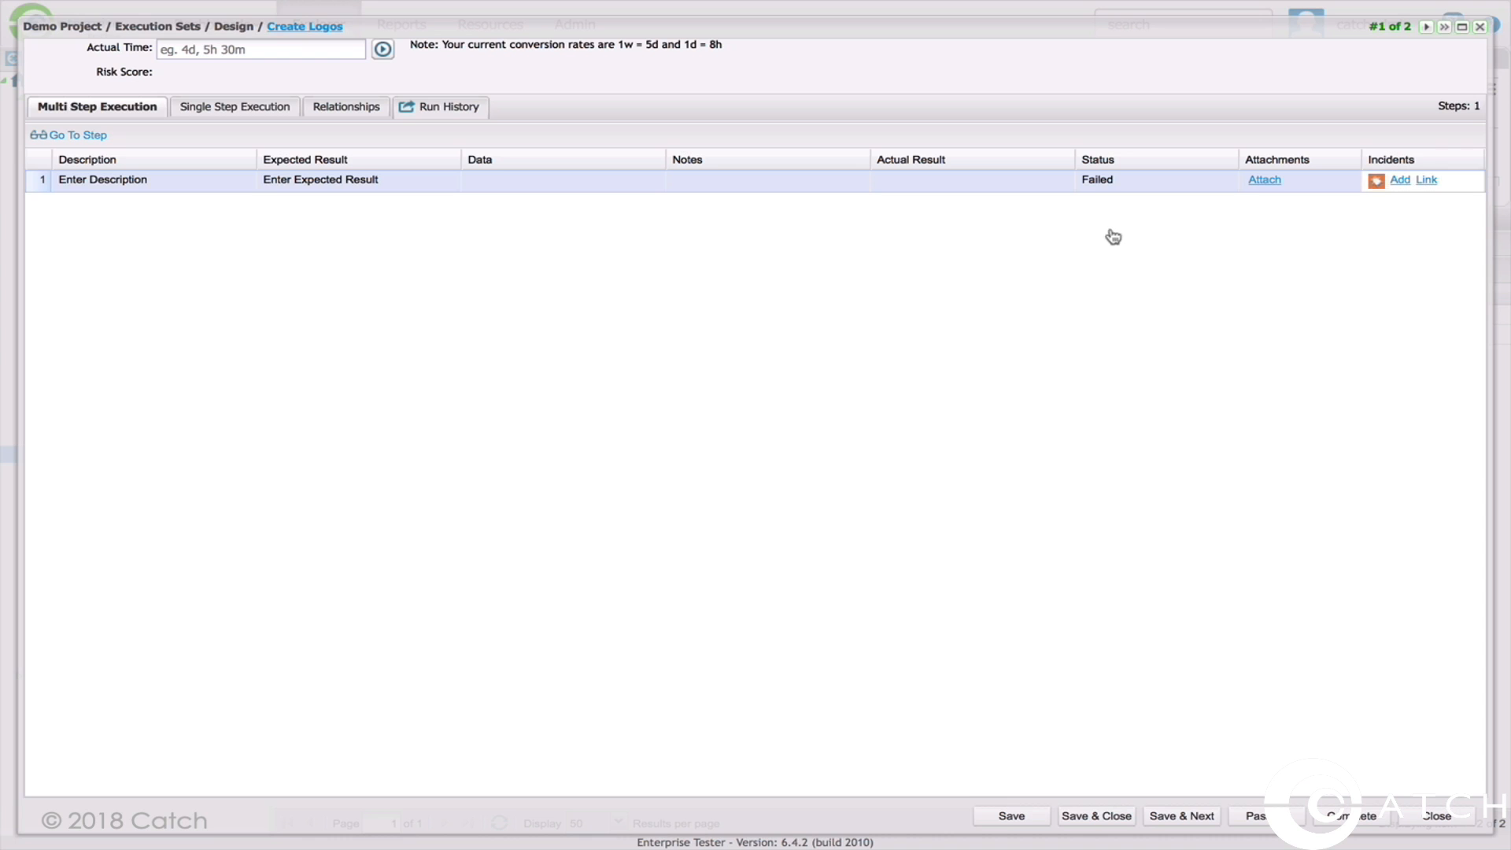
{"action": "left_click", "coordinate": [1437, 815]}
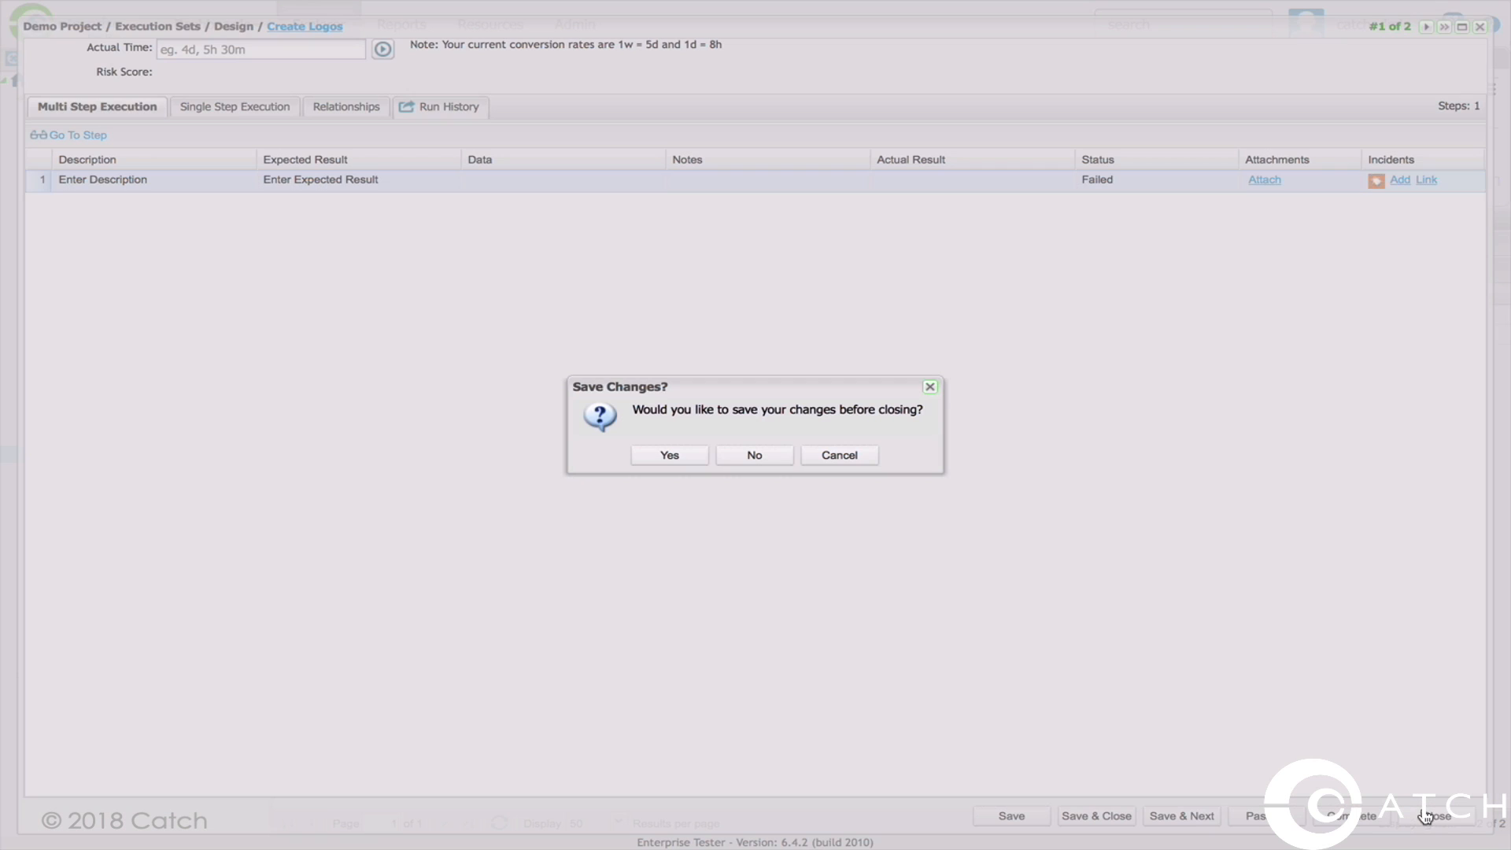
{"action": "left_click", "coordinate": [670, 457]}
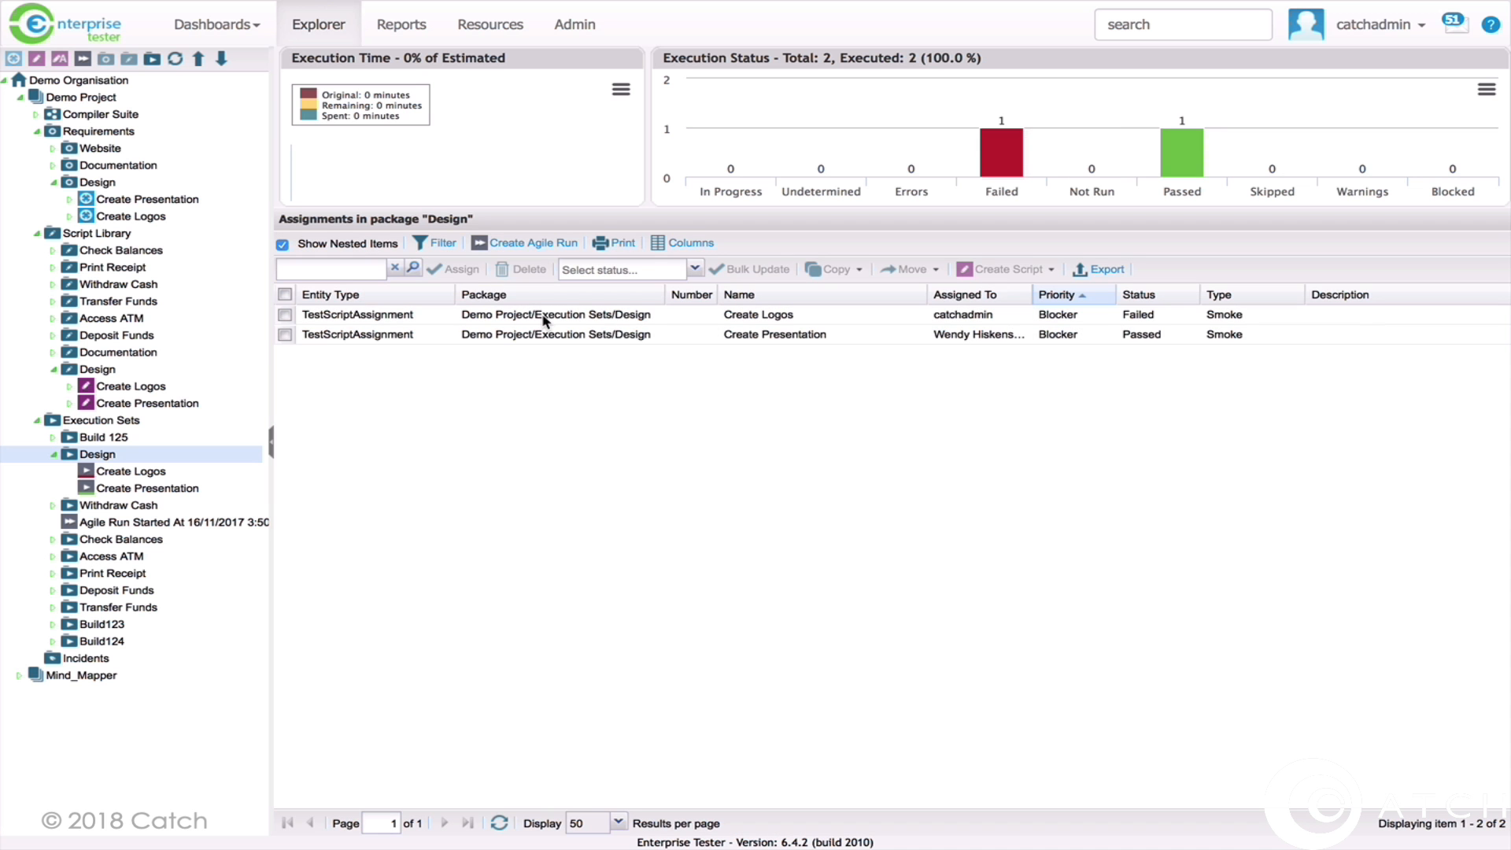
Reopen the Create Logos execution and examine its relationships to the script, requirement and incident
{"action": "double_click", "coordinate": [543, 319]}
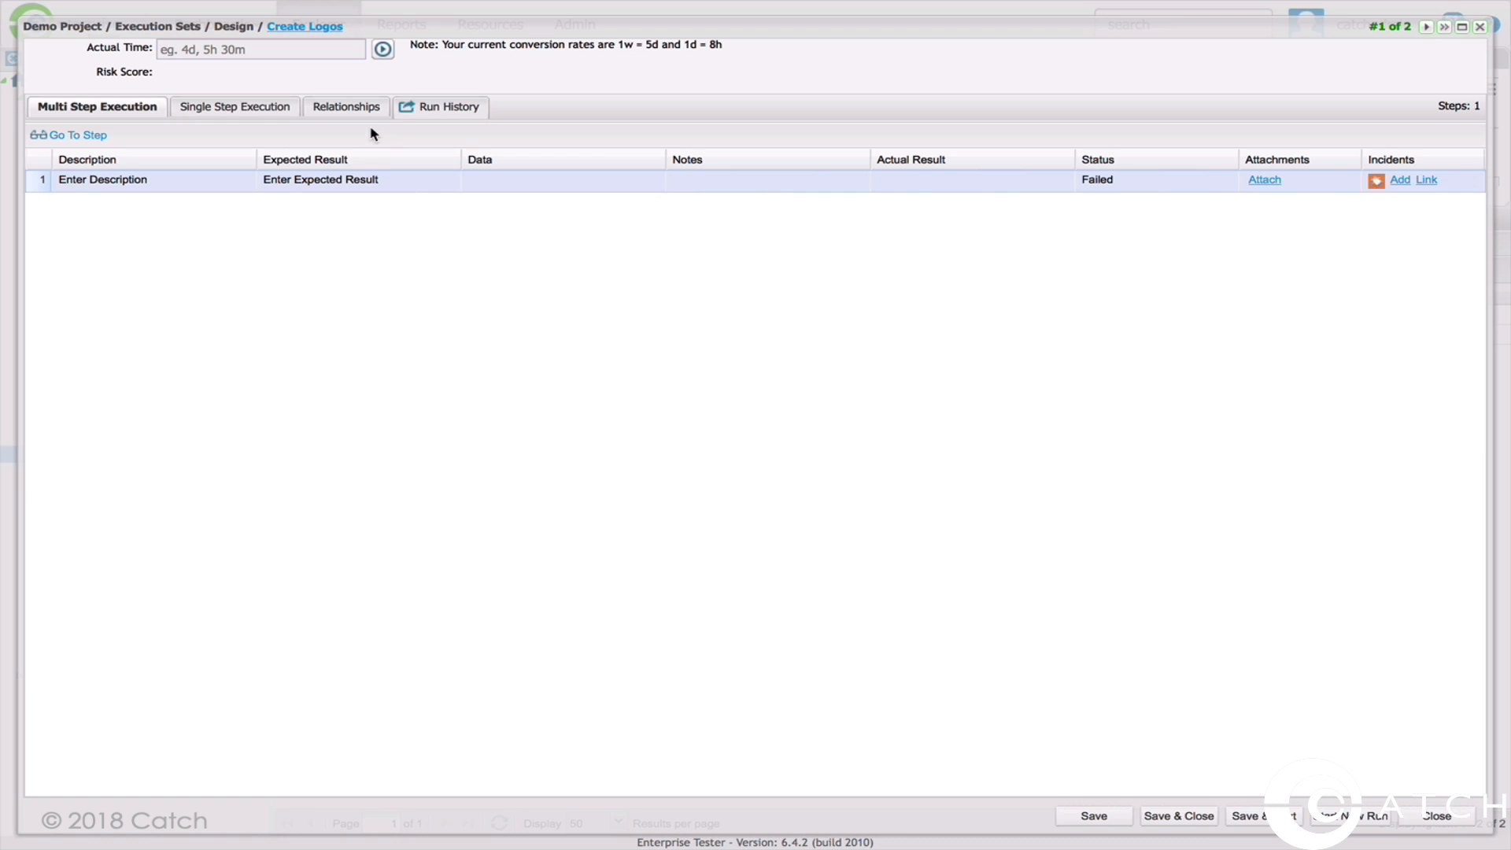
{"action": "left_click", "coordinate": [346, 107]}
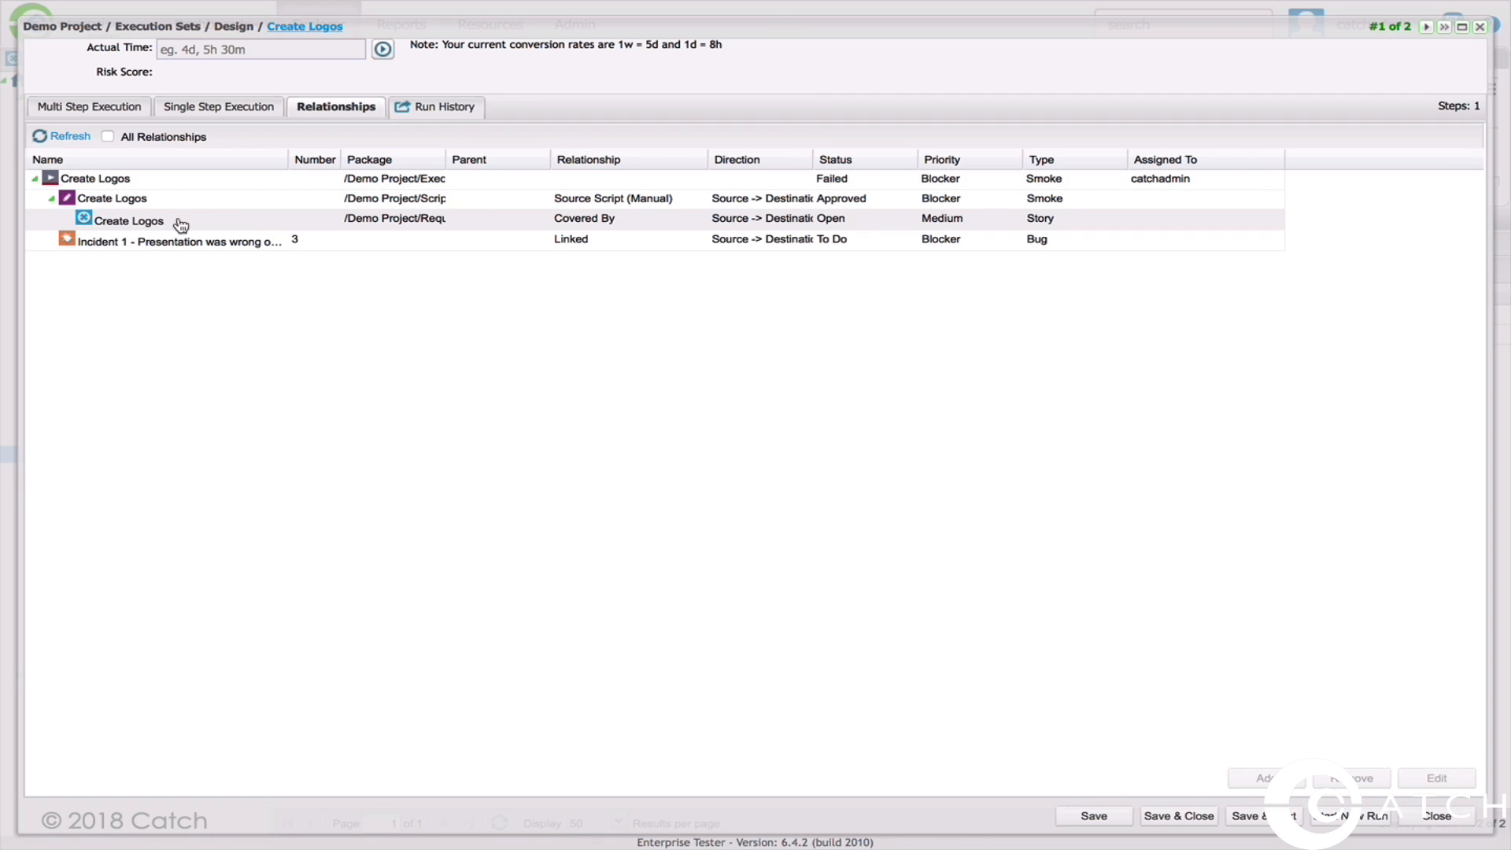
{"action": "left_click", "coordinate": [87, 246]}
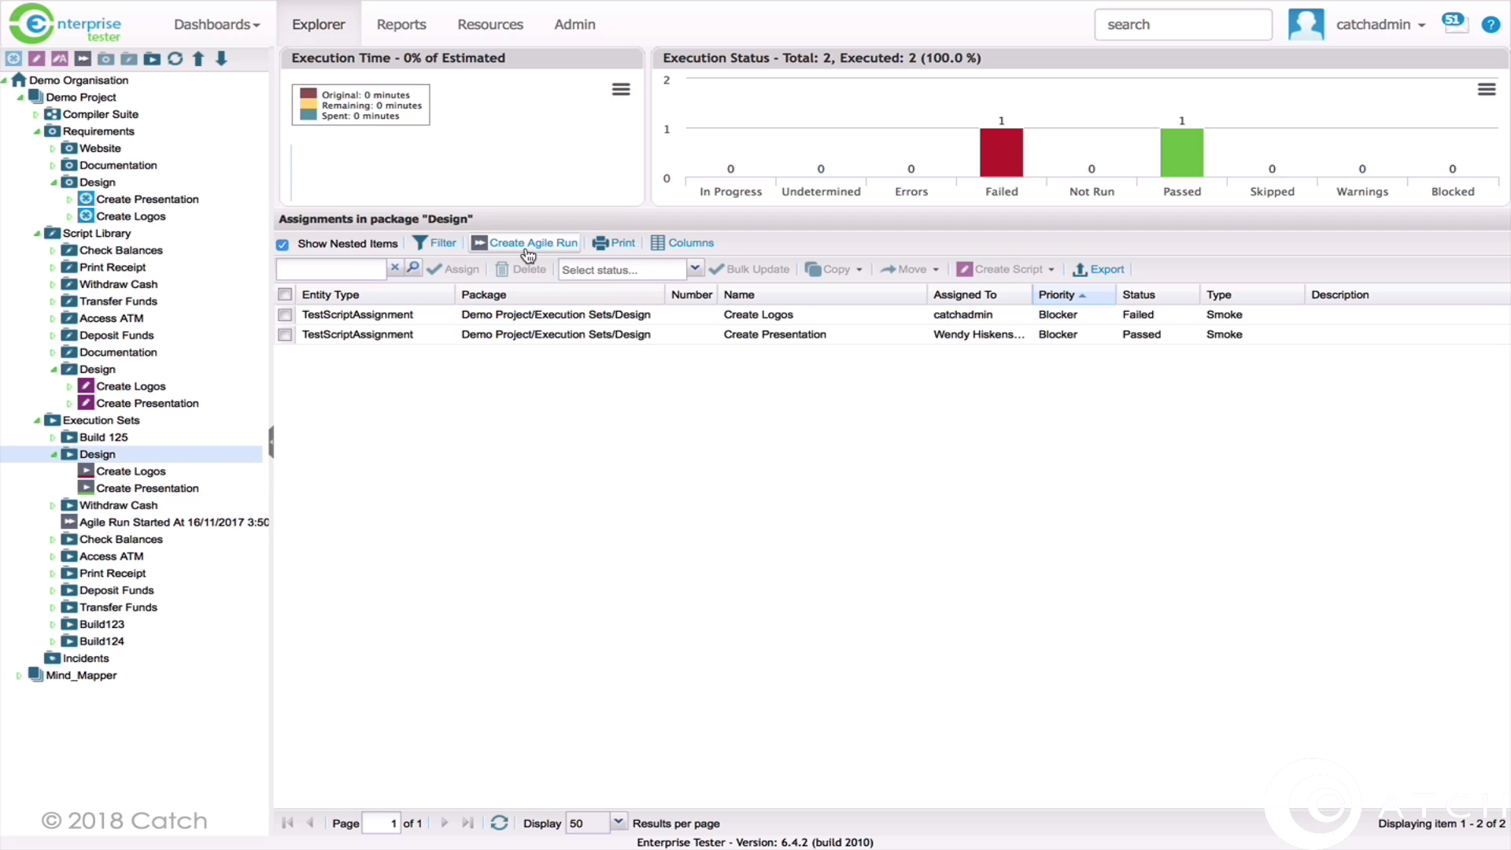
Create an agile run in the Design execution package, number it 1 and start its duration timer
{"action": "left_click", "coordinate": [526, 252]}
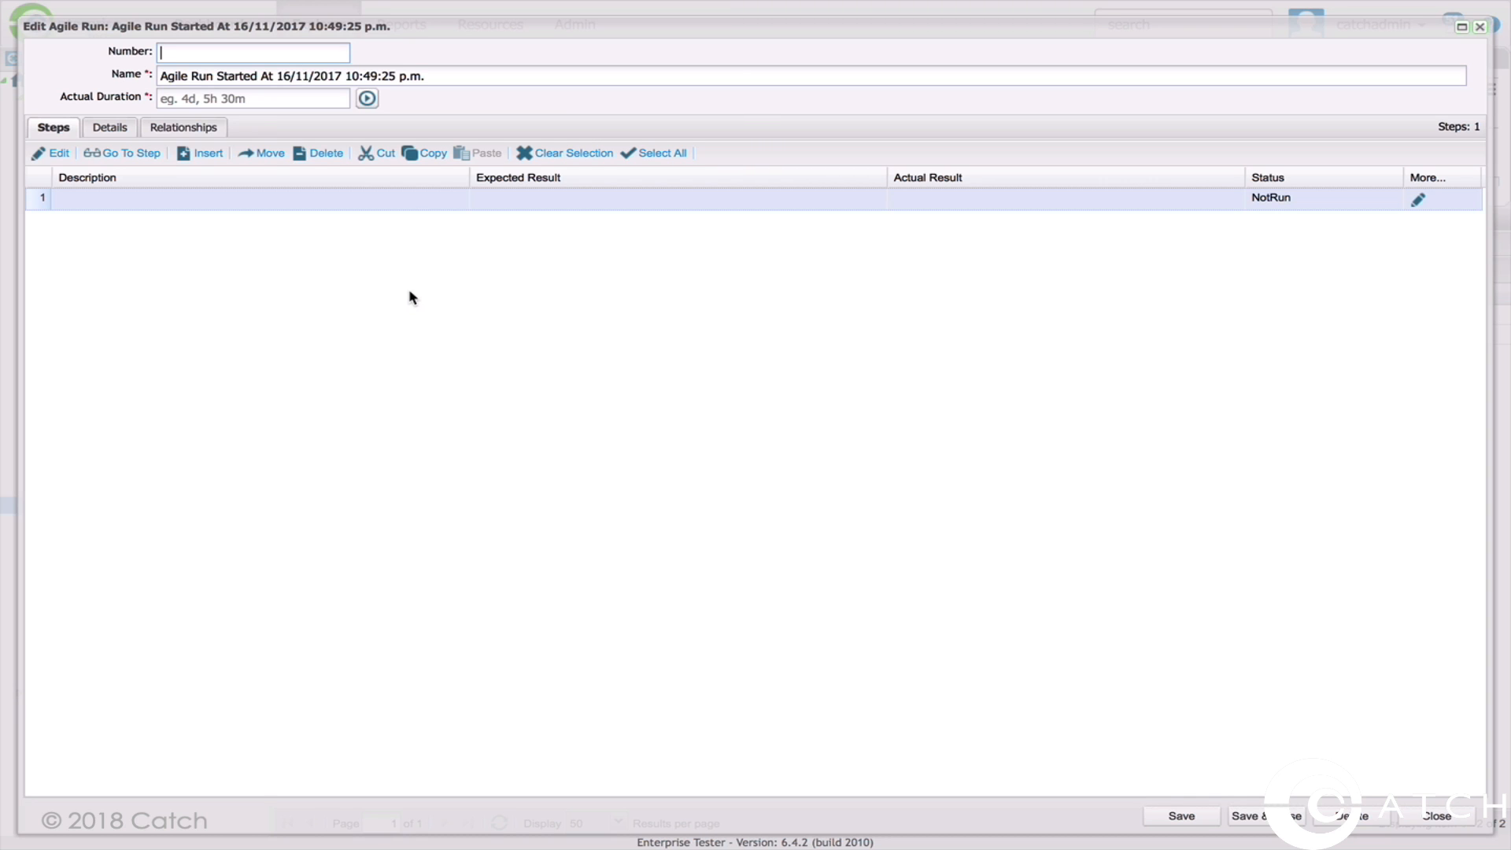
{"action": "type", "text": "1"}
{"action": "left_click", "coordinate": [367, 98]}
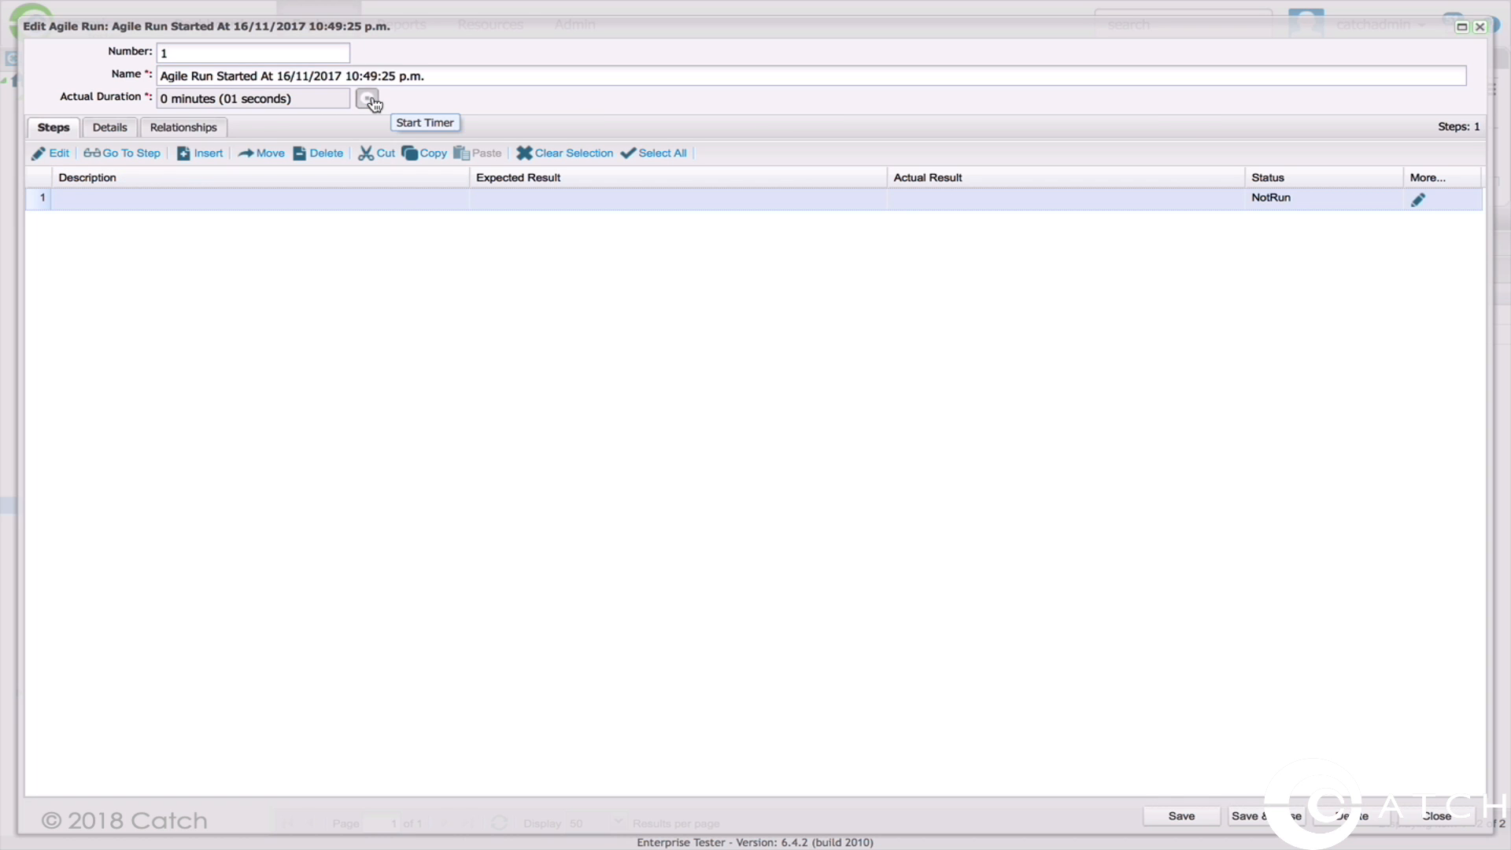
Fill in the agile run's first step with description "Testing login", expected result "login is successful", actual result "login passes" and status Passed, and view its details
{"action": "left_click", "coordinate": [161, 206]}
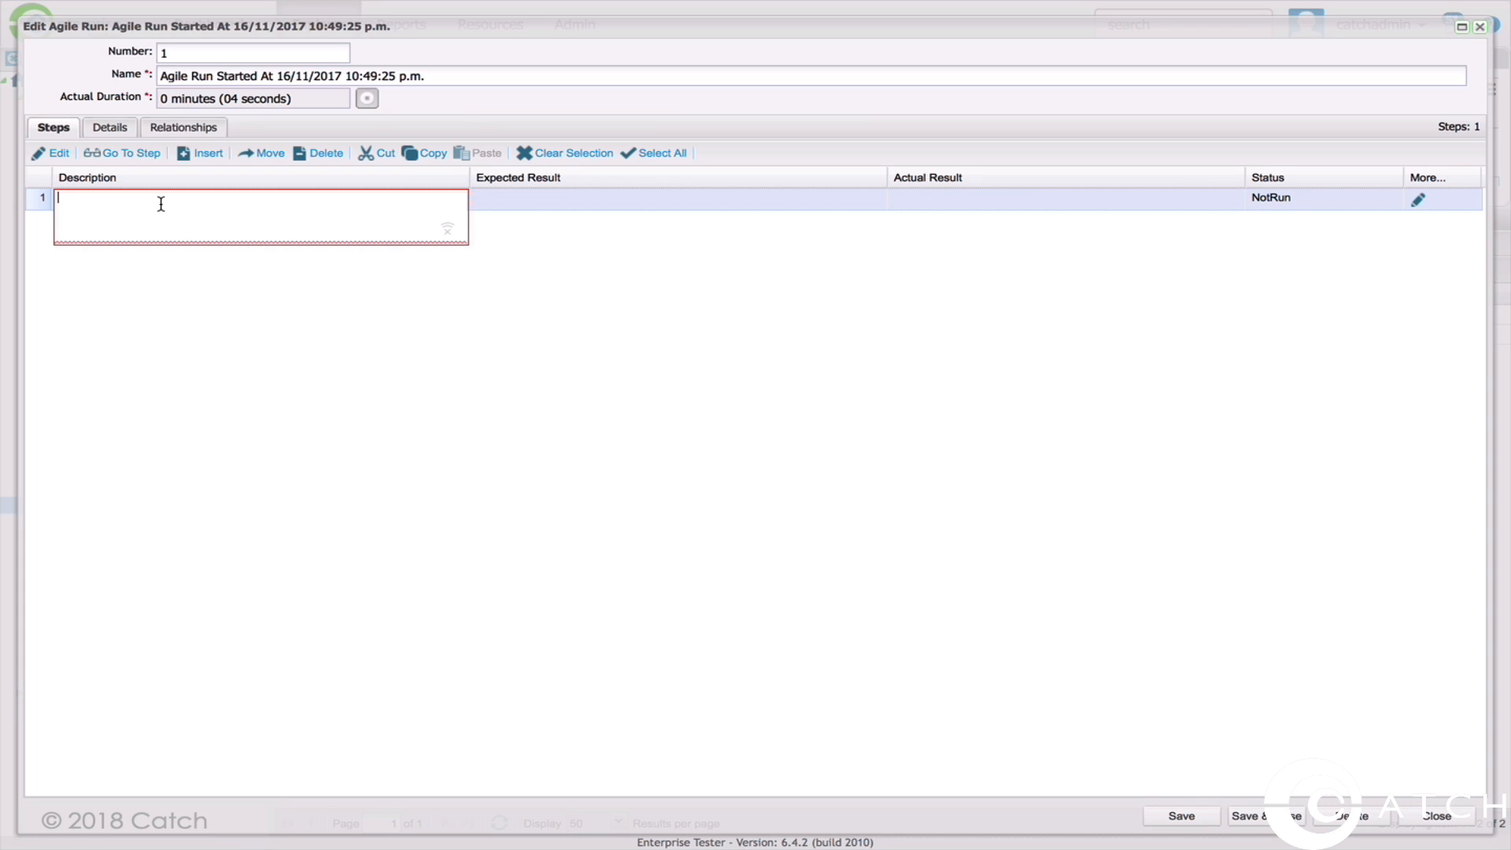
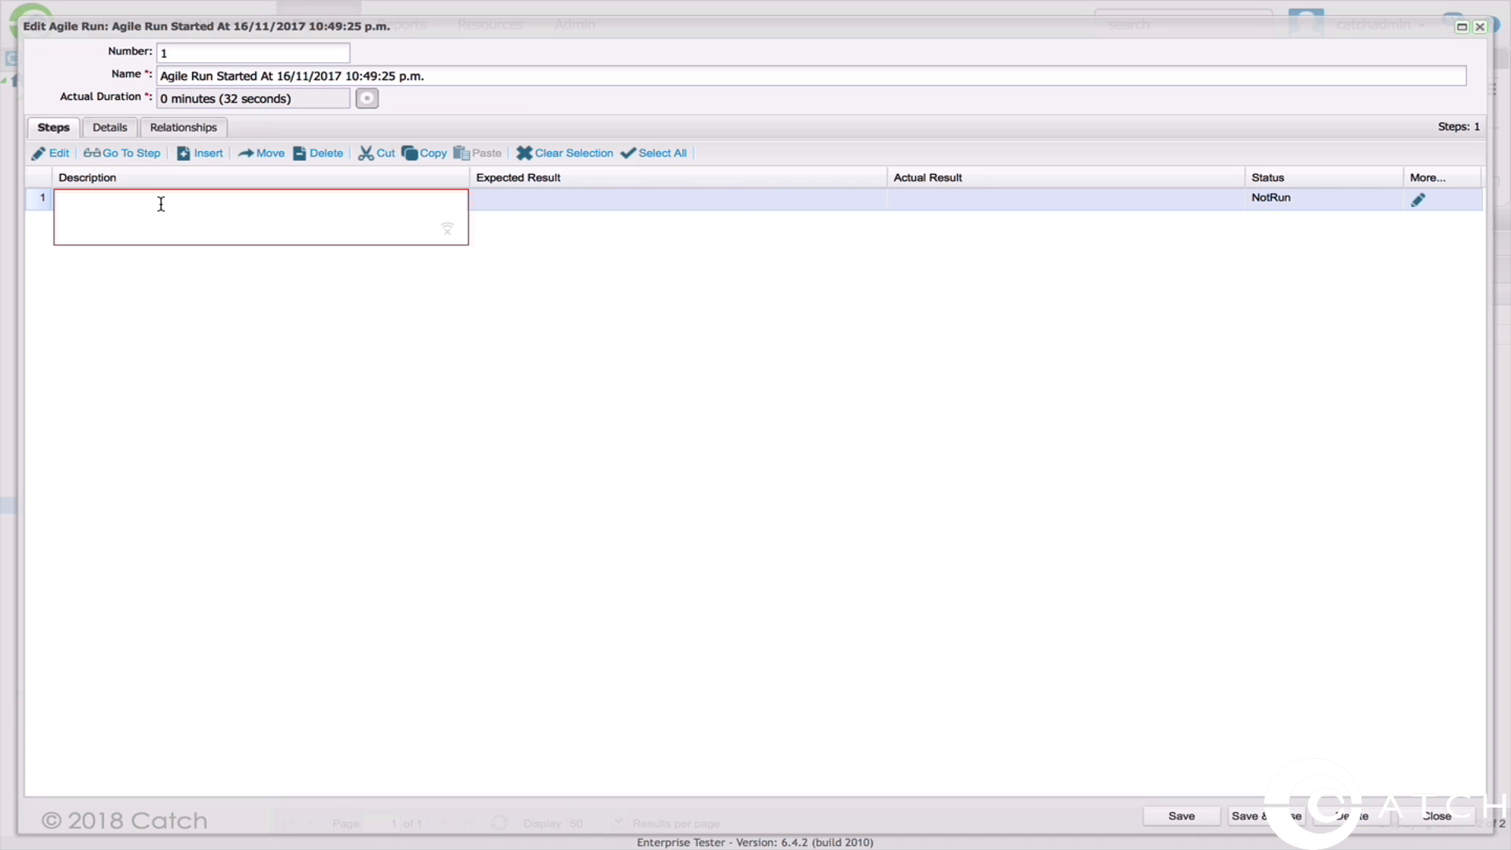
{"action": "type", "text": "Testing login"}
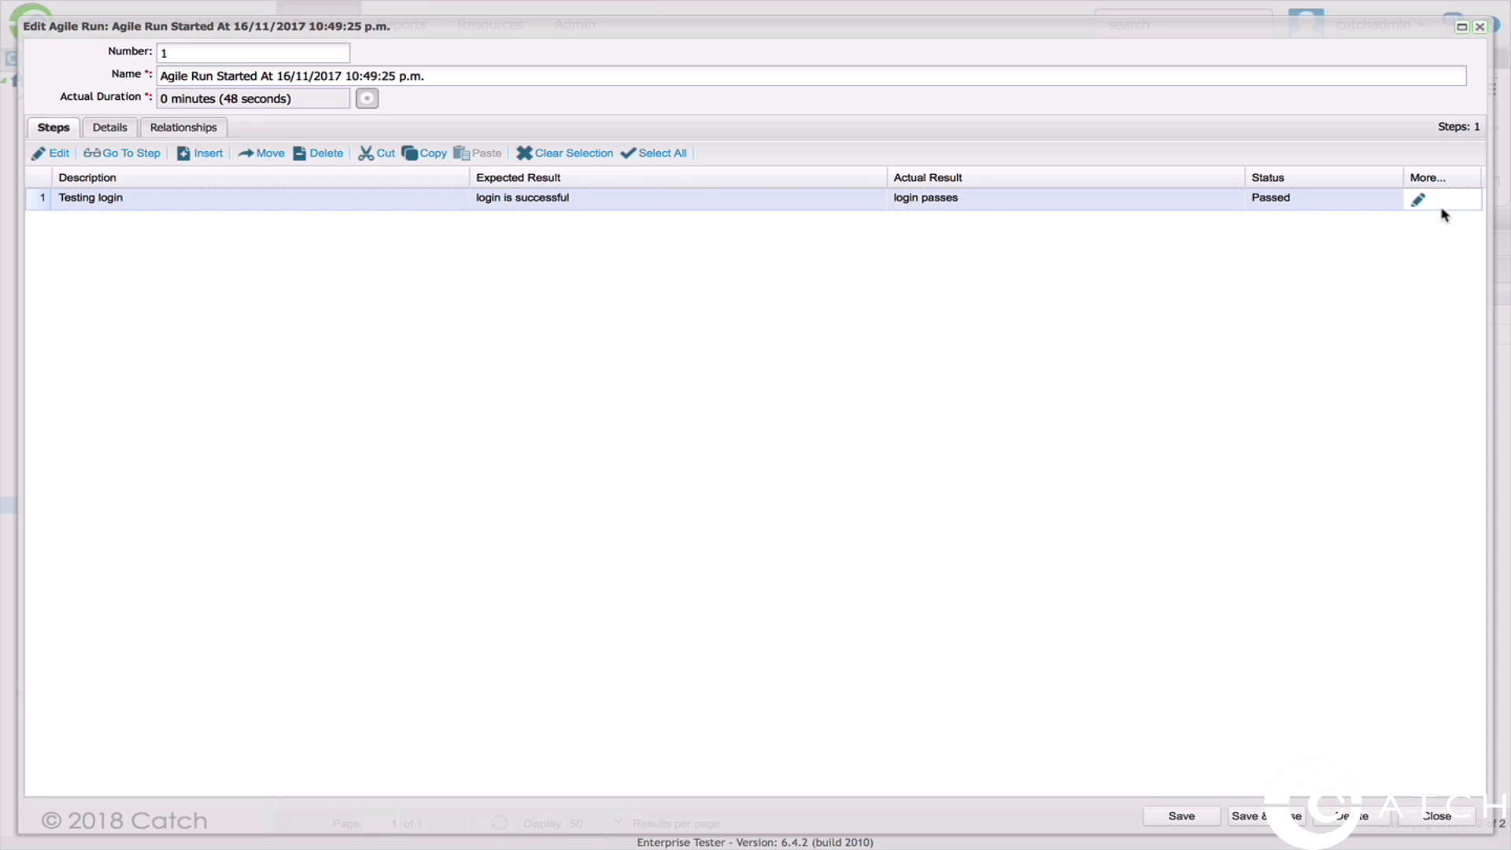
{"action": "left_click", "coordinate": [1422, 202]}
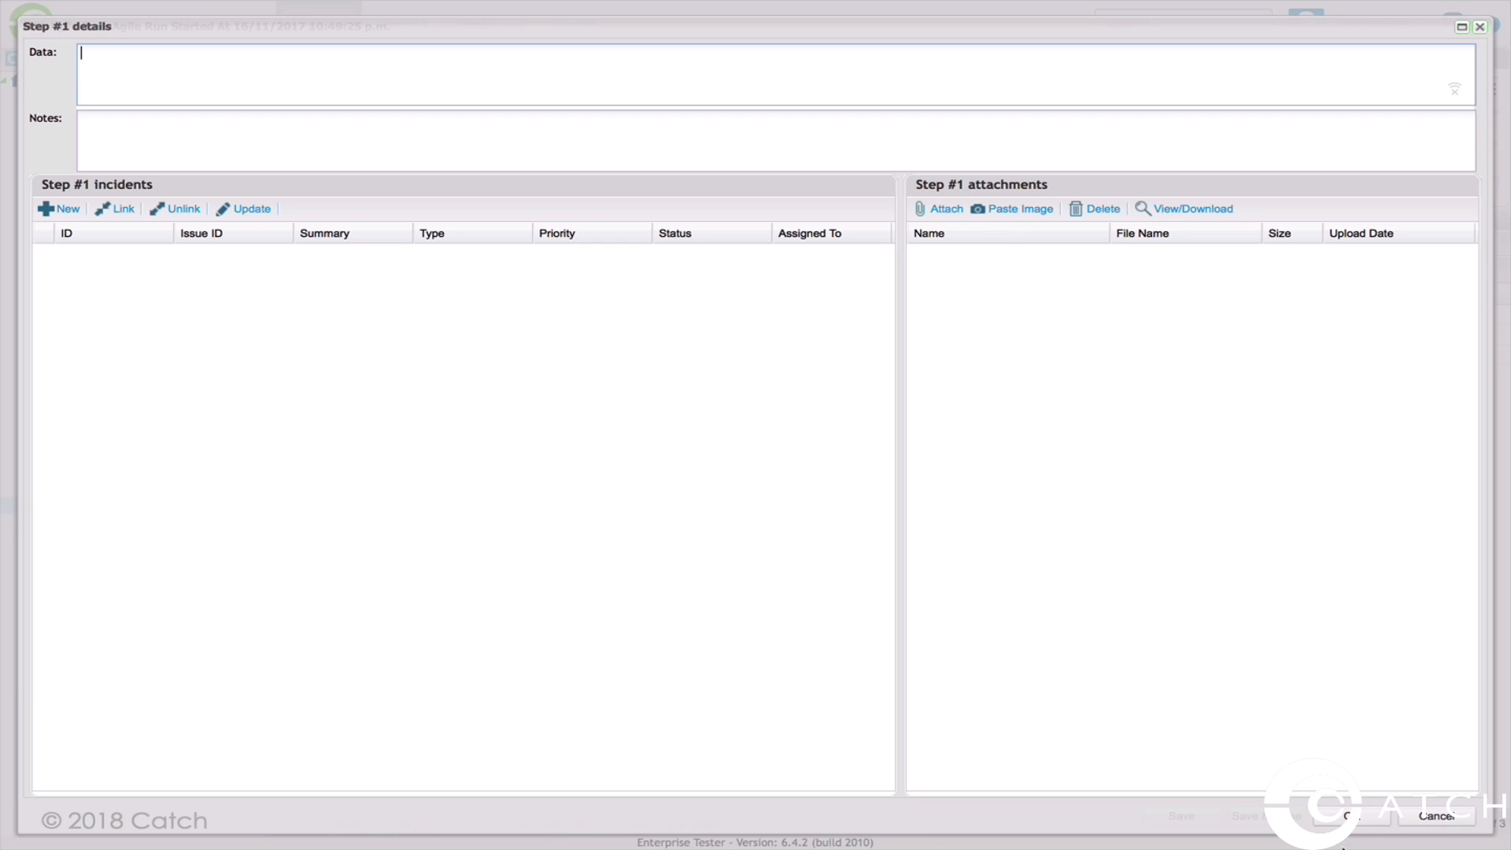
{"action": "left_click", "coordinate": [1362, 819]}
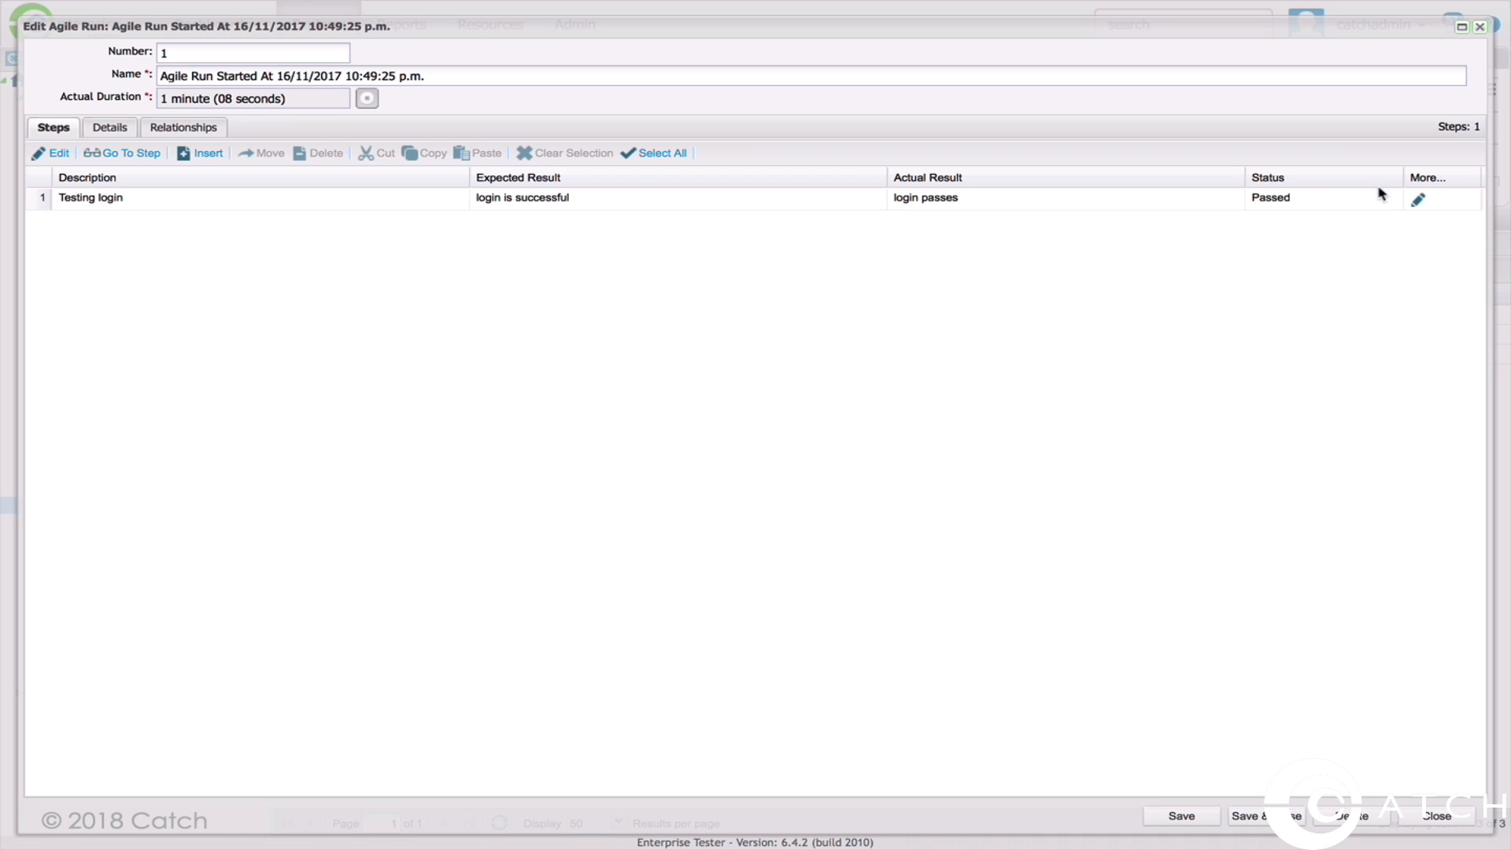
Start a second step in the agile run, view its details without changing them, and save and close the run
{"action": "key", "text": "Tab"}
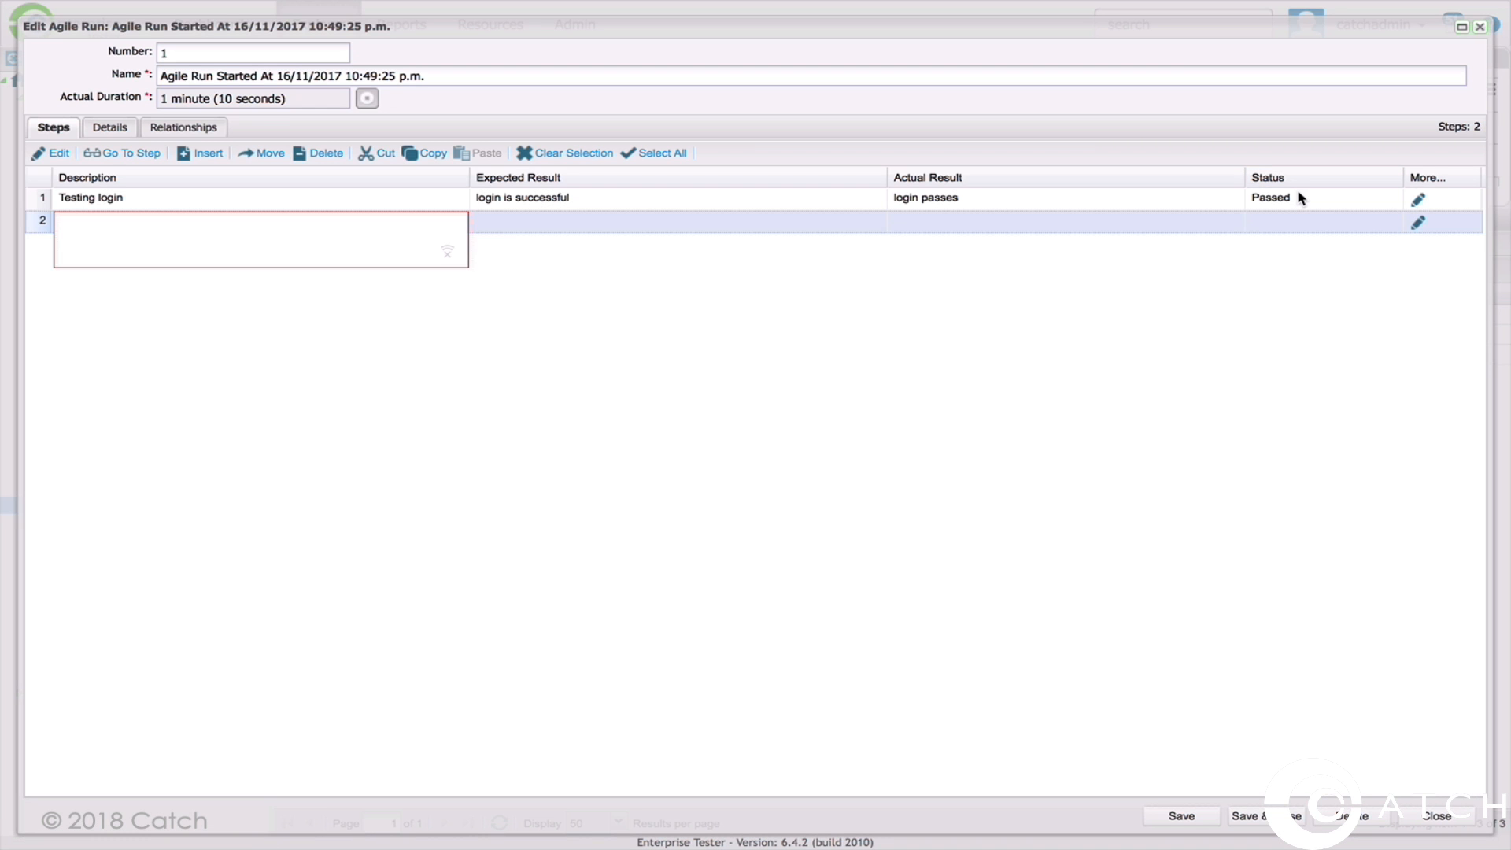
{"action": "left_click", "coordinate": [1418, 224]}
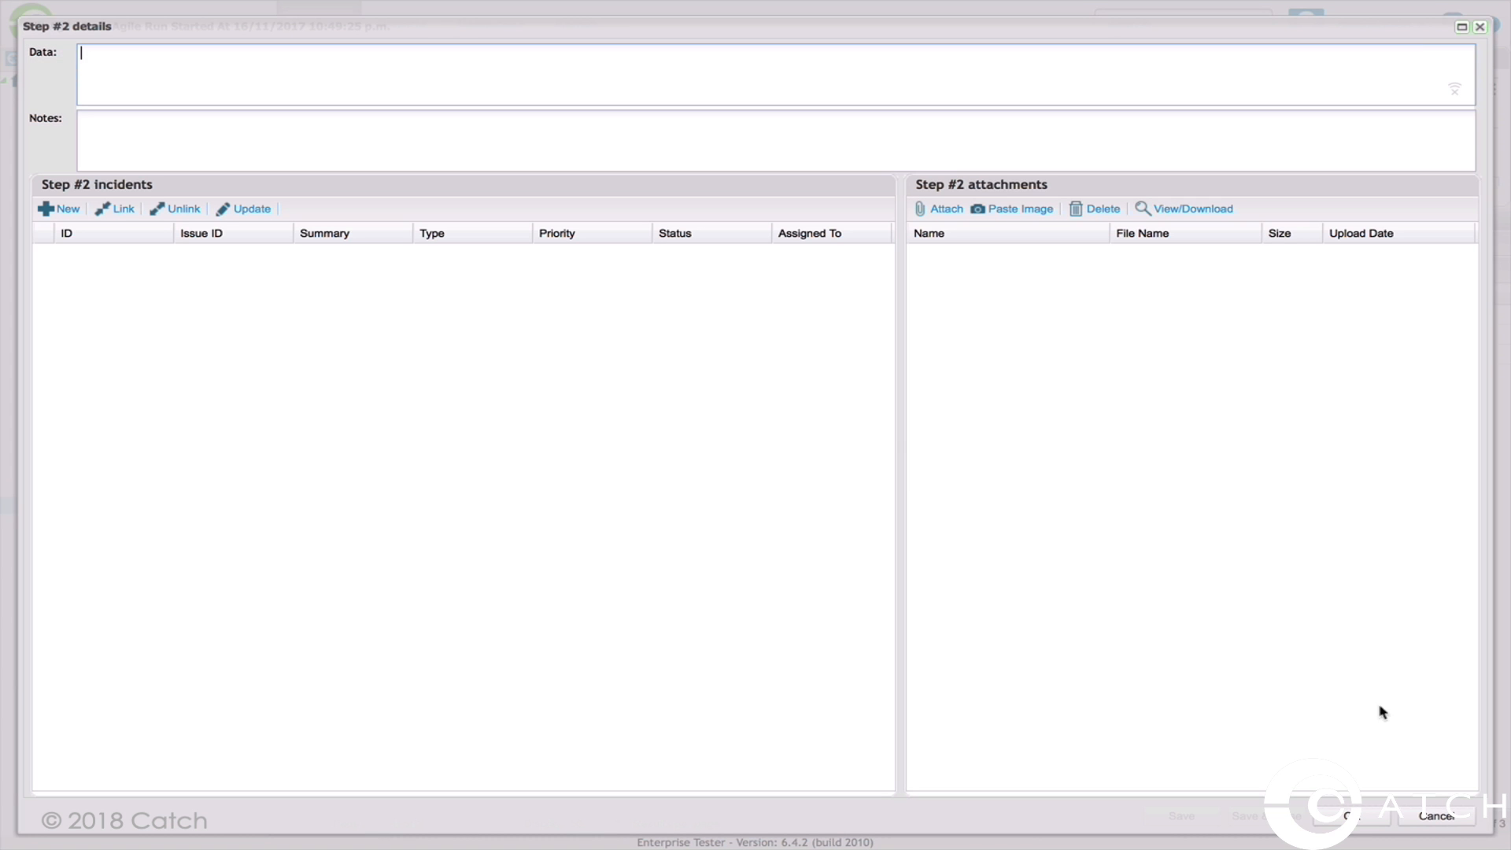
{"action": "left_click", "coordinate": [1429, 817]}
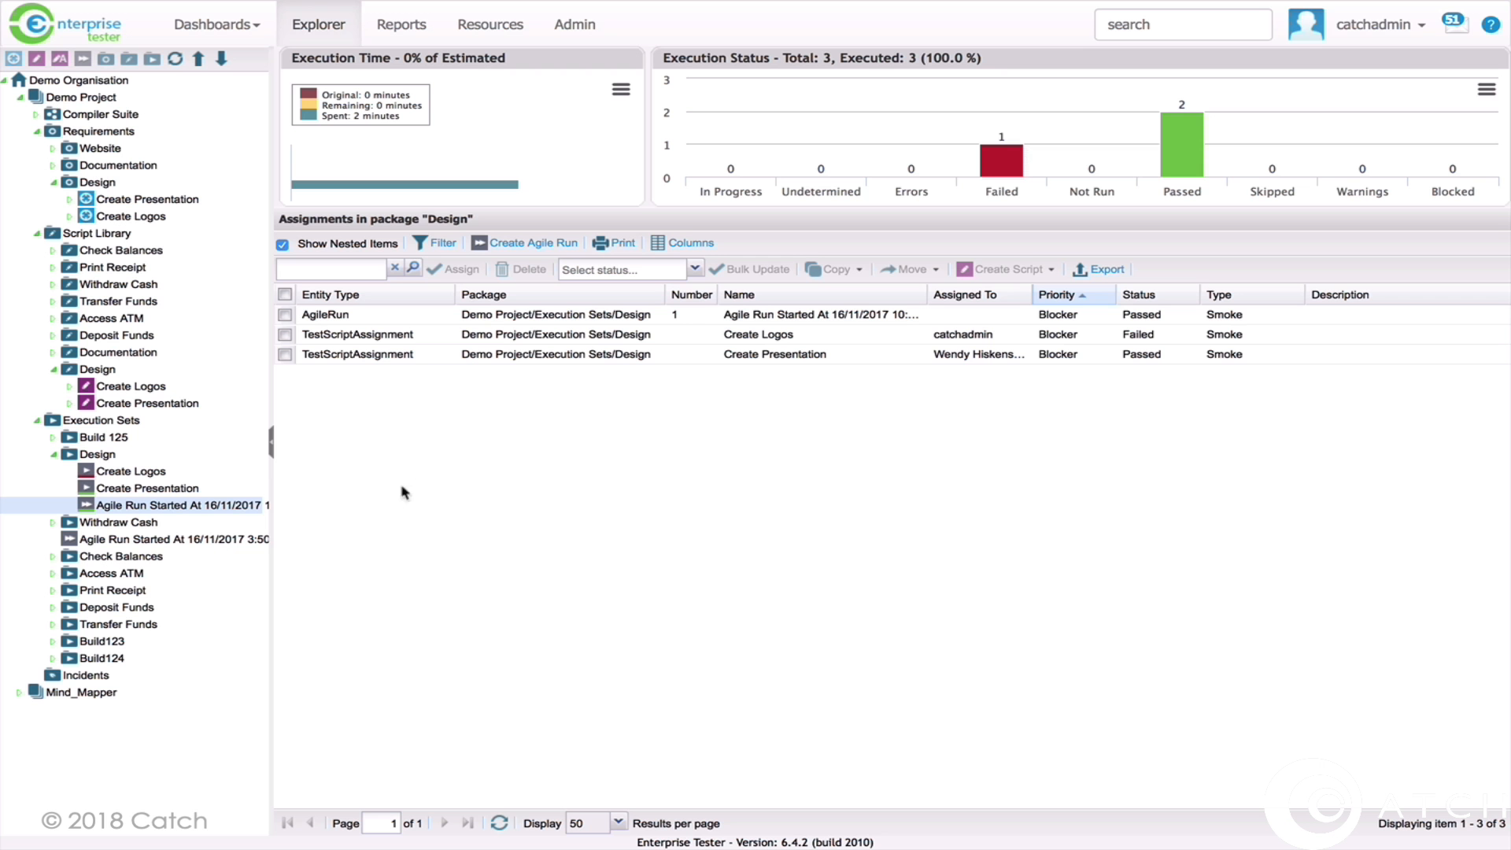
{"action": "left_click", "coordinate": [1264, 815]}
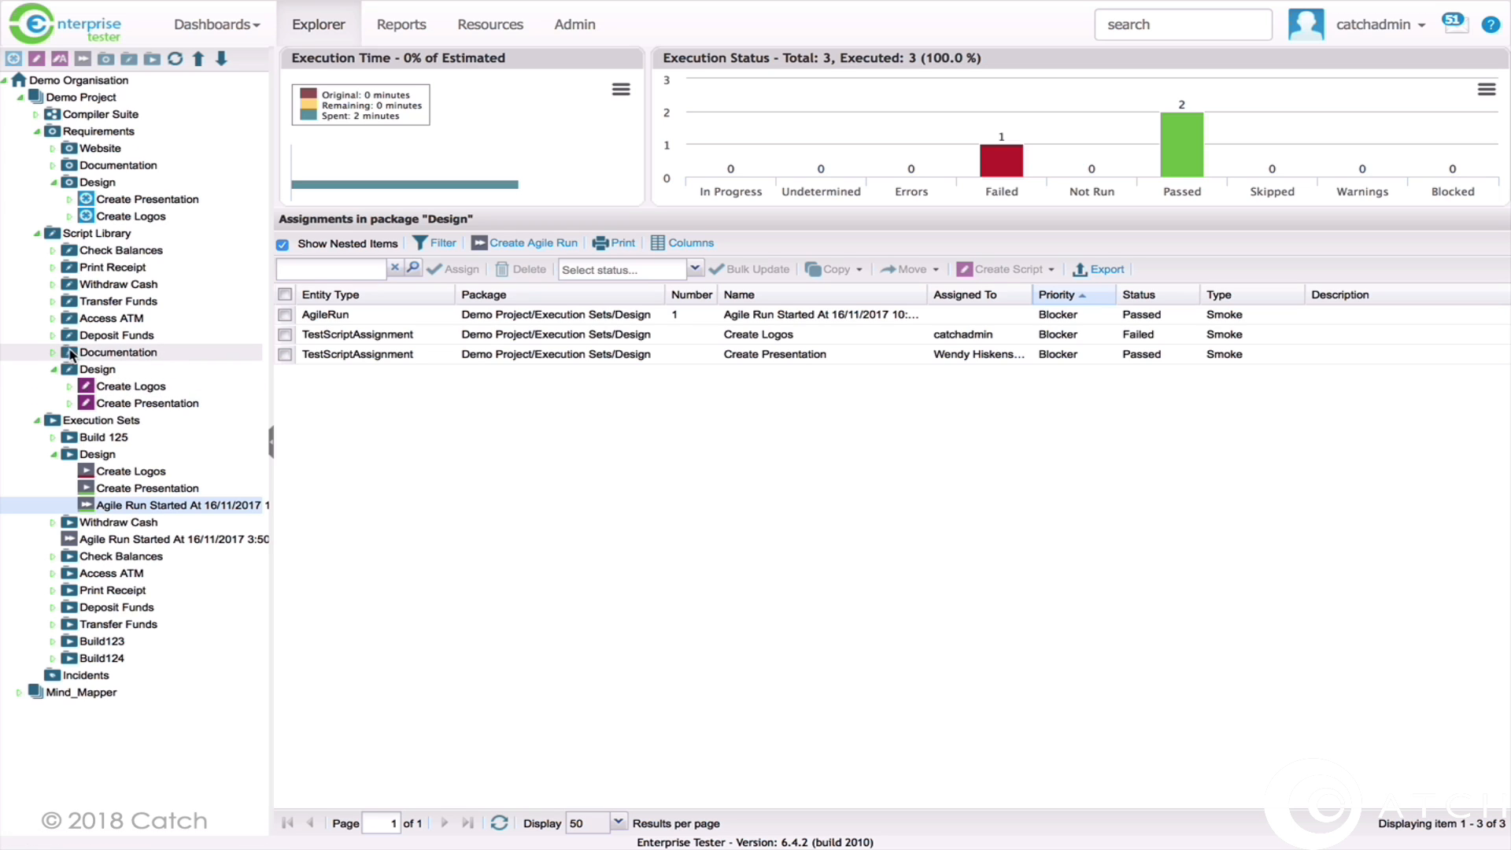
Create an execution package from the Script Library's Documentation package under Execution Sets, and open its assignments
{"action": "left_click_drag", "start_coordinate": [92, 356], "coordinate": [89, 426]}
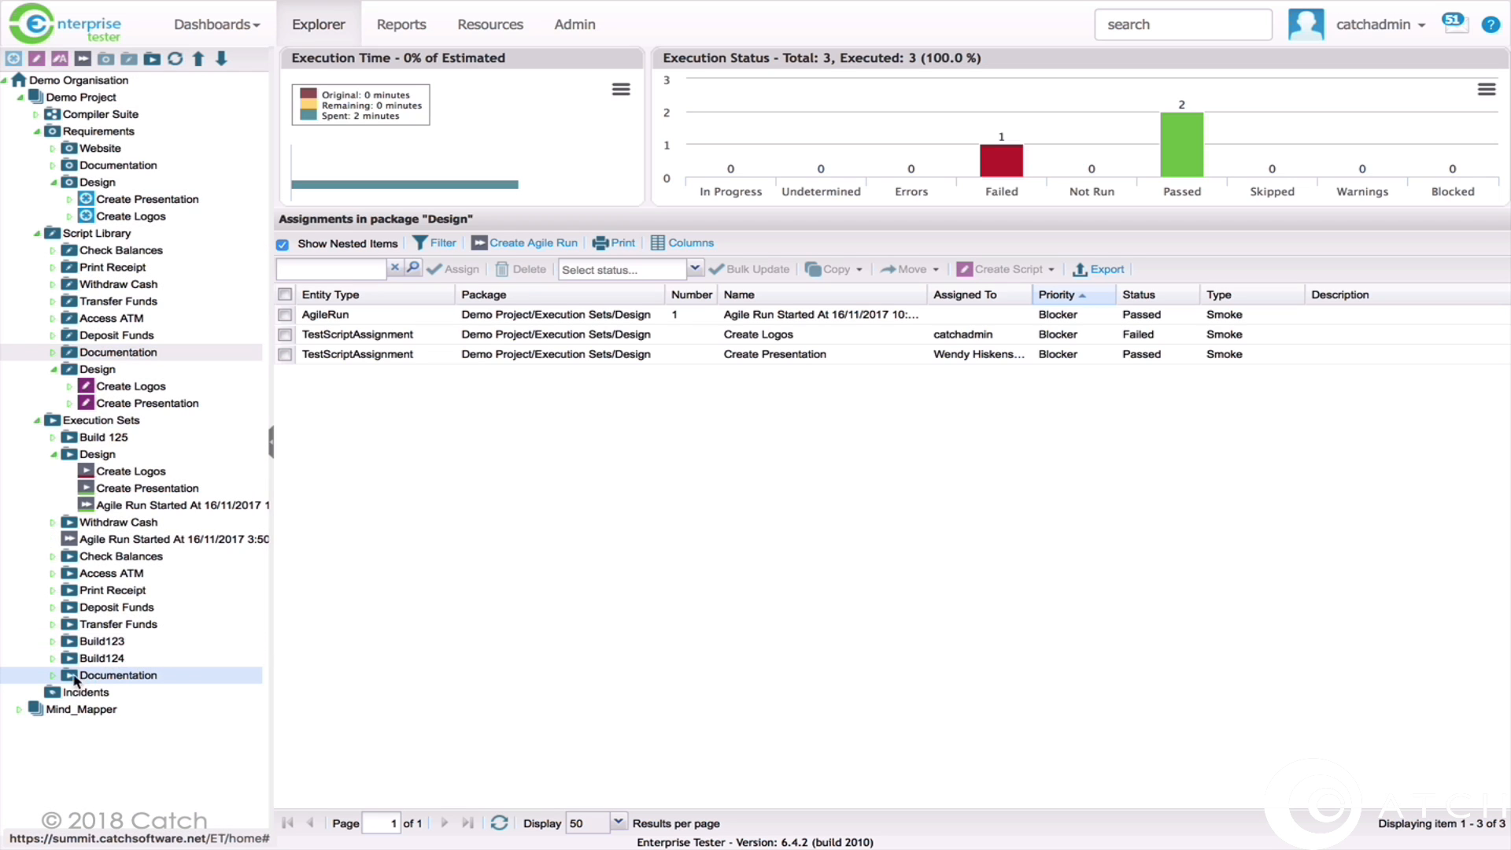
{"action": "left_click", "coordinate": [51, 675]}
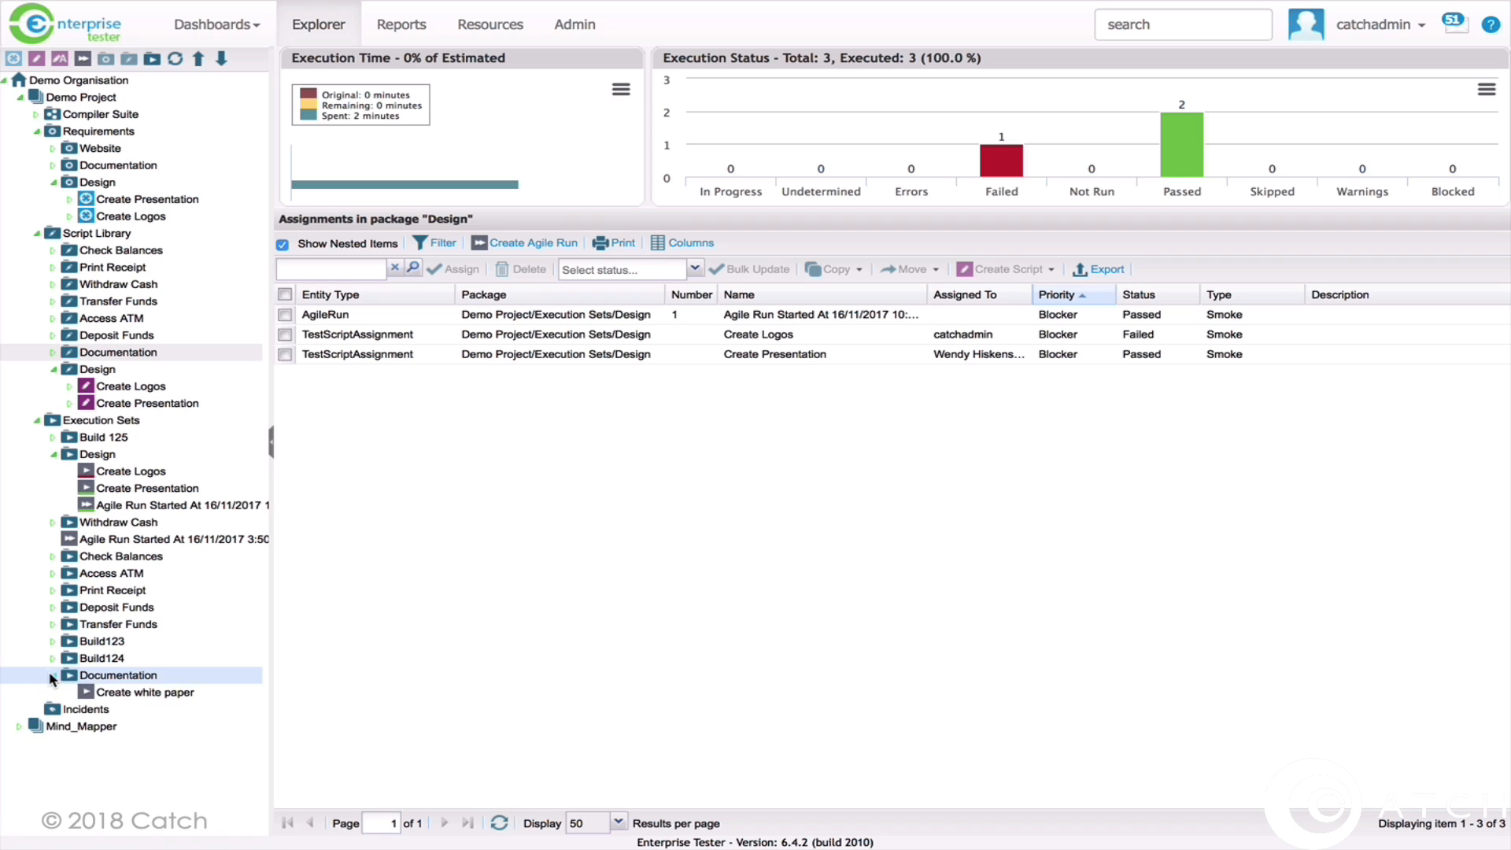
{"action": "left_click", "coordinate": [132, 676]}
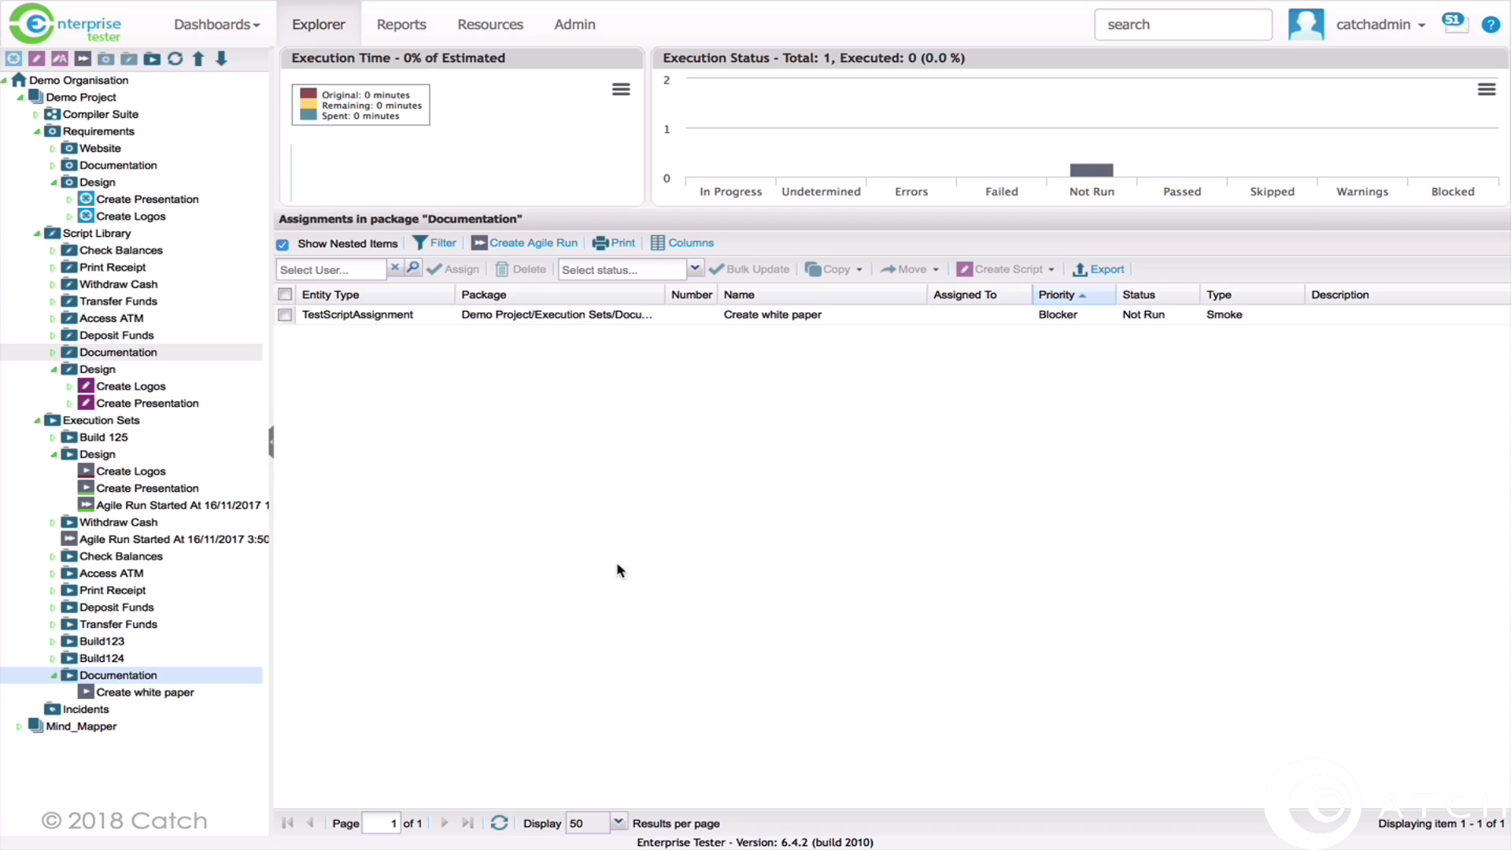
Bulk update the status of the Create white paper assignment in the Documentation execution package to Passed
{"action": "left_click", "coordinate": [285, 295]}
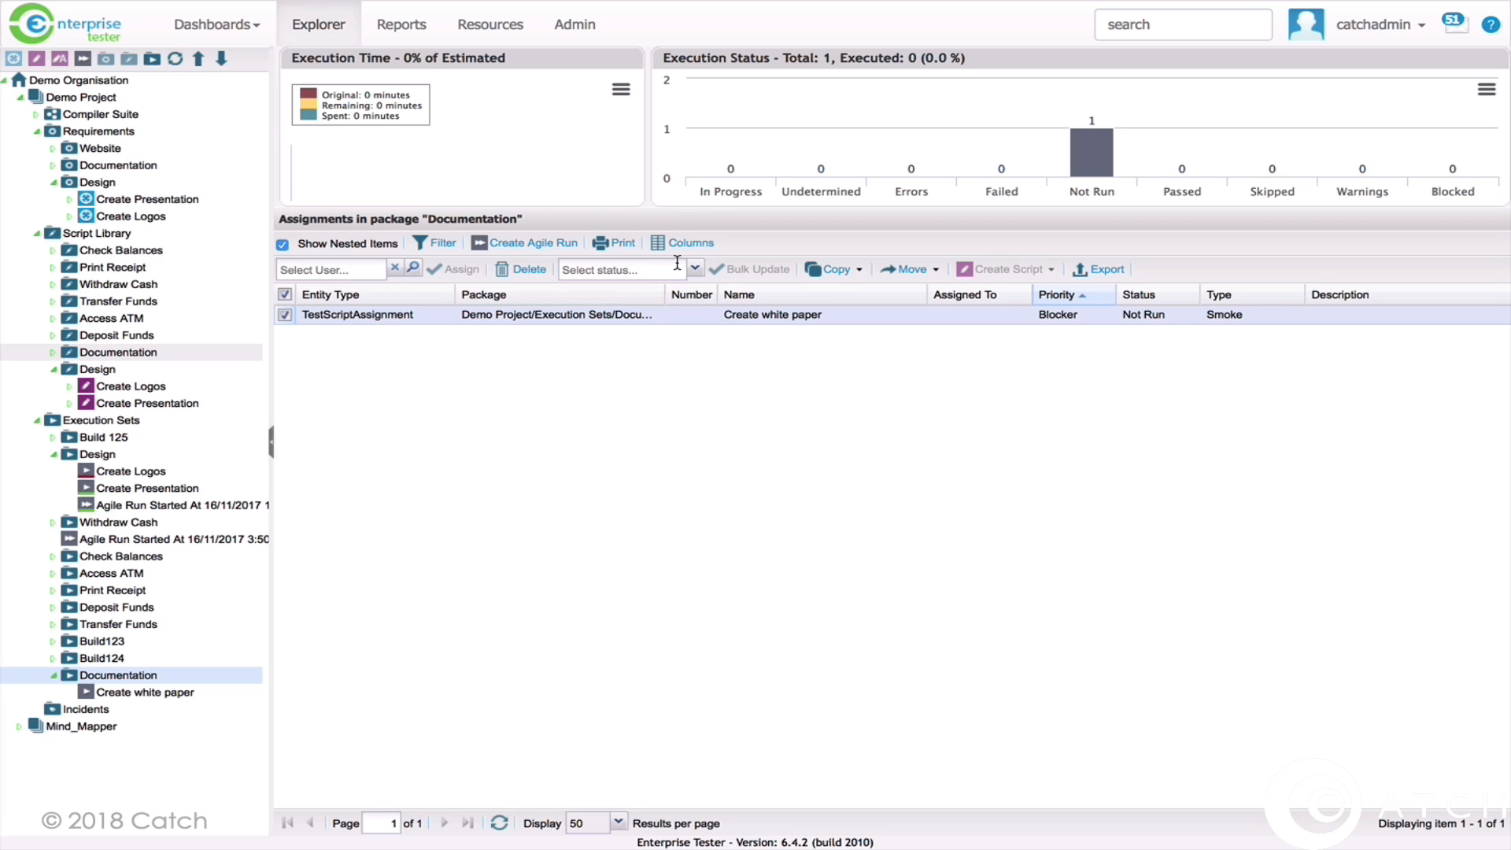
{"action": "left_click", "coordinate": [695, 271]}
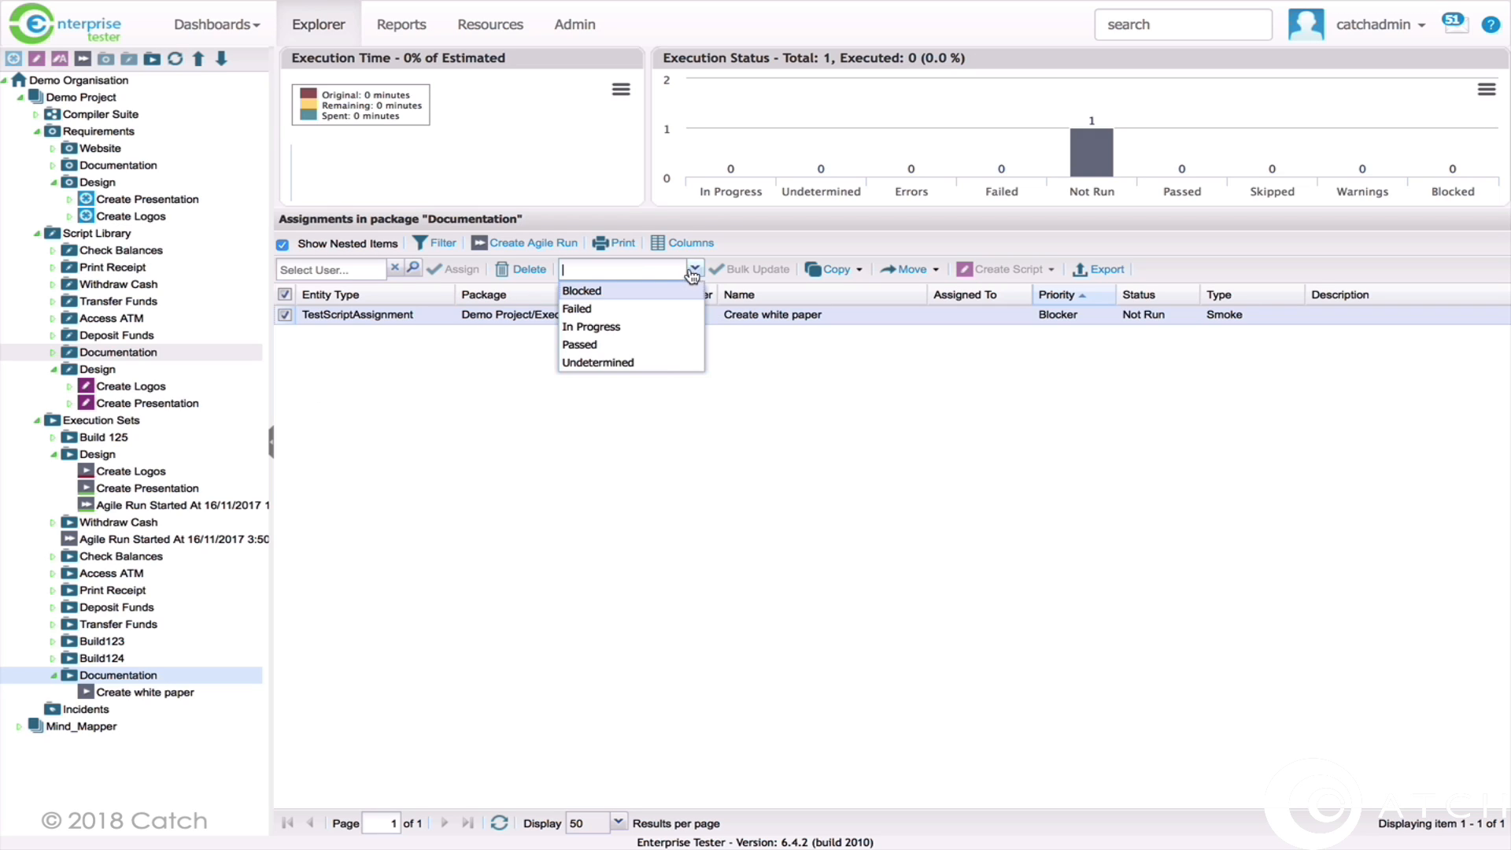
{"action": "left_click", "coordinate": [616, 351]}
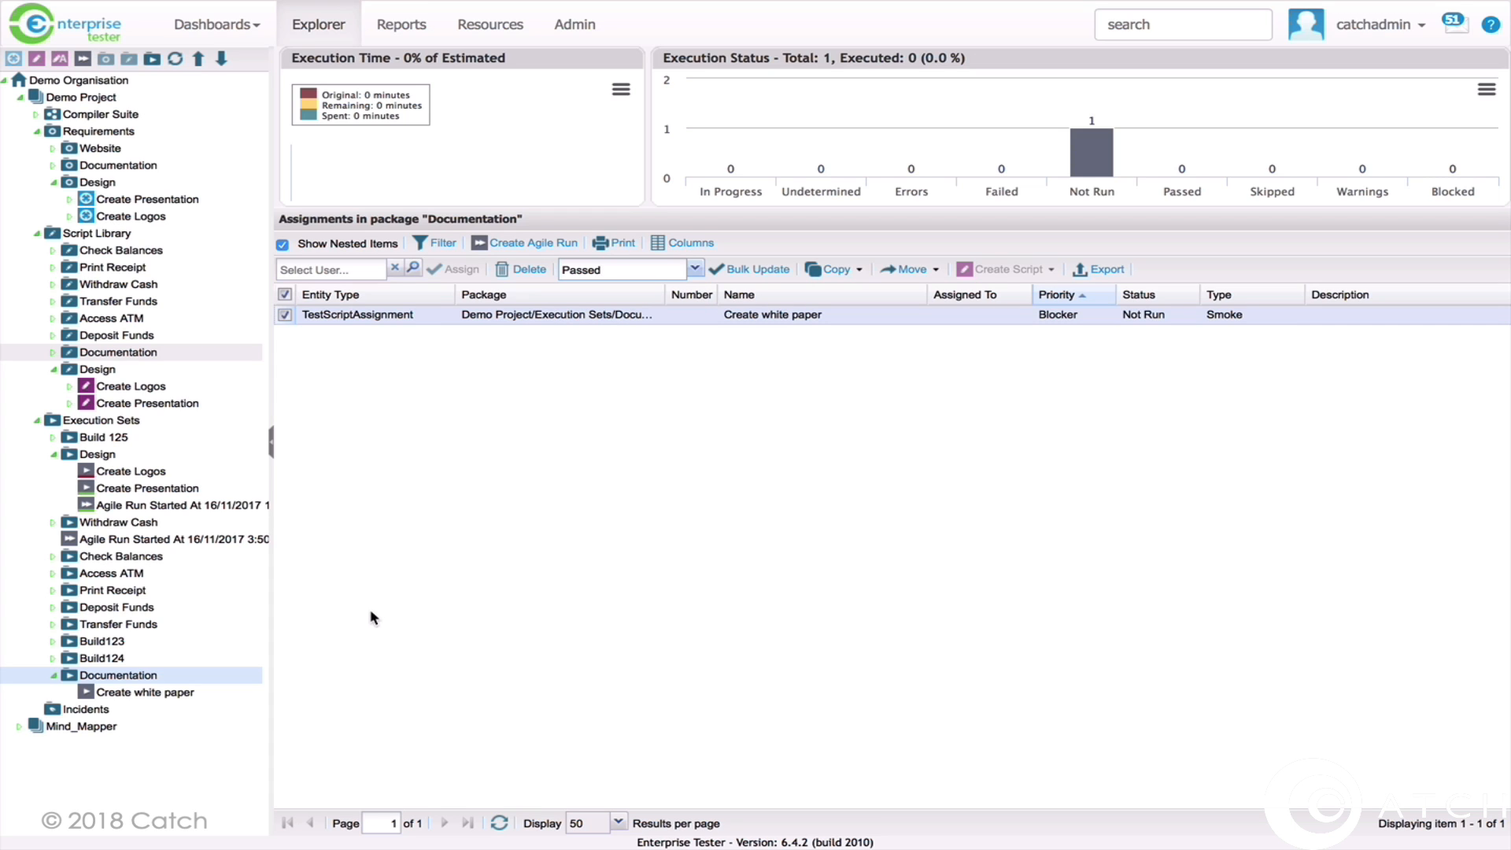
{"action": "left_click", "coordinate": [740, 270]}
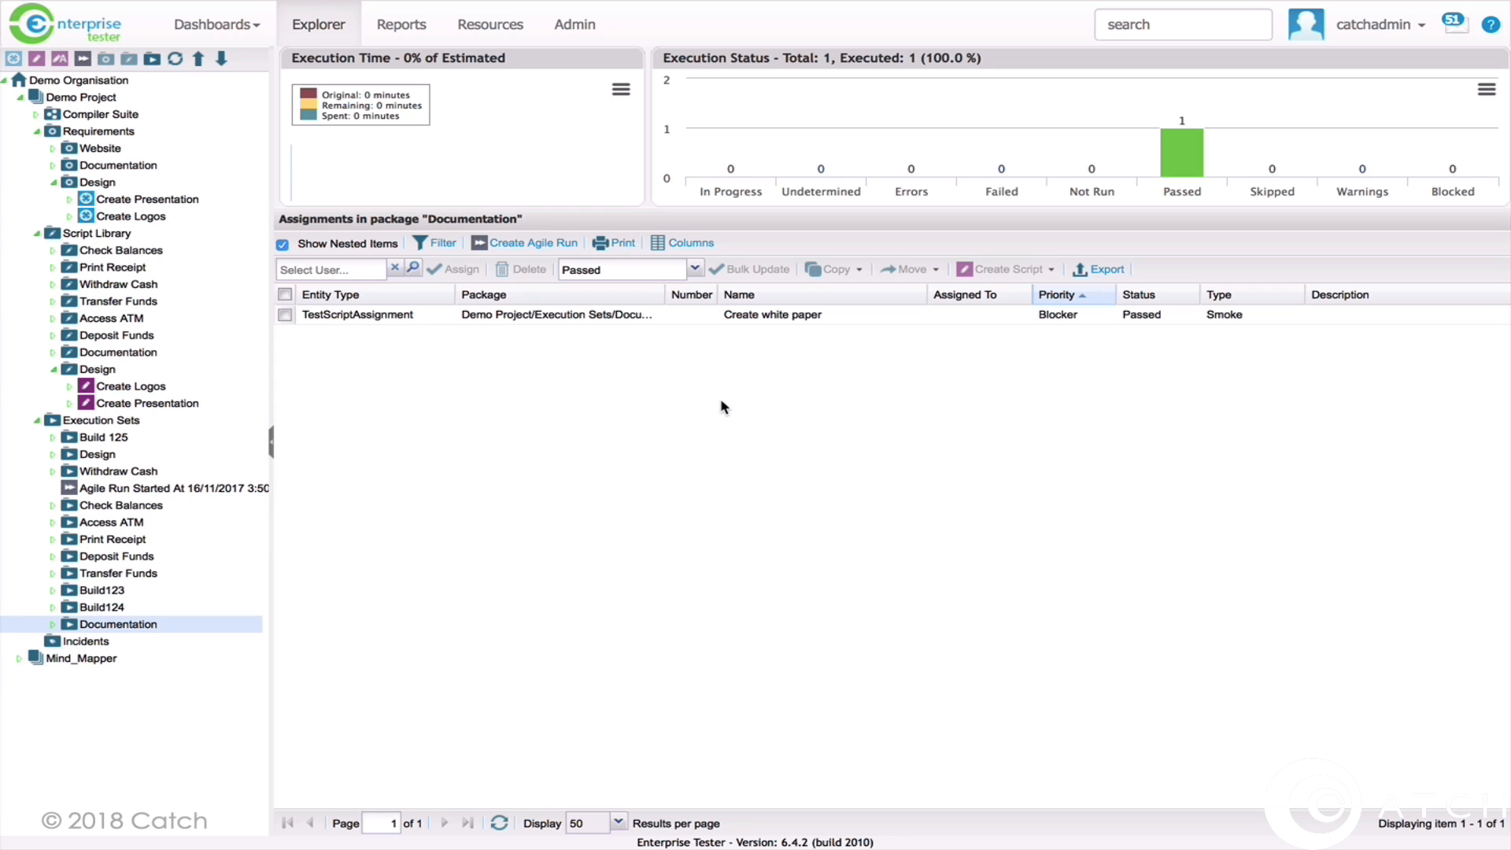
View the run history of the Sucessfully Withdraw the Money assignment in Build123's Withdraw Cash package, and close it
{"action": "left_click", "coordinate": [52, 594]}
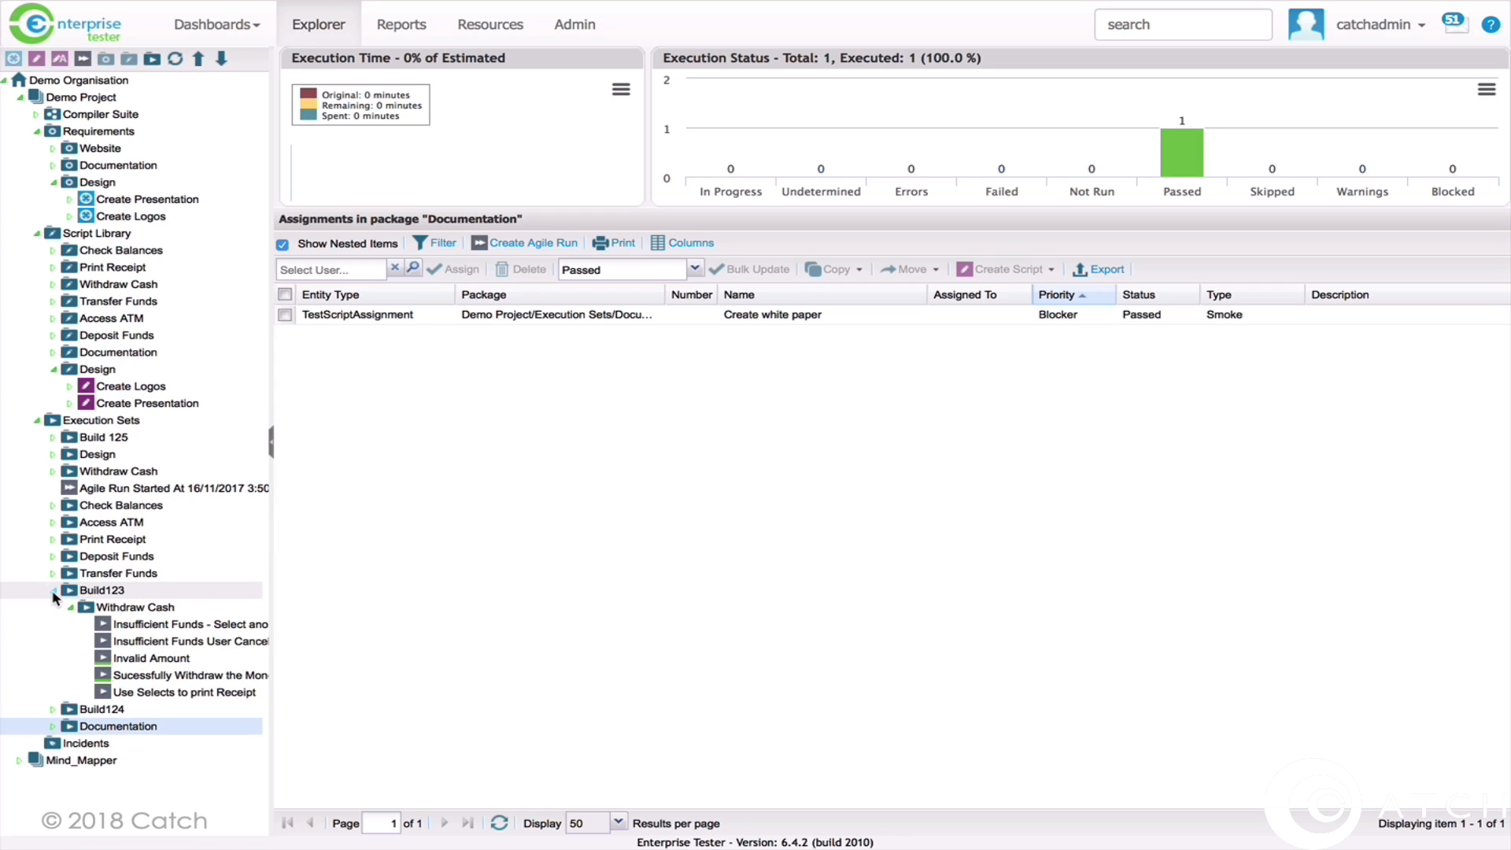
{"action": "left_click", "coordinate": [126, 677]}
{"action": "right_click", "coordinate": [126, 678]}
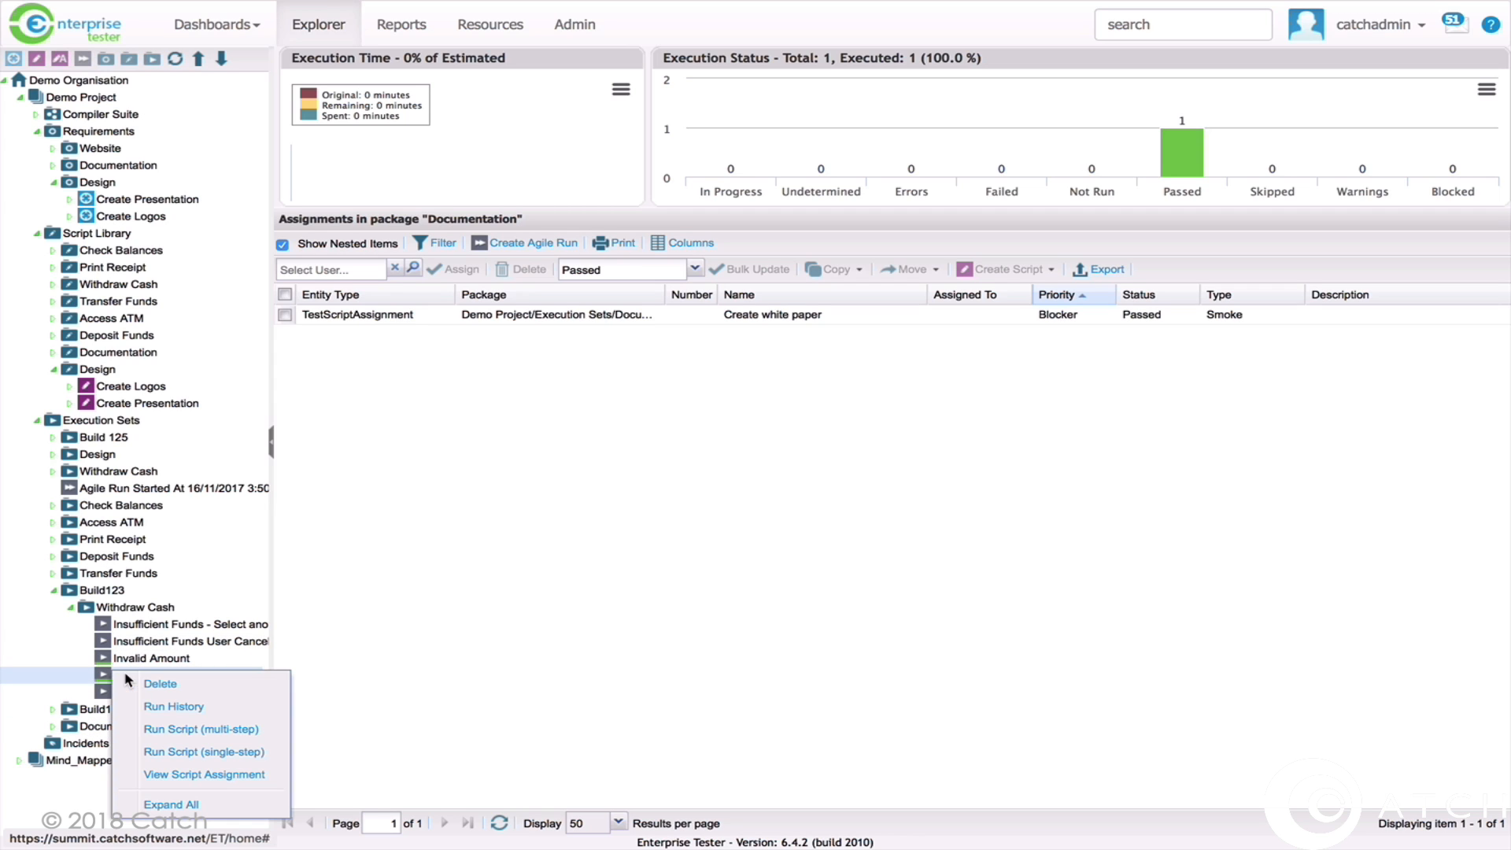
{"action": "left_click", "coordinate": [178, 706]}
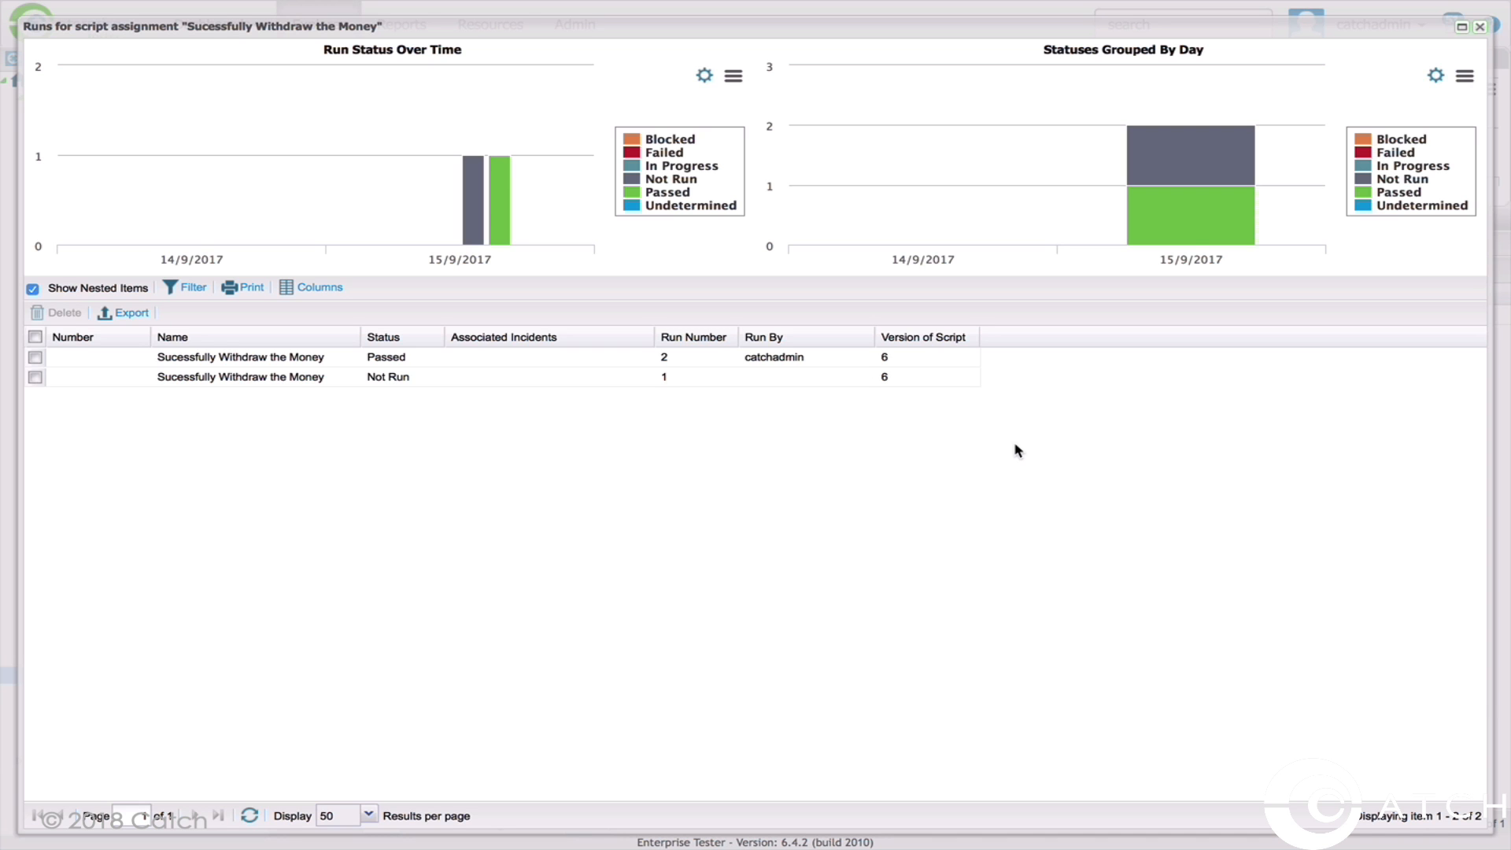
{"action": "left_click", "coordinate": [1479, 29]}
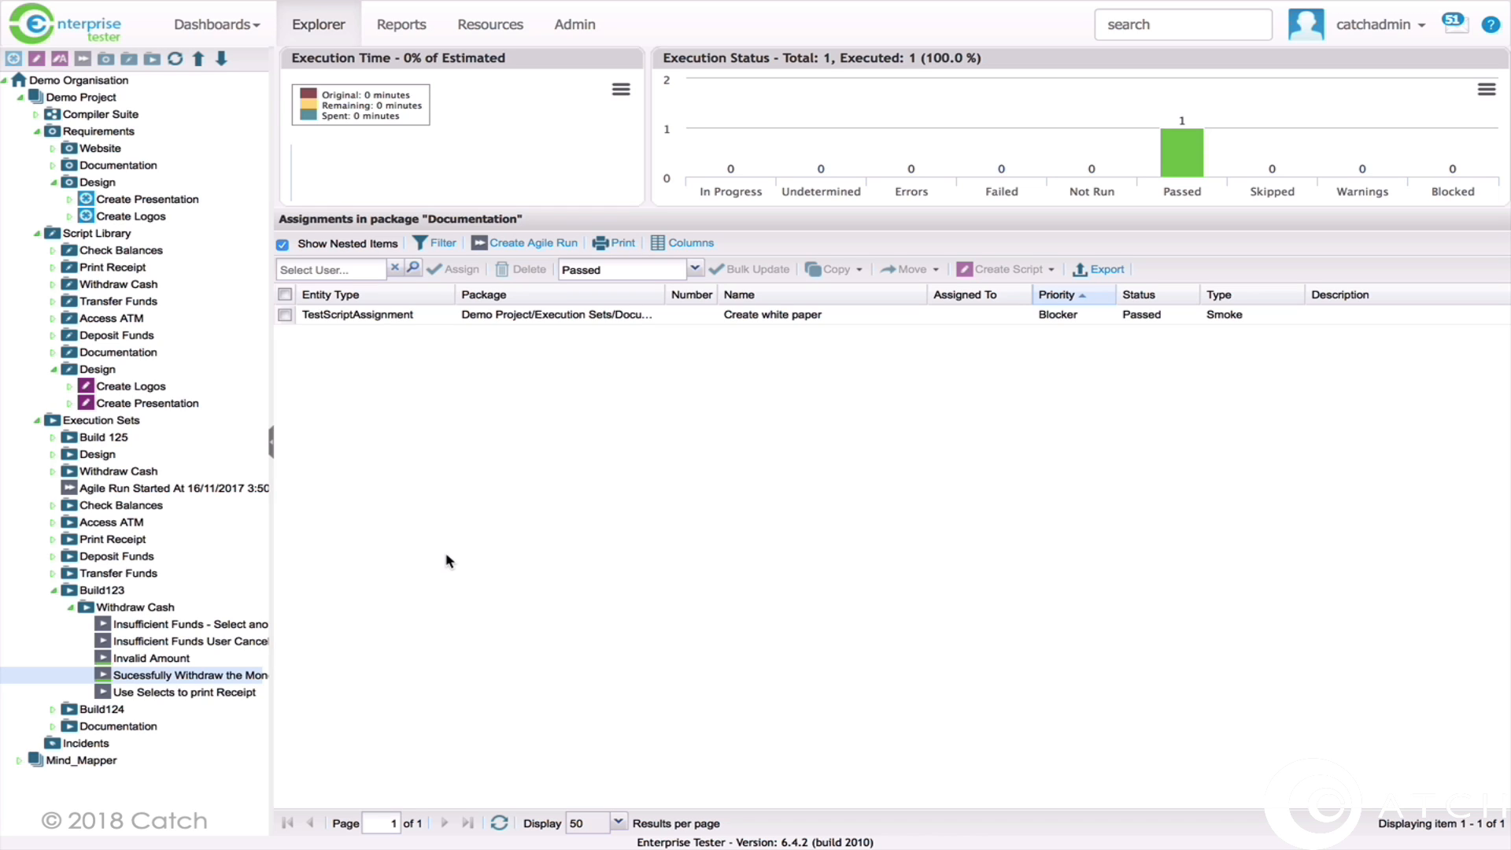
List the Demo Project's incidents and examine the details of linked issue IT-19 in JIRA
{"action": "left_click", "coordinate": [87, 744]}
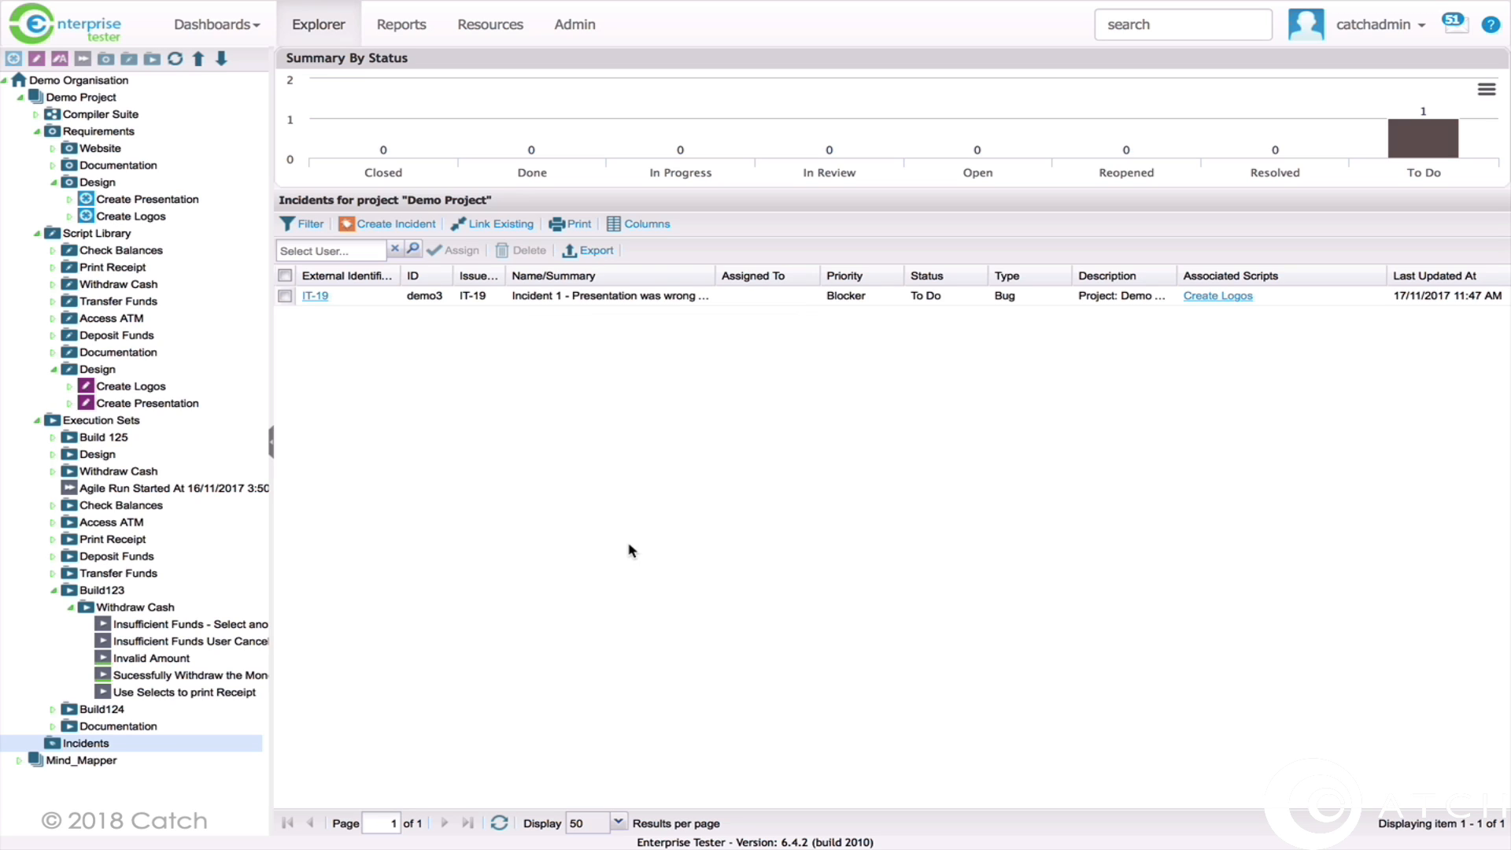
{"action": "left_click", "coordinate": [315, 297]}
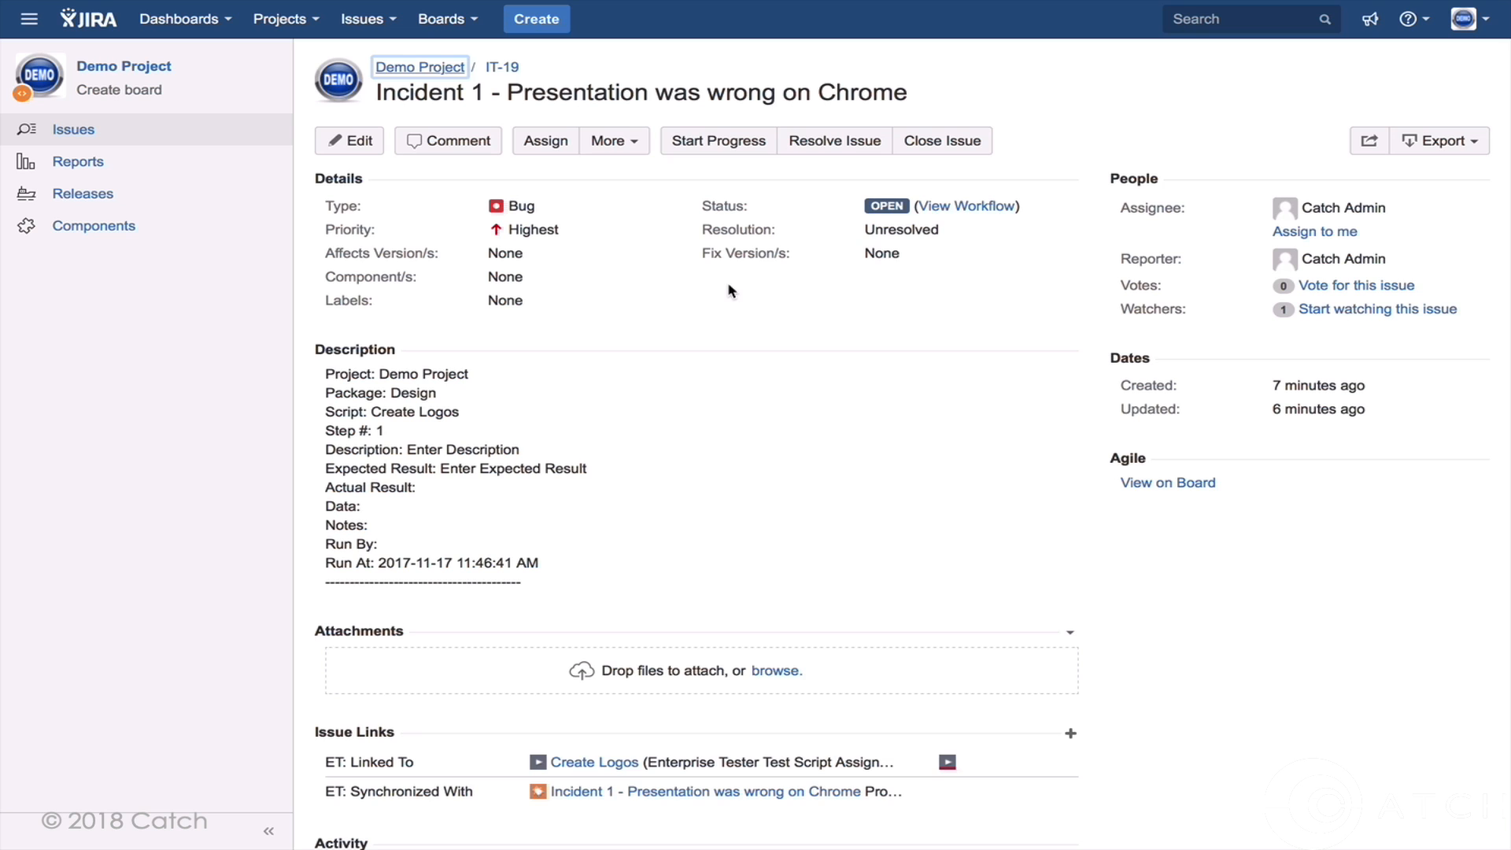
{"action": "scroll", "coordinate": [729, 290], "scroll_direction": "down", "scroll_amount": 2}
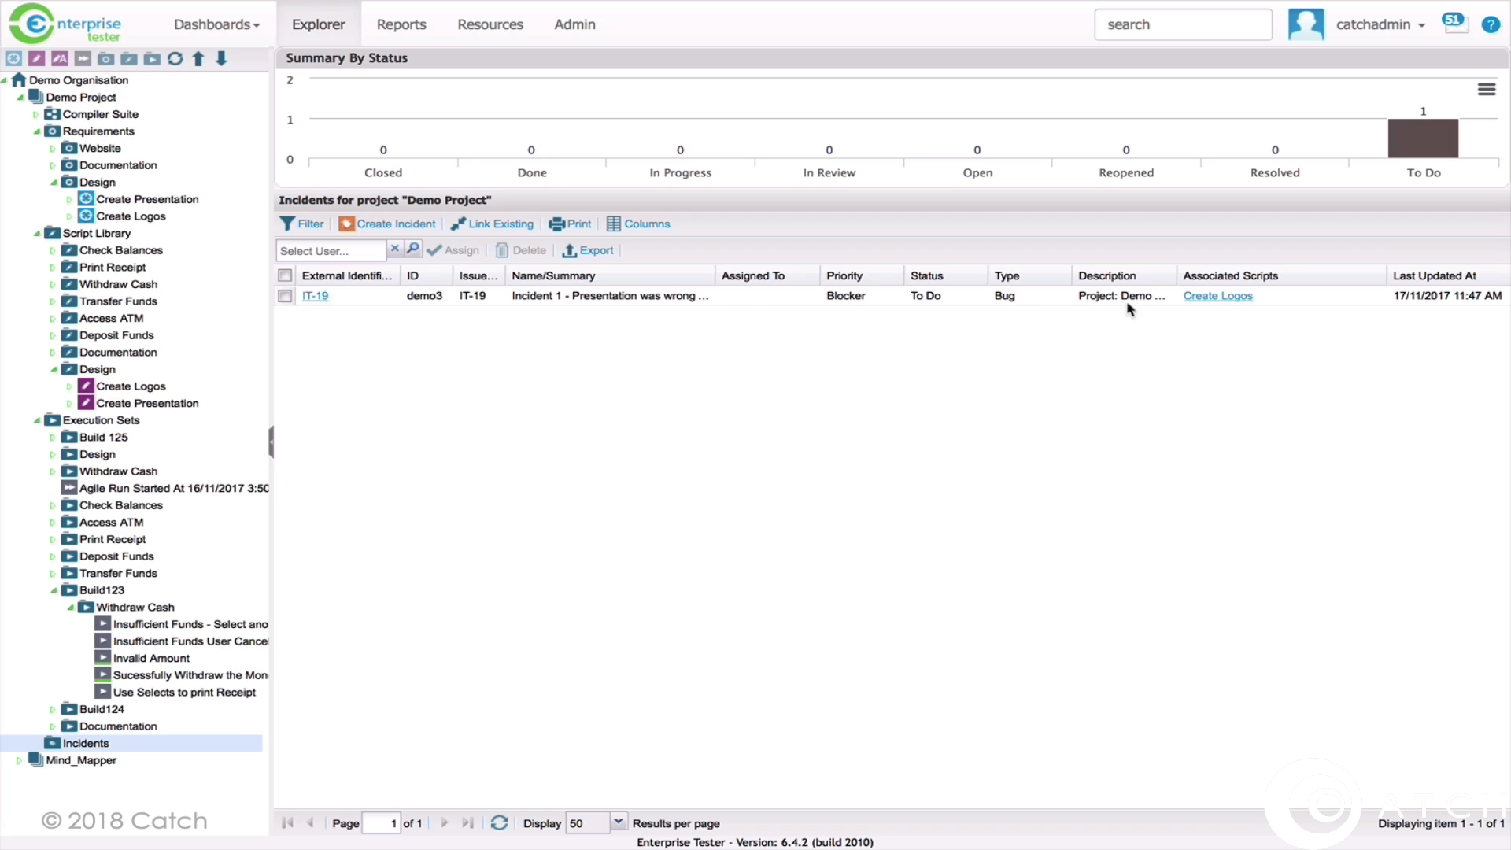
Open the incident's associated script Create Logos, review its steps, attachments and relationships, and close it without changes
{"action": "left_click", "coordinate": [1218, 297]}
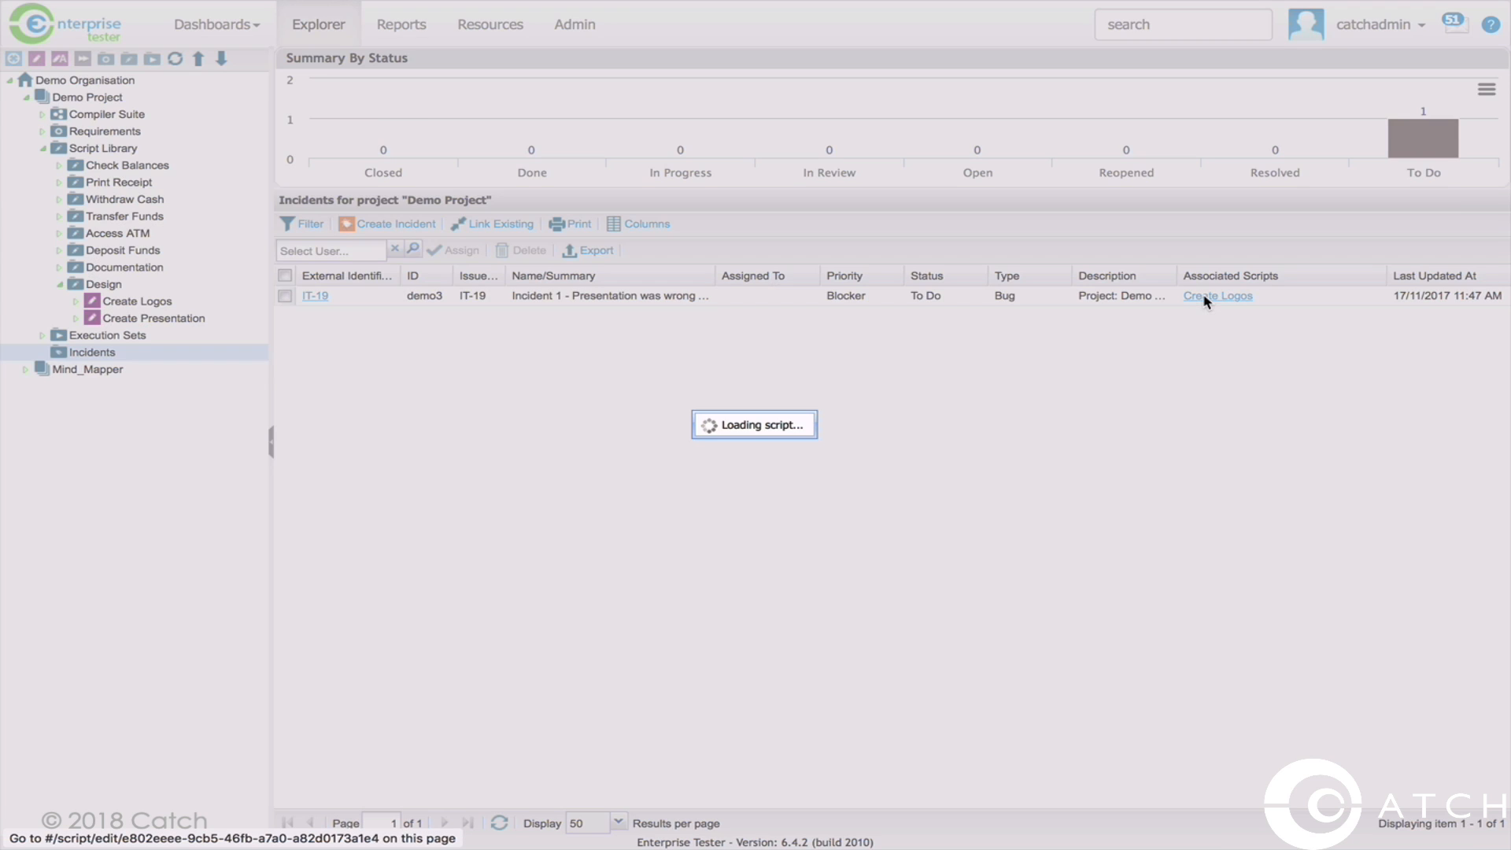
{"action": "left_click", "coordinate": [125, 103]}
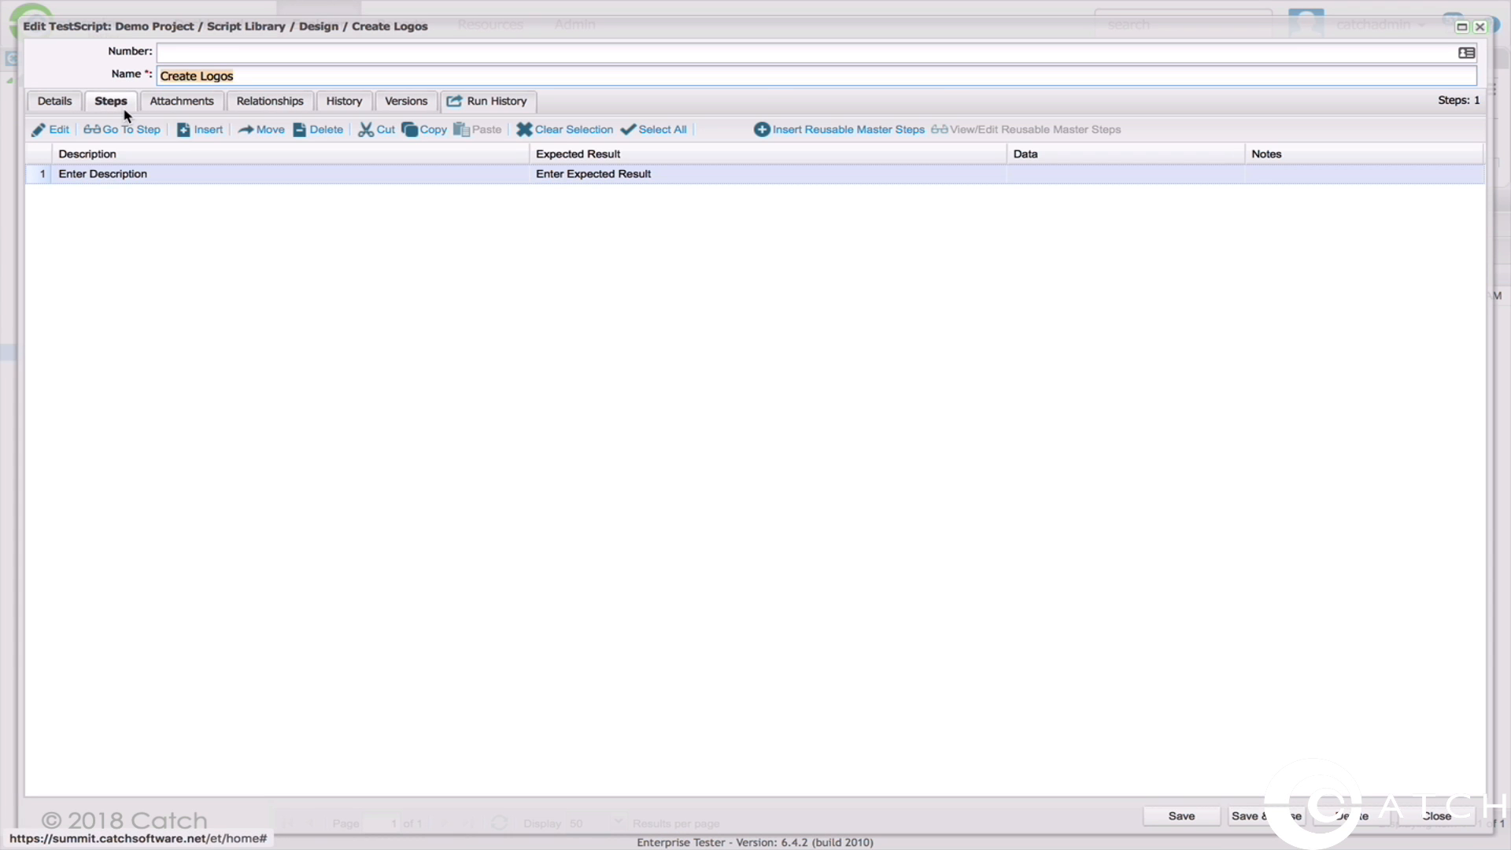
{"action": "left_click", "coordinate": [200, 100]}
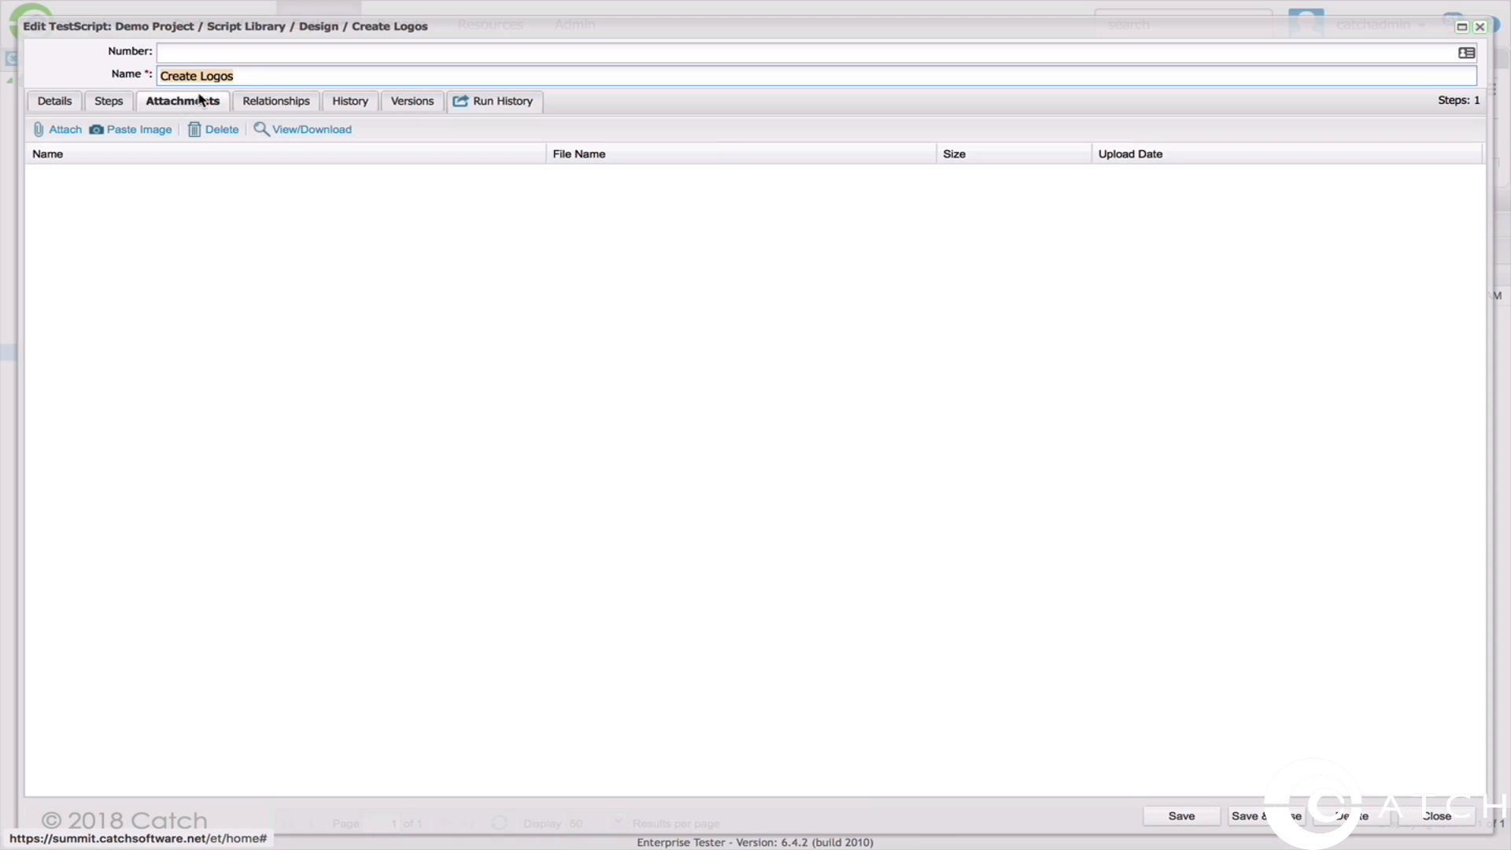
{"action": "left_click", "coordinate": [268, 99]}
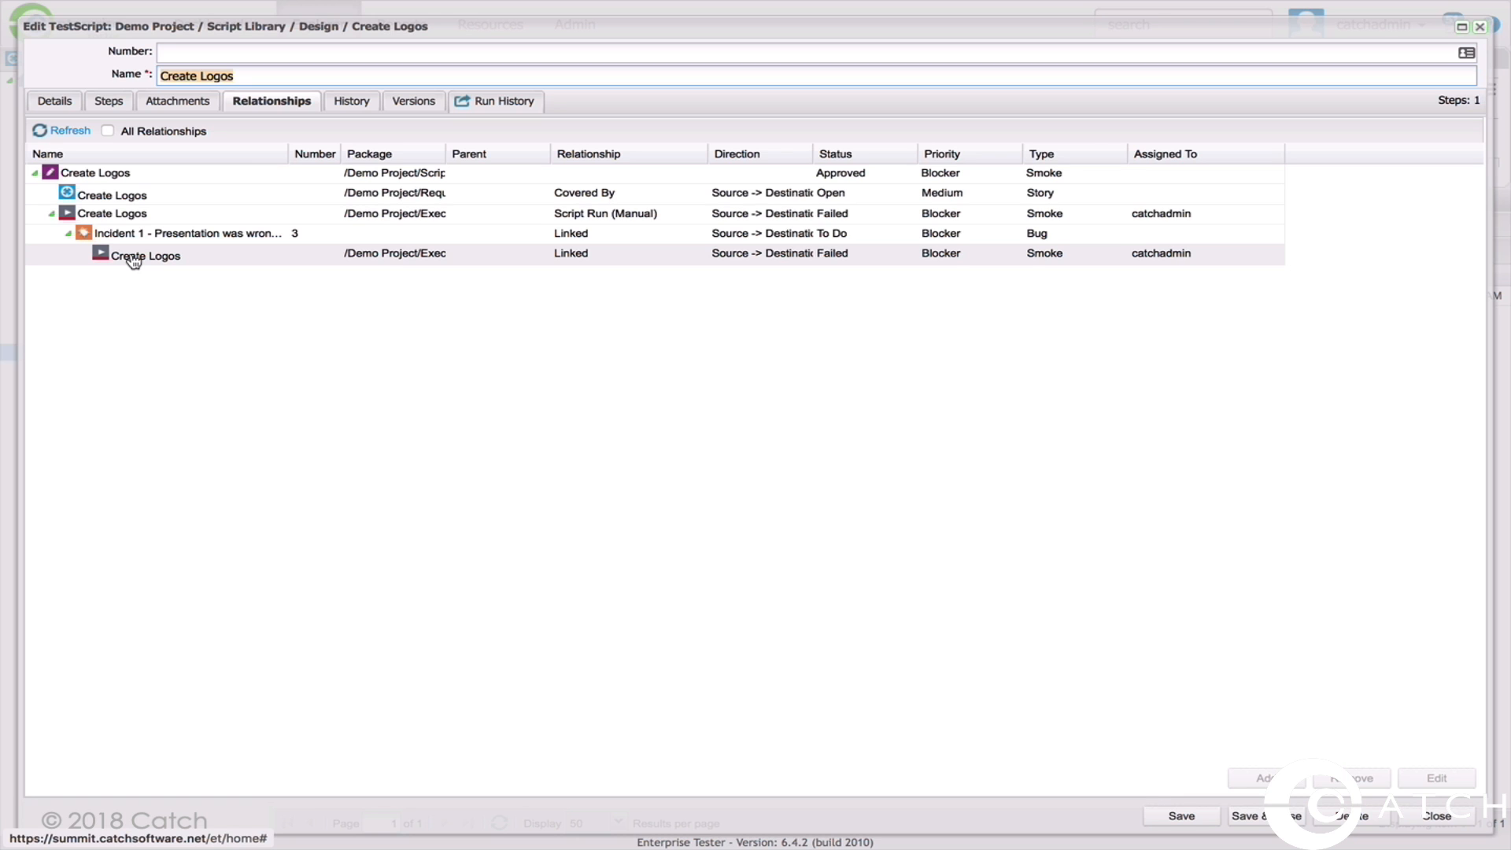
{"action": "left_click", "coordinate": [1444, 819]}
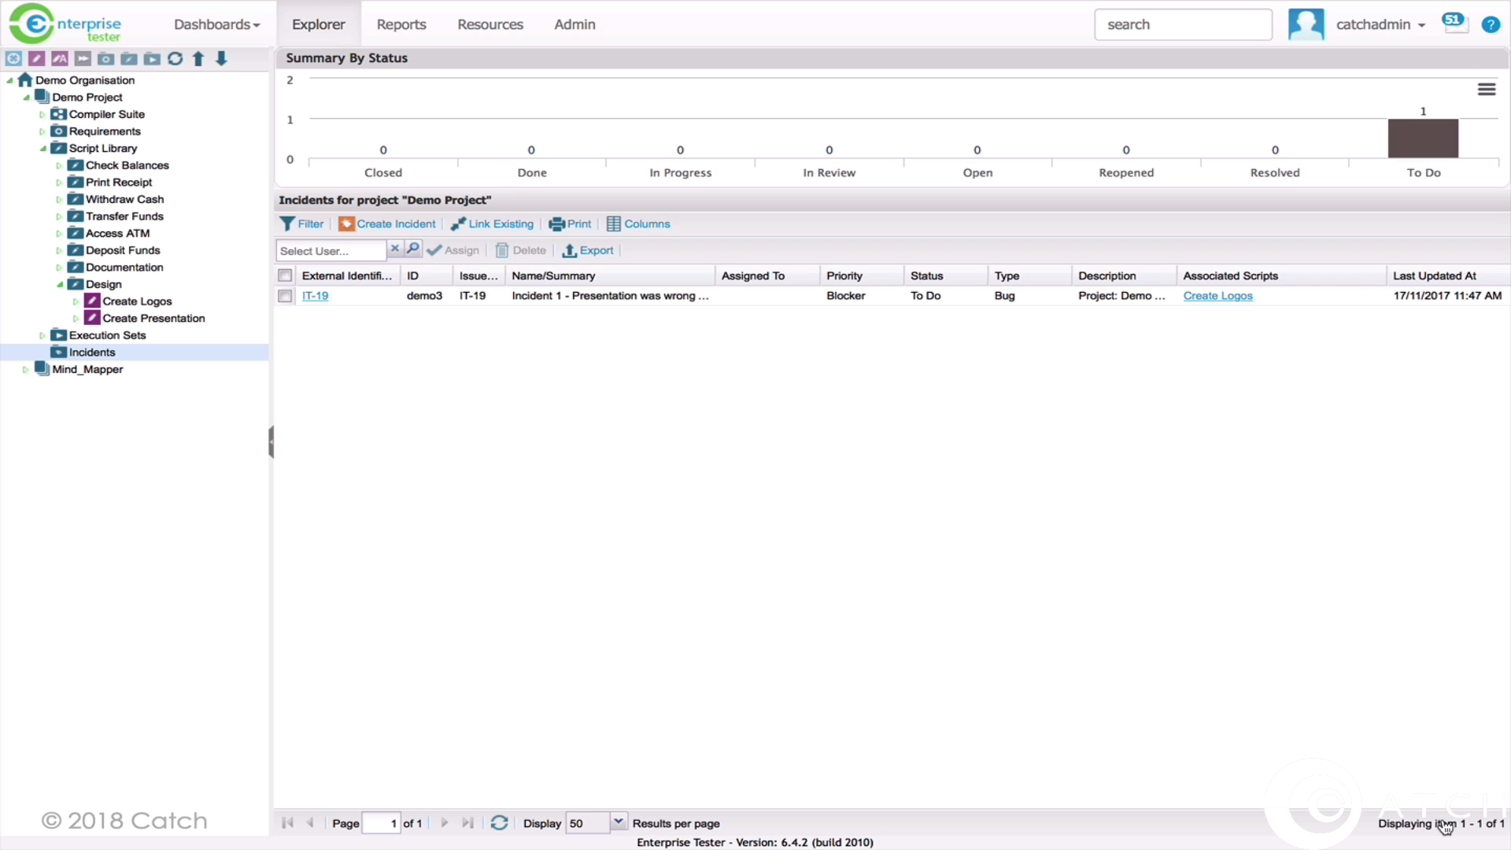
Show the search filter for the Requirements package, and open the TQL entity search in the reports area
{"action": "left_click", "coordinate": [111, 133]}
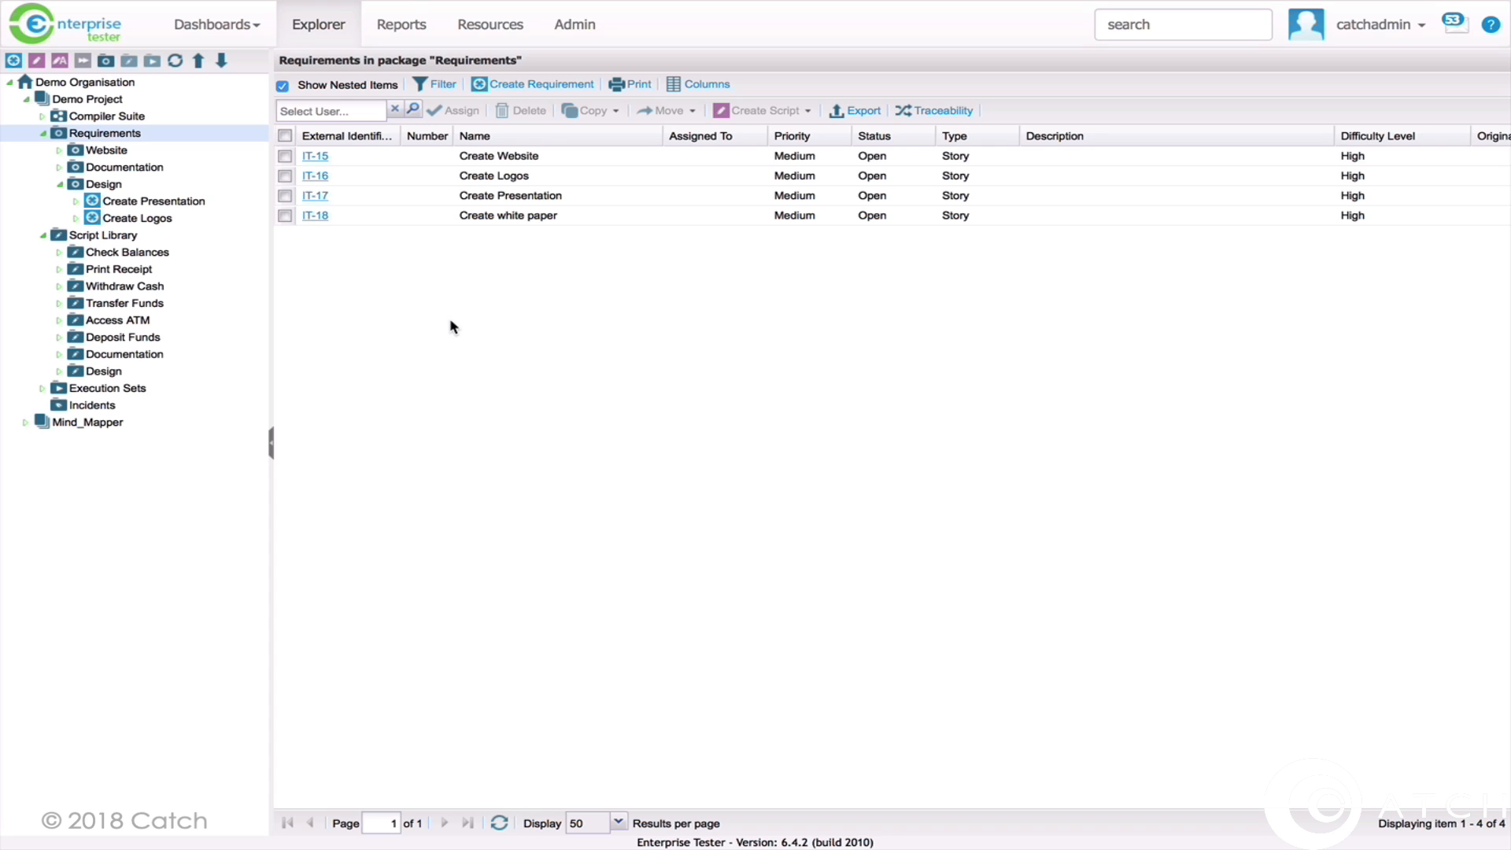
{"action": "left_click", "coordinate": [442, 88]}
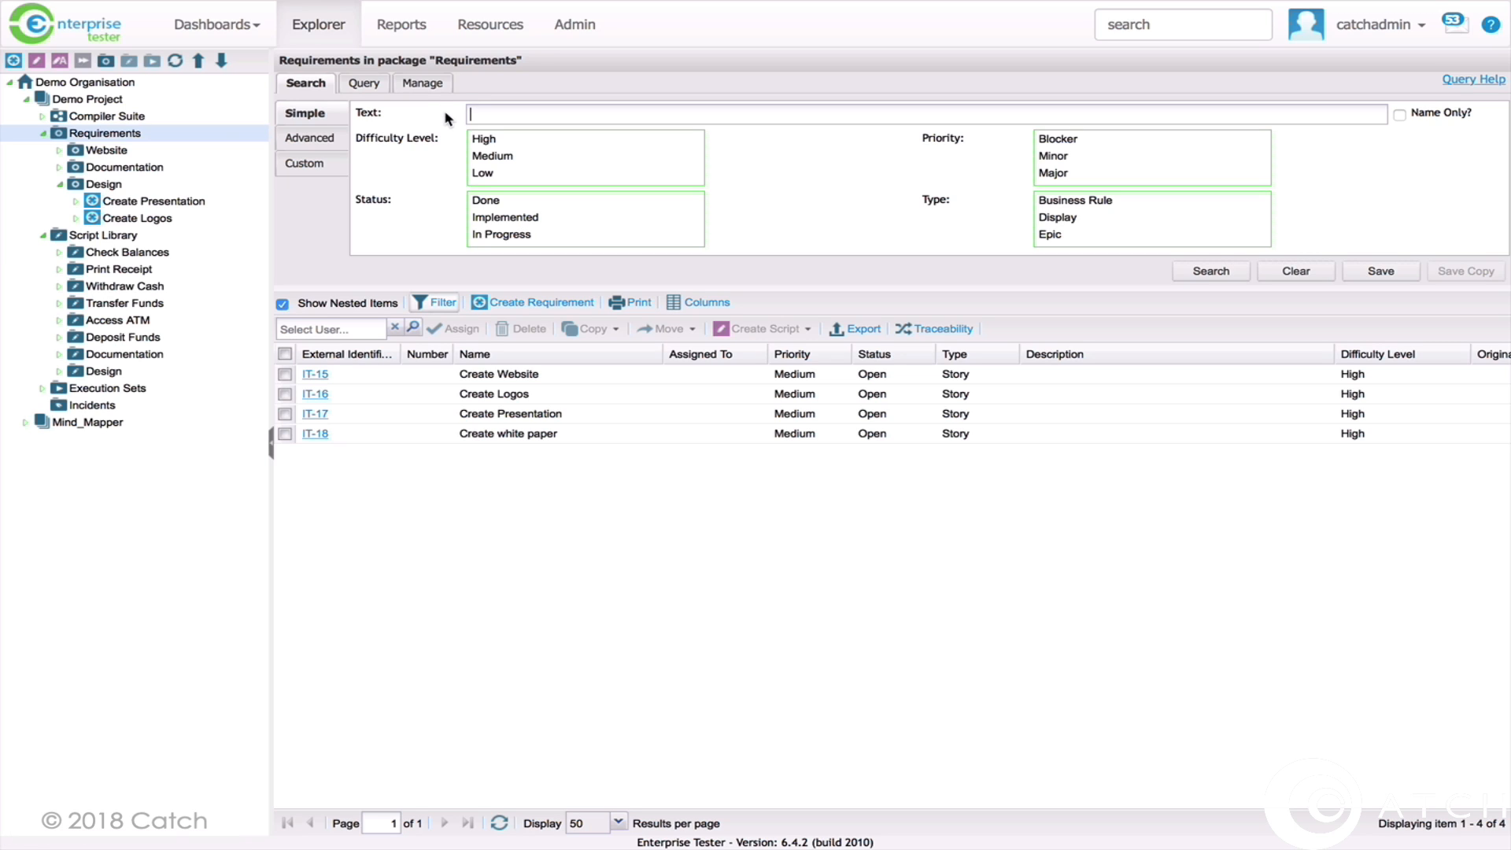
{"action": "left_click", "coordinate": [417, 34]}
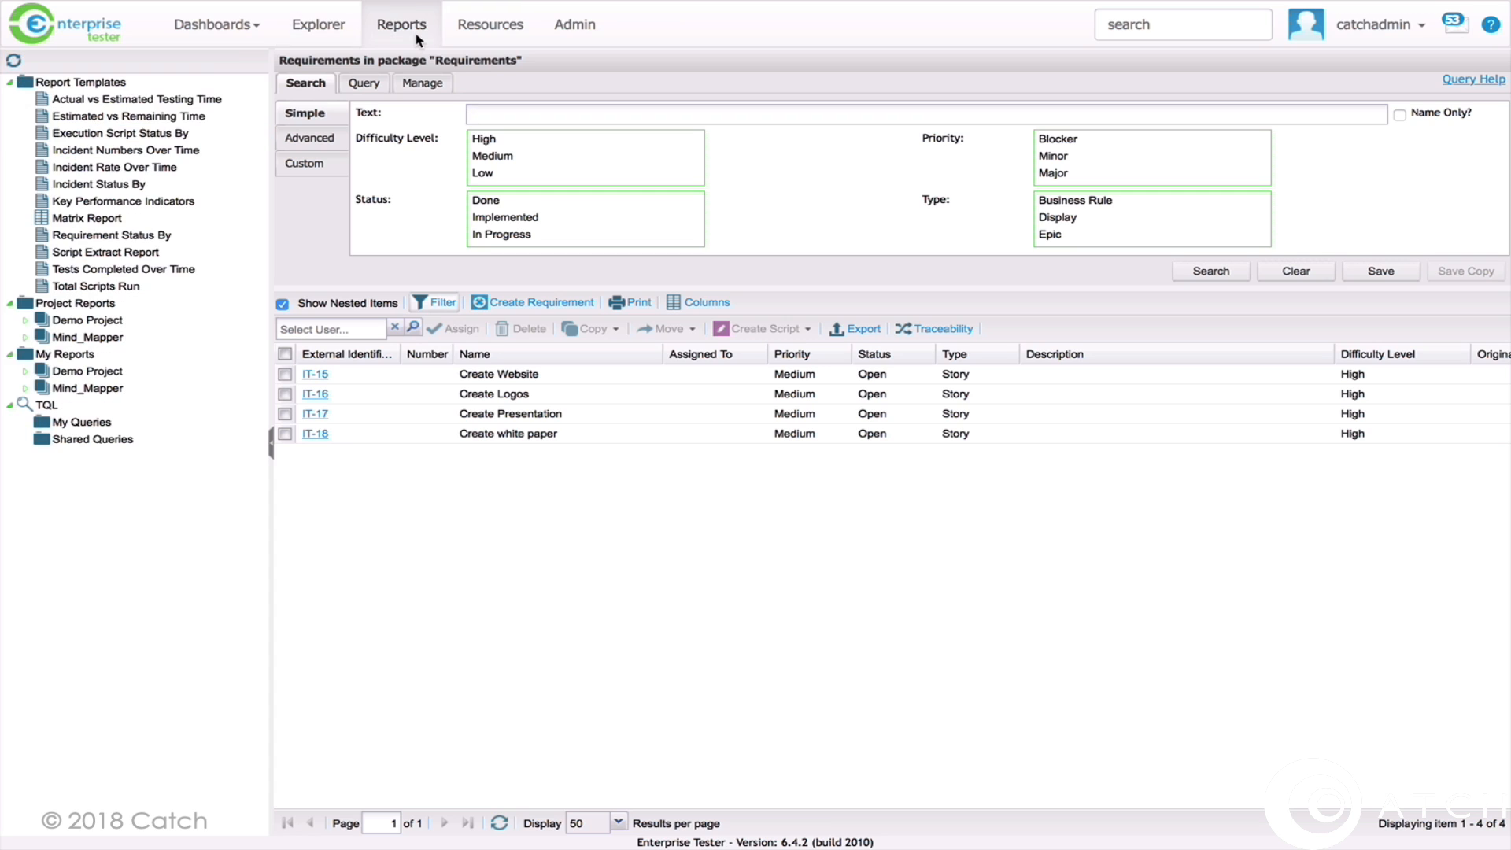
{"action": "left_click", "coordinate": [82, 423]}
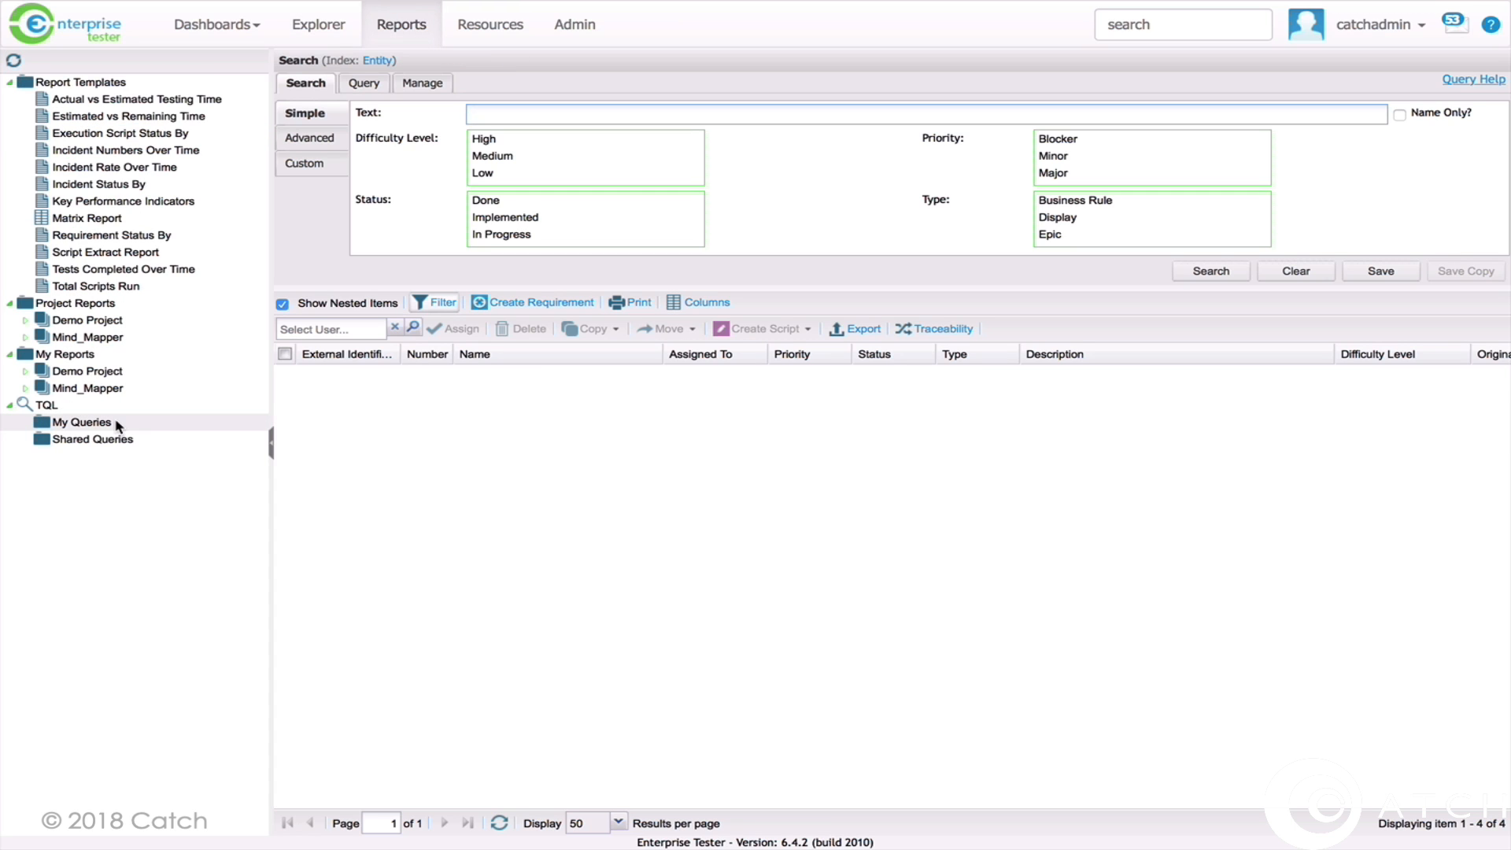
{"action": "left_click", "coordinate": [59, 407]}
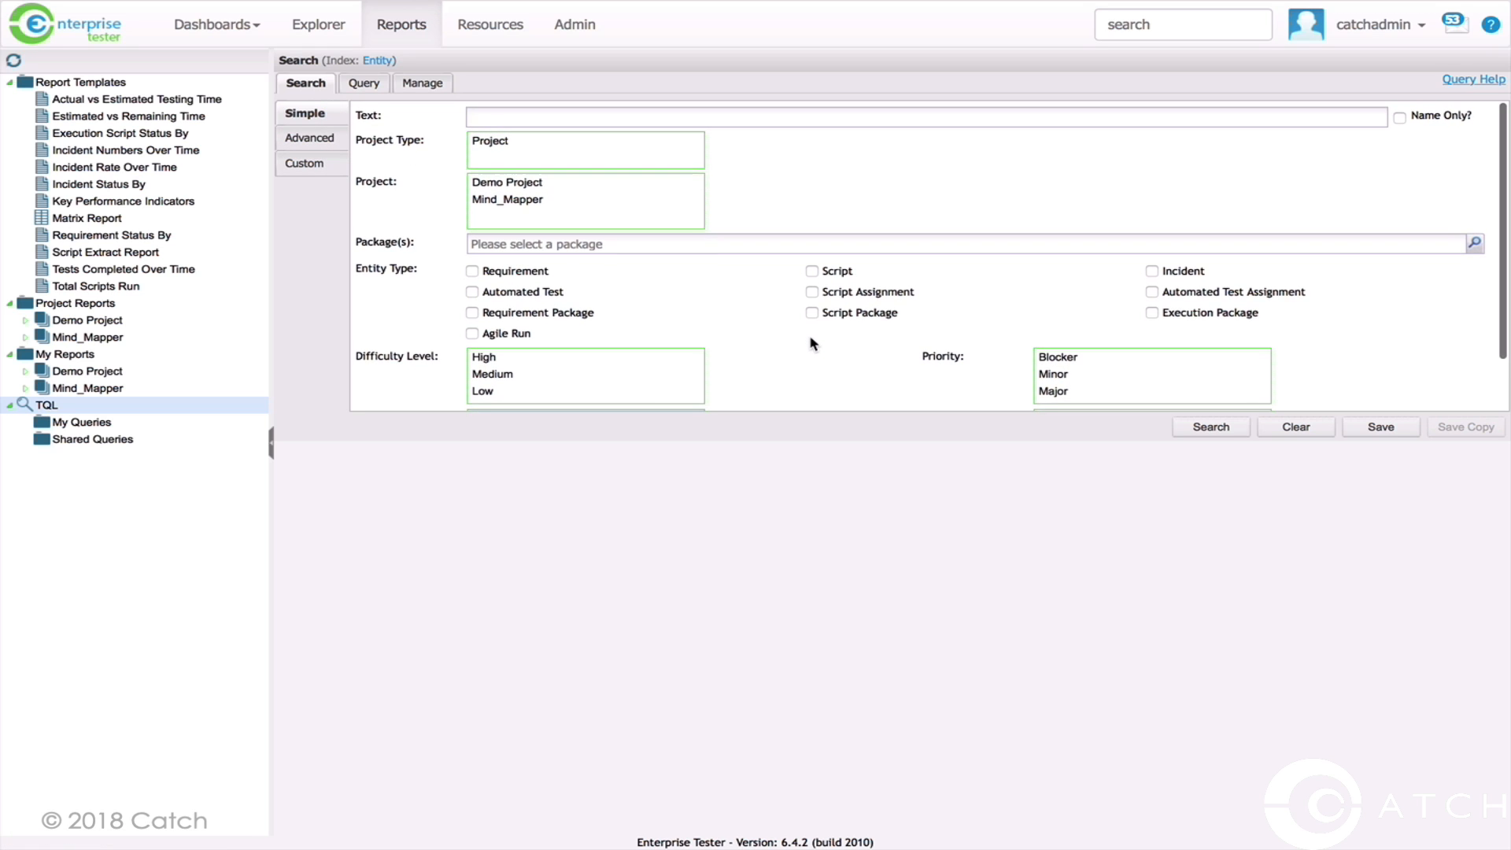
Select Approved as the status in the simple TQL search criteria, and review the Advanced and Custom criteria
{"action": "scroll", "coordinate": [755, 348], "scroll_direction": "down", "scroll_amount": 2}
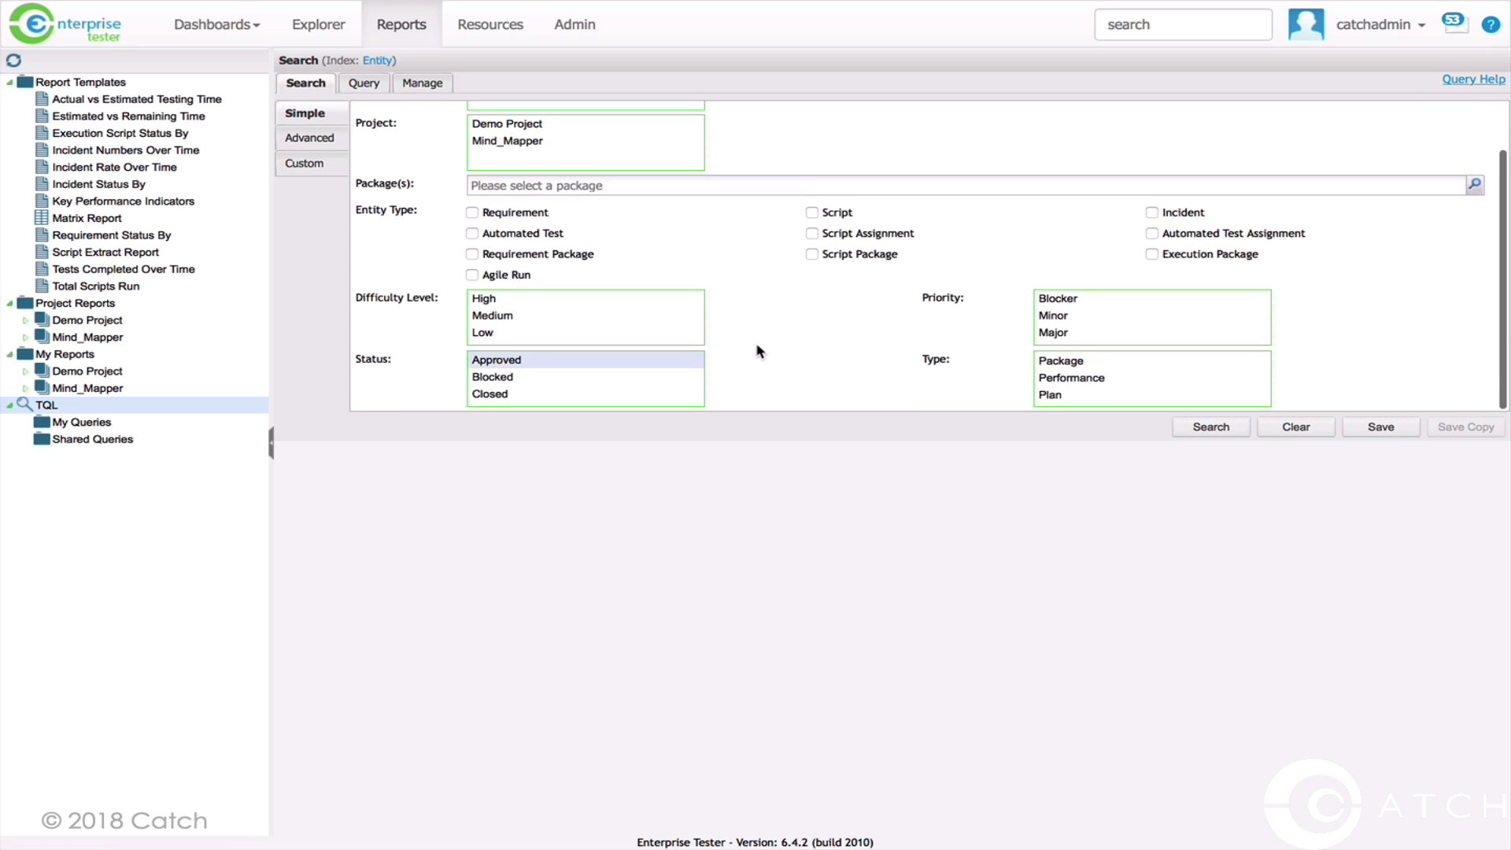
{"action": "scroll", "coordinate": [757, 350], "scroll_direction": "up", "scroll_amount": 1}
{"action": "scroll", "coordinate": [759, 350], "scroll_direction": "up", "scroll_amount": 1}
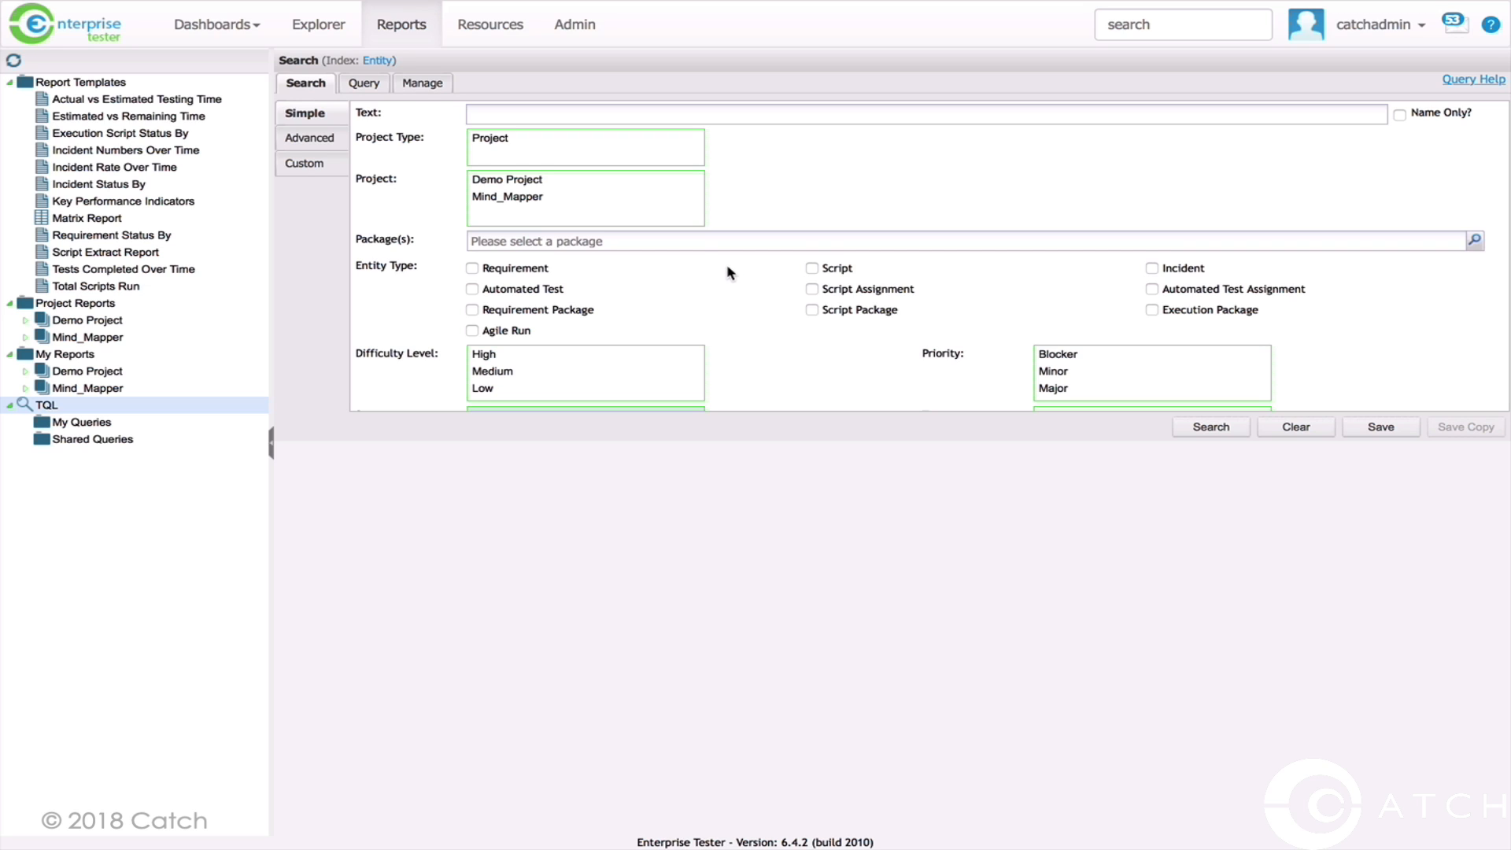
{"action": "left_click", "coordinate": [330, 143]}
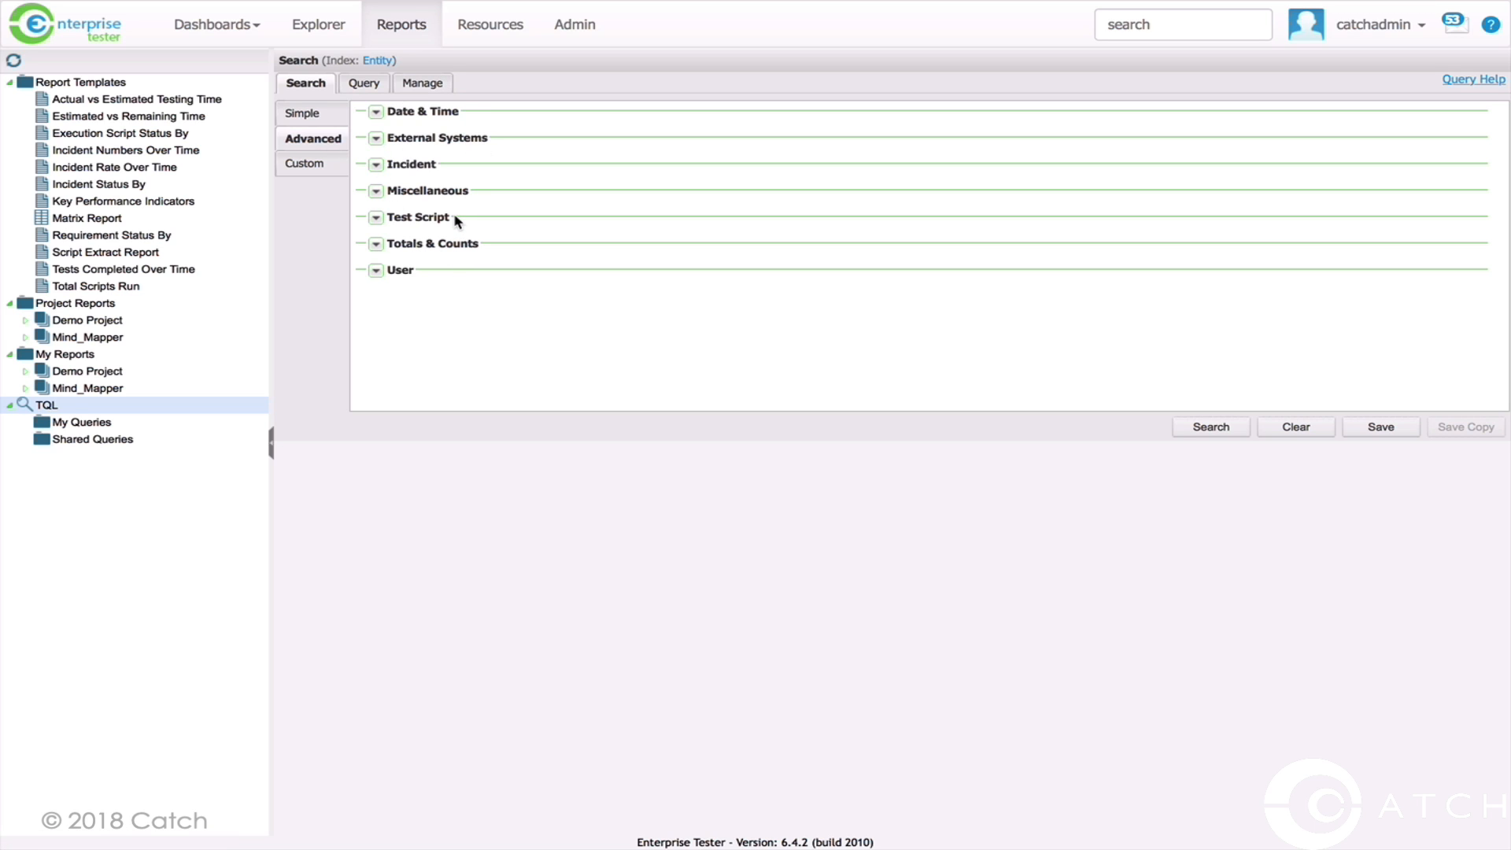
{"action": "left_click", "coordinate": [321, 166]}
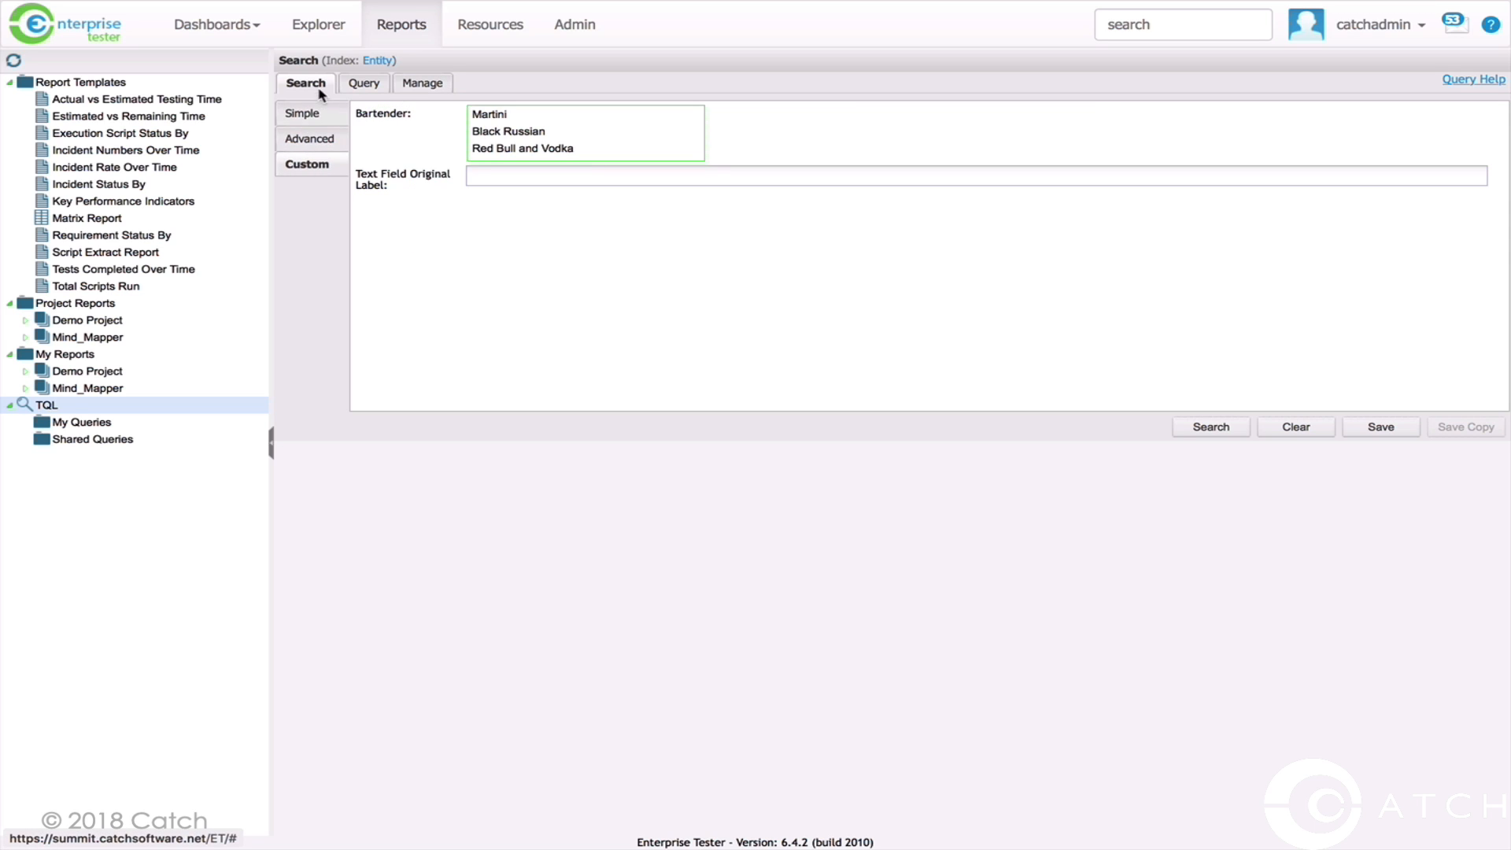
{"action": "left_click", "coordinate": [315, 115]}
{"action": "left_click", "coordinate": [529, 110]}
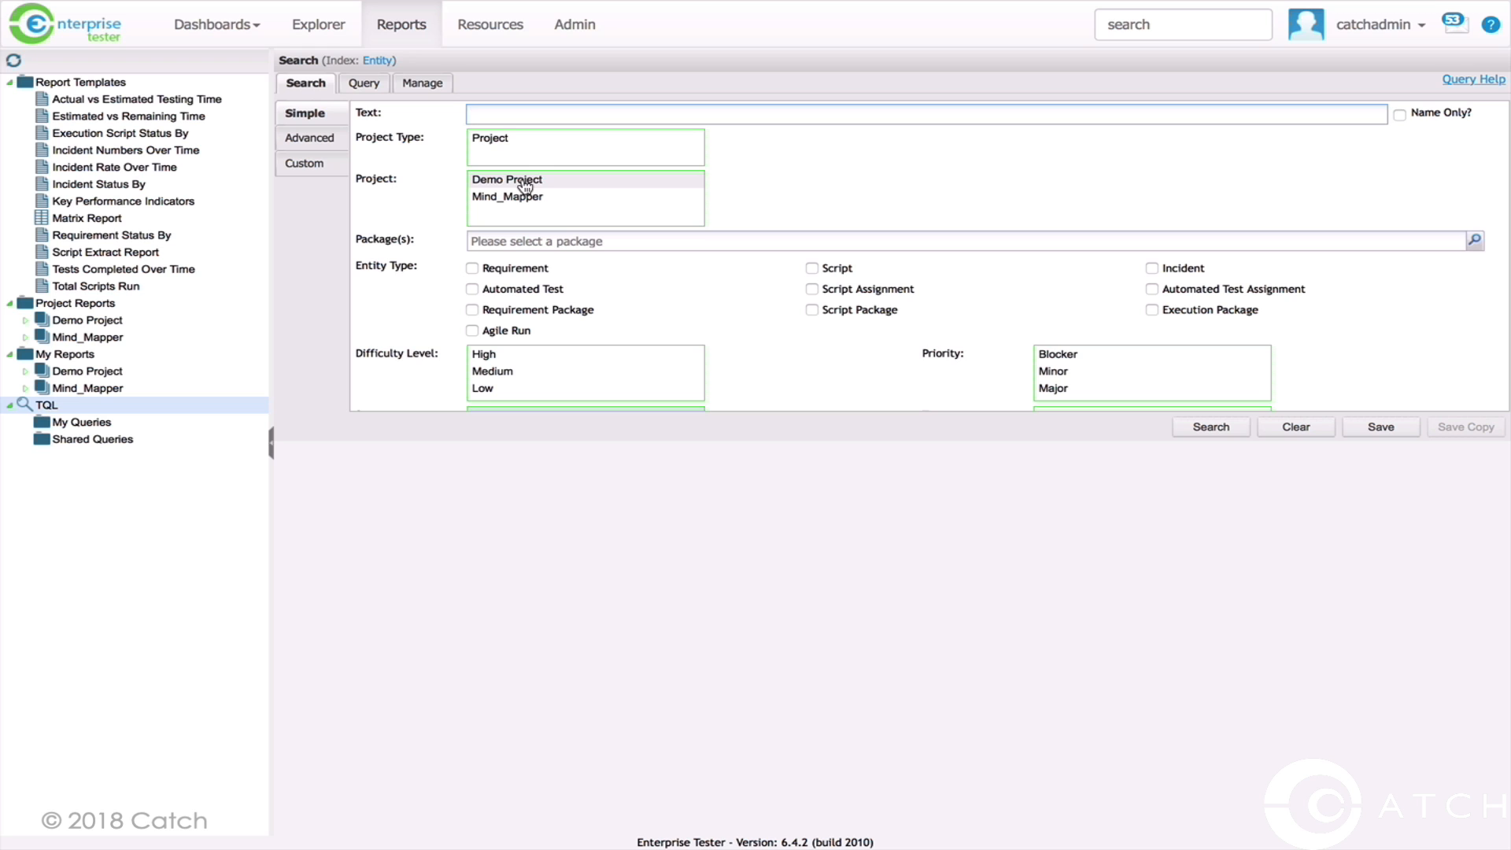
{"action": "scroll", "coordinate": [589, 242], "scroll_direction": "down", "scroll_amount": 1}
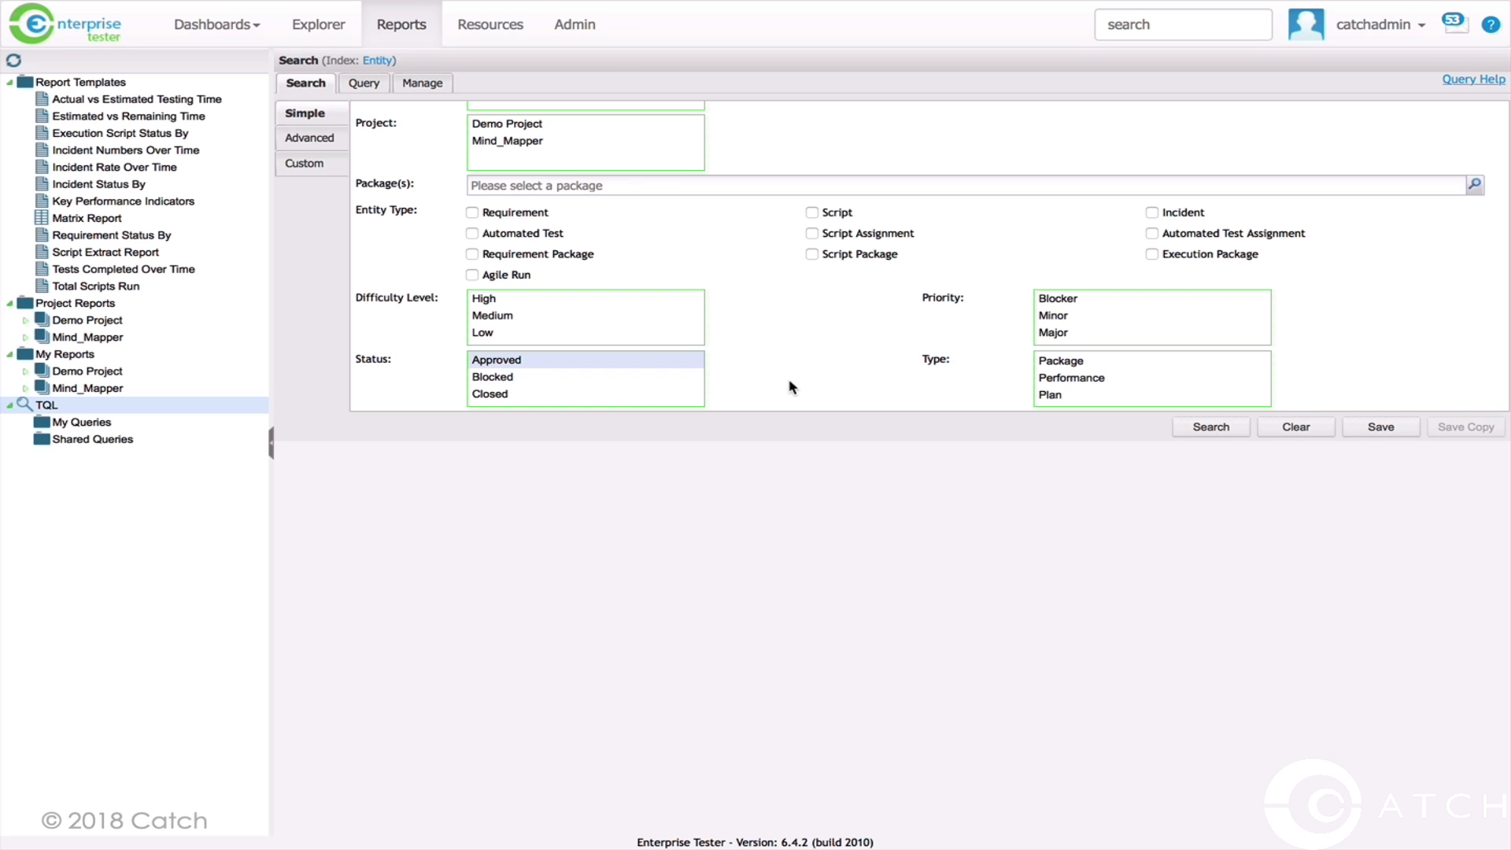
{"action": "scroll", "coordinate": [549, 215], "scroll_direction": "up", "scroll_amount": 1}
View the TQL text built from the search criteria, read through the Testing Query Language help, and close the help
{"action": "left_click", "coordinate": [364, 83]}
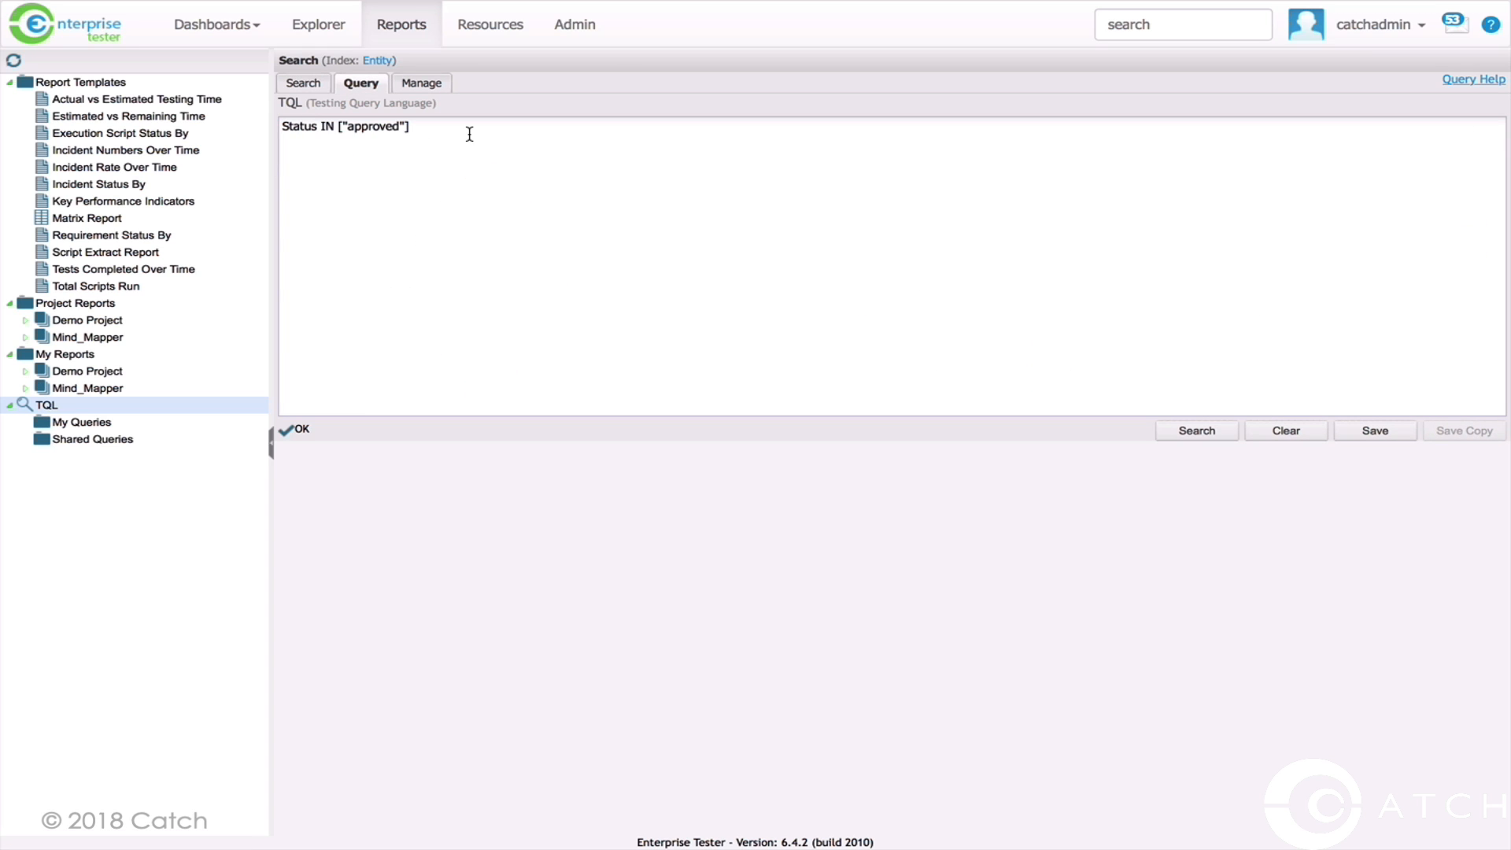
{"action": "left_click", "coordinate": [1482, 82]}
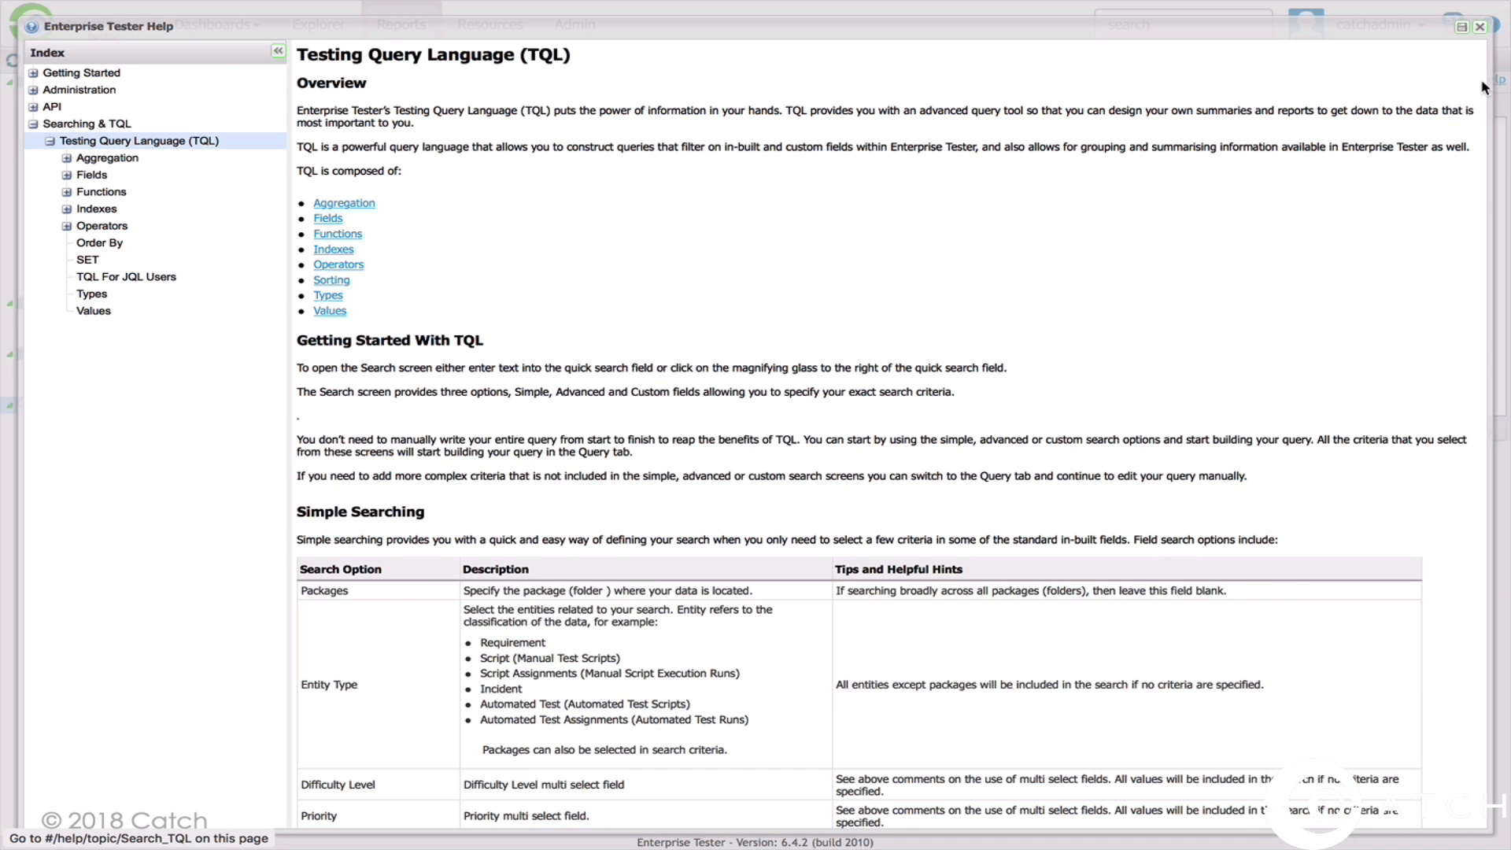
{"action": "scroll", "coordinate": [792, 313], "scroll_direction": "down", "scroll_amount": 4}
{"action": "scroll", "coordinate": [792, 313], "scroll_direction": "down", "scroll_amount": 8}
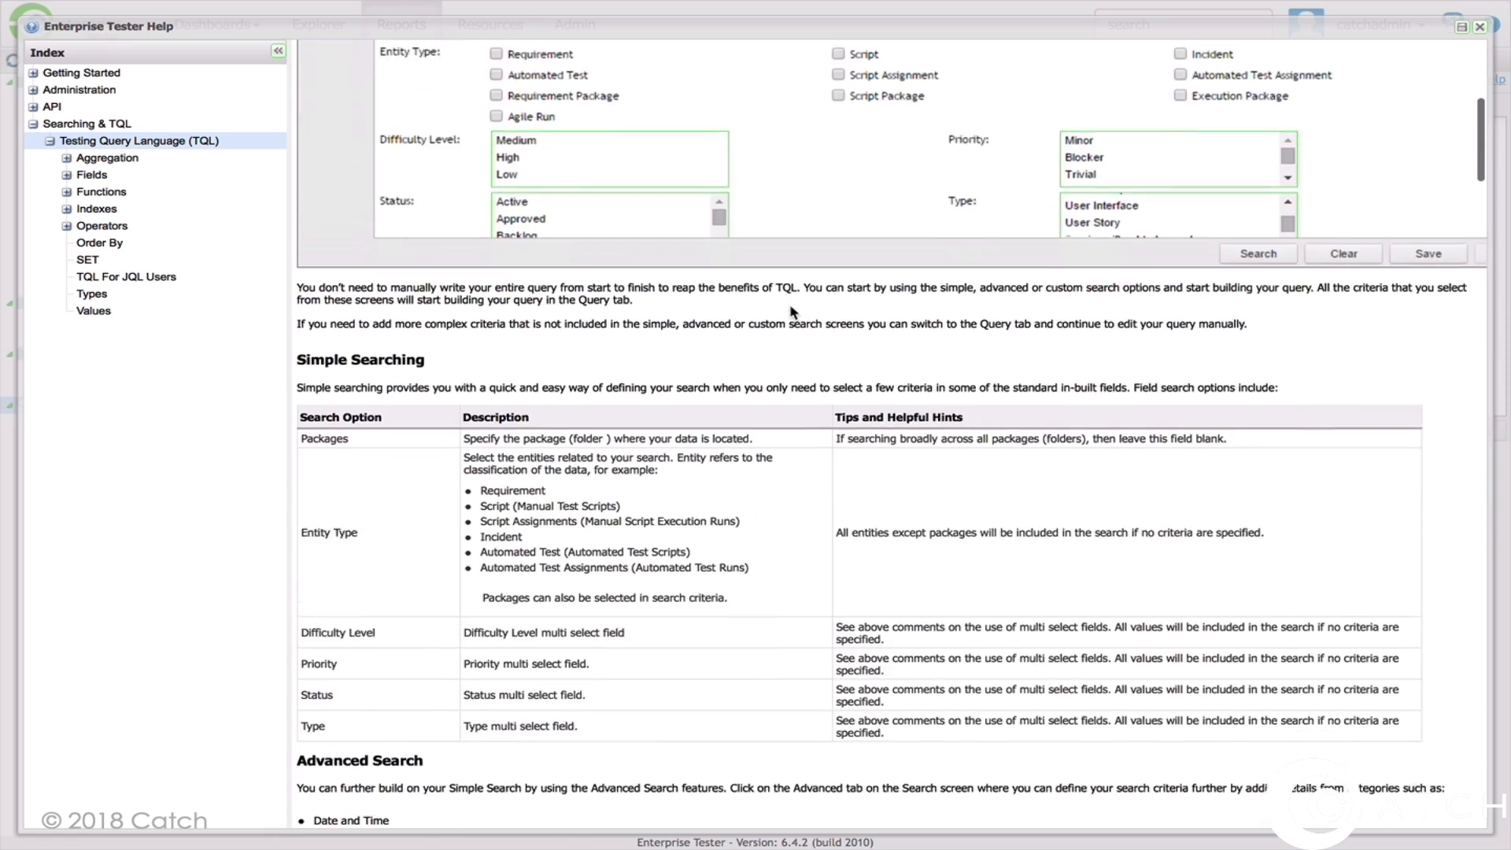
{"action": "scroll", "coordinate": [792, 313], "scroll_direction": "down", "scroll_amount": 3}
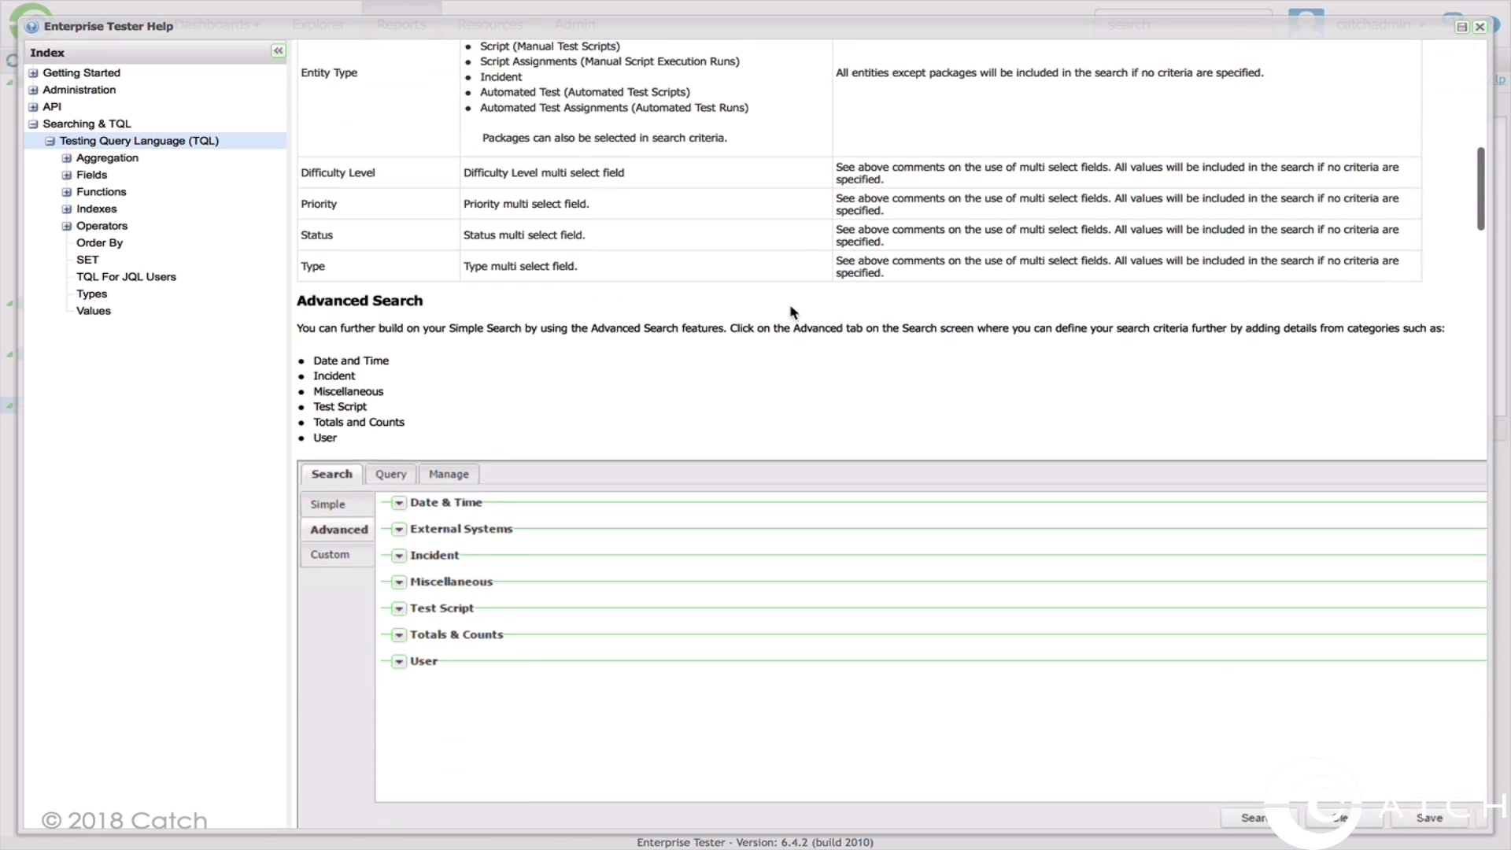
{"action": "scroll", "coordinate": [793, 313], "scroll_direction": "up", "scroll_amount": 8}
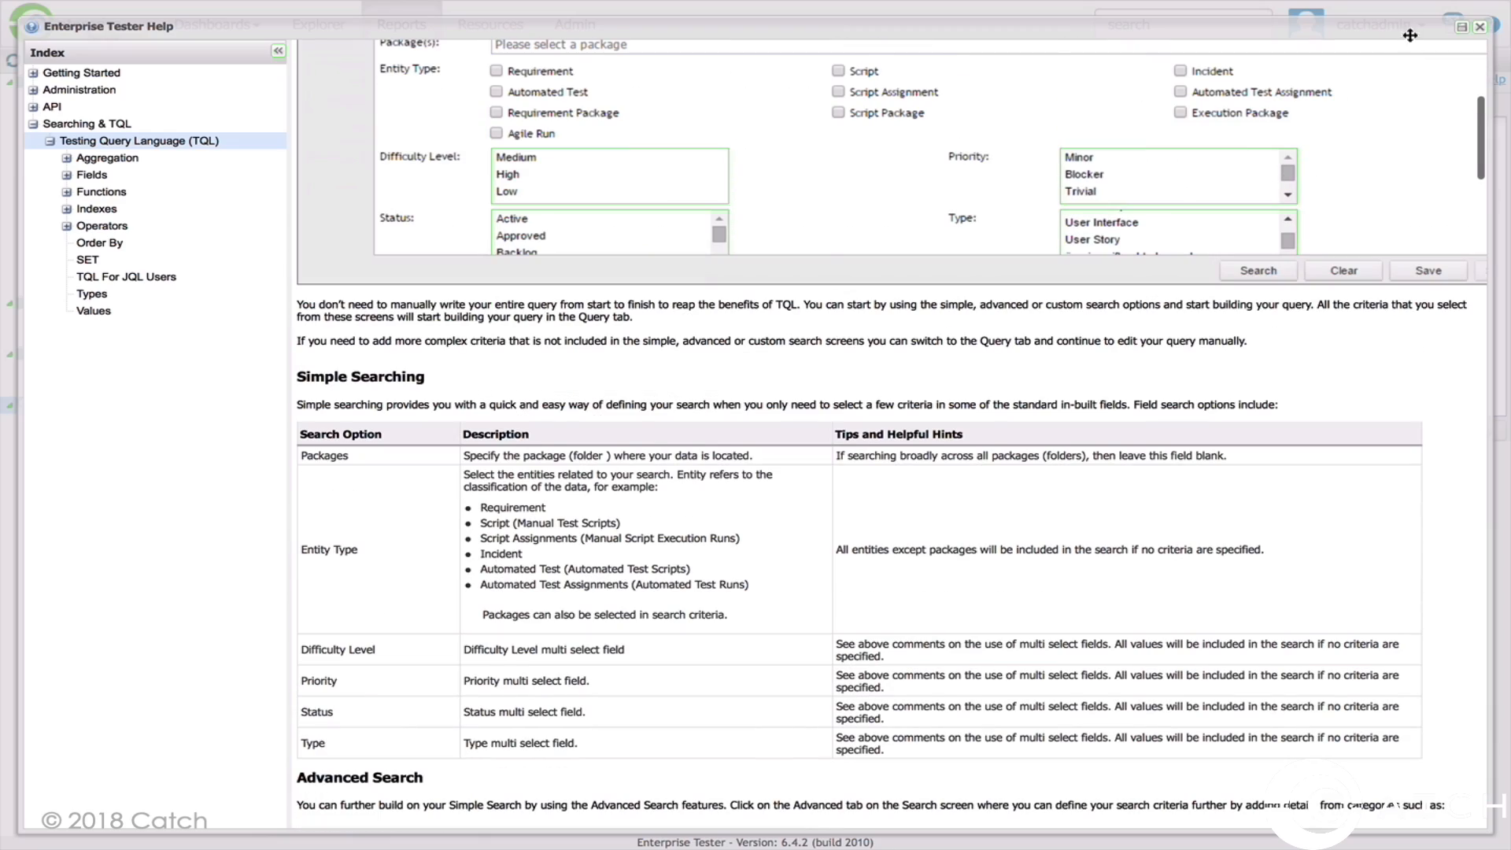
{"action": "left_click", "coordinate": [1480, 26]}
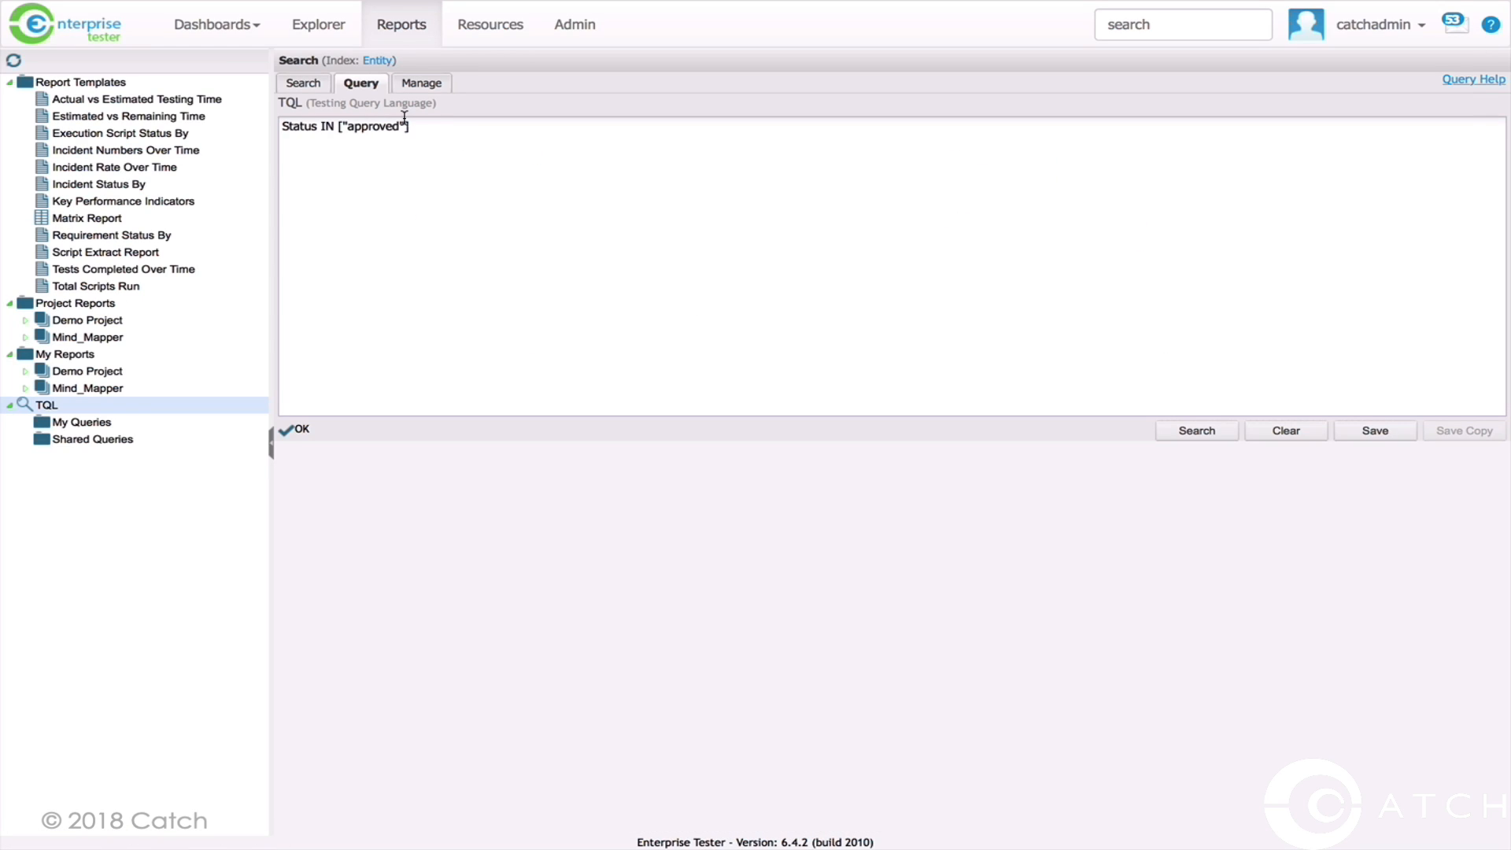
Review the options for naming, saving and sharing the query, and return to its TQL text
{"action": "left_click", "coordinate": [432, 88]}
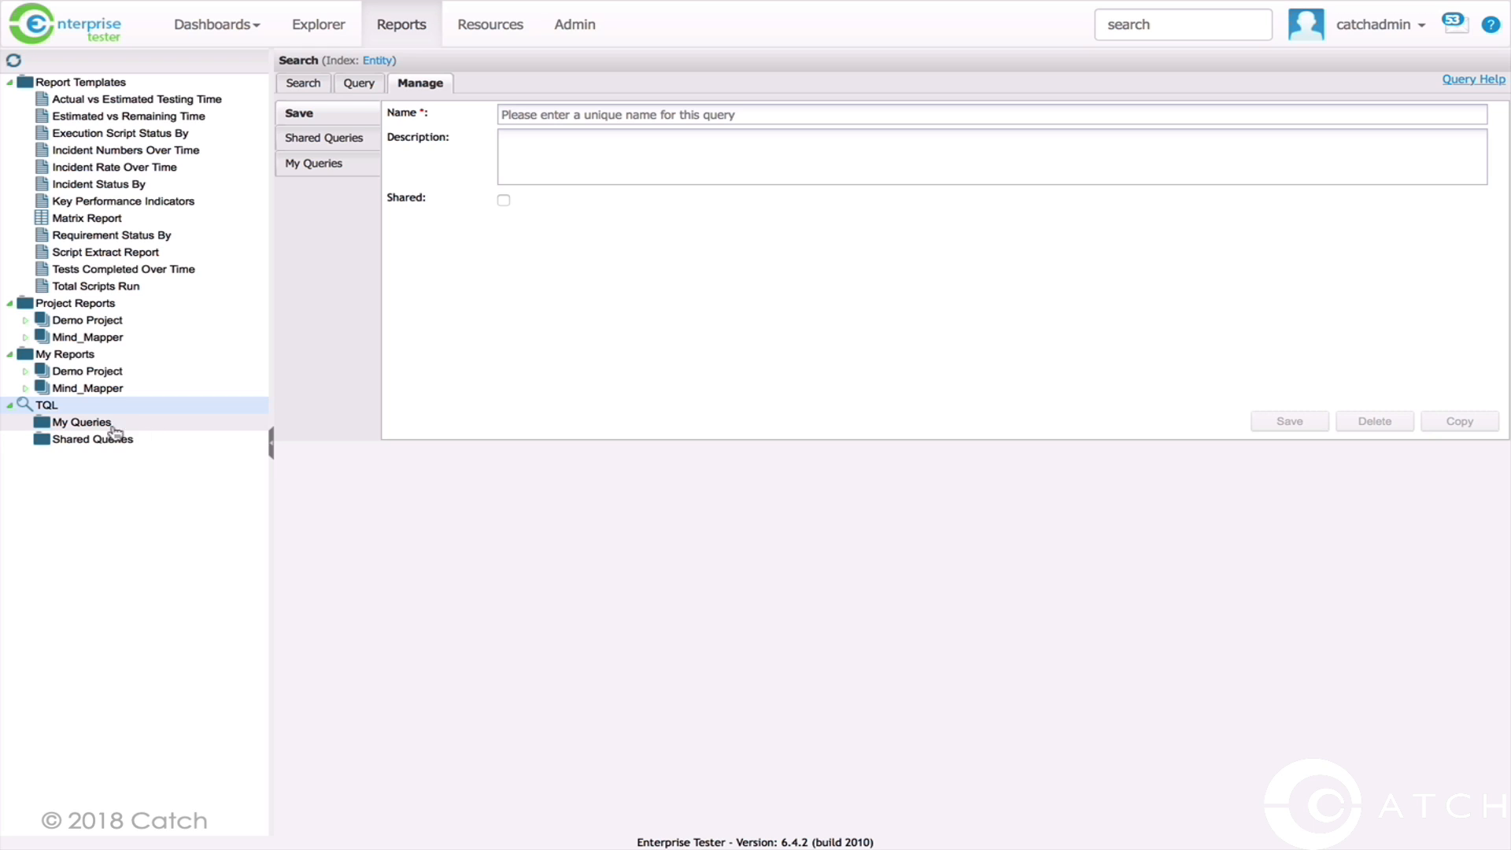
{"action": "left_click", "coordinate": [506, 205]}
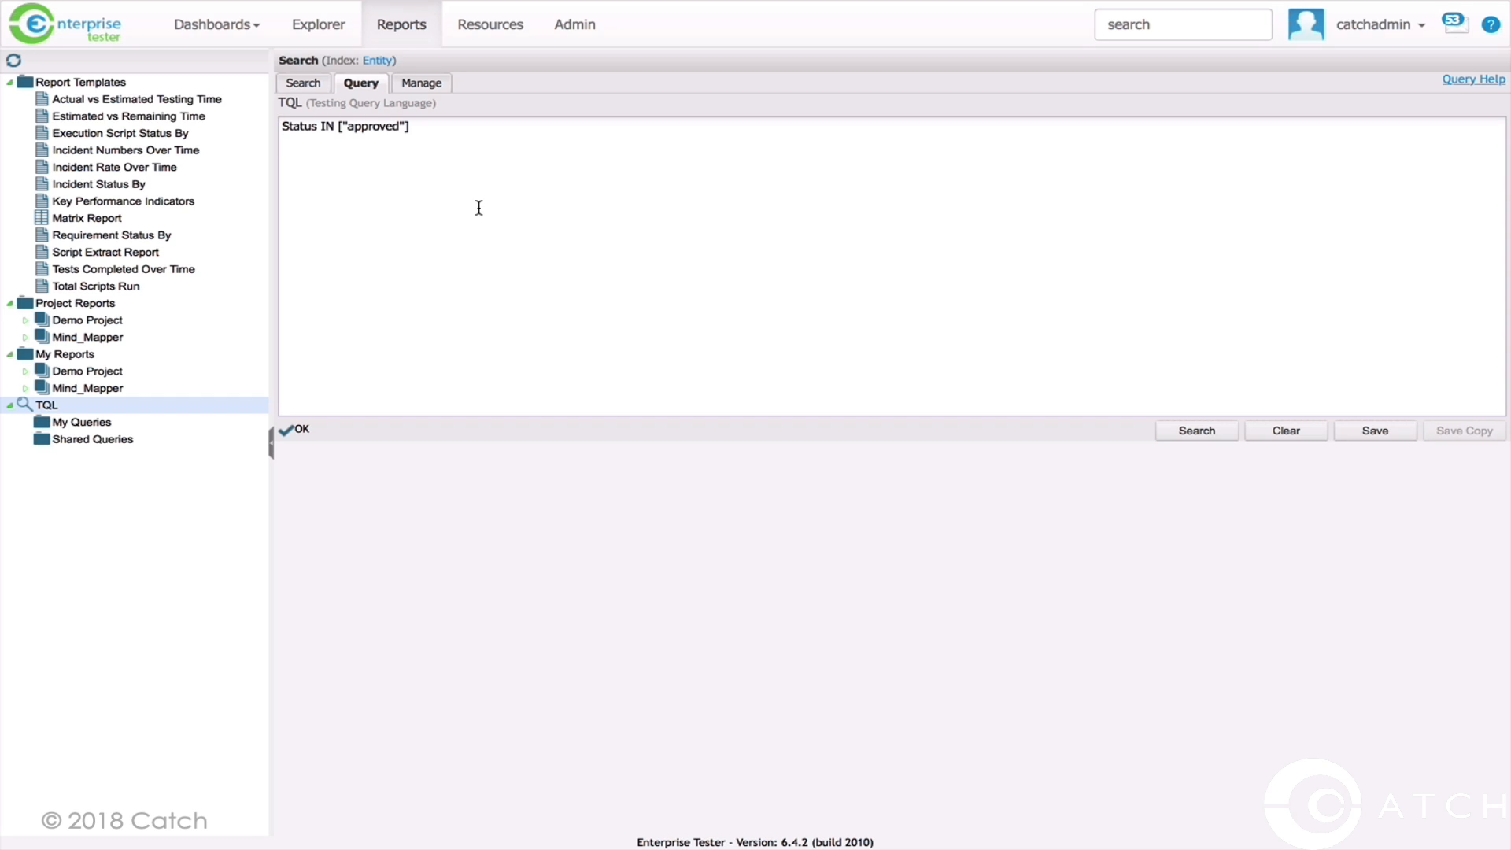
{"action": "left_click", "coordinate": [411, 127]}
{"action": "key", "text": "Left"}
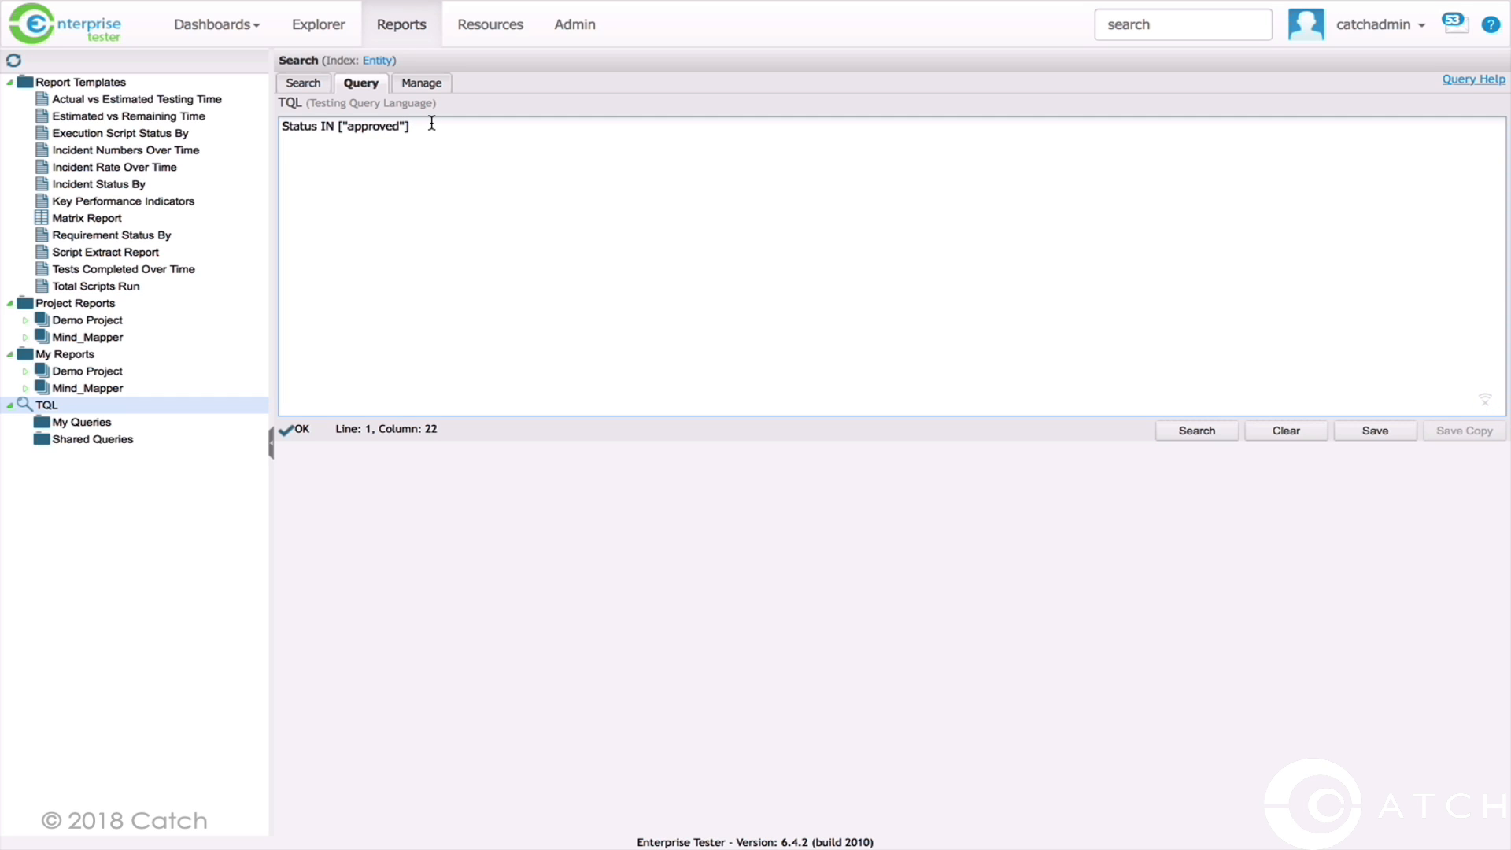
Return to the Demo Project's Requirements package in the explorer and show its search filter
{"action": "left_click", "coordinate": [342, 31]}
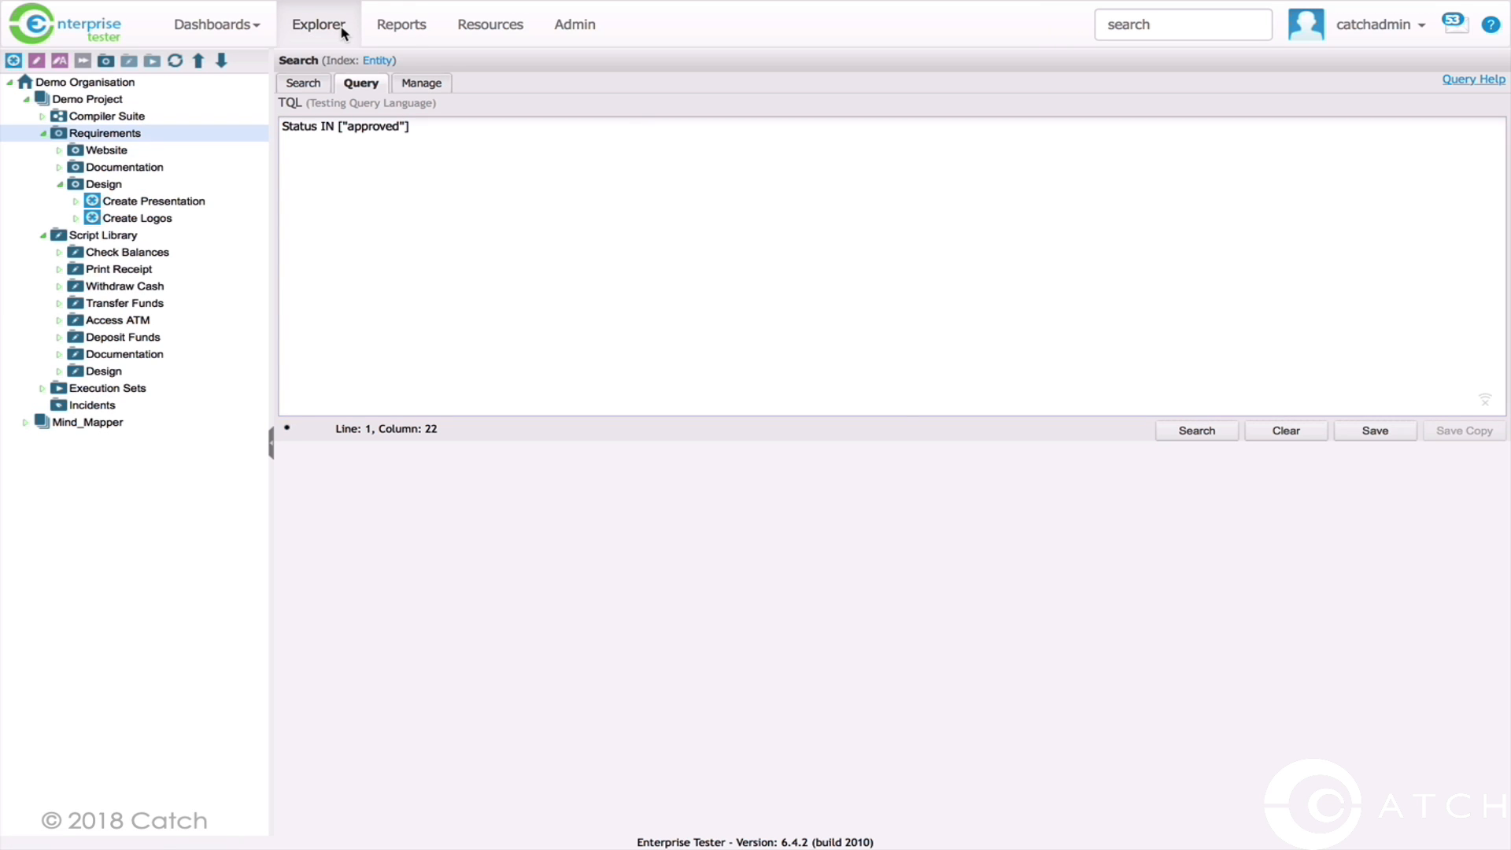
{"action": "left_click", "coordinate": [123, 136]}
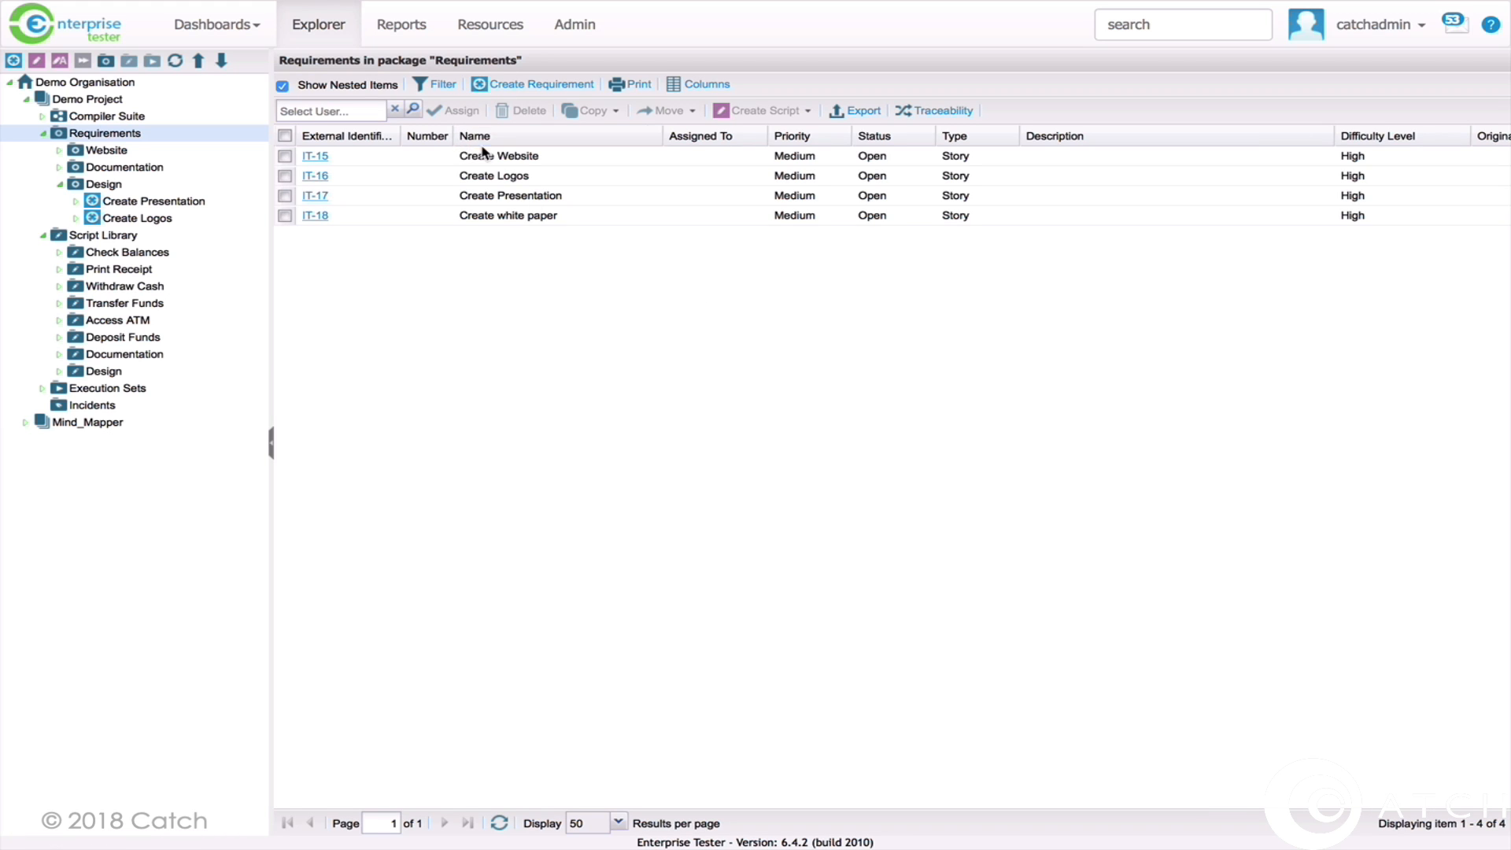
{"action": "left_click", "coordinate": [438, 85]}
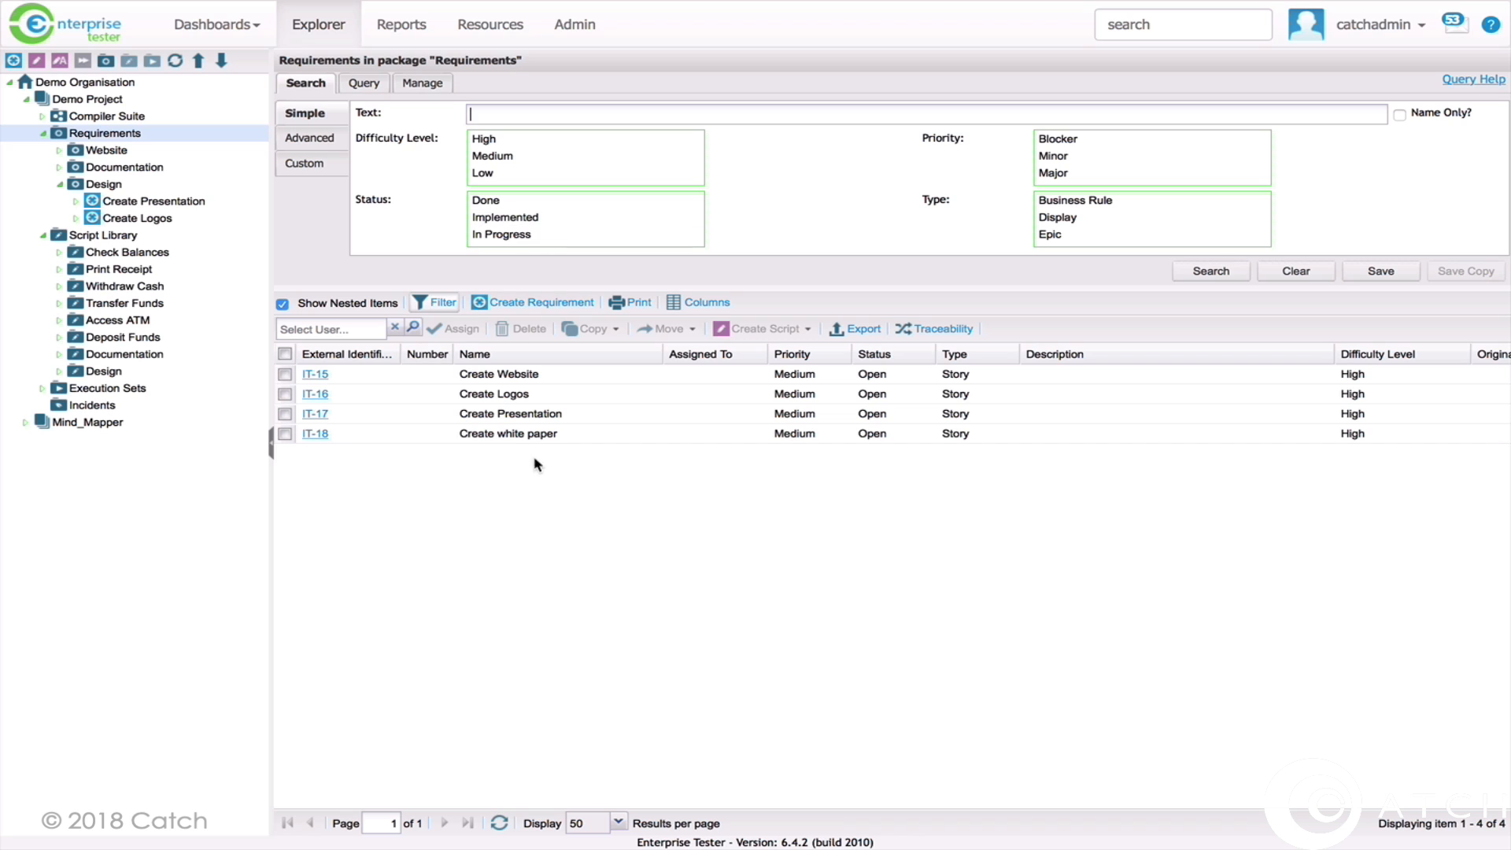
Search the requirements in the Requirements package for the text "design"
{"action": "left_click", "coordinate": [481, 115]}
{"action": "type", "text": "design"}
{"action": "key", "text": "Return"}
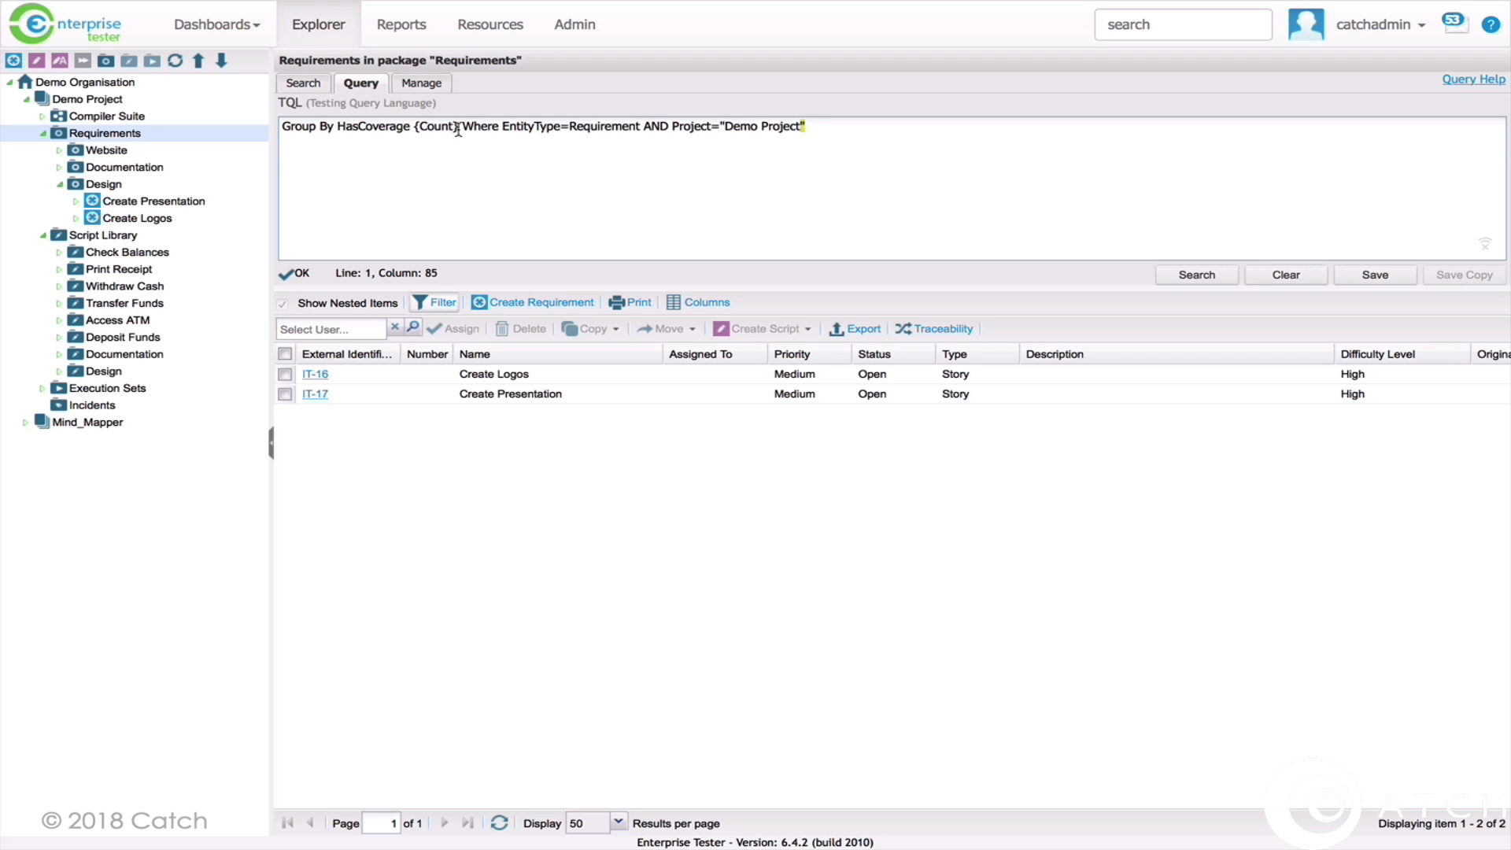
Run the TQL query Group By HasCoverage {Count} Where EntityType=Requirement AND Project="Demo Project", and open the count under No
{"action": "left_click", "coordinate": [1197, 277]}
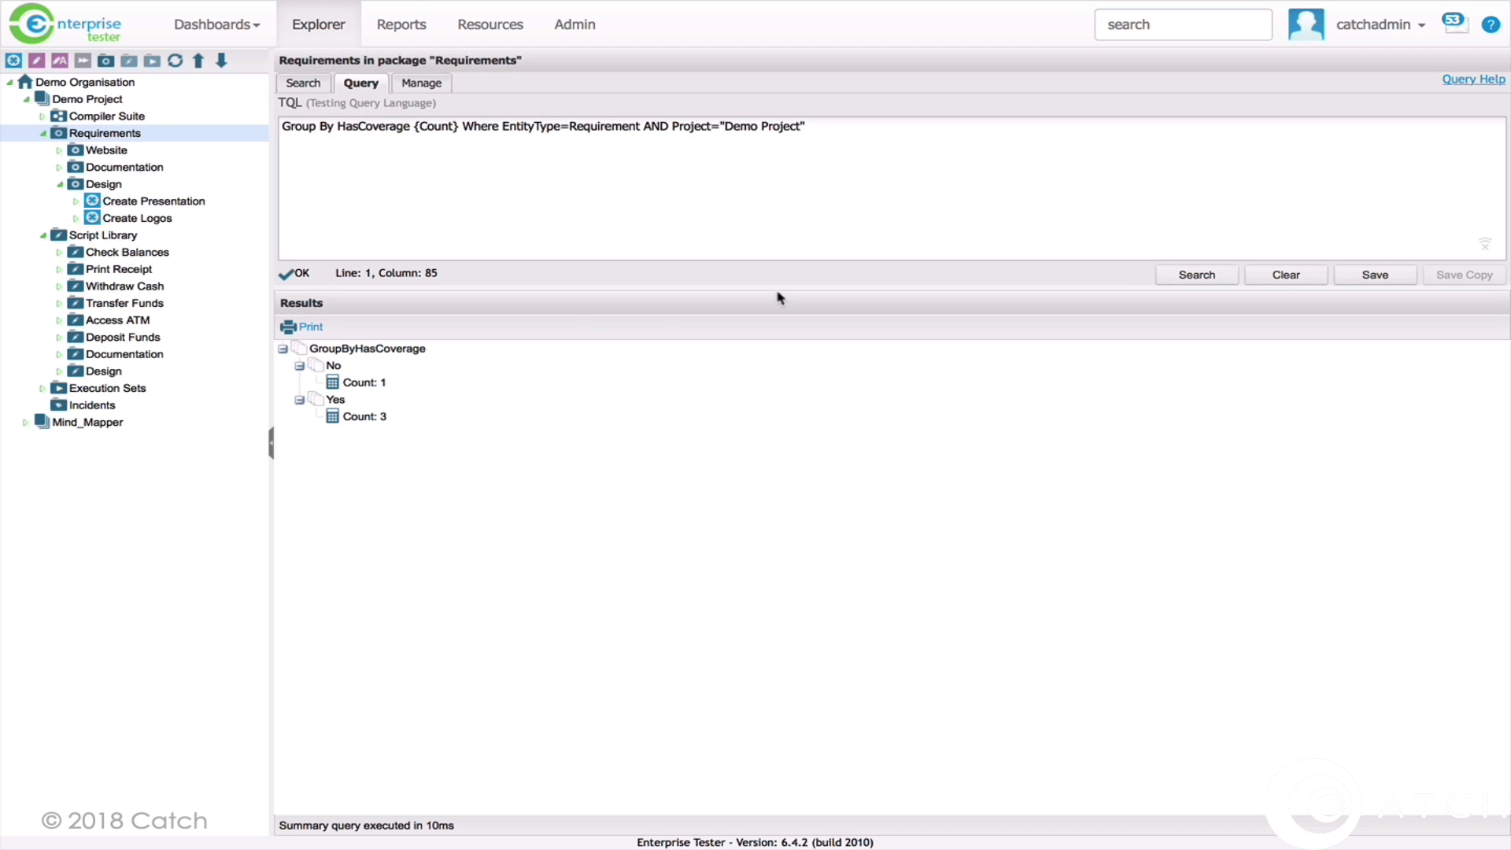
{"action": "left_click", "coordinate": [375, 386]}
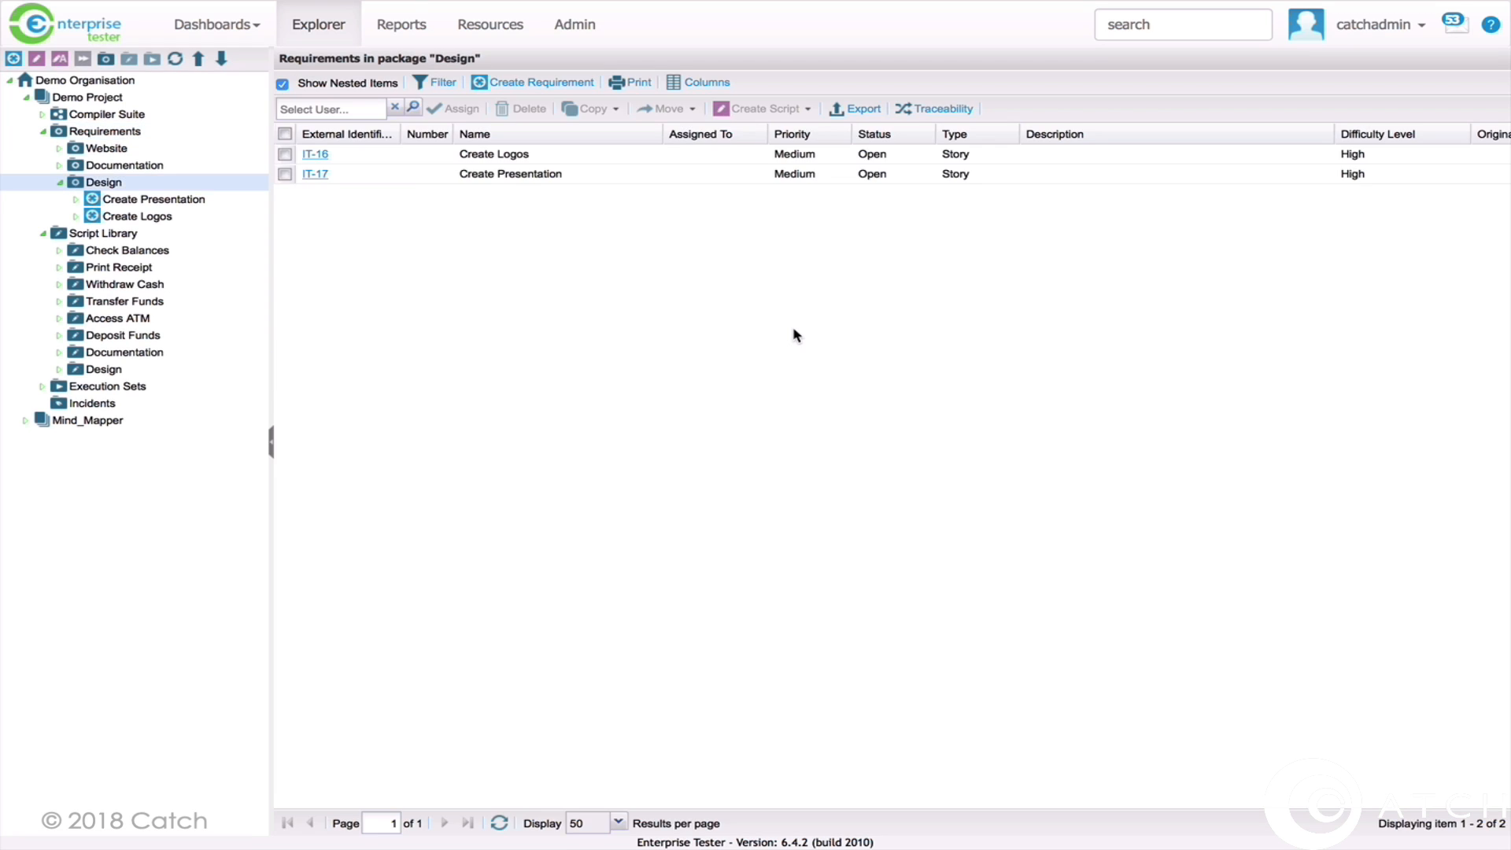
Add the Total Scripts Run report template to the Demo Project's project reports
{"action": "left_click", "coordinate": [412, 38]}
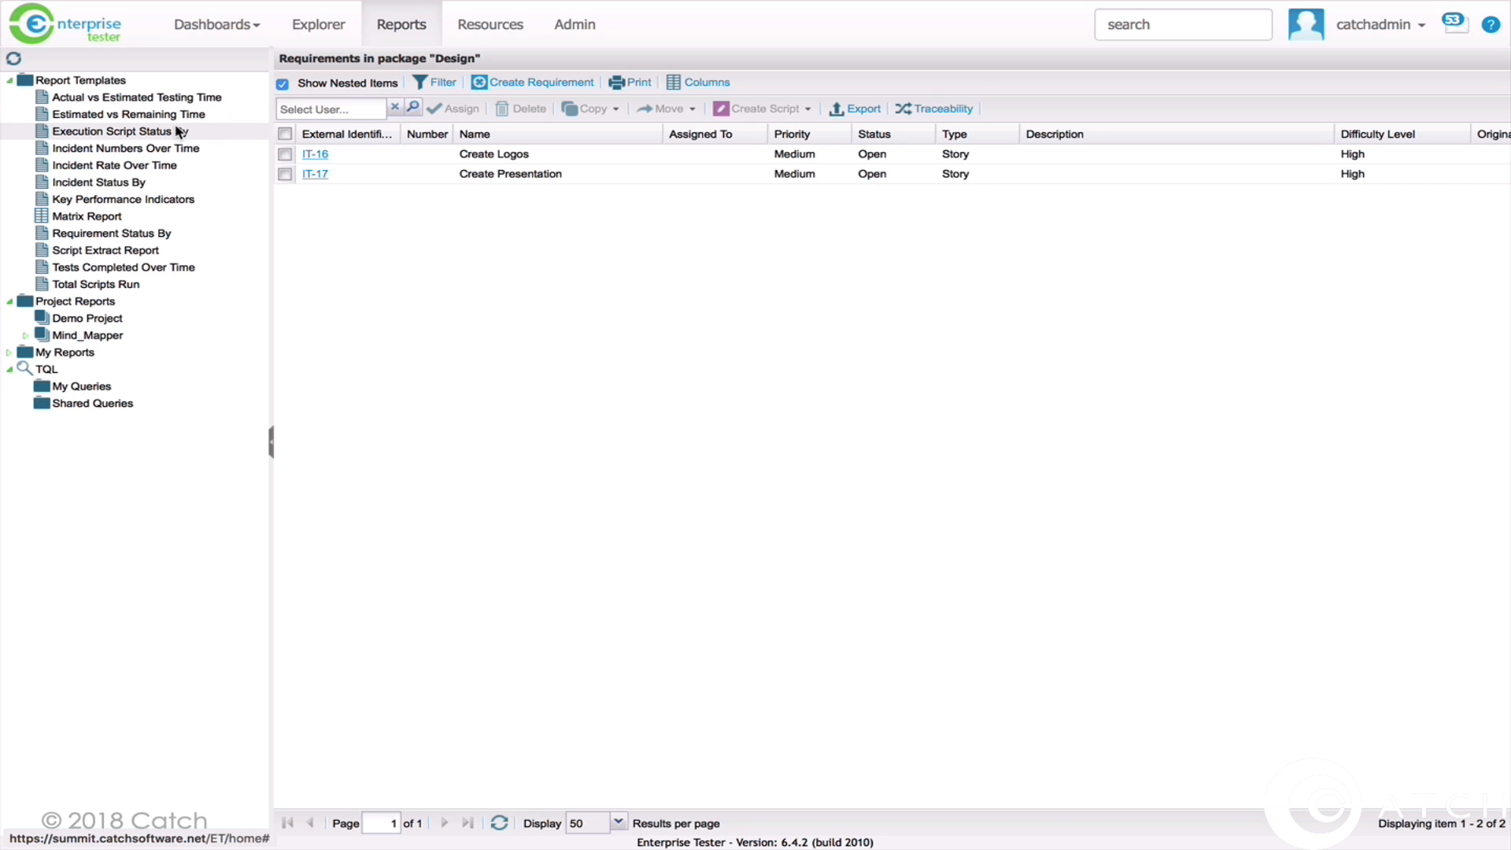
{"action": "left_click", "coordinate": [119, 285]}
{"action": "left_click_drag", "start_coordinate": [119, 285], "coordinate": [89, 323]}
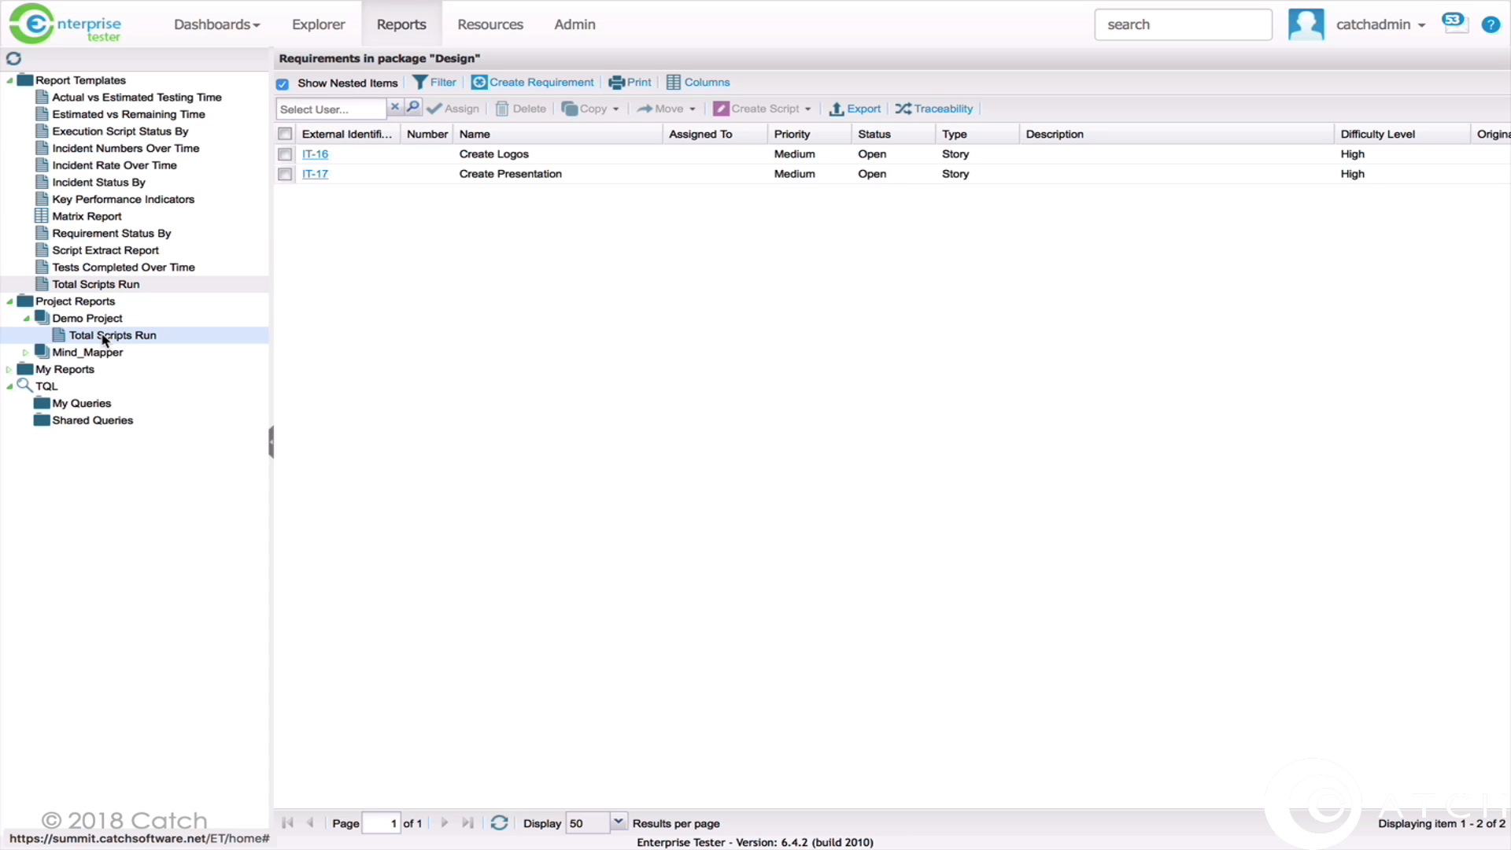
View the Demo Project's Total Scripts Run results and export formats, open the report in its own browser tab, and return to Enterprise Tester
{"action": "double_click", "coordinate": [104, 337]}
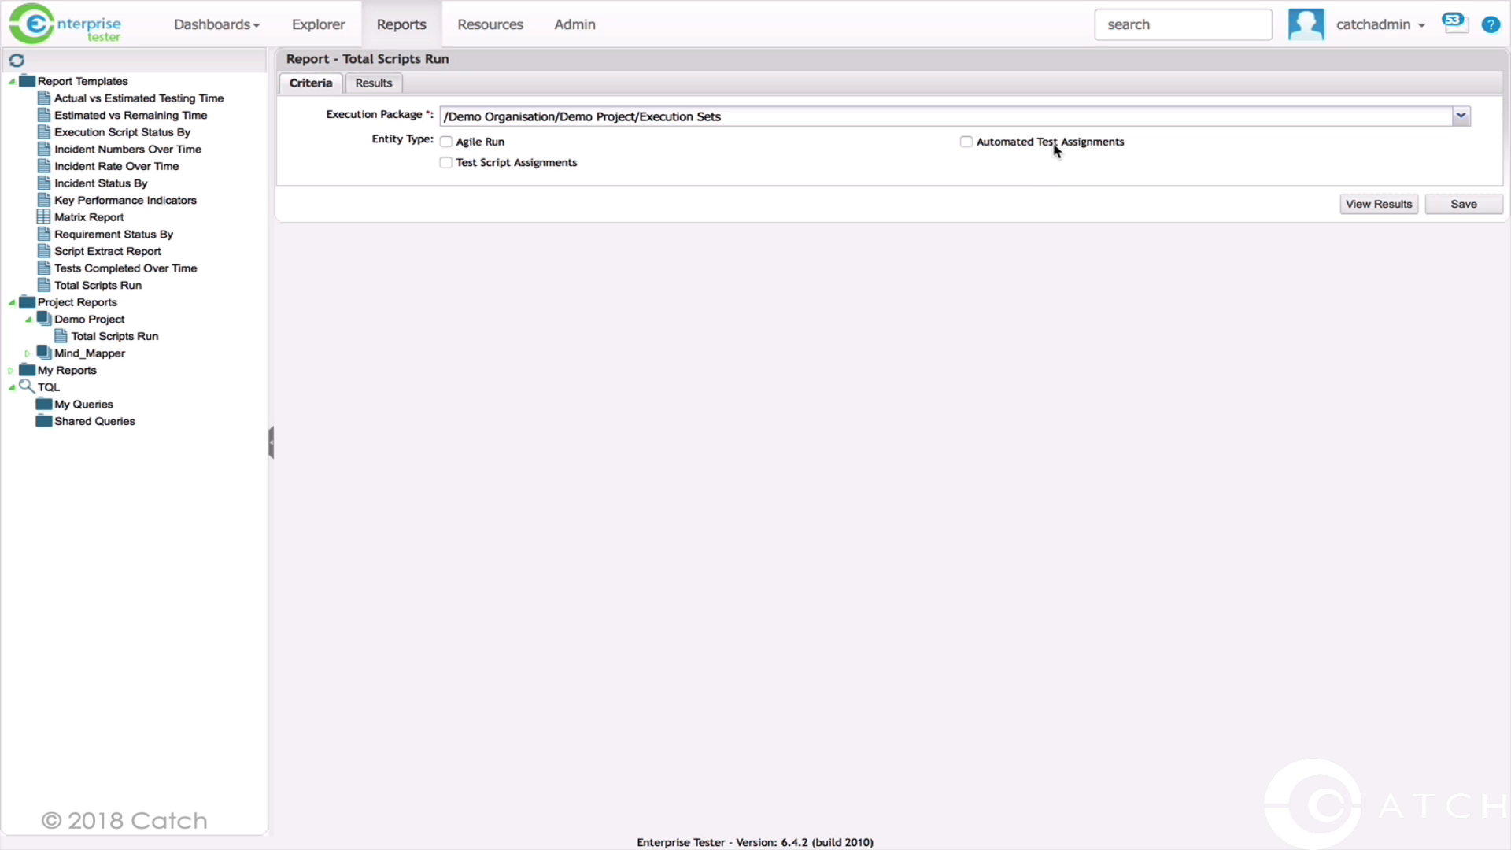
{"action": "left_click", "coordinate": [362, 84]}
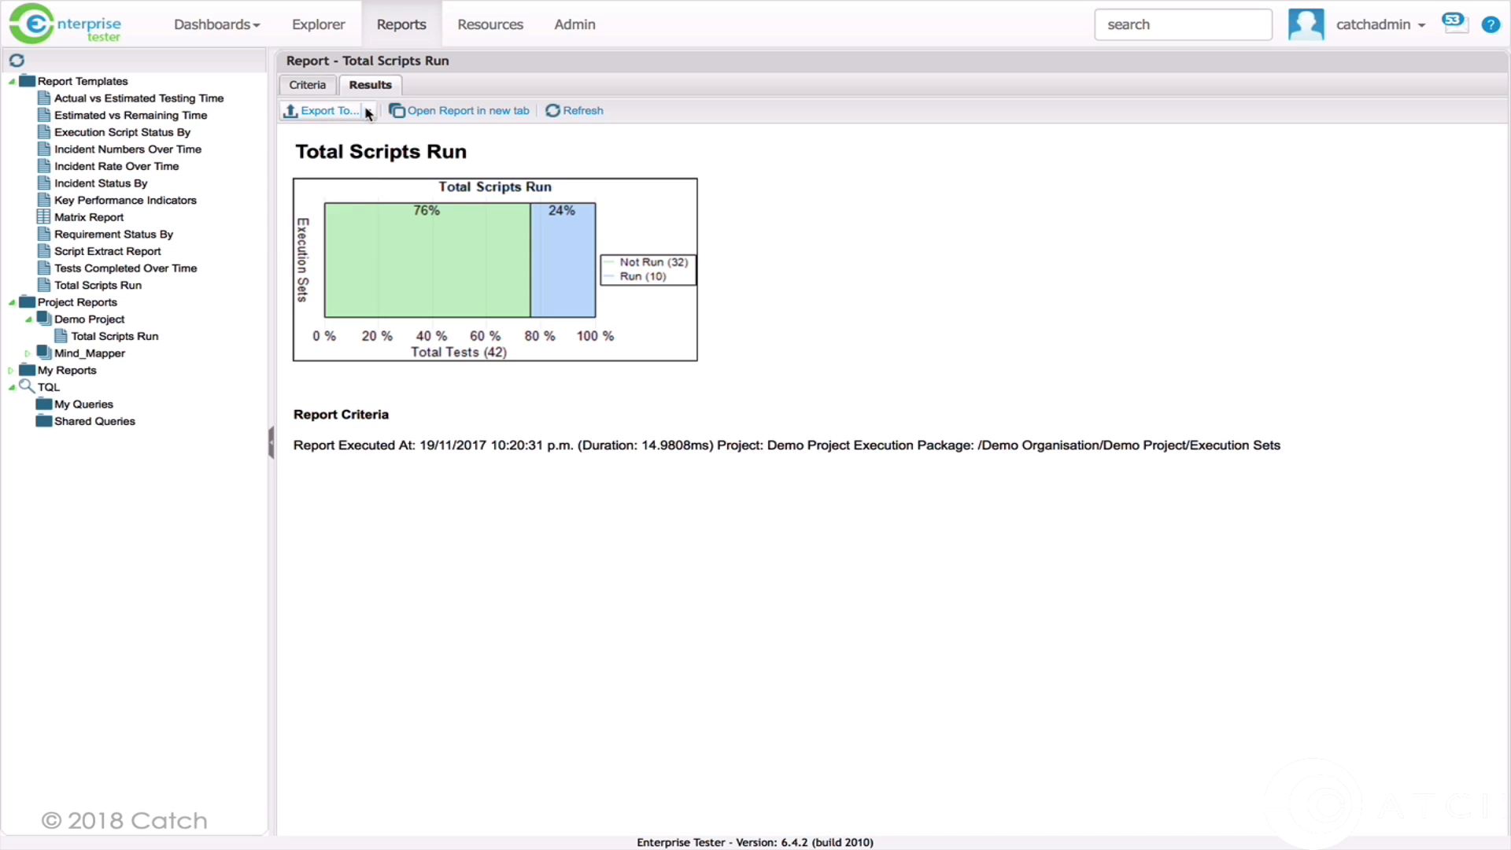
{"action": "left_click", "coordinate": [367, 112]}
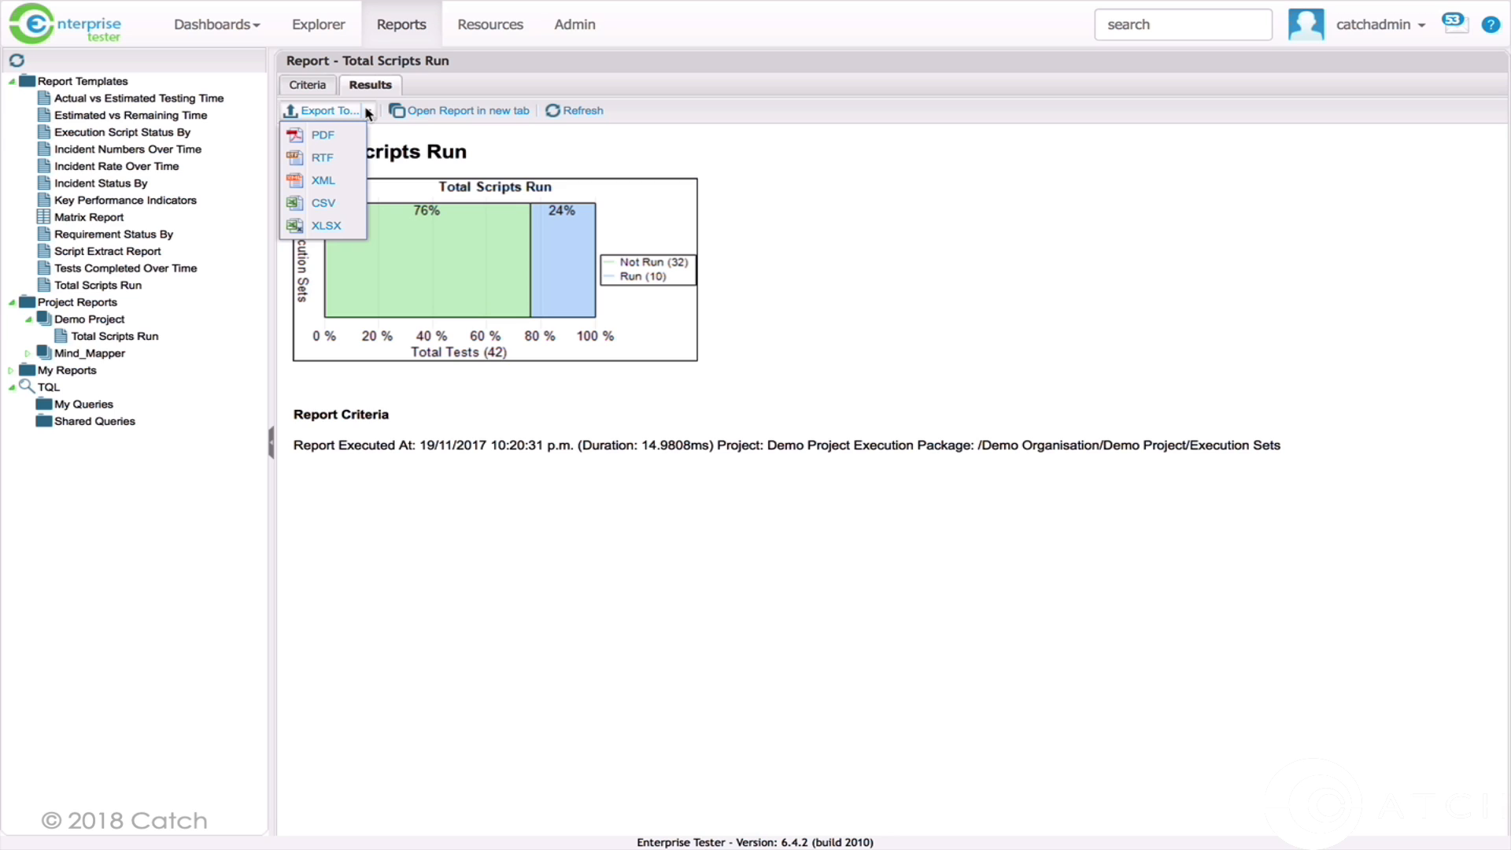
{"action": "left_click", "coordinate": [432, 115]}
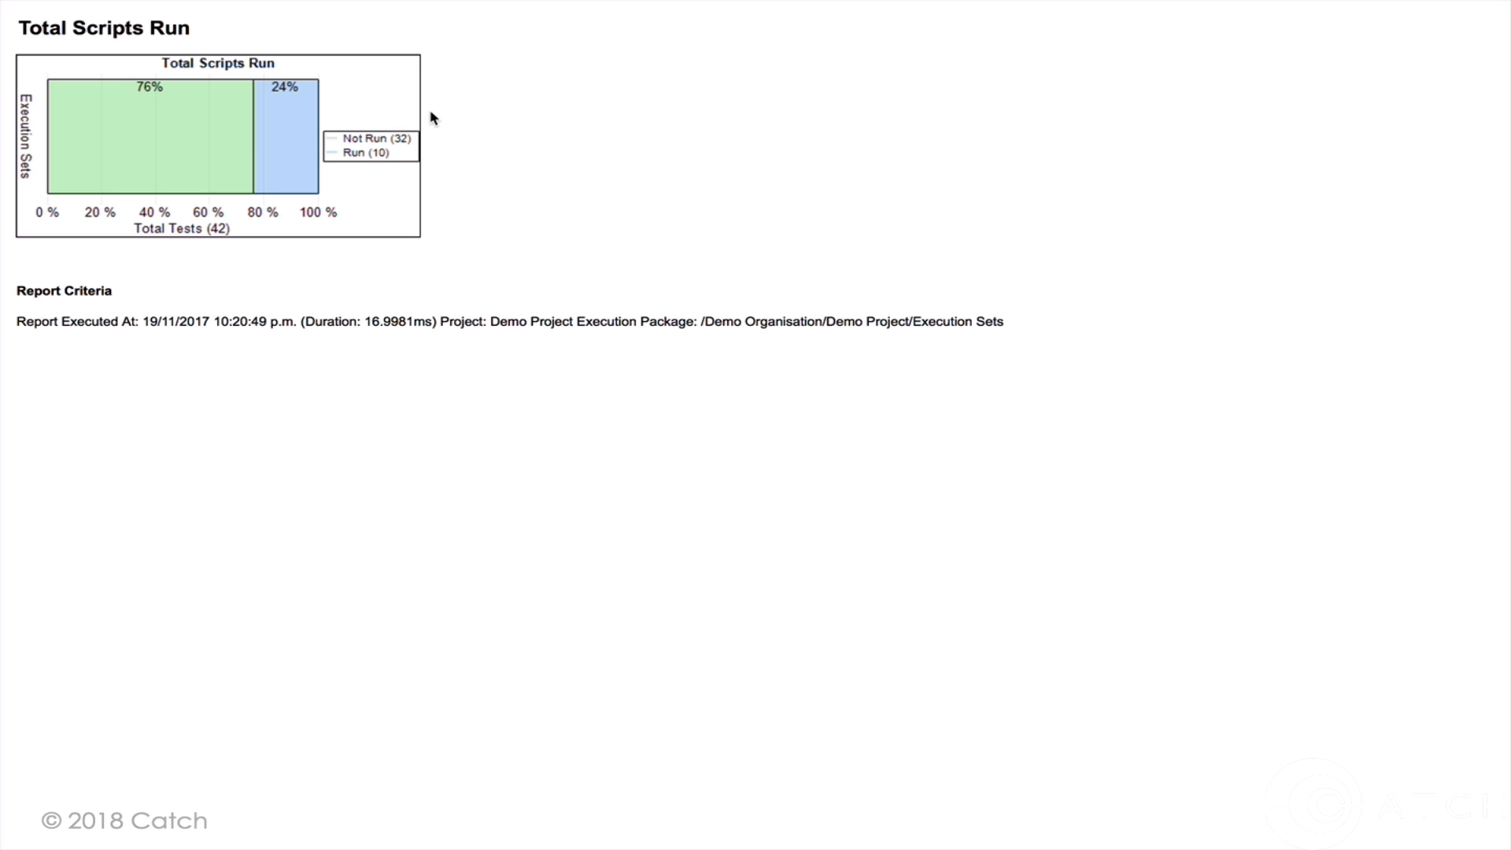
{"action": "mouse_move", "coordinate": [432, 7]}
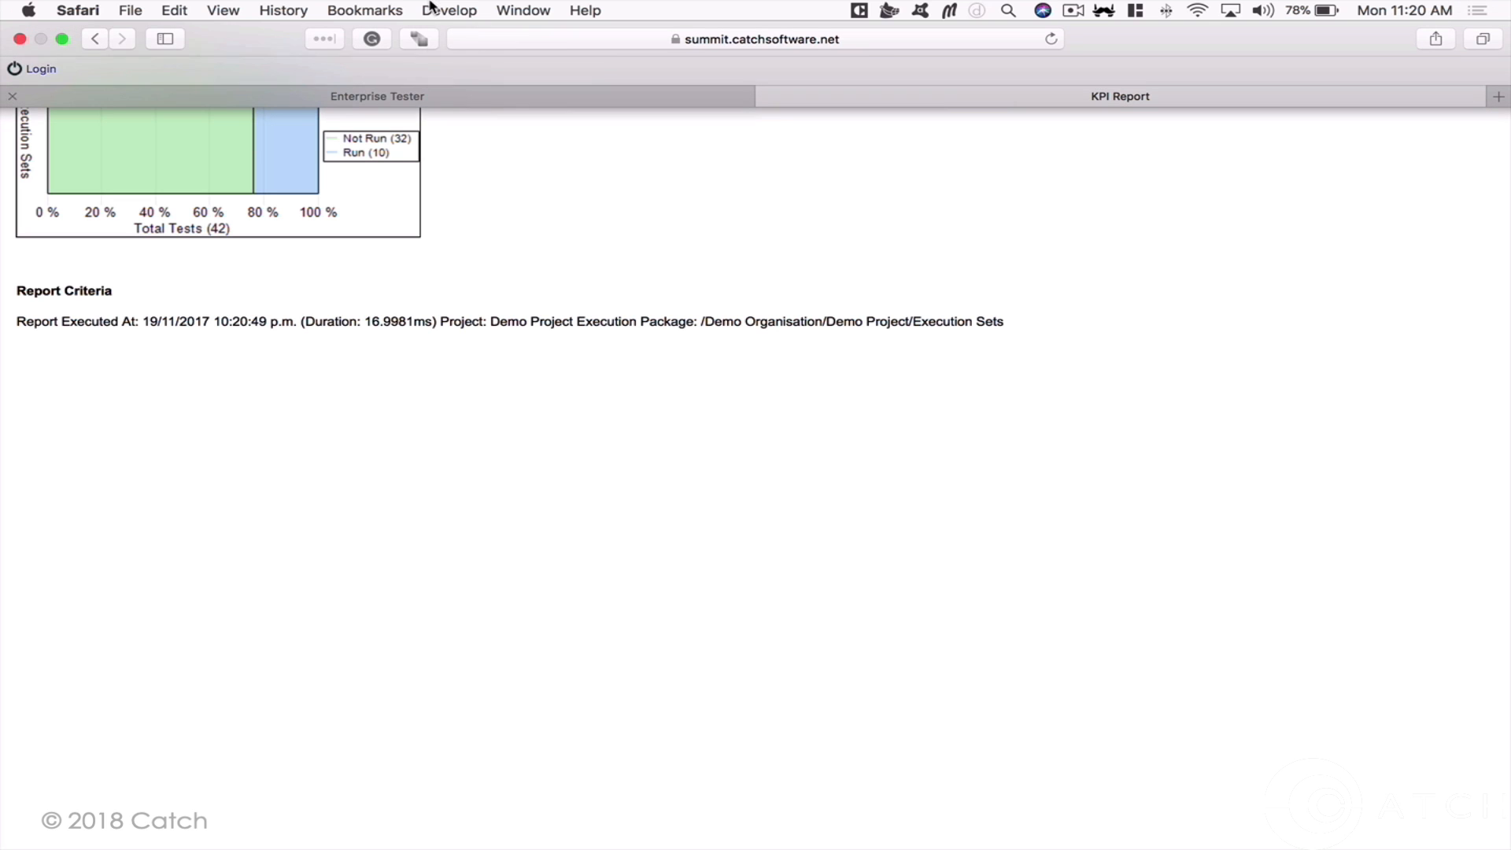
{"action": "left_click", "coordinate": [769, 97]}
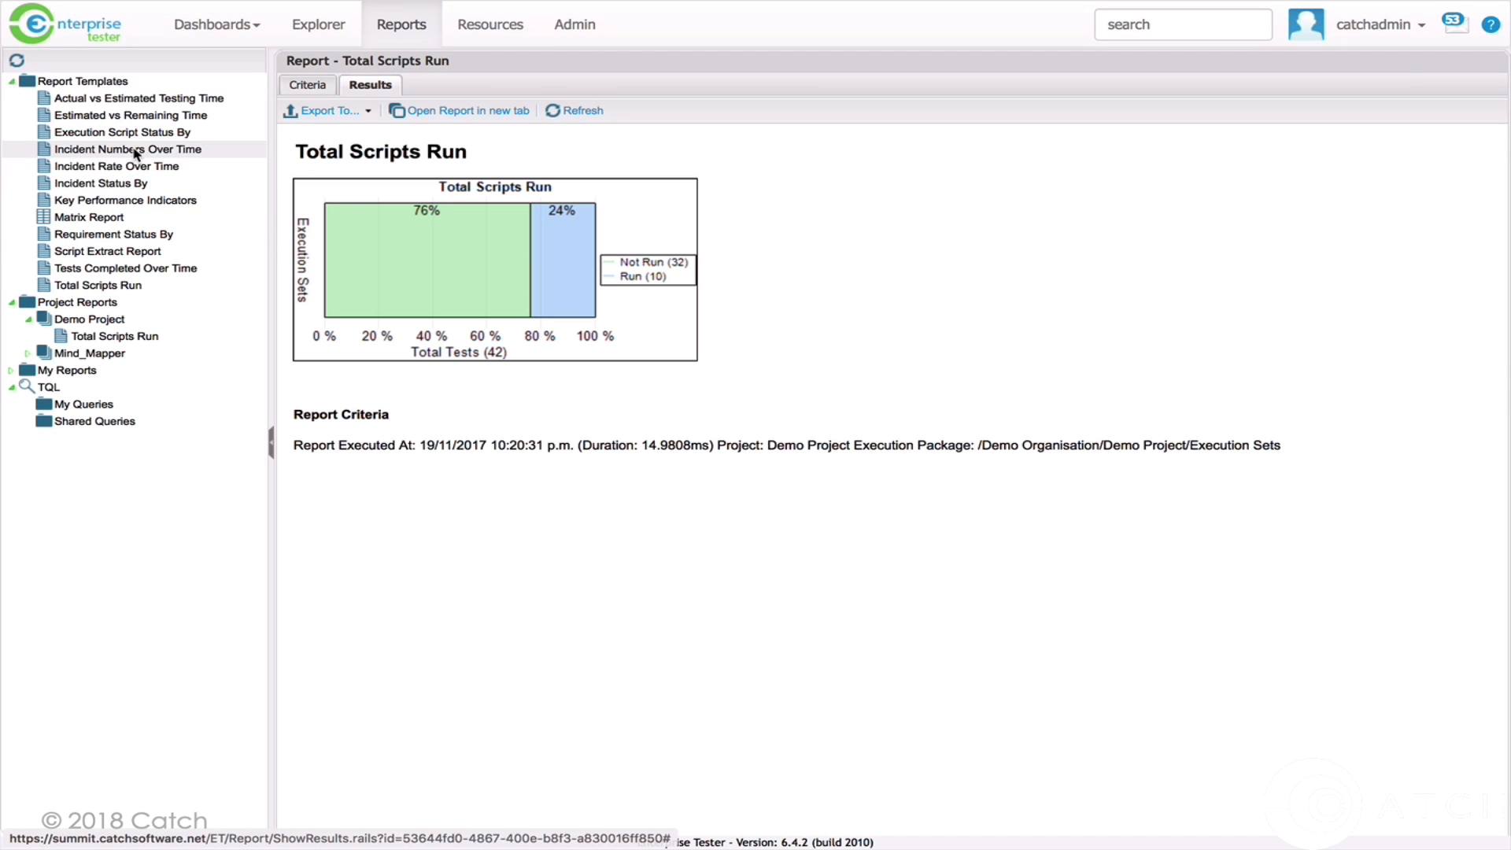
Add the Incident Numbers Over Time report to the Demo Project, and review its results and criteria
{"action": "left_click_drag", "start_coordinate": [134, 149], "coordinate": [96, 320]}
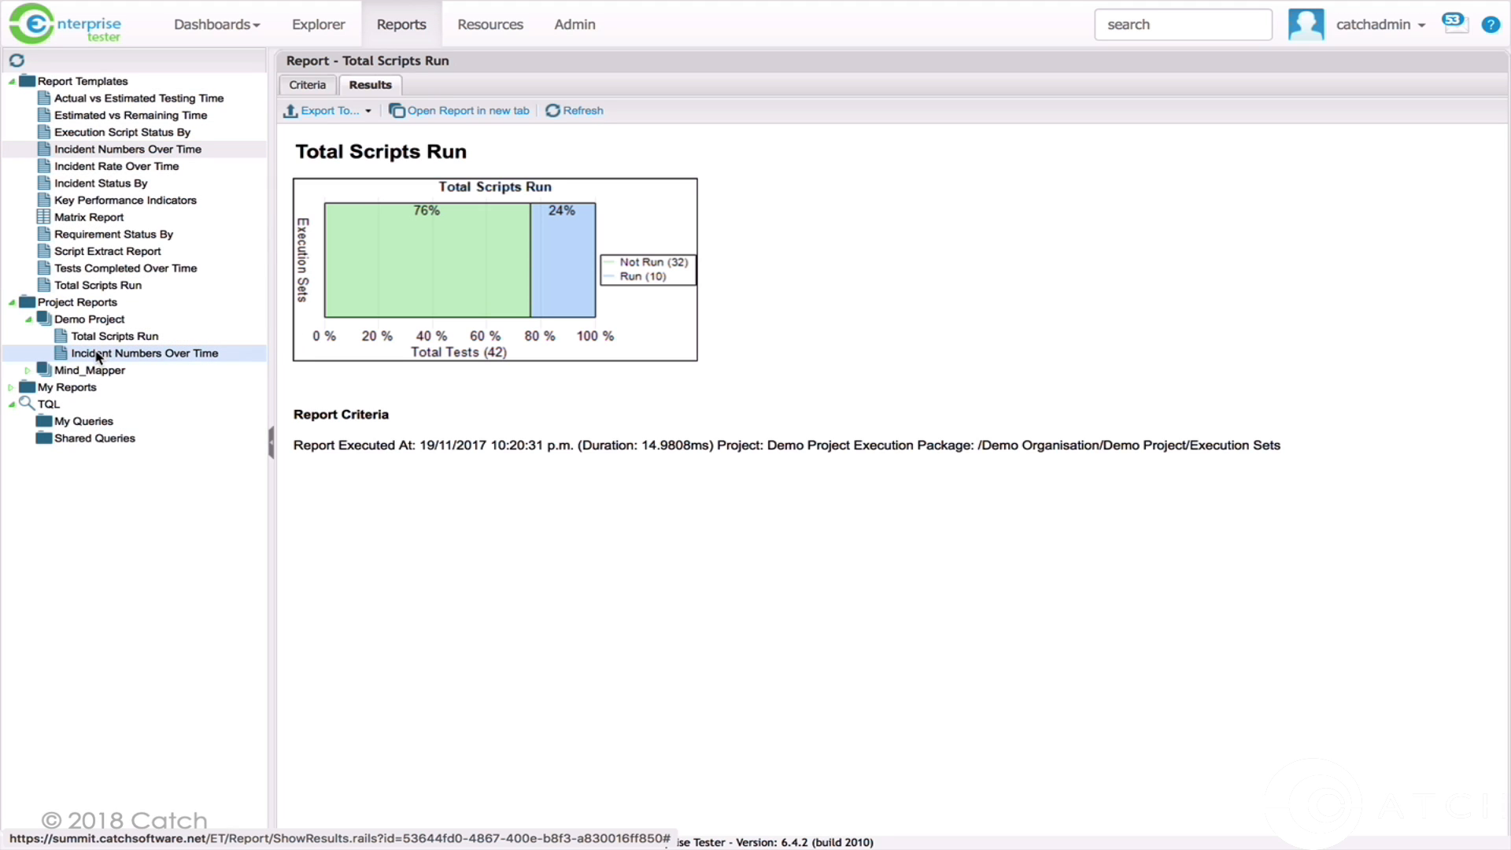
{"action": "left_click", "coordinate": [98, 353]}
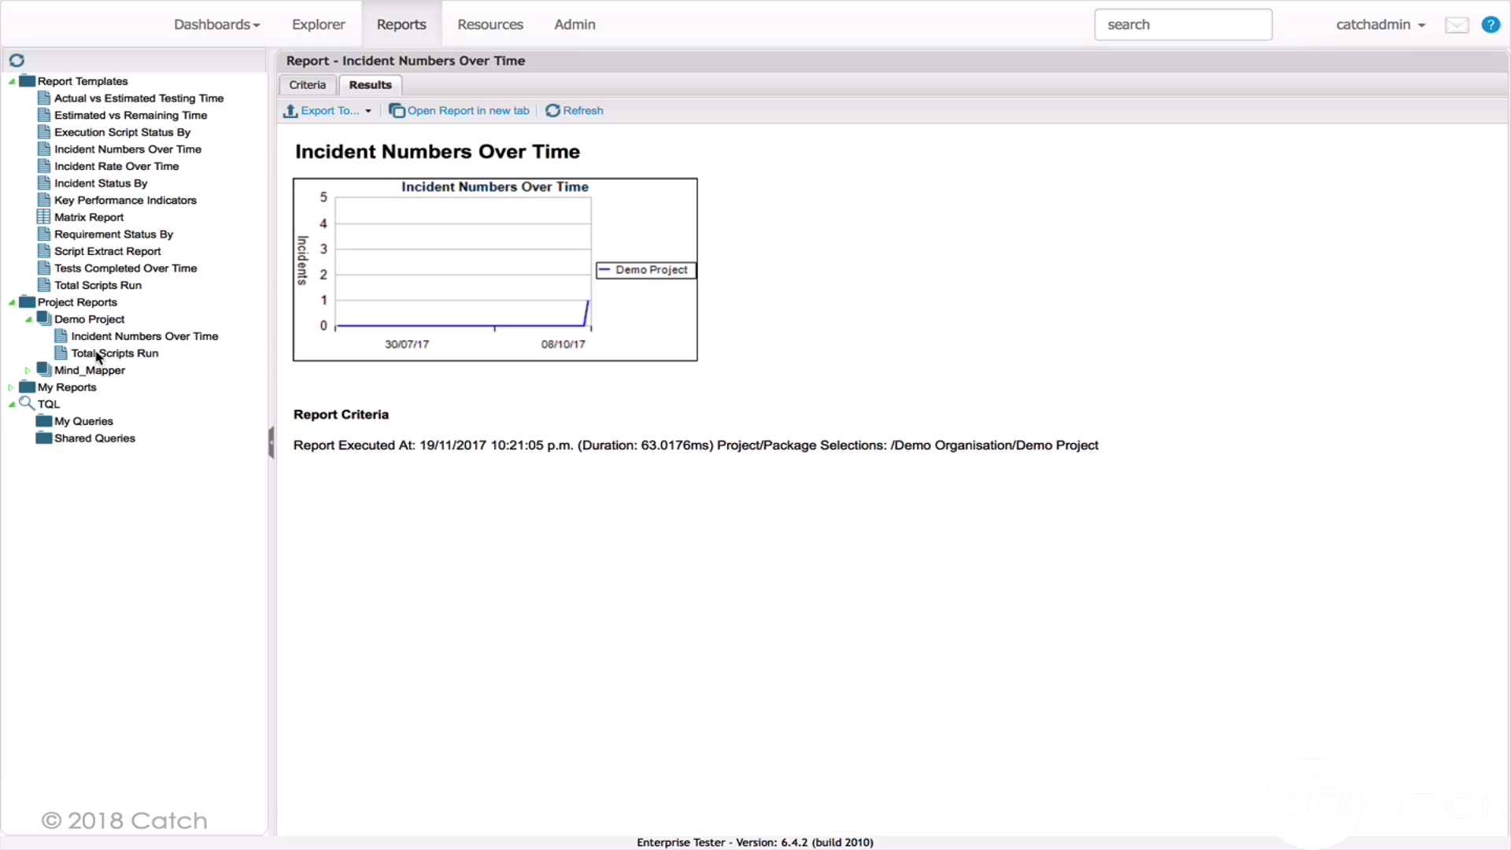
{"action": "left_click", "coordinate": [312, 91]}
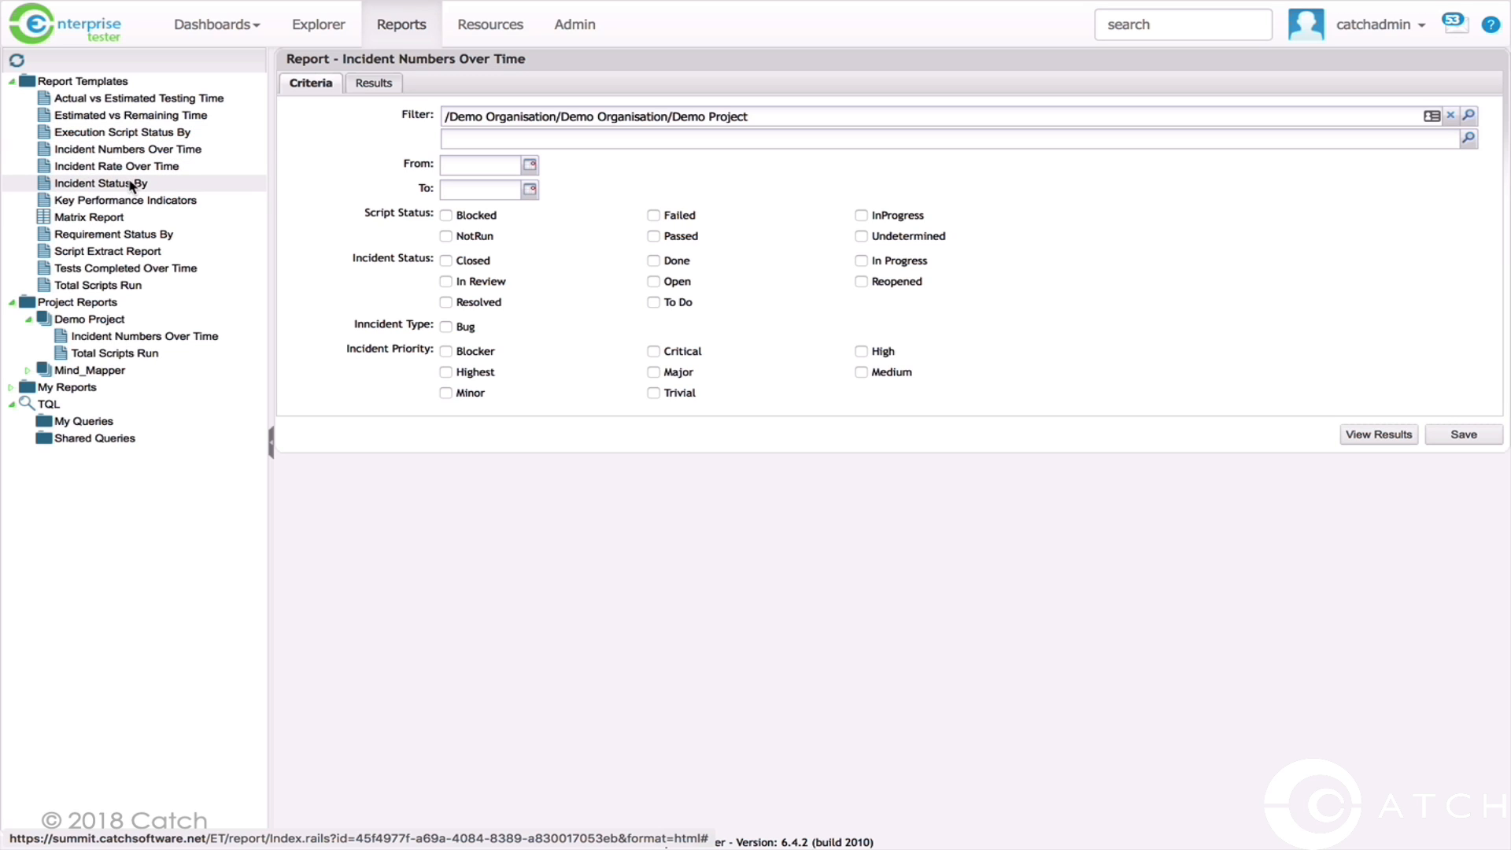
Add the Incident Status By report to the Demo Project and view its results
{"action": "left_click_drag", "start_coordinate": [130, 183], "coordinate": [101, 324]}
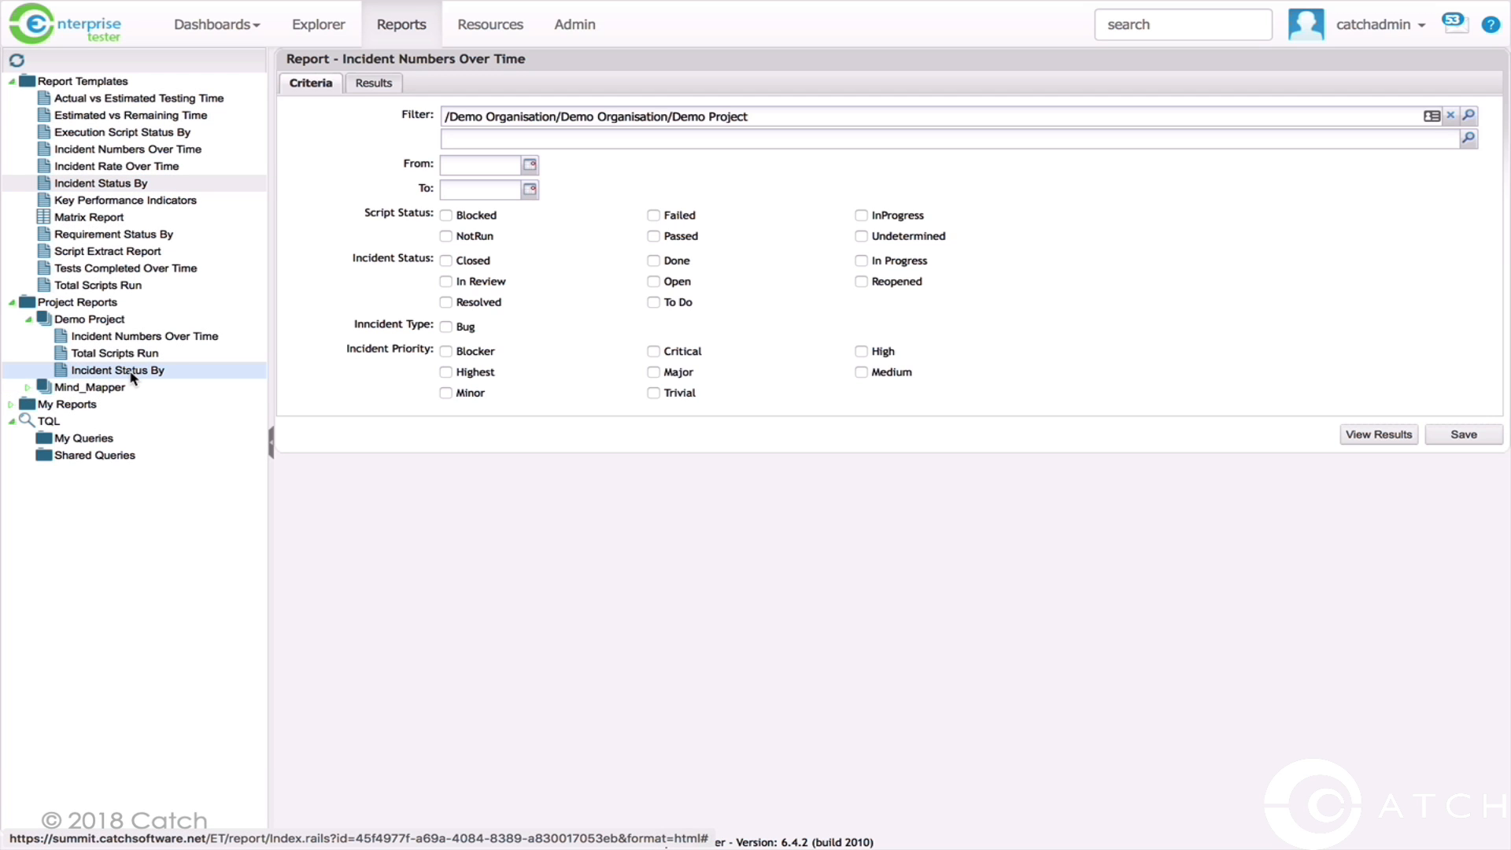
{"action": "left_click", "coordinate": [131, 371]}
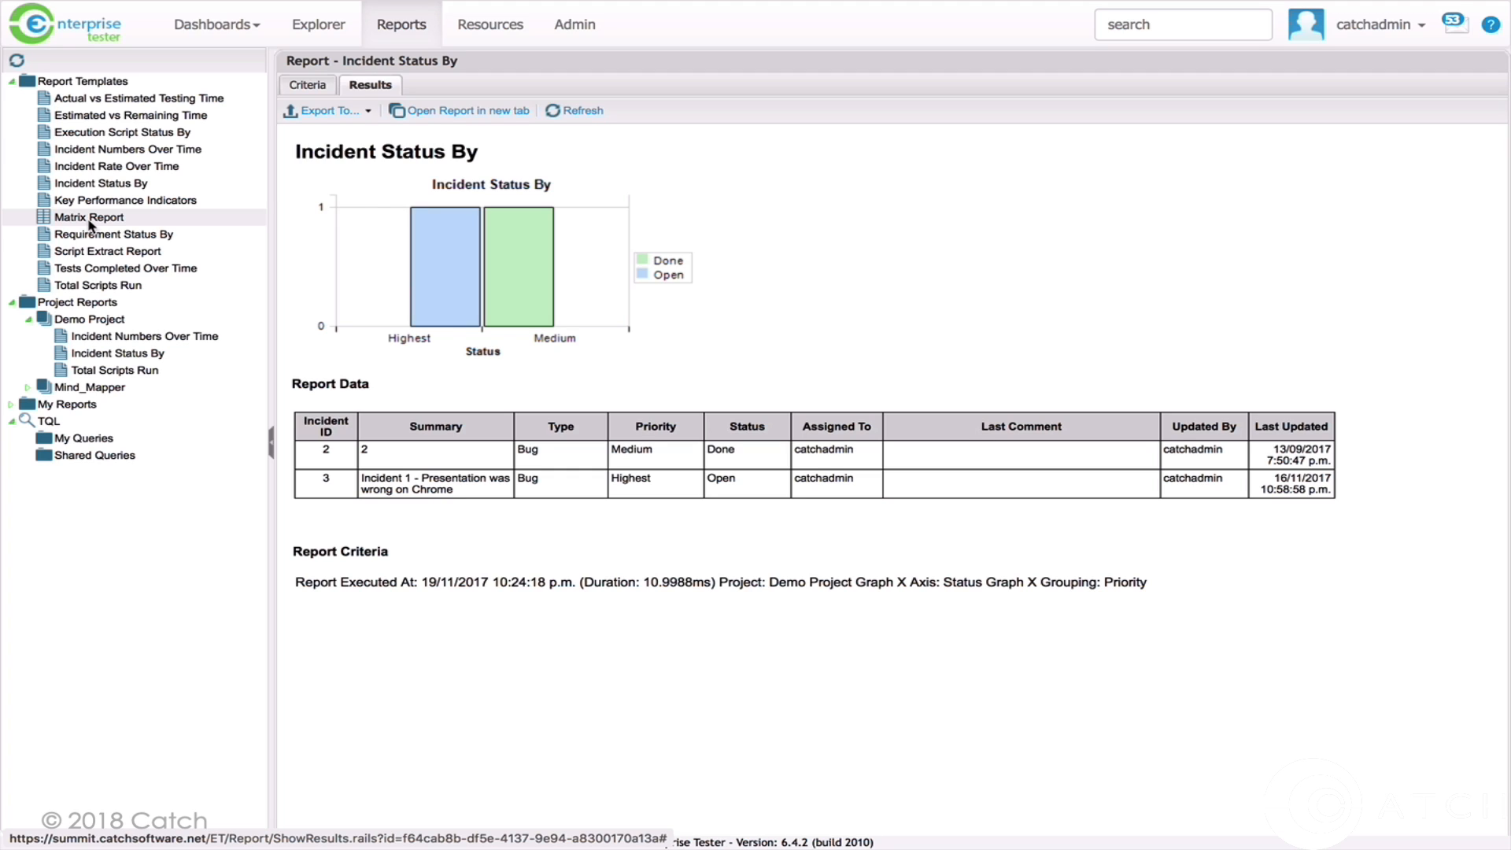
{"action": "left_click", "coordinate": [96, 238]}
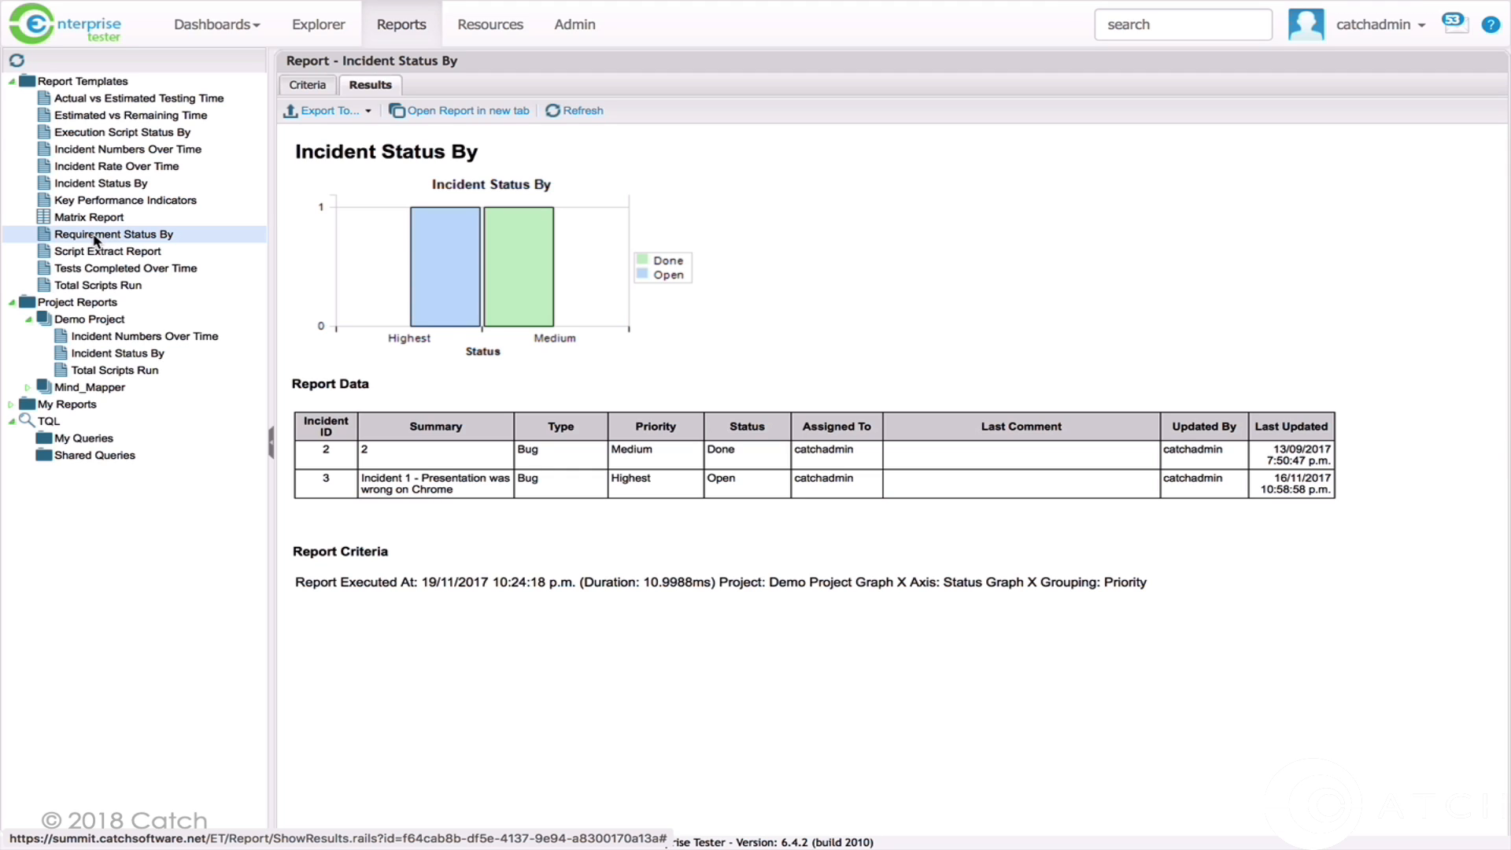
{"action": "left_click", "coordinate": [92, 256]}
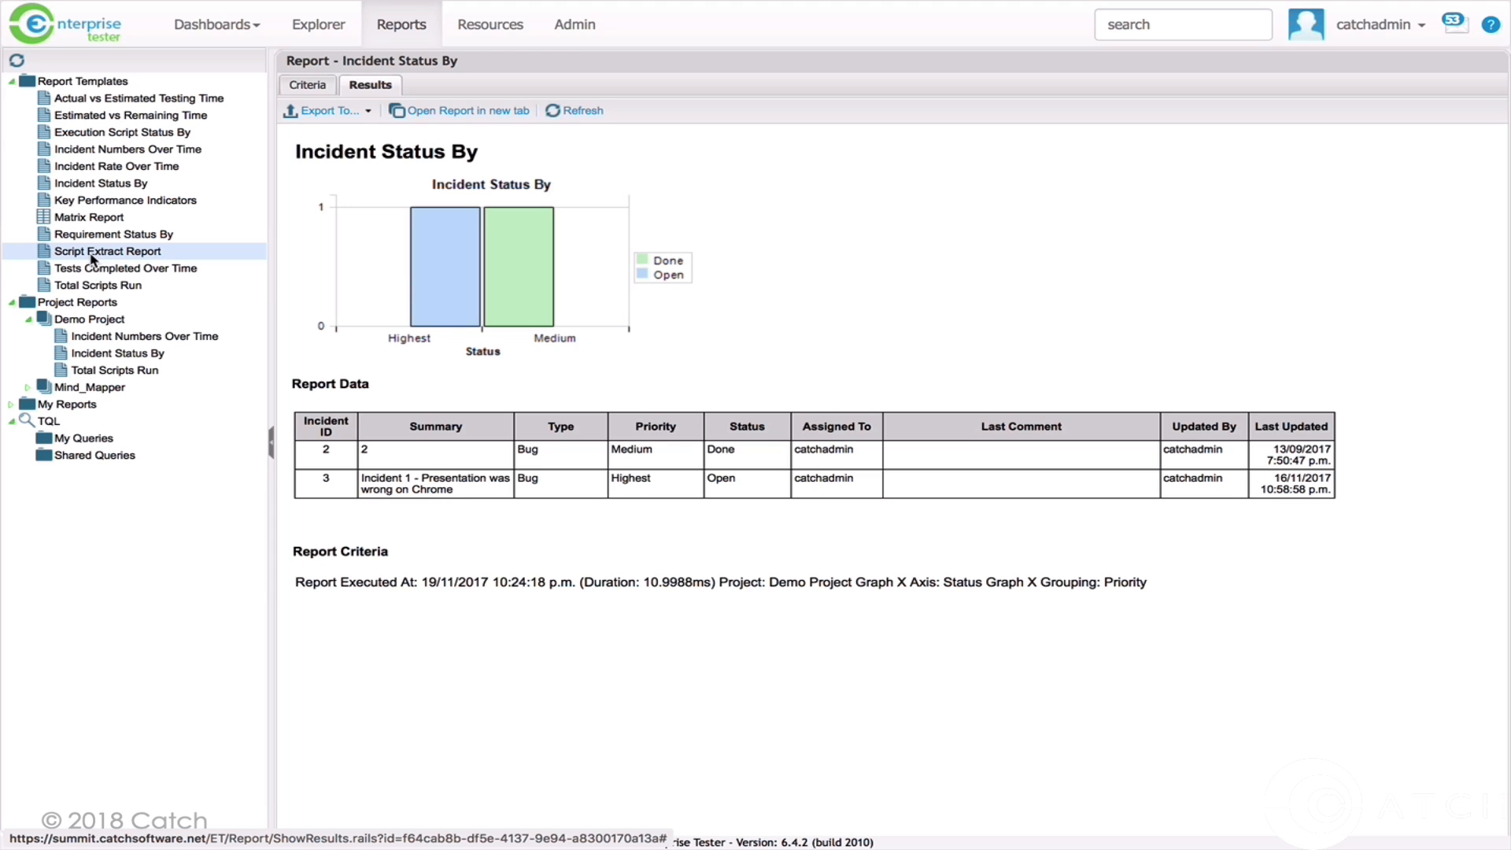
{"action": "left_click", "coordinate": [87, 285]}
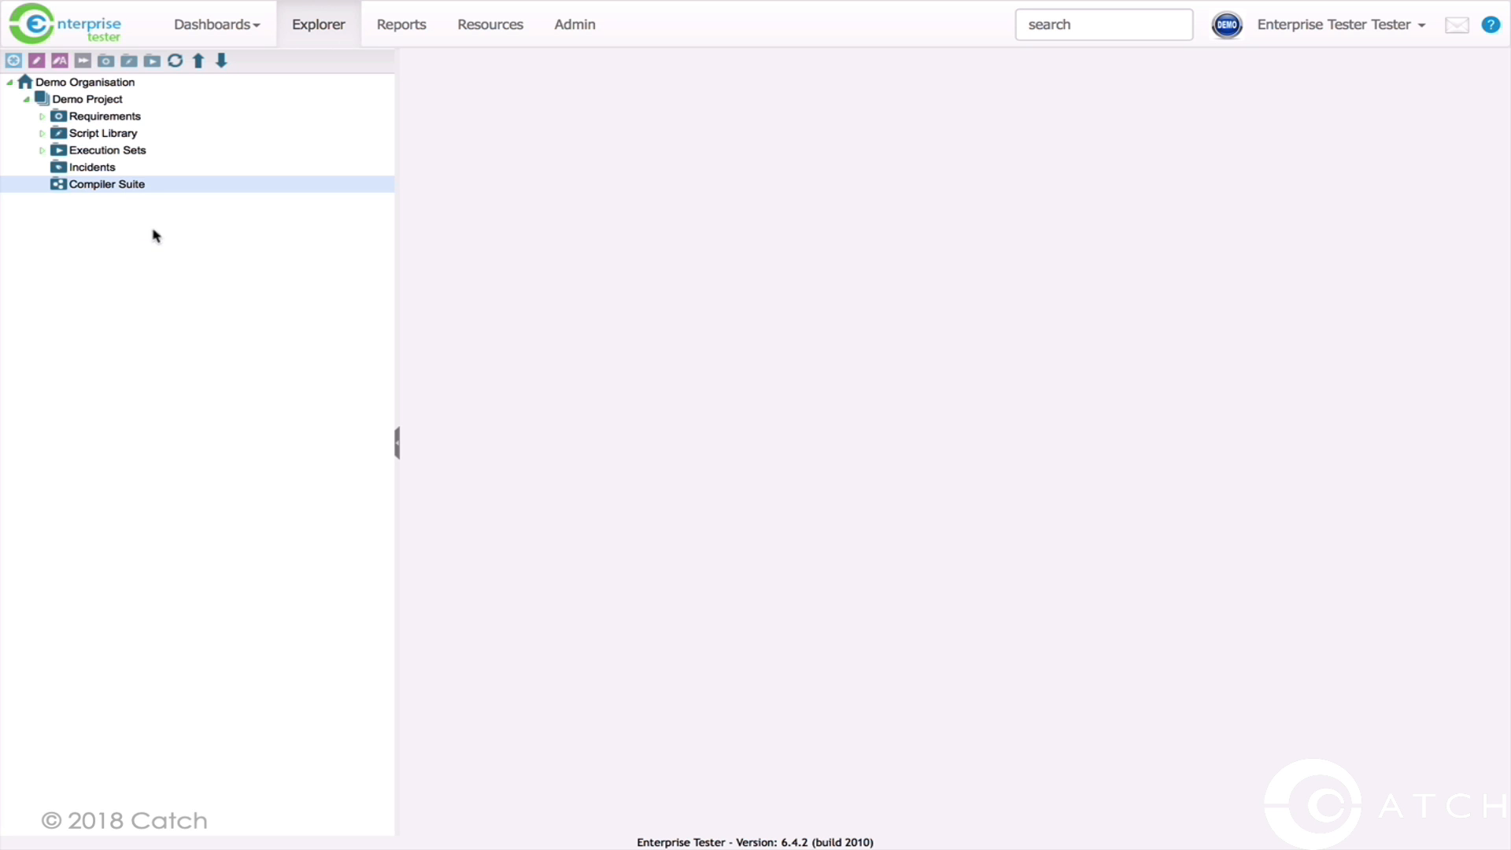
Add a "Whizzbang testing success" compiler template to the Compiler Suite with priority Critical, status Approved and type Smoke, and continue to its steps
{"action": "right_click", "coordinate": [121, 187]}
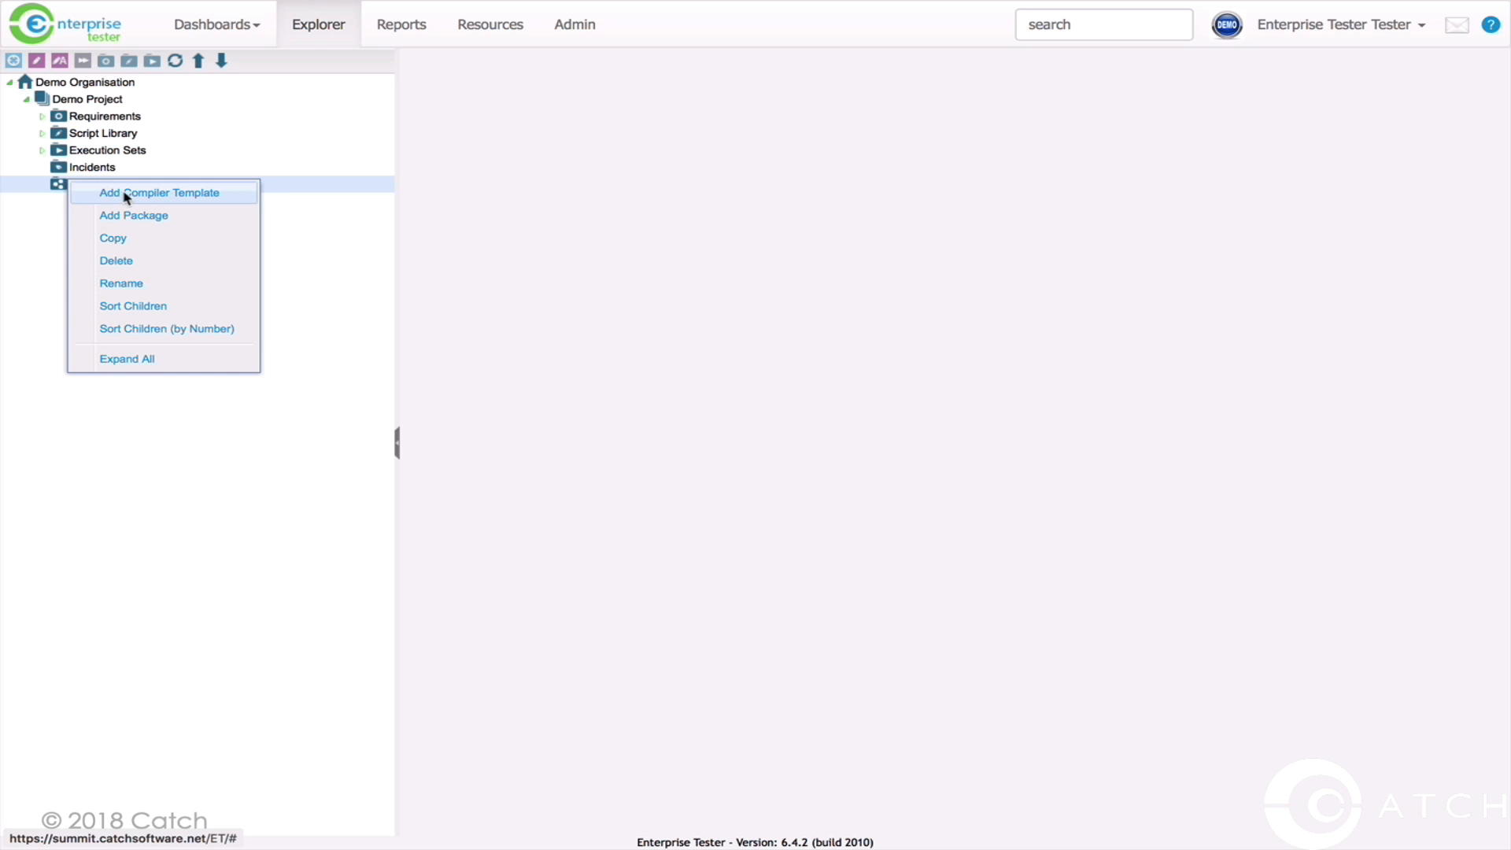
{"action": "left_click", "coordinate": [122, 194]}
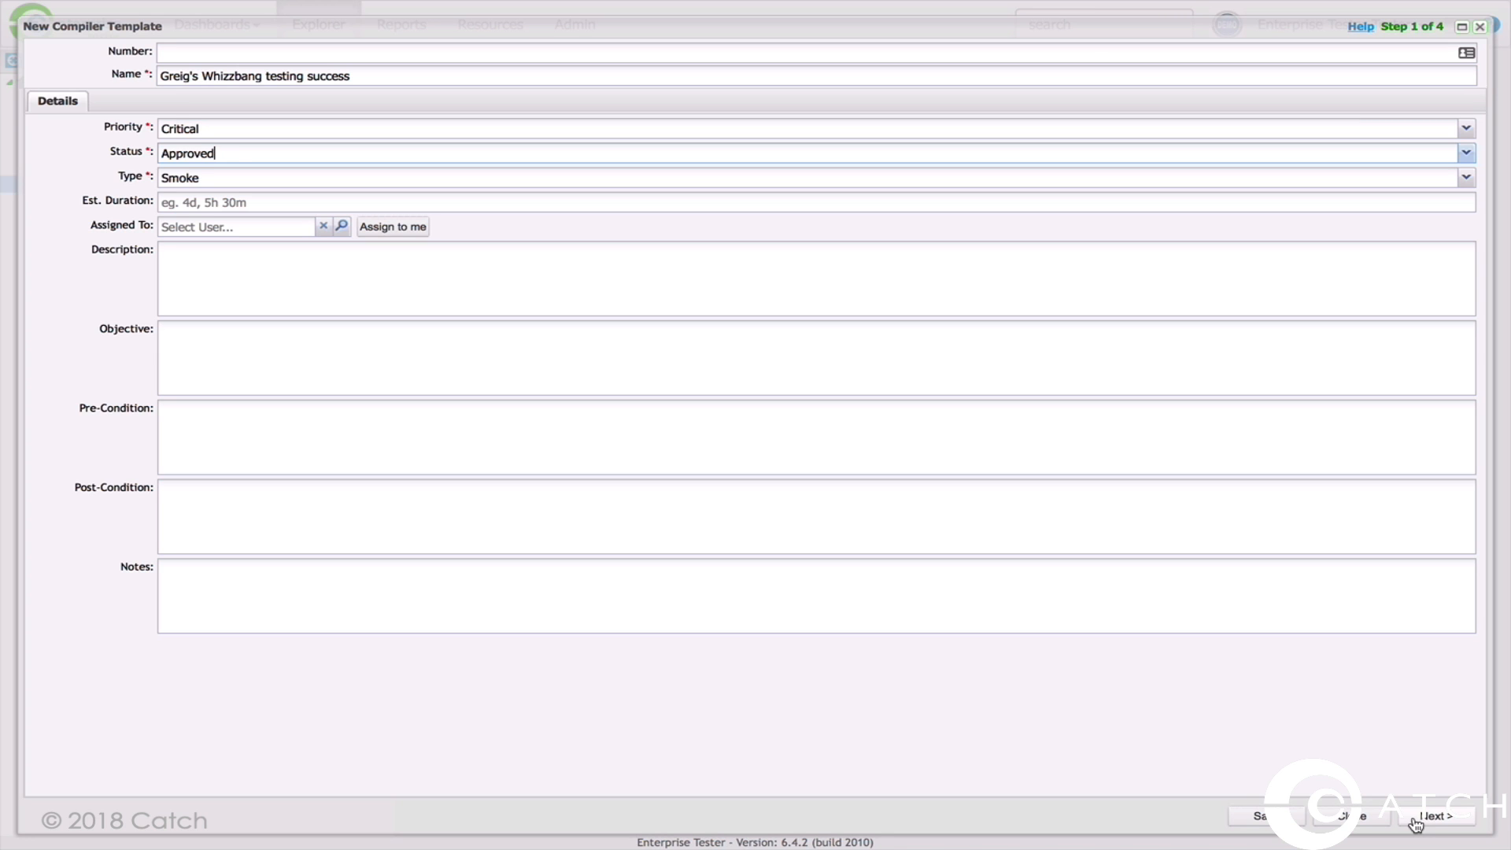
{"action": "left_click", "coordinate": [1416, 824]}
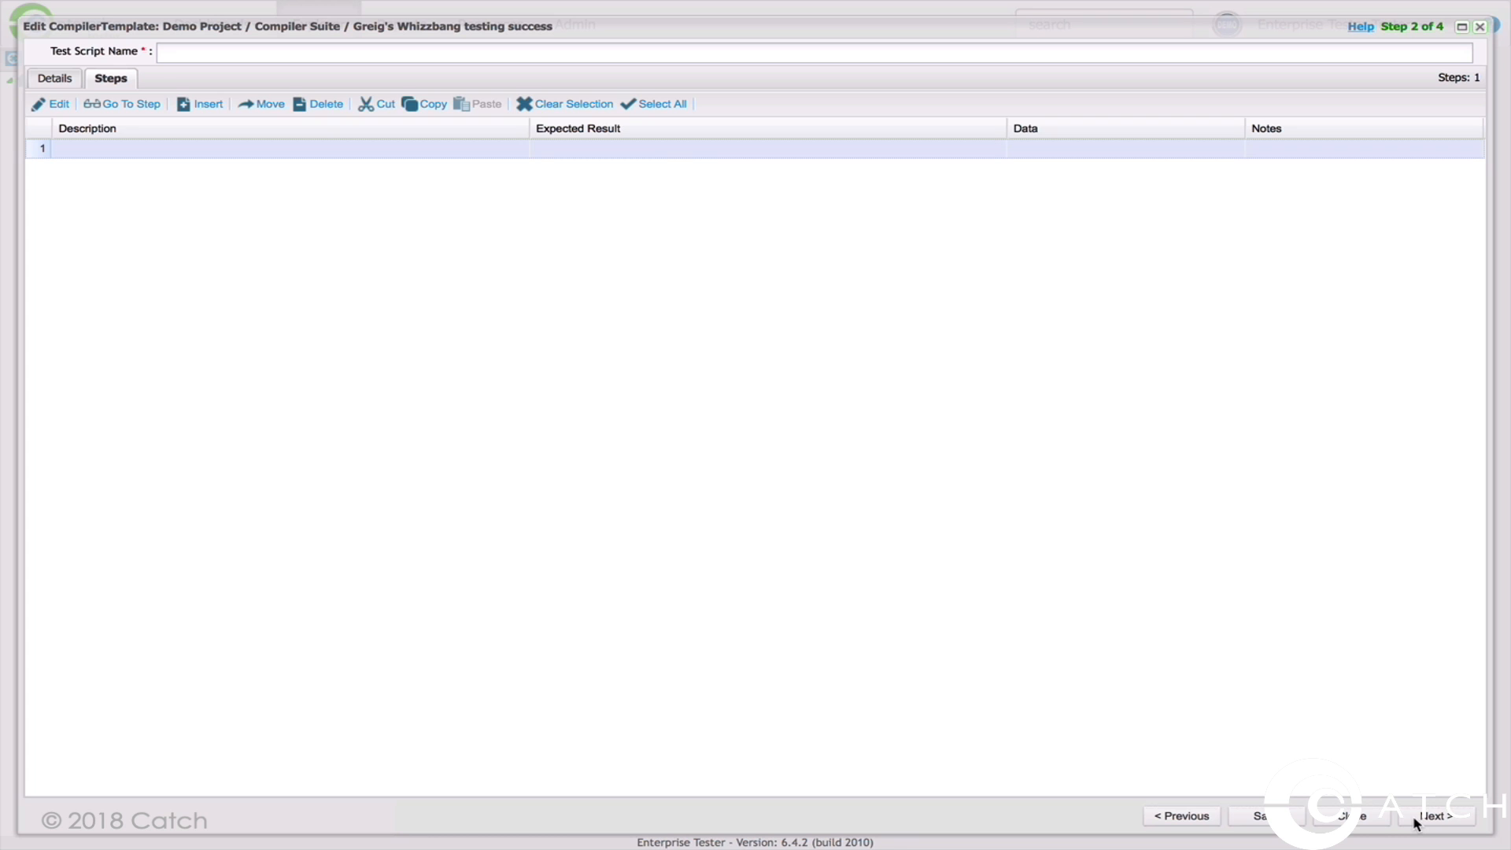
Name the test script "Accessing site for [browser] and [operatingsystem]" and add step "Access site using [browser] on [operatingsystem]" expecting "Accessing site through [browser] on [operatingsystem] is successful"
{"action": "left_click", "coordinate": [175, 56]}
{"action": "type", "text": "[variable"}
{"action": "type", "text": "]"}
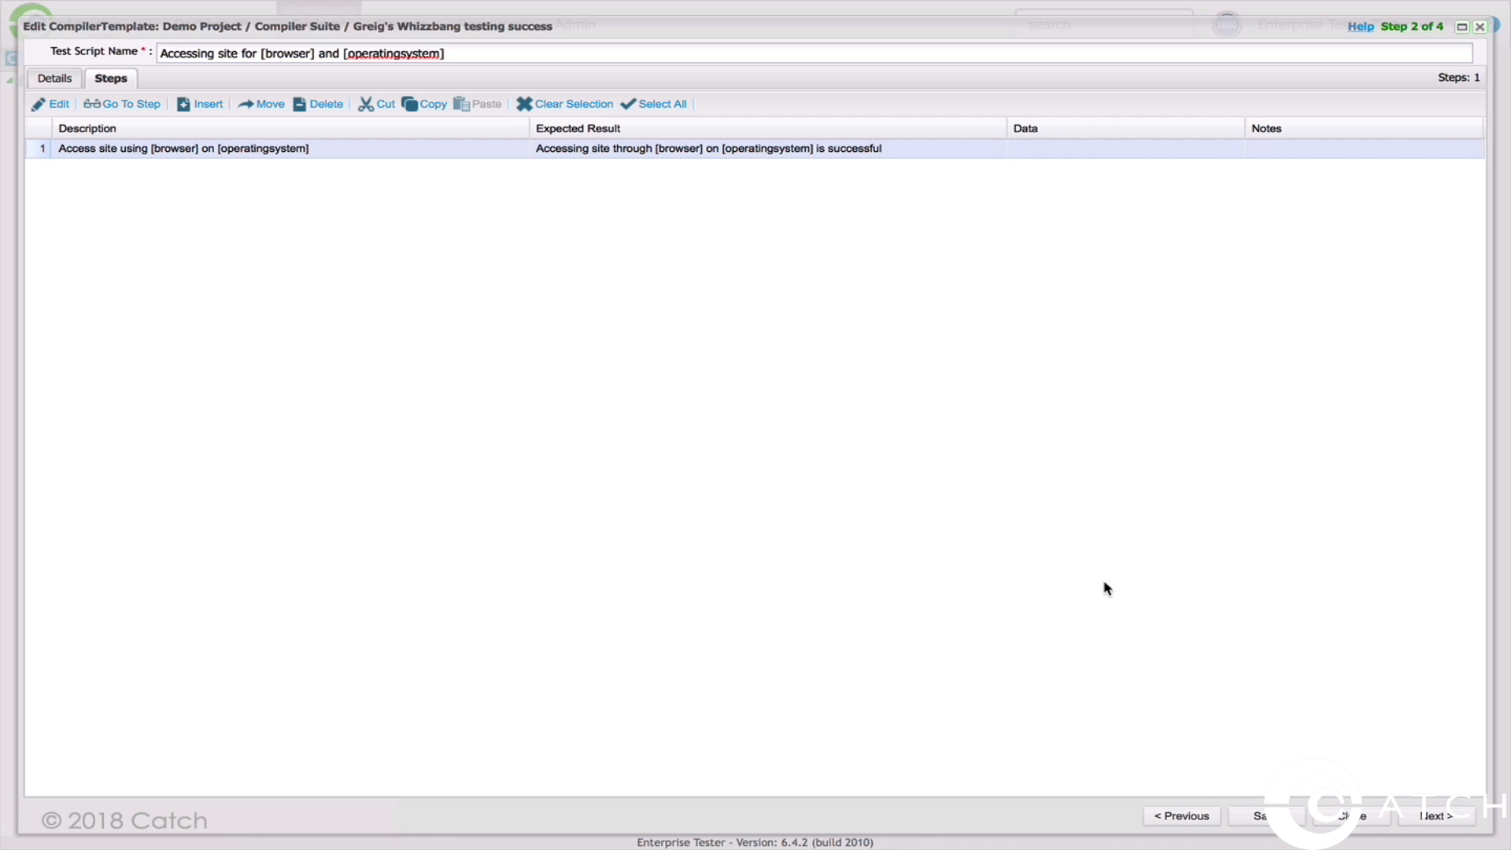
Fill the template's data with operatingsystem values Windows, macOS and Linux, and browser values Firefox, Safari, Chrome, Edge and Opera
{"action": "left_click", "coordinate": [1426, 819]}
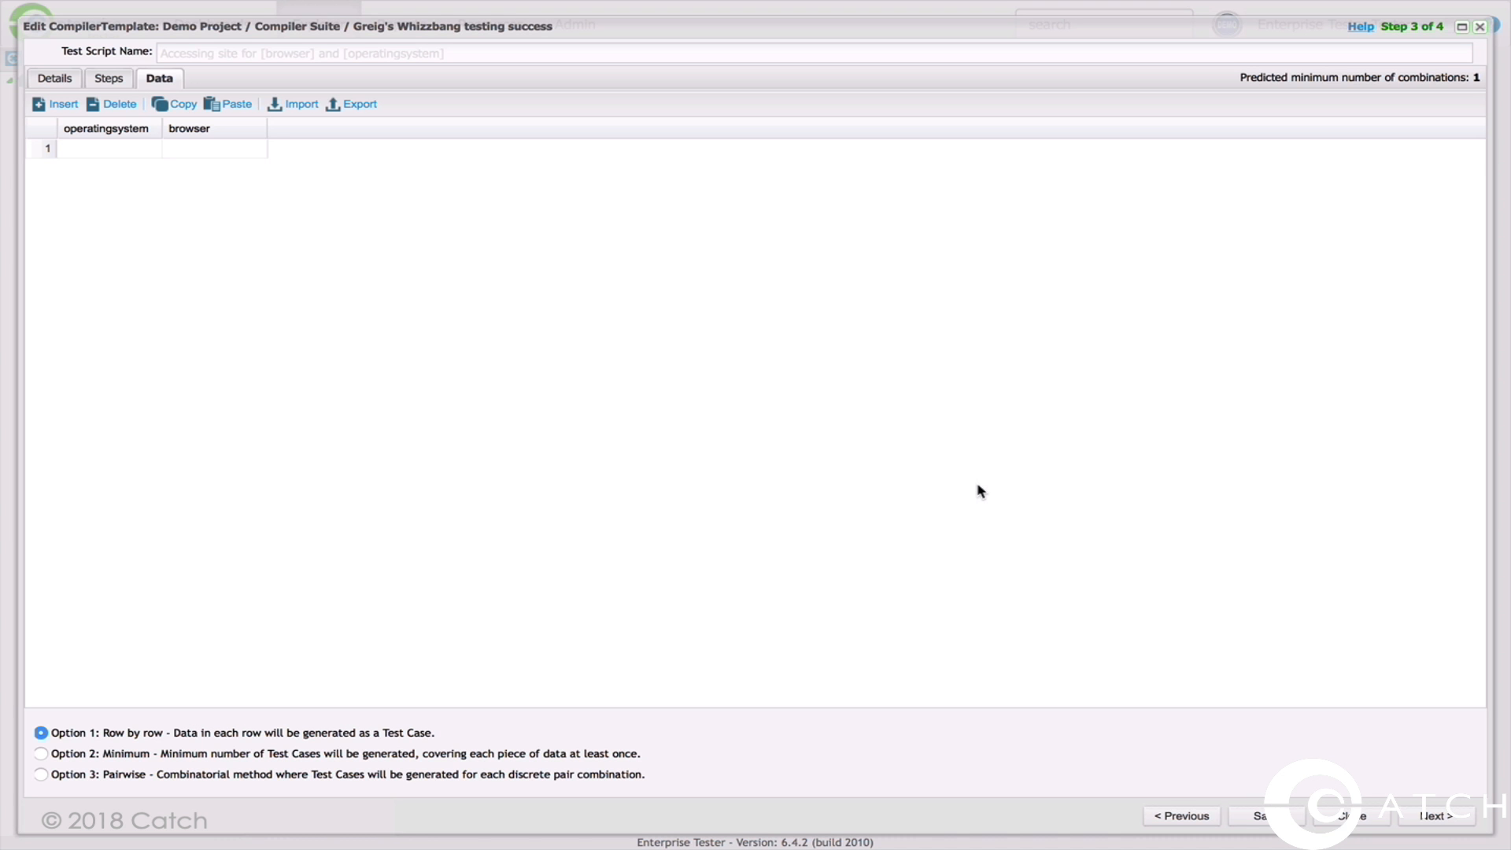
{"action": "left_click", "coordinate": [124, 153]}
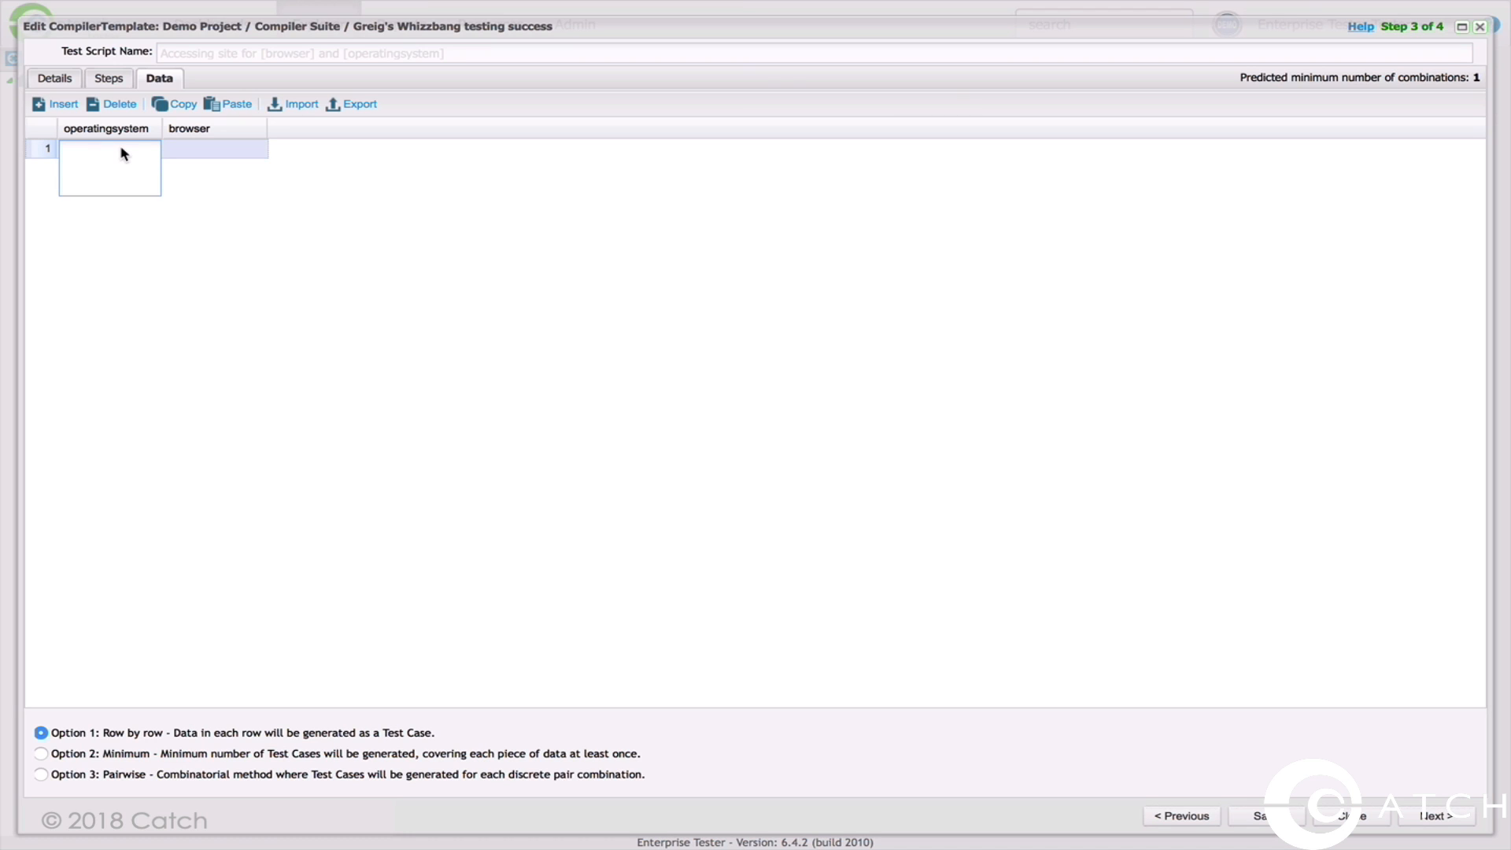
{"action": "type", "text": "Windows\tFirefox macOS\tSafari Linux\tChrome \tEdge \tOpera"}
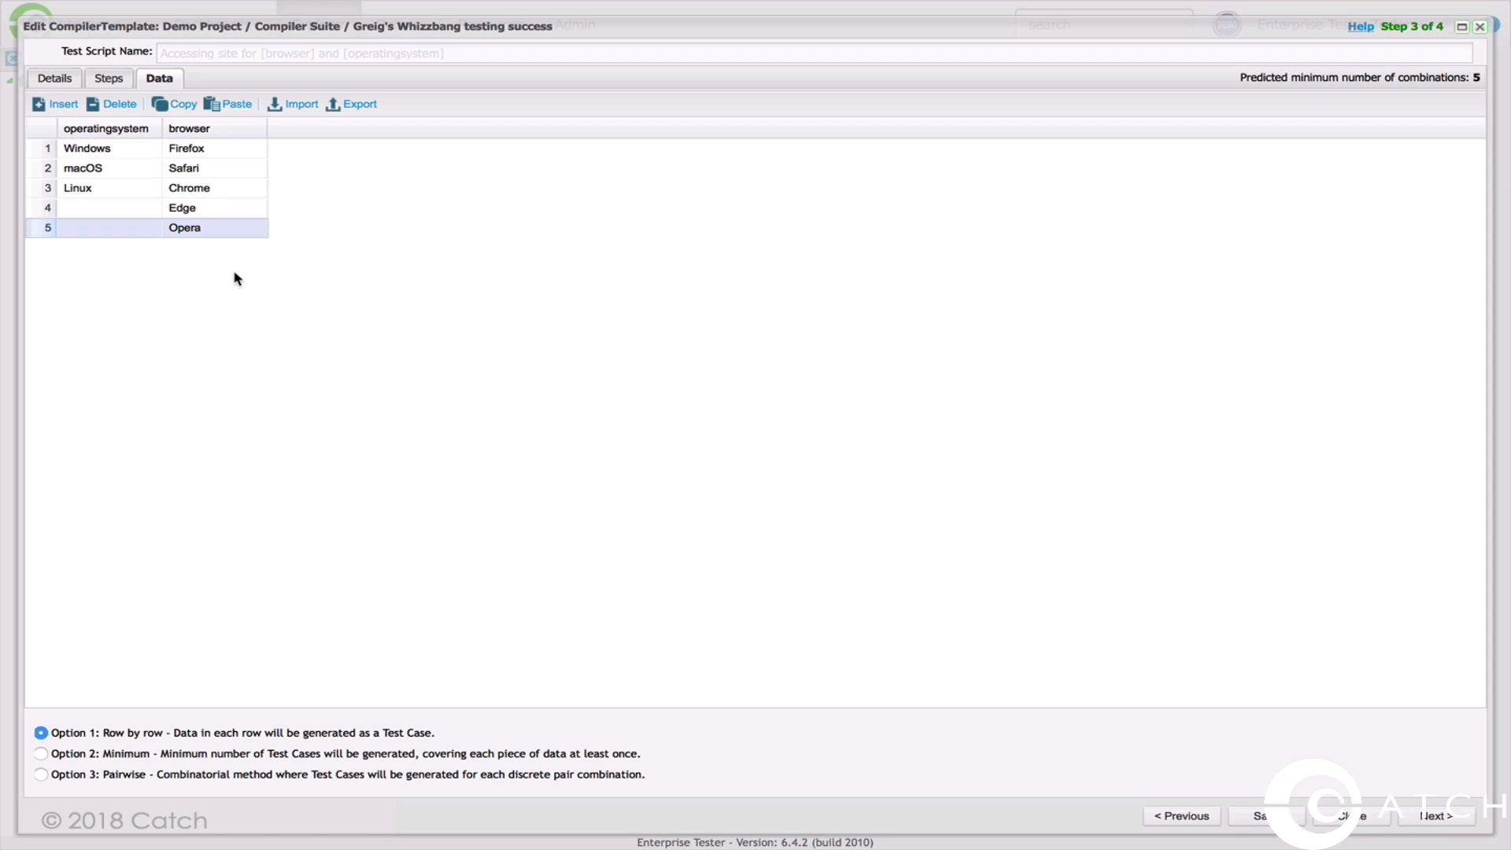
Set the combination method to Option 3: Pairwise, and preview the resulting test scripts
{"action": "left_click", "coordinate": [76, 757]}
{"action": "left_click", "coordinate": [88, 776]}
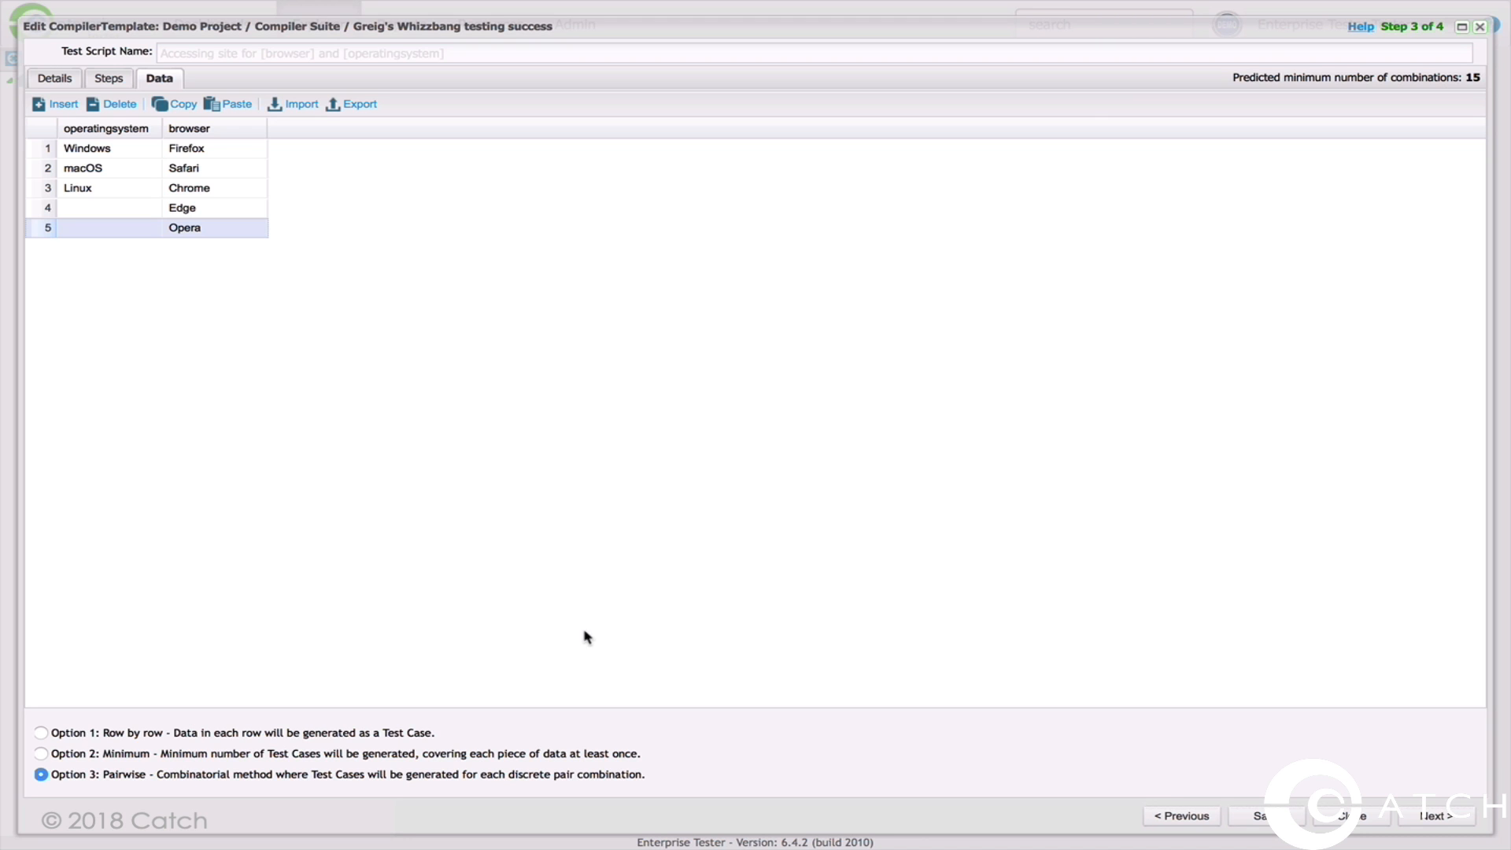
{"action": "left_click", "coordinate": [1438, 815]}
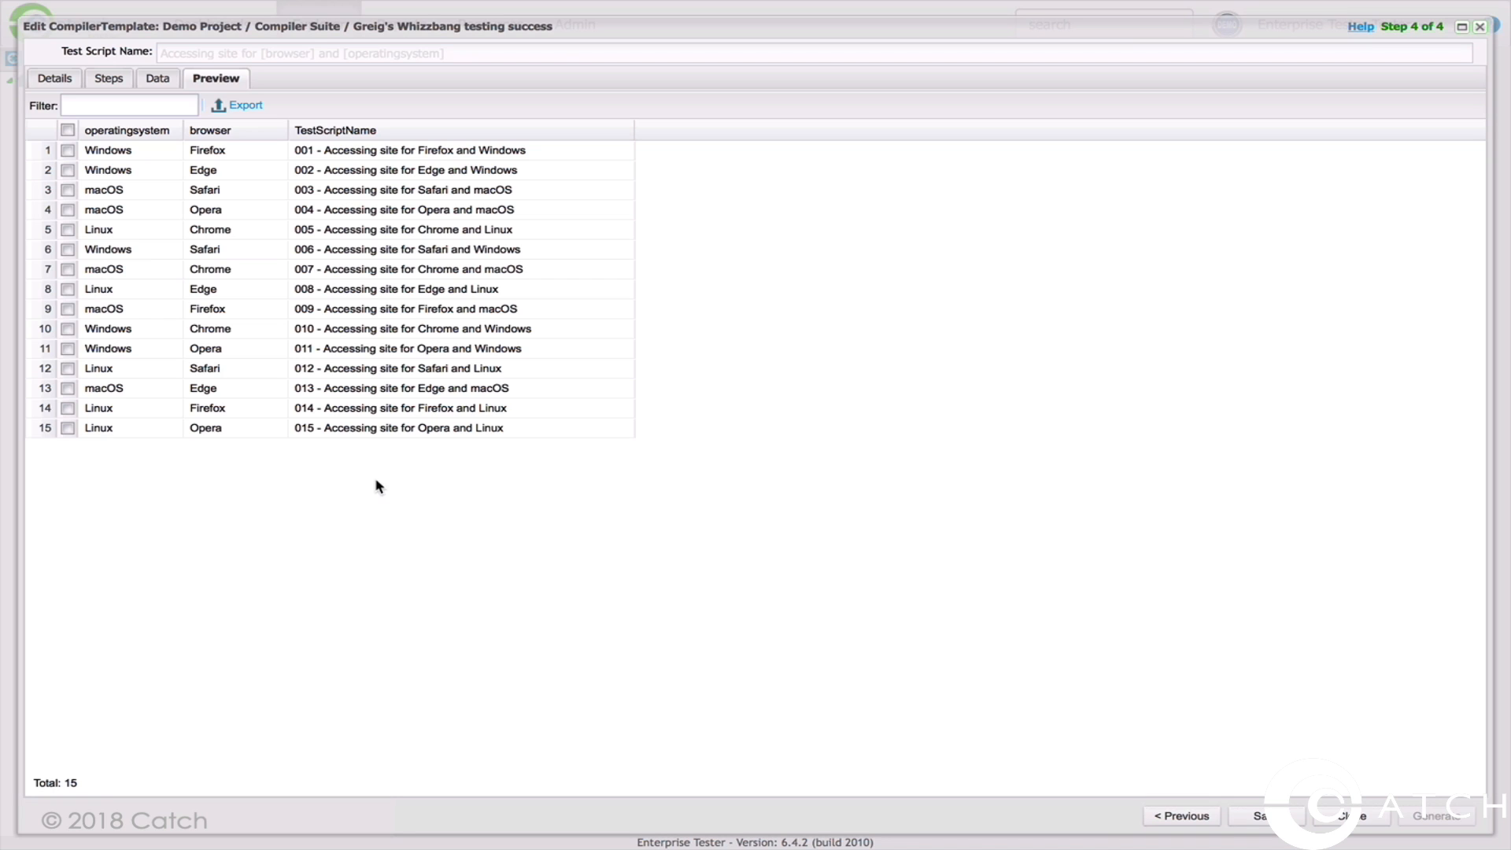
Review the template's data again without saving changes, and return to the preview of test scripts
{"action": "left_click", "coordinate": [154, 82]}
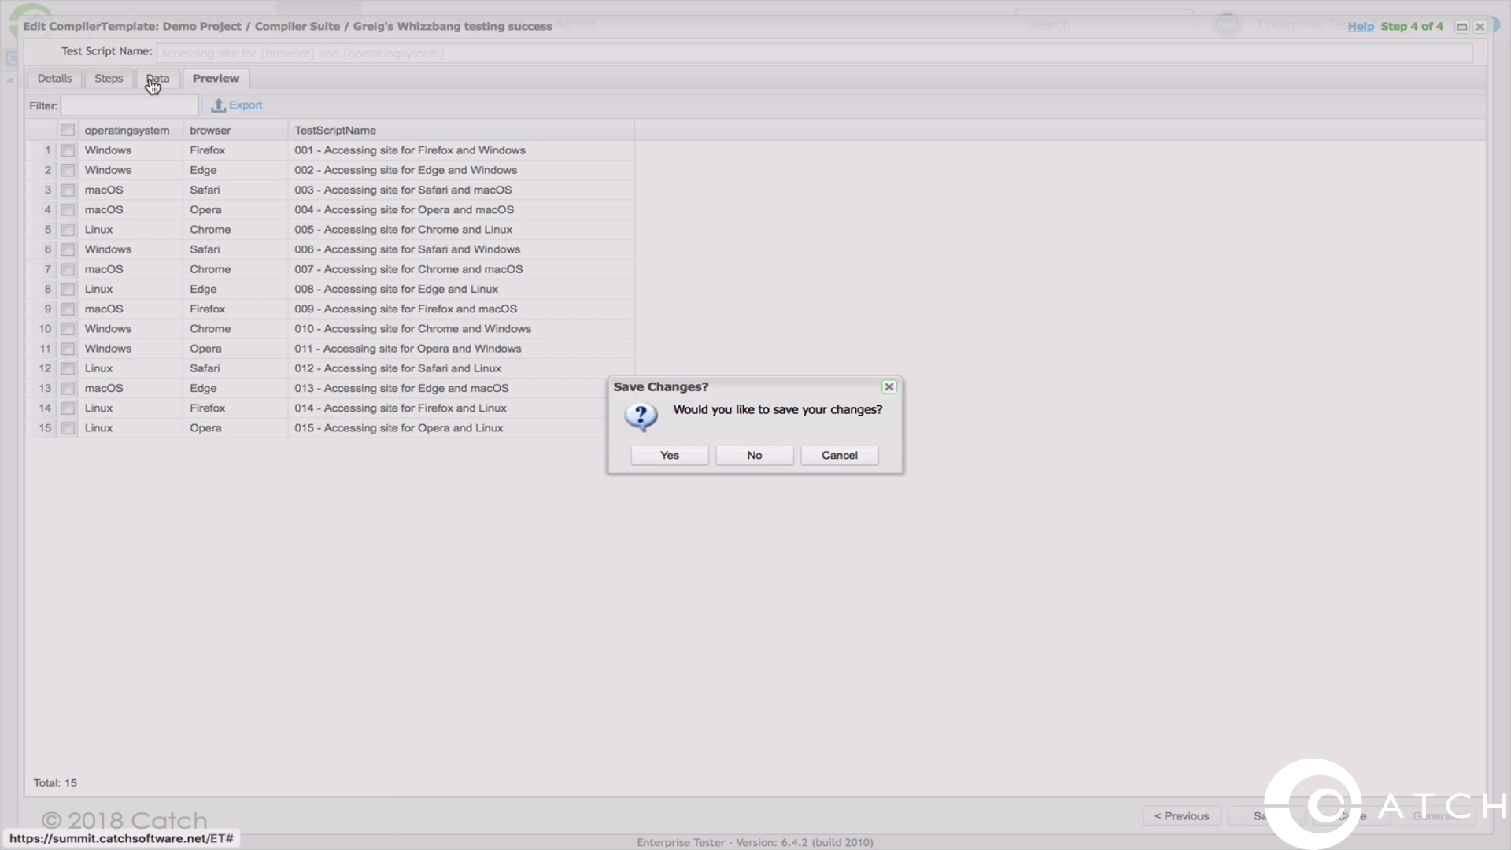
{"action": "left_click", "coordinate": [735, 455]}
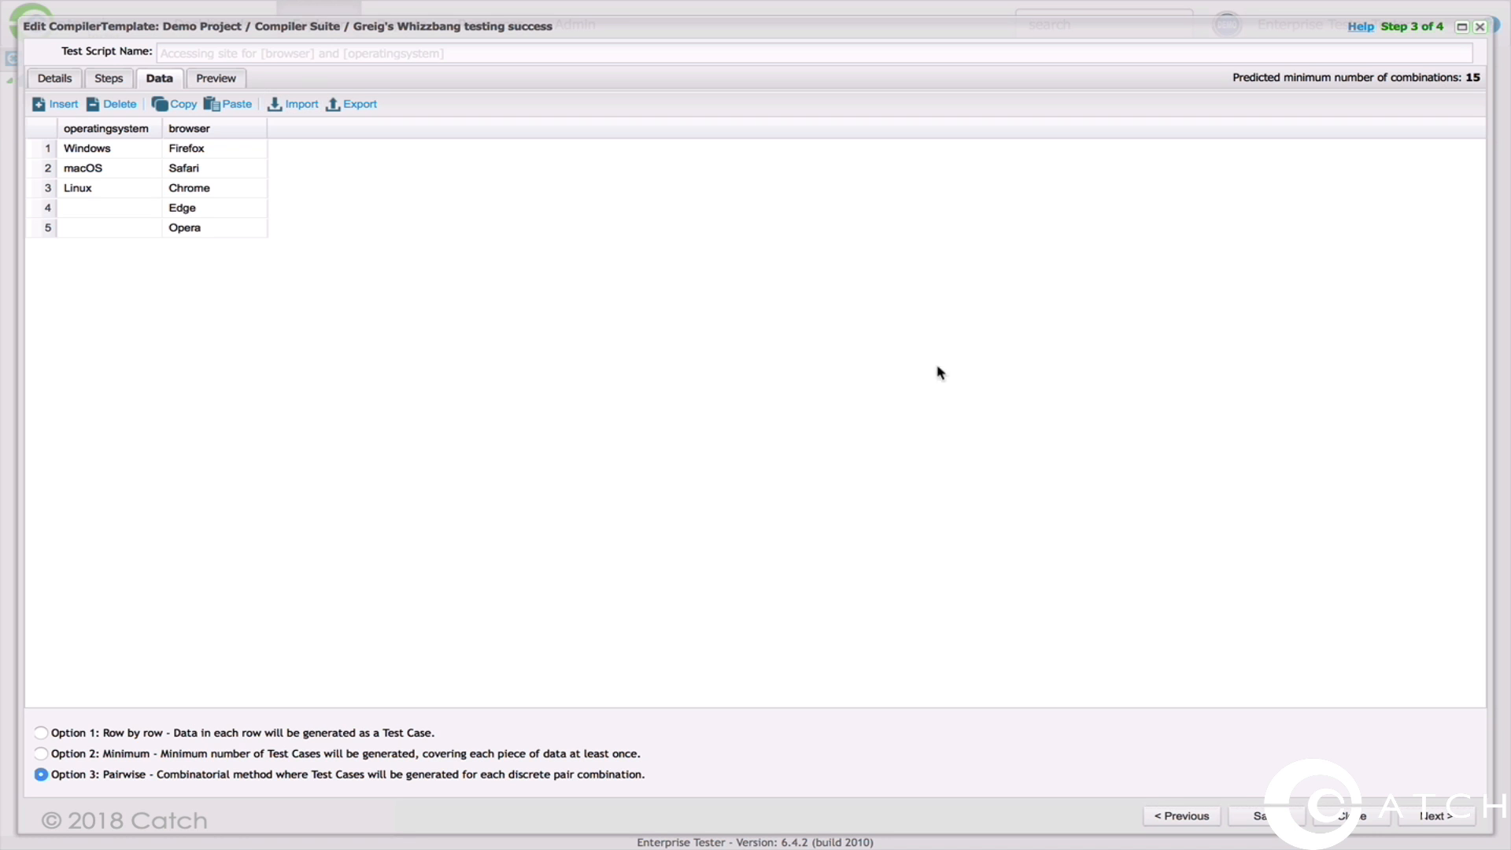
{"action": "left_click", "coordinate": [213, 79]}
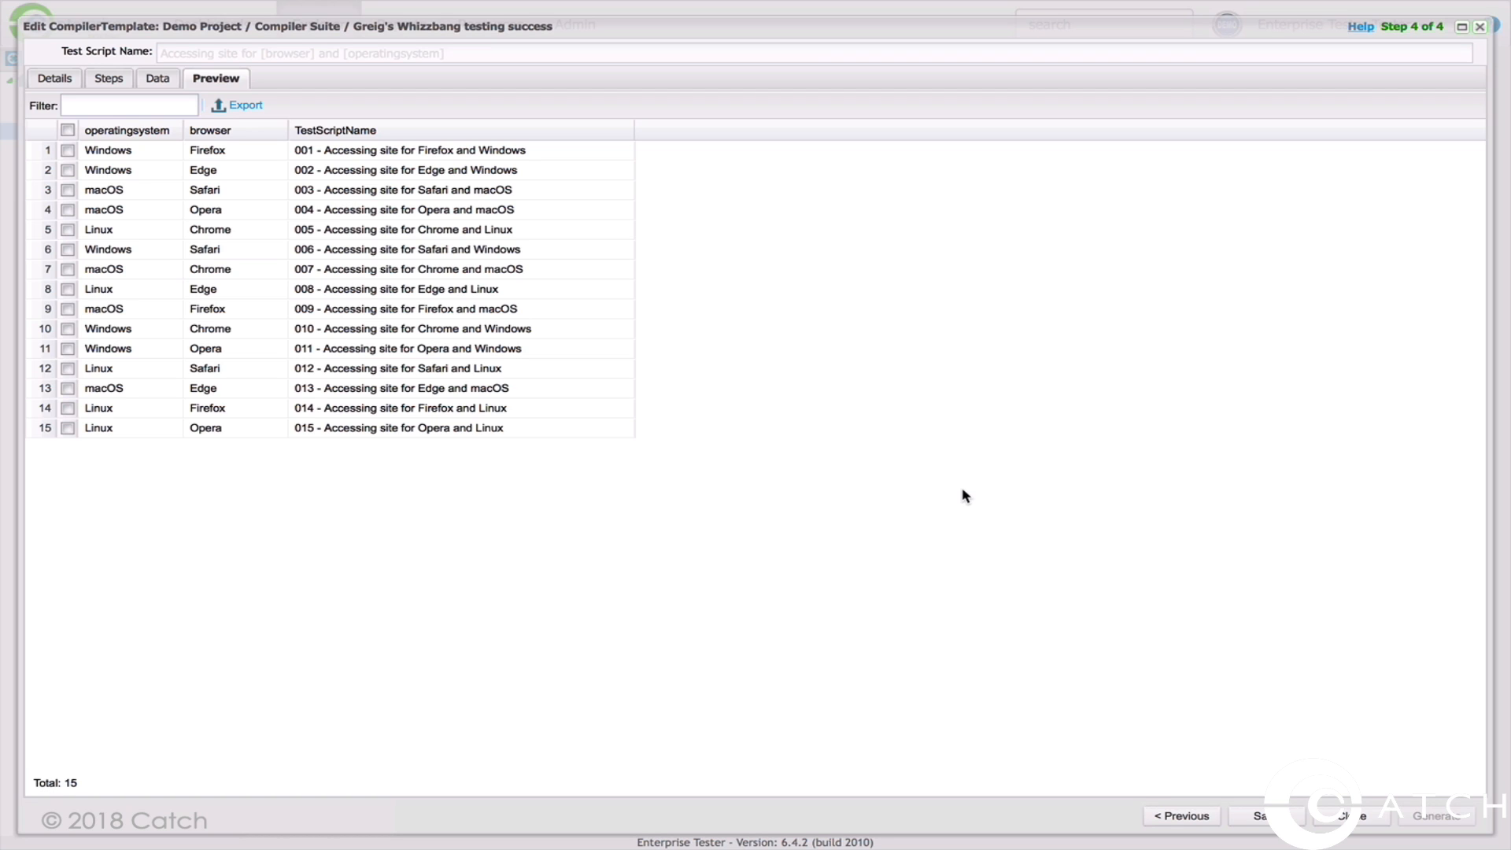
Select all previewed test scripts and generate them into the Design package of Demo Project's Script Library
{"action": "left_click", "coordinate": [68, 130]}
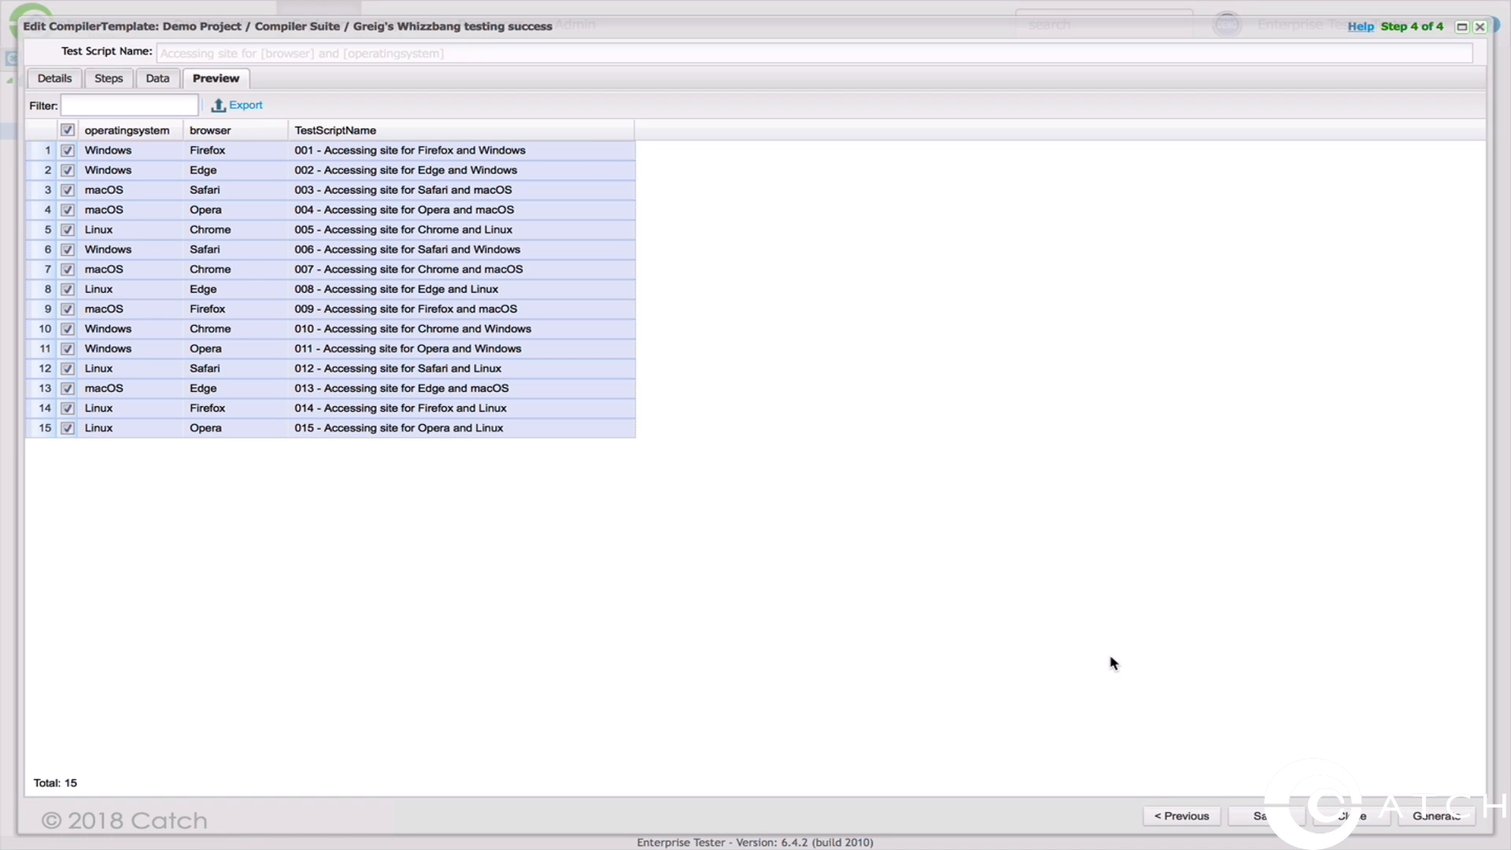
{"action": "left_click", "coordinate": [1436, 816]}
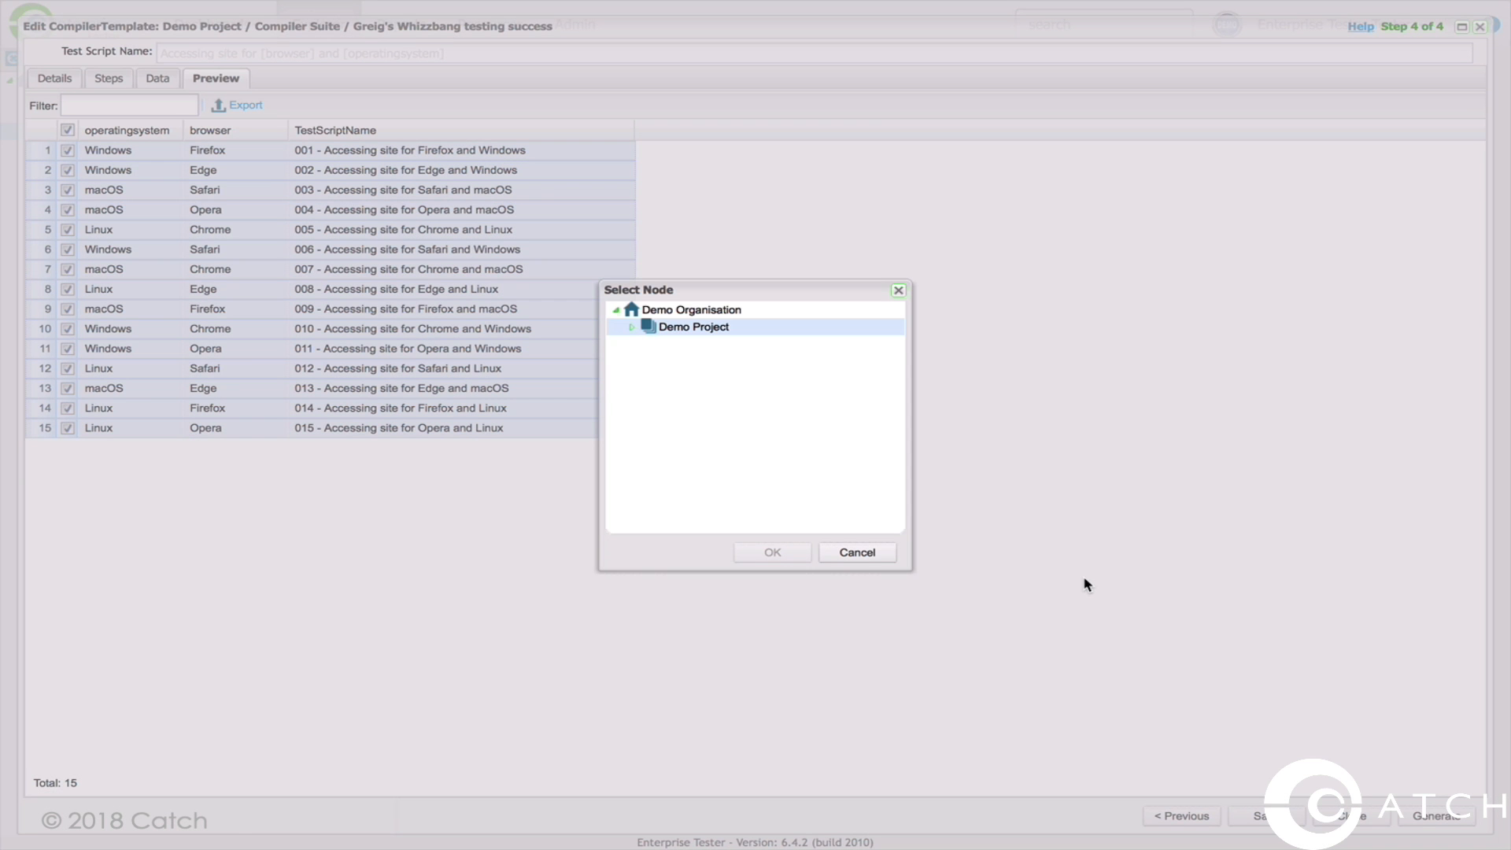
{"action": "left_click", "coordinate": [634, 328]}
{"action": "left_click", "coordinate": [648, 346]}
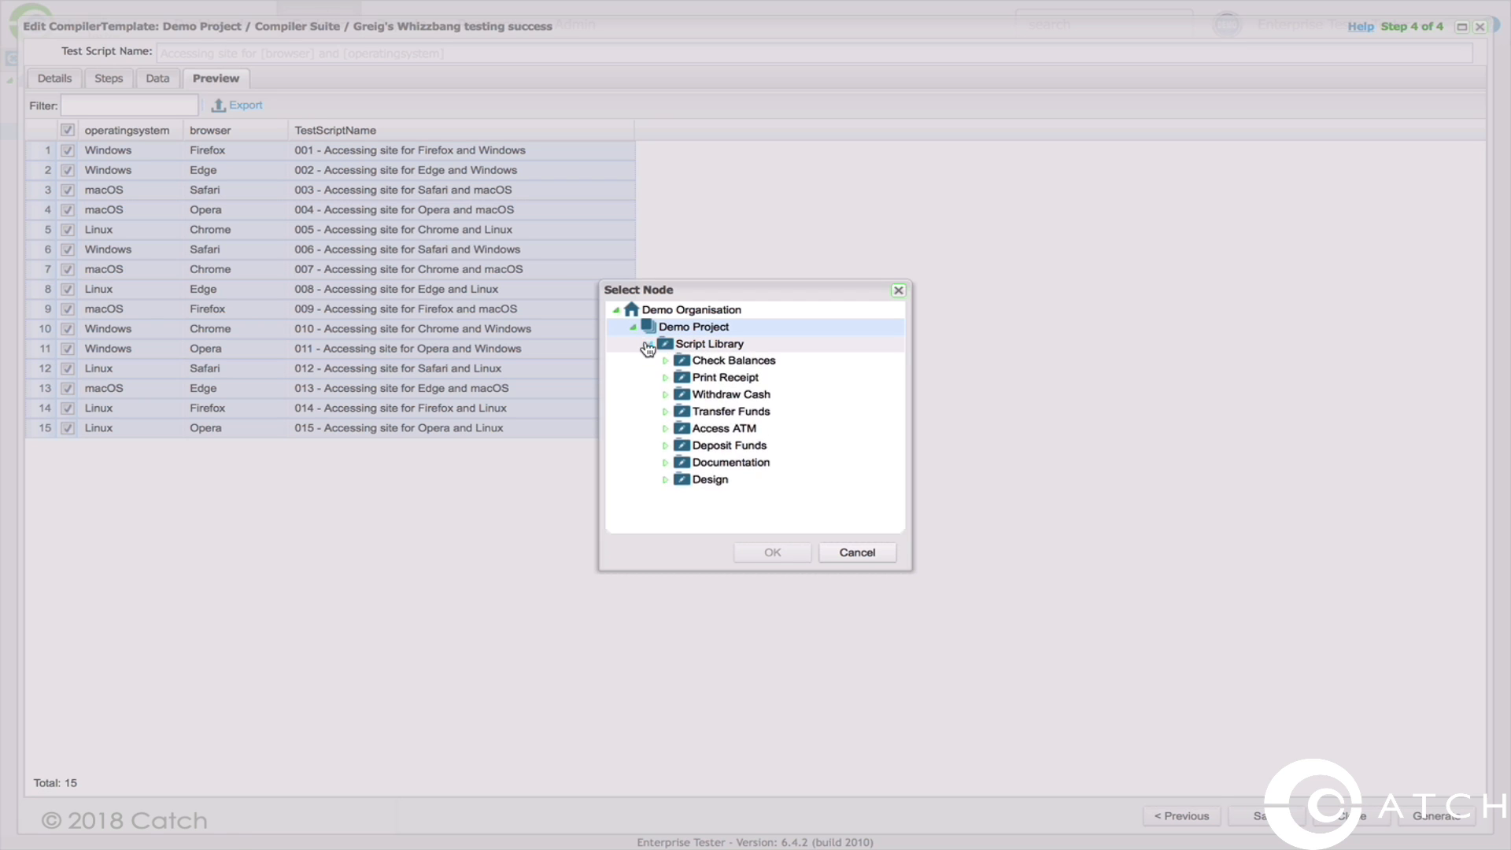
{"action": "left_click", "coordinate": [729, 480]}
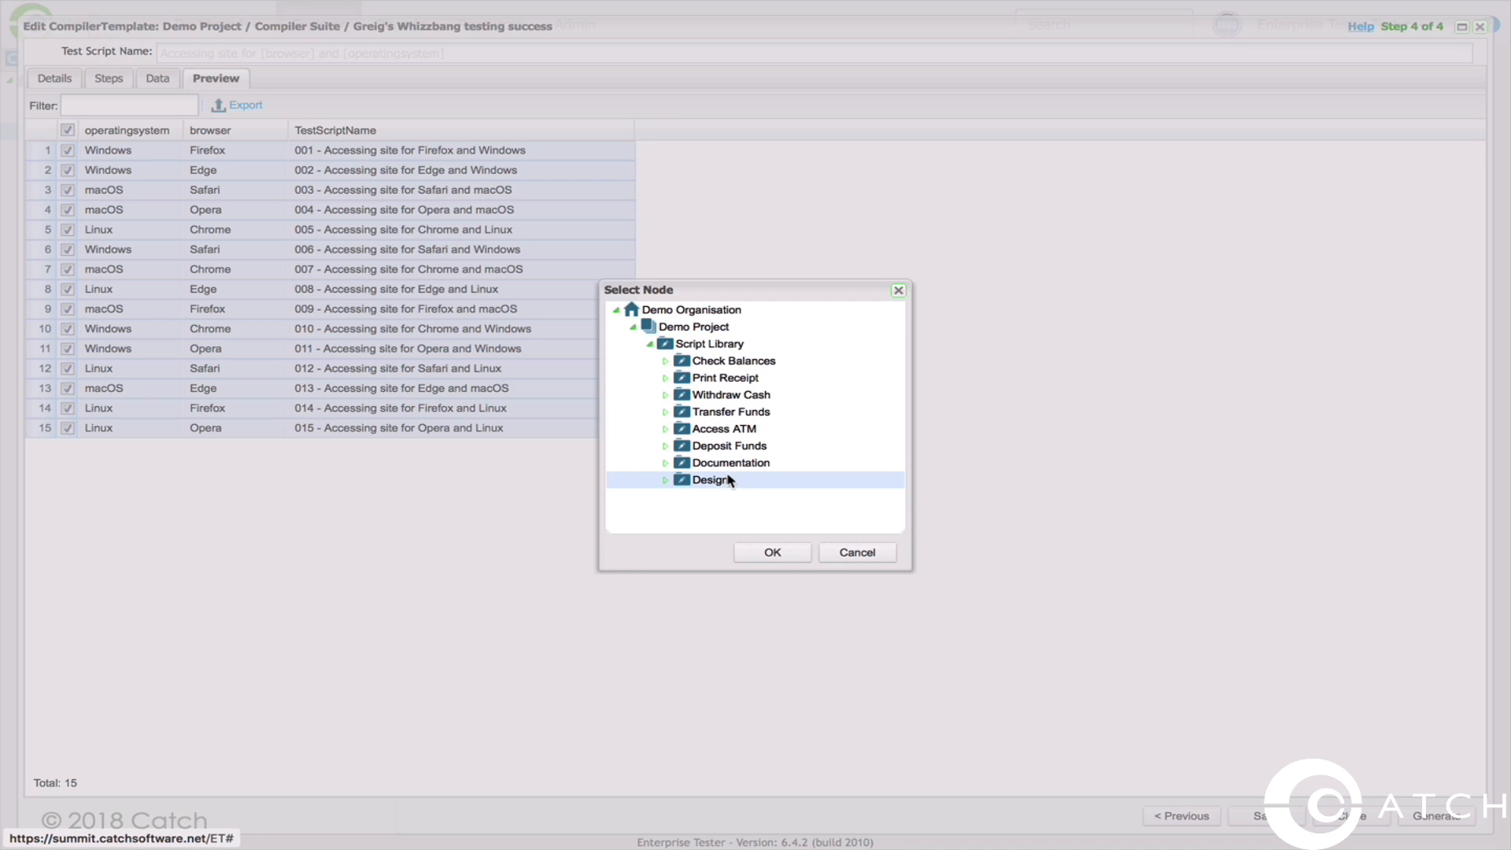
{"action": "left_click", "coordinate": [769, 554]}
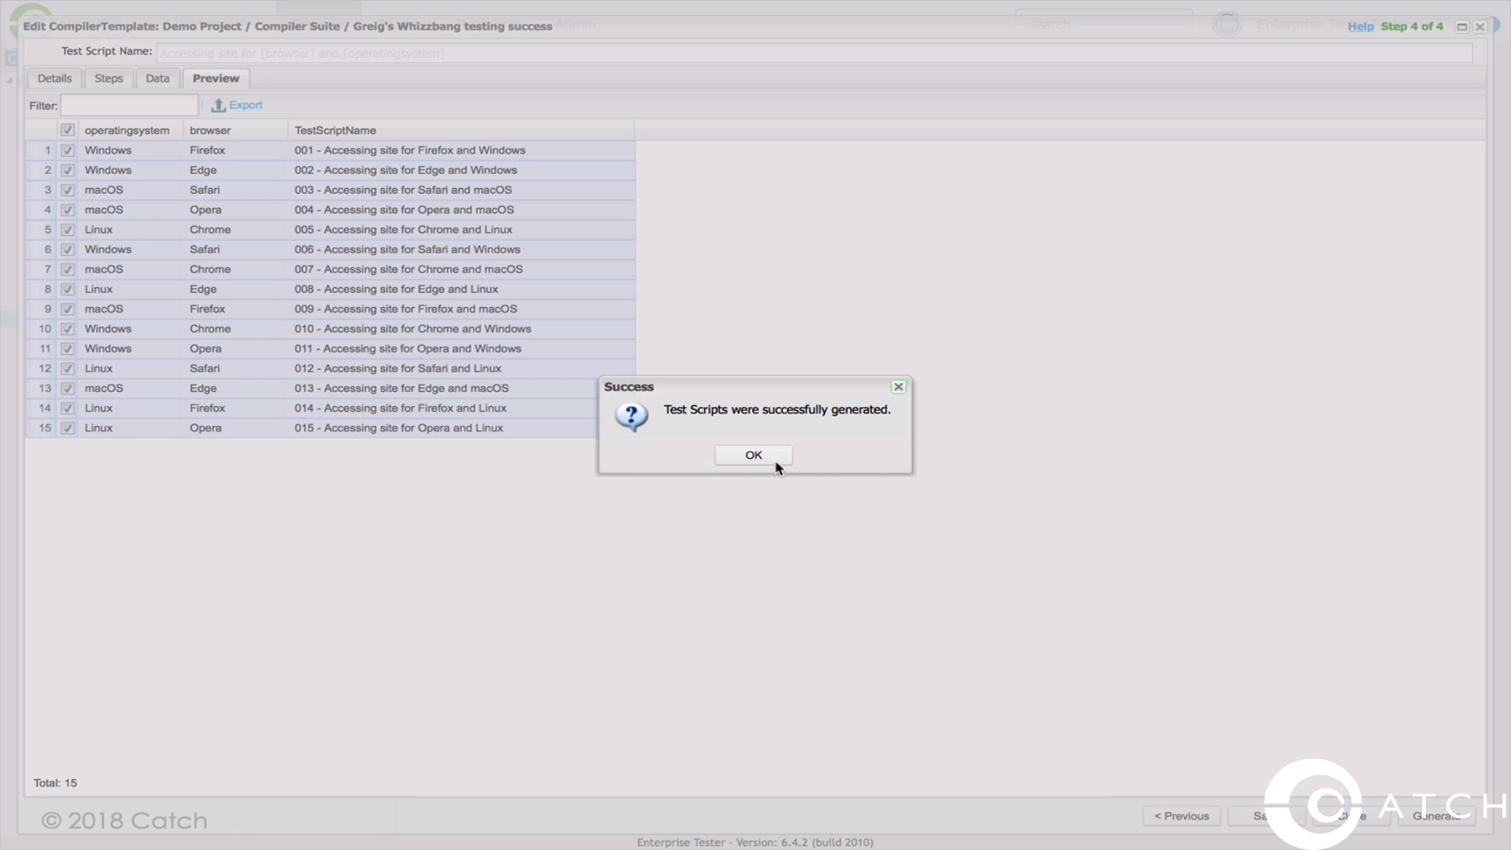
{"action": "left_click", "coordinate": [753, 457]}
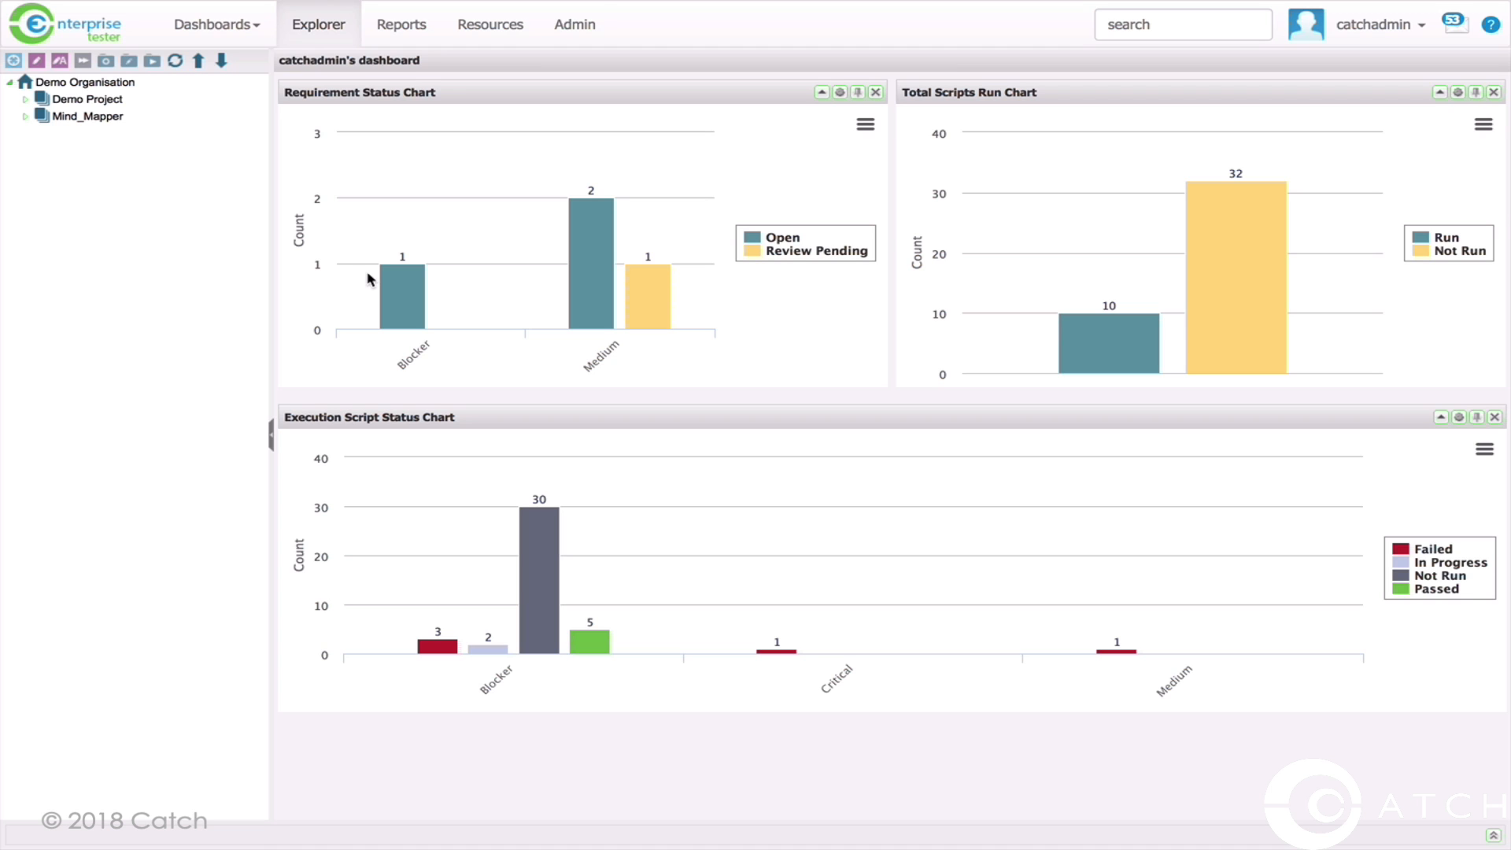
Open the risk configuration of Demo Project in the administration area
{"action": "left_click", "coordinate": [577, 26]}
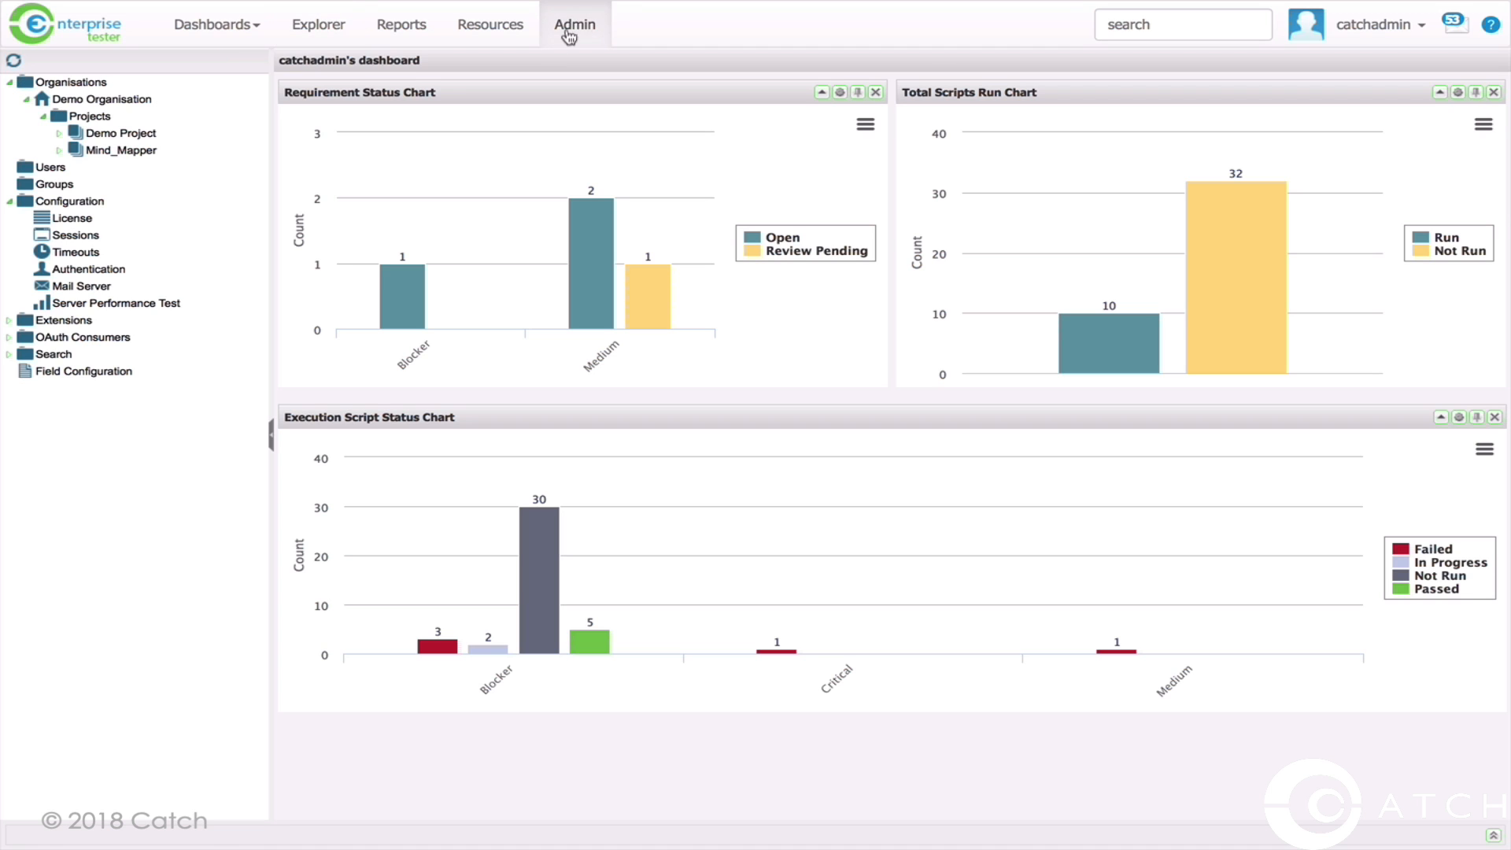
{"action": "left_click", "coordinate": [118, 134]}
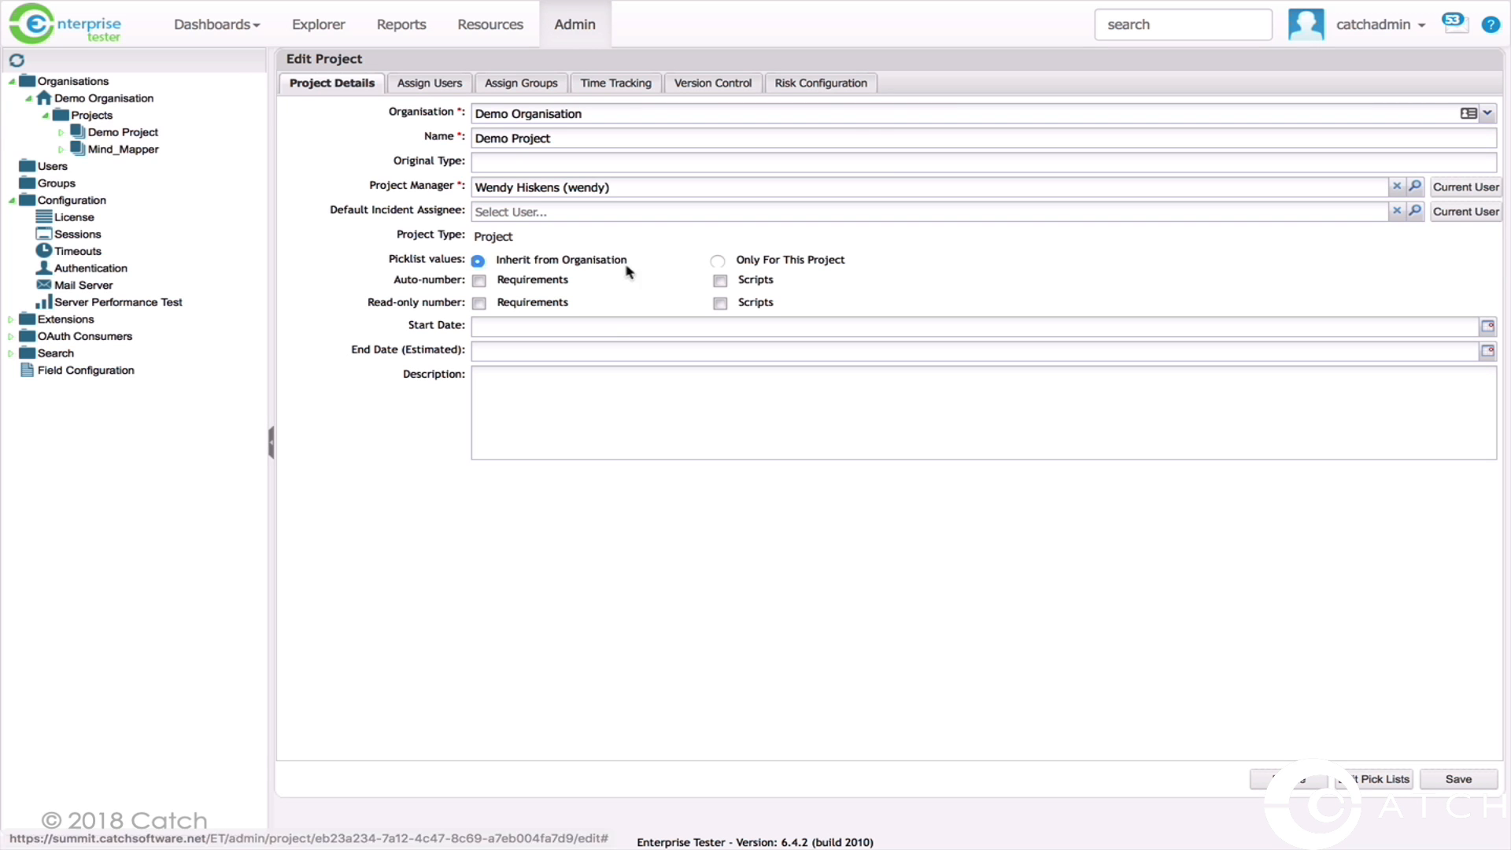
{"action": "left_click", "coordinate": [834, 87]}
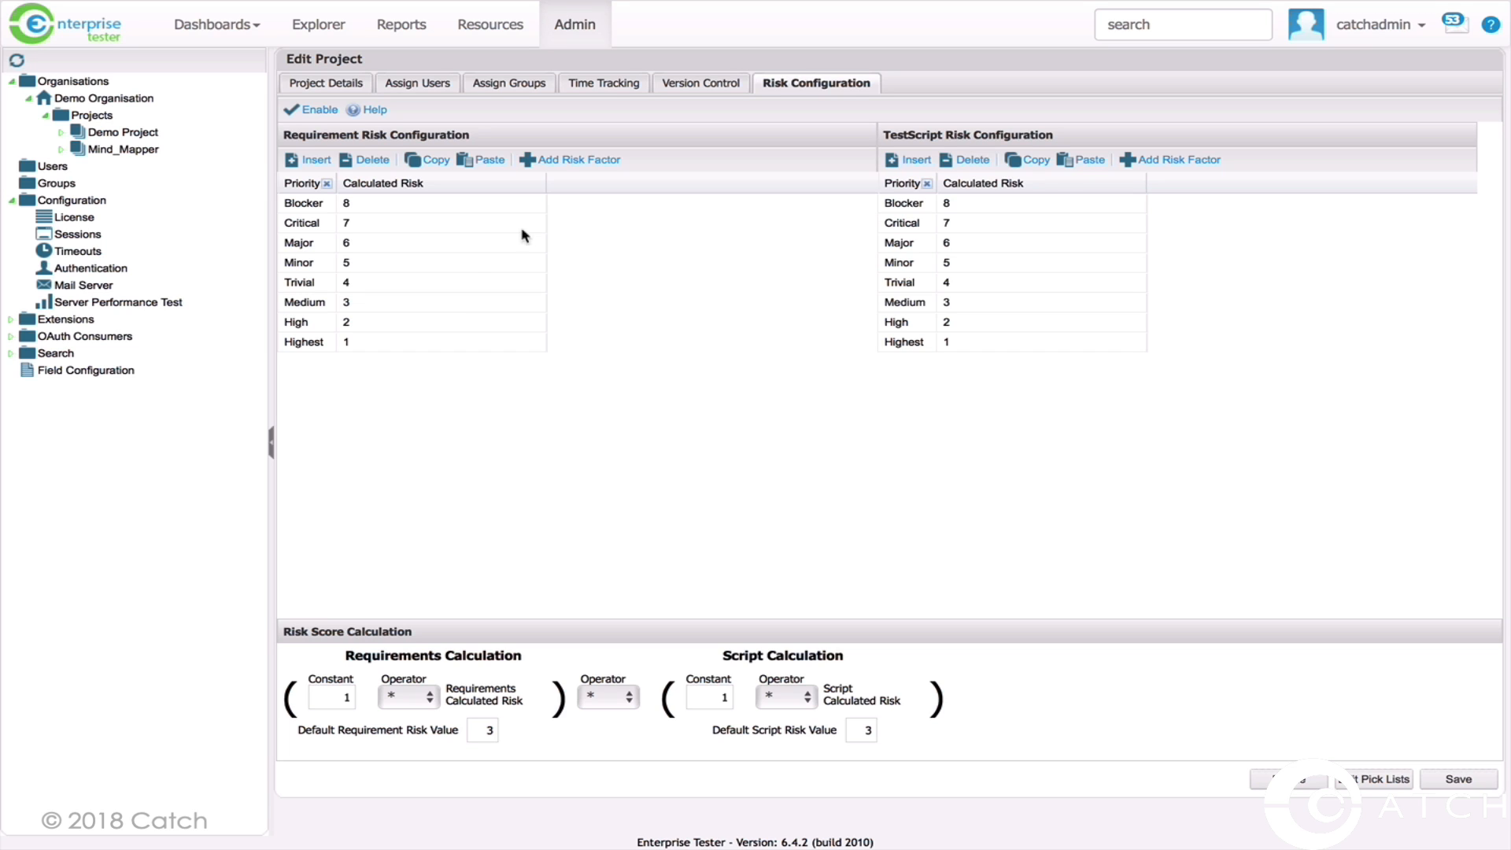
Check which risk factors can be added to the requirement risk configuration, without adding one
{"action": "left_click", "coordinate": [561, 162]}
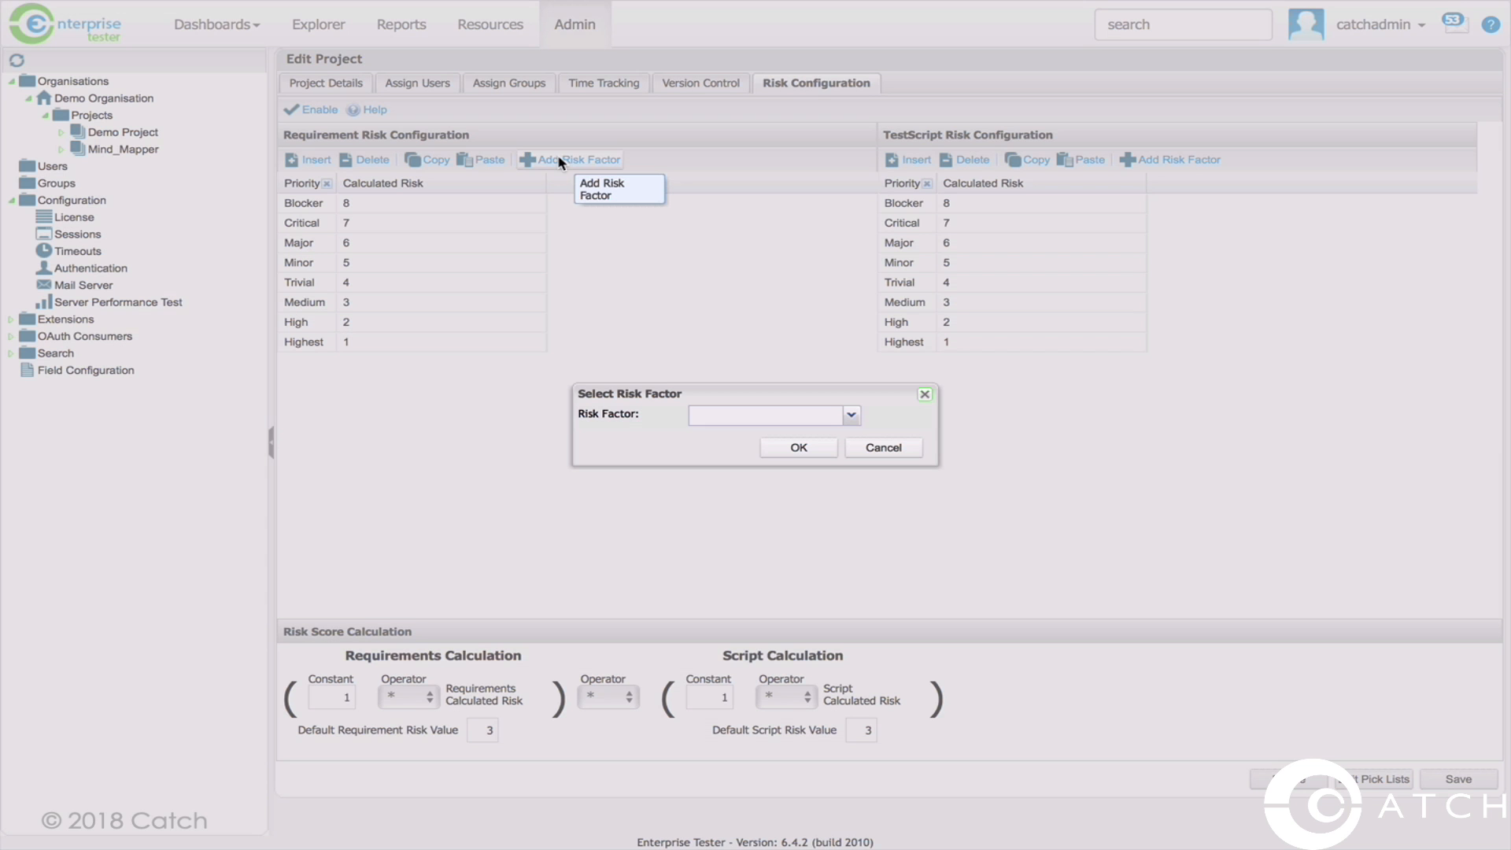
{"action": "left_click", "coordinate": [851, 417]}
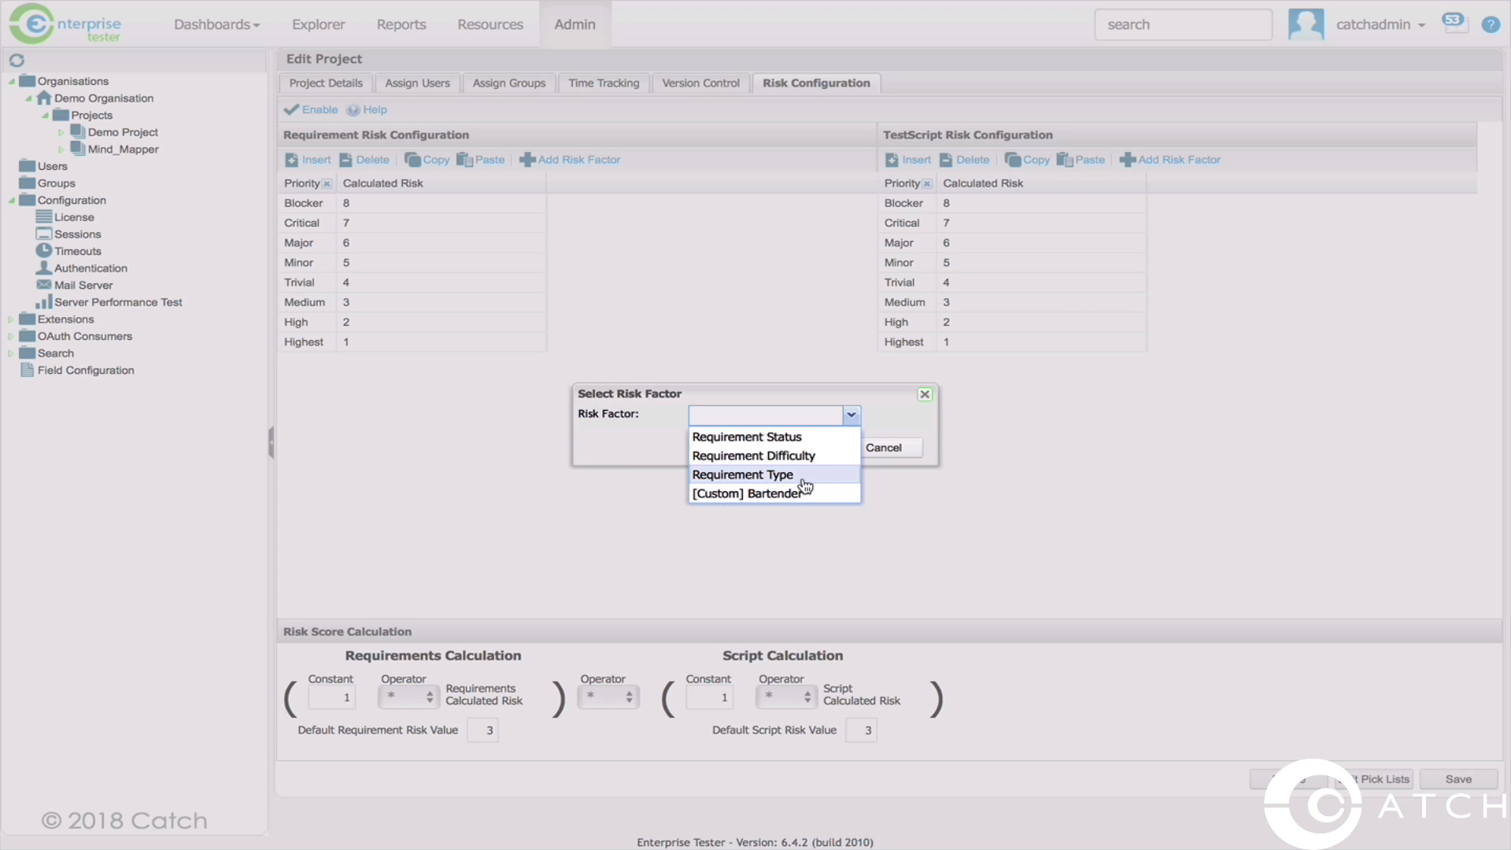
{"action": "left_click", "coordinate": [883, 447]}
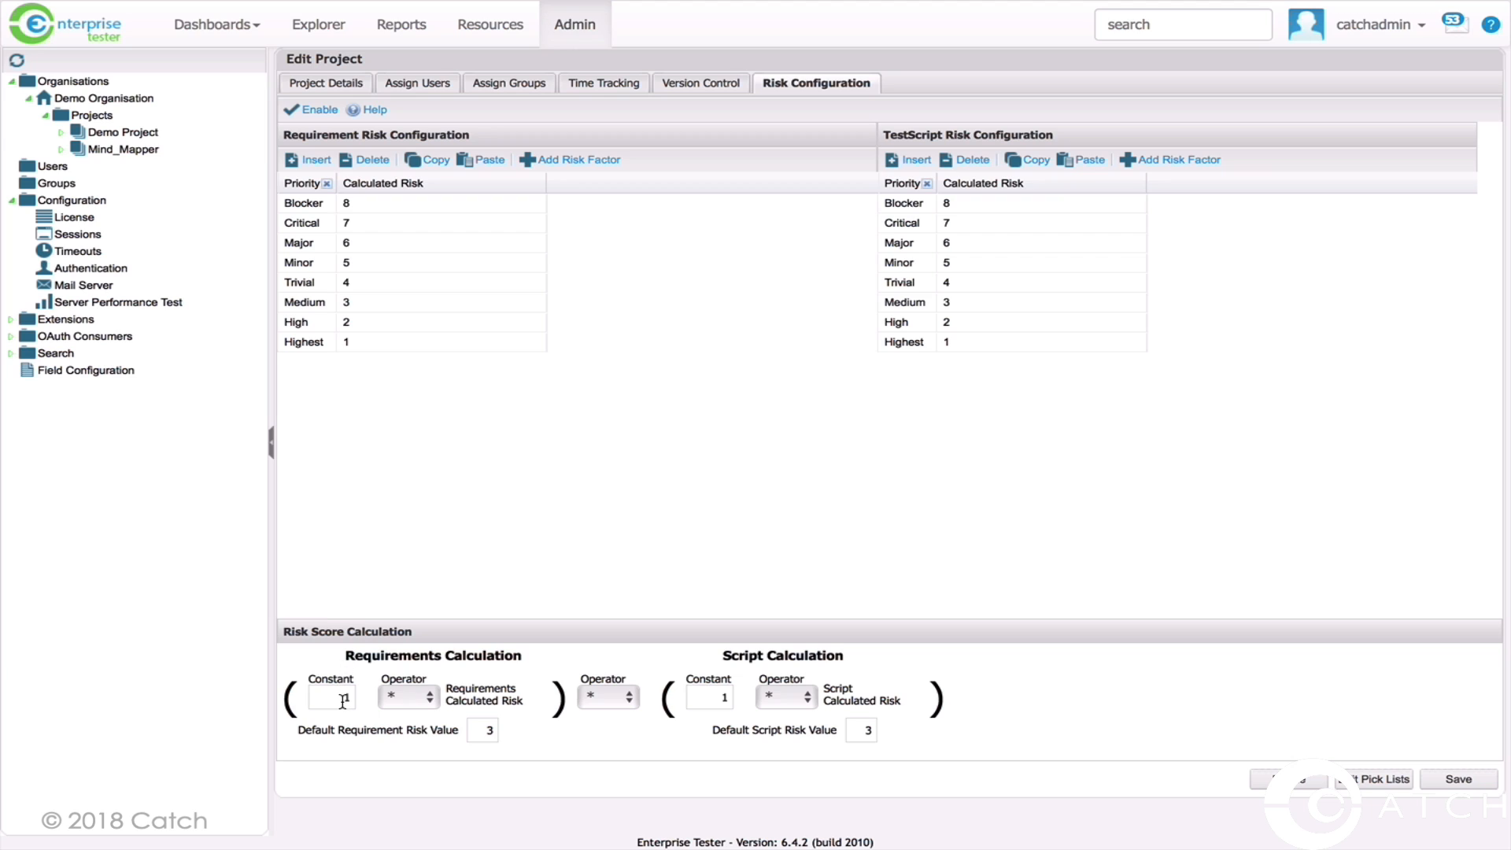
Examine the operator choices in the requirements, script and combined parts of the risk score calculation without changing them
{"action": "left_click", "coordinate": [427, 699]}
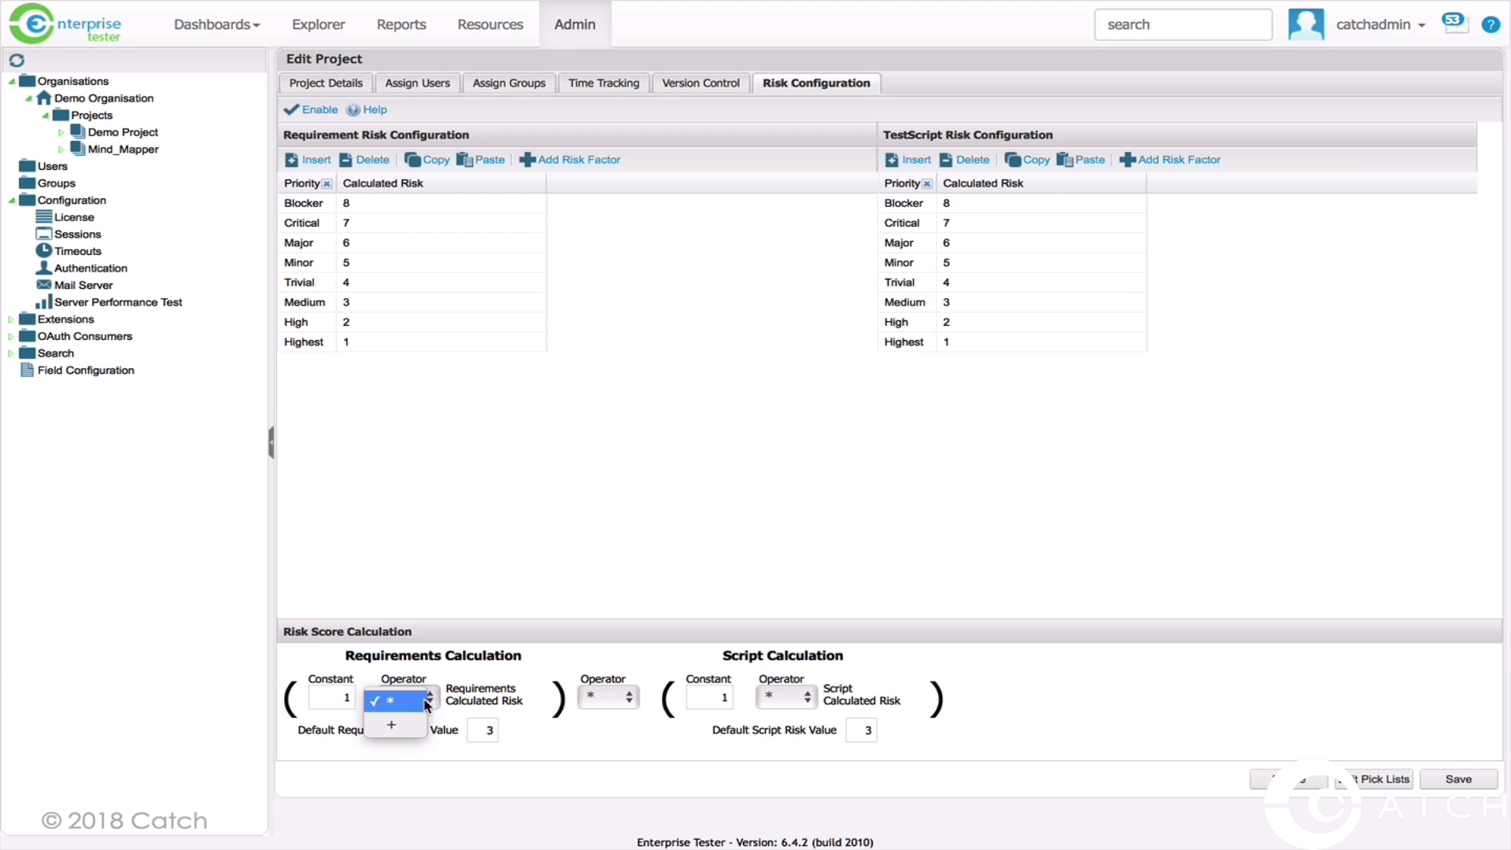
{"action": "left_click", "coordinate": [426, 702]}
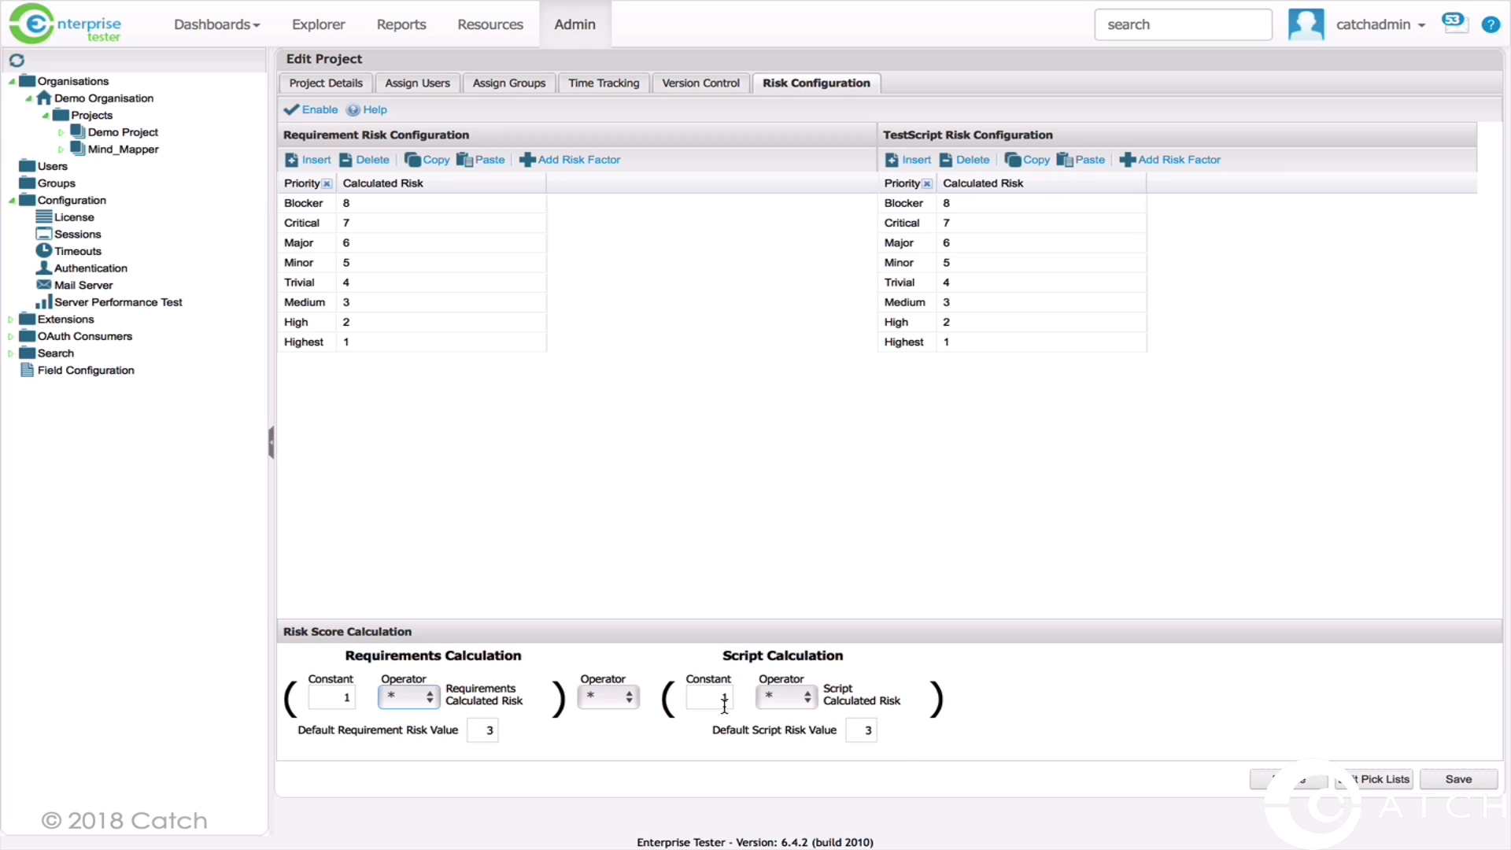
{"action": "left_click", "coordinate": [809, 698]}
{"action": "left_click", "coordinate": [812, 699]}
{"action": "left_click", "coordinate": [627, 698]}
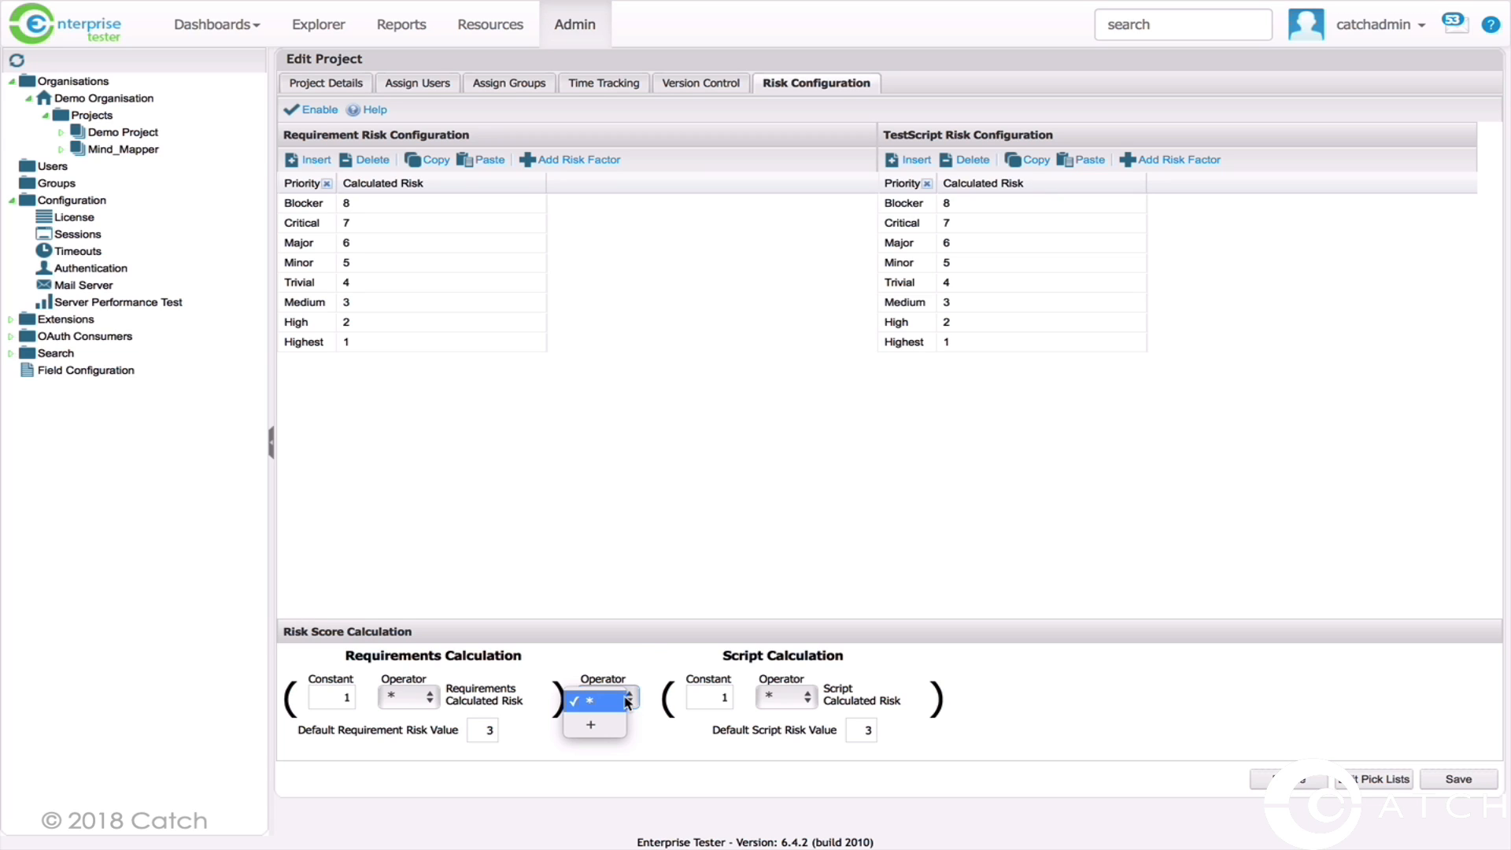
{"action": "left_click", "coordinate": [652, 656]}
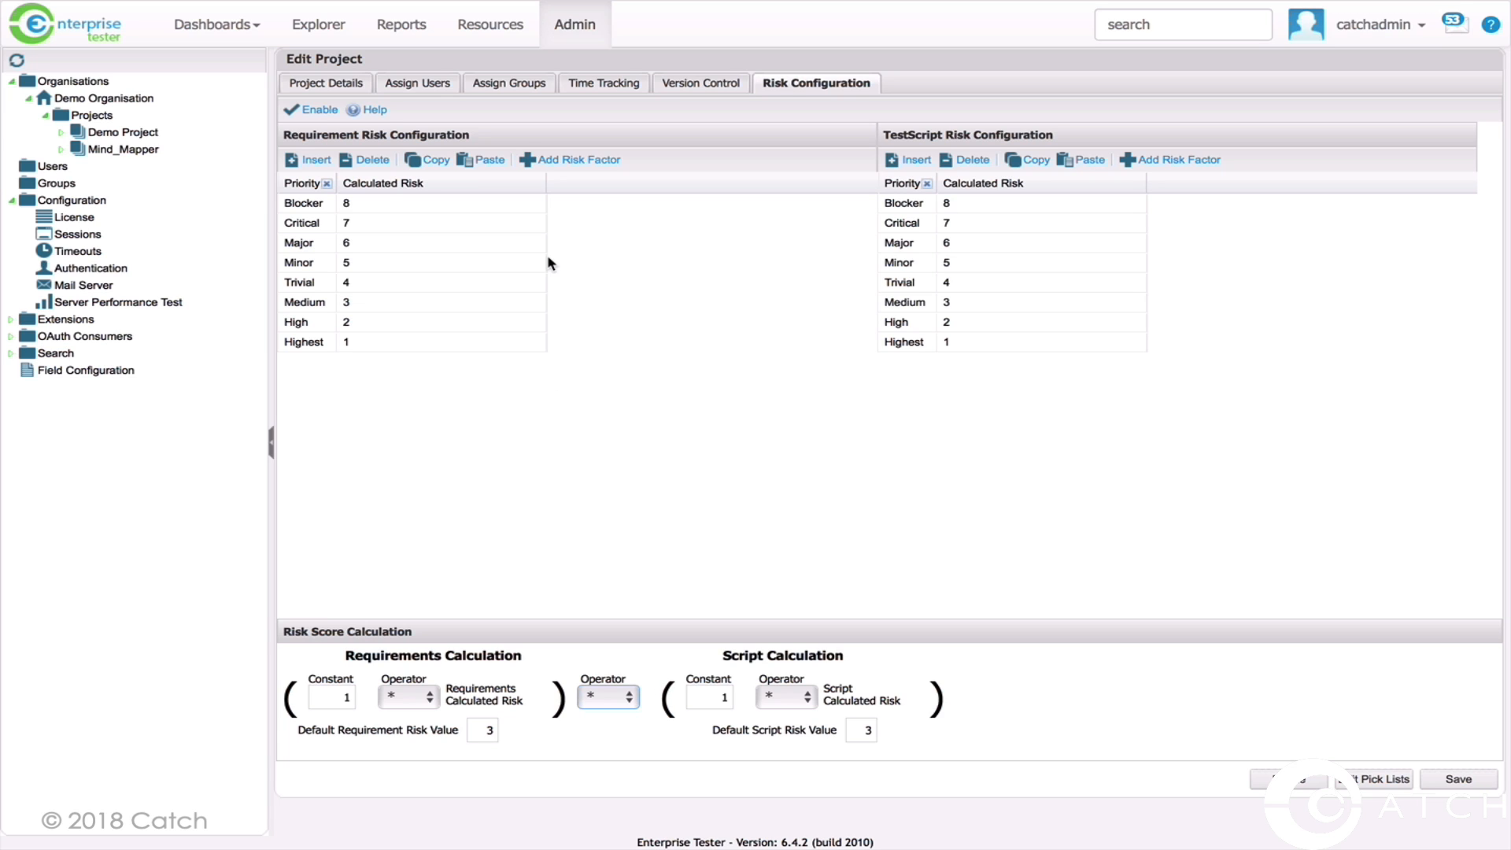
Enable risk calculations for Demo Project and save the project
{"action": "left_click", "coordinate": [332, 115]}
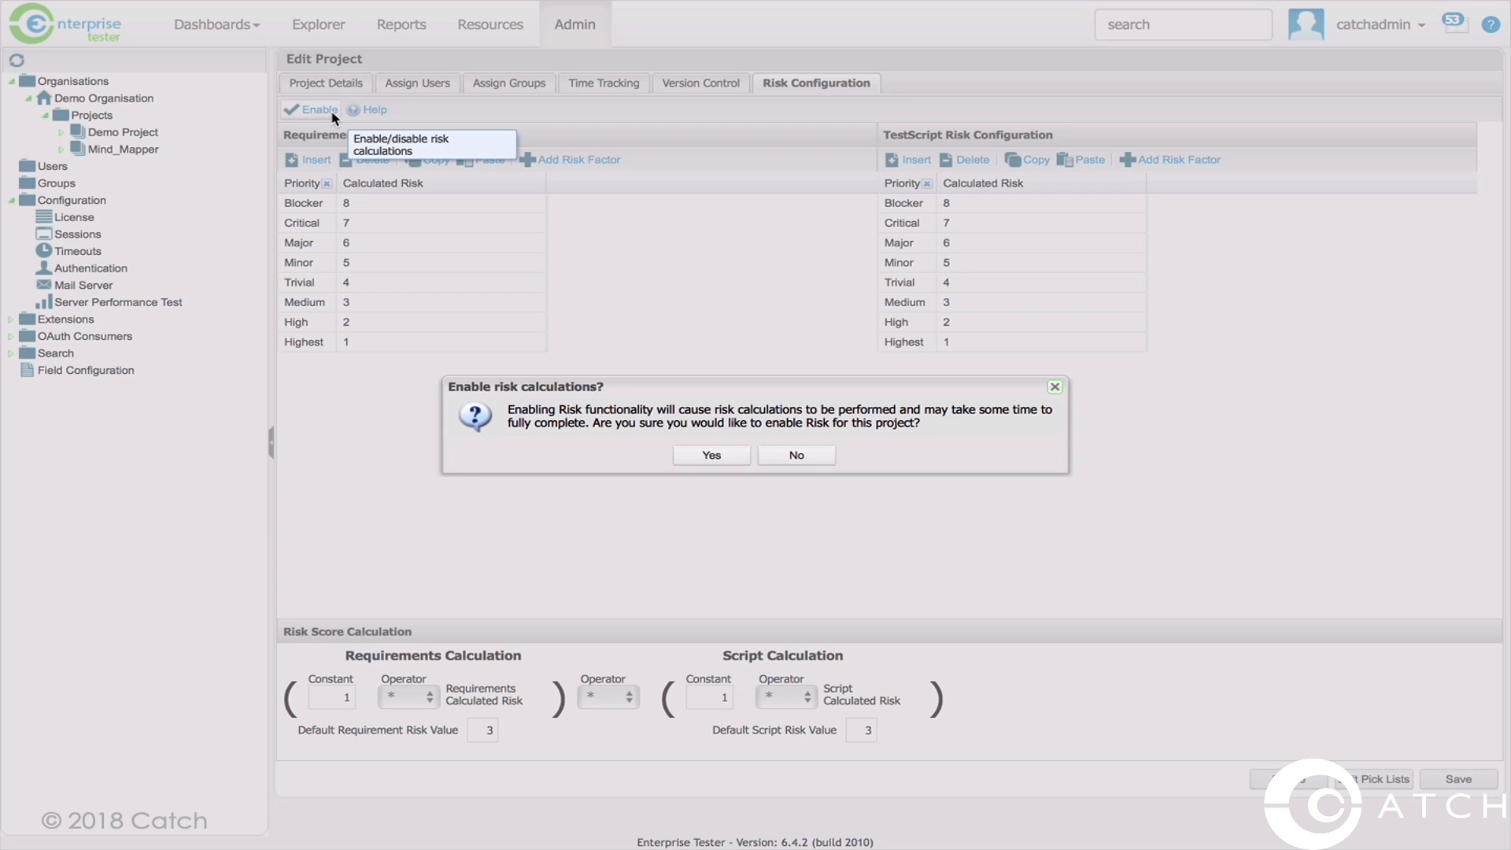
{"action": "left_click", "coordinate": [682, 459]}
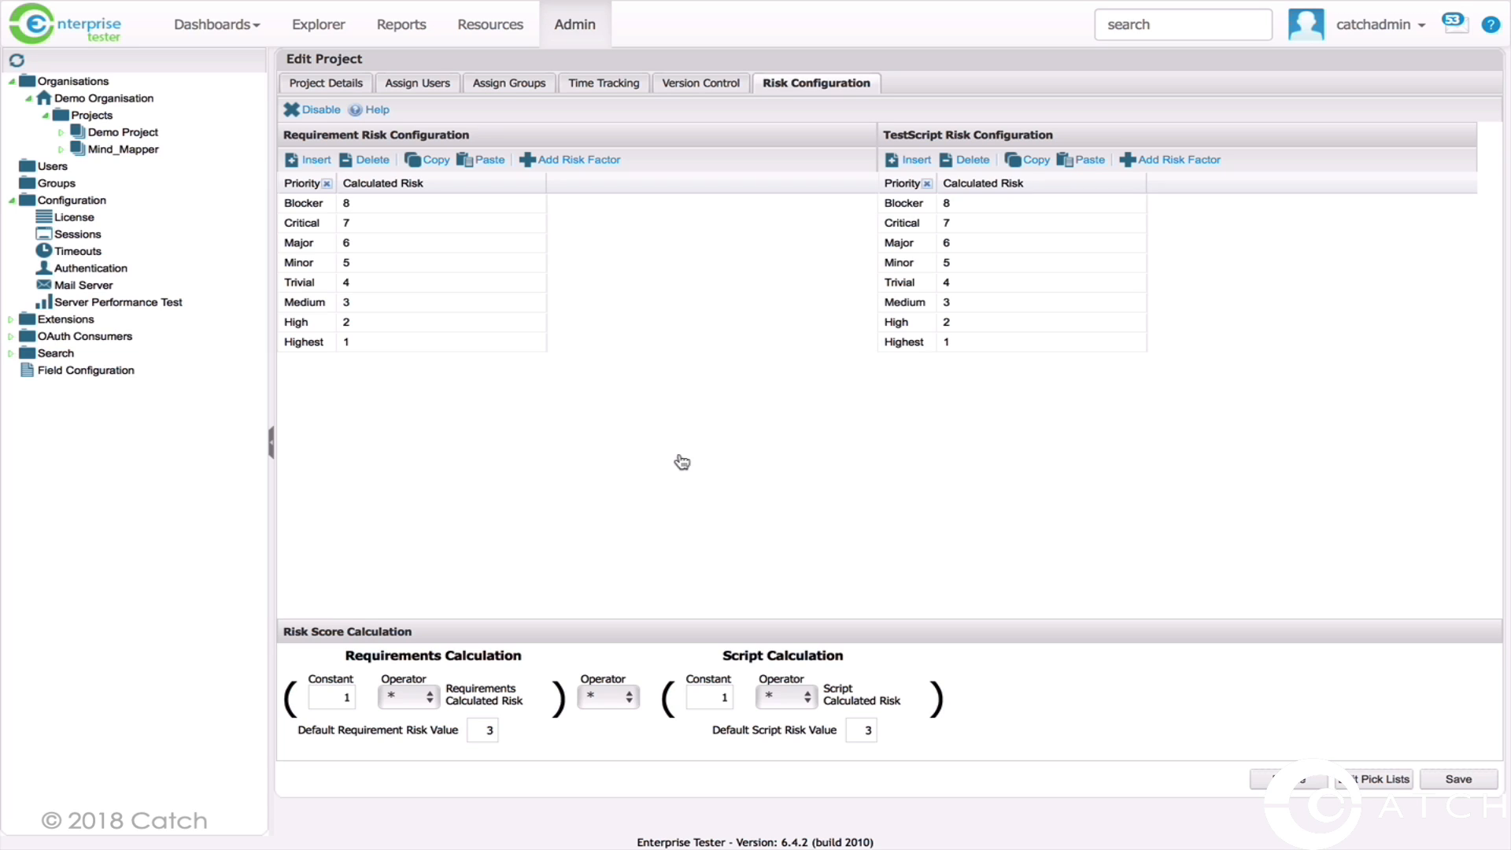
{"action": "left_click", "coordinate": [1458, 779]}
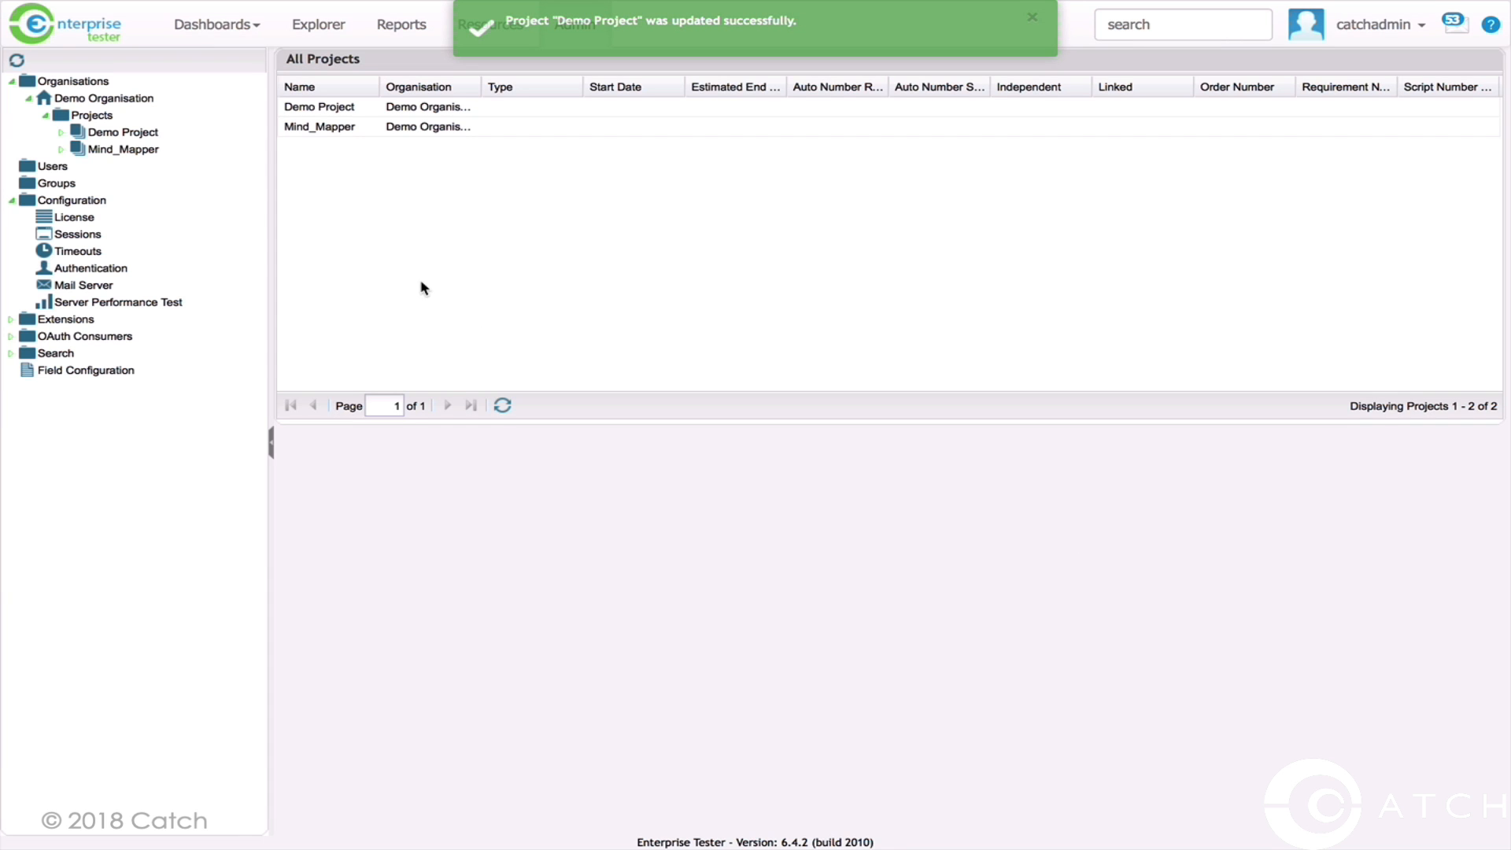
Review the calculated risk and column configuration of the requirements in Demo Project's Design package, without changing the columns
{"action": "left_click", "coordinate": [103, 35]}
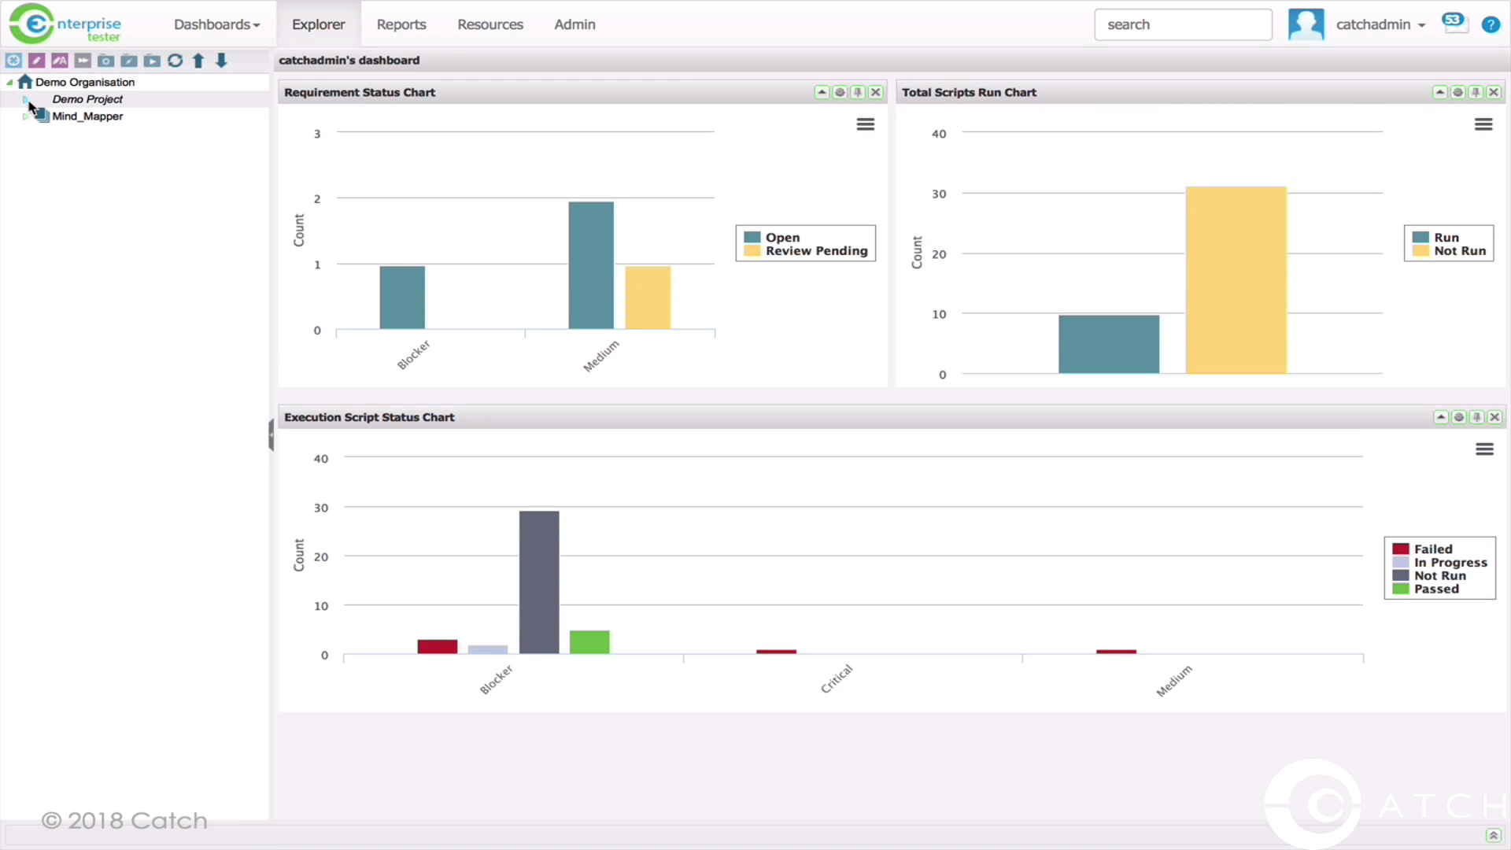
{"action": "left_click", "coordinate": [28, 100]}
{"action": "left_click", "coordinate": [42, 135]}
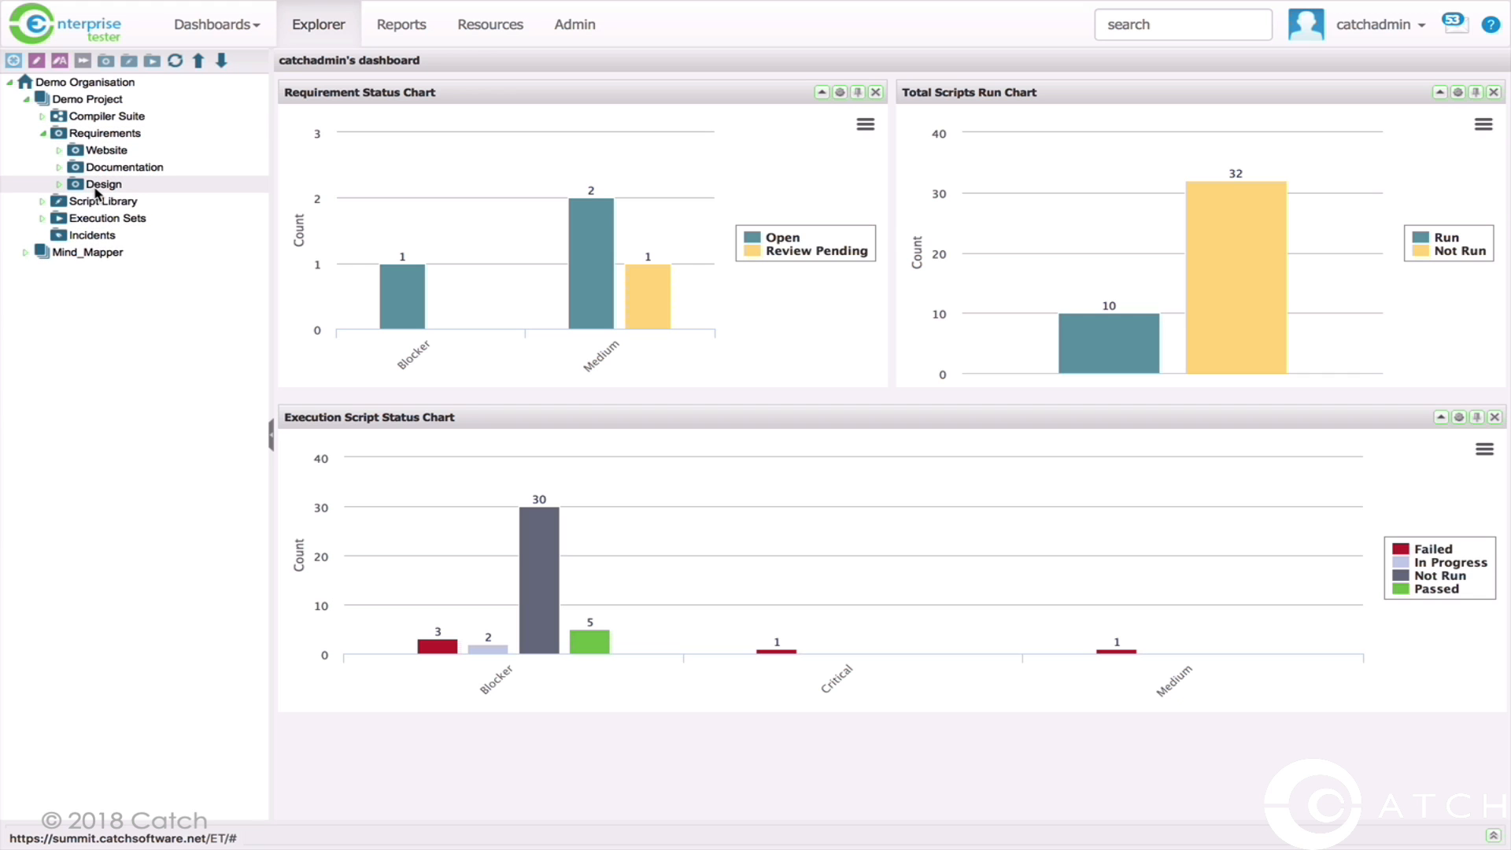
{"action": "left_click", "coordinate": [96, 189]}
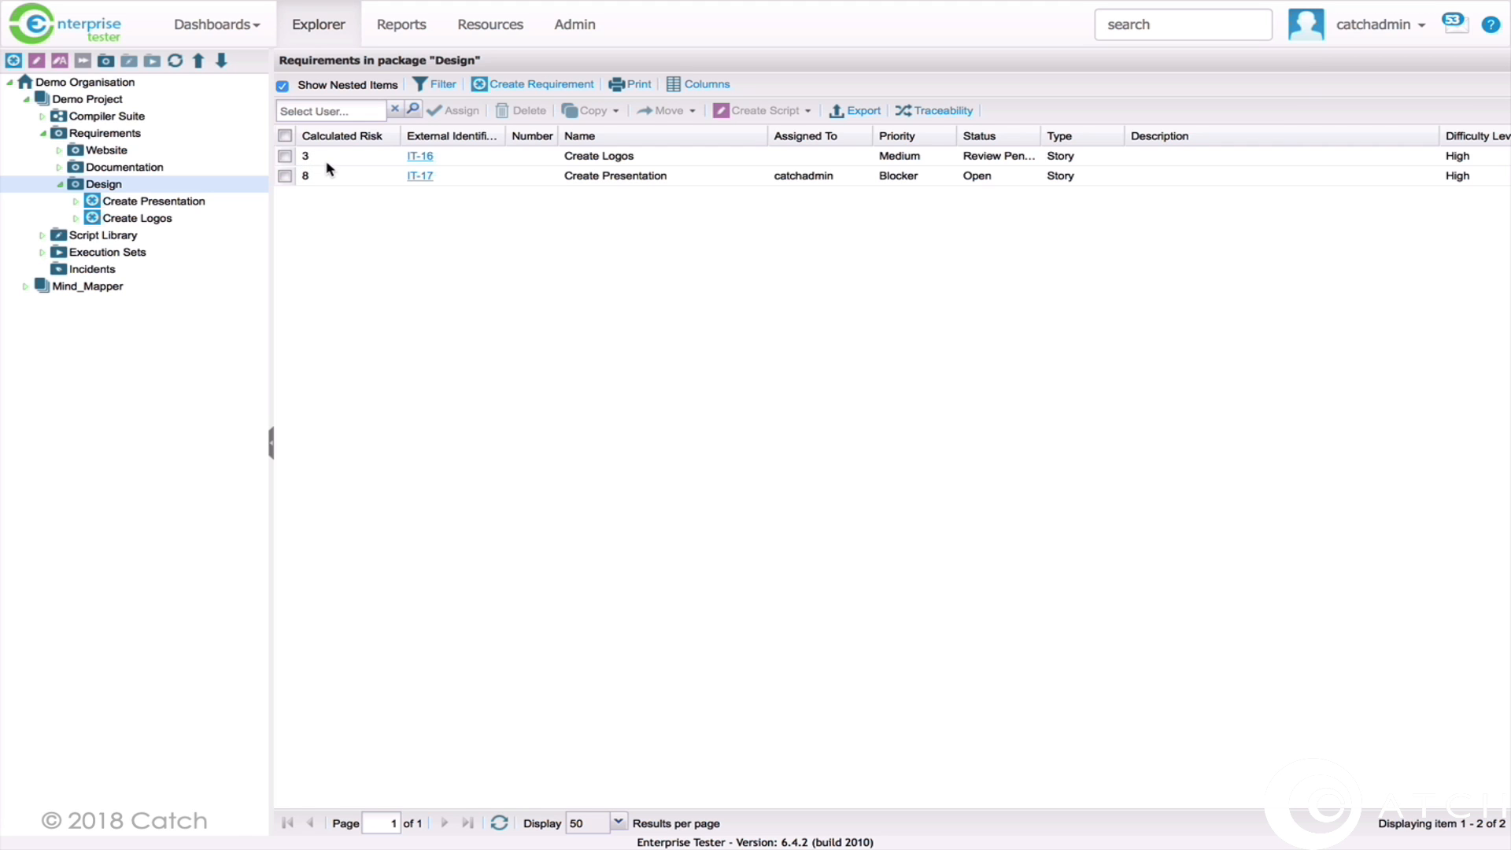
{"action": "left_click", "coordinate": [700, 84]}
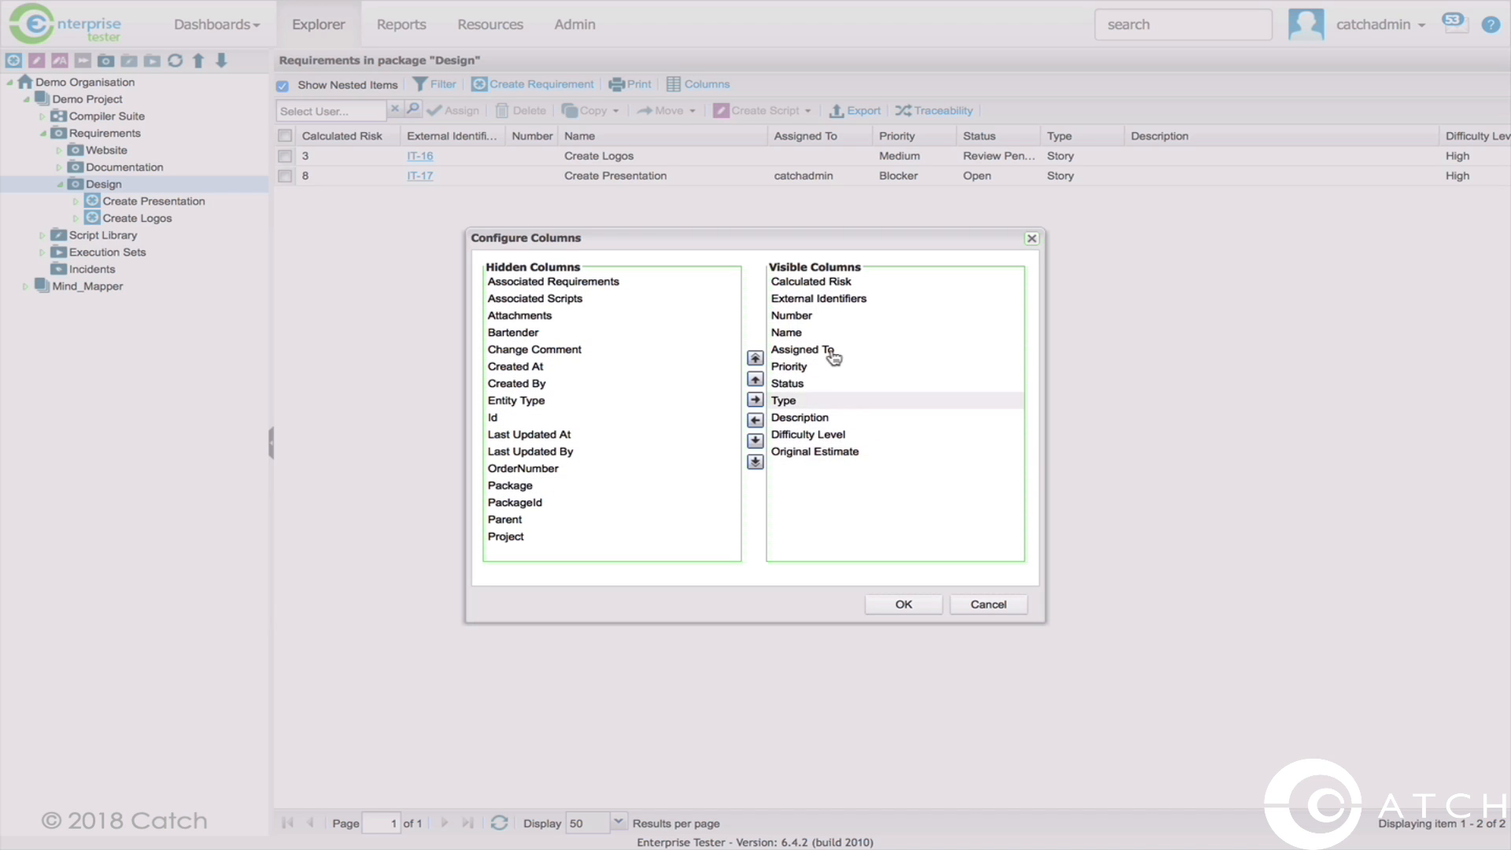
{"action": "left_click", "coordinate": [985, 604]}
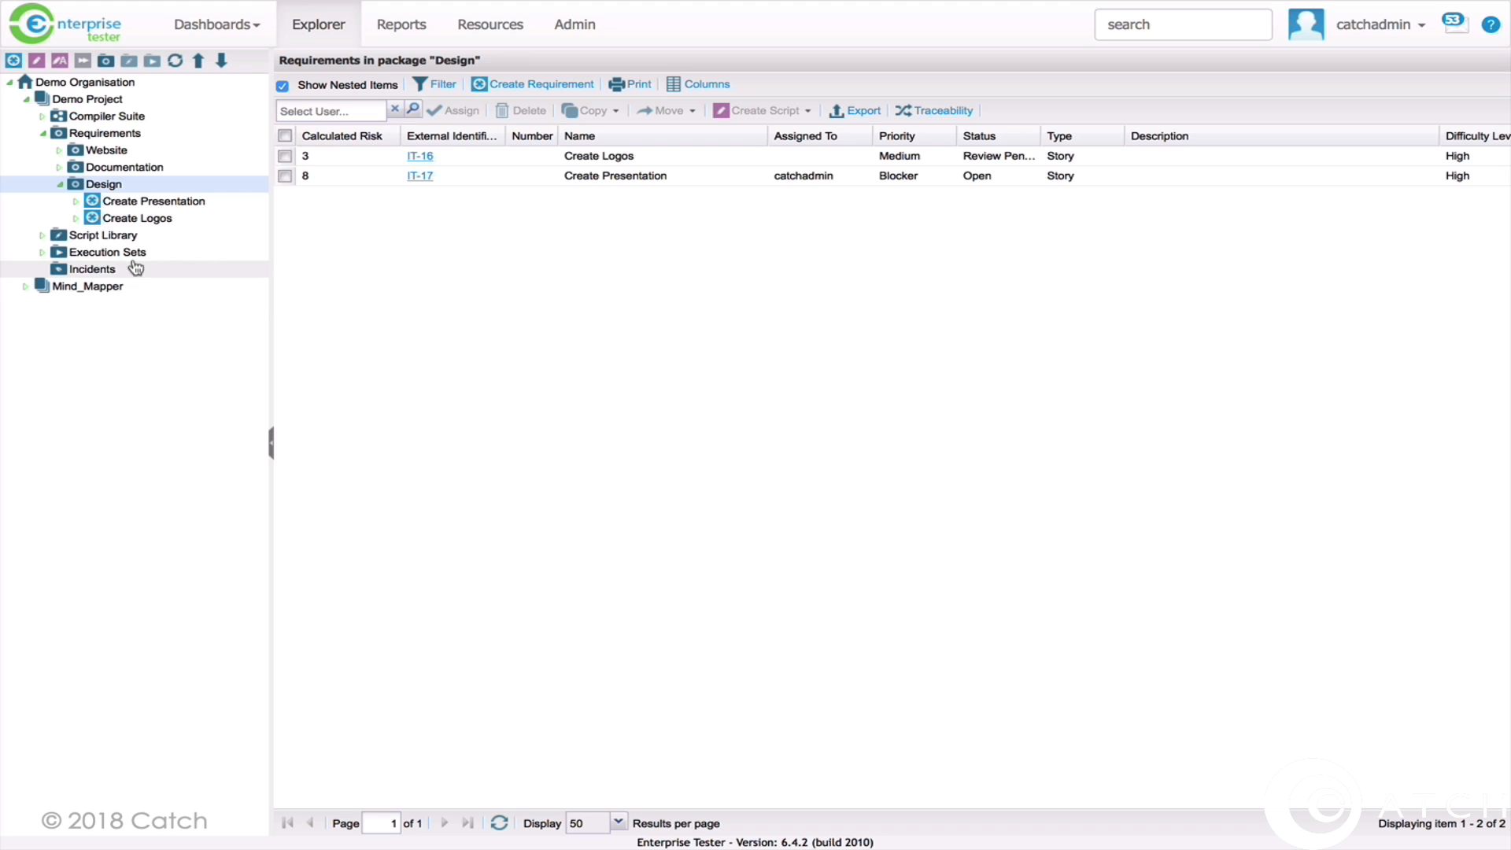
Make Calculated Risk the first column of the Script Library's Design package list, and sort the scripts by it in descending order
{"action": "left_click", "coordinate": [44, 237]}
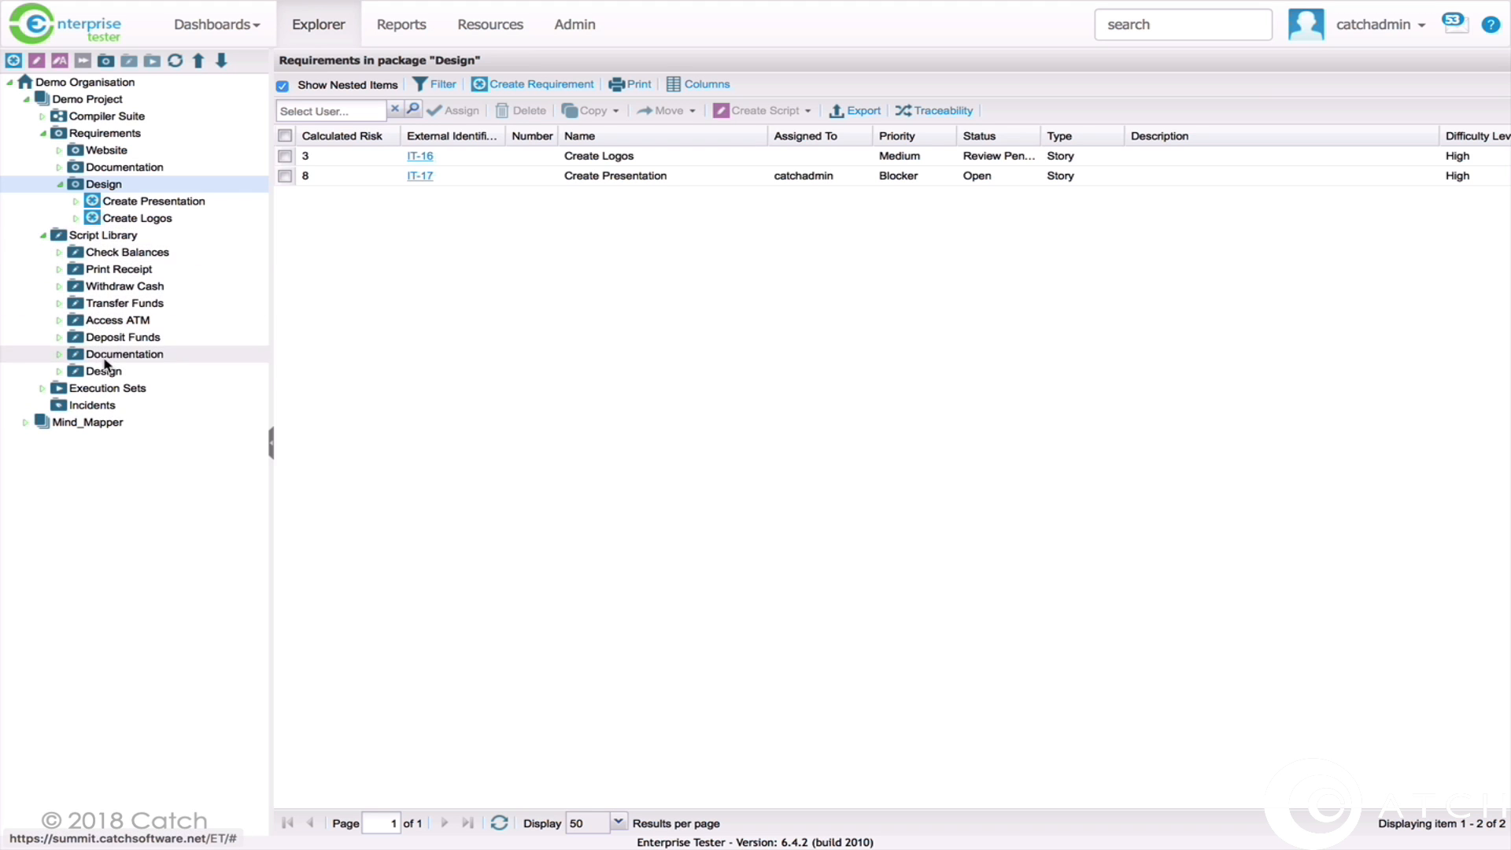
{"action": "left_click", "coordinate": [101, 375]}
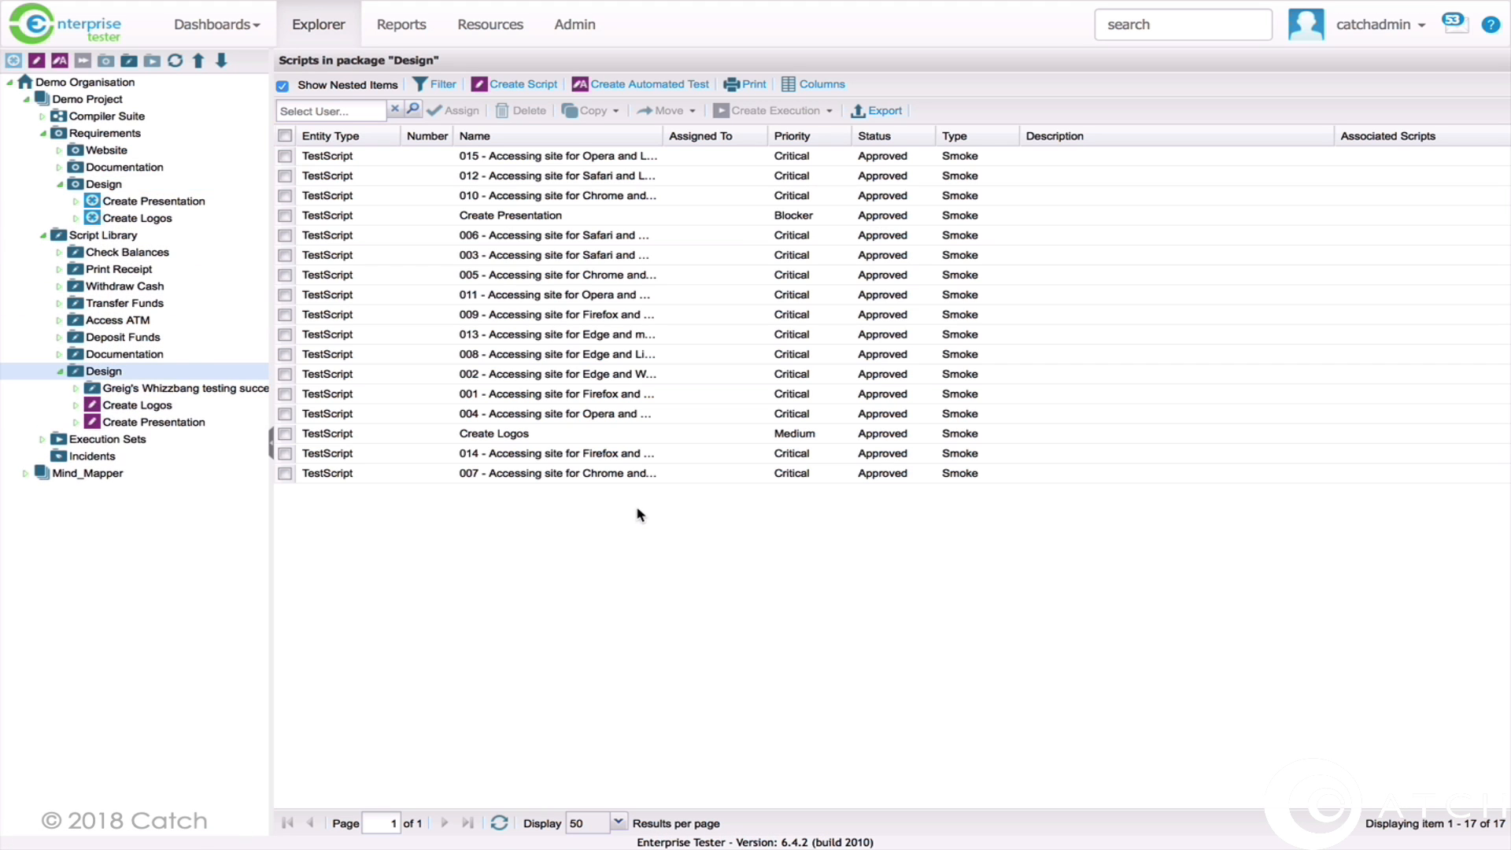
{"action": "left_click", "coordinate": [822, 85]}
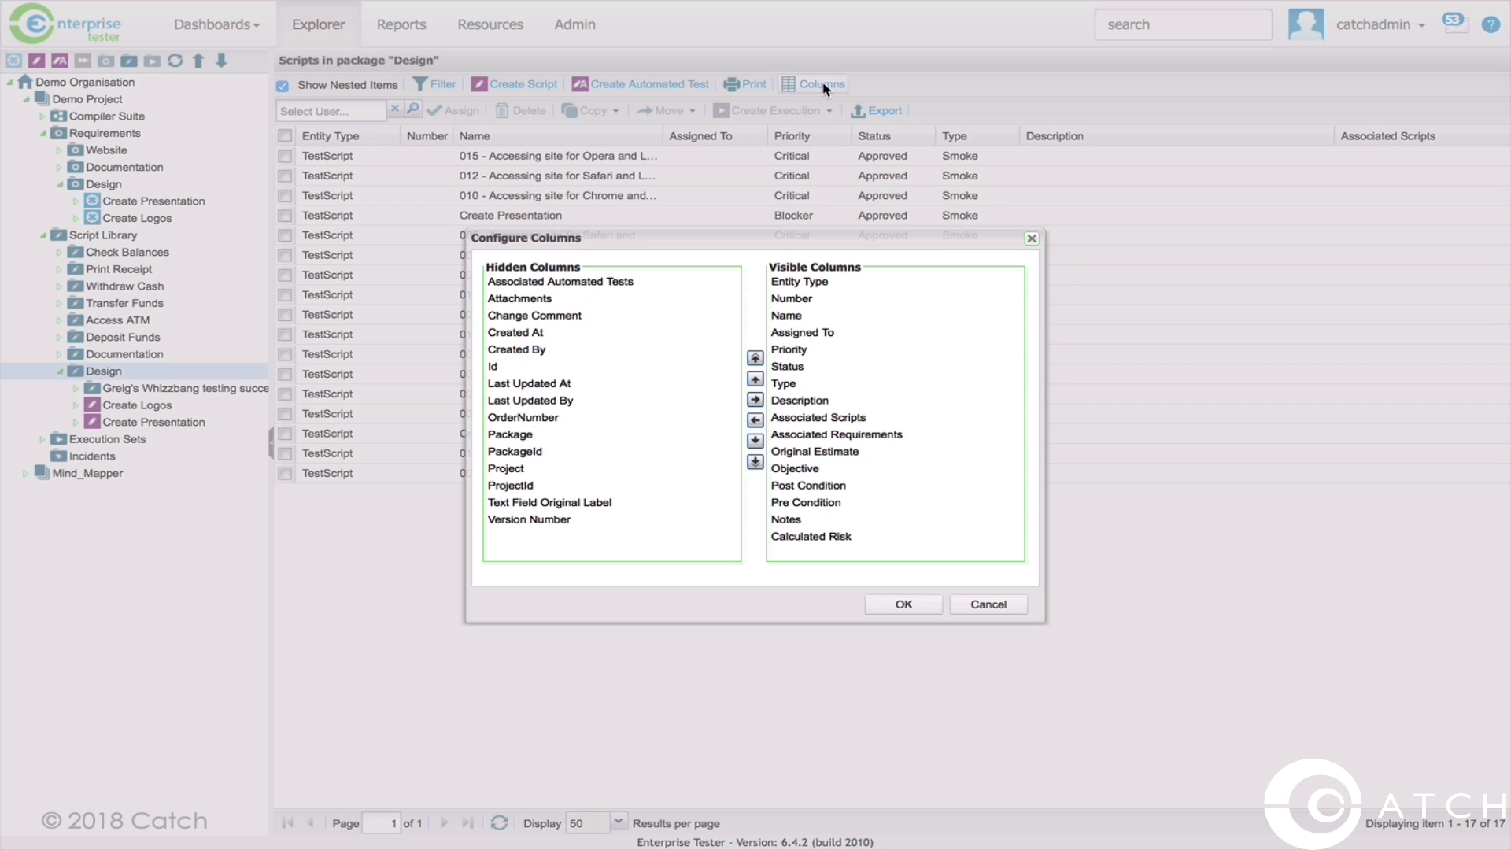
{"action": "left_click", "coordinate": [860, 535]}
{"action": "left_click", "coordinate": [755, 358]}
{"action": "left_click", "coordinate": [904, 606]}
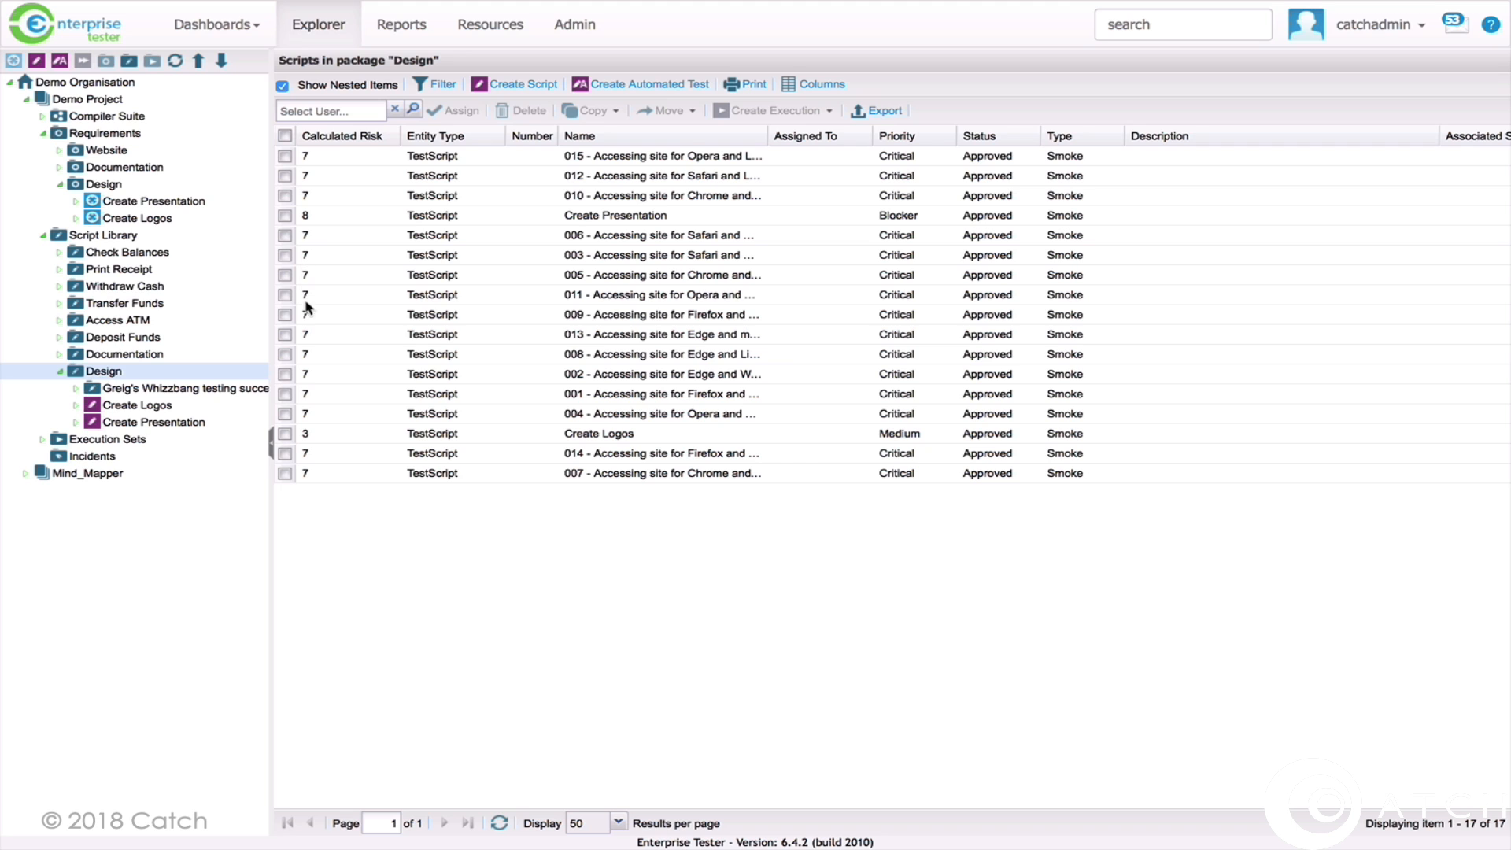
{"action": "left_click", "coordinate": [356, 139]}
{"action": "left_click", "coordinate": [357, 140]}
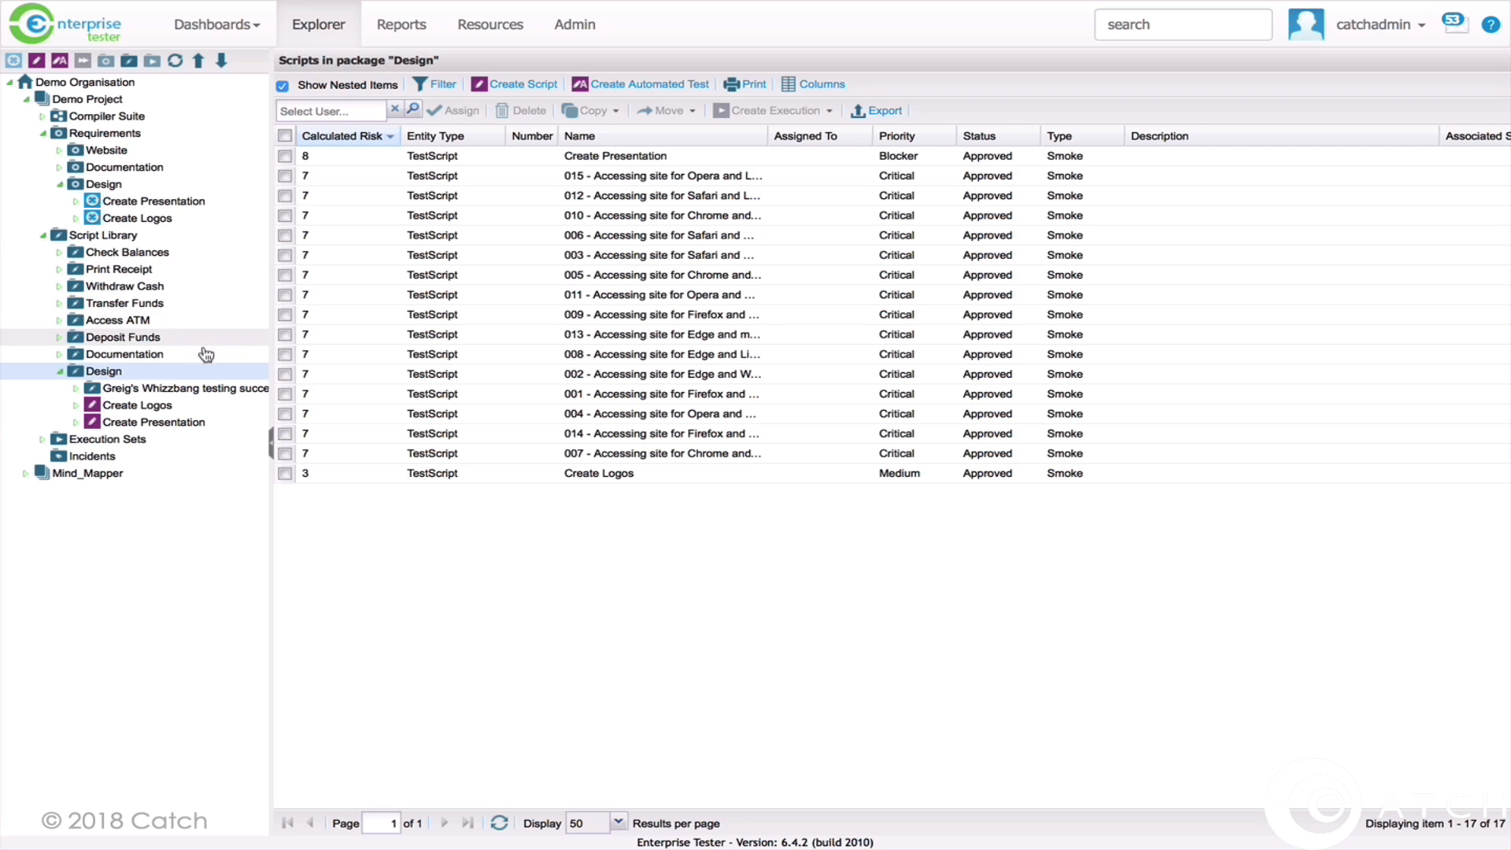
Check the risk score of the Create Presentation execution in the Design execution set, and close the execution
{"action": "left_click", "coordinate": [181, 422]}
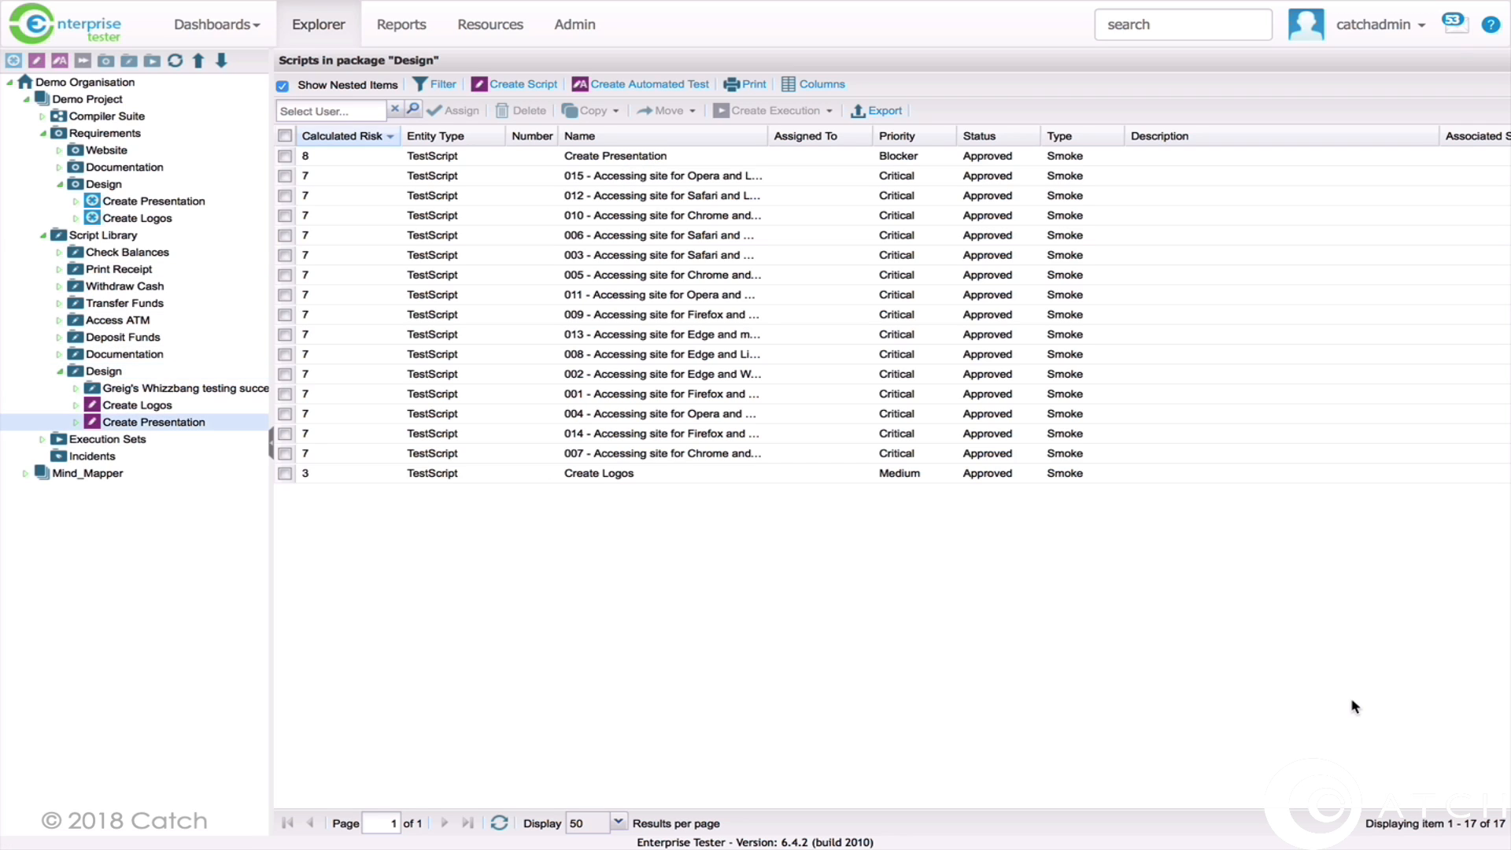
{"action": "left_click", "coordinate": [43, 441]}
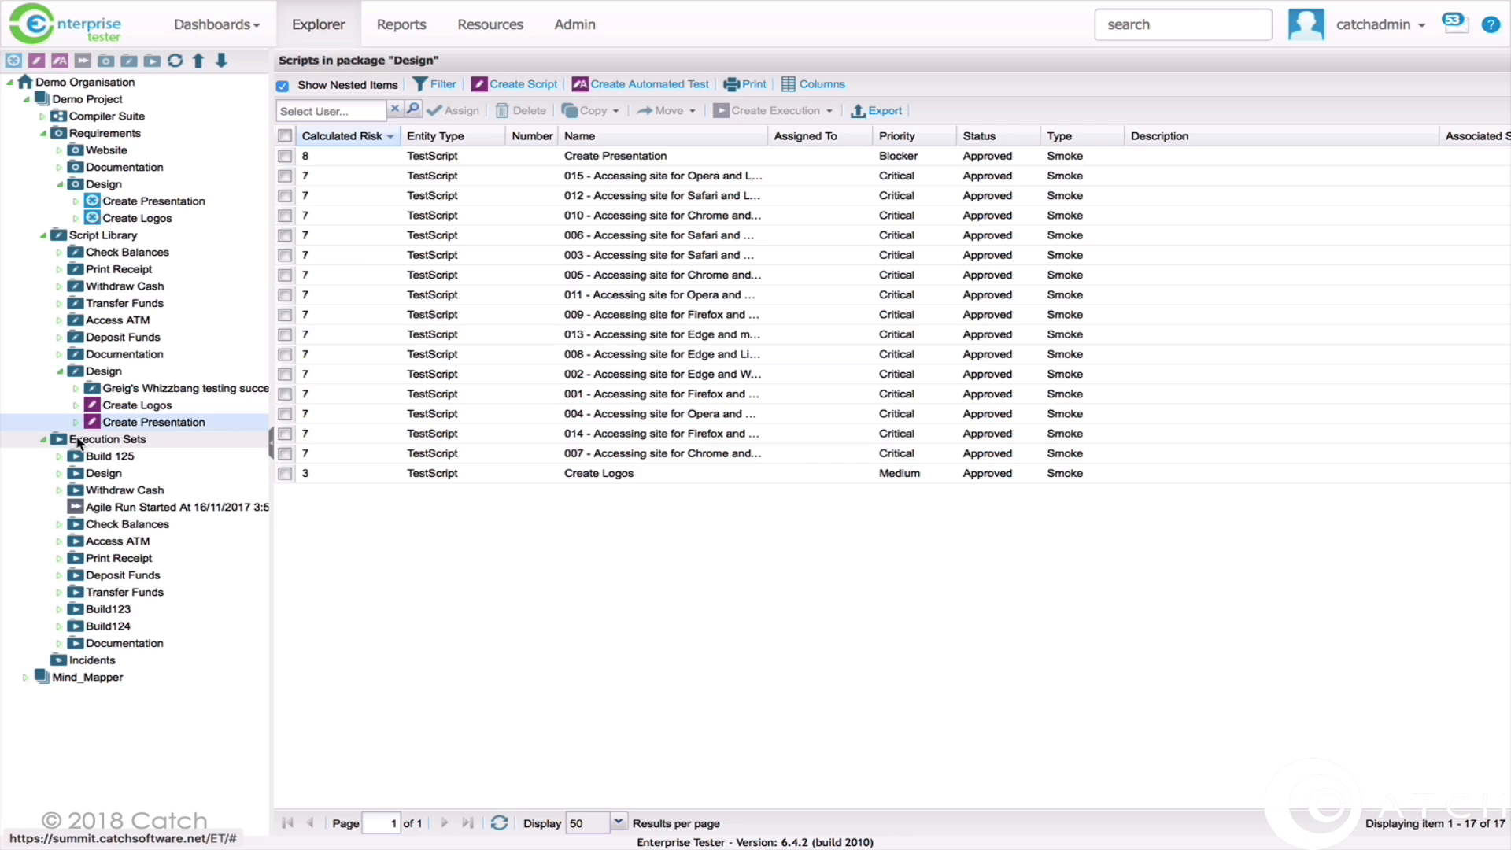
{"action": "left_click", "coordinate": [101, 476]}
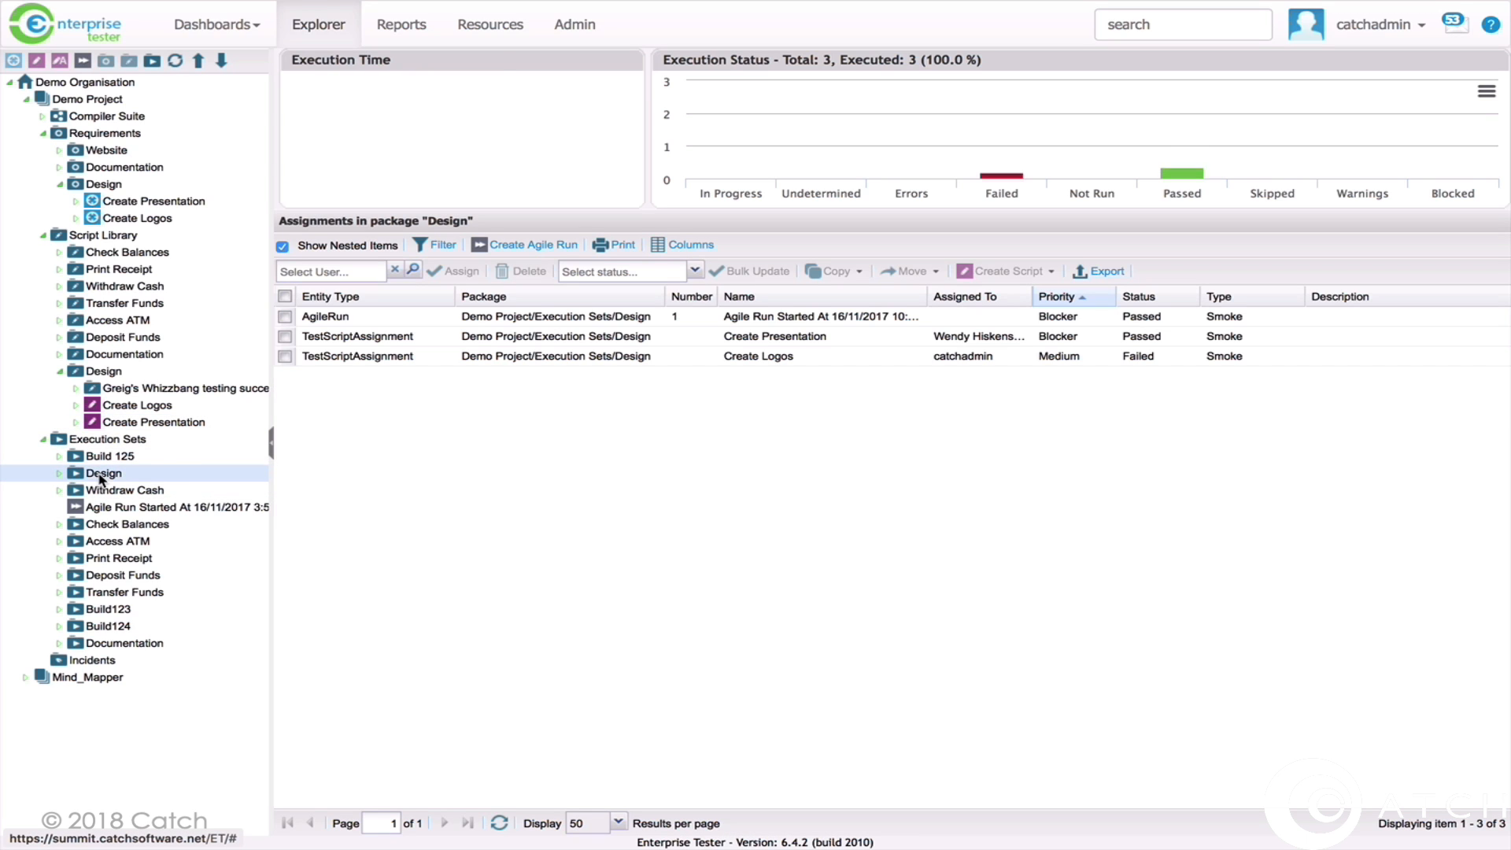
{"action": "double_click", "coordinate": [101, 477]}
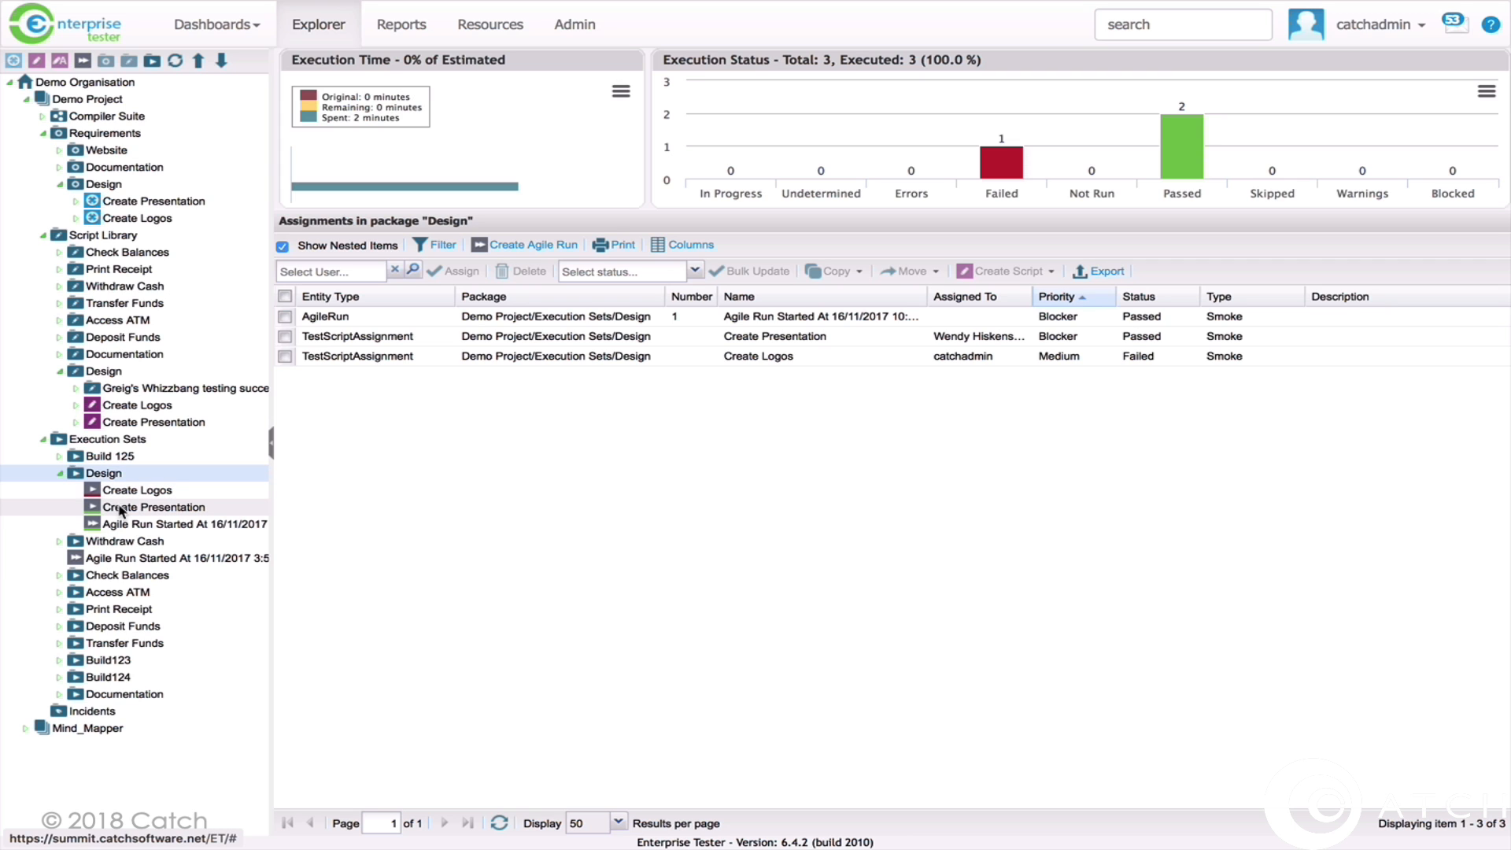
{"action": "left_click", "coordinate": [121, 510]}
{"action": "double_click", "coordinate": [120, 510]}
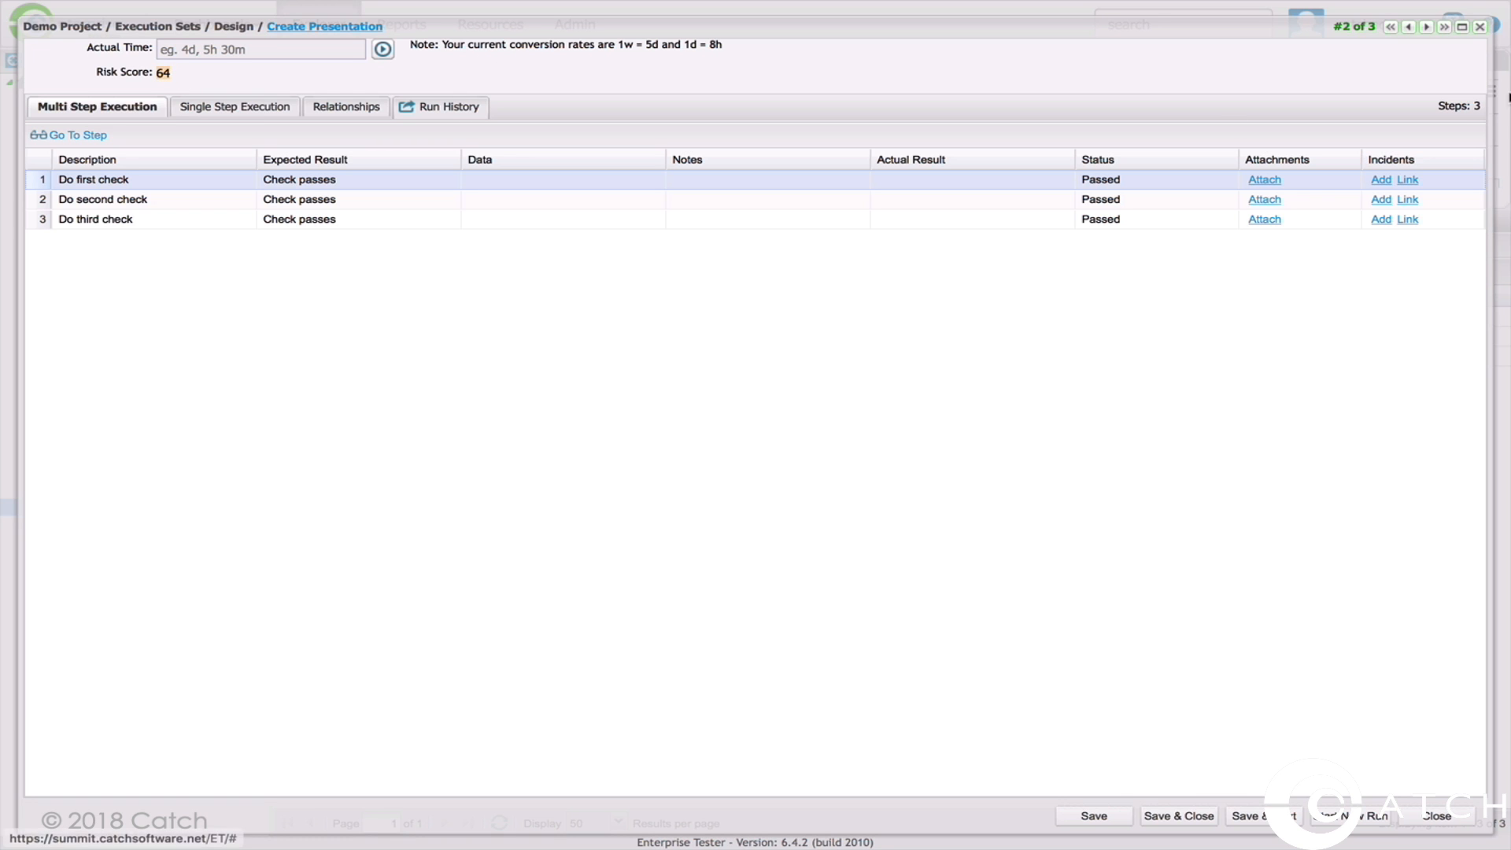
{"action": "left_click", "coordinate": [1480, 27]}
Make Risk Score the first column of the Design execution set's assignment list, and sort the assignments by it
{"action": "left_click", "coordinate": [683, 244]}
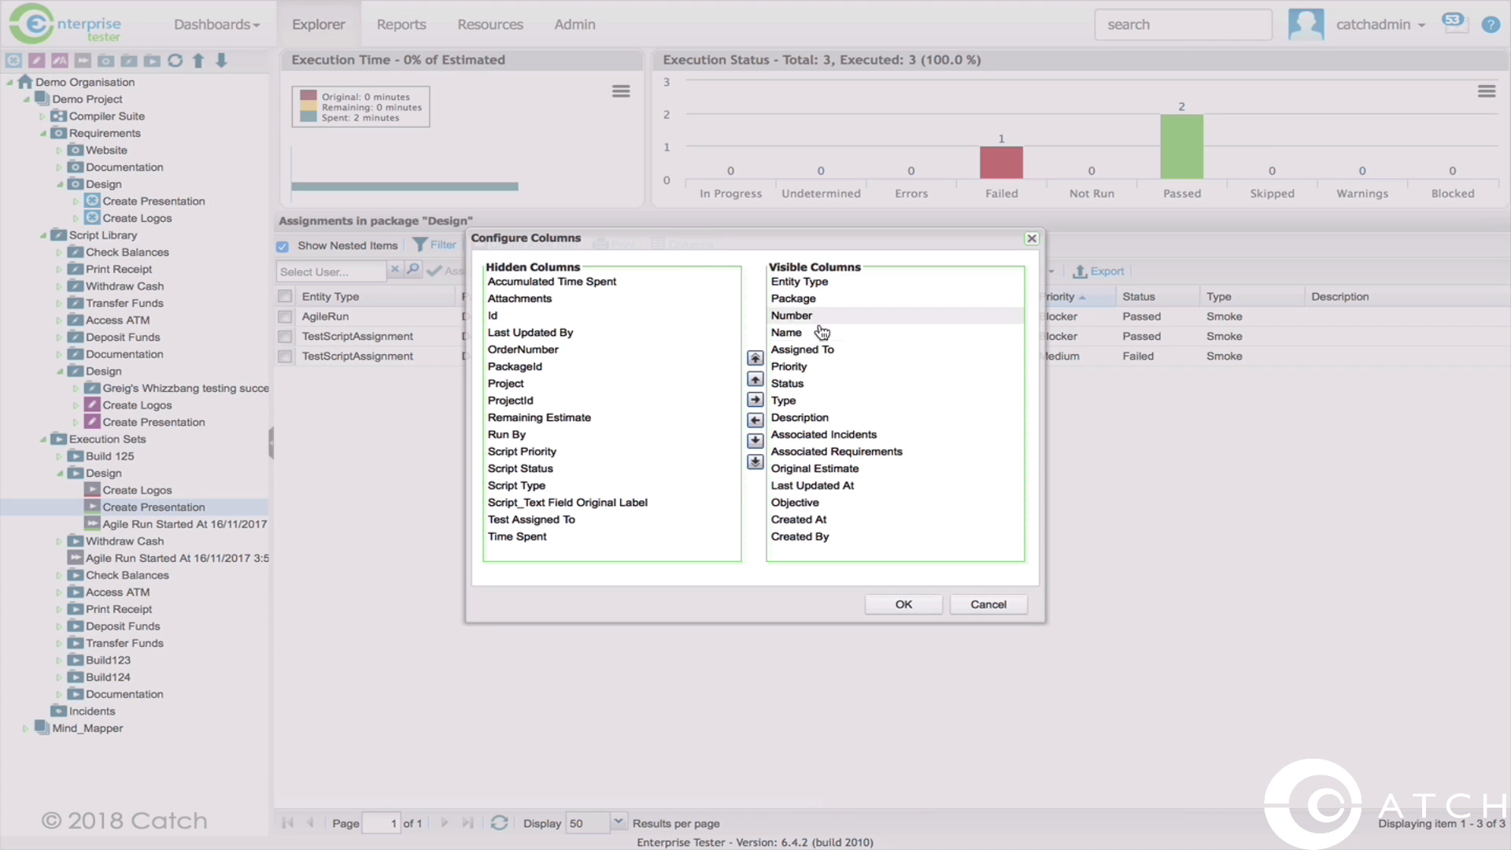
{"action": "scroll", "coordinate": [863, 425], "scroll_direction": "down", "scroll_amount": 3}
{"action": "left_click", "coordinate": [811, 535]}
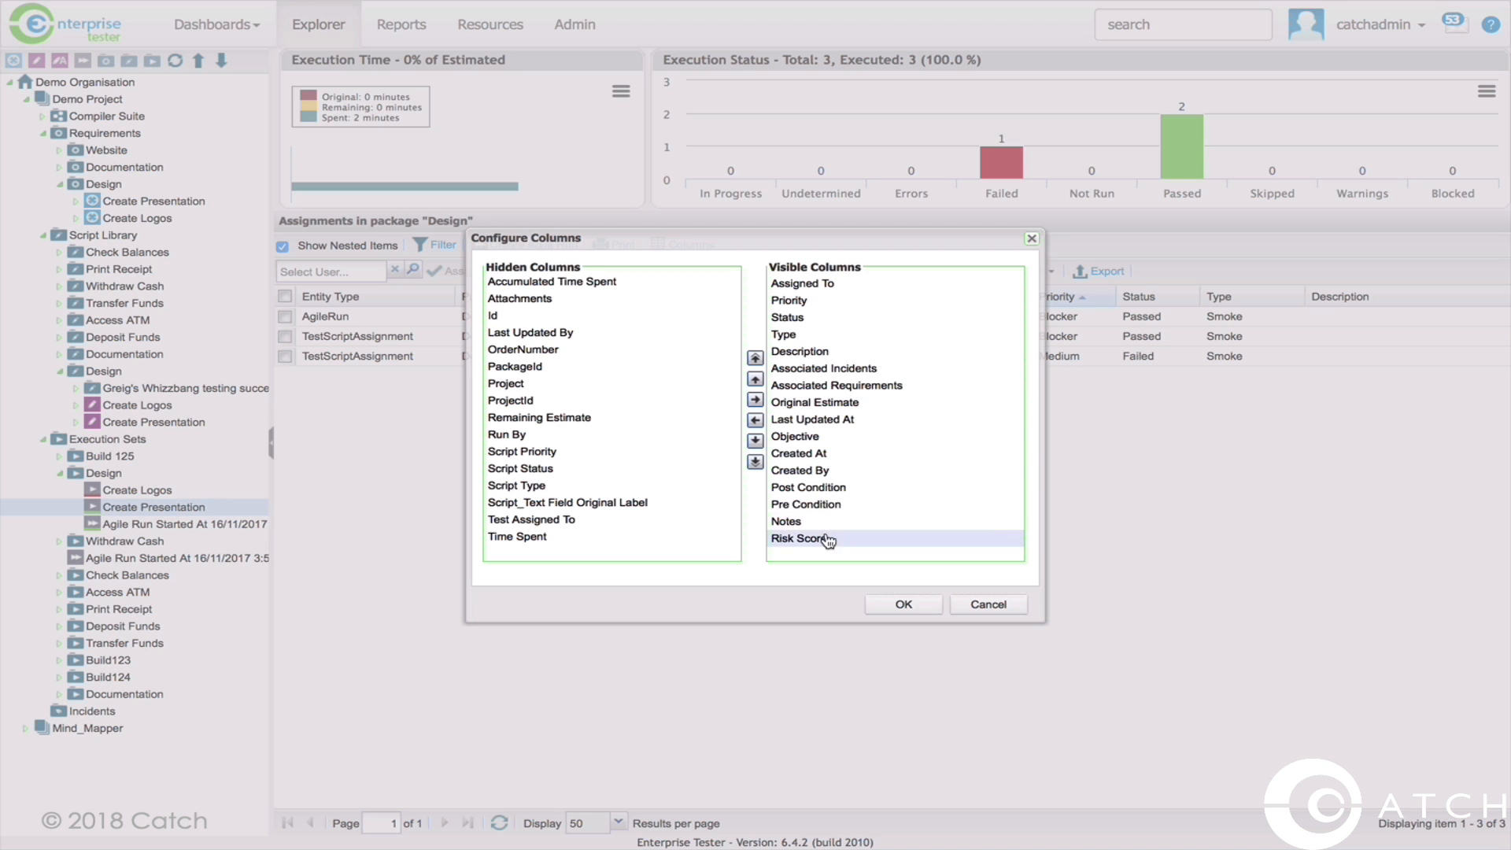
{"action": "left_click", "coordinate": [755, 358]}
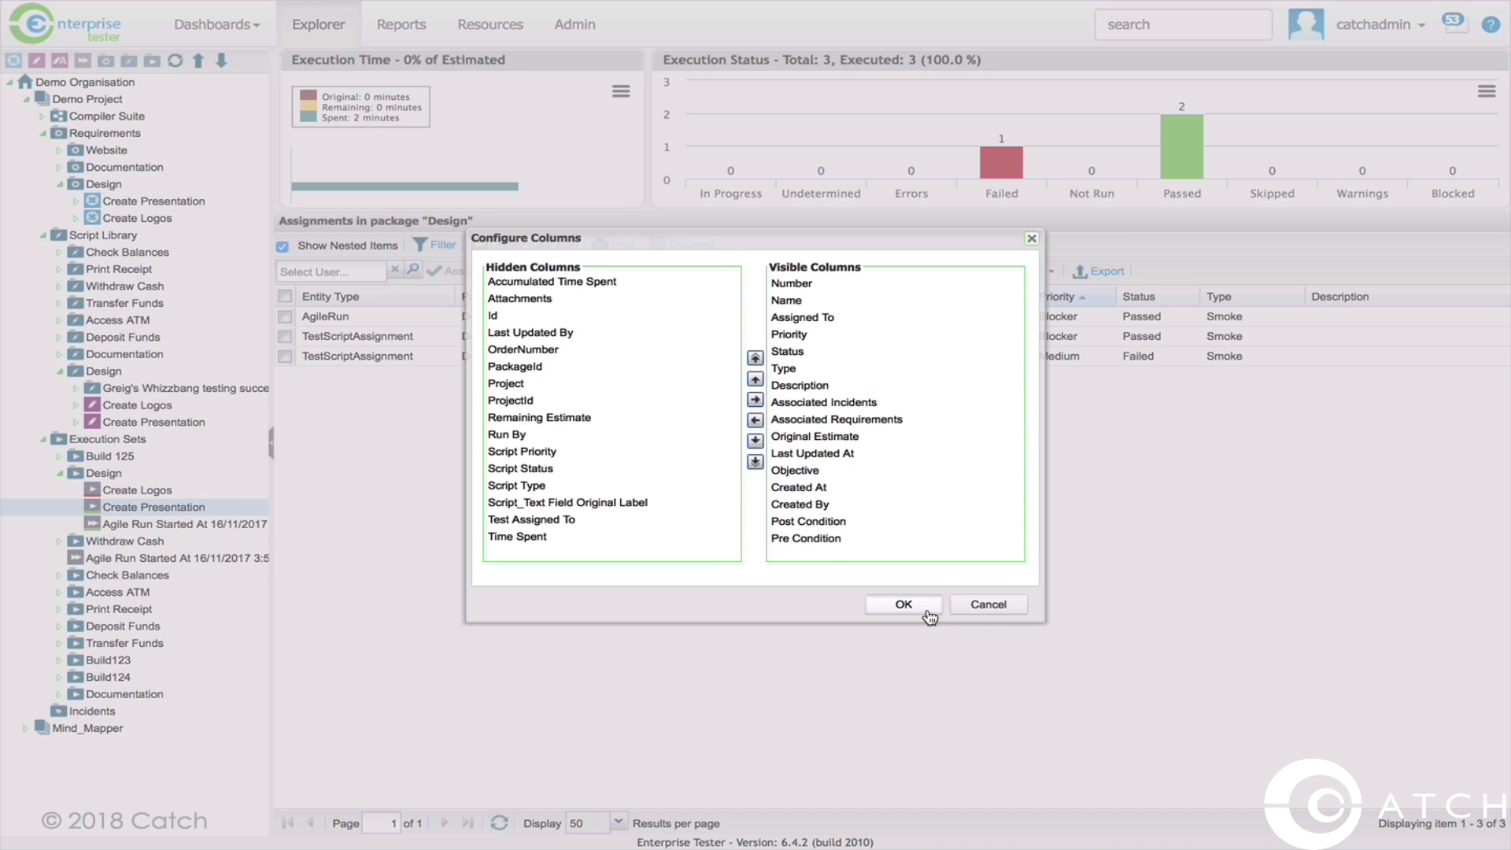
{"action": "left_click", "coordinate": [903, 604]}
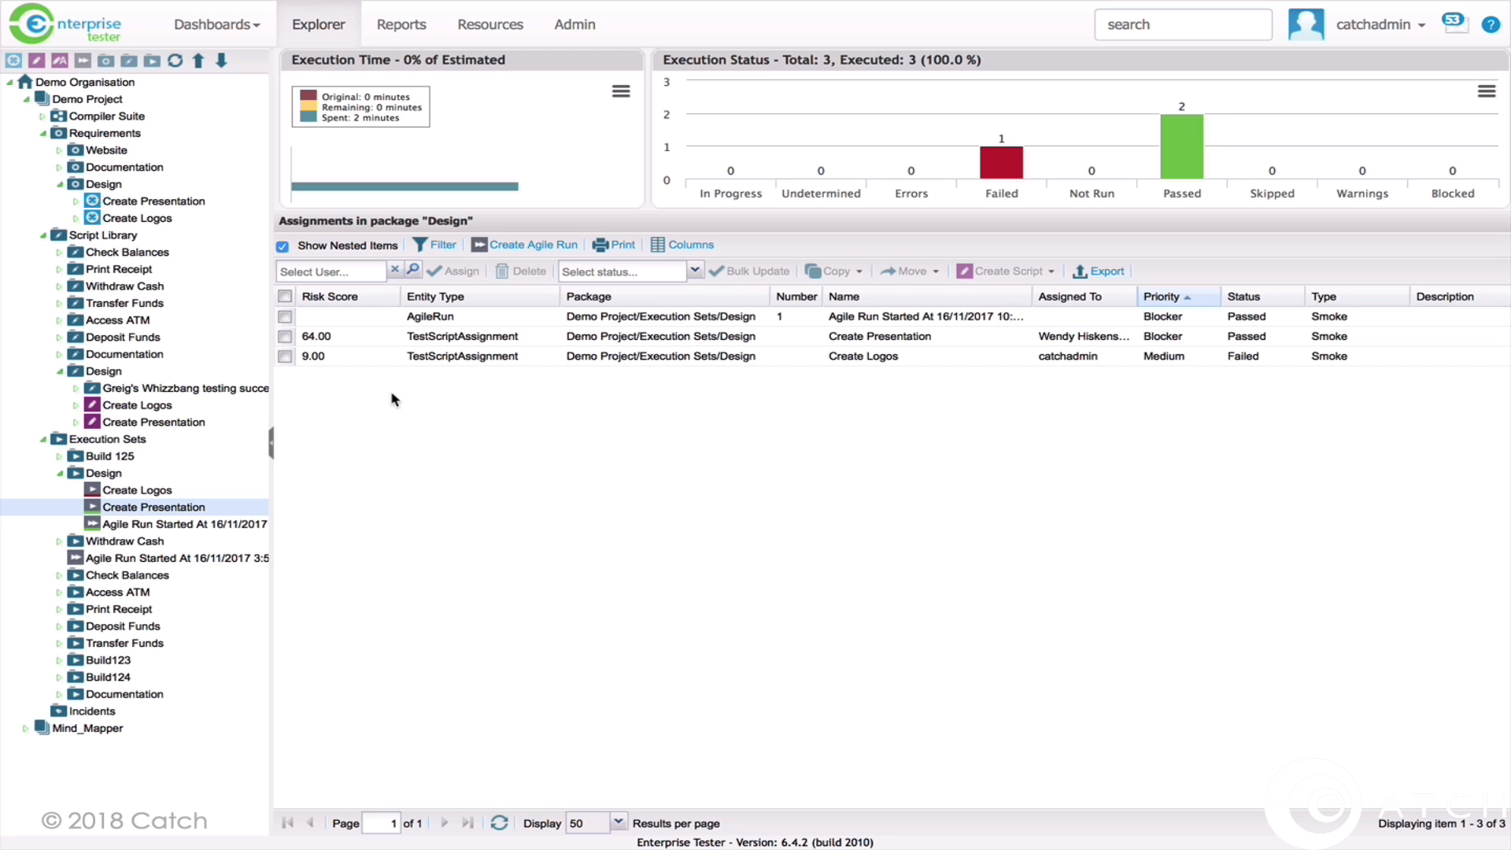
{"action": "left_click", "coordinate": [392, 297]}
{"action": "left_click", "coordinate": [441, 339]}
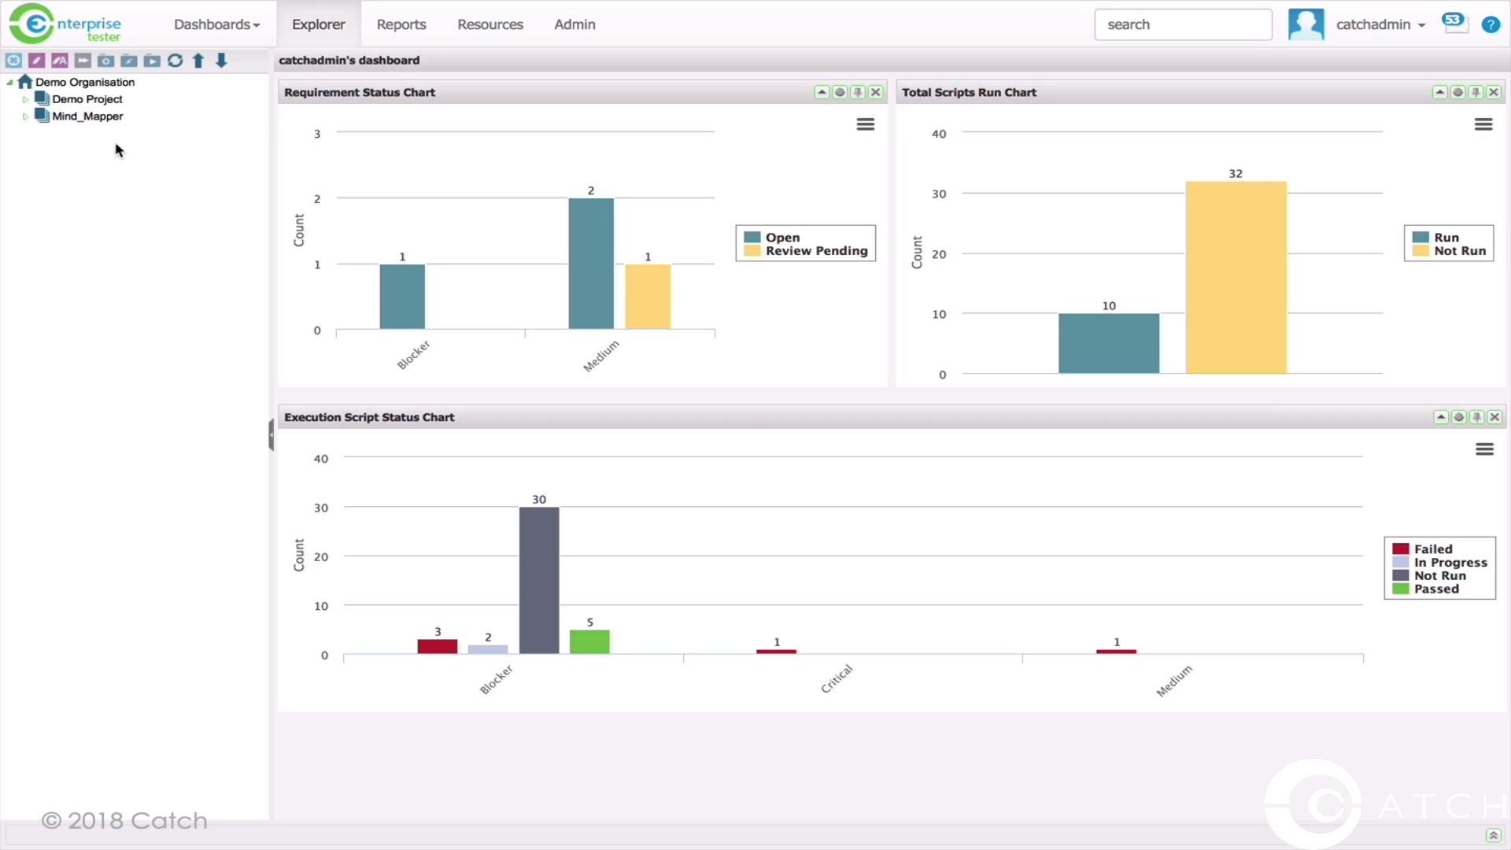
Start a new automated test named "Car parts test" in the Design package of Demo Project's Script Library
{"action": "left_click", "coordinate": [25, 100]}
{"action": "left_click", "coordinate": [43, 150]}
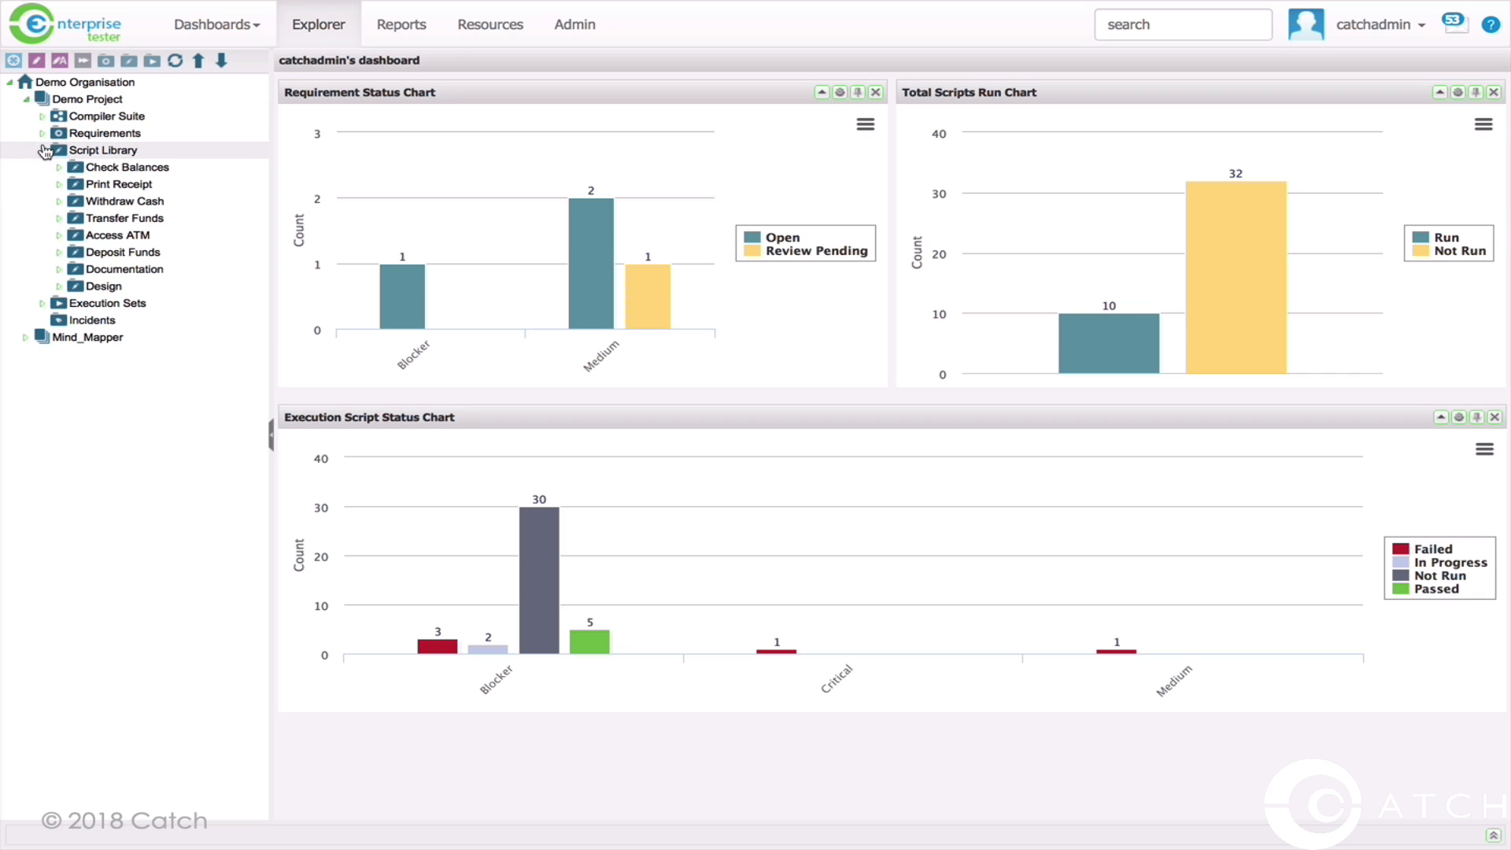
{"action": "left_click", "coordinate": [96, 290]}
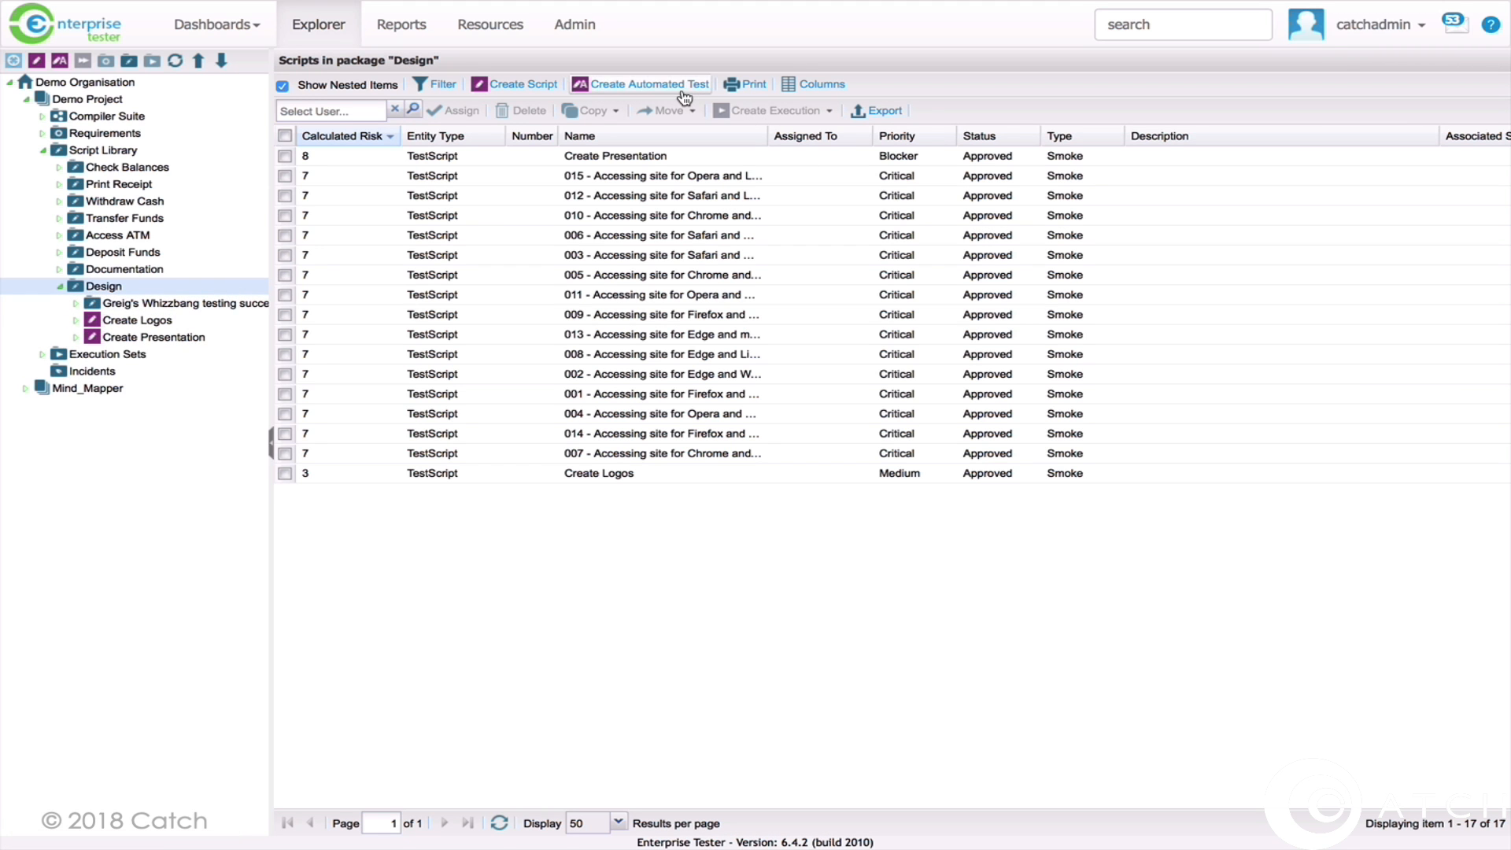
{"action": "left_click", "coordinate": [684, 96]}
{"action": "type", "text": "Car parts test"}
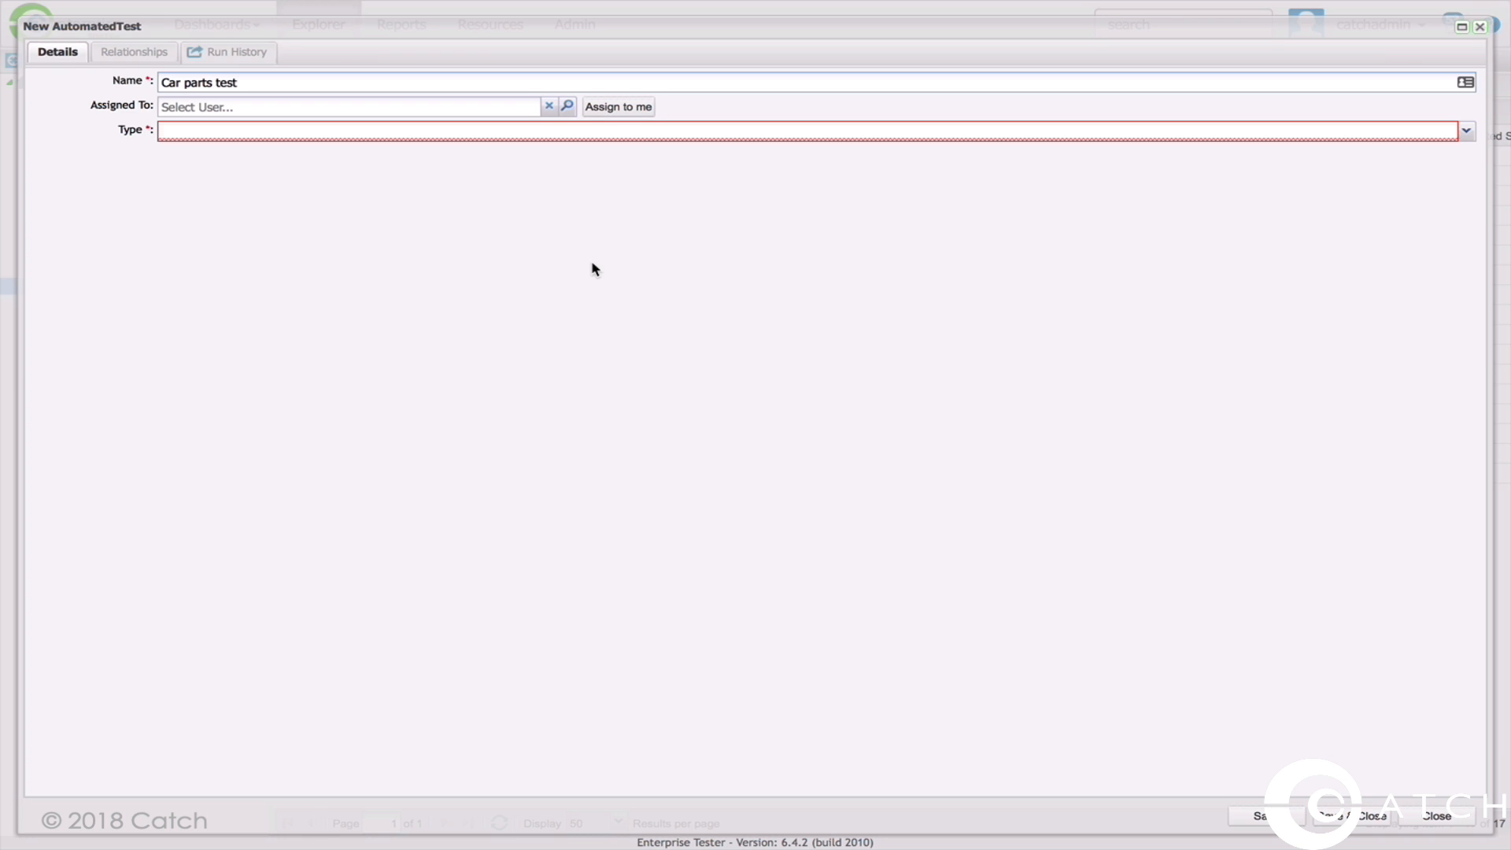
Set the automated test's type to Unit Test Results and its sub-type to JUnit, and save and close it
{"action": "left_click", "coordinate": [283, 131]}
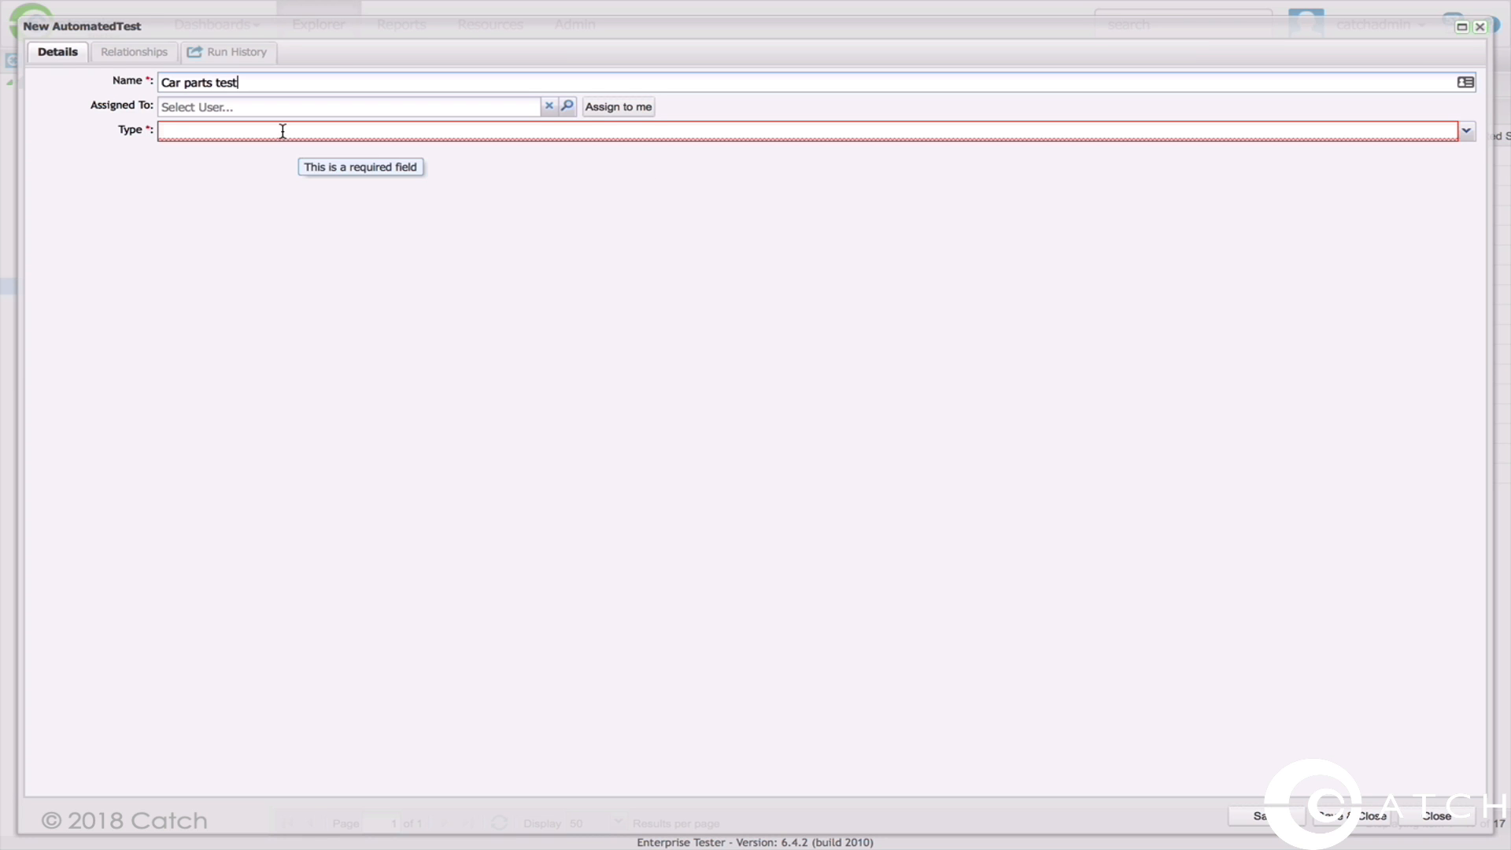
{"action": "left_click", "coordinate": [1467, 131]}
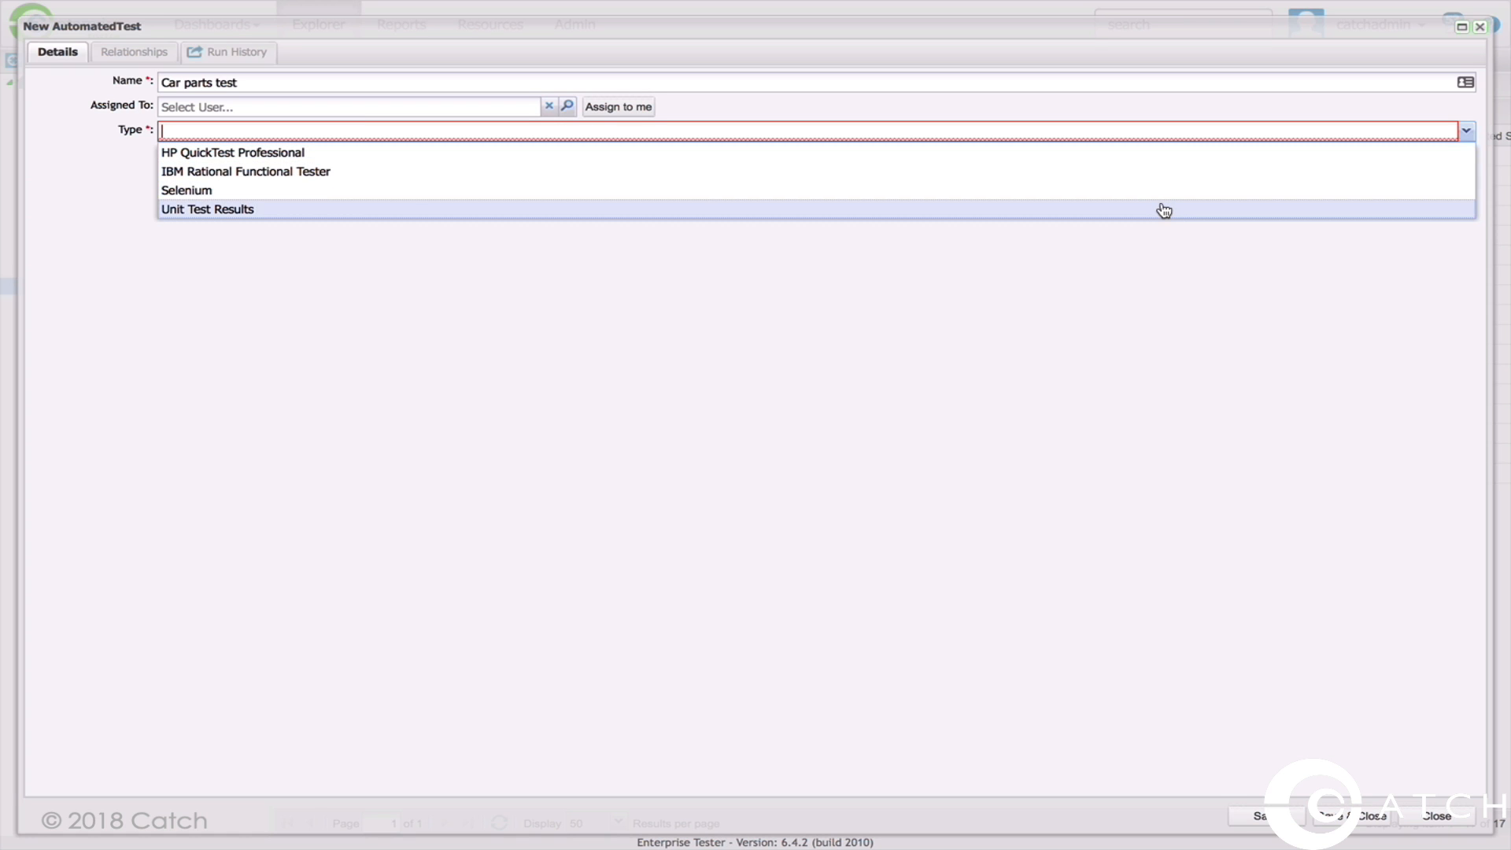
{"action": "left_click", "coordinate": [1164, 208]}
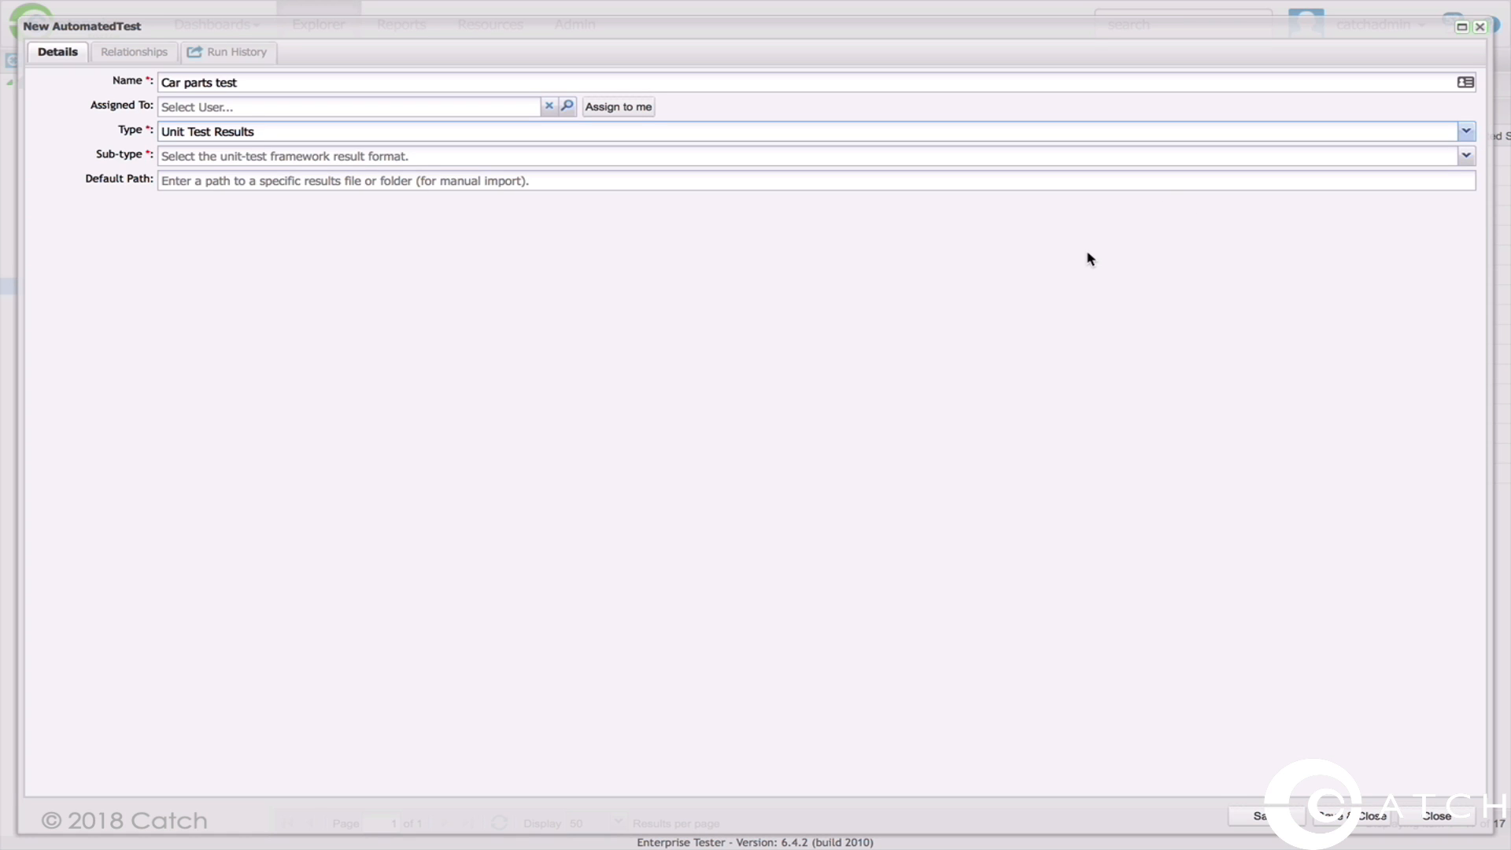
{"action": "left_click", "coordinate": [1466, 156]}
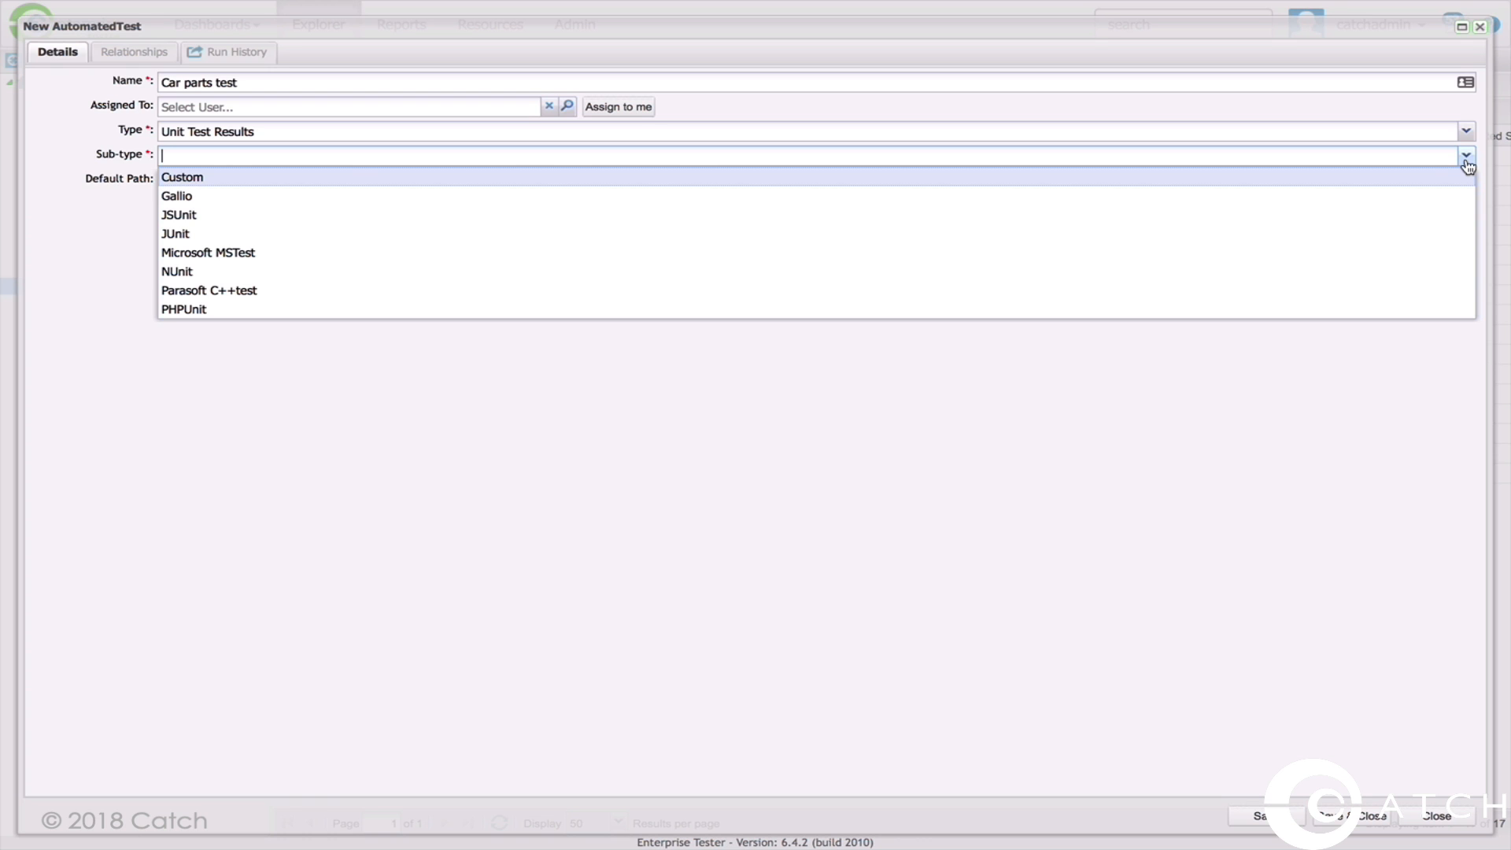
{"action": "left_click", "coordinate": [1386, 233]}
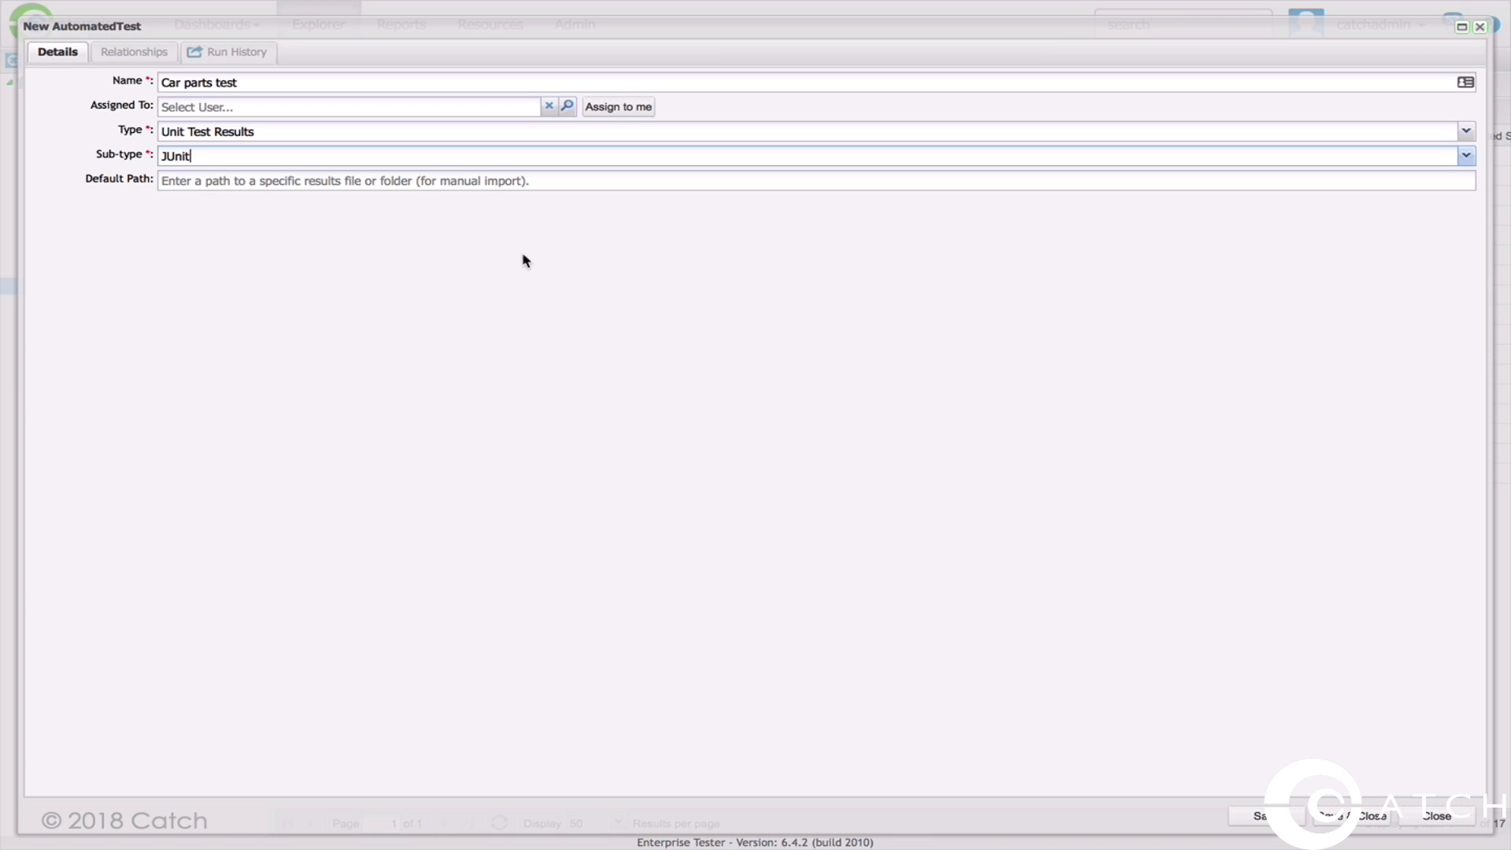
{"action": "left_click", "coordinate": [1357, 822]}
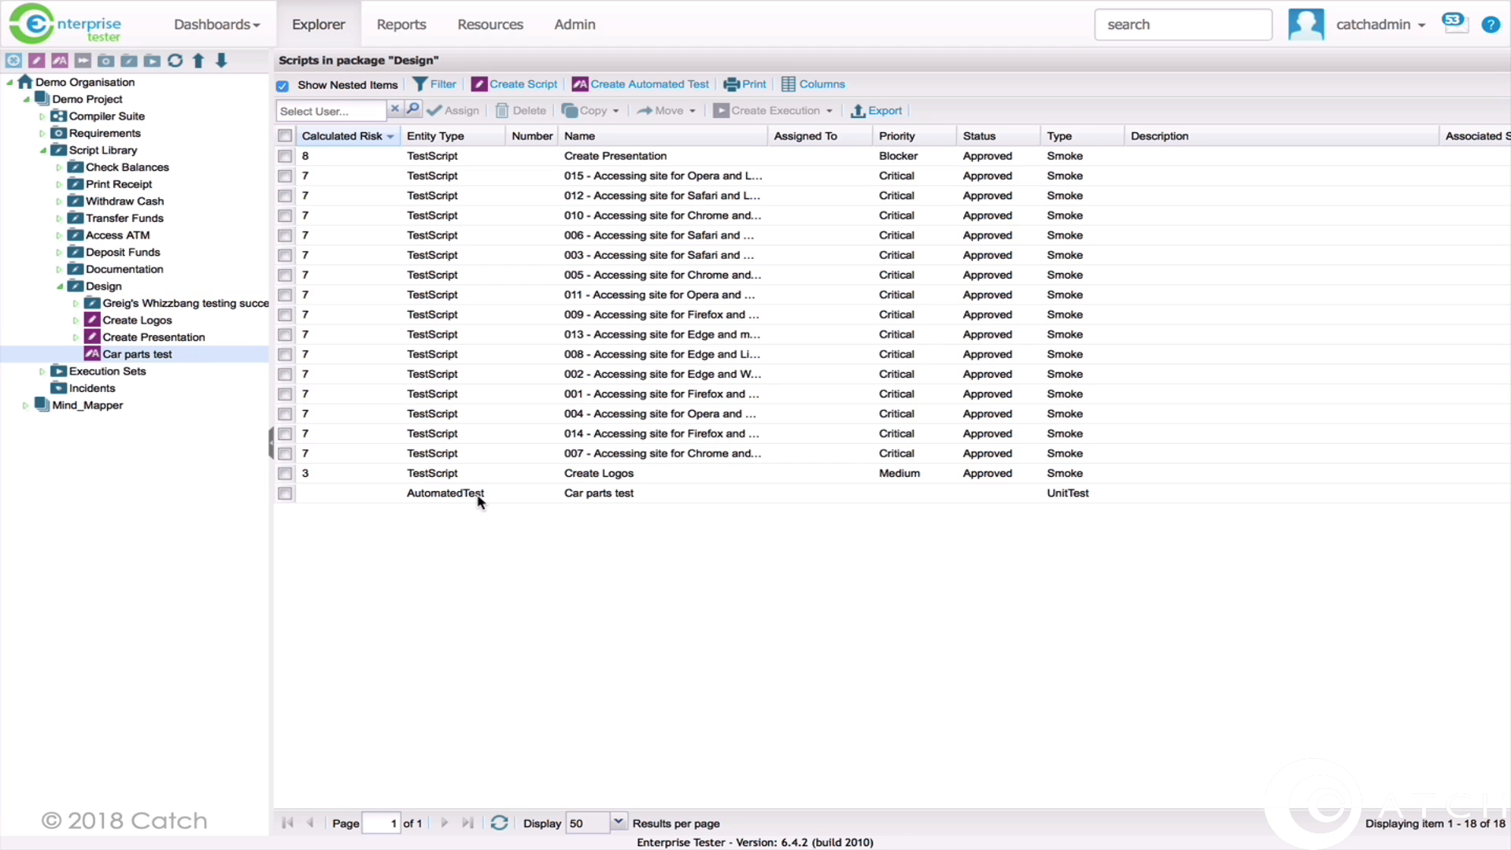
Create an execution of the Car parts test in Demo Project's Design execution set, without retaining the structure
{"action": "left_click", "coordinate": [284, 495]}
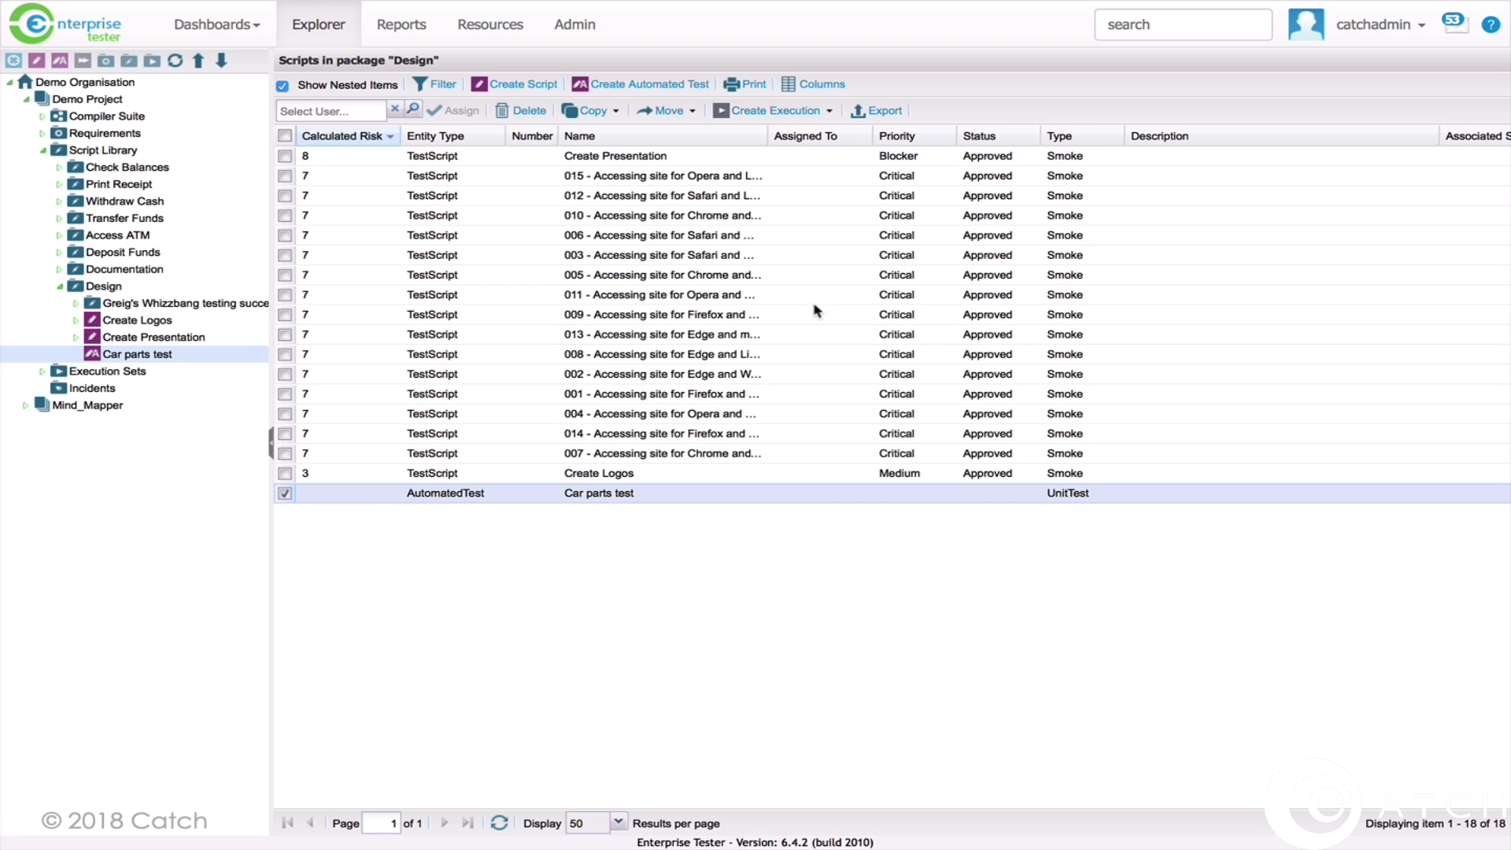
{"action": "left_click", "coordinate": [828, 112]}
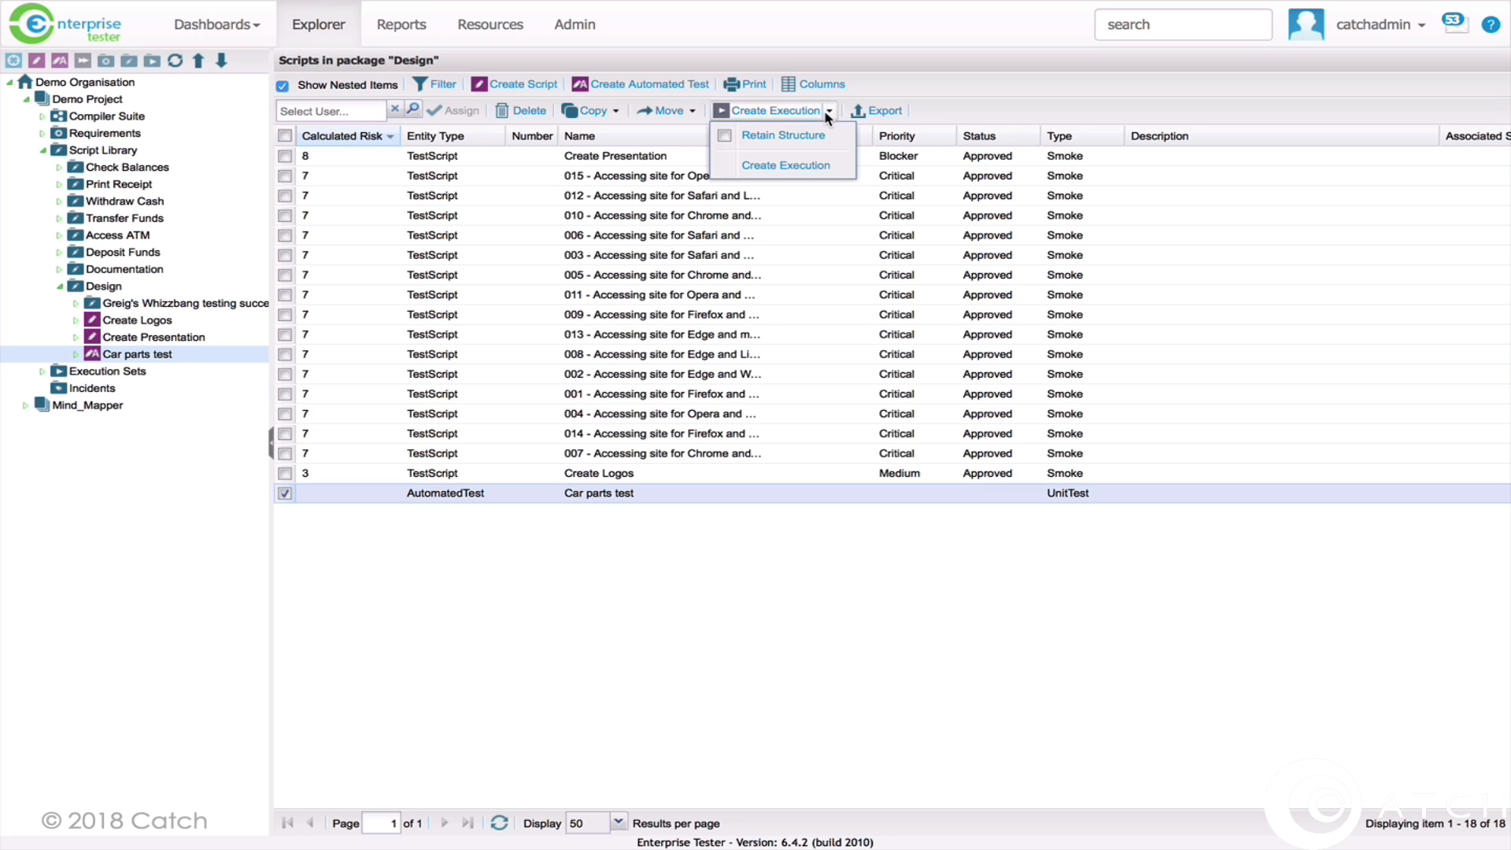
{"action": "left_click", "coordinate": [797, 162]}
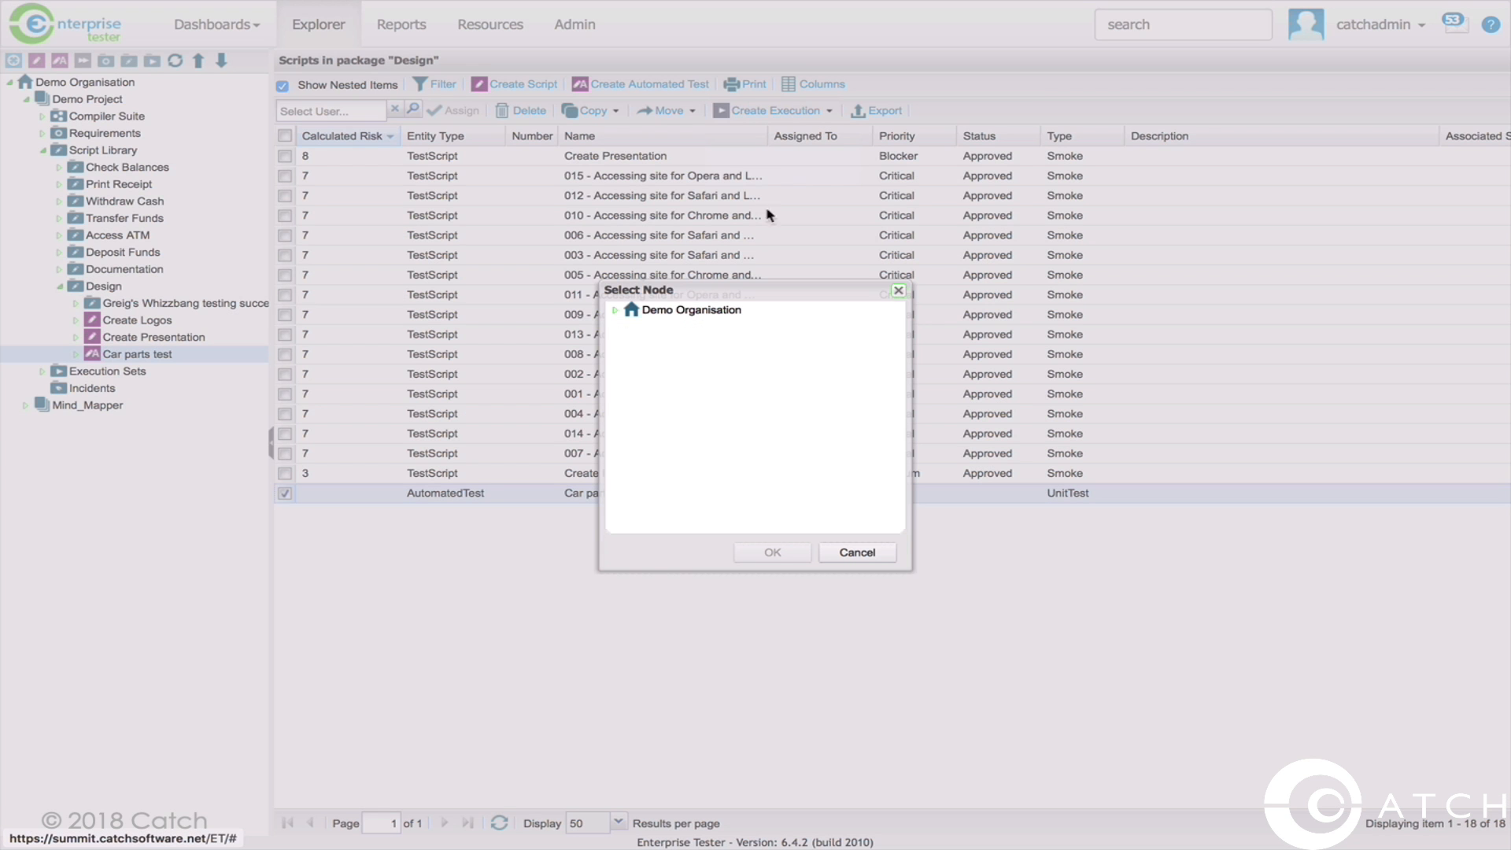
{"action": "left_click", "coordinate": [614, 311]}
{"action": "left_click", "coordinate": [632, 327]}
{"action": "left_click", "coordinate": [647, 347]}
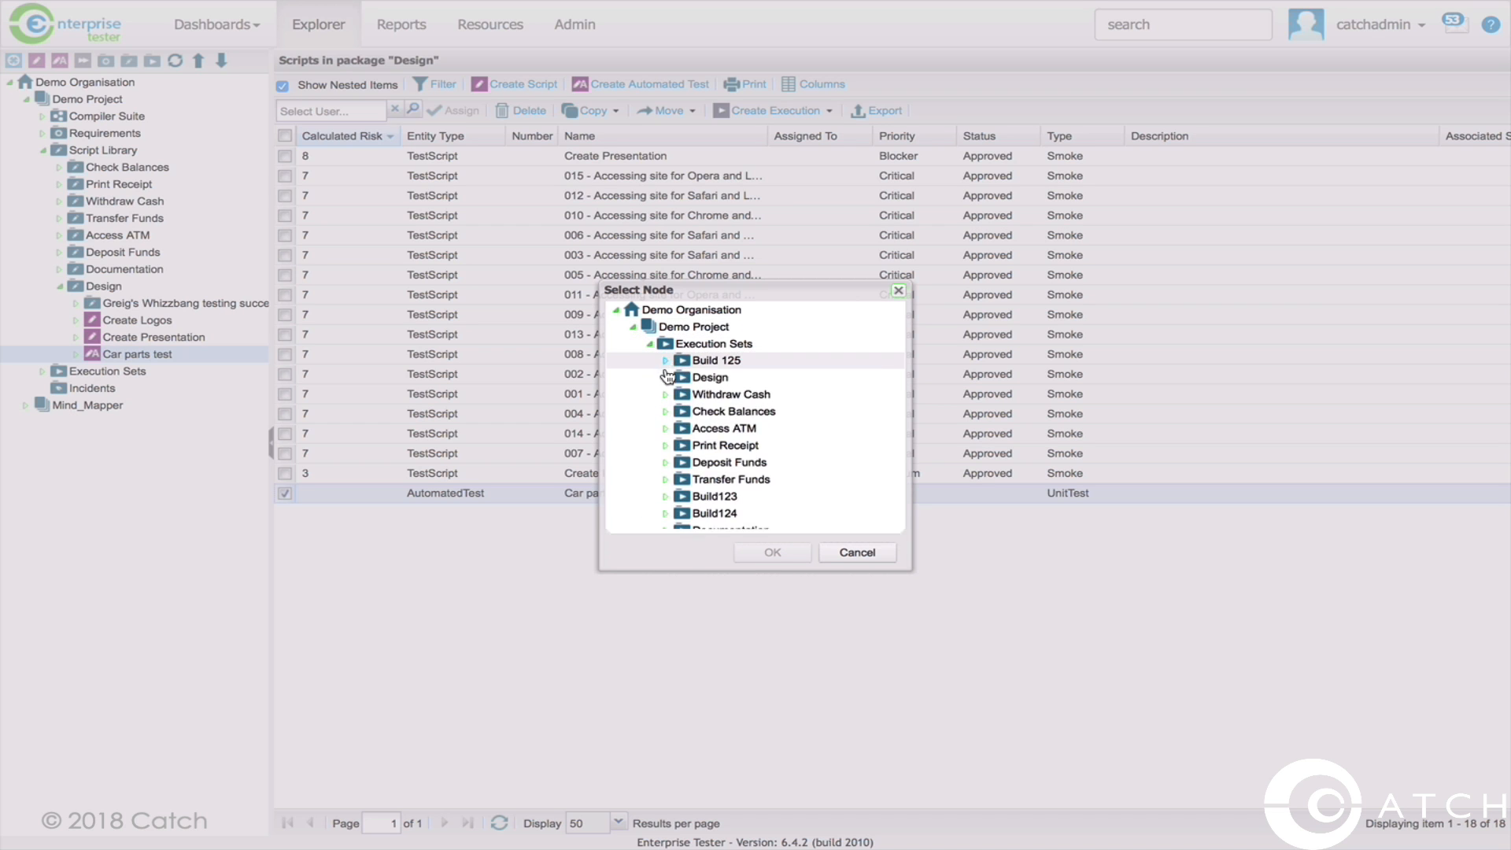
{"action": "left_click", "coordinate": [710, 378]}
{"action": "left_click", "coordinate": [795, 552]}
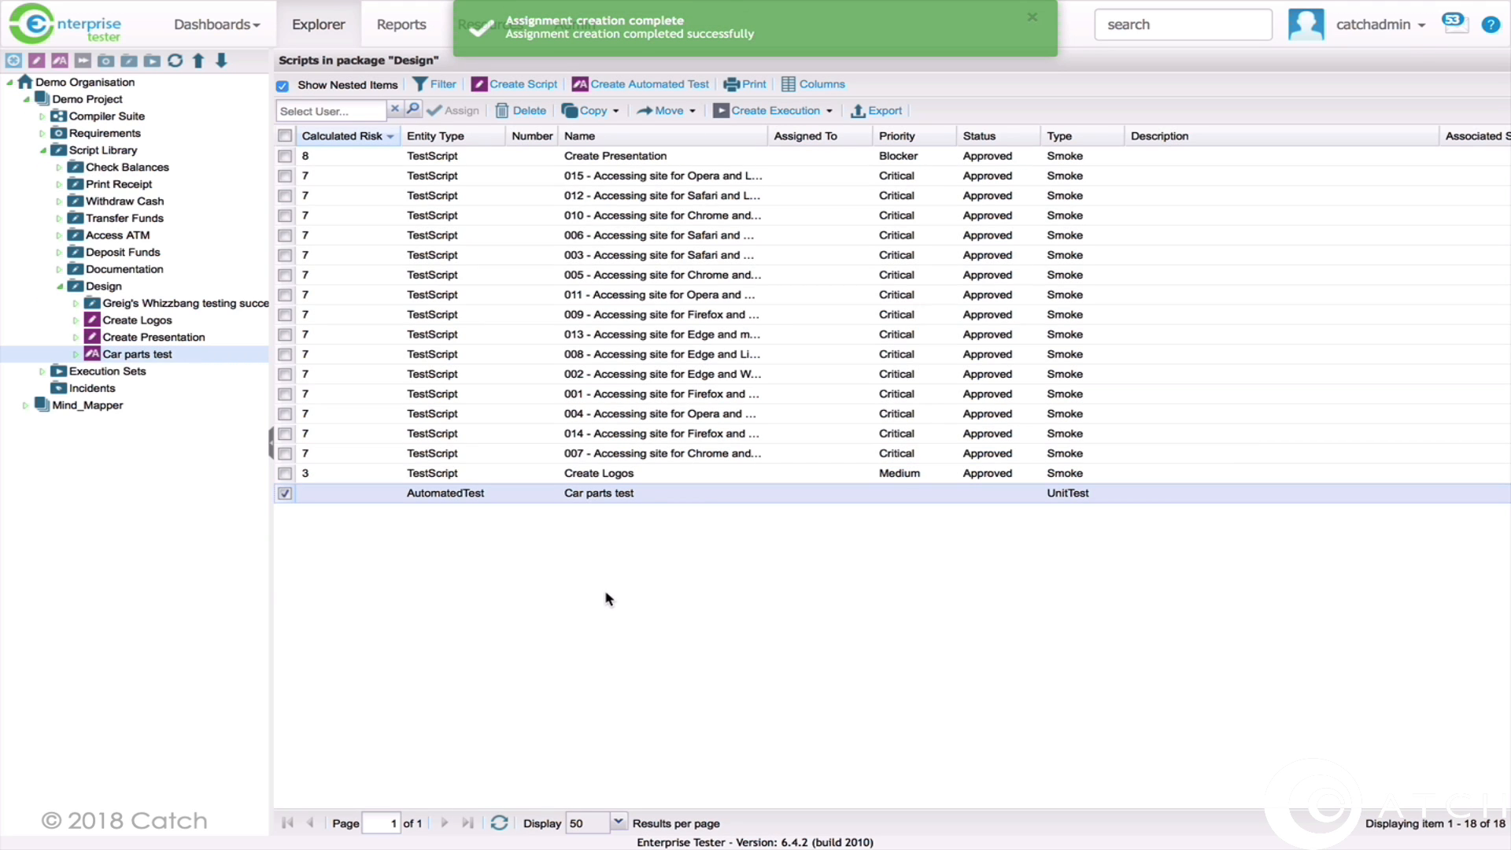
Import a run result for the Design execution set's Car parts test by uploading TEST-net.cars.documents.AssuranceTest.xml
{"action": "left_click", "coordinate": [43, 371]}
{"action": "left_click", "coordinate": [59, 405]}
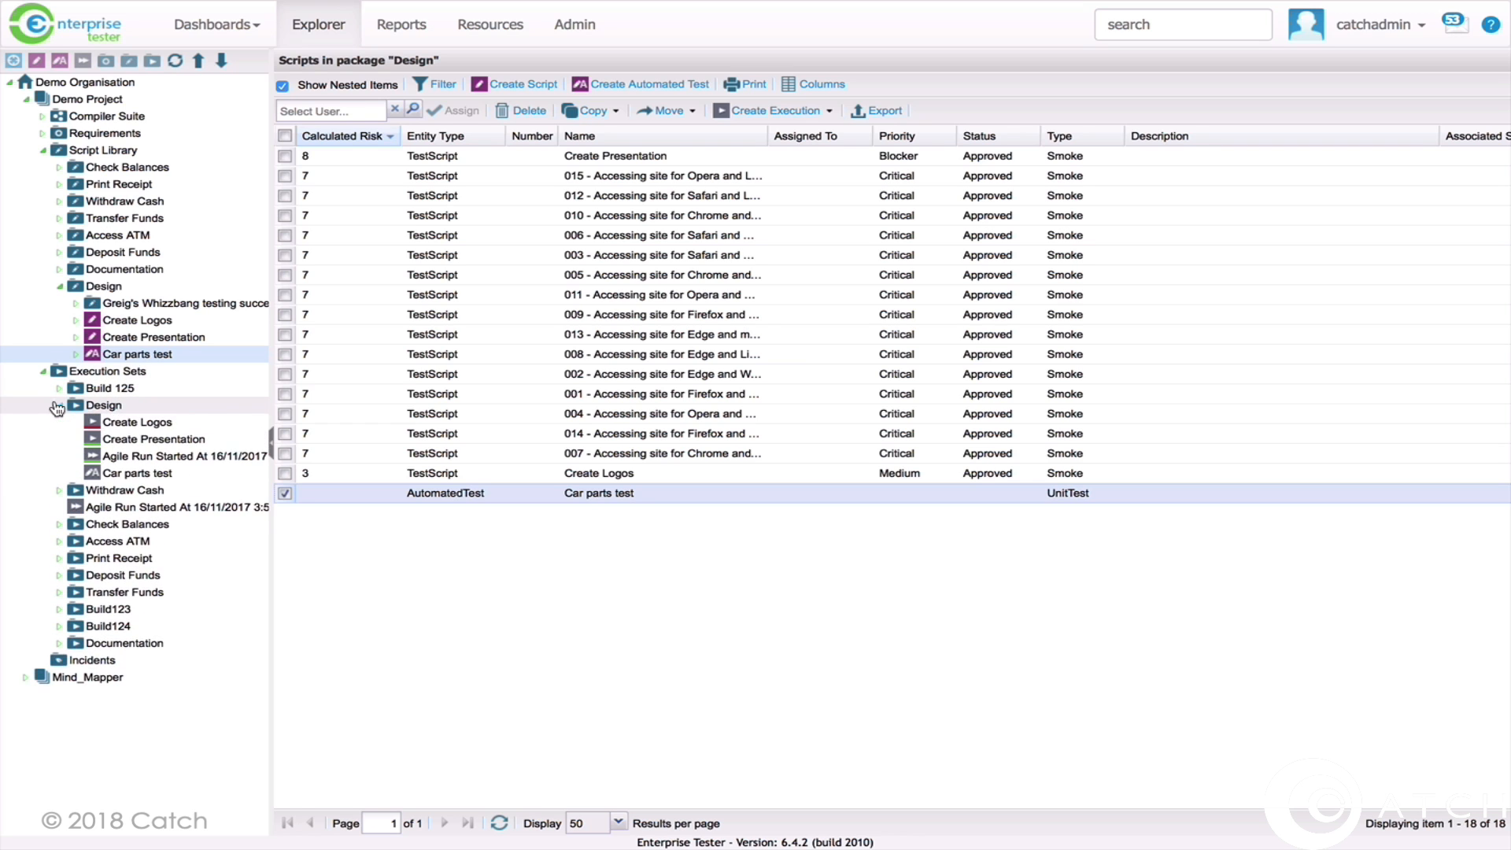
{"action": "left_click", "coordinate": [132, 474]}
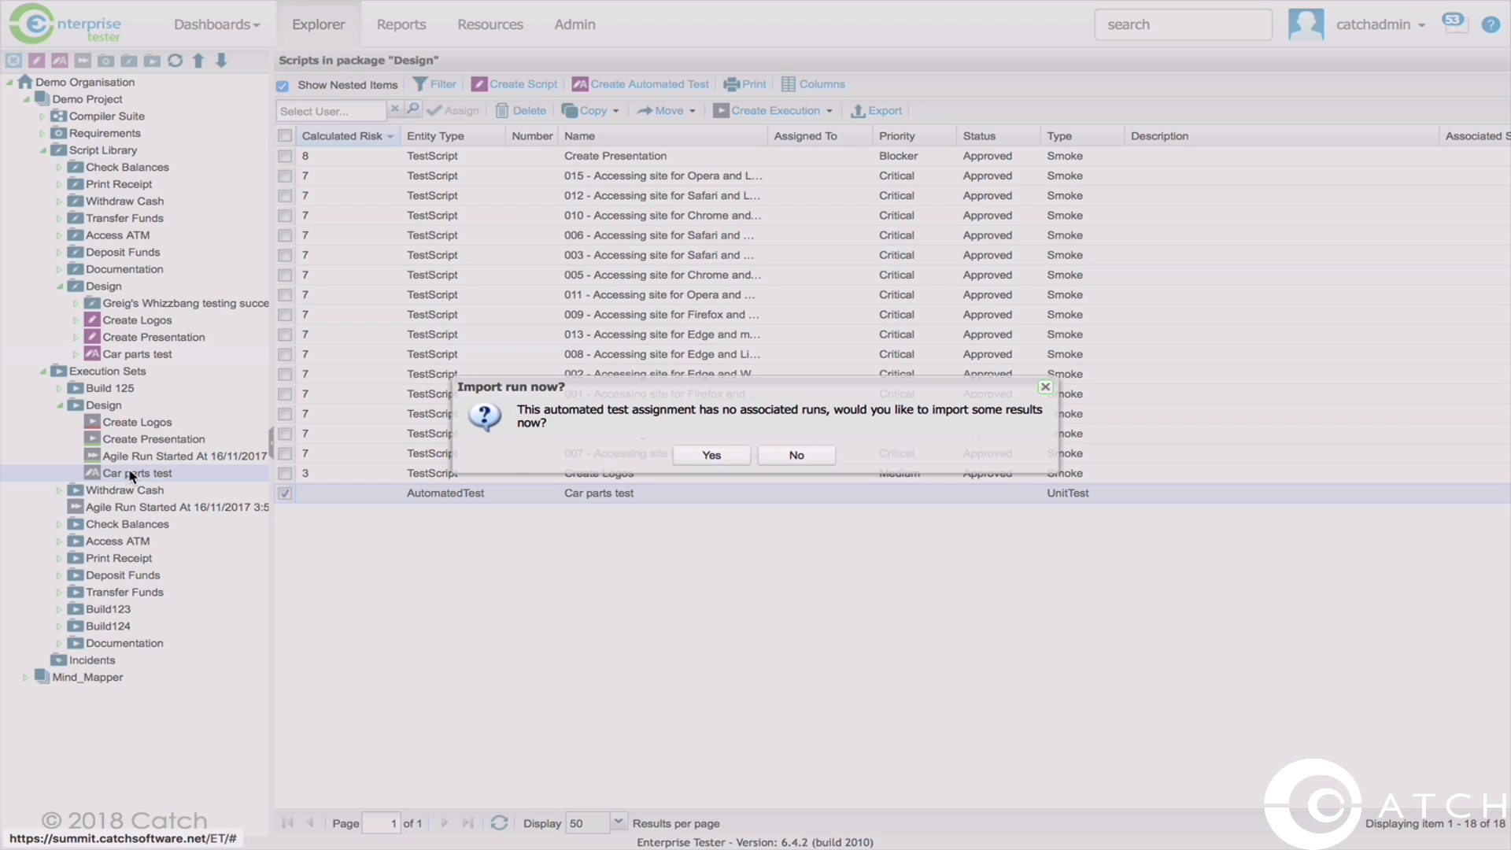
{"action": "left_click", "coordinate": [712, 456]}
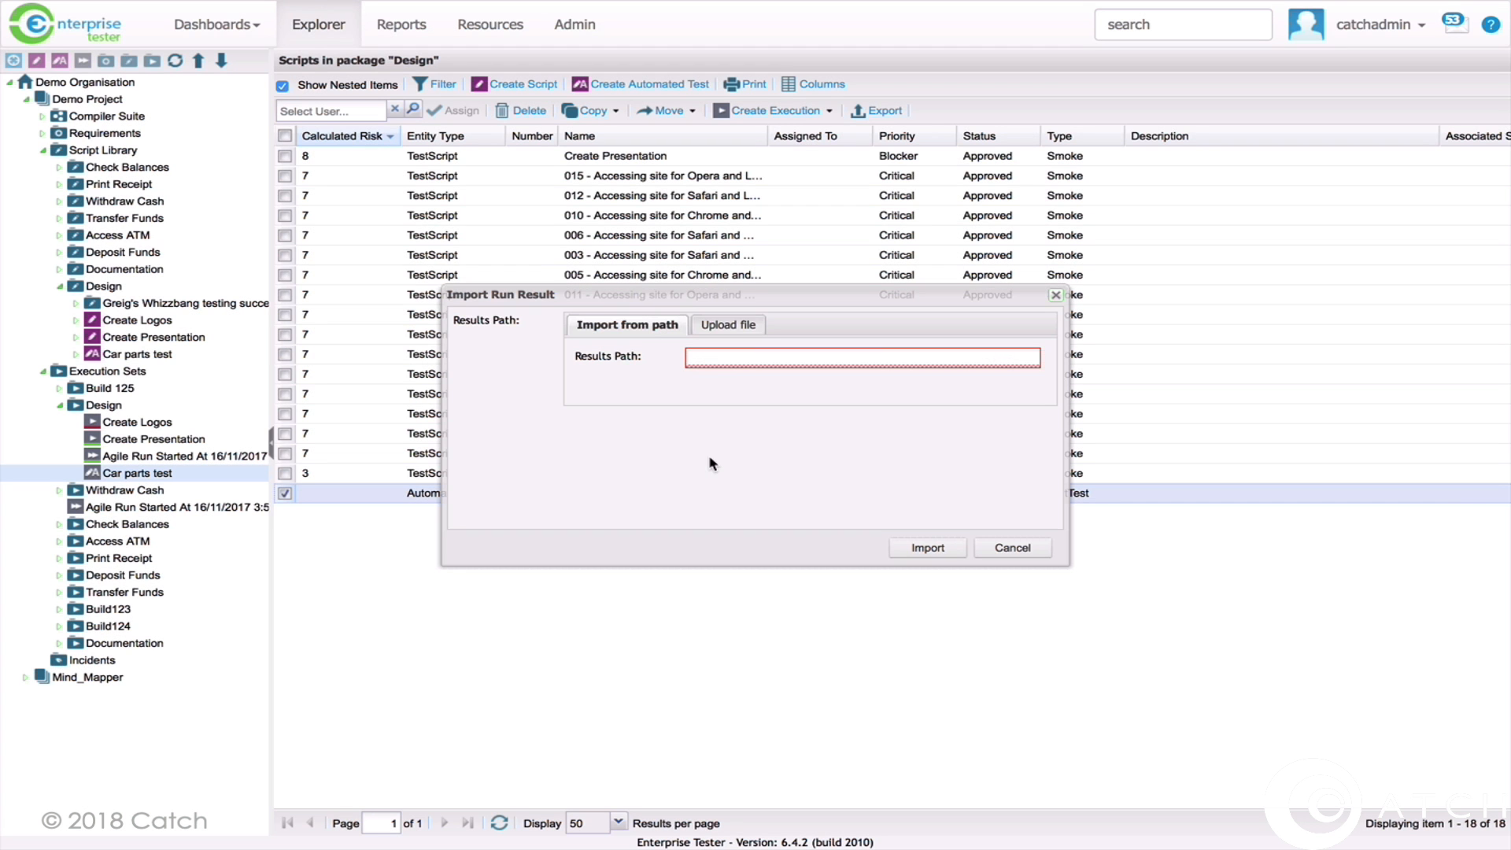
{"action": "left_click", "coordinate": [713, 356]}
{"action": "left_click", "coordinate": [721, 324]}
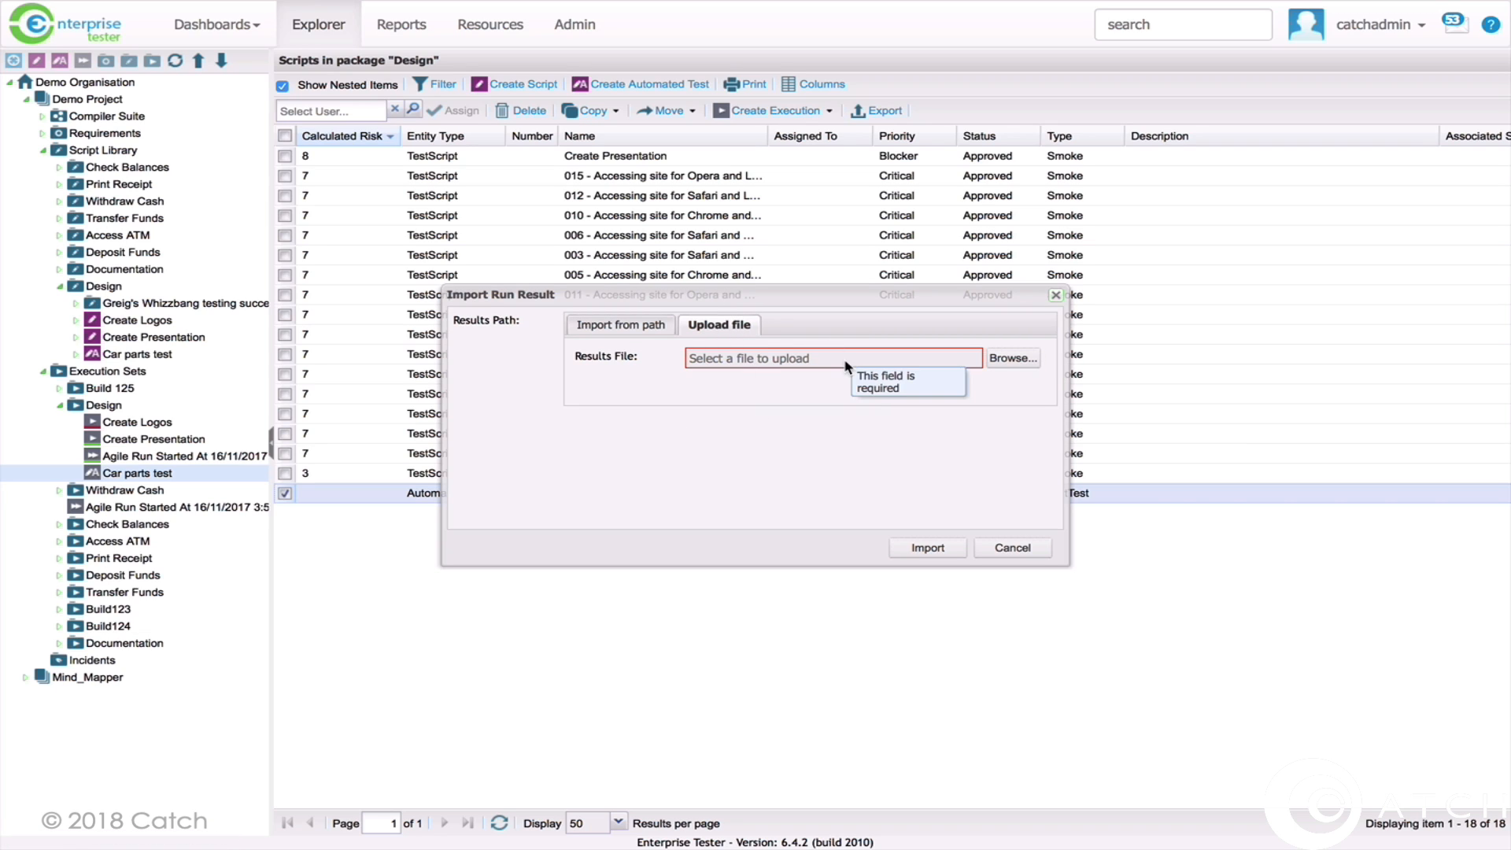
{"action": "left_click", "coordinate": [1013, 358]}
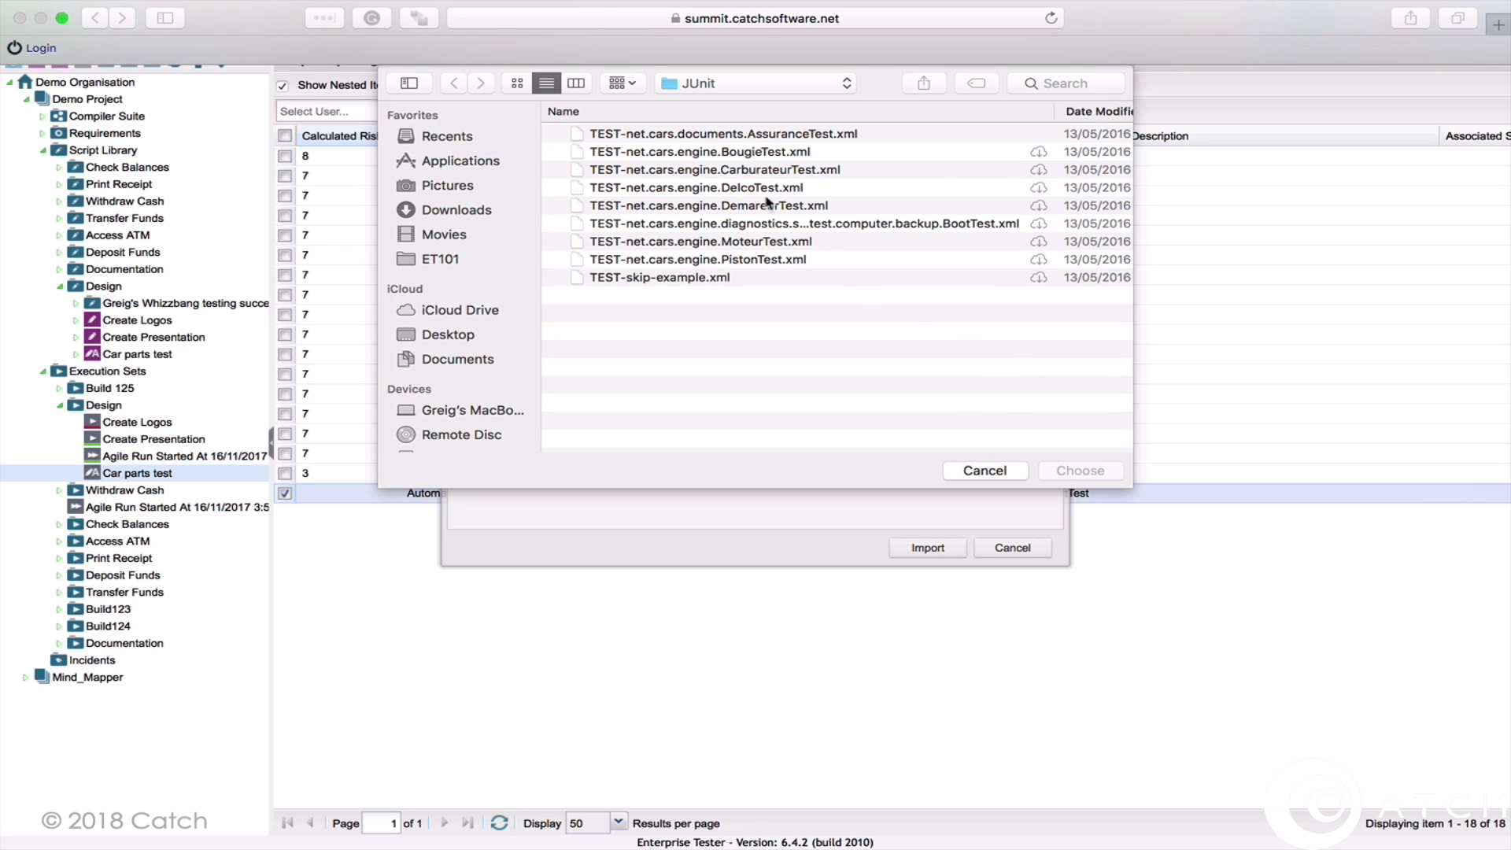
{"action": "left_click", "coordinate": [797, 138]}
{"action": "double_click", "coordinate": [796, 140]}
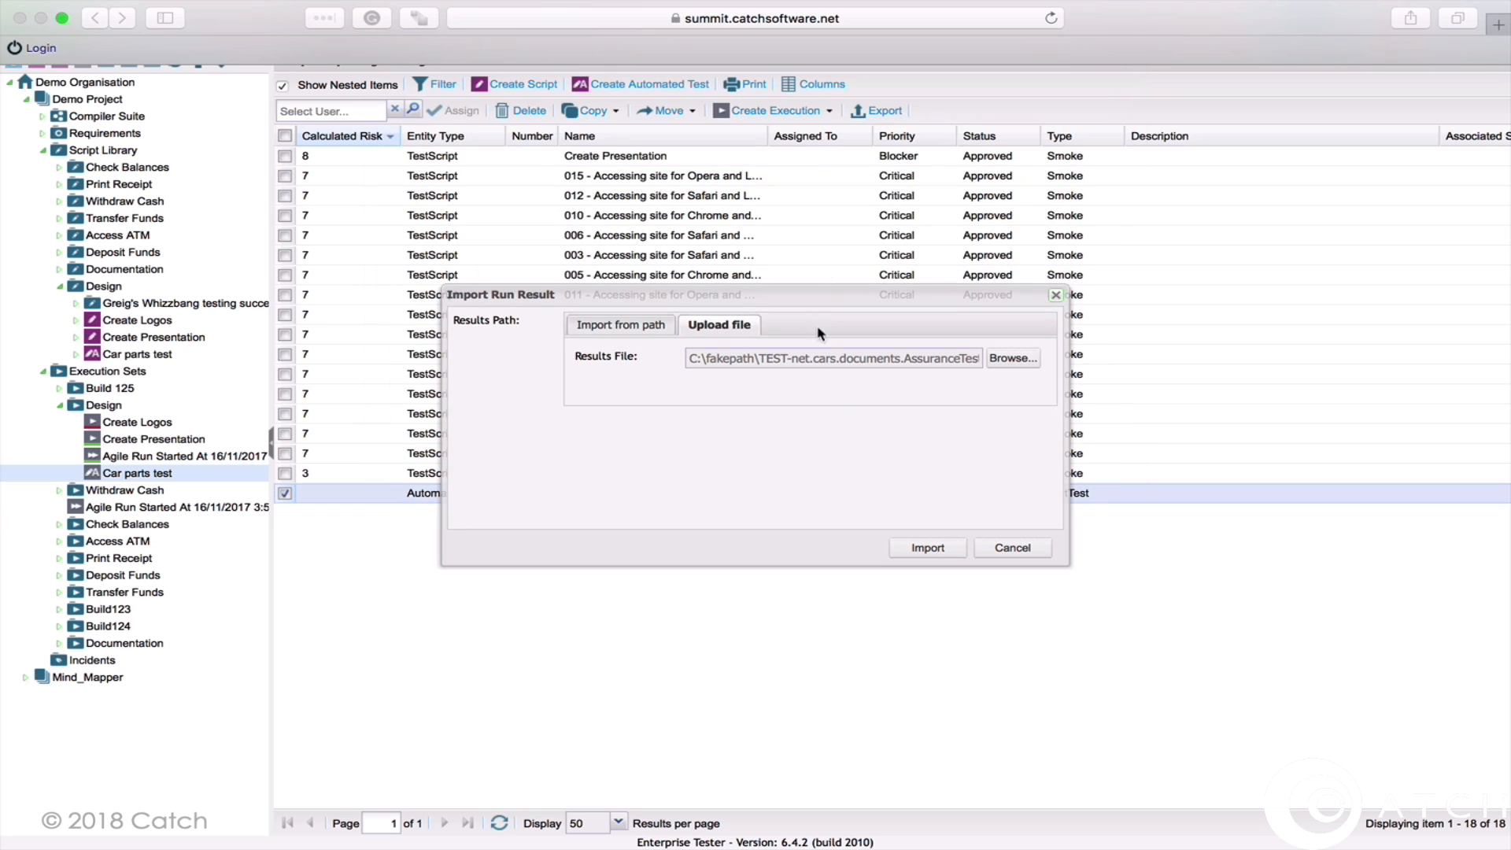
{"action": "left_click", "coordinate": [936, 550]}
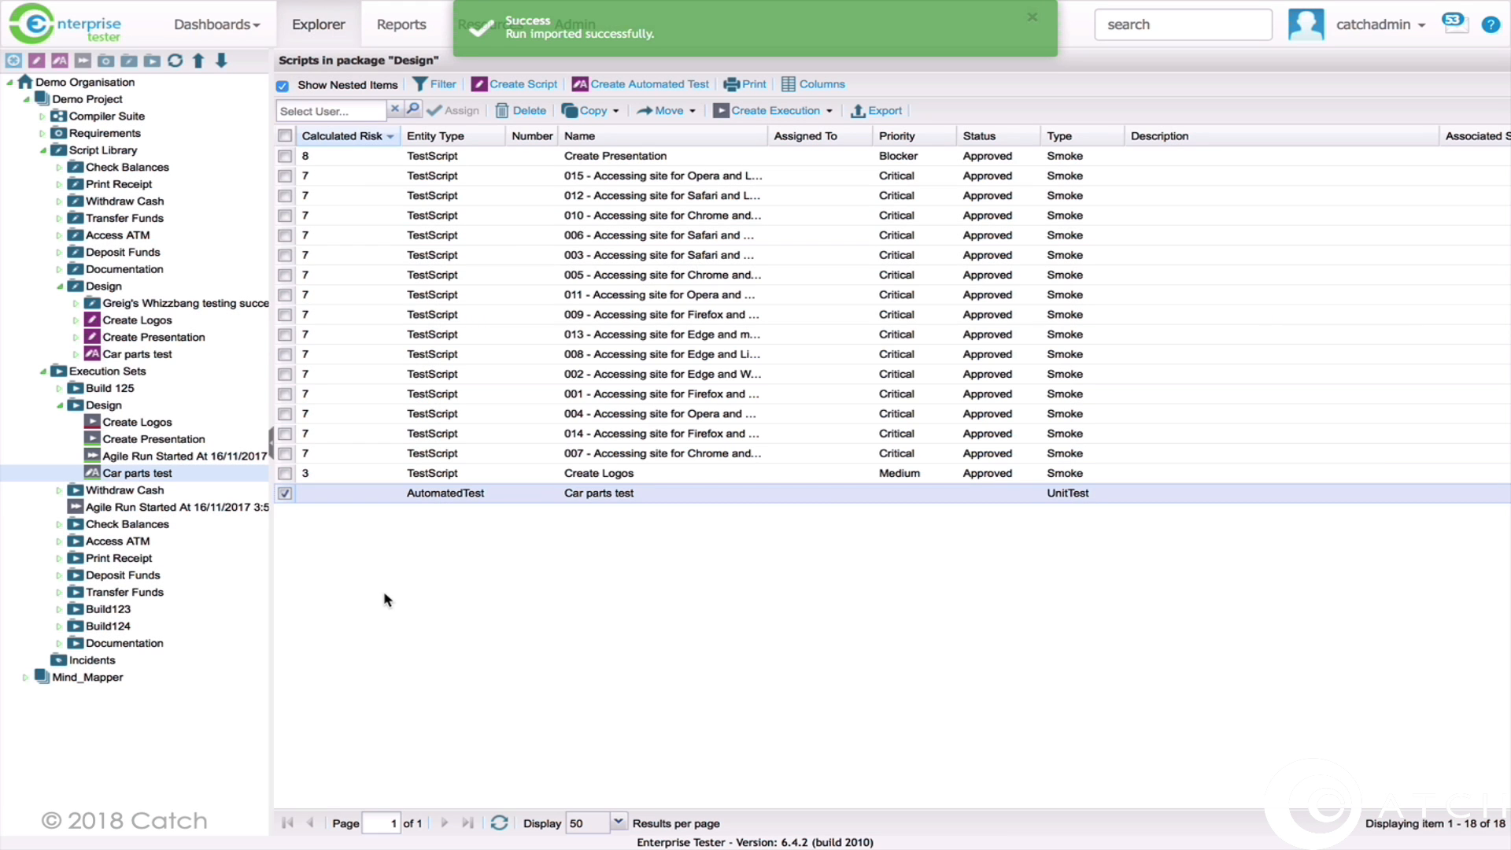
Review the Car parts test execution's run summary and the details, parameters and metadata of its net.cars.documents.AssuranceTest result
{"action": "double_click", "coordinate": [164, 475]}
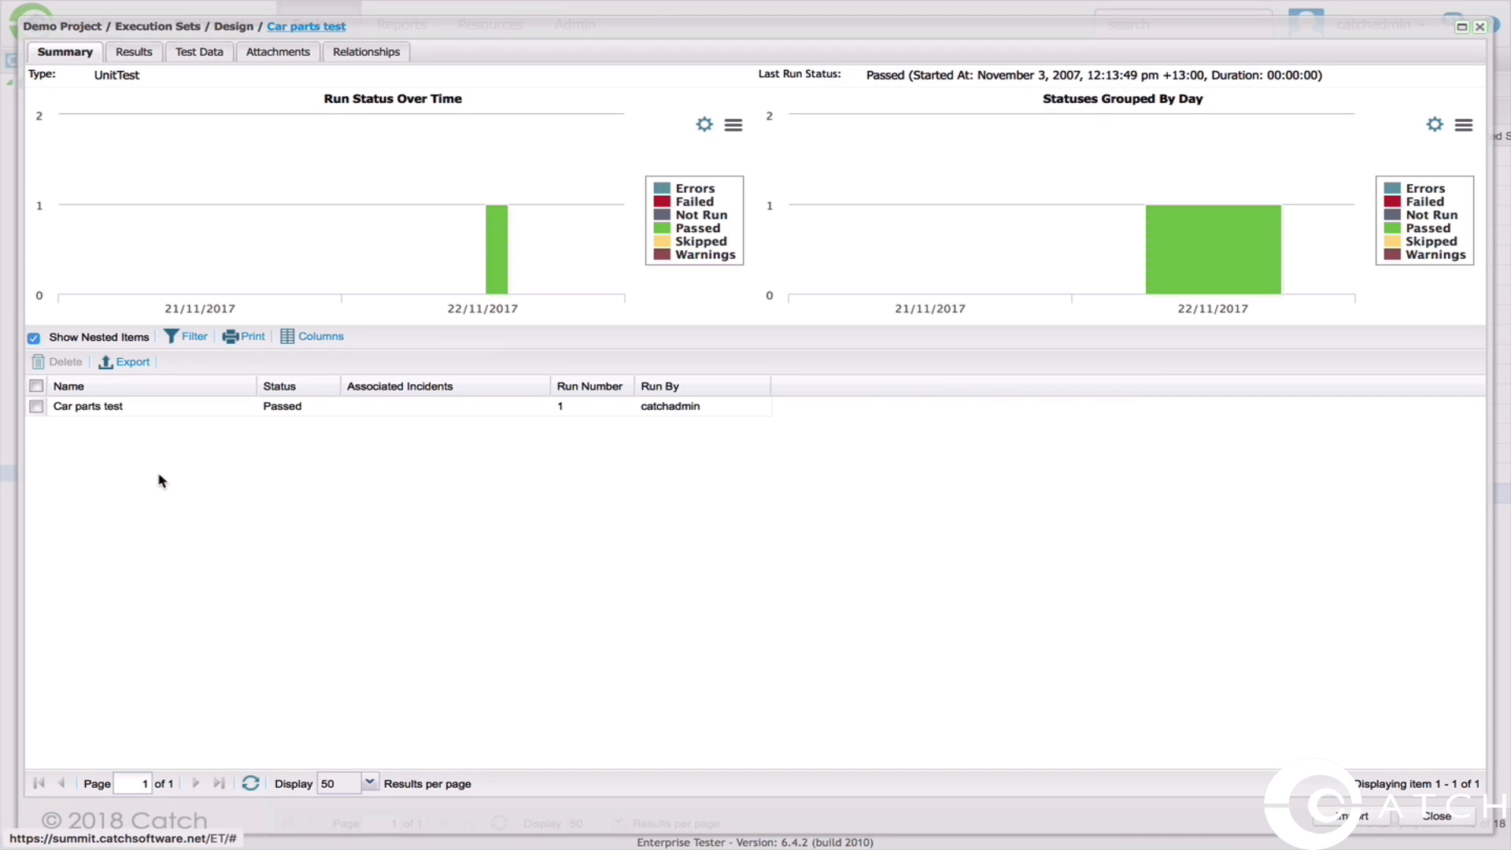
{"action": "mouse_move", "coordinate": [533, 250]}
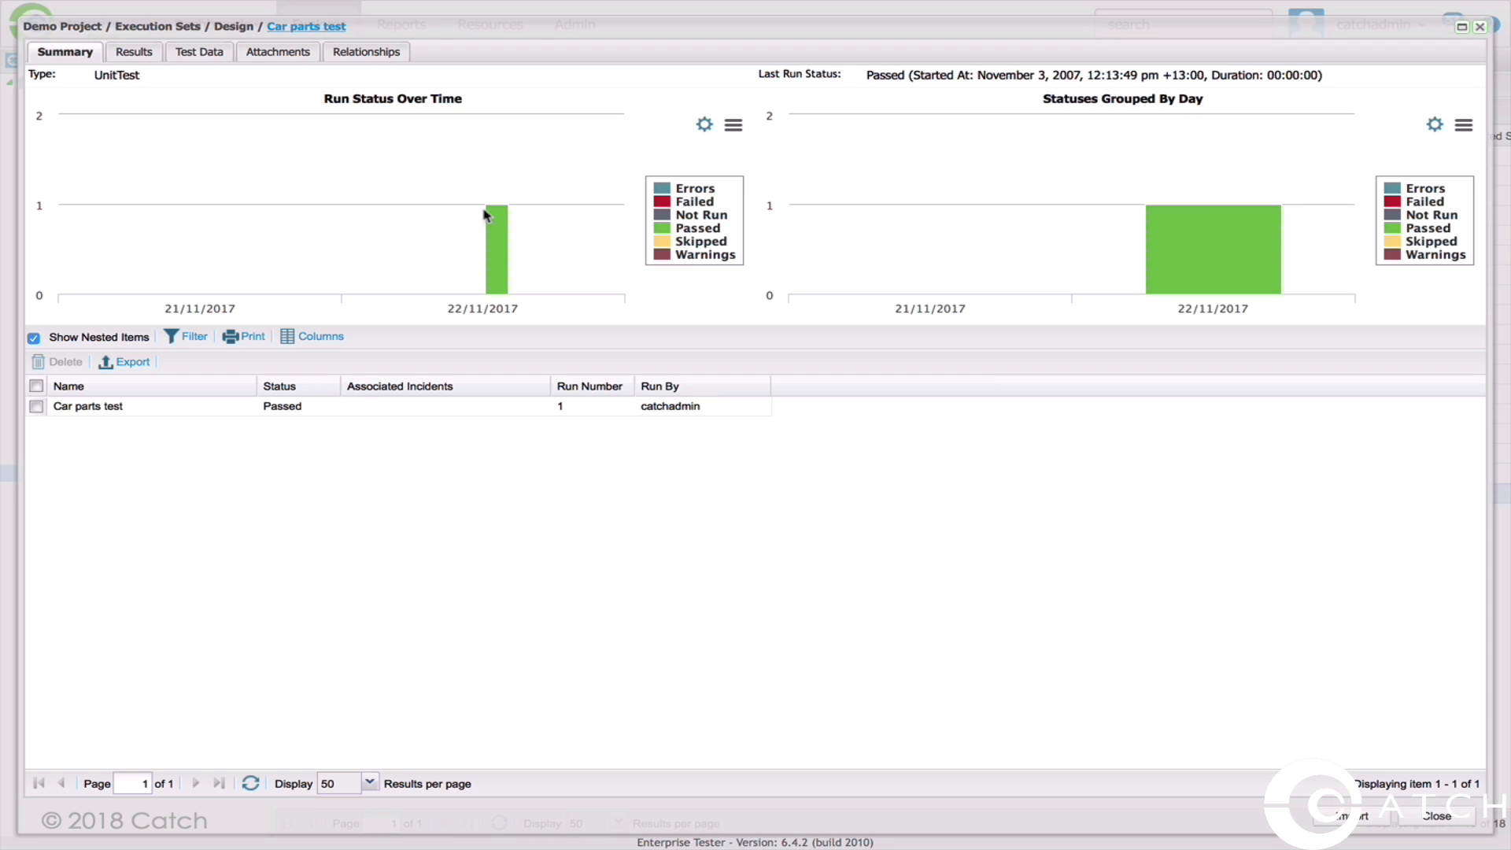
{"action": "left_click", "coordinate": [144, 56]}
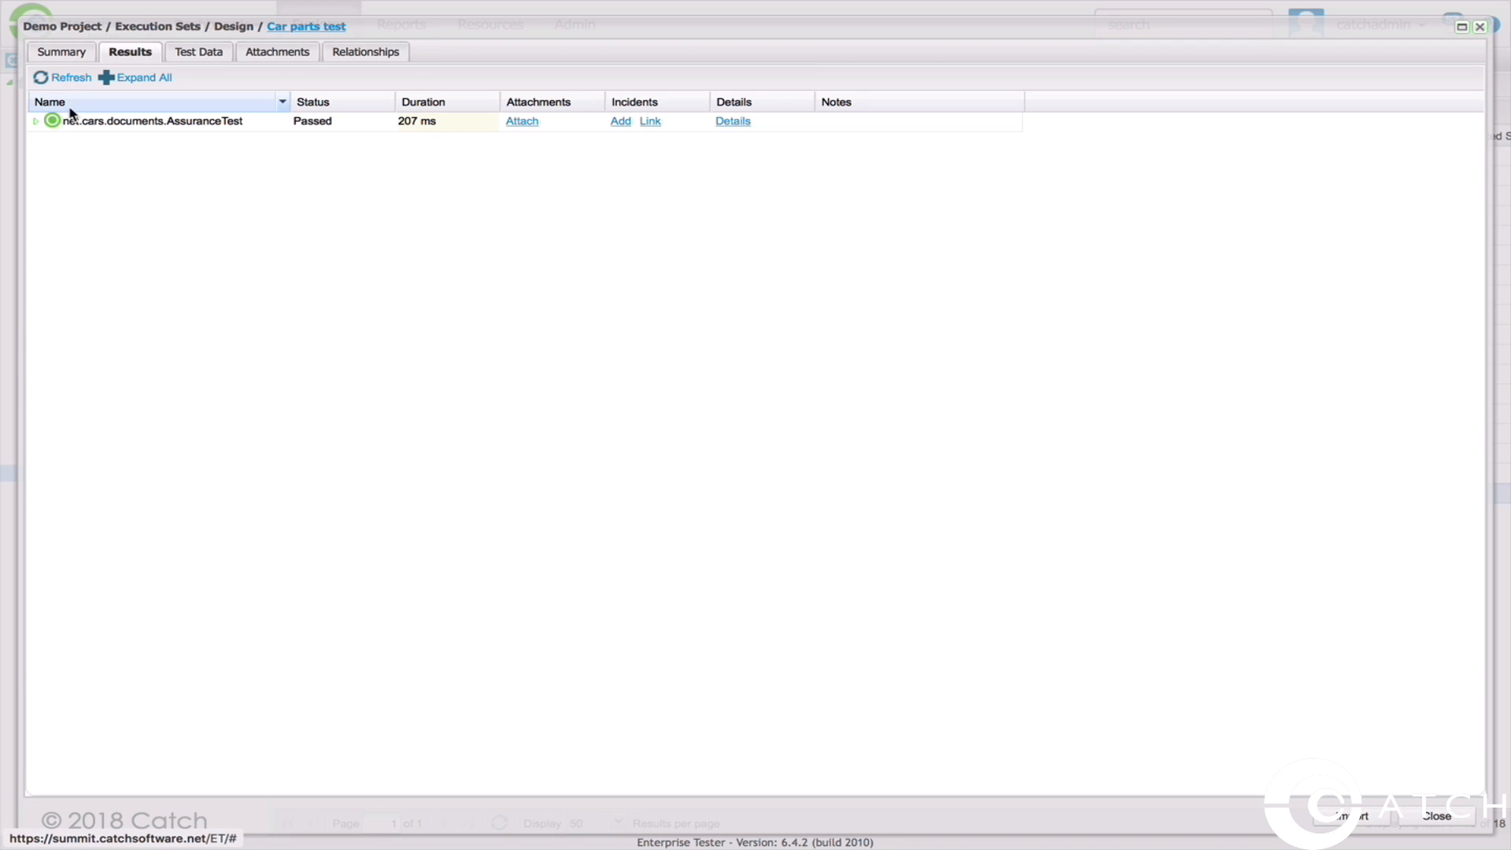
{"action": "left_click", "coordinate": [37, 122]}
{"action": "double_click", "coordinate": [51, 122]}
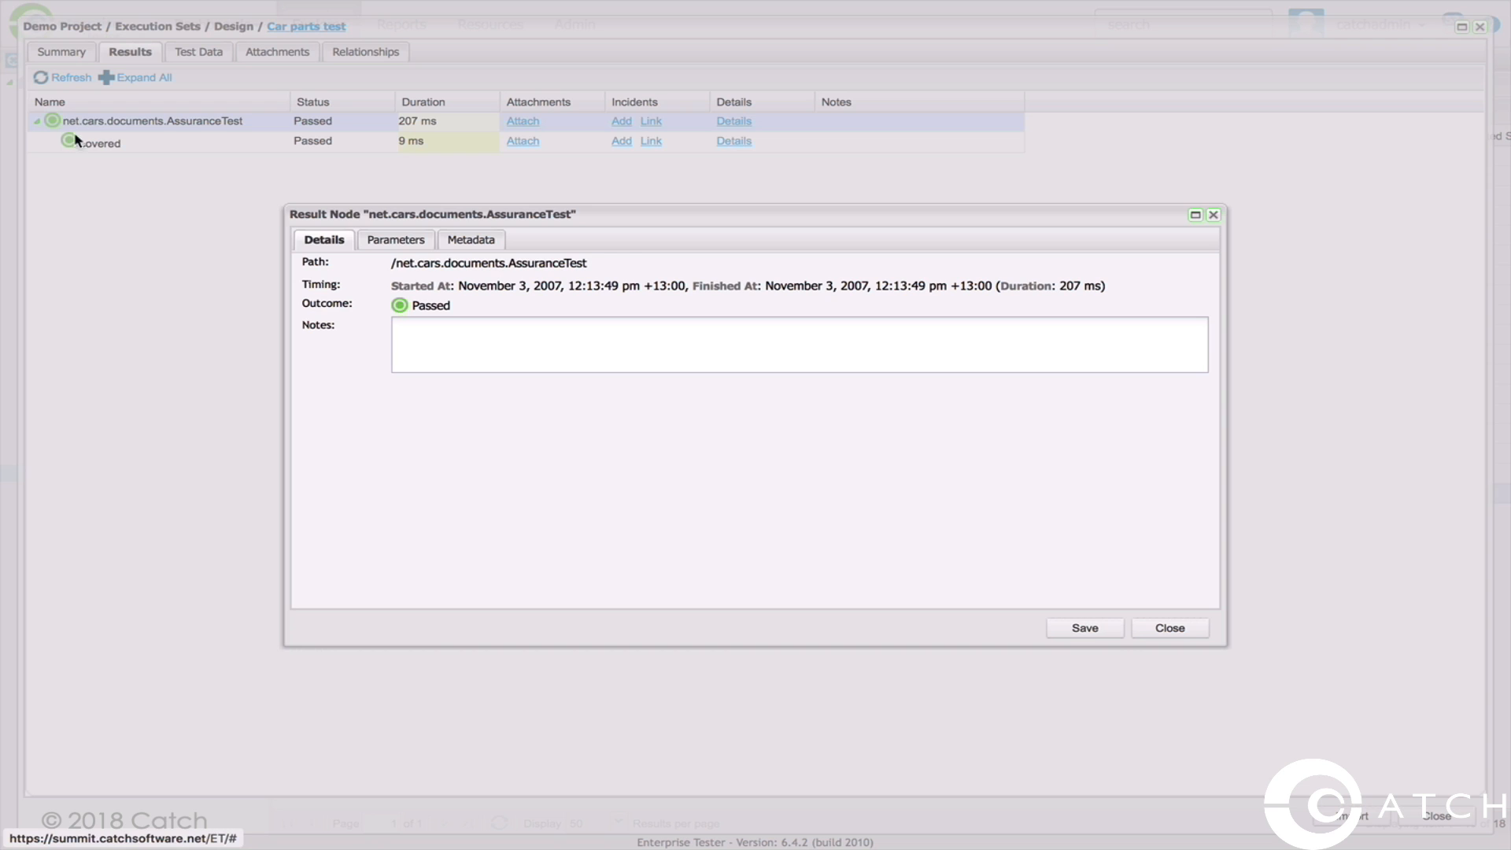
{"action": "left_click", "coordinate": [395, 241]}
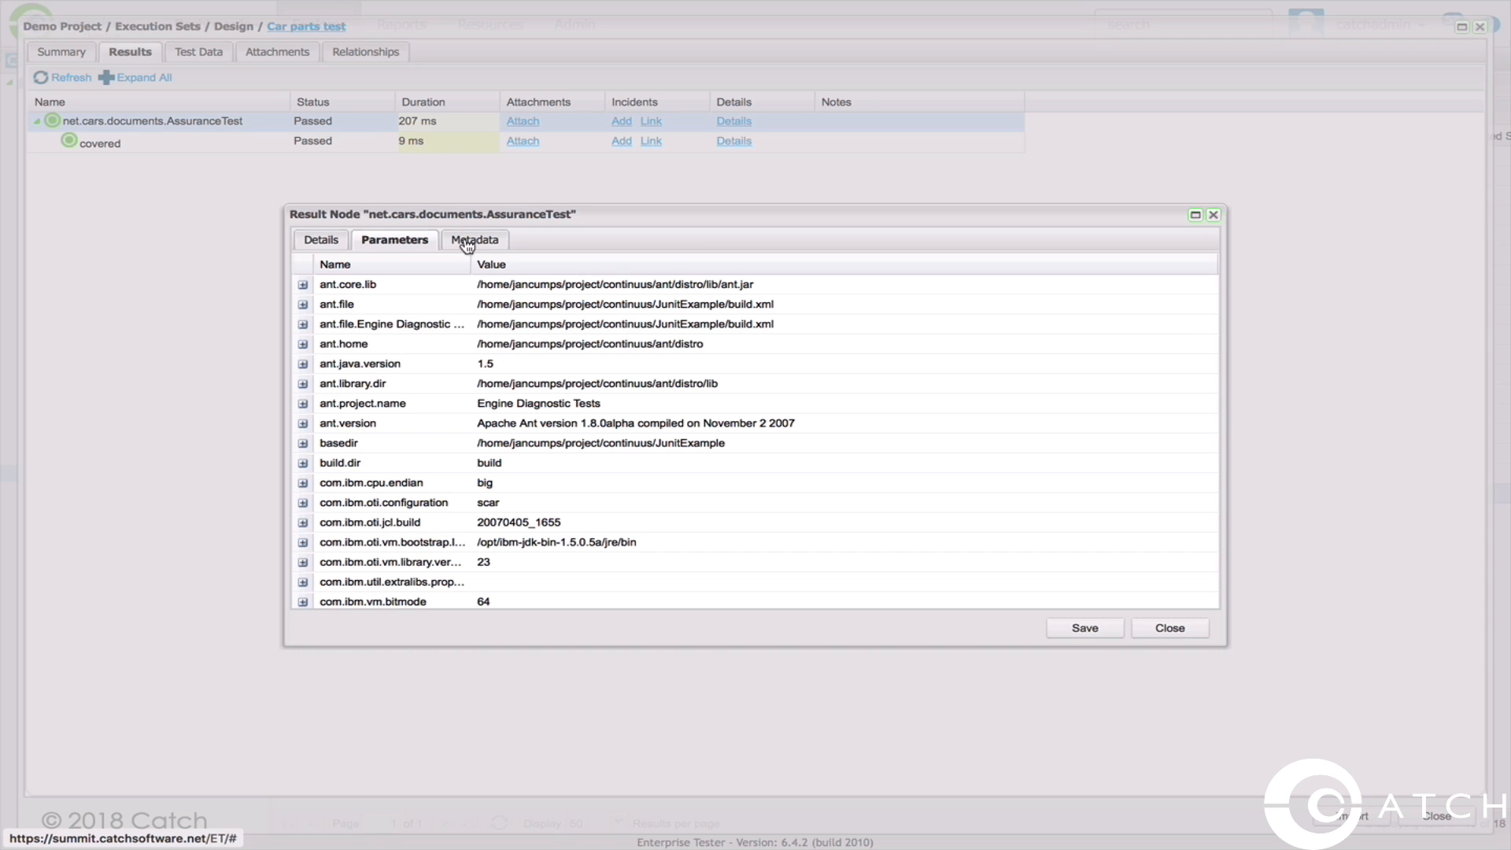
{"action": "left_click", "coordinate": [486, 245]}
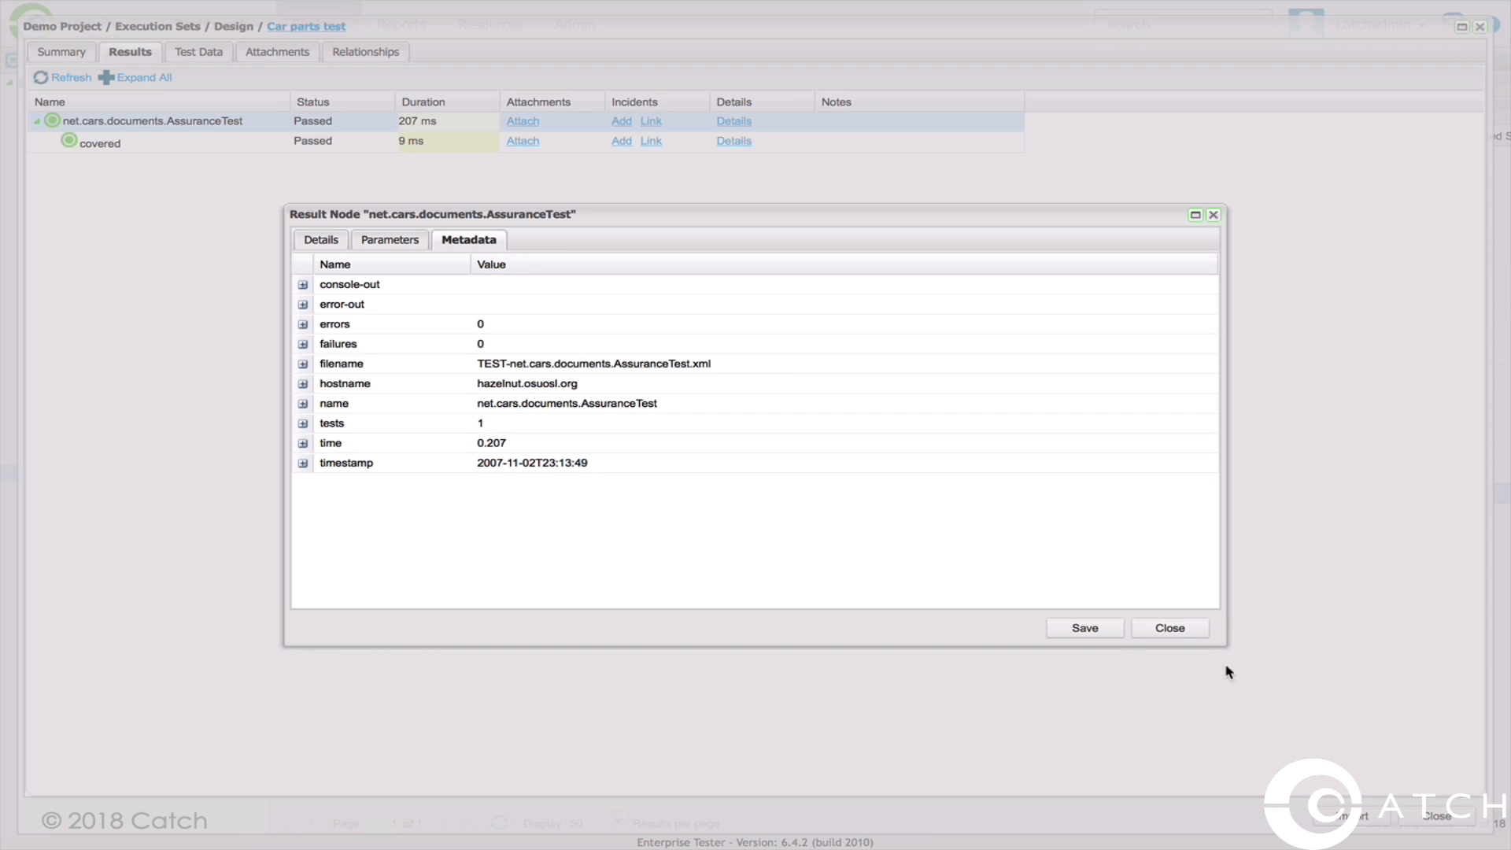
{"action": "left_click", "coordinate": [1180, 634]}
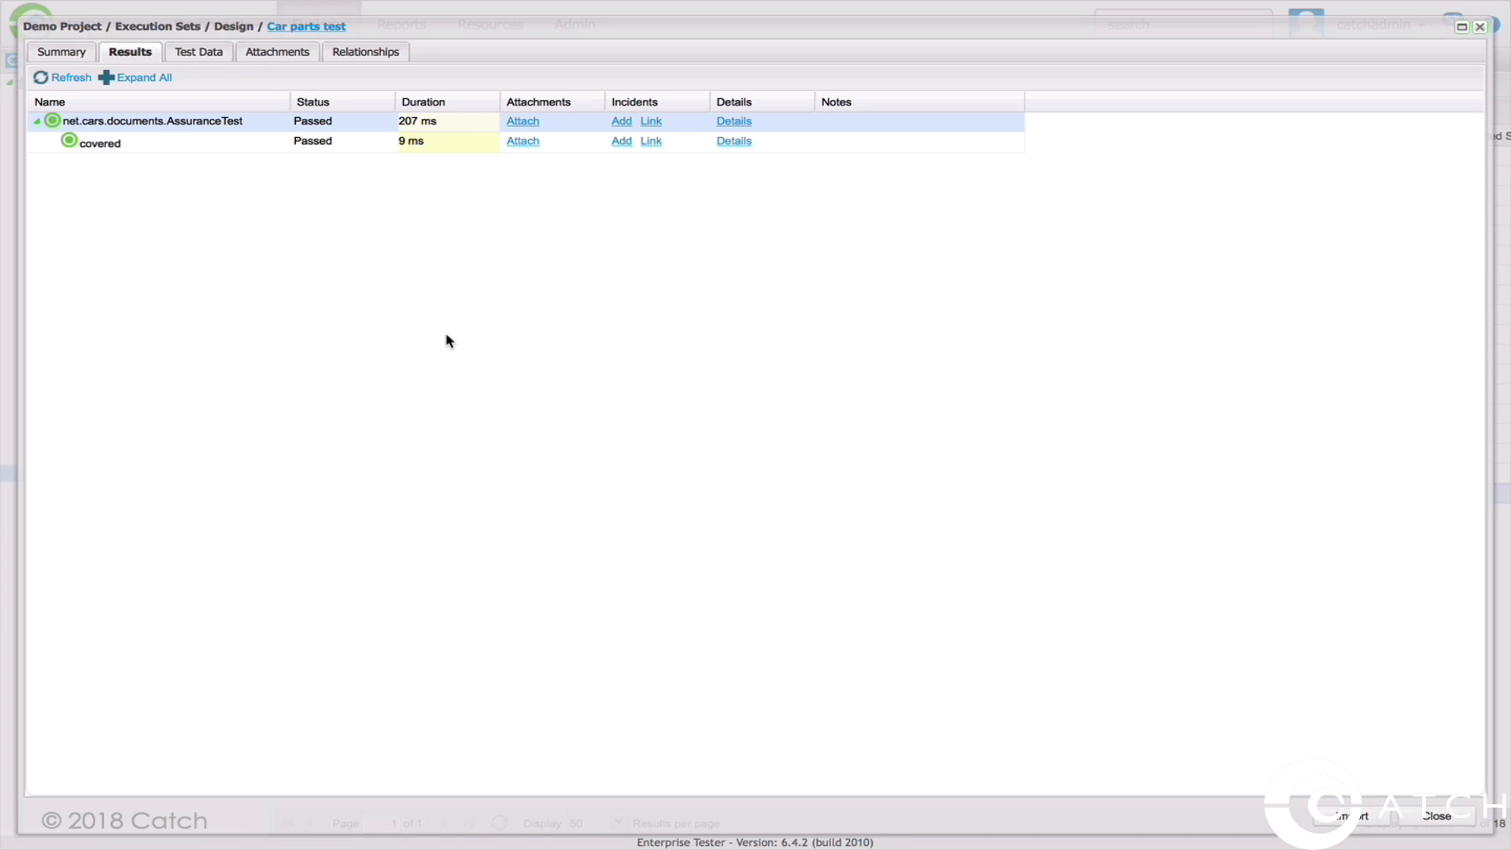
Check the Car parts test execution's test data, attachments and relationships, and close the execution
{"action": "left_click", "coordinate": [203, 54]}
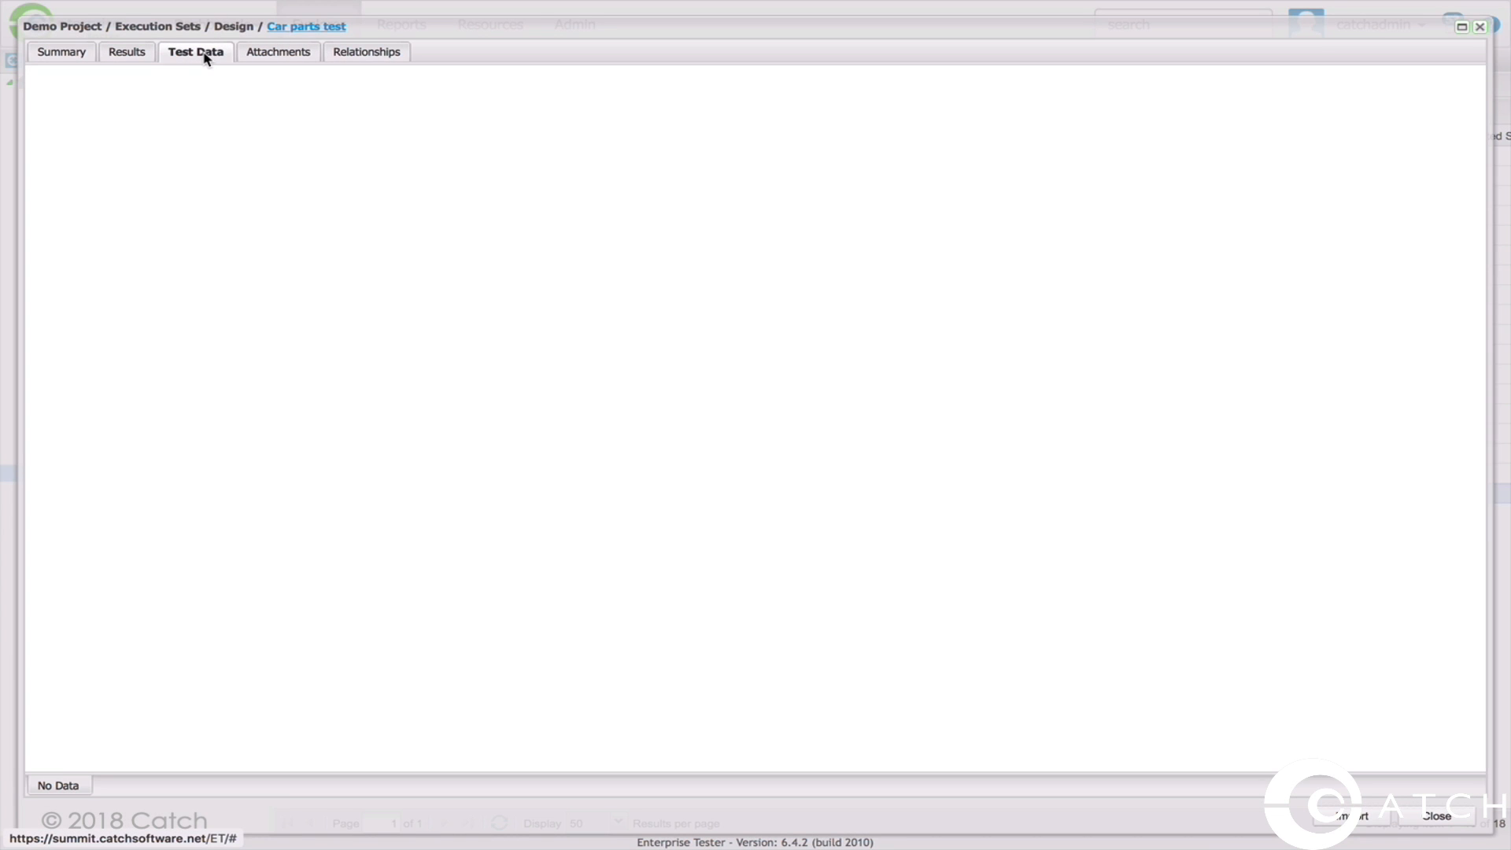
{"action": "left_click", "coordinate": [267, 55]}
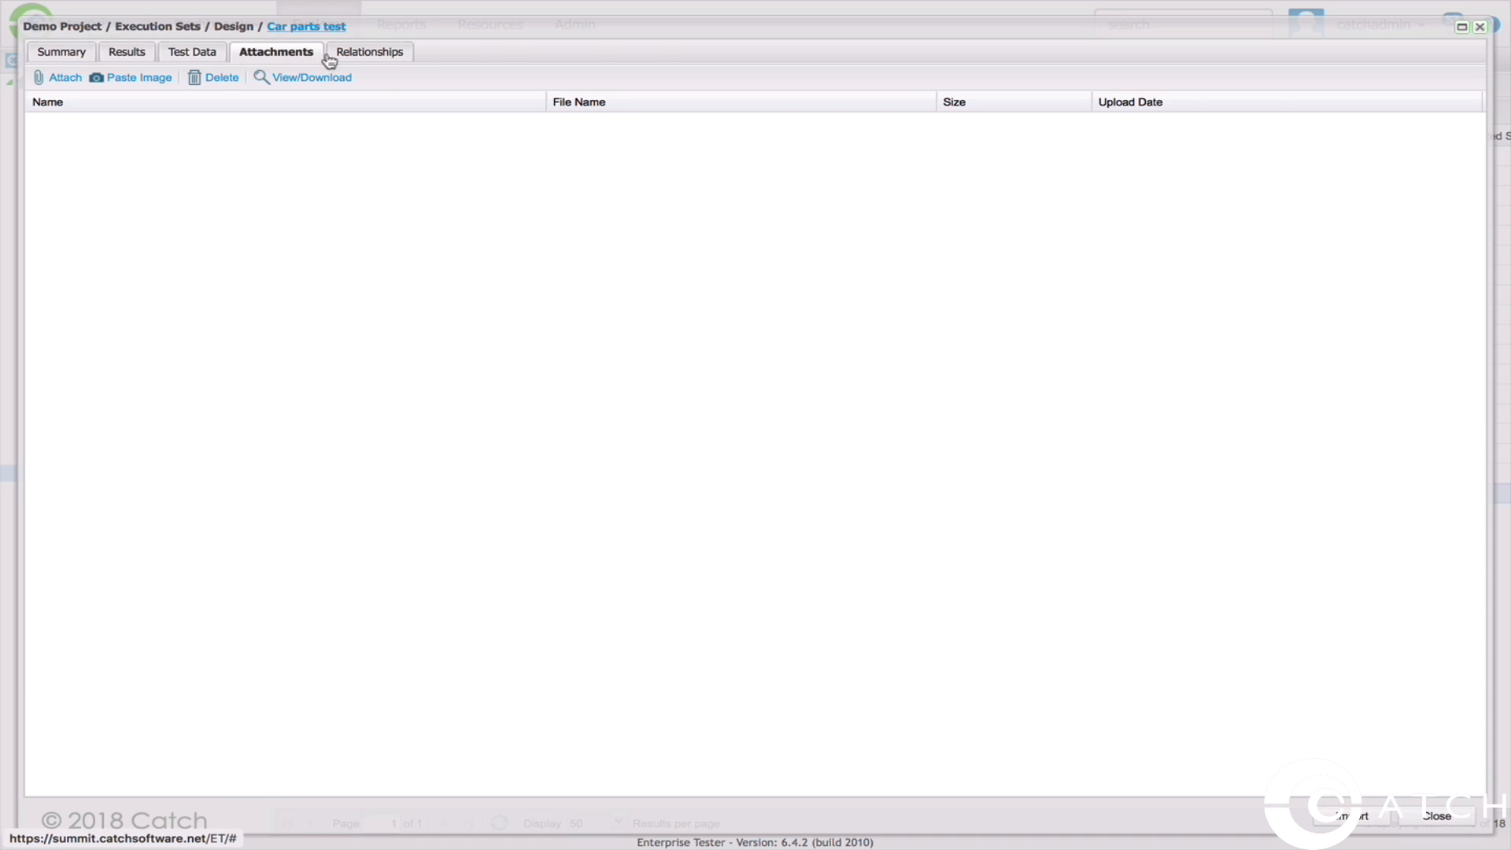
{"action": "left_click", "coordinate": [342, 57]}
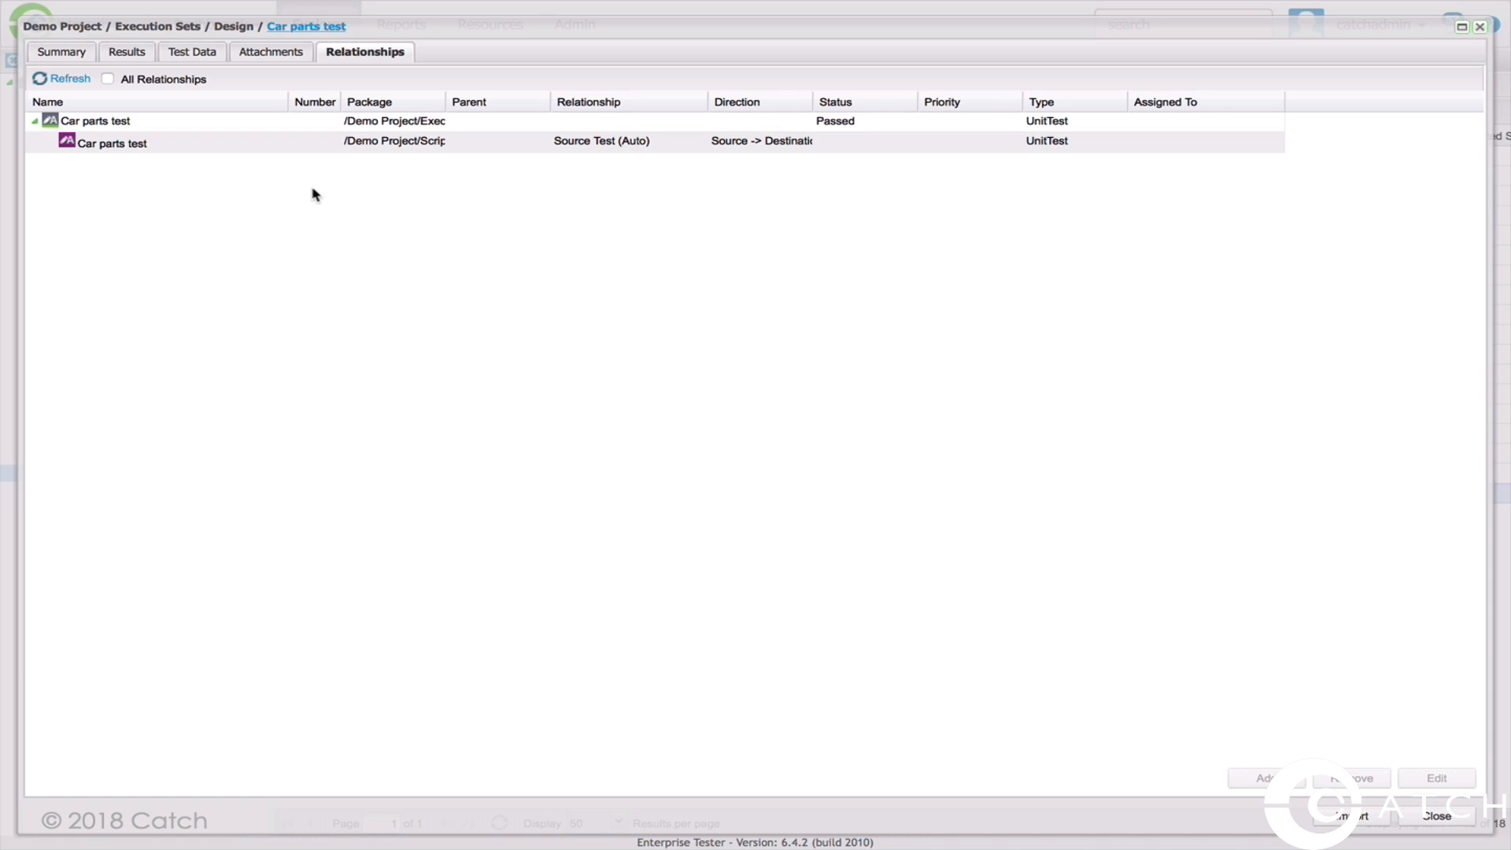
{"action": "left_click", "coordinate": [1437, 816]}
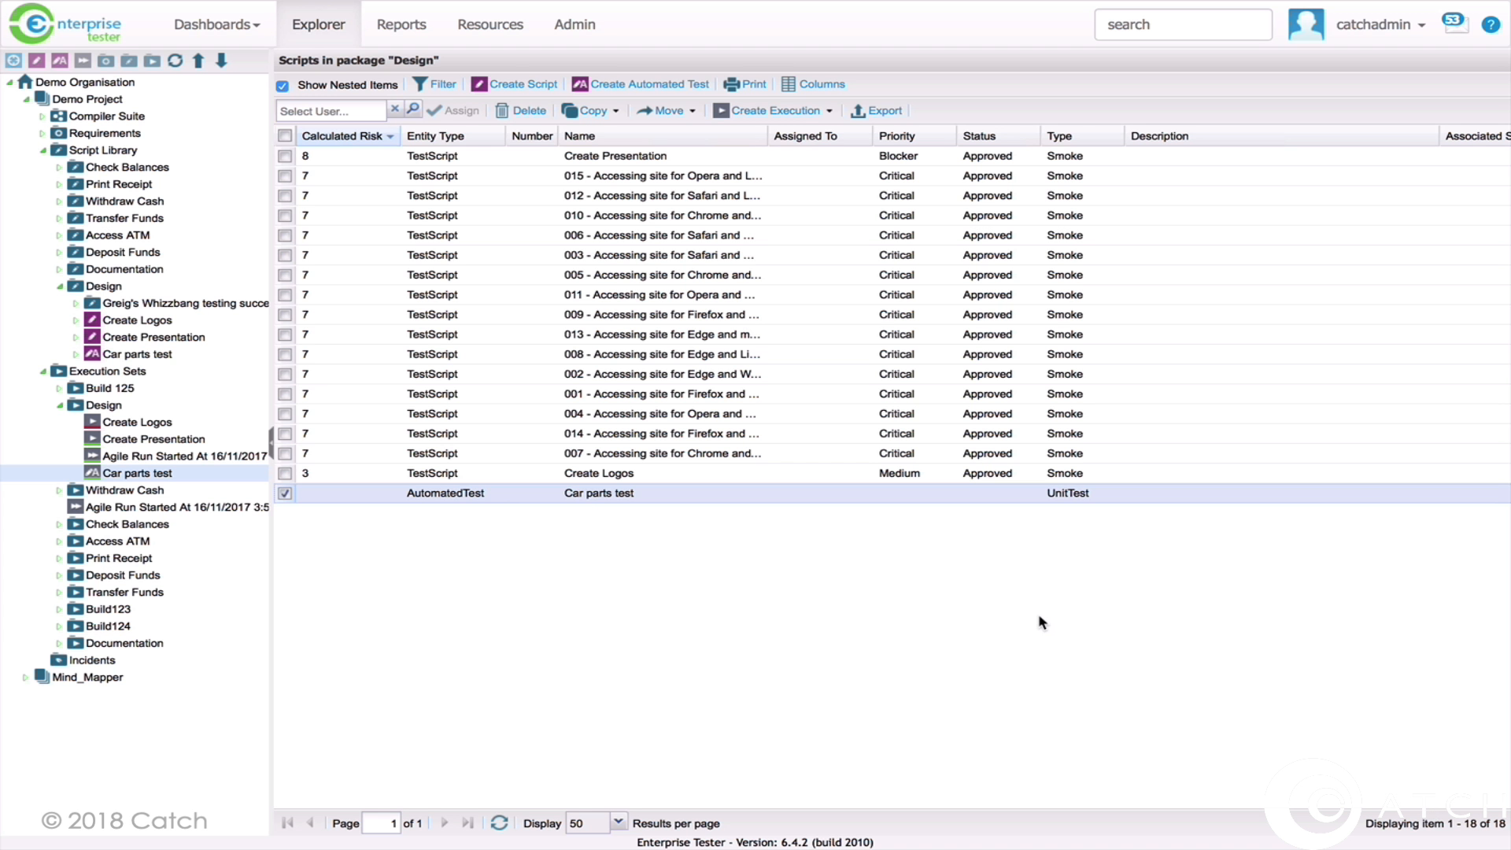